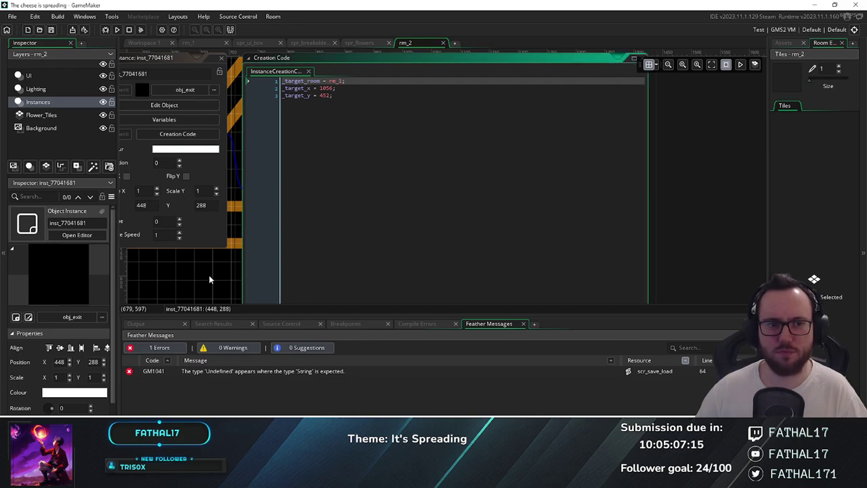
Test-run the game: steer the mouse character through the ability upgrade and cheese, use the A ability, and end the run
middle_drag(180, 277, 196, 264)
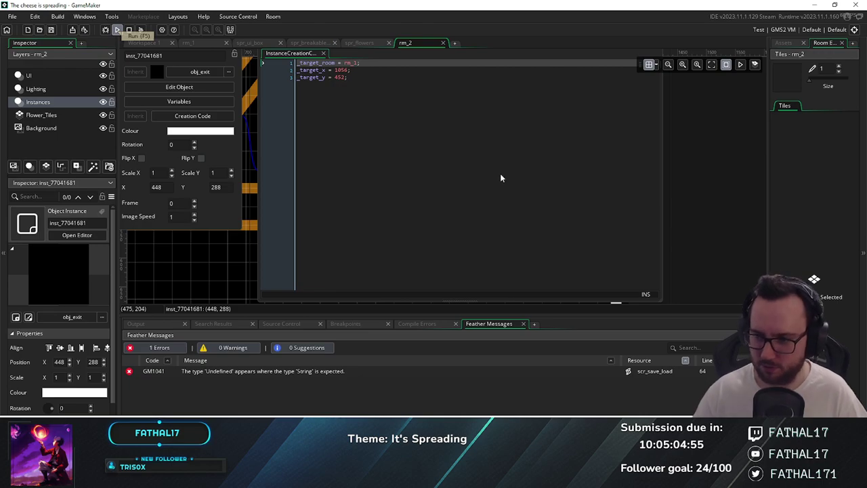
key(F5)
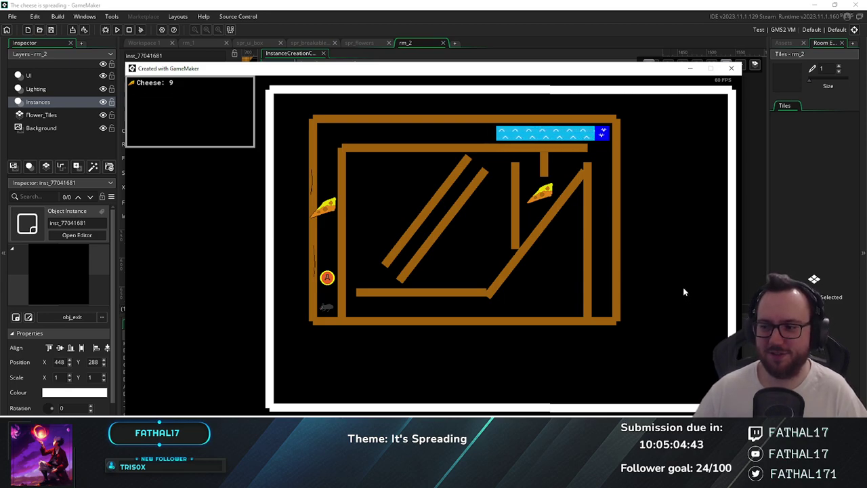
key(Up)
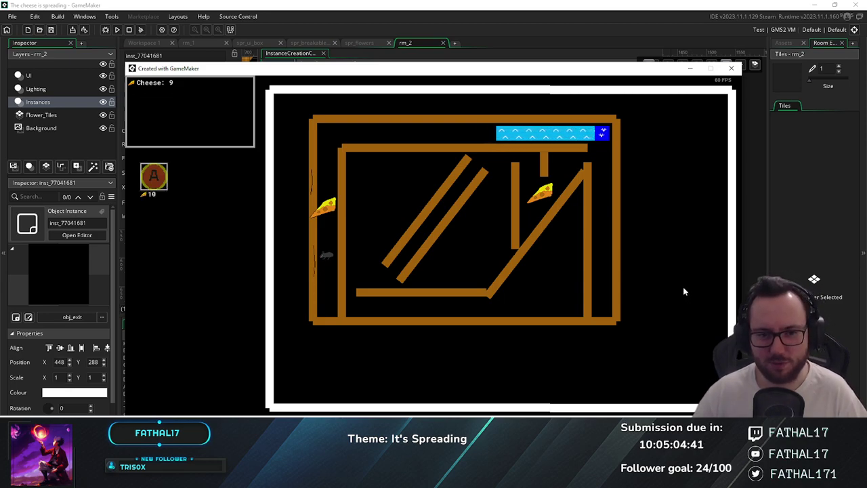
key(Right)
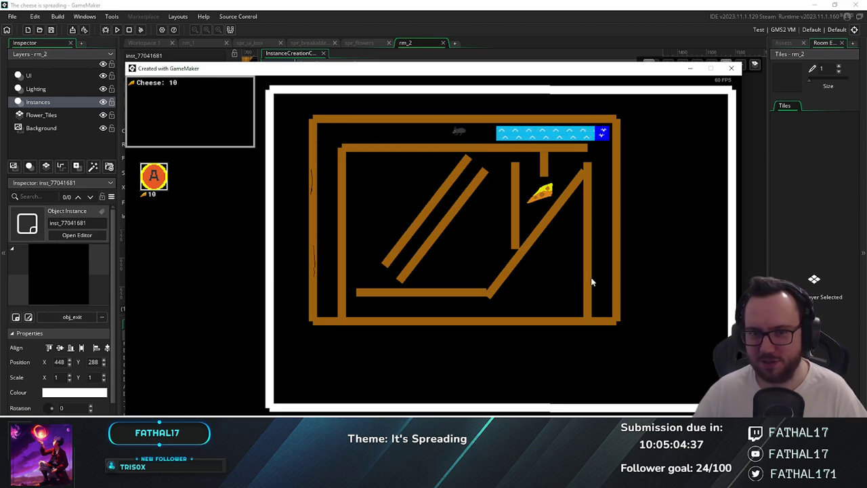
click(155, 180)
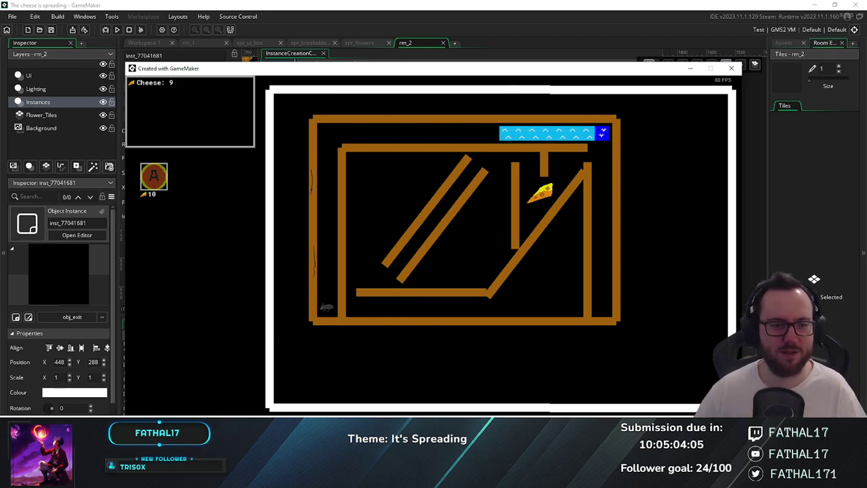
key(Escape)
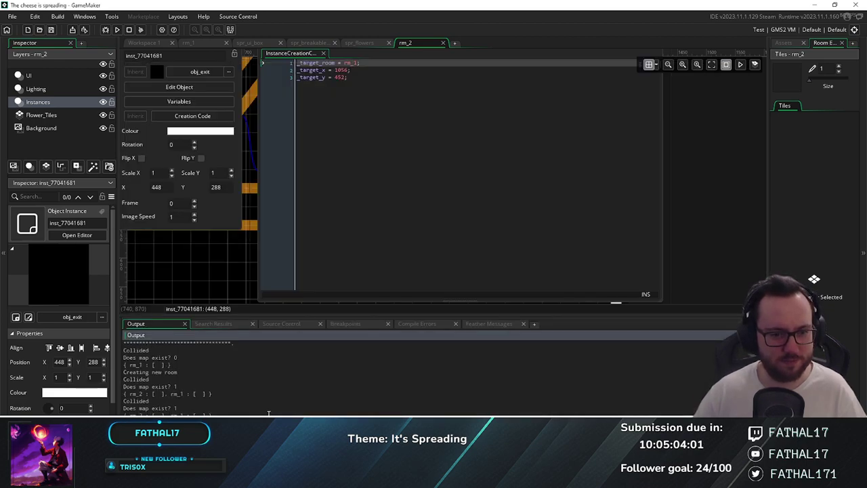
Examine the layout of walls, cheese and the exit in room rm_2
click(199, 259)
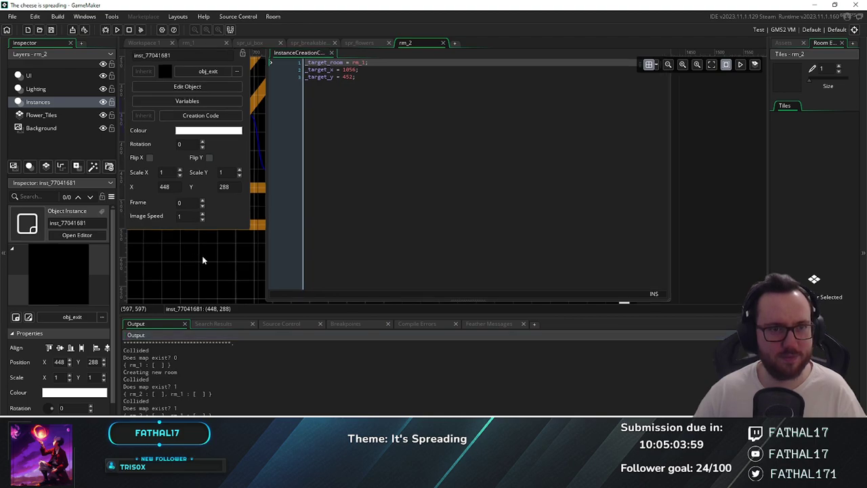
middle_drag(200, 255, 320, 260)
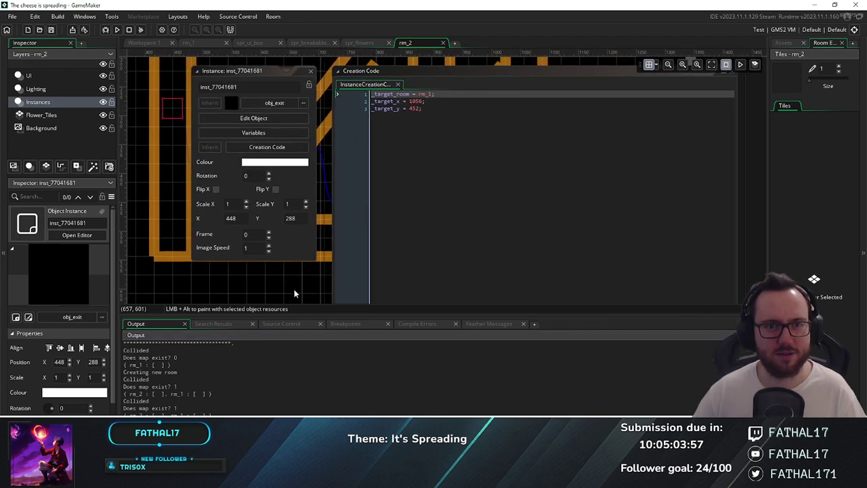
click(317, 198)
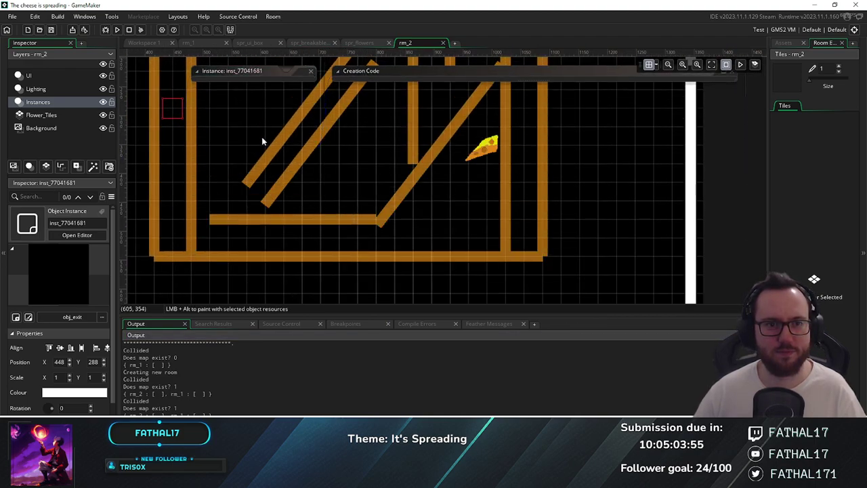
ctrl+scroll(265, 148, up, 4)
middle_drag(339, 142, 354, 136)
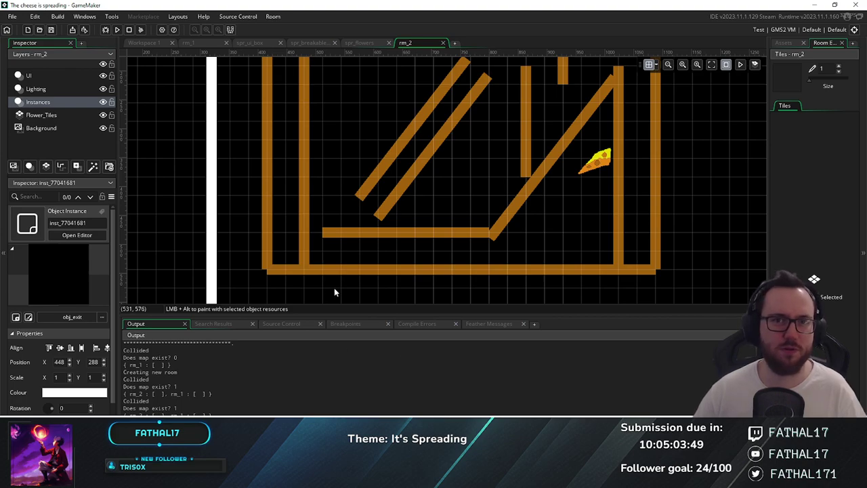
ctrl+scroll(674, 179, down, 1)
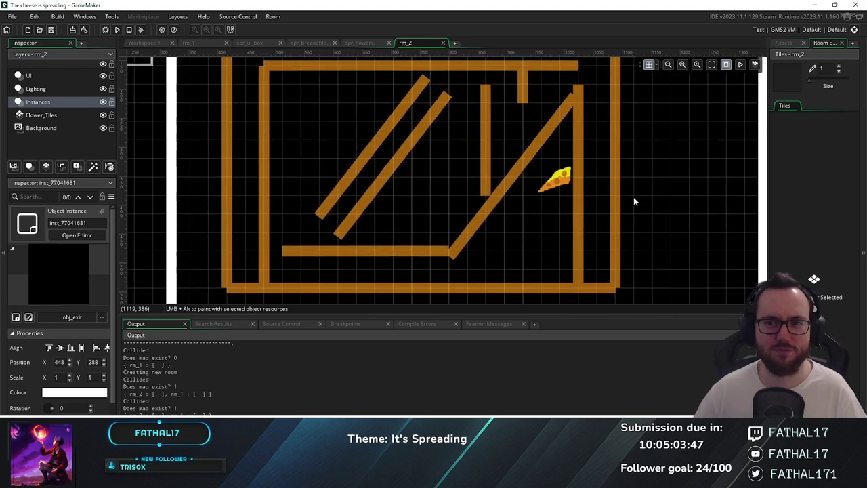
ctrl+scroll(612, 205, down, 2)
ctrl+scroll(612, 205, down, 1)
mouse_move(635, 202)
middle_down()
mouse_move(629, 215)
mouse_move(642, 202)
middle_up()
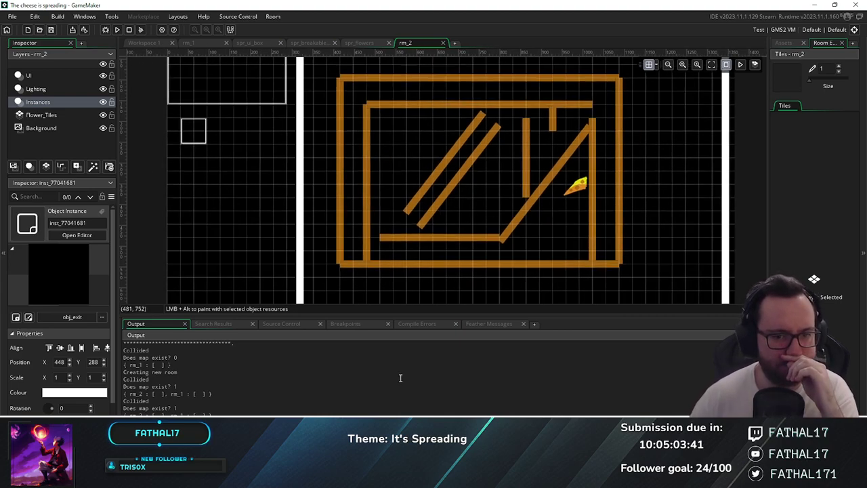
Open obj_maus and obj_level_manager from the project's objects and read through the level manager's Create code
click(792, 43)
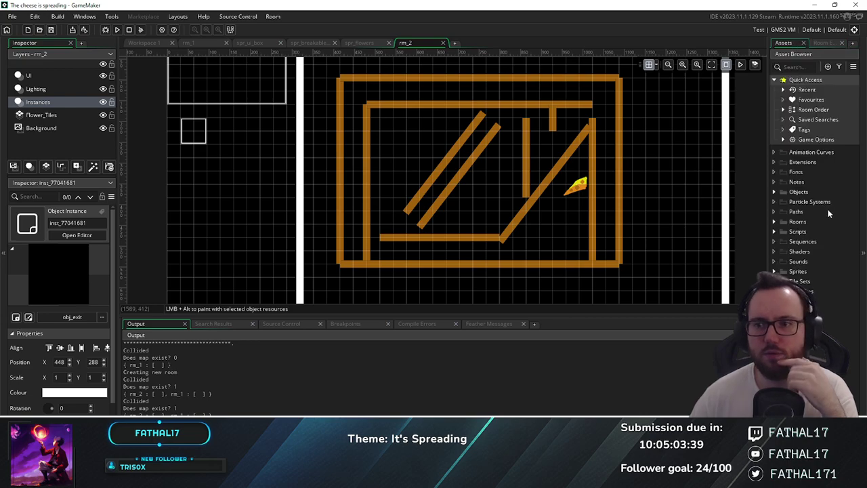
click(777, 193)
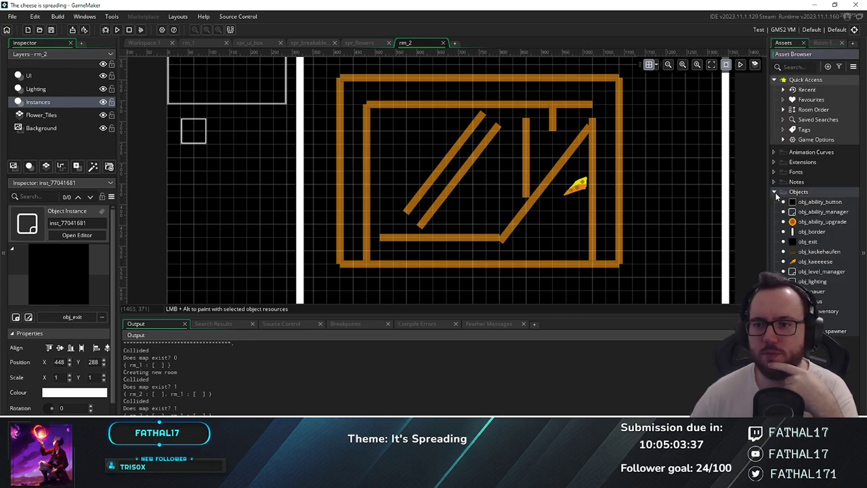
double_click(817, 302)
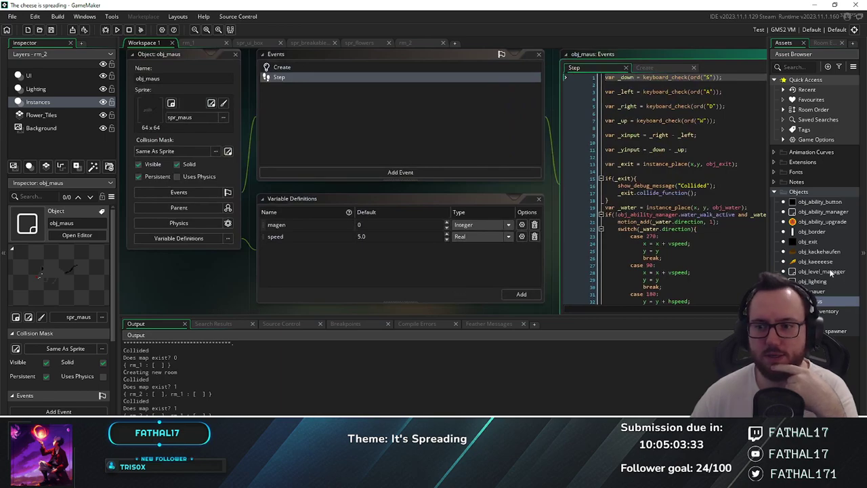
double_click(822, 271)
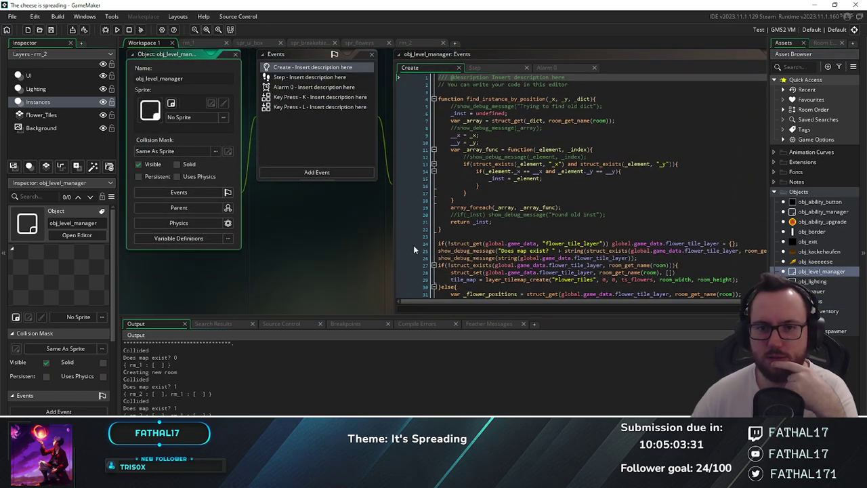
scroll(519, 166, down, 15)
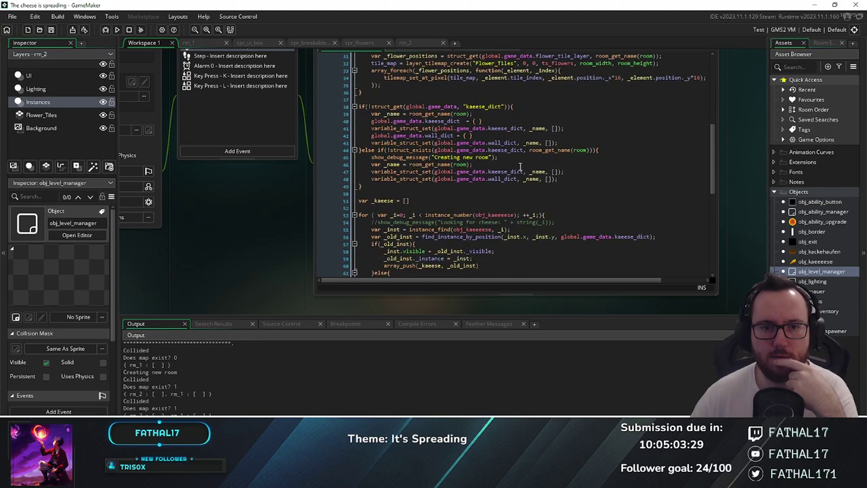
scroll(519, 166, down, 7)
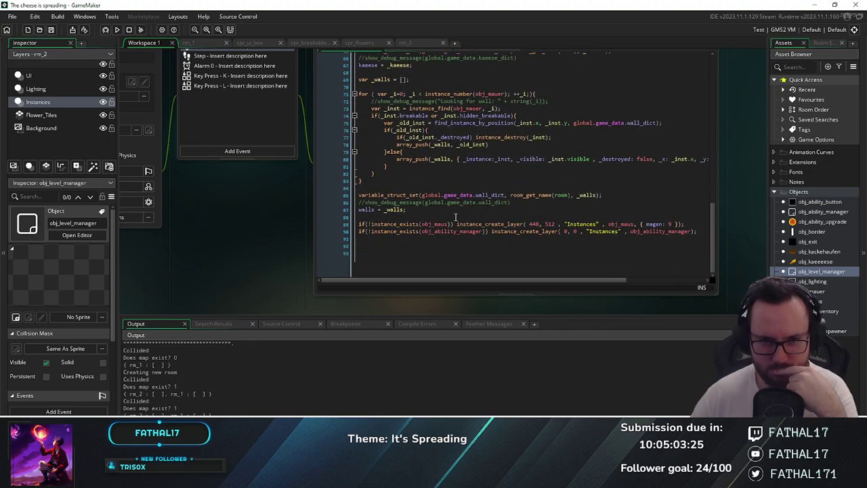
Examine the existence checks that create obj_maus and obj_ability_manager at the end of the Create code
double_click(437, 230)
click(692, 230)
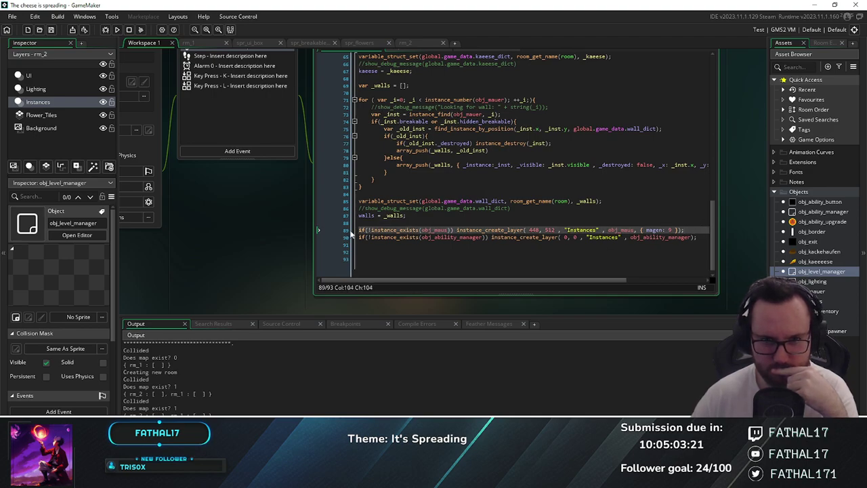
drag(366, 231, 452, 232)
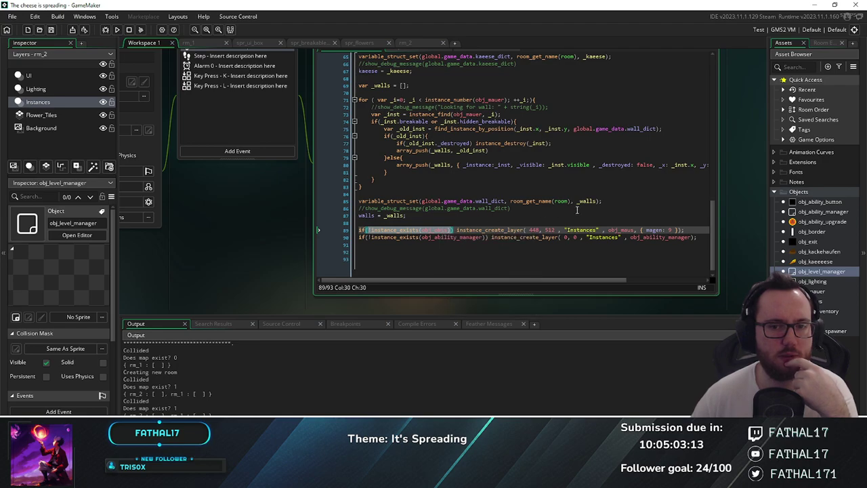
click(536, 209)
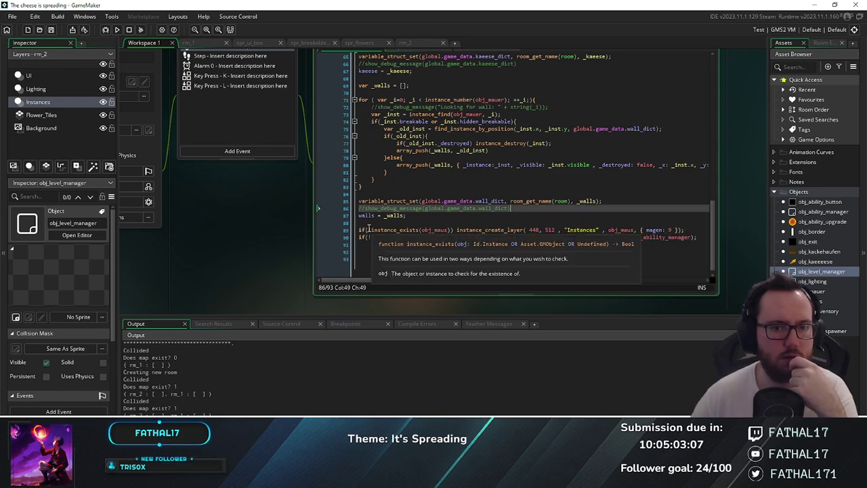
drag(370, 229, 452, 230)
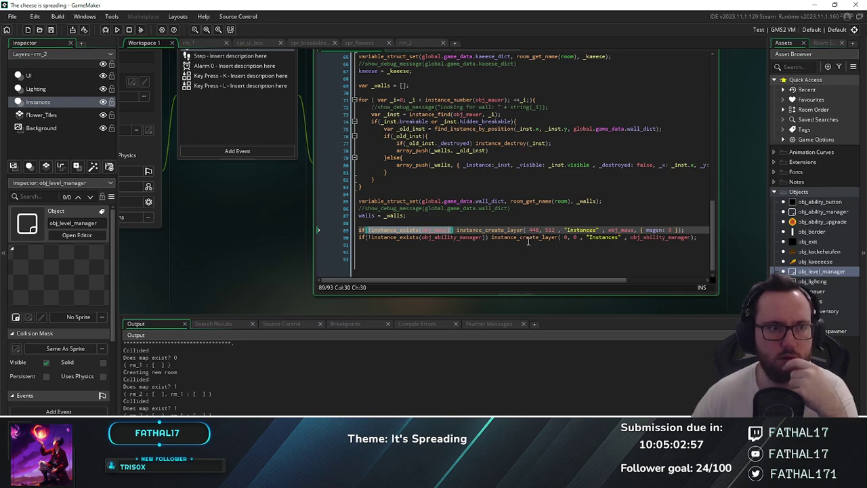
mouse_move(526, 241)
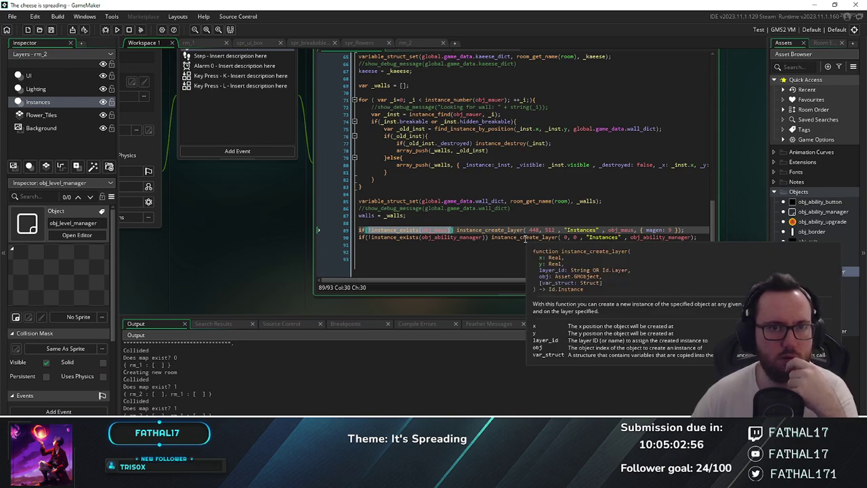
Inspect the creation code of the obj_exit instance on the Instances layer of rm_2
click(406, 40)
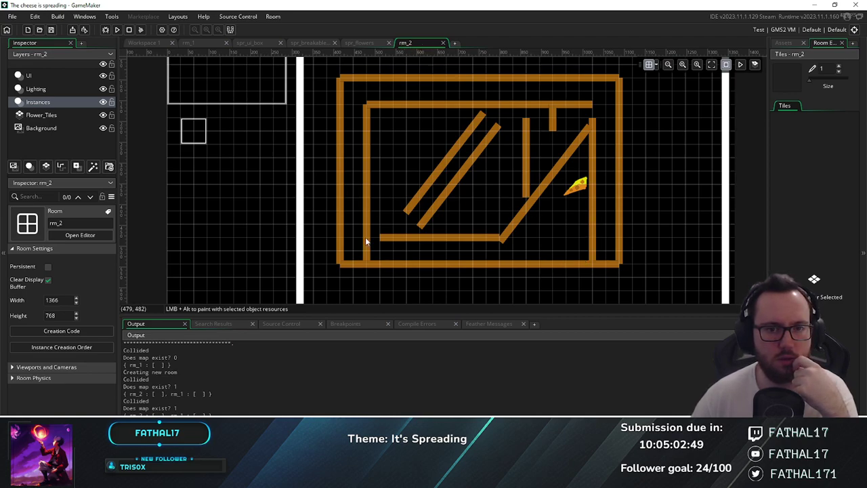
click(352, 186)
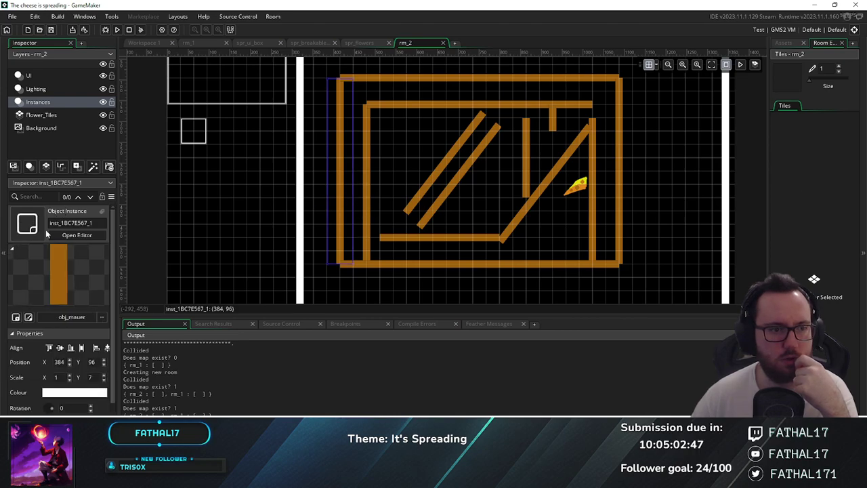
click(40, 101)
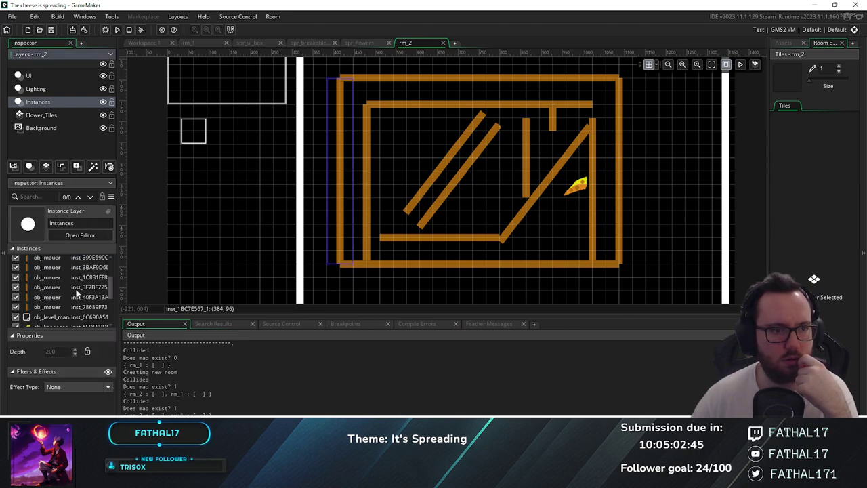
double_click(42, 322)
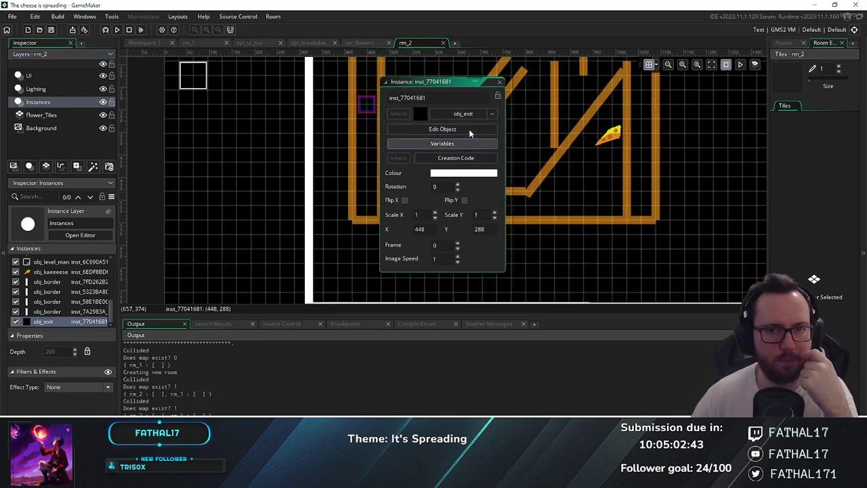
click(406, 151)
double_click(322, 91)
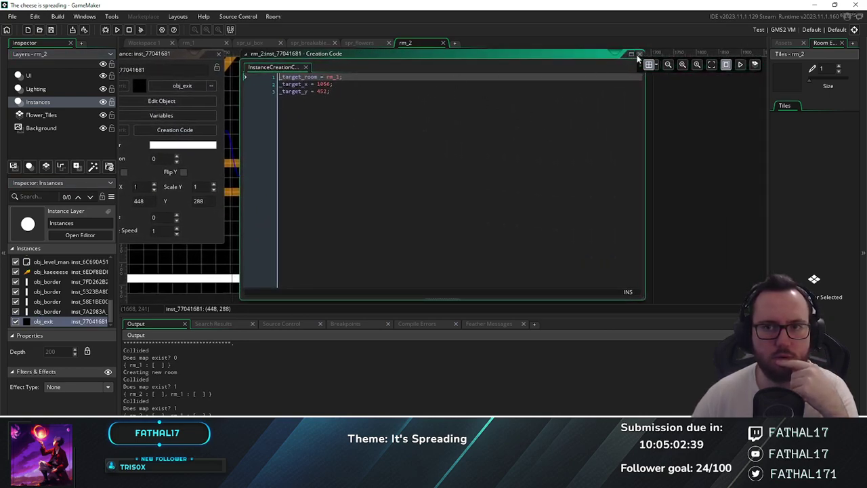
Check the layout of room rm_1 against the running game and close the game window
click(202, 44)
middle_drag(418, 233, 351, 179)
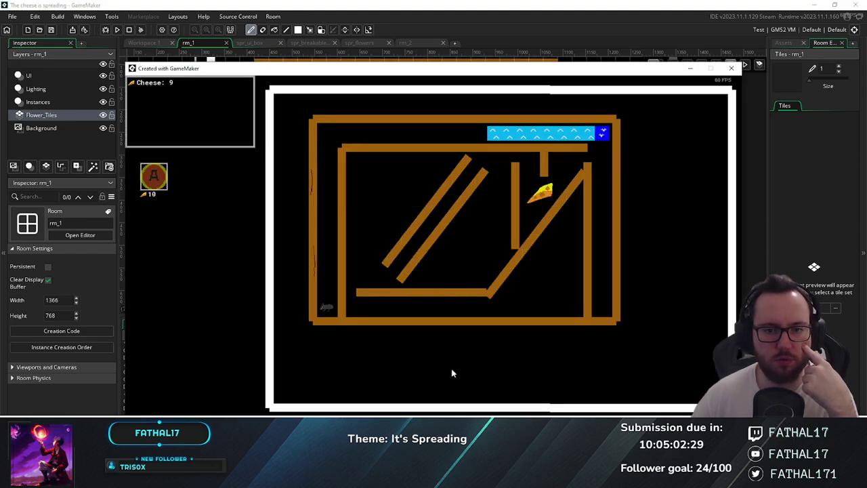
click(734, 67)
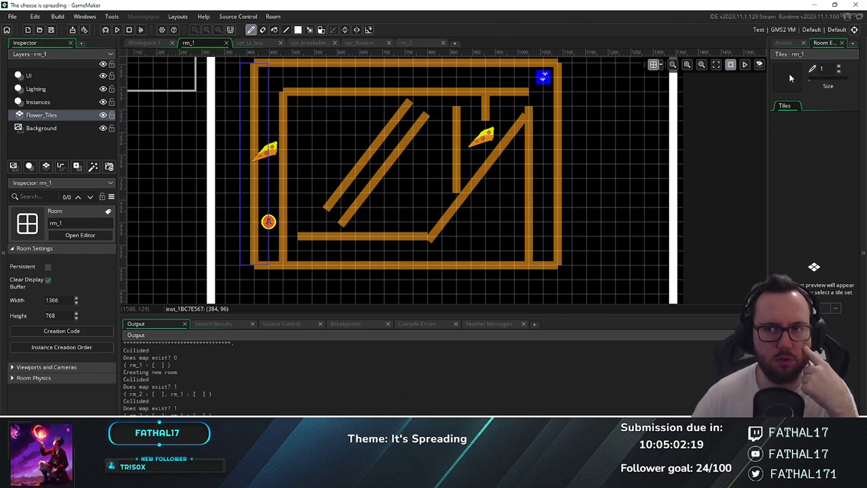
Comment out the two lines creating obj_maus and obj_ability_manager in the Create event of obj_level_manager
click(784, 43)
click(823, 272)
double_click(822, 271)
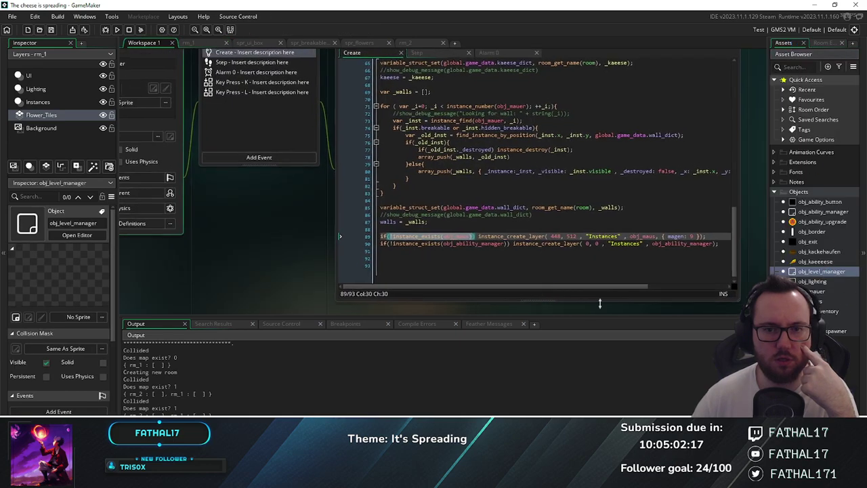
click(474, 267)
key(shift+Up)
key(shift+Up)
key(Left)
text(//)
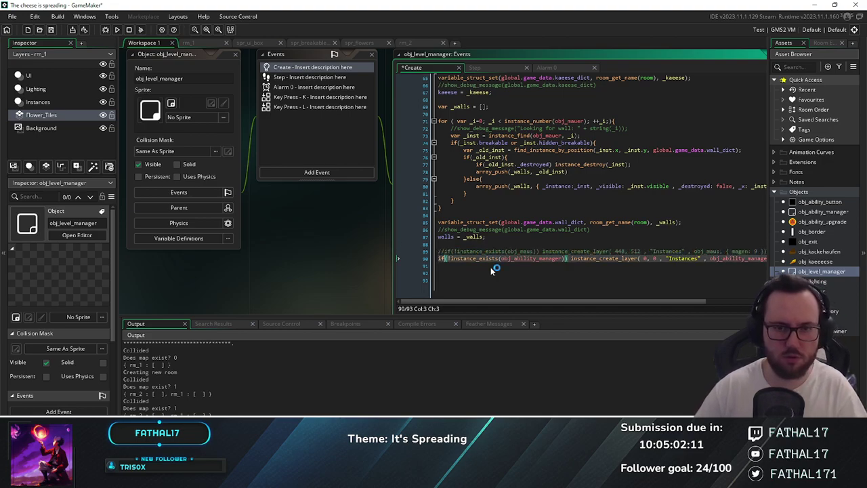
key(Down)
key(Home)
text(//)
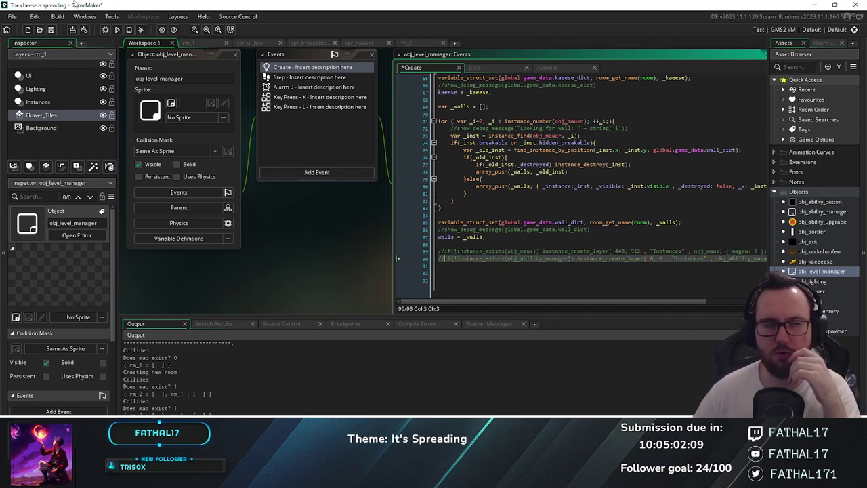
Test-run the game with both creation lines commented out and close it
key(F5)
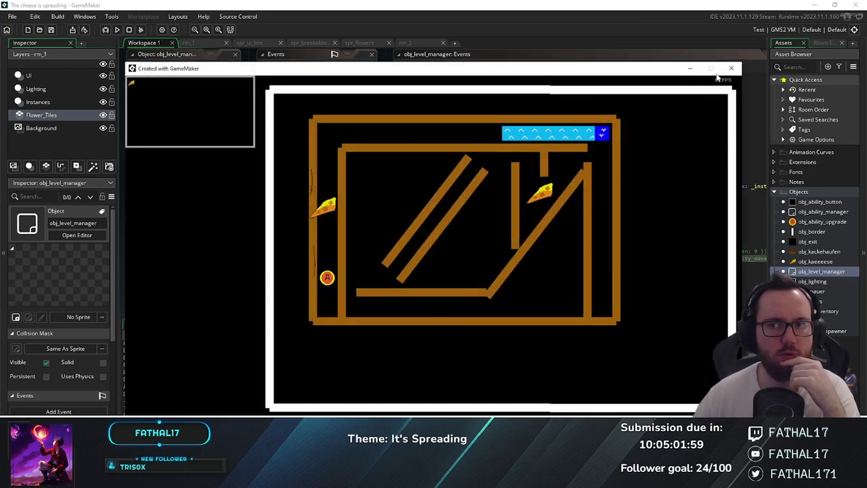
click(731, 67)
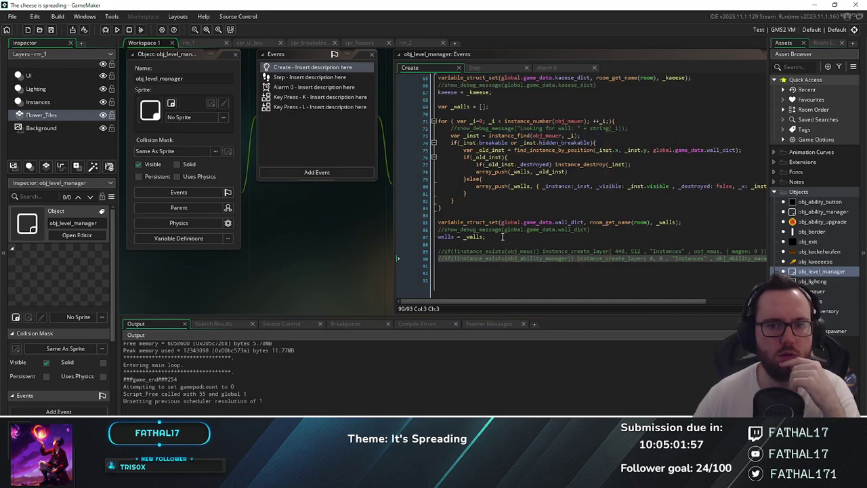
Uncomment the two lines creating obj_maus and obj_ability_manager in the Create event of obj_level_manager
click(502, 237)
click(443, 251)
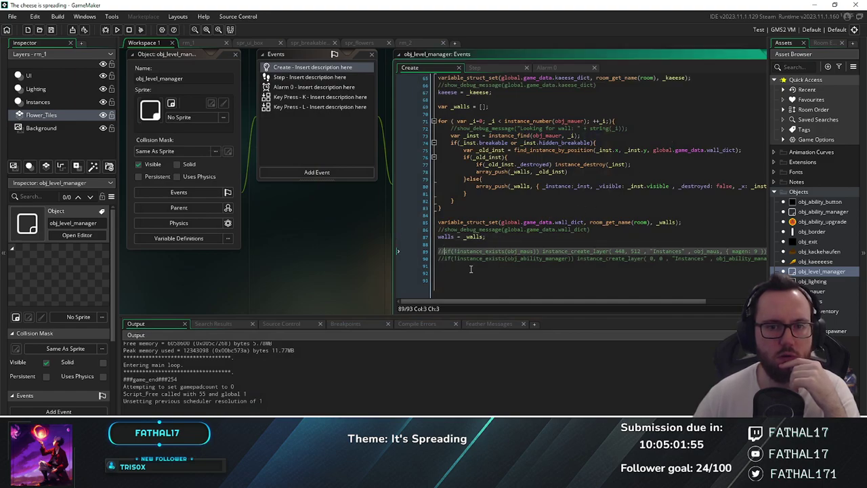
key(BackSpace)
key(BackSpace)
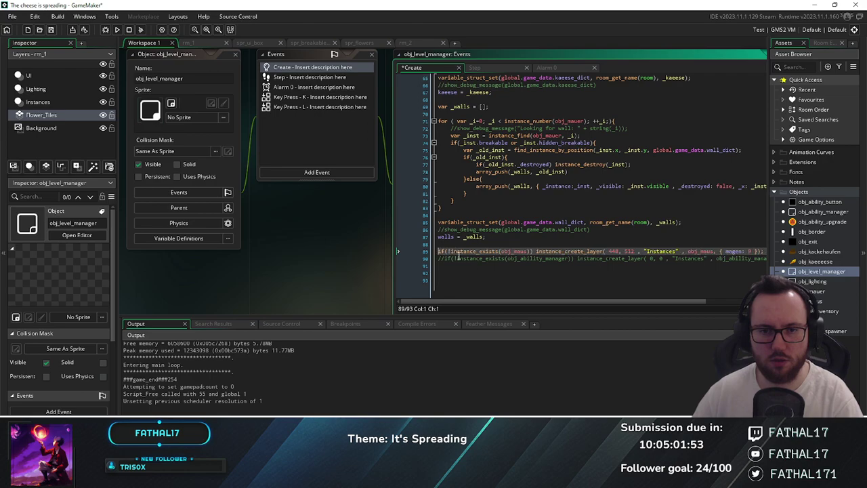
click(445, 258)
key(BackSpace)
key(BackSpace)
click(510, 237)
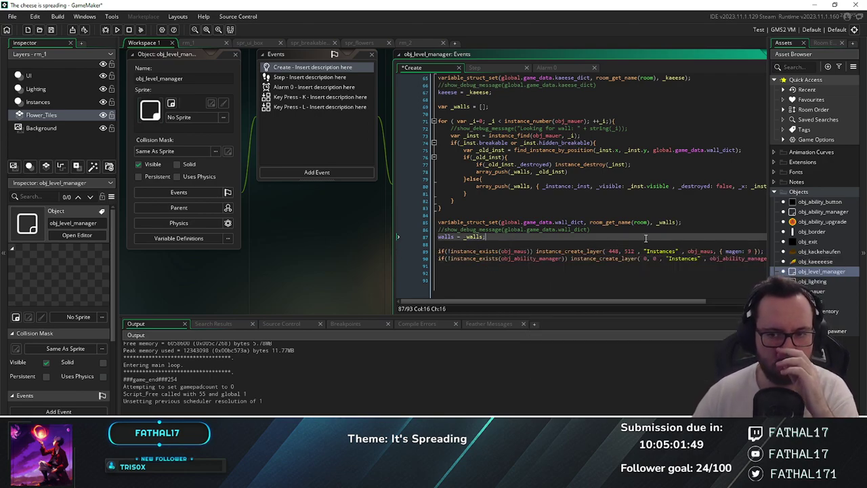
Test-run the game with both creation lines active, use the A ability during play, and close the game
middle_drag(646, 239, 546, 247)
click(117, 30)
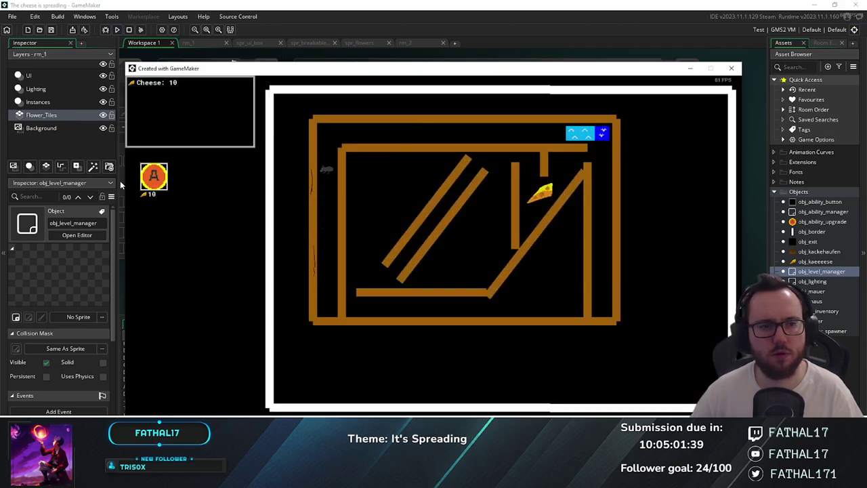
click(156, 179)
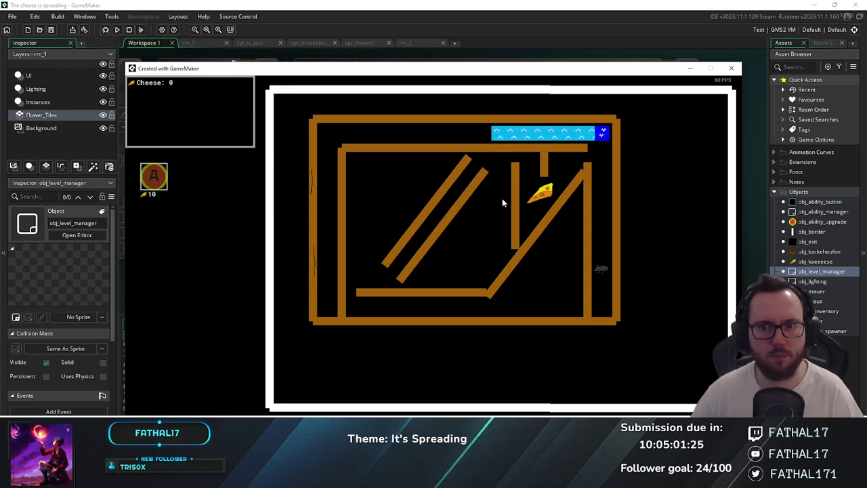
key(r)
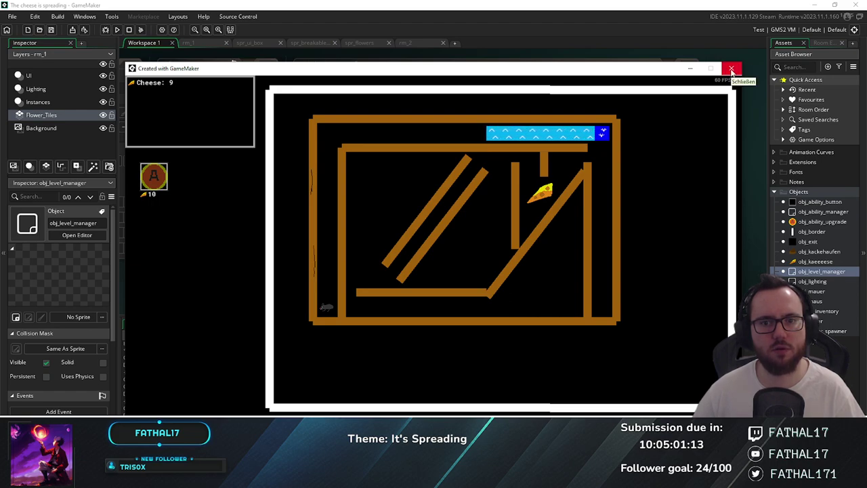
click(731, 70)
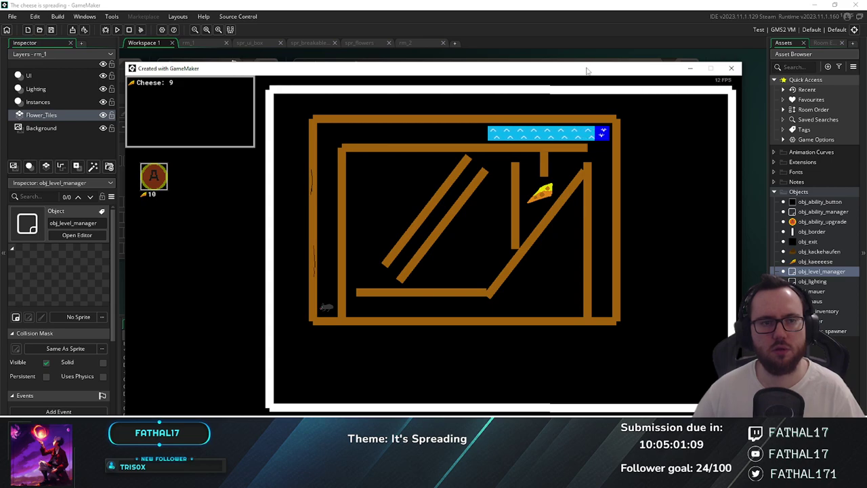
click(732, 68)
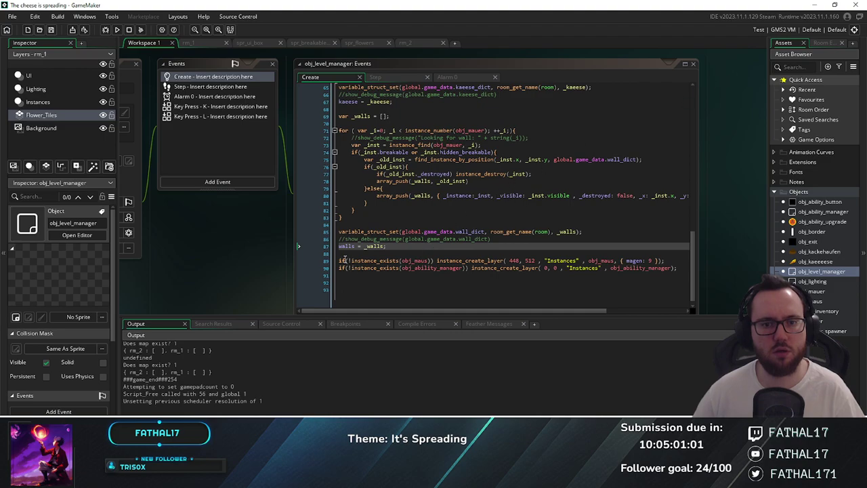
Inspect the !instance_exists(obj_maus) condition on the line that creates the mouse character
mouse_move(340, 260)
mouse_down()
mouse_move(429, 260)
mouse_move(349, 263)
mouse_up()
click(431, 260)
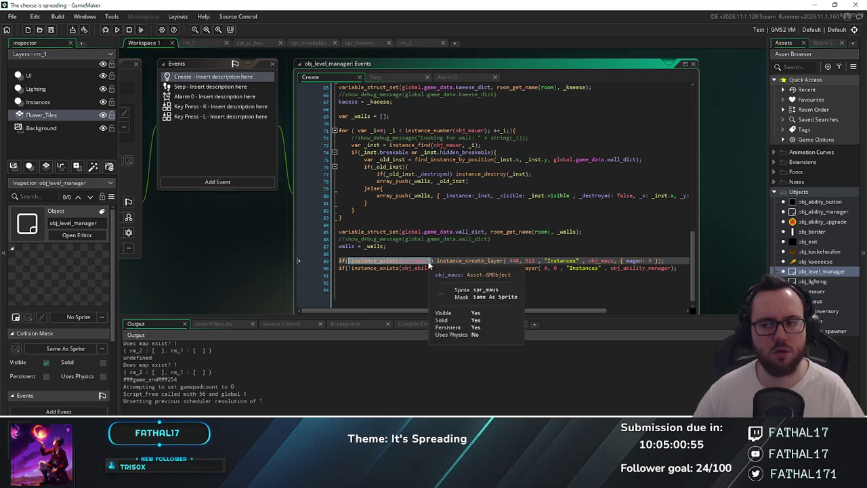
click(432, 261)
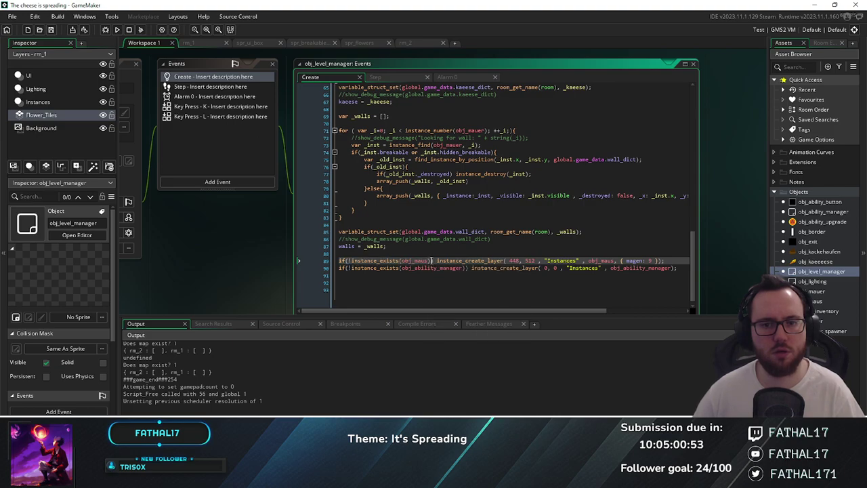
Add the line game_loaded = true; below load_game() in the Key Press - L event of obj_level_manager
click(211, 116)
click(407, 106)
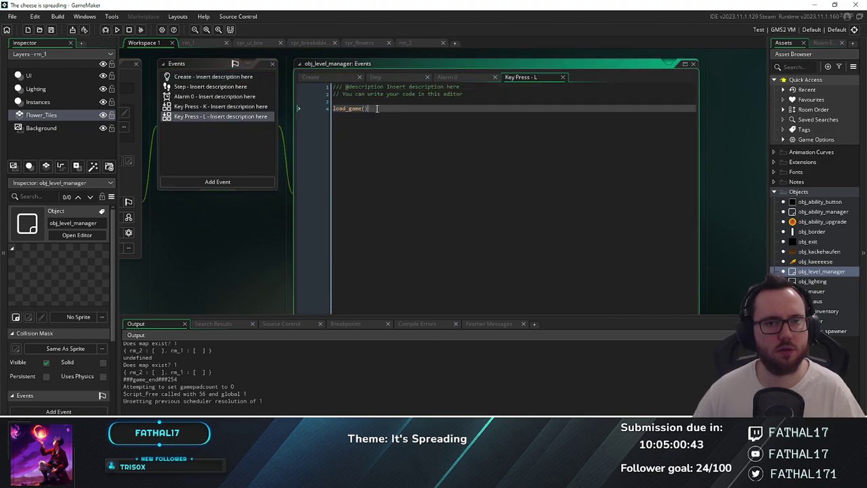
key(Return)
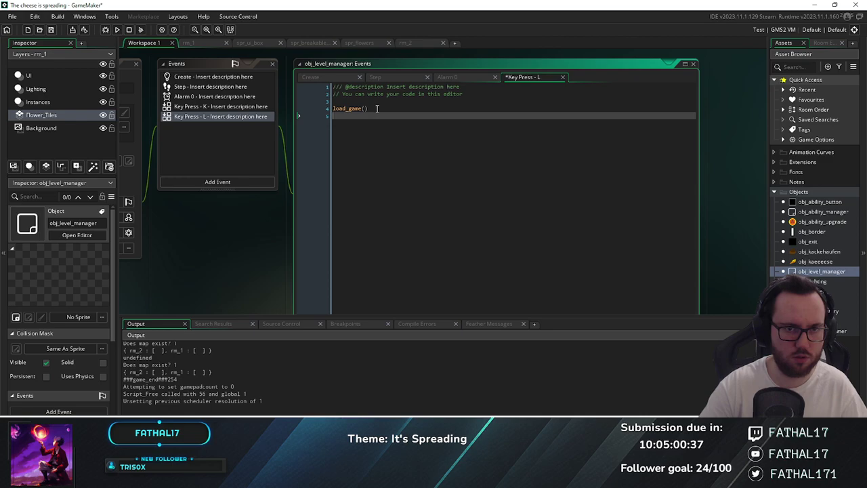
text(game_loade)
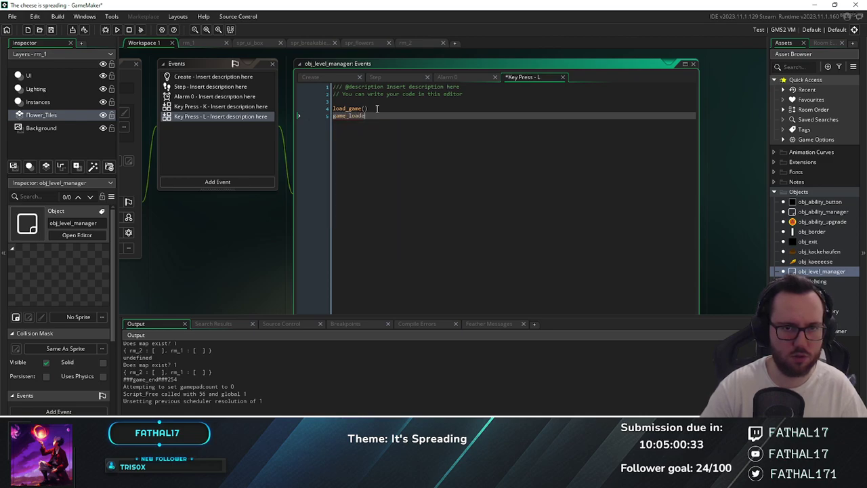
text(d = true;)
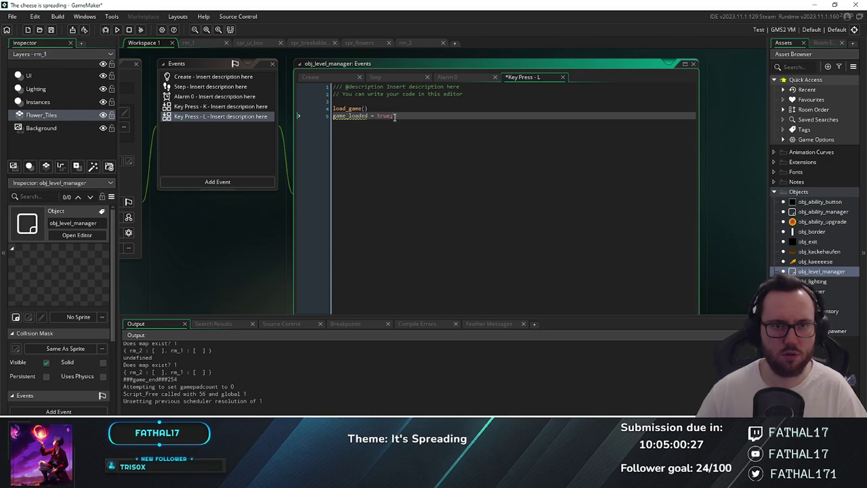
Try declaring game_loaded as the local variable _game_loaded, and undo that change
mouse_move(346, 114)
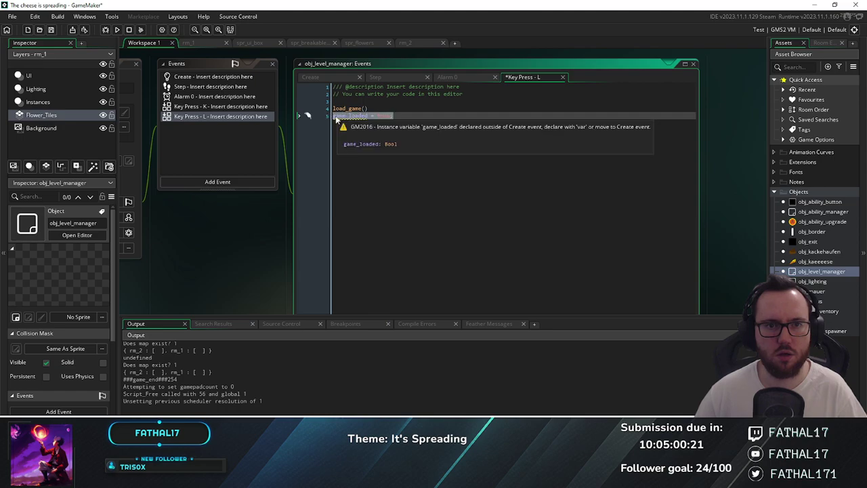
text(var _)
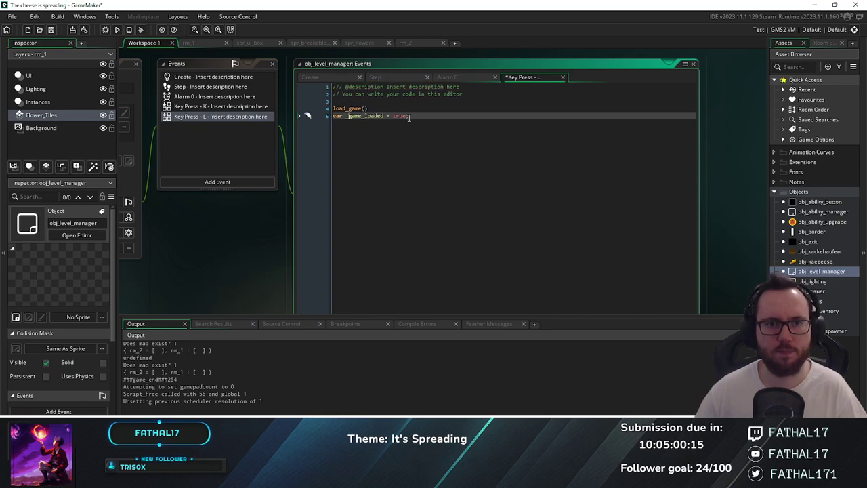
mouse_move(373, 116)
key(ctrl+z)
key(ctrl+z)
key(ctrl+z)
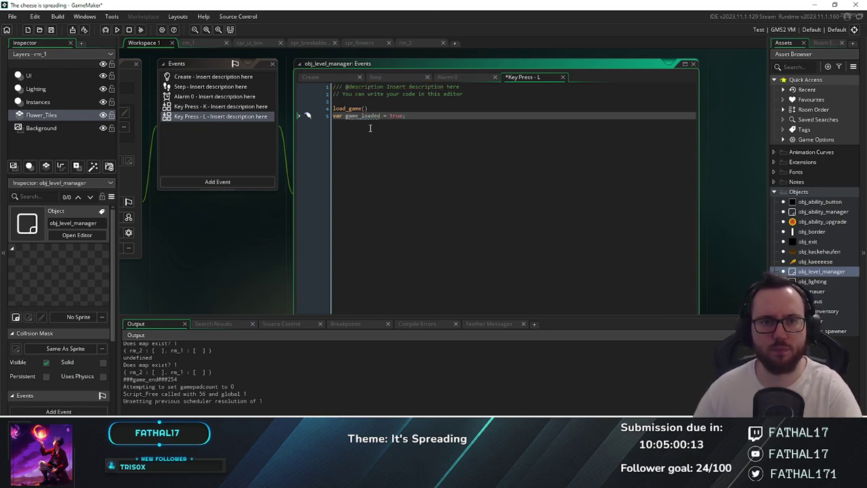
key(ctrl+z)
key(ctrl+y)
Review the obj_level_manager Create event from the flower_tile_layer and kaeese_dict checks down to the instance creation lines
click(311, 77)
scroll(424, 160, up, 8)
scroll(424, 159, up, 10)
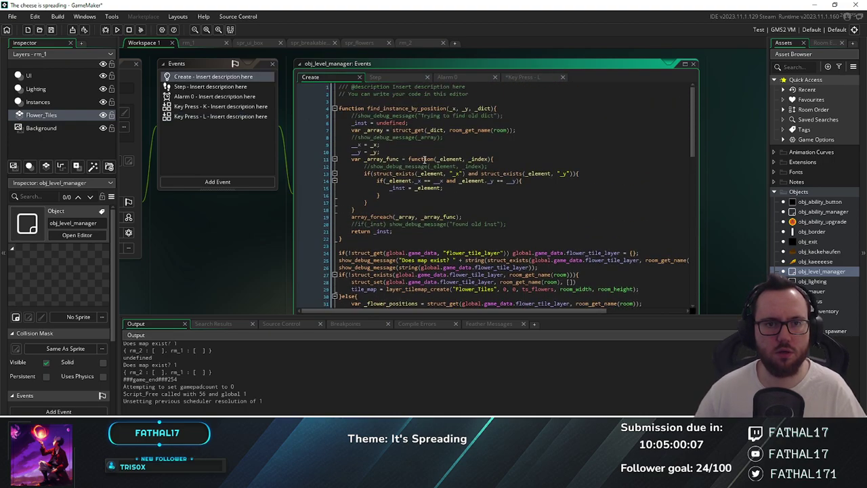
scroll(424, 159, down, 5)
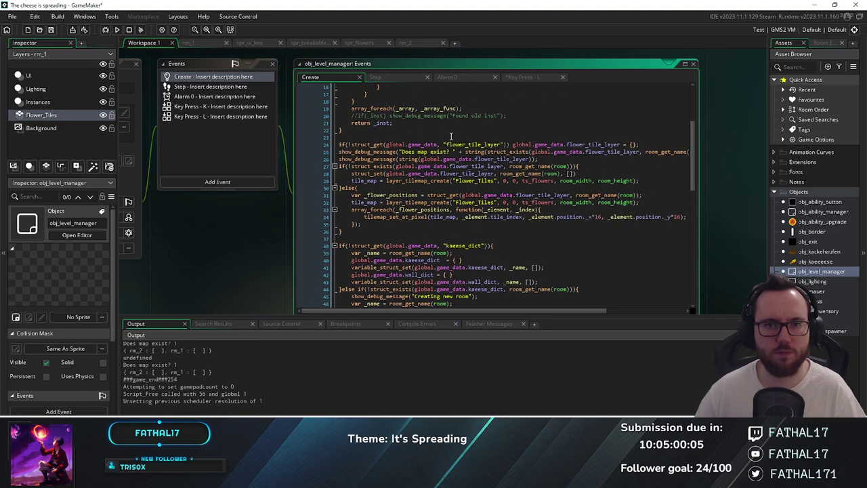
drag(349, 145, 508, 146)
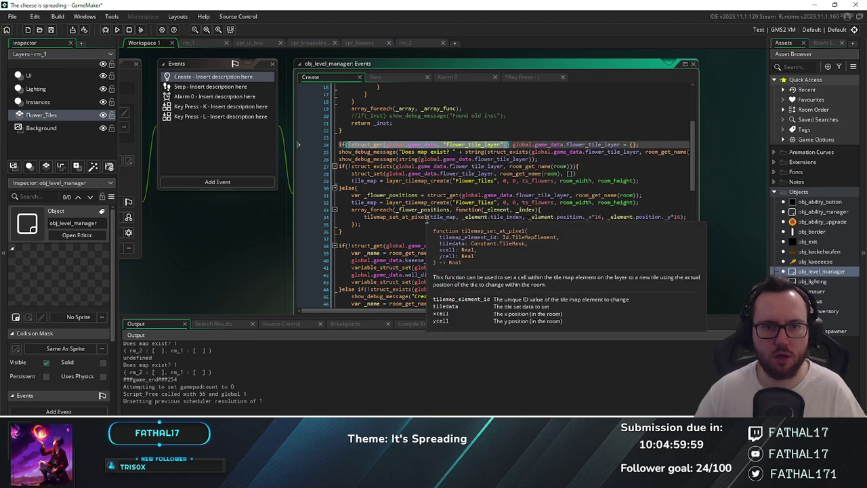
scroll(395, 198, down, 2)
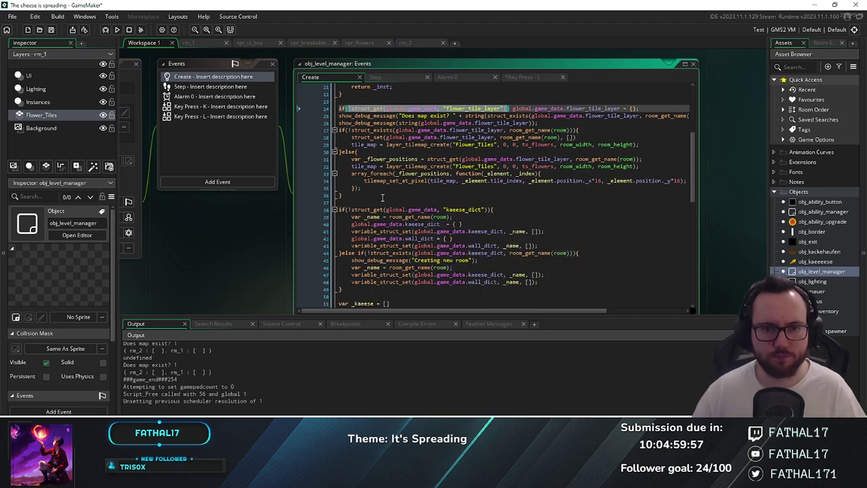
scroll(393, 192, down, 15)
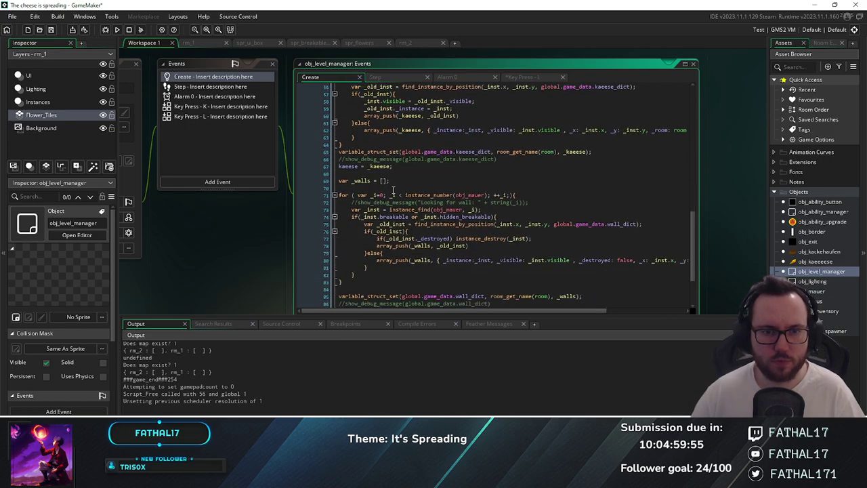
click(381, 275)
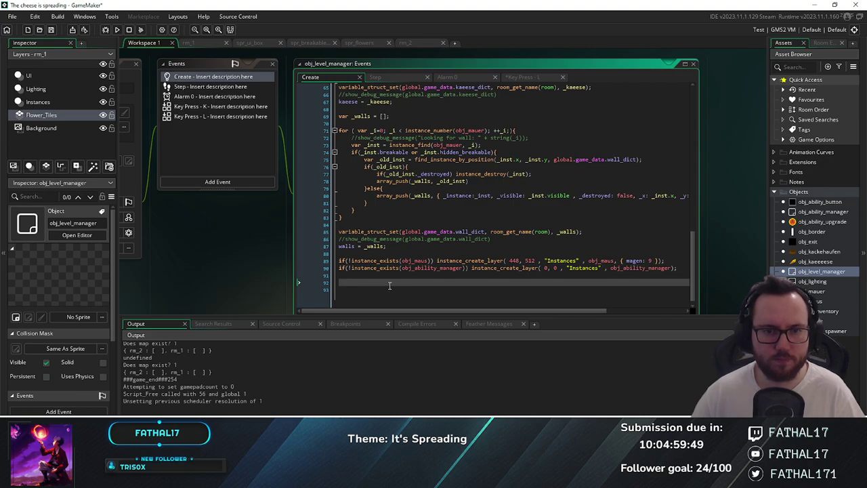
Delete the game_loaded = true; line from the Key Press - L event
click(519, 77)
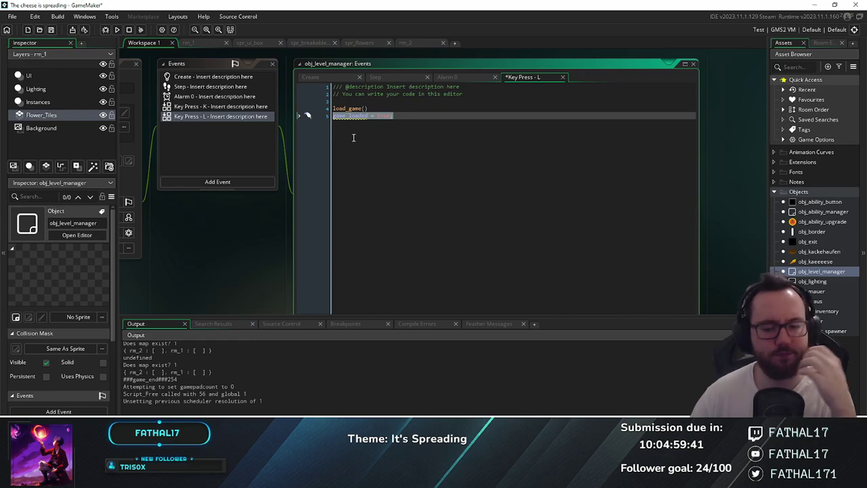
key(BackSpace)
key(BackSpace)
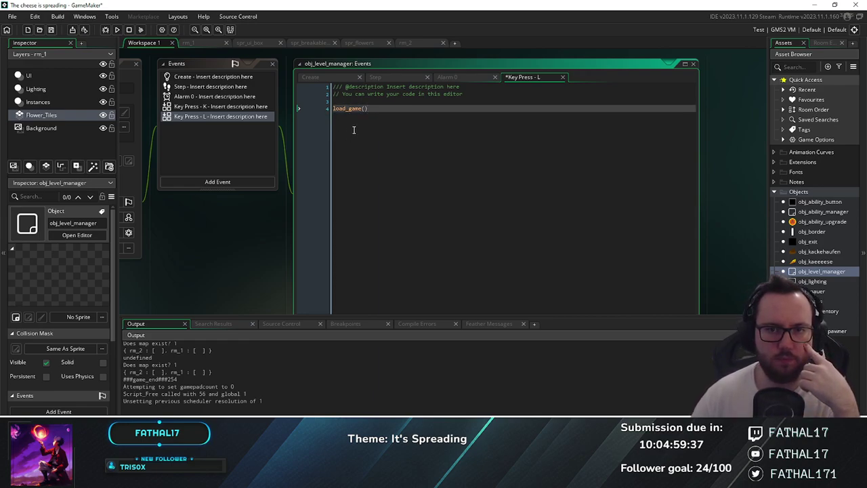
Re-examine the instance_exists check for obj_maus at the end of the Create event
click(331, 75)
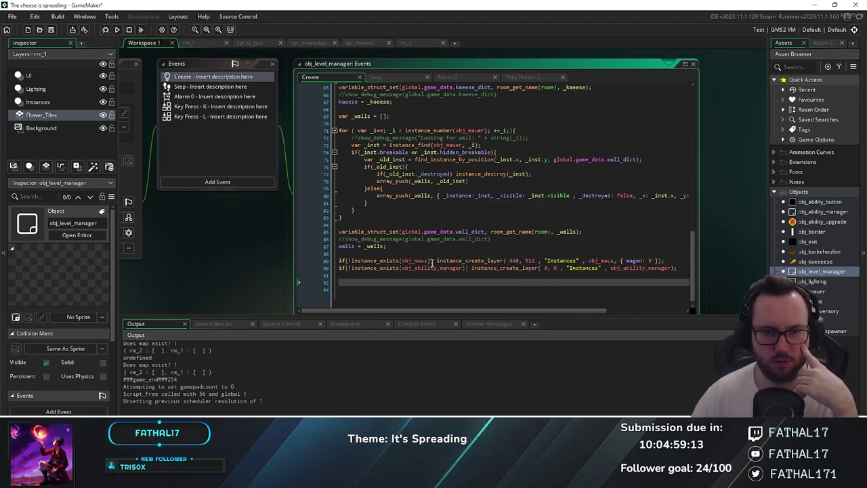
drag(431, 260, 350, 263)
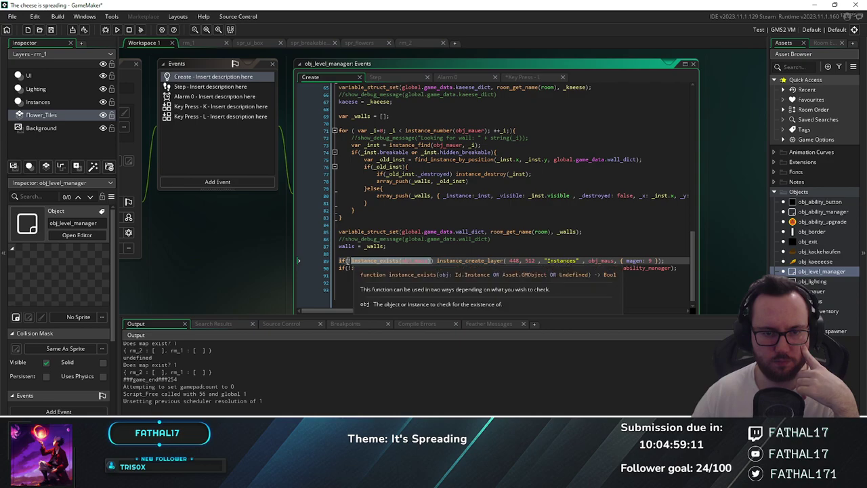
click(398, 246)
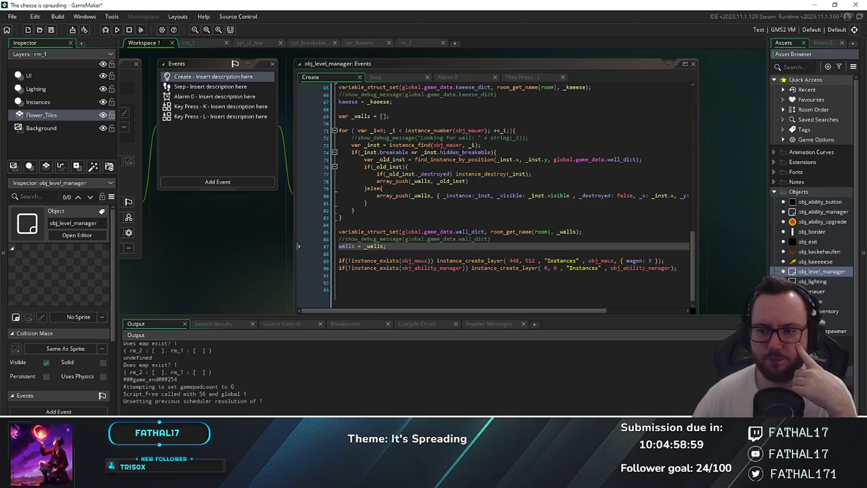
Examine how the scr_save_load script saves and loads rooms, including the current_room reference in load_room
scroll(523, 269, down, 5)
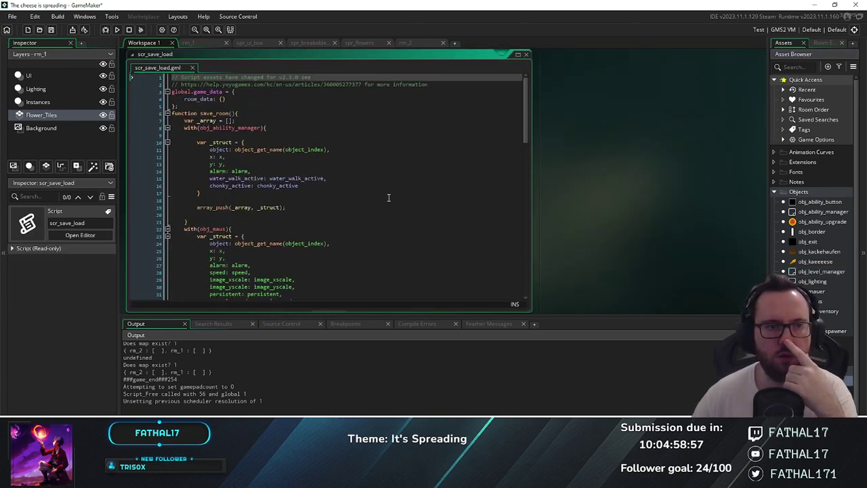
scroll(389, 197, down, 5)
scroll(388, 197, down, 8)
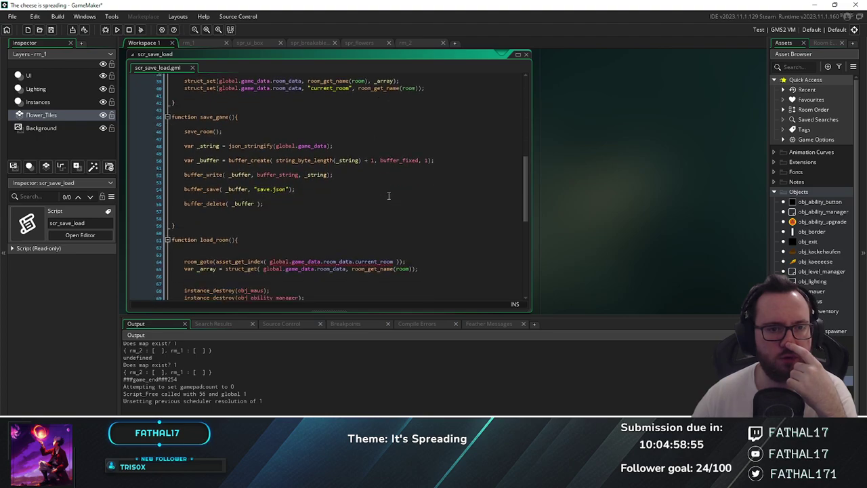
scroll(388, 197, up, 1)
mouse_move(340, 153)
mouse_move(378, 151)
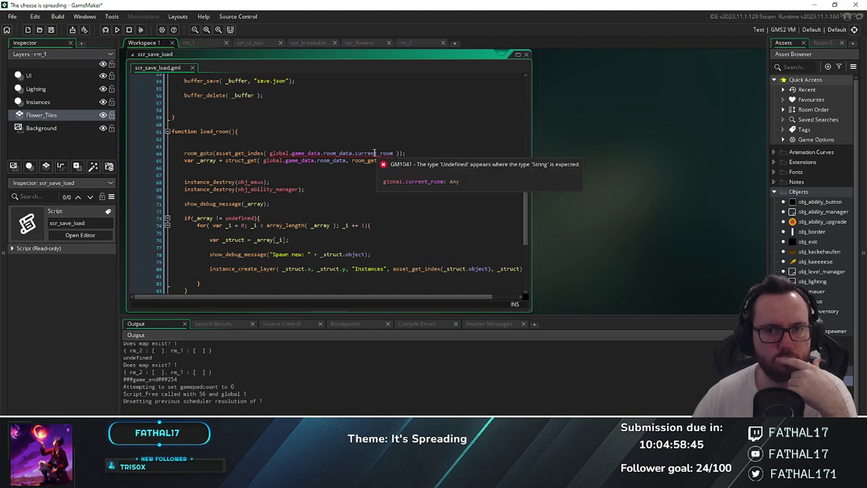
scroll(342, 165, up, 15)
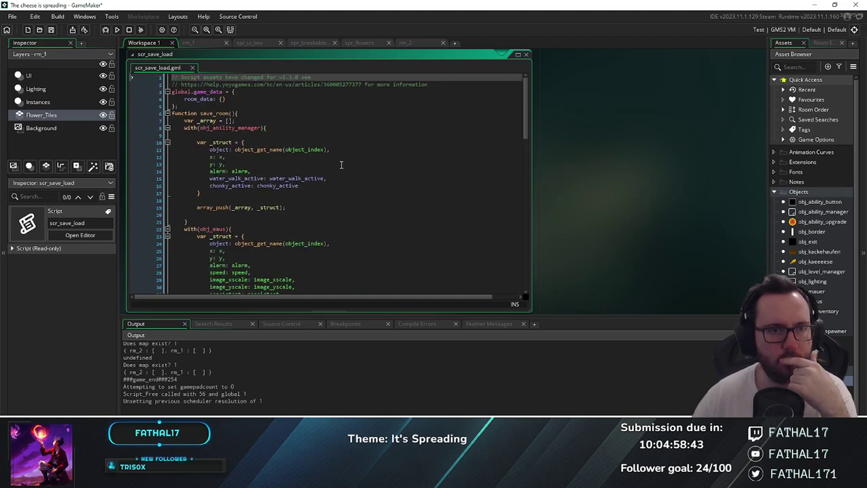
Add a current_room : "rm_1" entry after room_data in the global.game_data struct and save the script
click(223, 99)
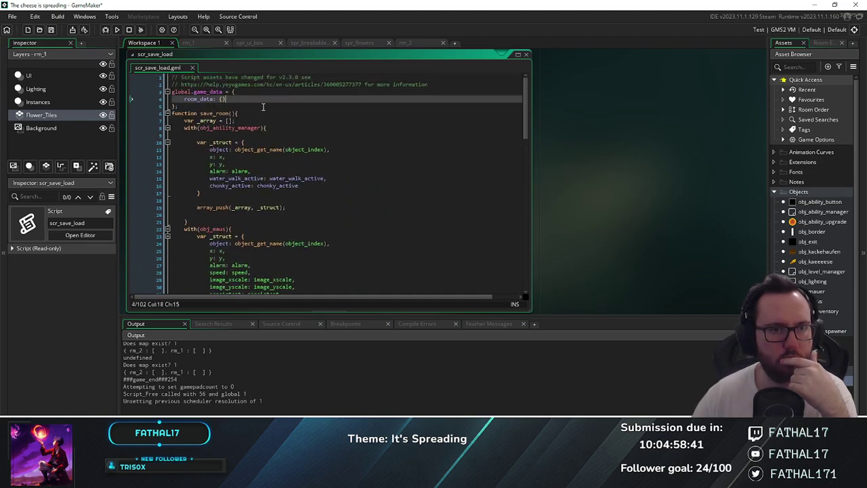
text(,)
key(Return)
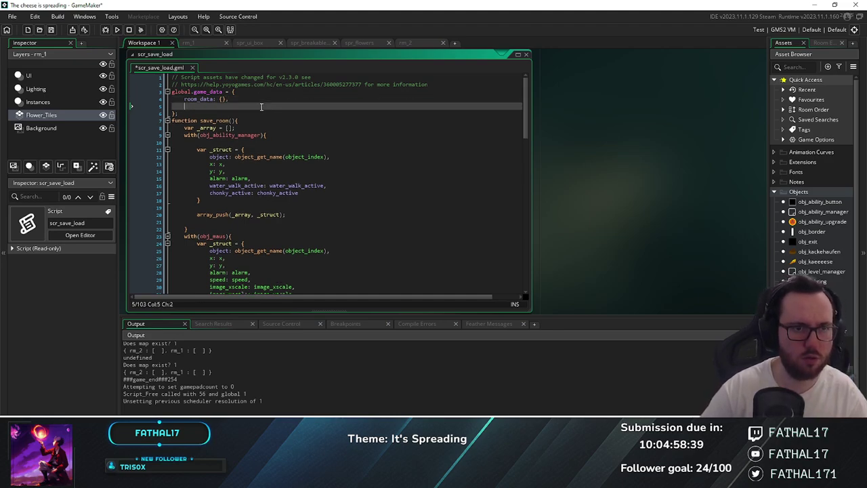
text(current_)
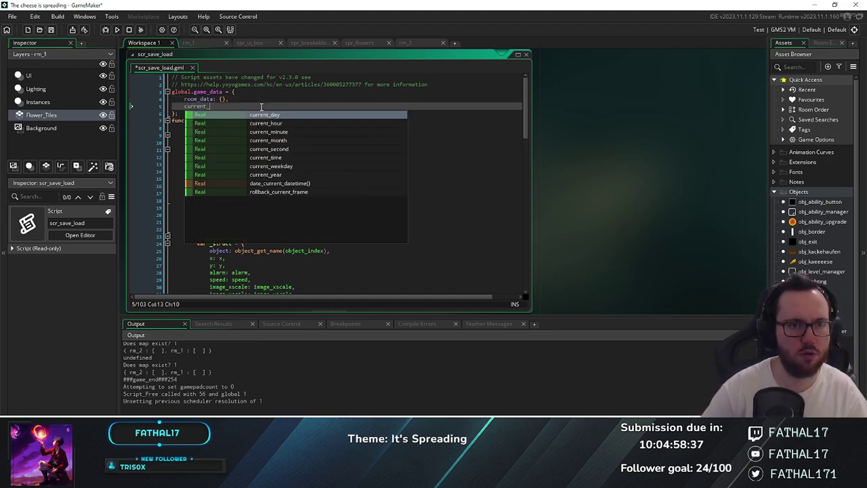
text(room :)
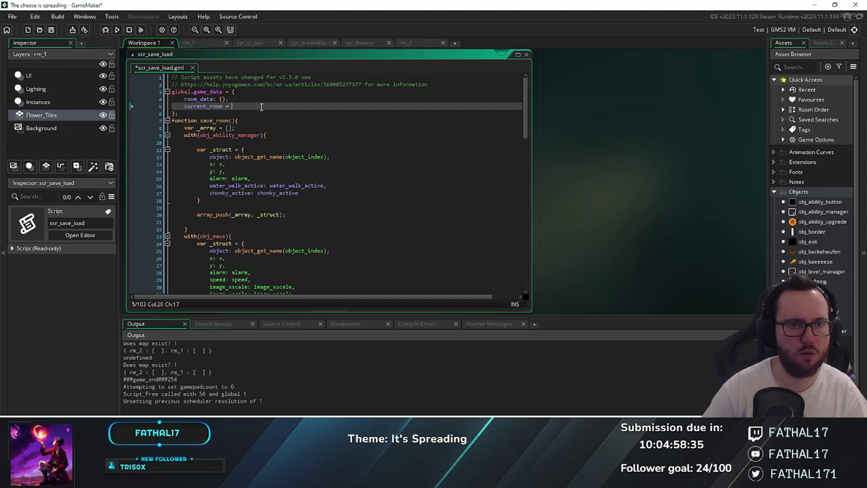
text( "rm_1";)
key(BackSpace)
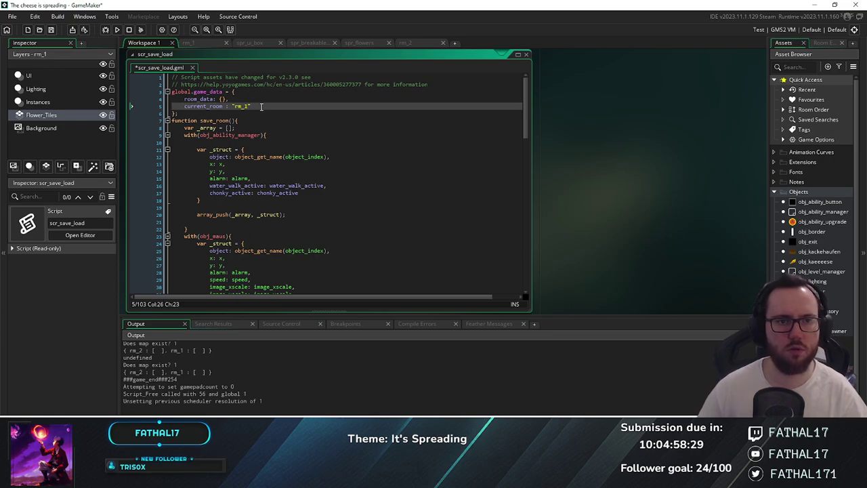
scroll(400, 156, down, 15)
click(403, 163)
key(ctrl+s)
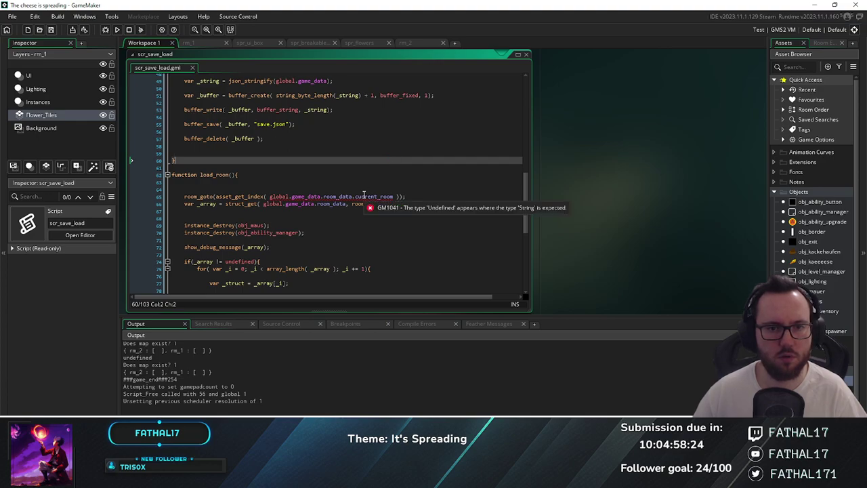
Move the current_room : "rm_1" entry inside the room_data struct of global.game_data and save the script
scroll(364, 196, up, 15)
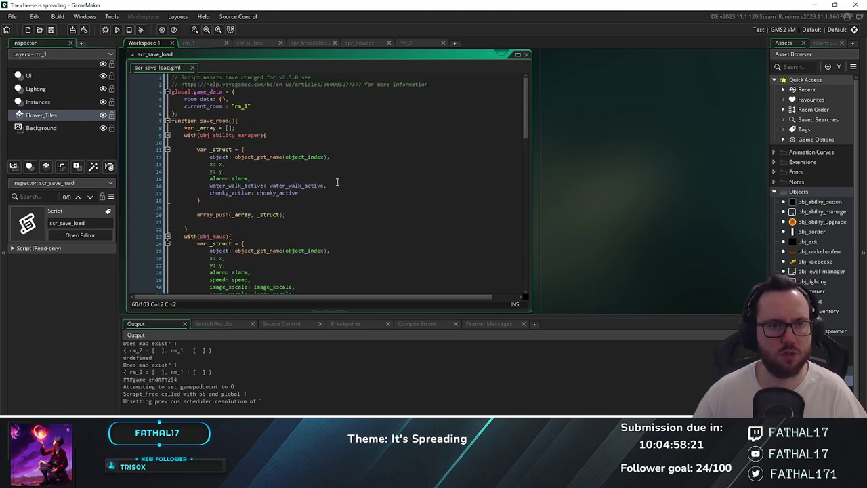
drag(184, 106, 260, 103)
key(ctrl+x)
key(Up)
key(End)
key(Left)
key(Left)
key(Return)
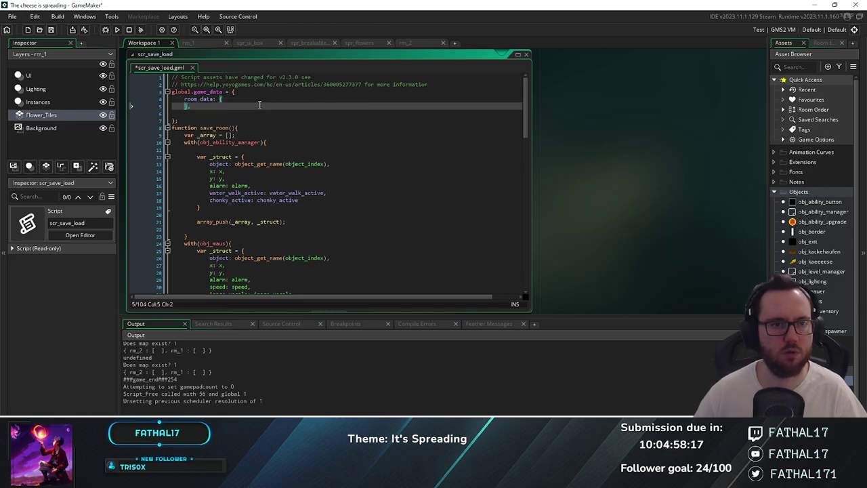
key(Return)
key(ctrl+v)
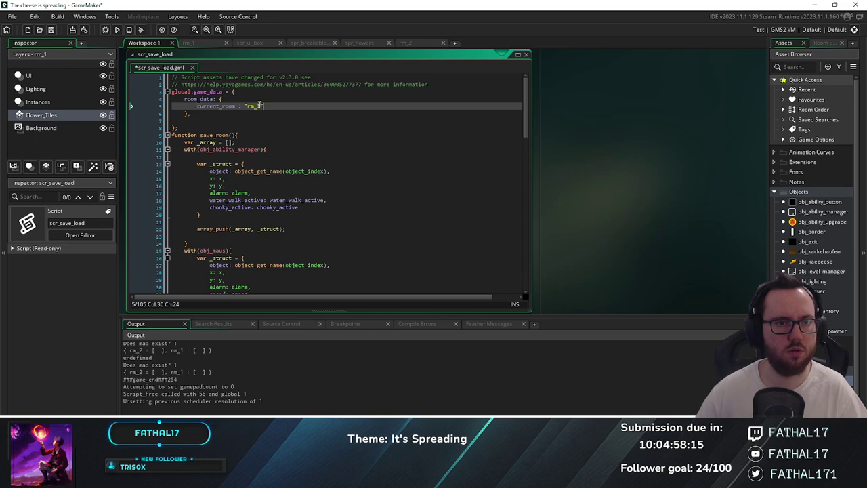
click(261, 120)
scroll(264, 129, down, 15)
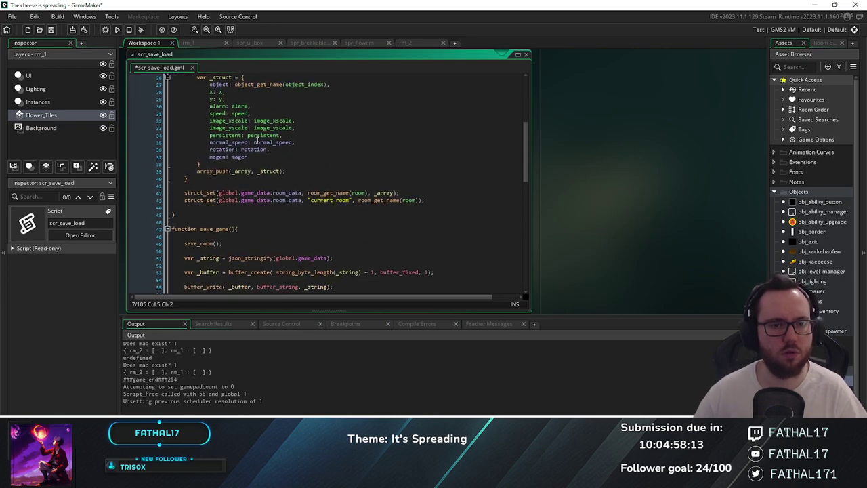
scroll(264, 129, down, 7)
scroll(305, 149, up, 6)
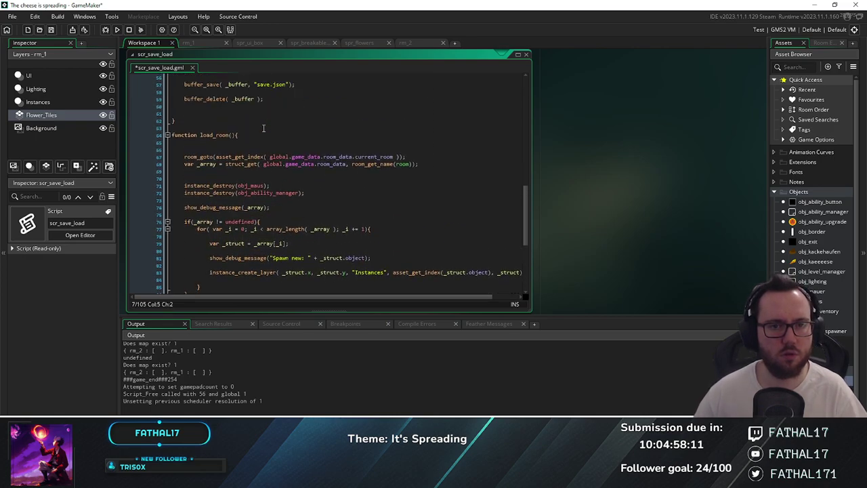
key(ctrl+s)
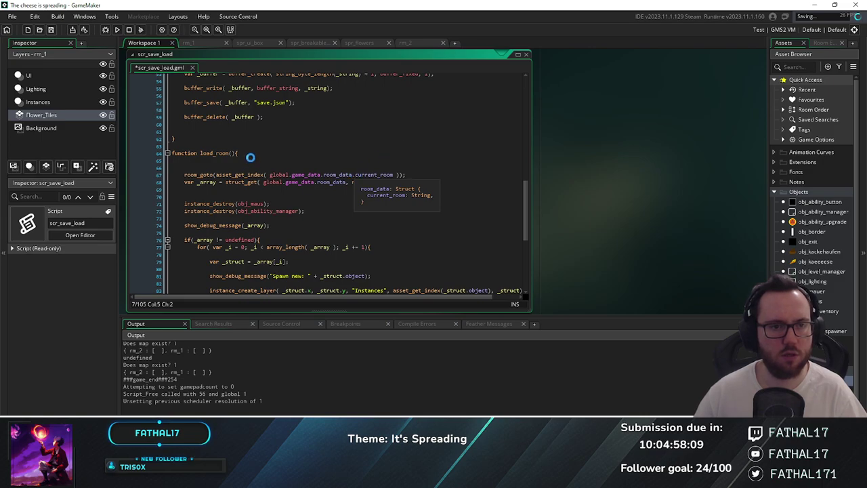
Examine load_room line by line, from the room_goto and struct_get calls through instance_destroy to the instance creation loop
triple_click(348, 183)
click(409, 176)
key(shift+Home)
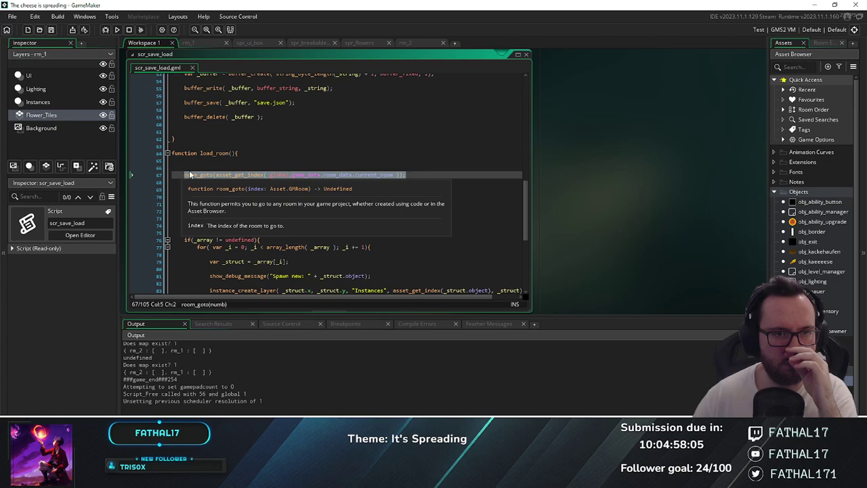
click(424, 174)
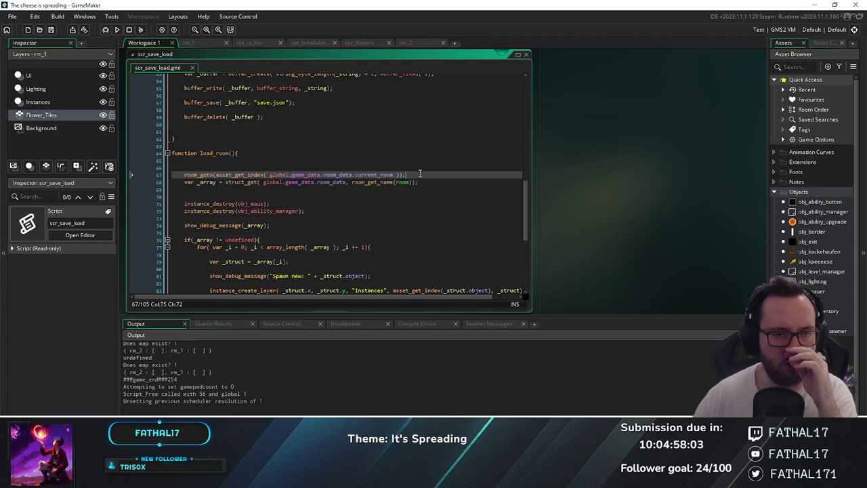
click(421, 182)
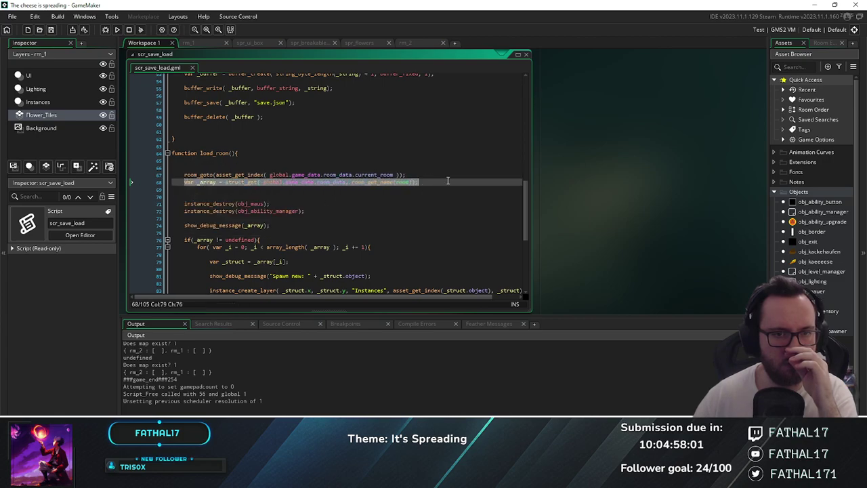
scroll(390, 218, down, 2)
scroll(390, 219, down, 1)
click(403, 148)
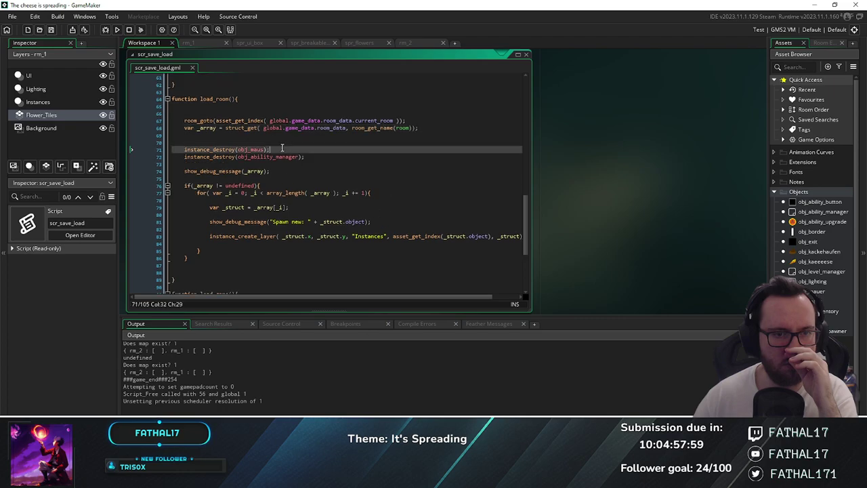
key(shift+Home)
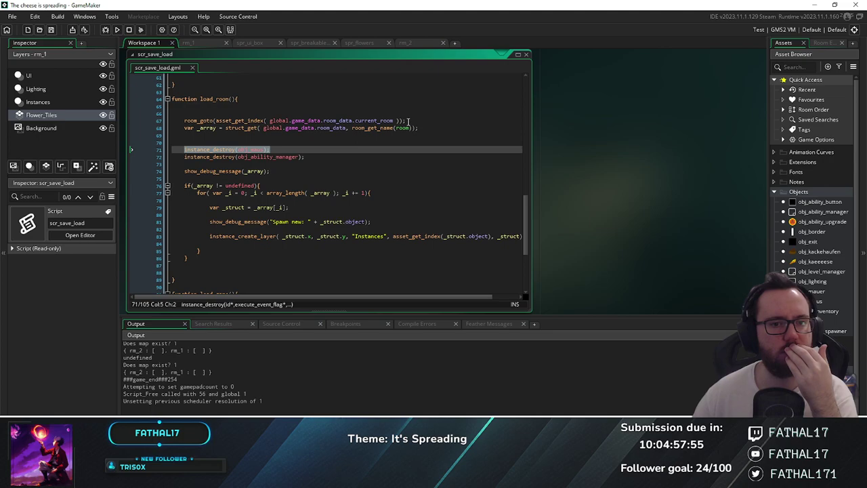
scroll(399, 164, down, 1)
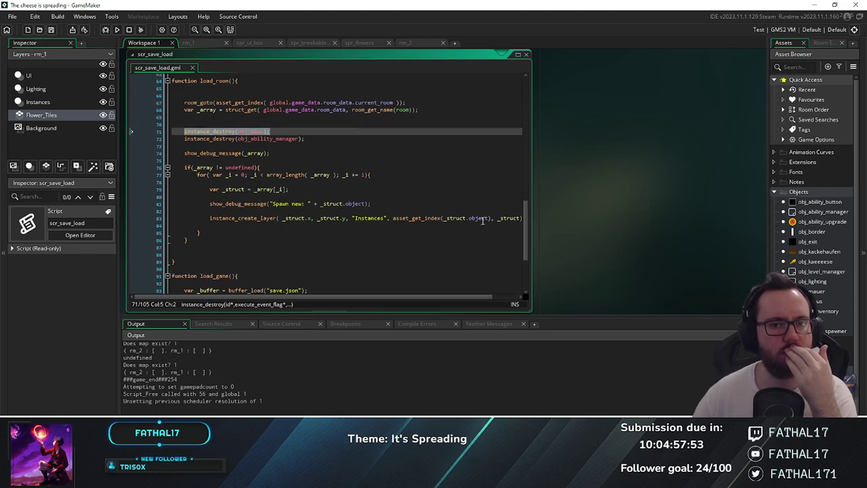
Run the game to test the changed room data and close the game window
click(116, 30)
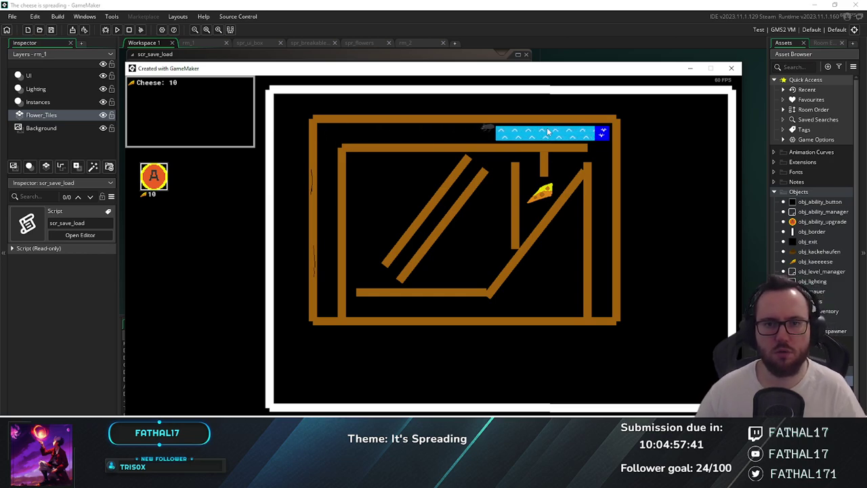
key(Escape)
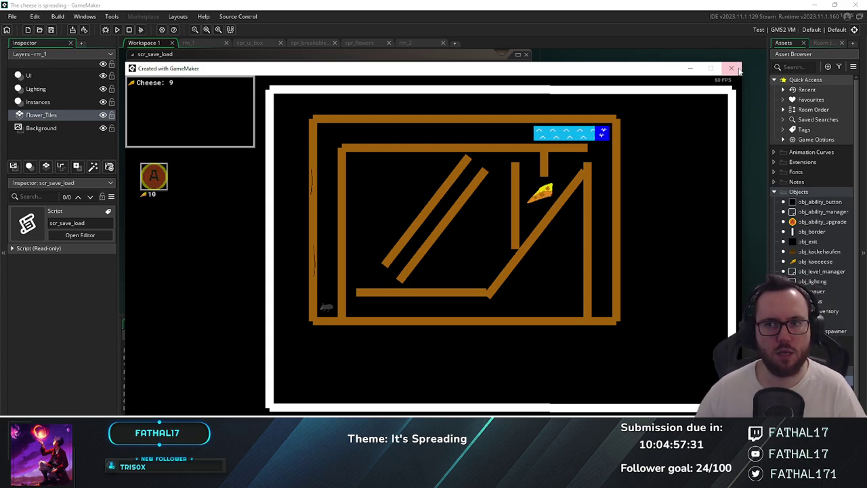
click(732, 68)
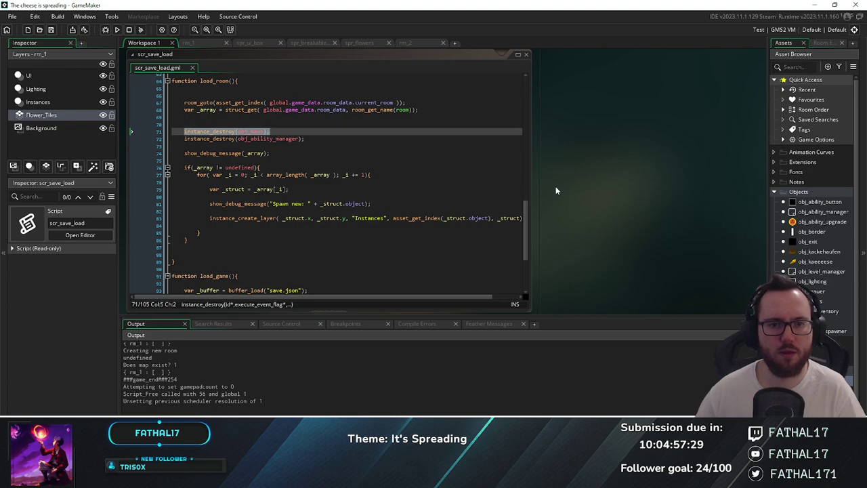
Re-check the instance_destroy lines for obj_maus and obj_ability_manager in the load_room function
middle_drag(555, 186, 627, 178)
scroll(413, 175, down, 2)
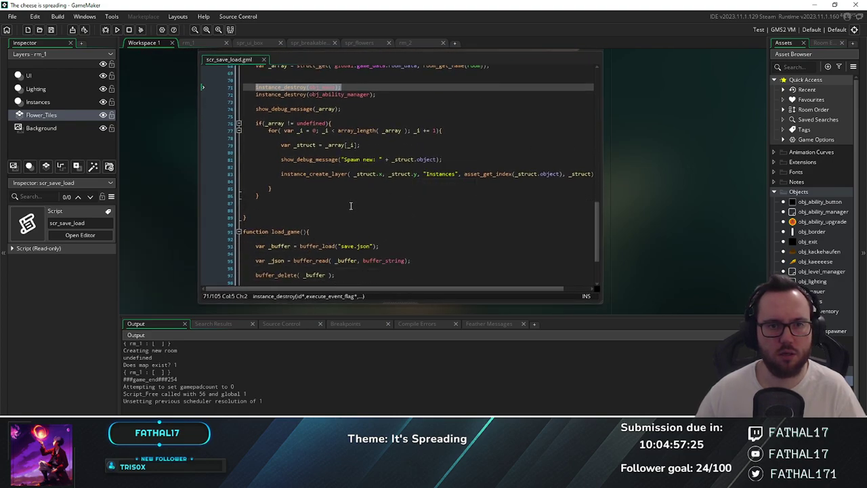
scroll(351, 205, up, 2)
double_click(346, 150)
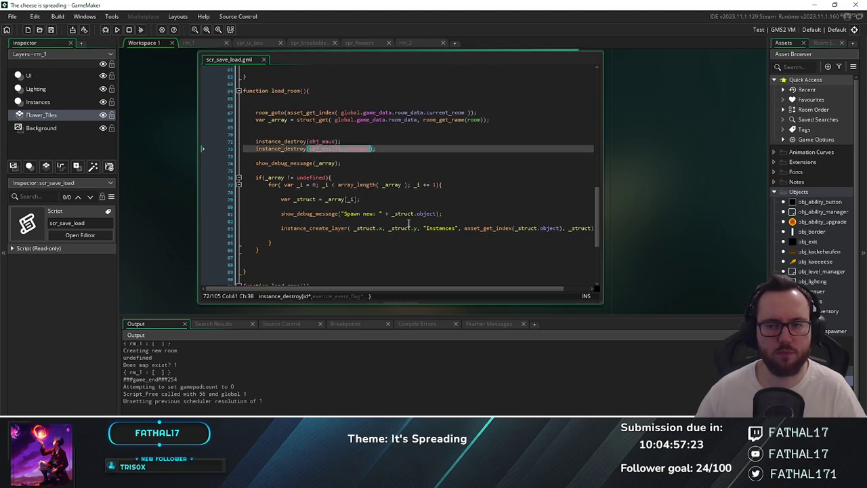
key(Right)
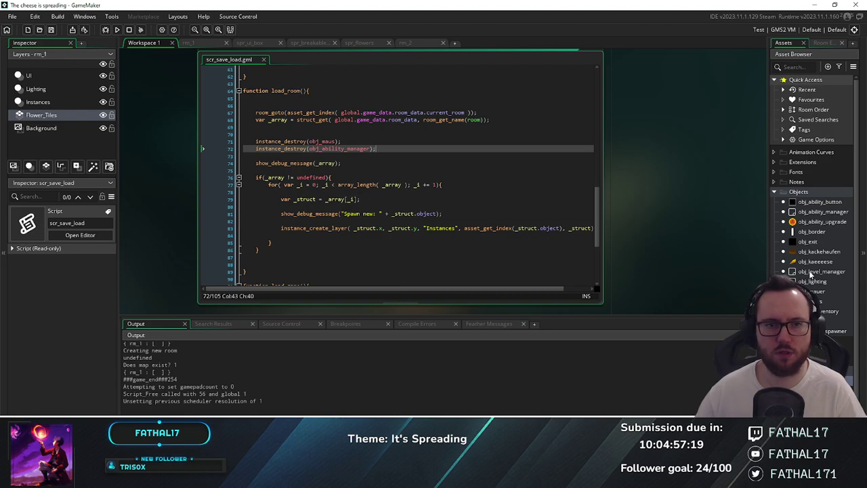
click(314, 142)
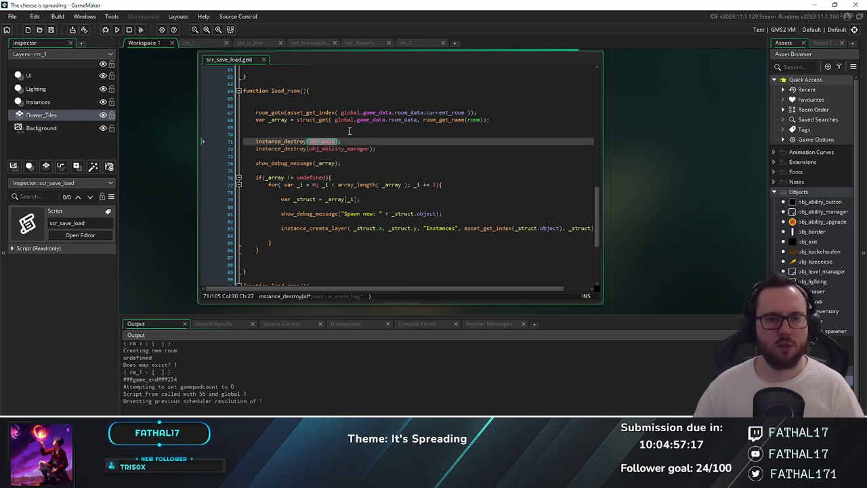
click(357, 141)
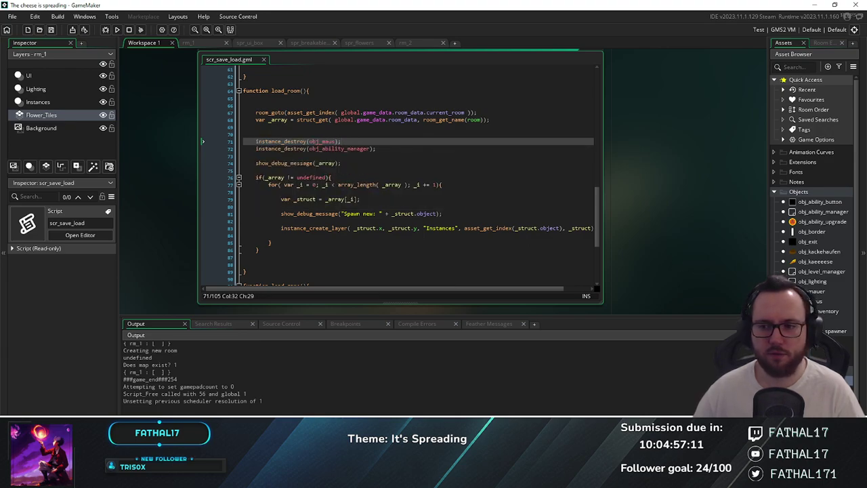
Open obj_level_manager and examine the instance_exists check that creates obj_maus at the end of its Create event
double_click(831, 272)
middle_drag(342, 248, 243, 211)
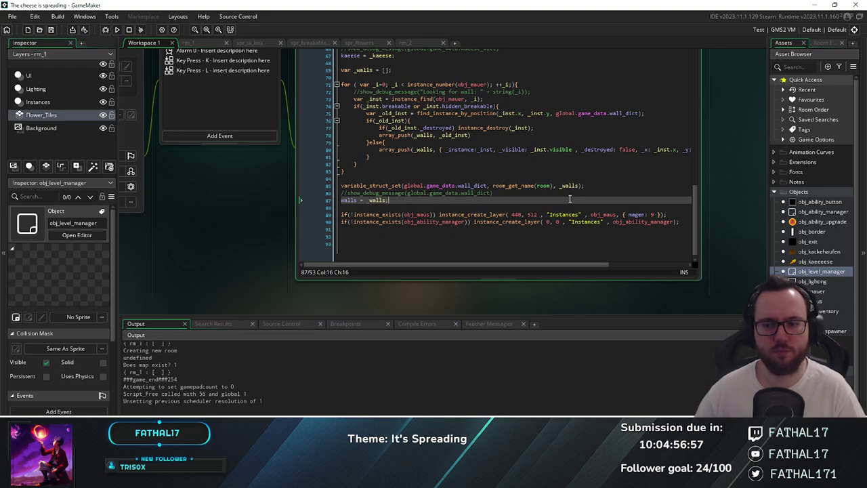
click(511, 193)
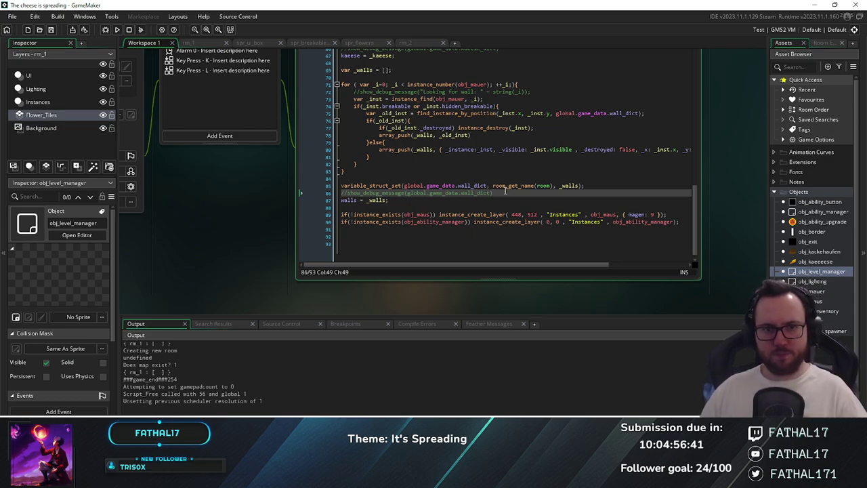
mouse_move(486, 213)
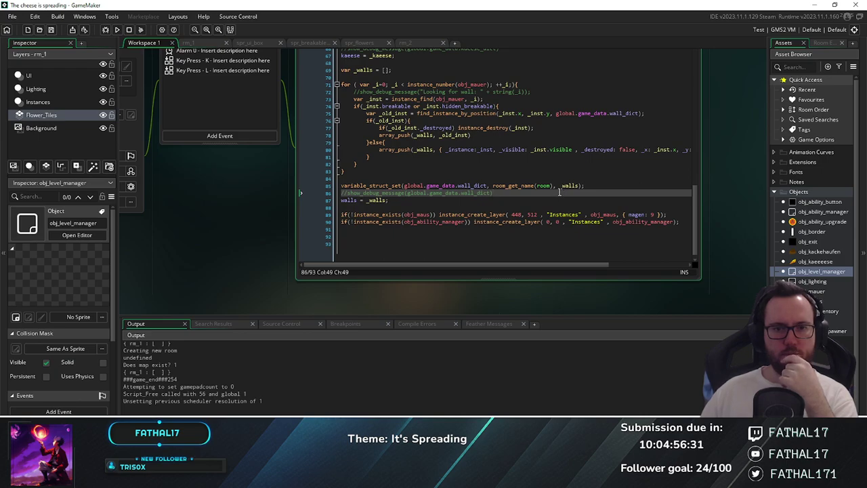
click(366, 215)
click(351, 217)
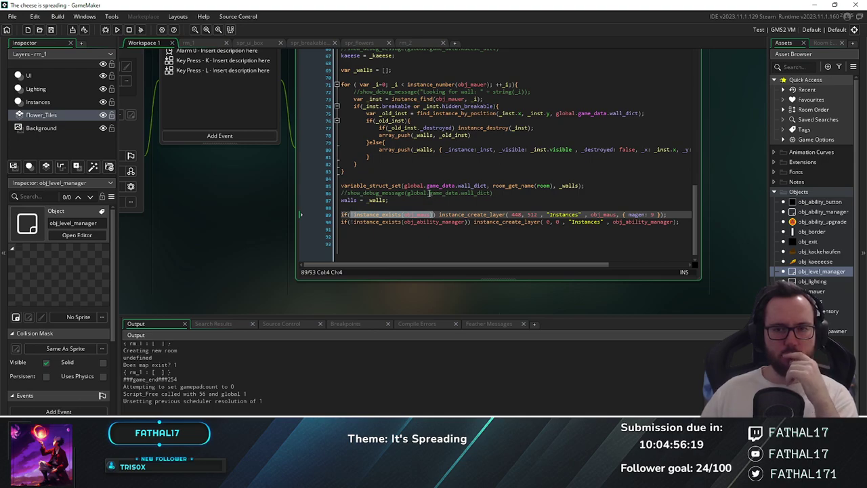
click(671, 214)
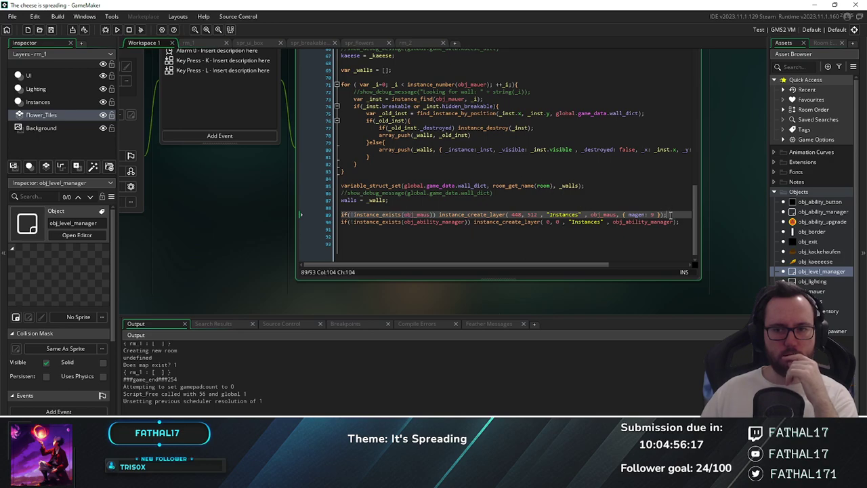
click(345, 211)
drag(347, 214, 434, 215)
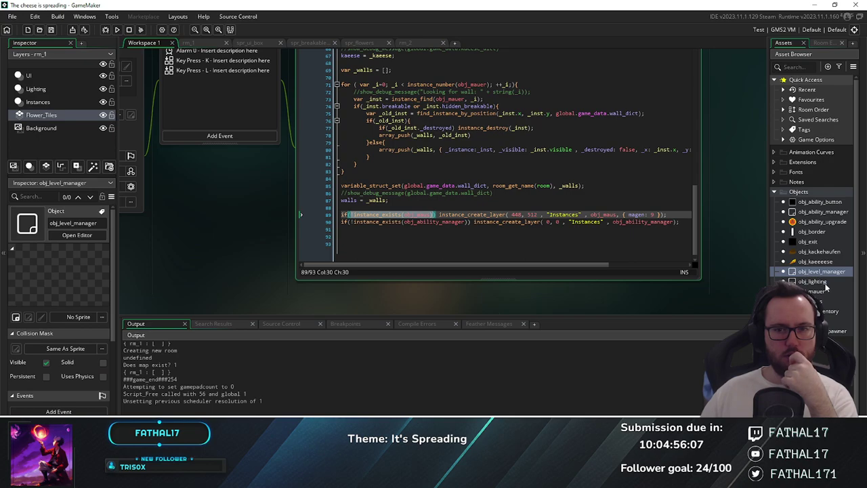
click(366, 207)
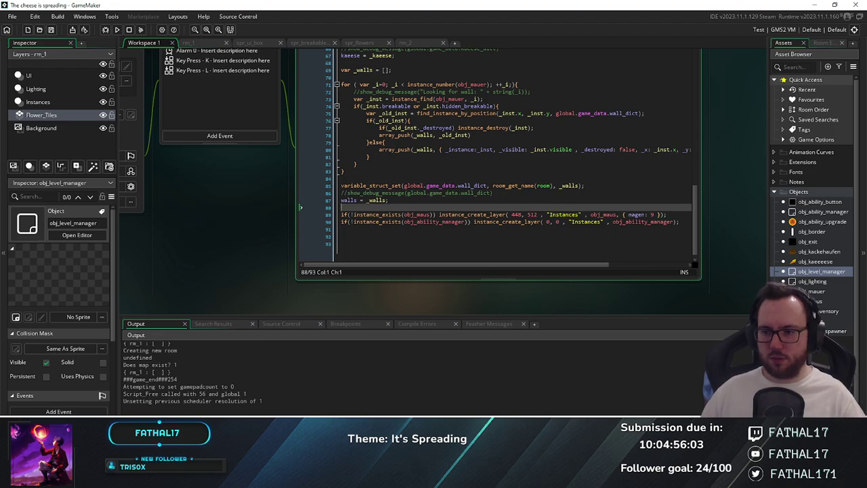
In scr_save_load, add a "loaded: false," entry to the global.game_data struct after room_data
key(ctrl+Tab)
scroll(230, 207, up, 15)
click(208, 127)
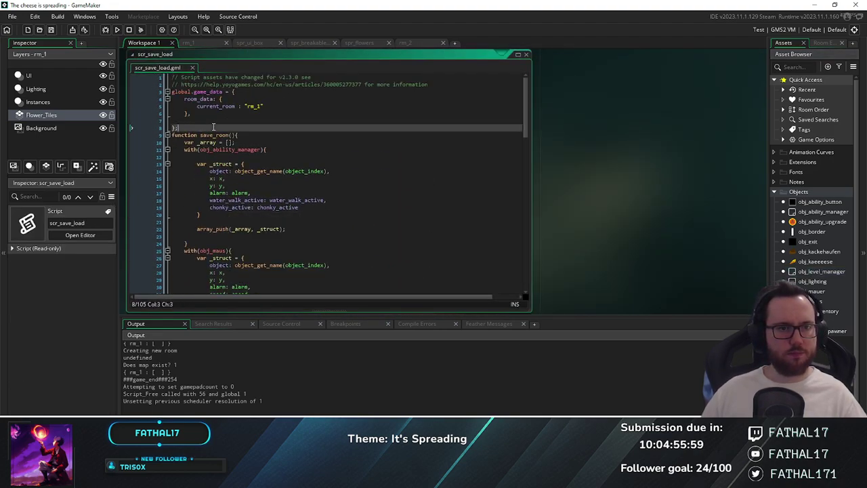
click(205, 121)
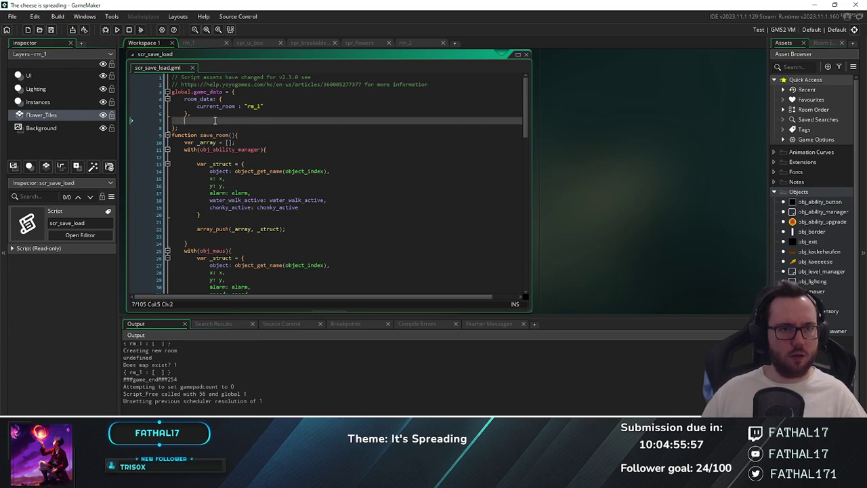
text(loade)
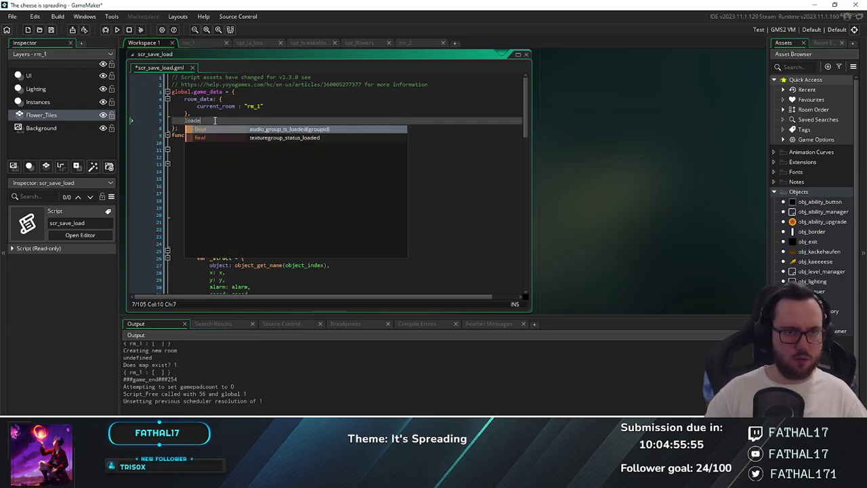
text(d: f)
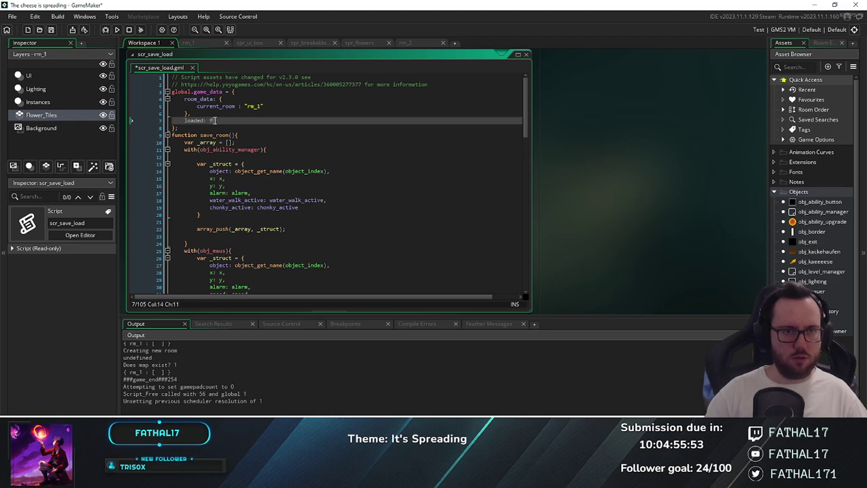
text(alse,)
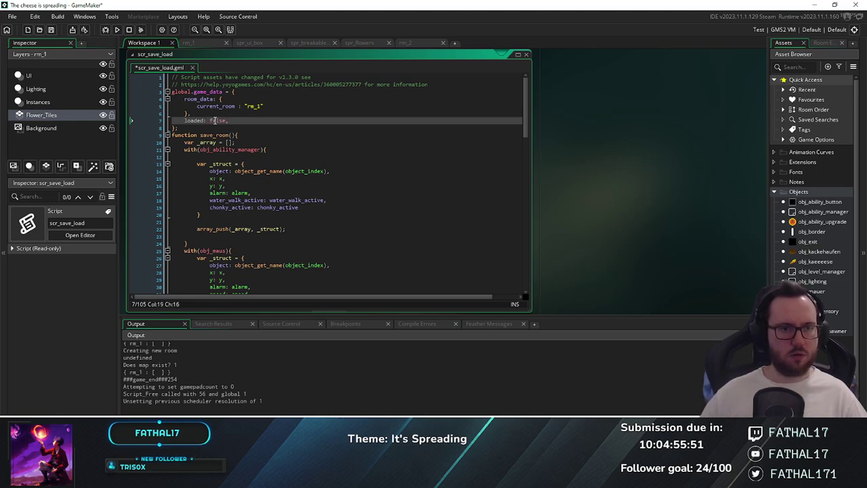
Add the line "global.game_data.loaded = true;" at the start of the load_room function, before the room_goto call
scroll(223, 175, down, 10)
scroll(223, 176, down, 11)
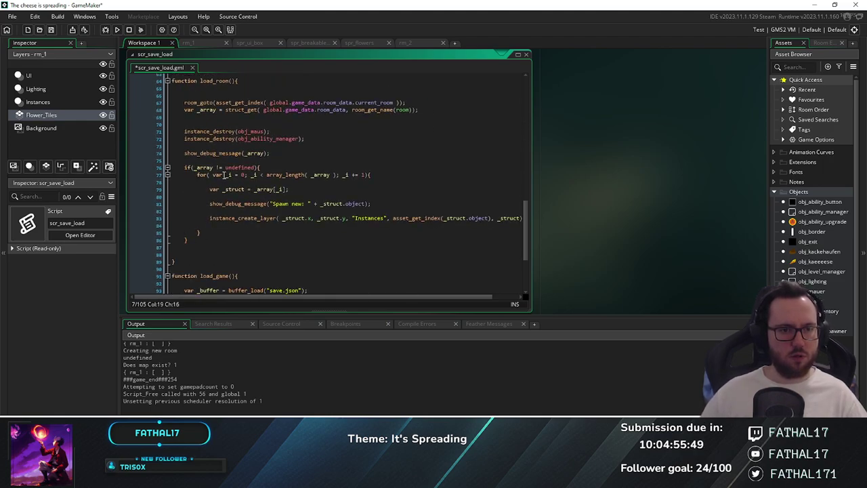
scroll(225, 174, down, 4)
scroll(227, 170, up, 4)
click(290, 89)
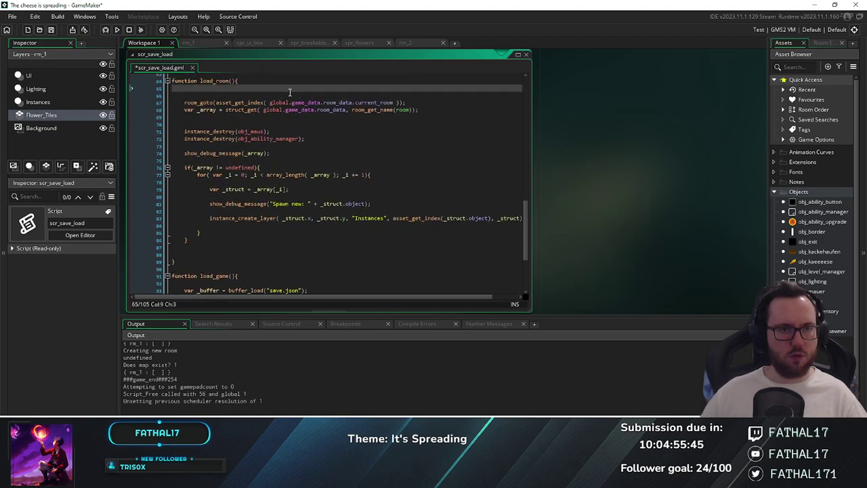
key(Down)
key(Return)
key(Down)
key(Up)
key(Up)
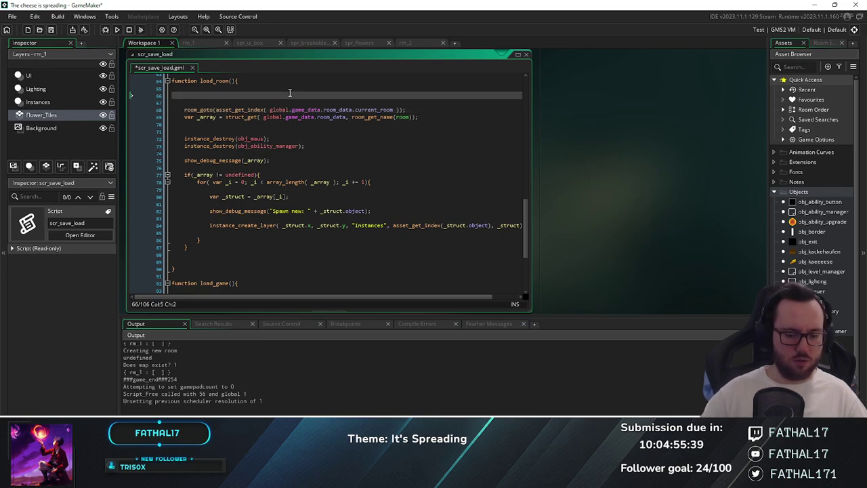
text(game)
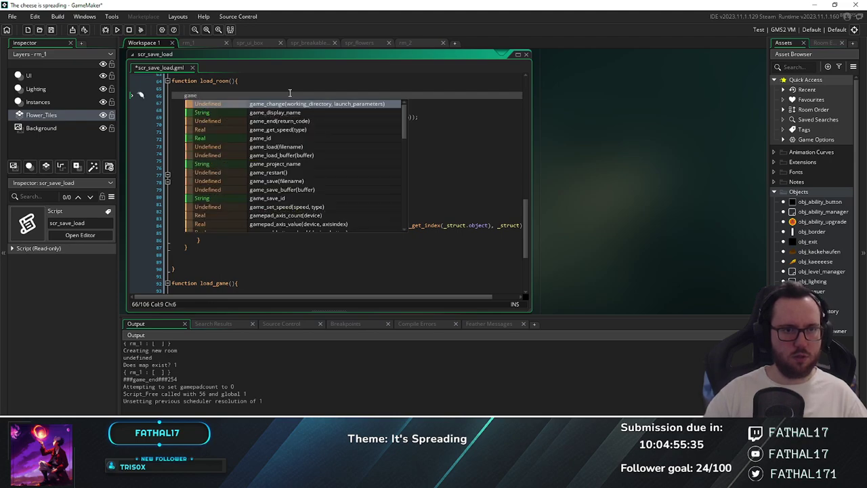
key(BackSpace)
key(BackSpace)
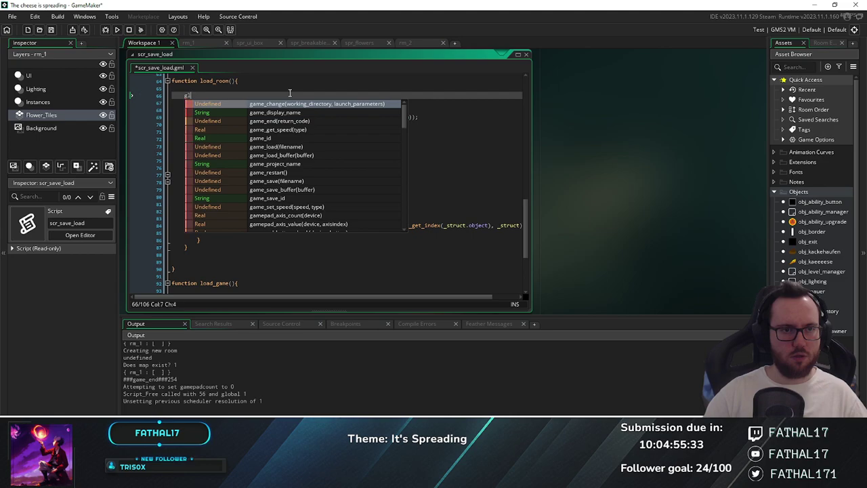
text(lobal.ga)
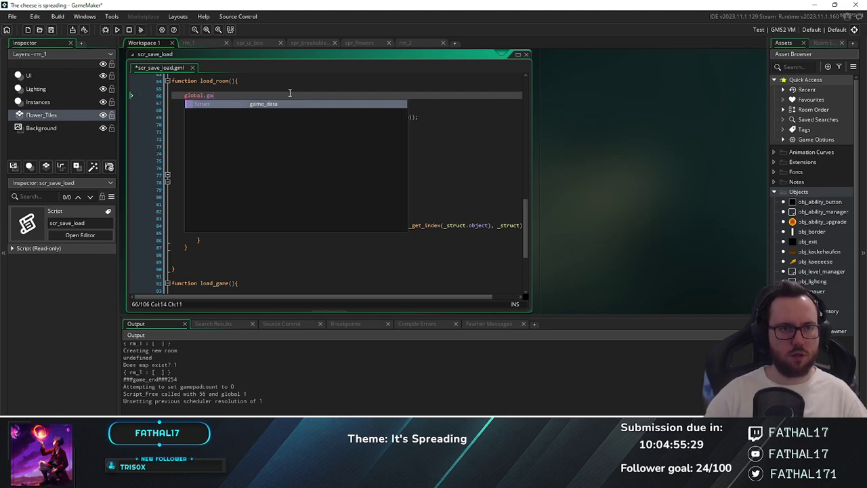
key(Return)
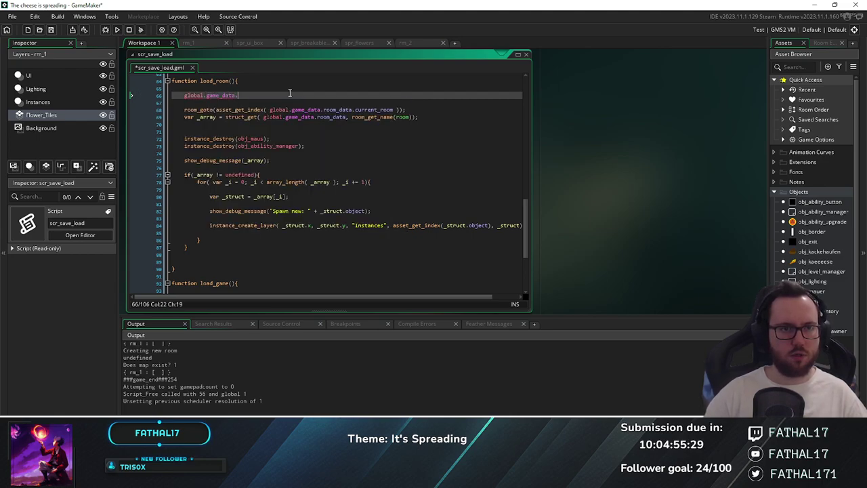
text(.loaded = true;)
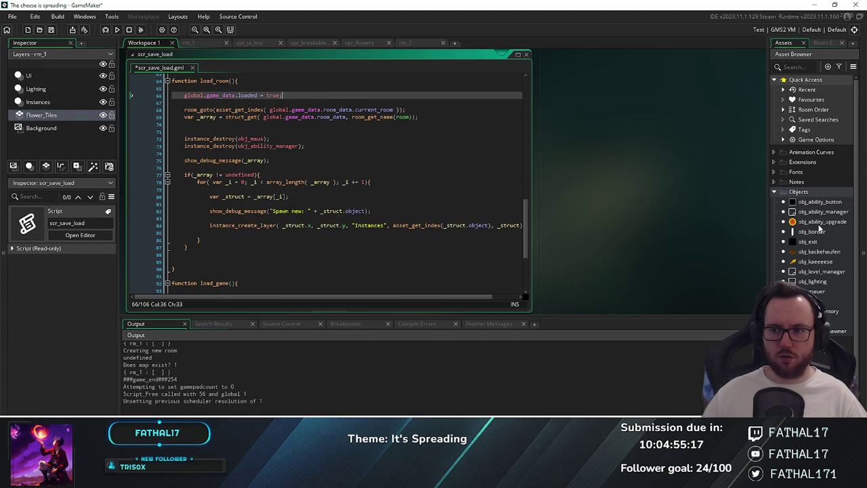
In obj_level_manager's Create event, extend the obj_maus instance_exists condition with "and !global.game_data.loaded"
double_click(821, 272)
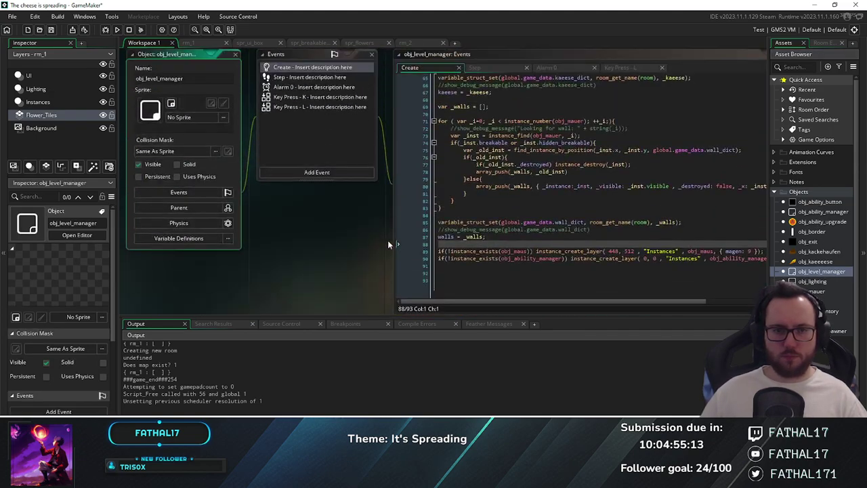
click(530, 250)
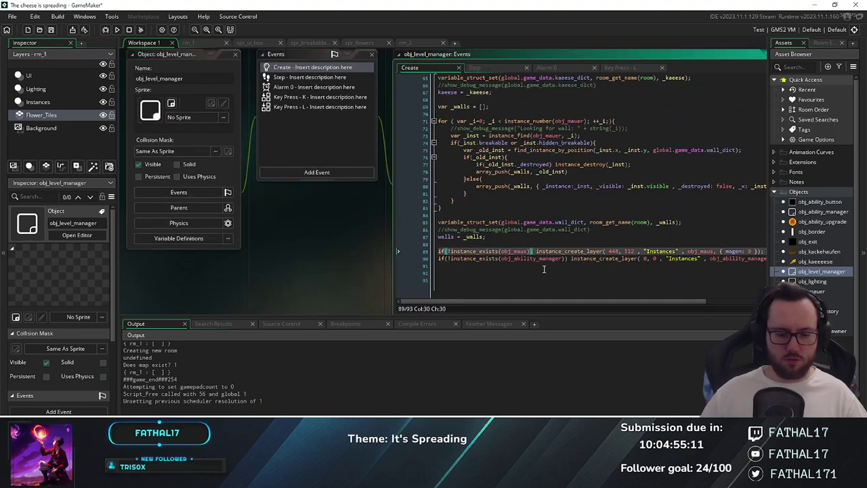
text(and !gl)
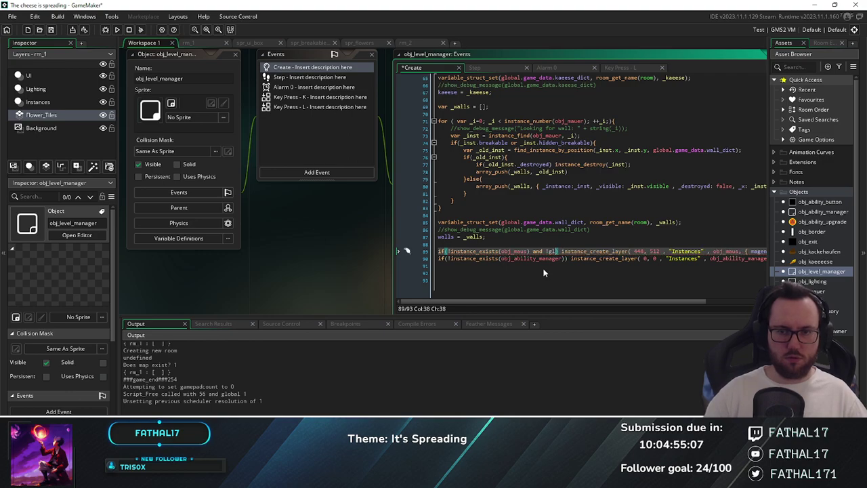
text(obal.game_data.loaded)
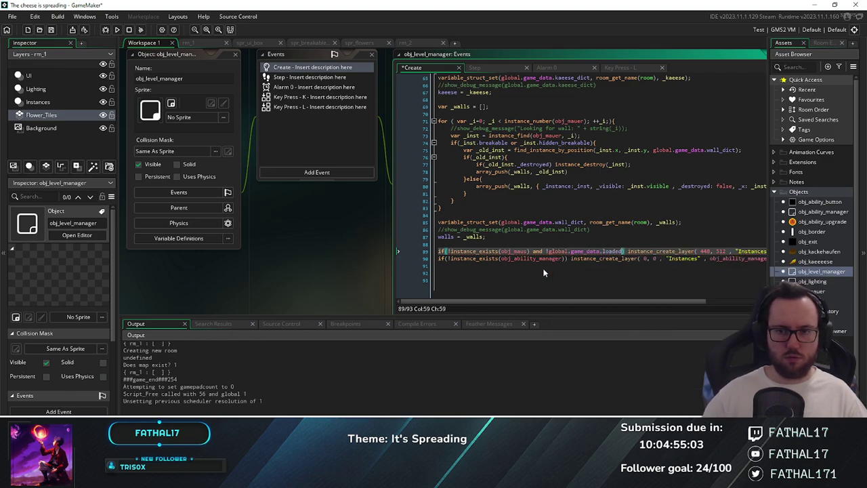
Copy the "and !global.game_data.loaded" condition into the obj_ability_manager check on the following line and save the project
drag(533, 252, 563, 252)
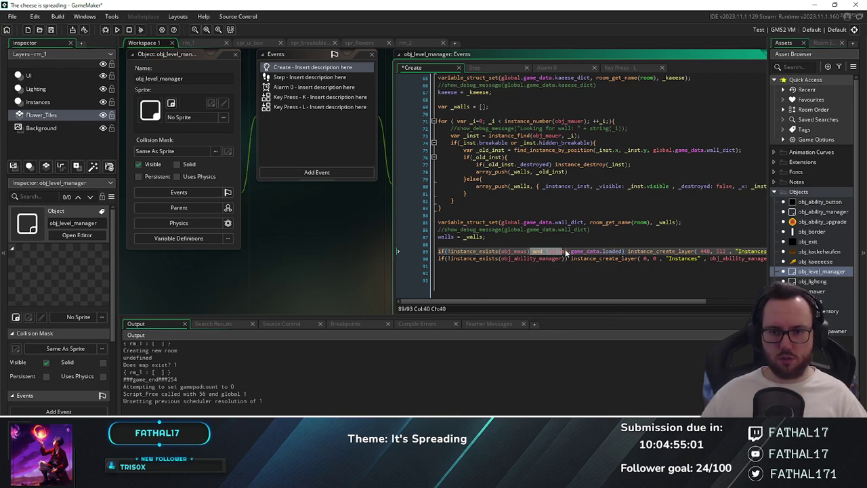
key(shift+ctrl+Right)
key(shift+ctrl+Right)
key(shift+ctrl+Right)
key(ctrl+c)
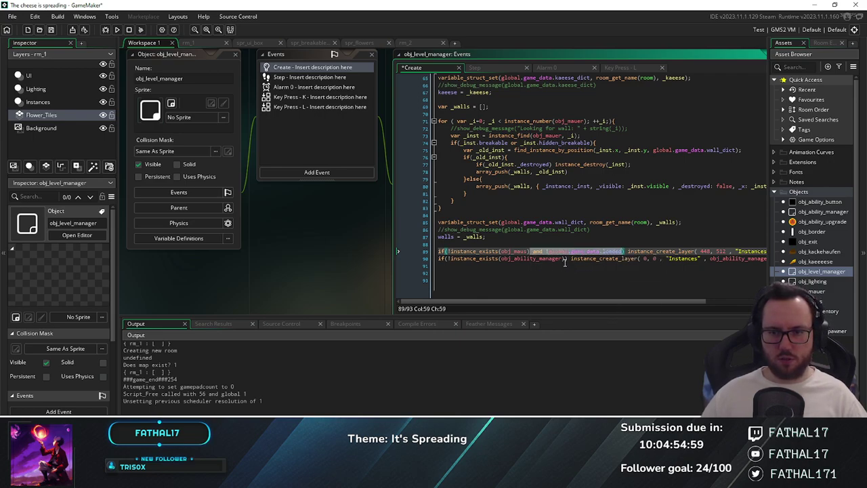
click(564, 265)
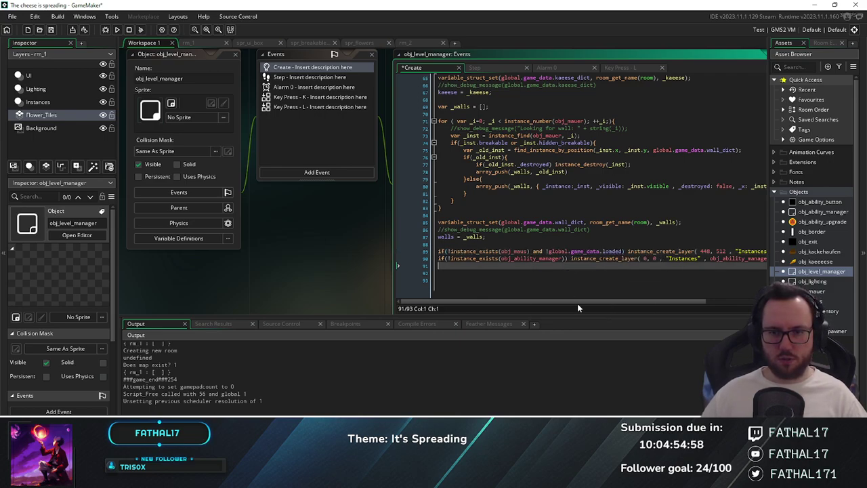
click(567, 258)
key(shift+Home)
key(ctrl+v)
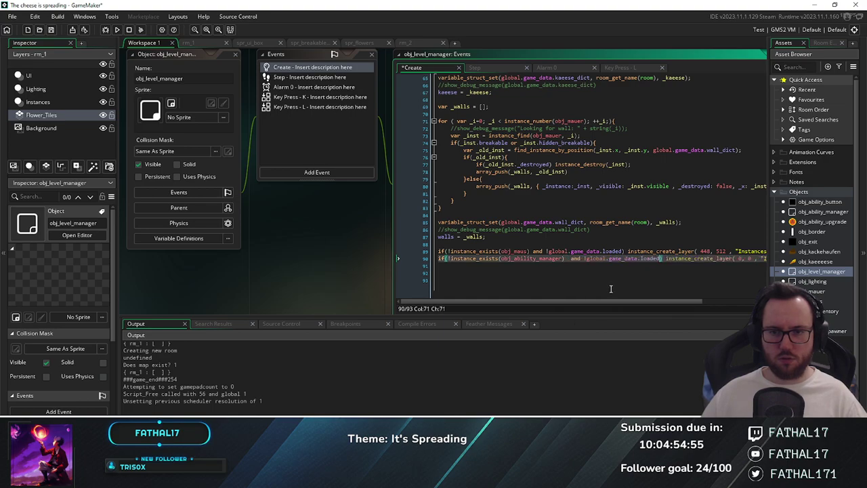
key(ctrl+s)
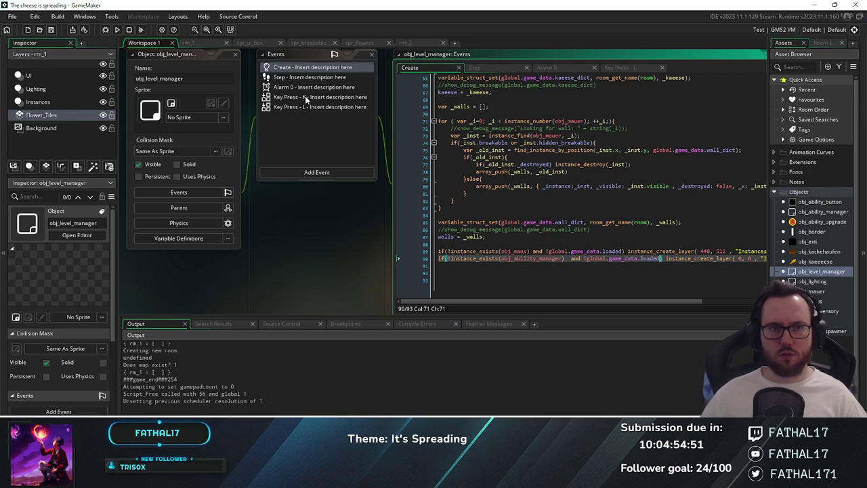
Run the game to test the loaded flag, try the ability button, and close the game window
click(117, 30)
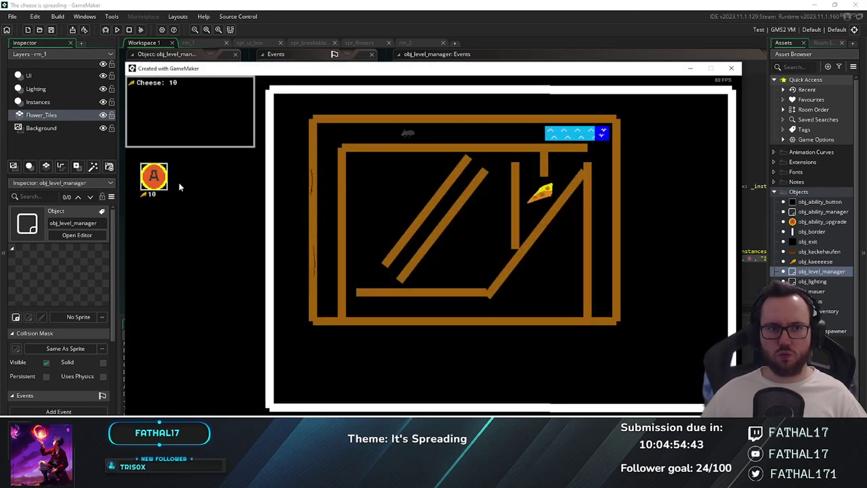
click(155, 179)
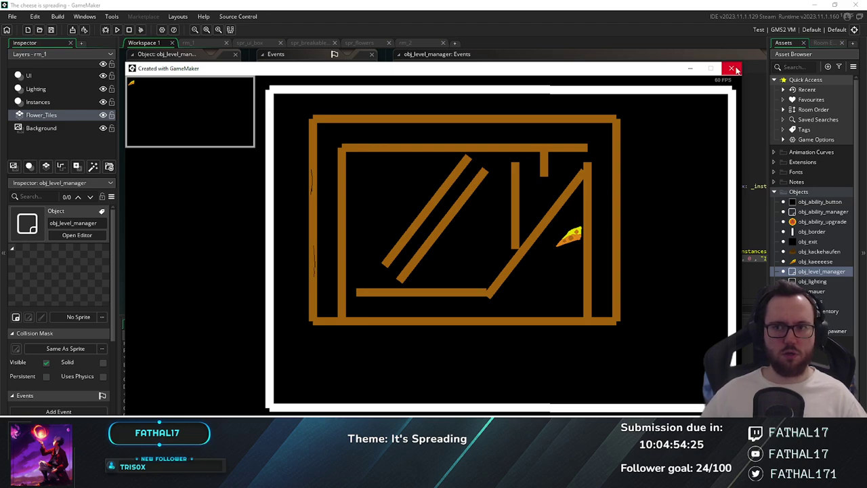
click(732, 69)
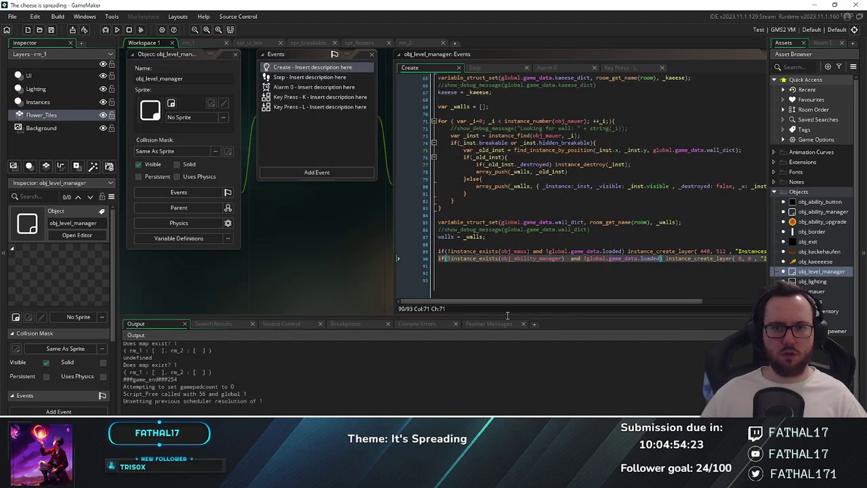
Examine the output log of the test run for the room map and loading debug messages
double_click(474, 252)
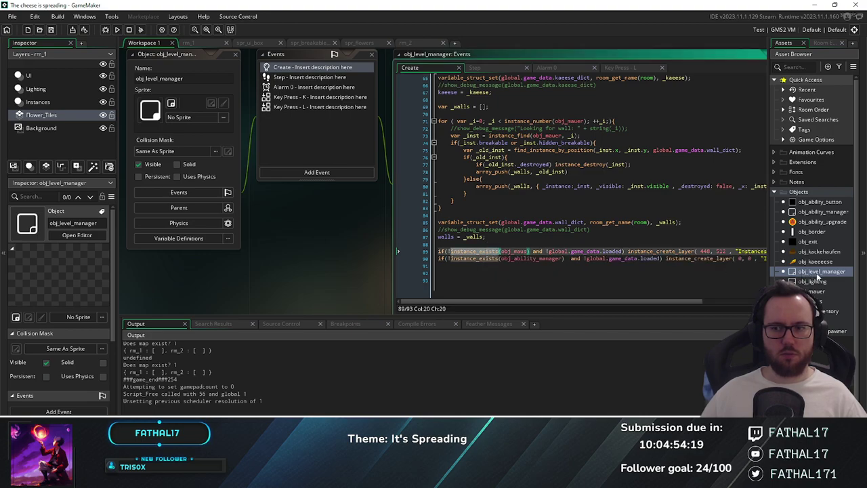
scroll(292, 406, up, 1)
scroll(292, 406, up, 2)
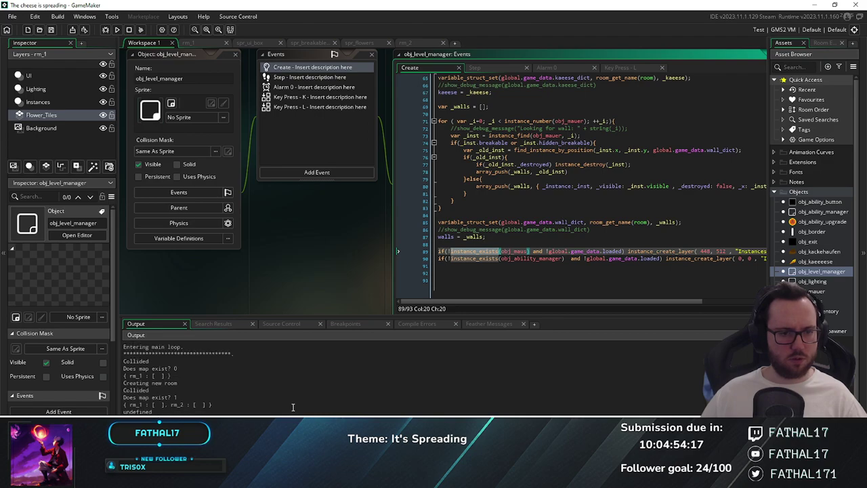
scroll(293, 407, down, 3)
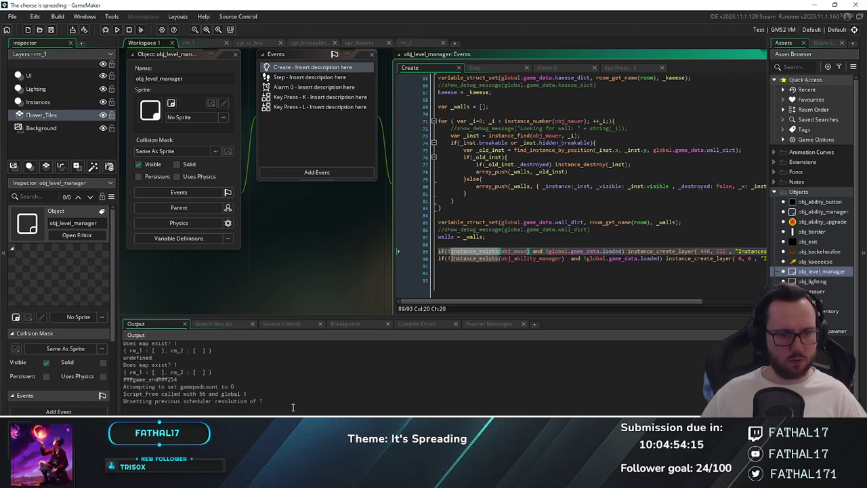
scroll(293, 407, up, 10)
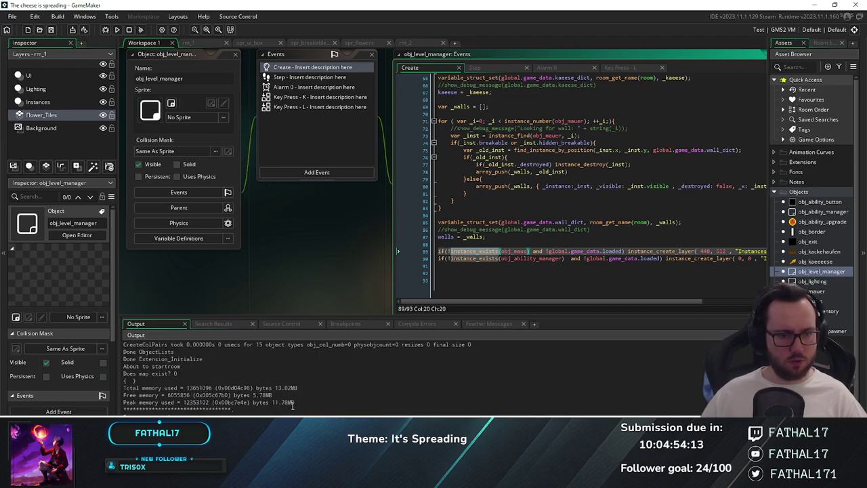
scroll(292, 406, down, 3)
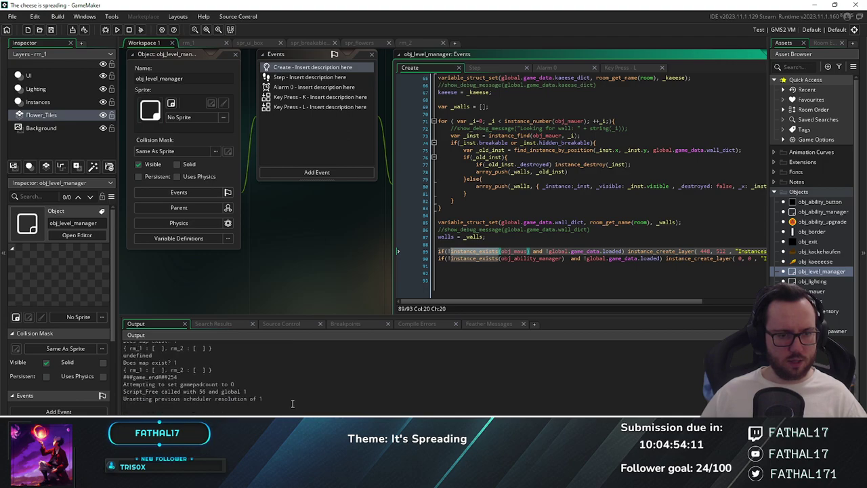
scroll(292, 403, down, 1)
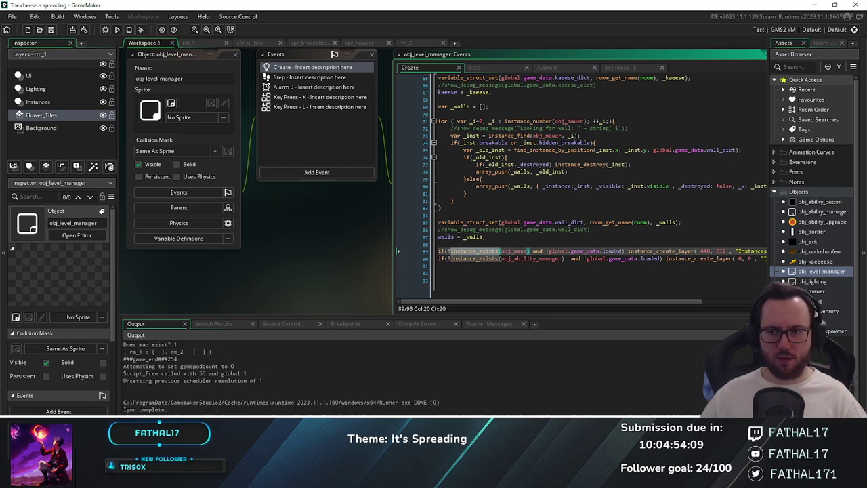
In scr_save_load, add show_debug_message("Room loading..."); at the start of load_room, above the loaded flag assignment, and save the project
key(ctrl+Tab)
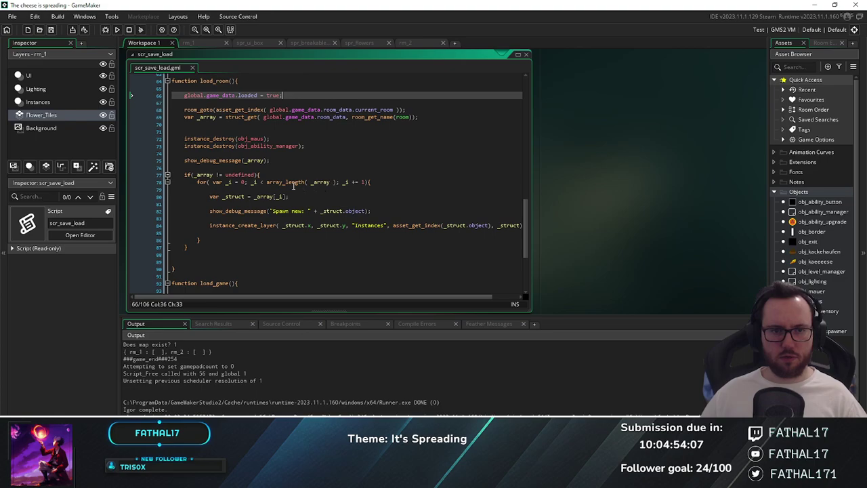
click(291, 167)
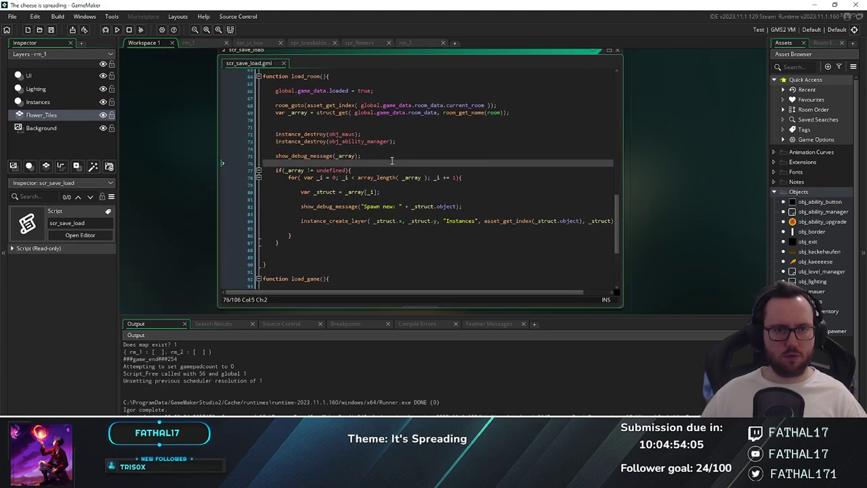
double_click(334, 155)
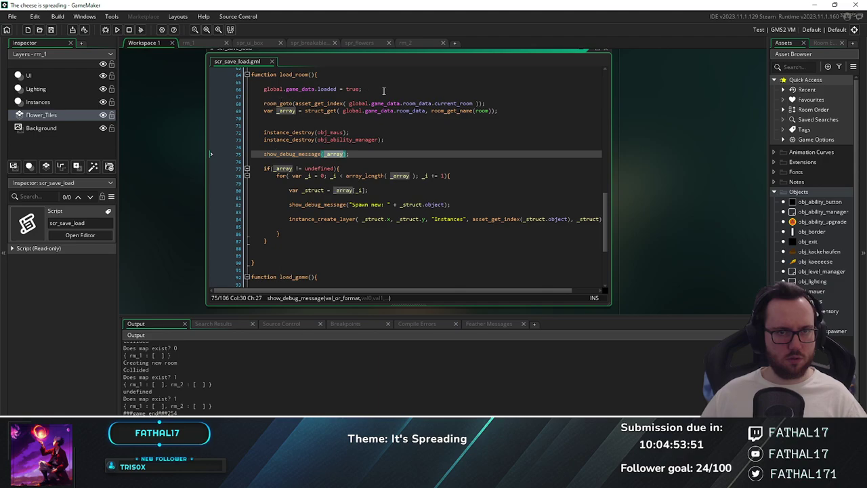
click(358, 82)
key(Return)
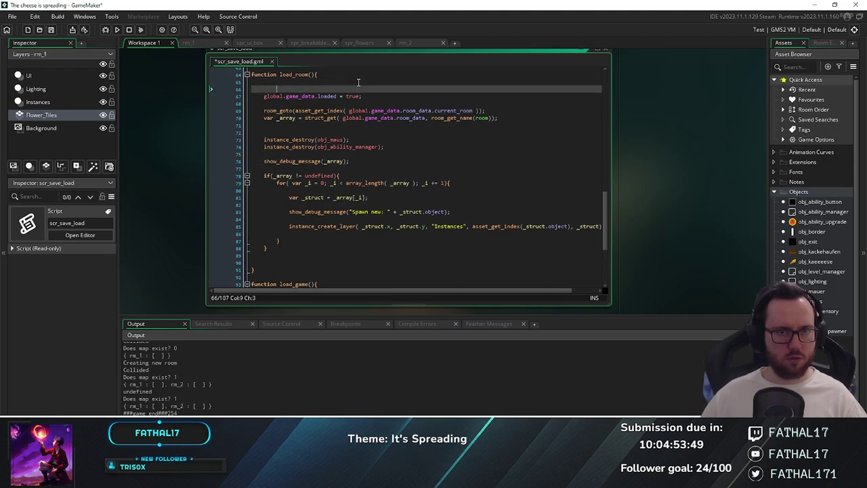
text(show)
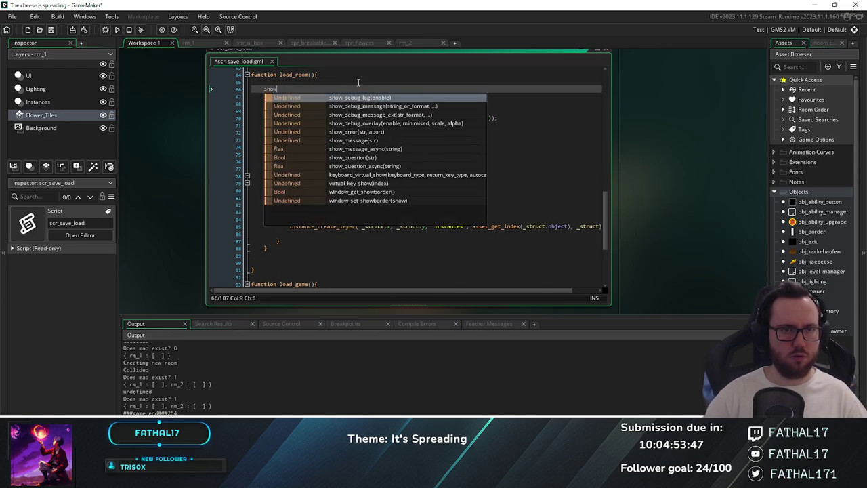
text(_debug_message)
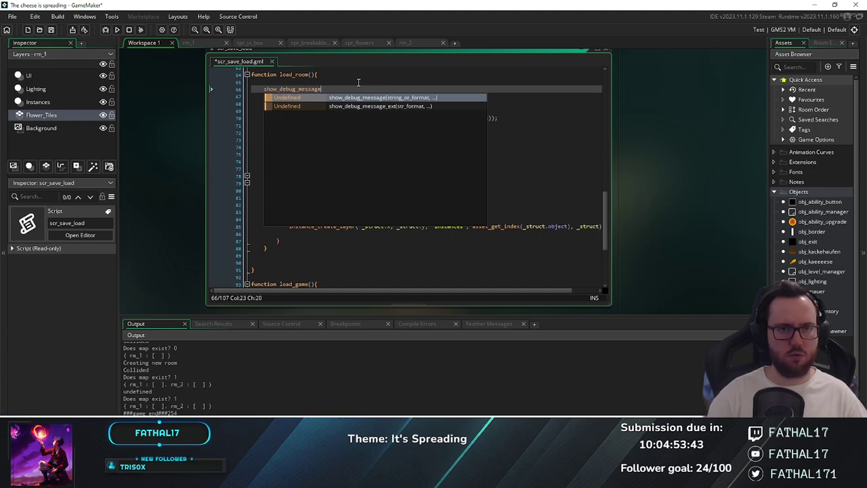
text(("Room 1)
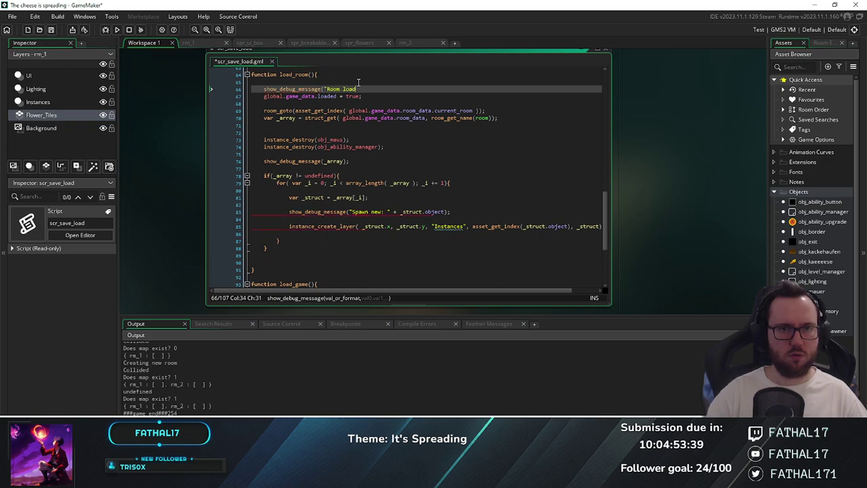
text(oading...");)
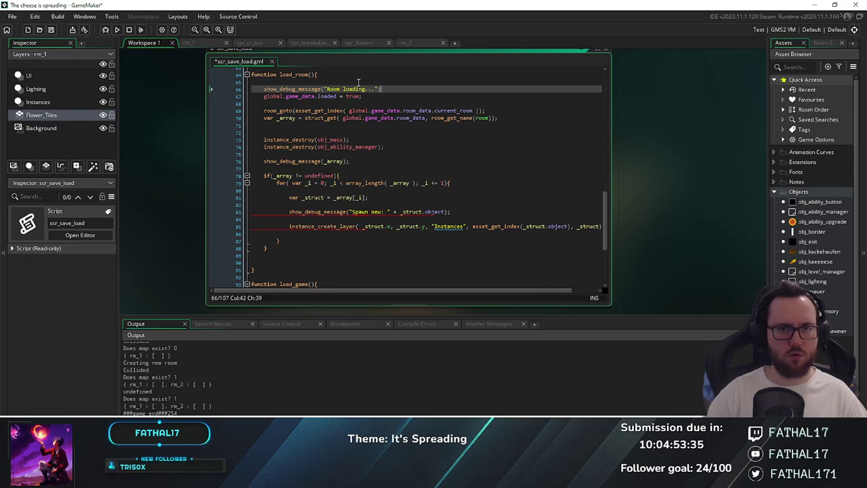
key(ctrl+s)
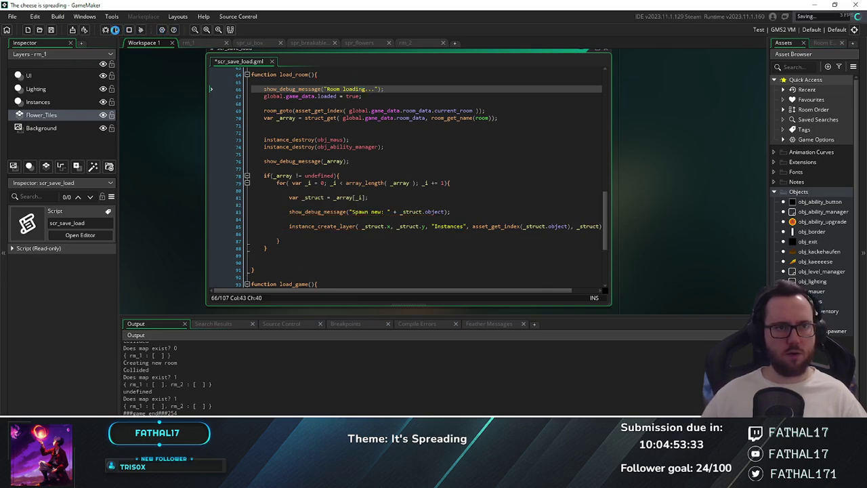
Run the game, steer the mouse through the cheese and ability upgrade to the water, test the ability and loading, and abort the code error
click(118, 30)
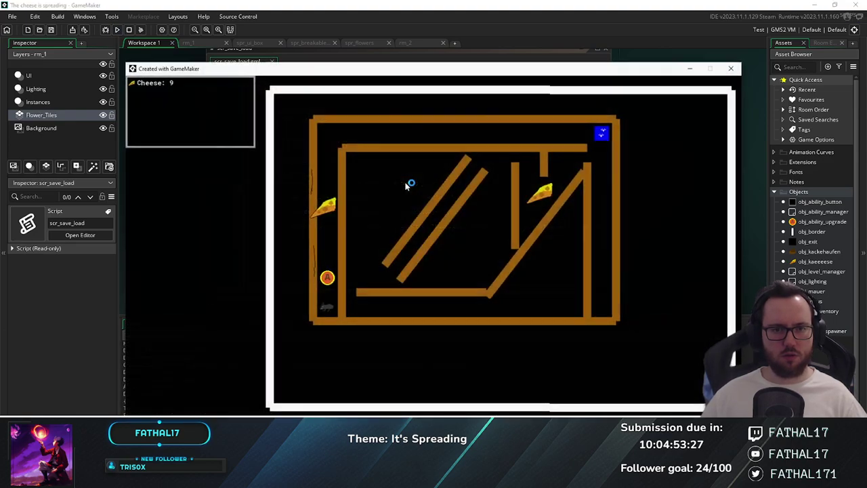
key(Up)
key(Right)
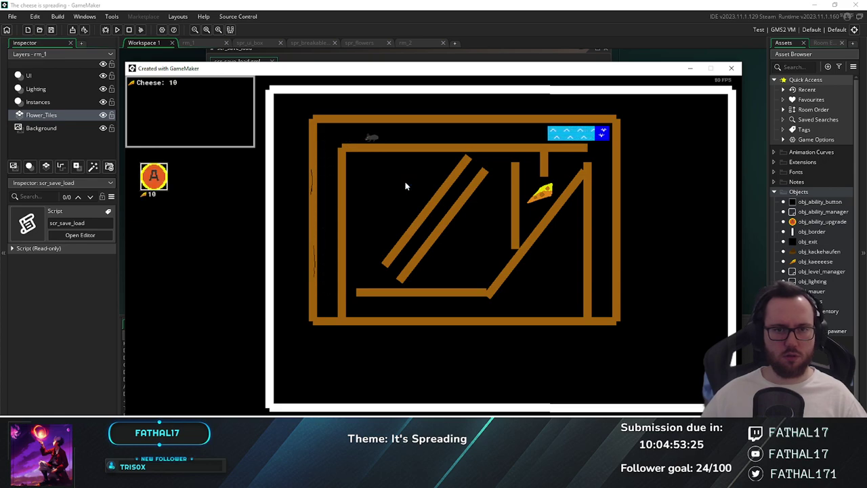
key(Right)
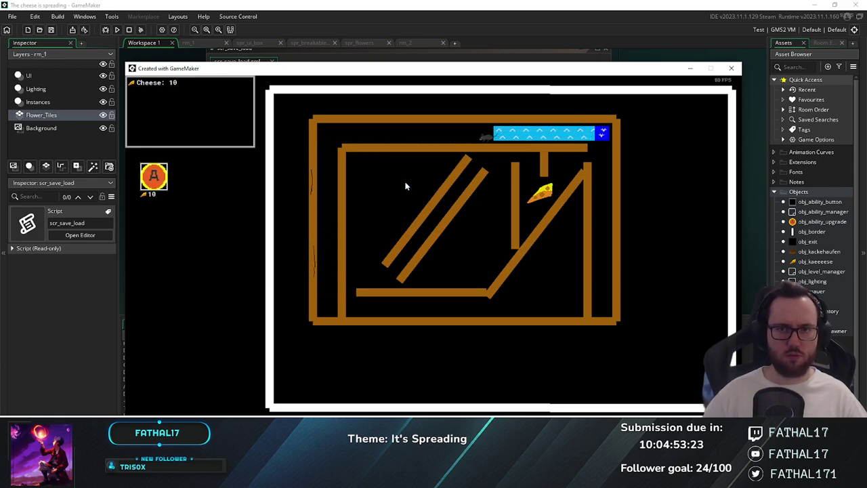
key(Right)
key(a)
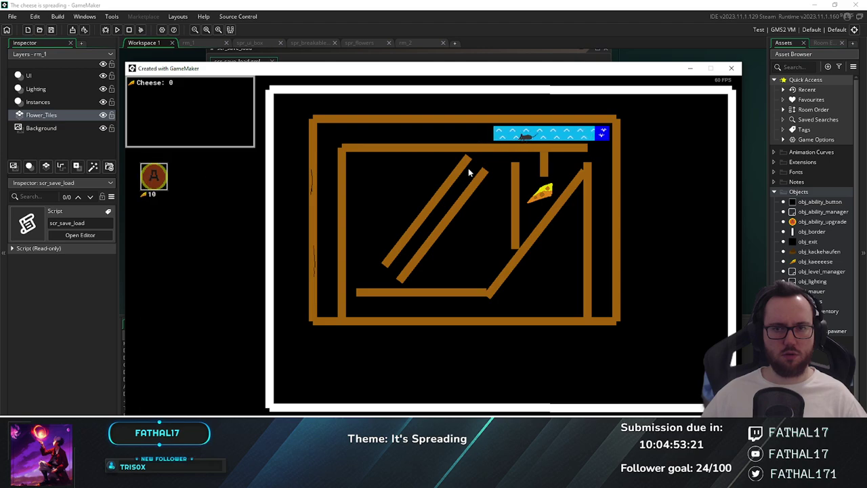
key(Down)
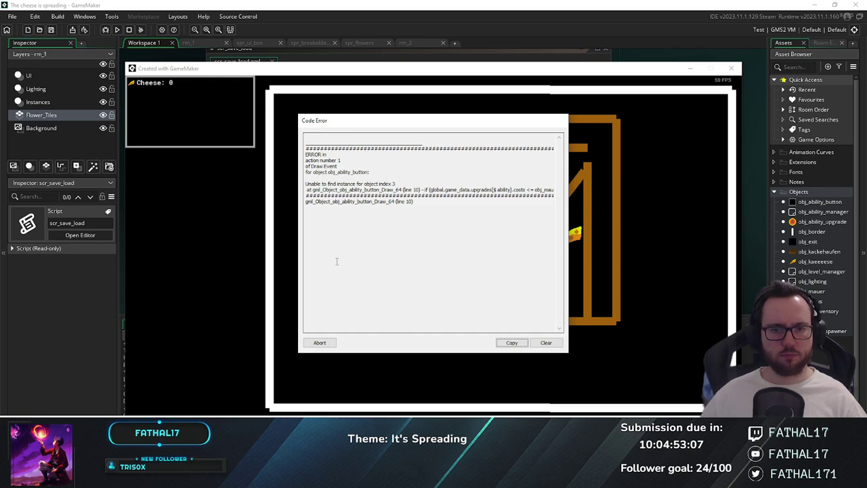
click(319, 343)
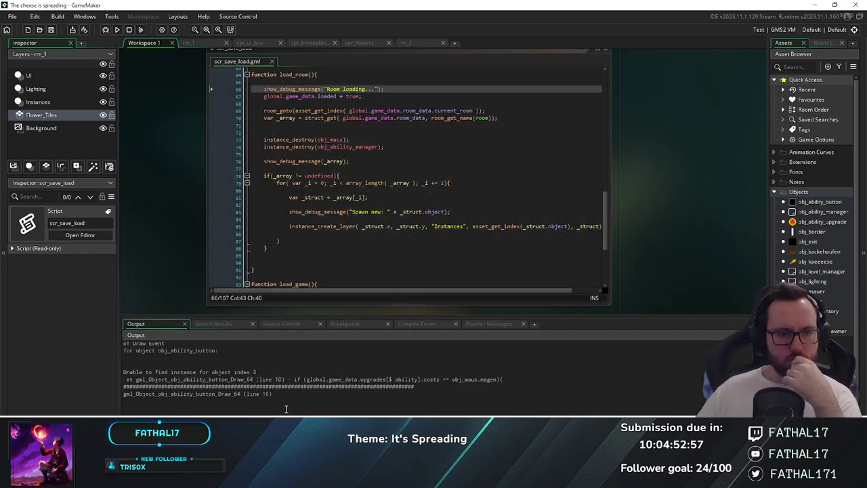
Examine the output log around the "Room loading..." message and the obj_ability_button Draw event error
scroll(286, 410, up, 5)
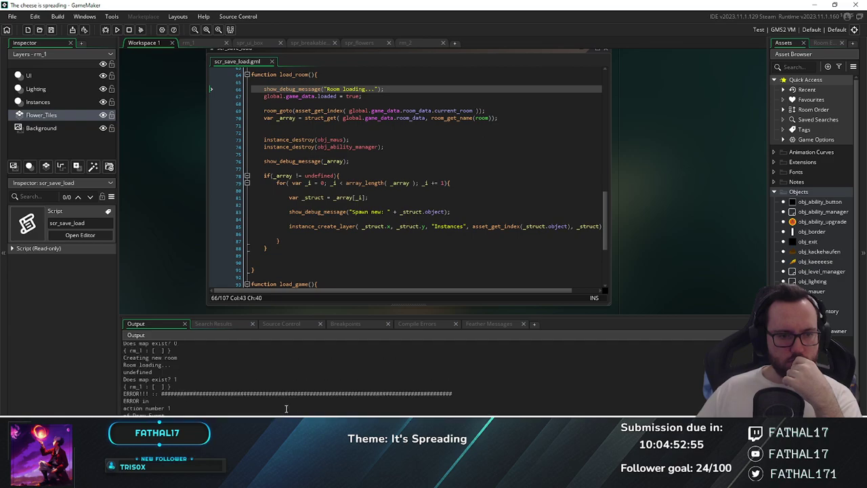
scroll(286, 409, up, 1)
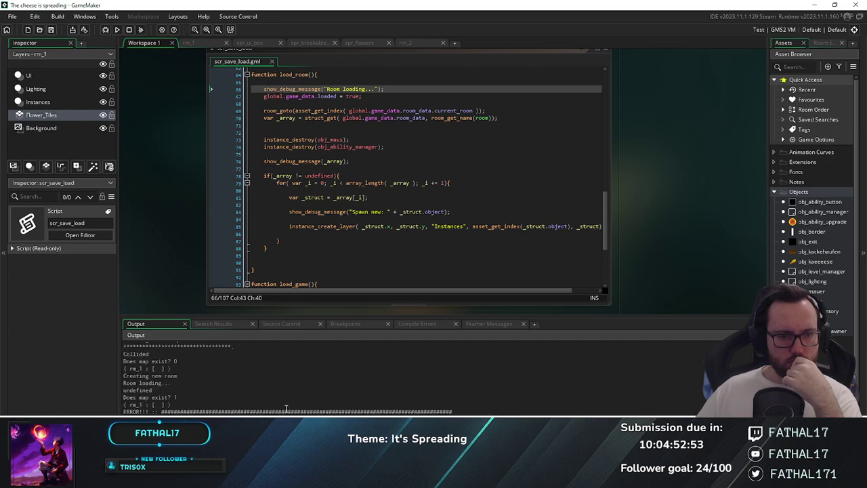
scroll(286, 410, down, 10)
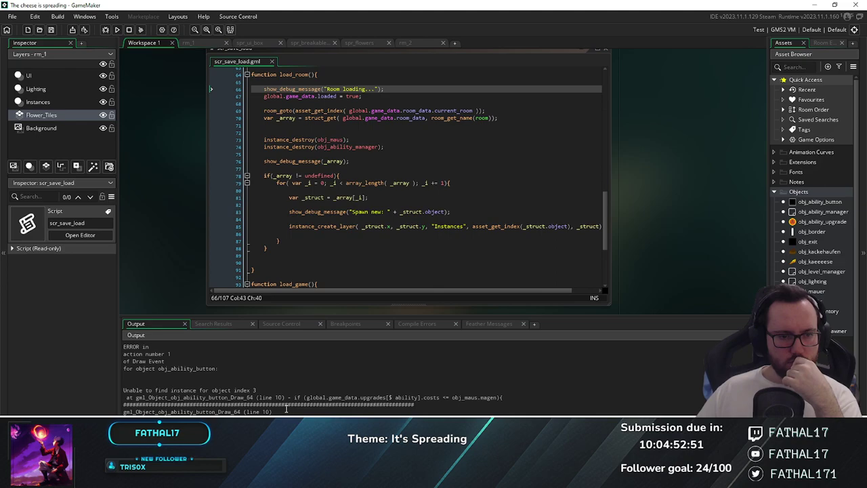
scroll(286, 410, up, 1)
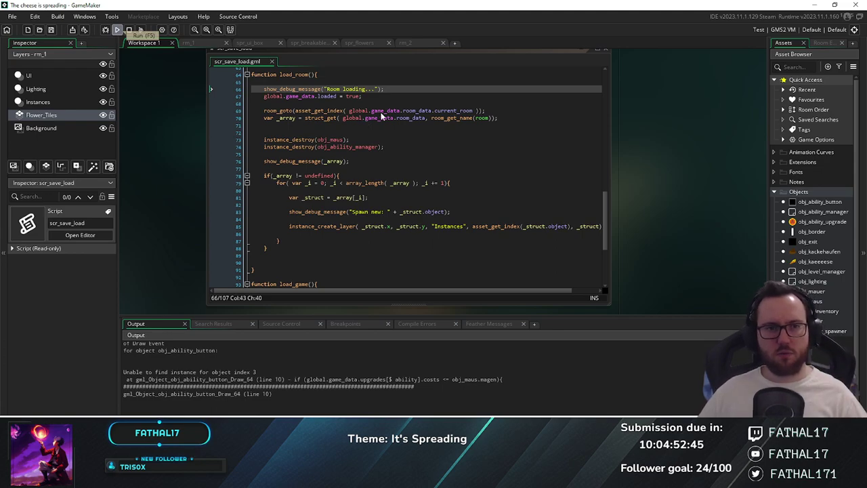
Rerun the game, collect the cheese, use the ability button, test loading, close the game, and check the log output following "Room loading..."
key(F5)
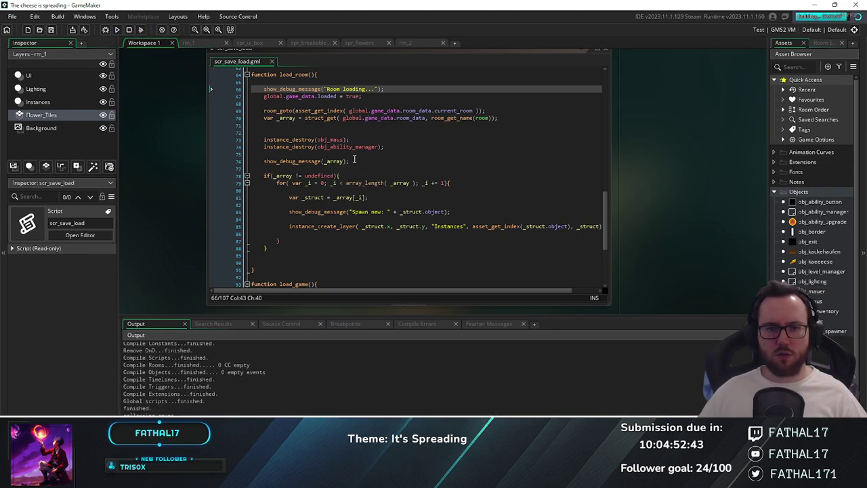
key(Up)
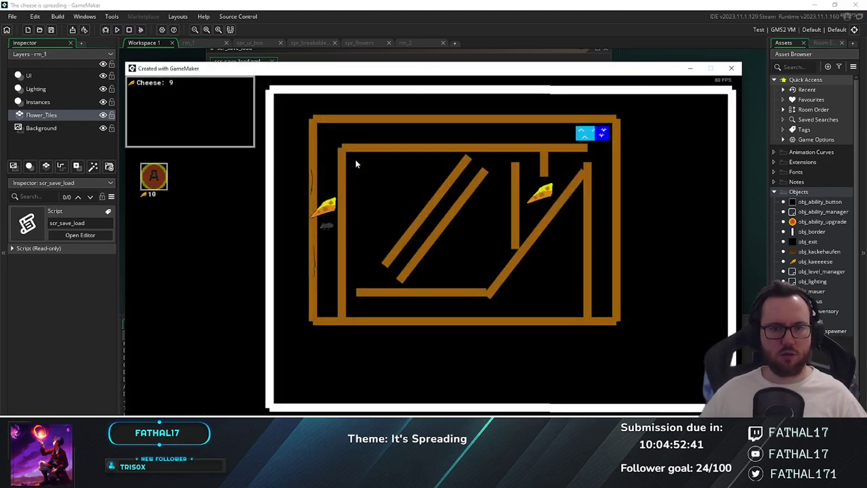
key(Right)
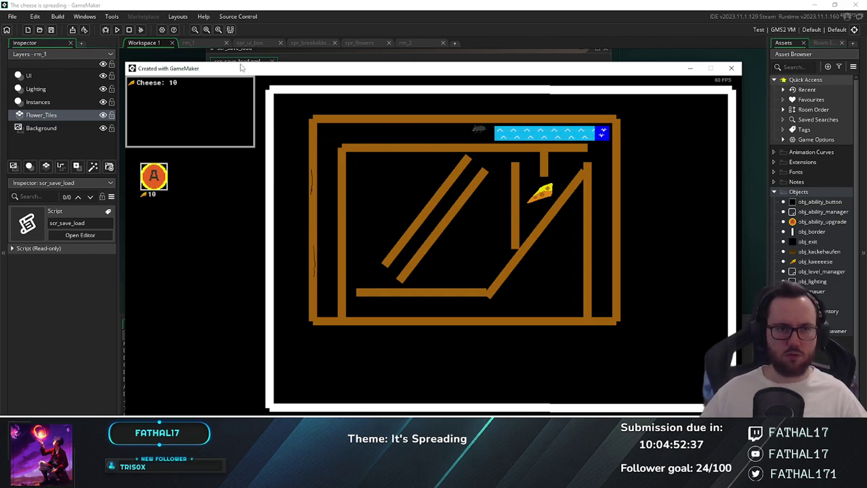
click(156, 181)
key(Down)
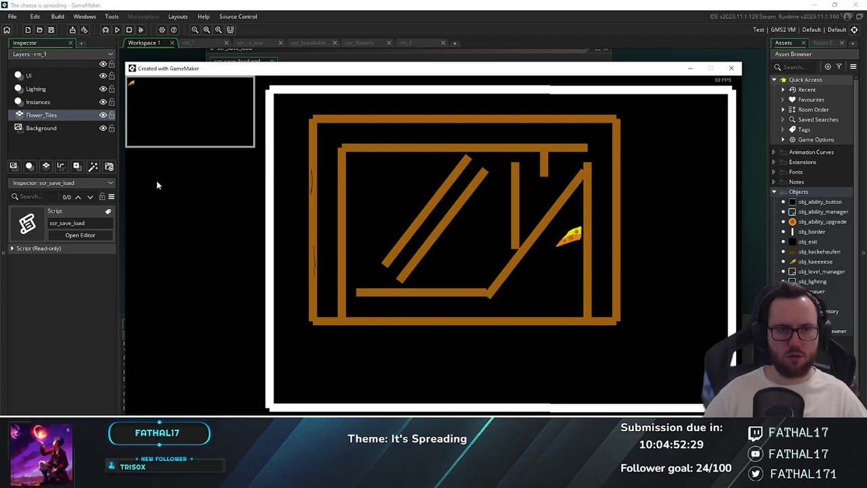
click(731, 67)
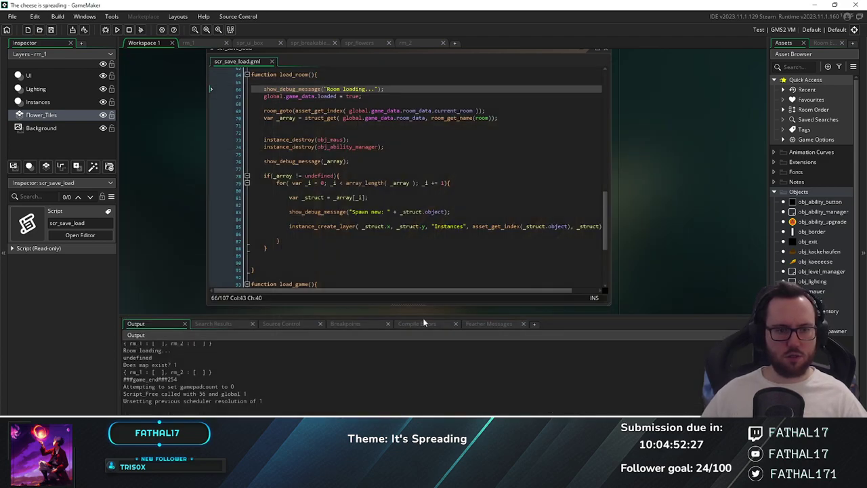
click(178, 367)
double_click(138, 375)
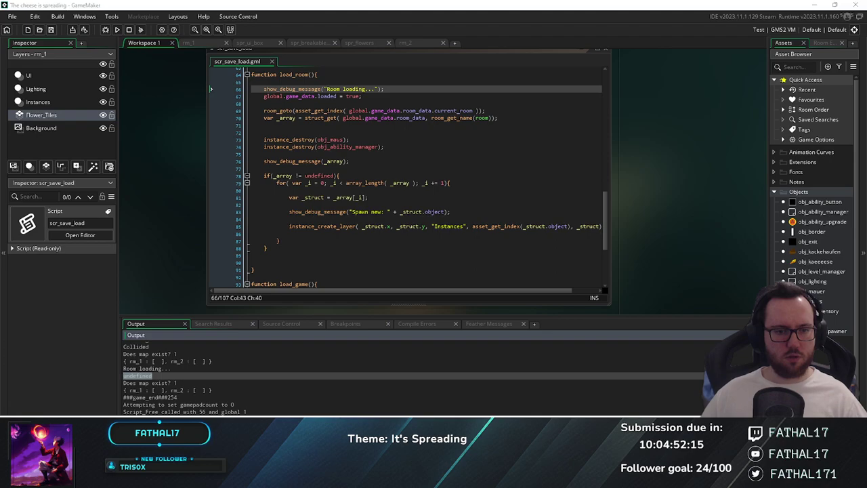
key(alt+Tab)
key(alt+Tab)
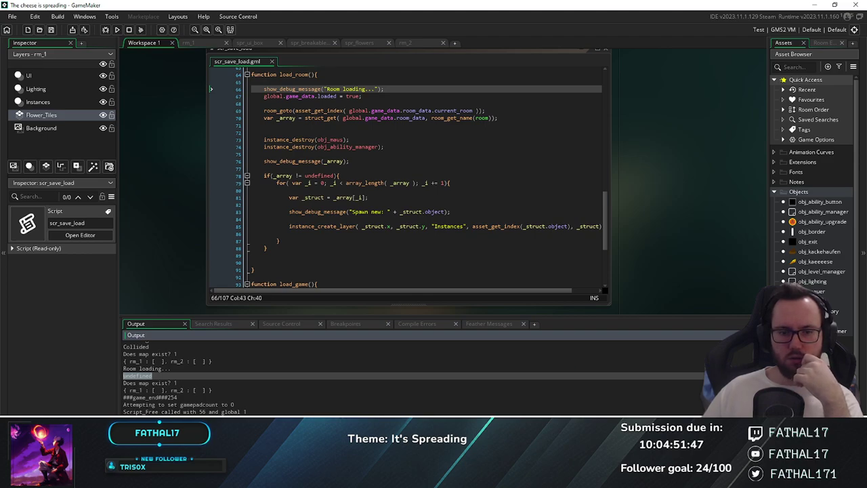
click(640, 134)
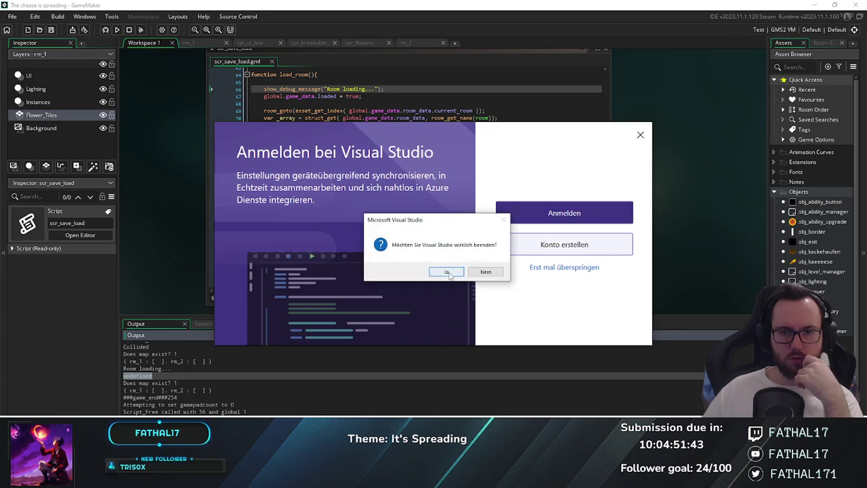
click(446, 272)
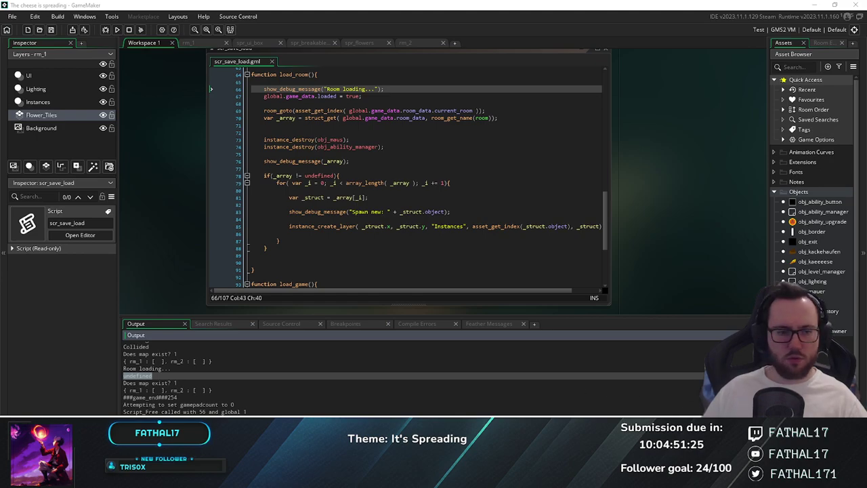
Launch Visual Studio Code and open save.json from the The_cheese_is_spreading folder in it
key(super)
text(v)
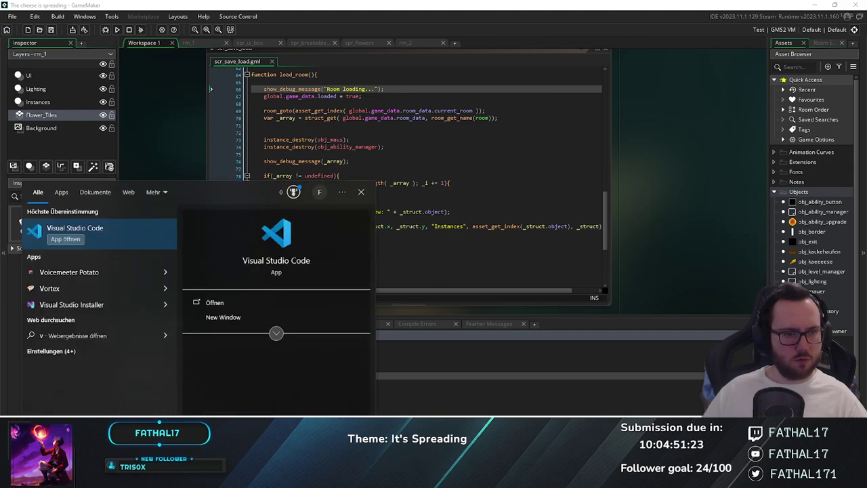
key(Return)
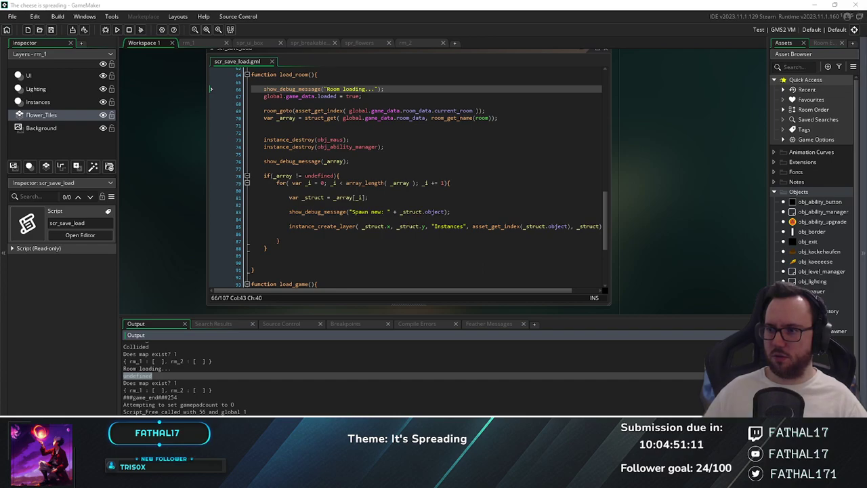
key(alt+Tab)
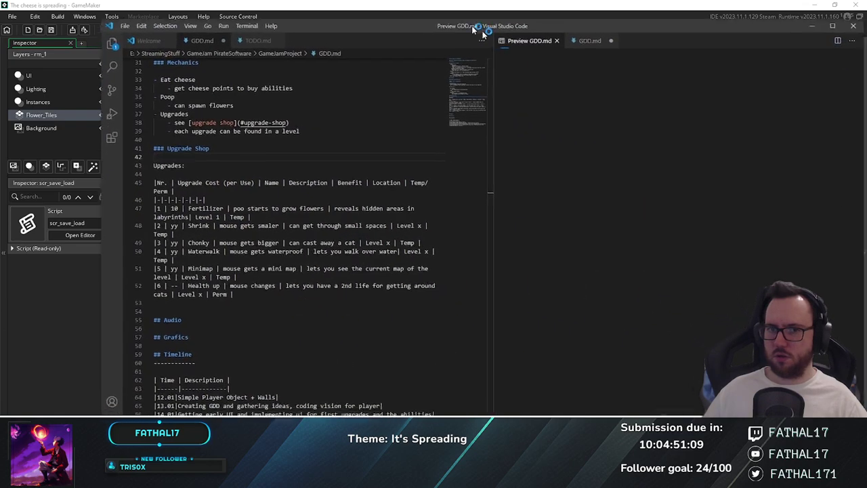
drag(562, 102, 257, 38)
Close the GDD.md preview and both GDD.md editors, and bring TODO.md to the front
click(498, 36)
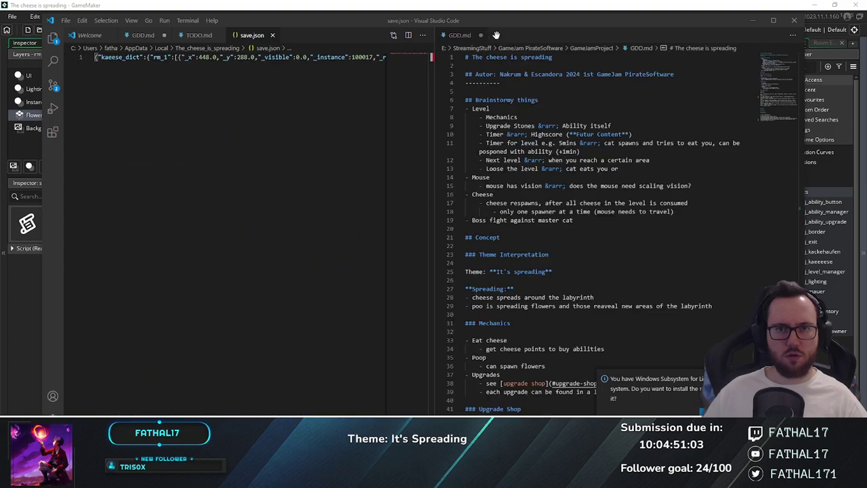
click(480, 35)
click(143, 36)
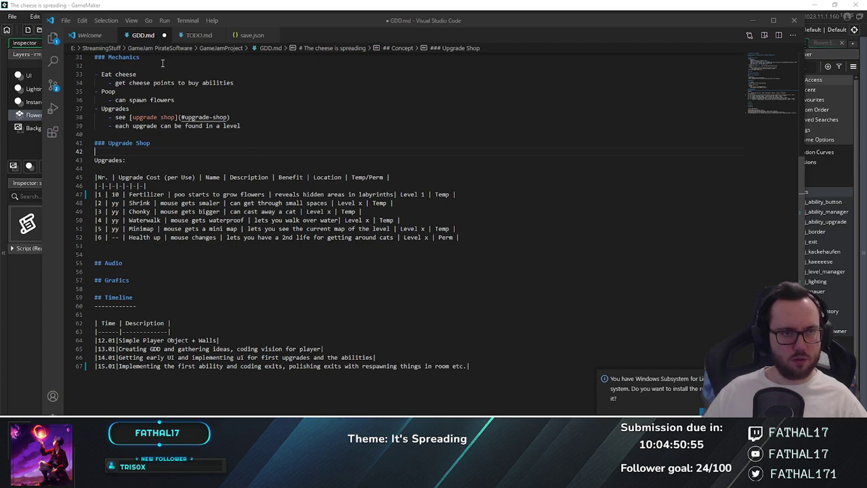
click(164, 35)
click(452, 250)
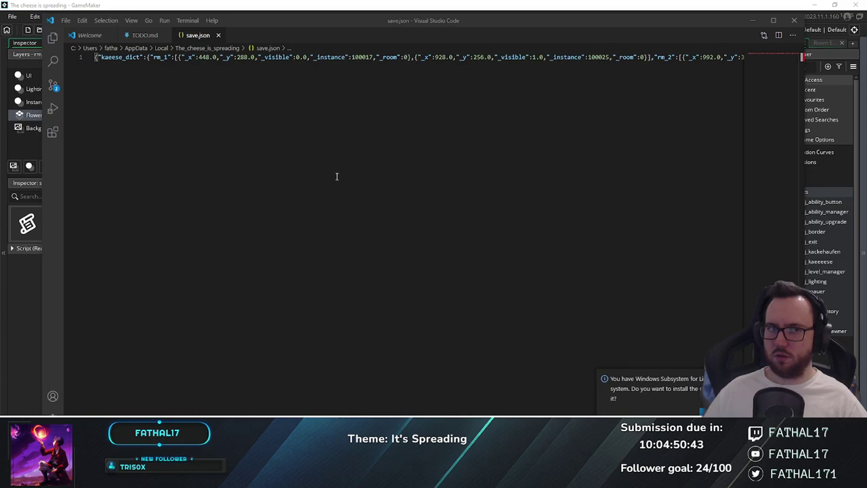
click(309, 161)
click(145, 35)
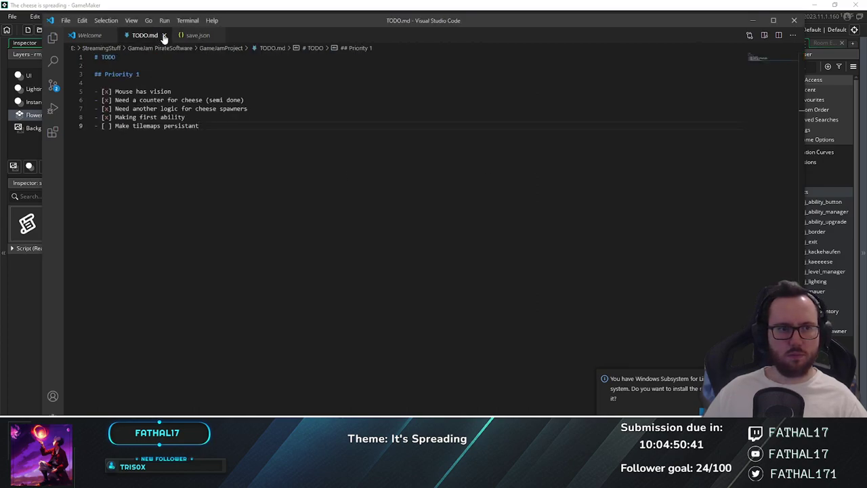
Close TODO.md and reformat save.json into indented, multi-line JSON
click(164, 35)
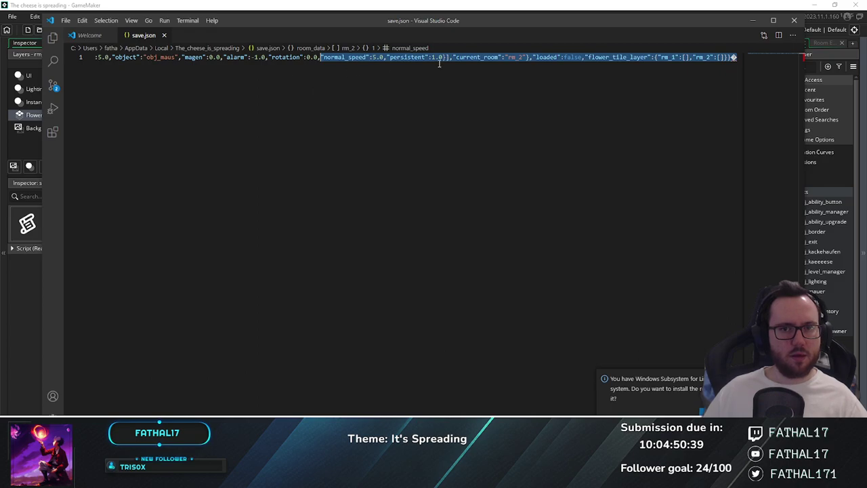
drag(379, 56, 379, 89)
key(shift+alt+f)
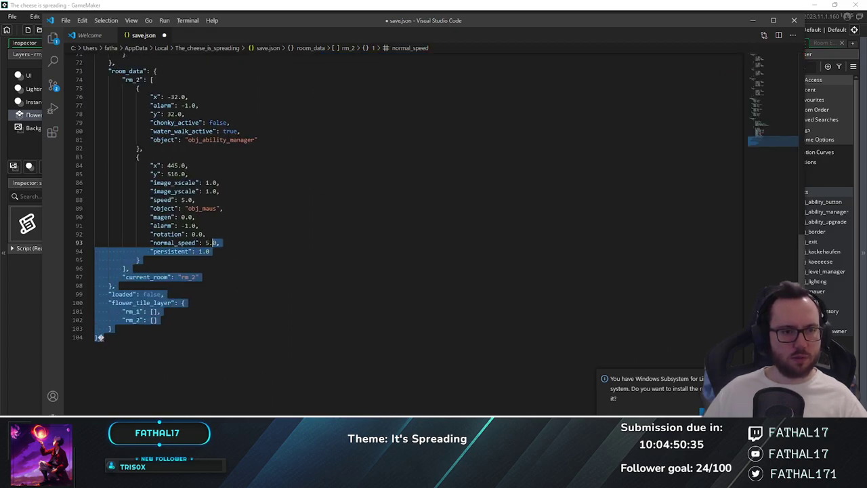
key(Left)
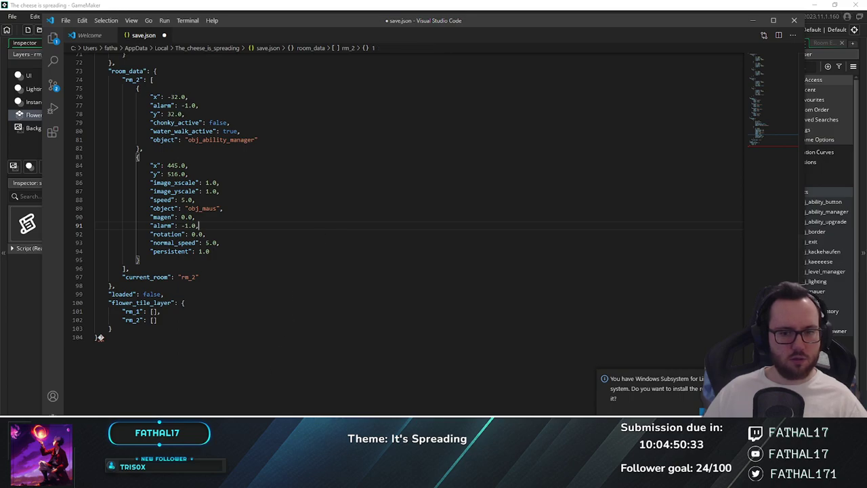
key(alt+Tab)
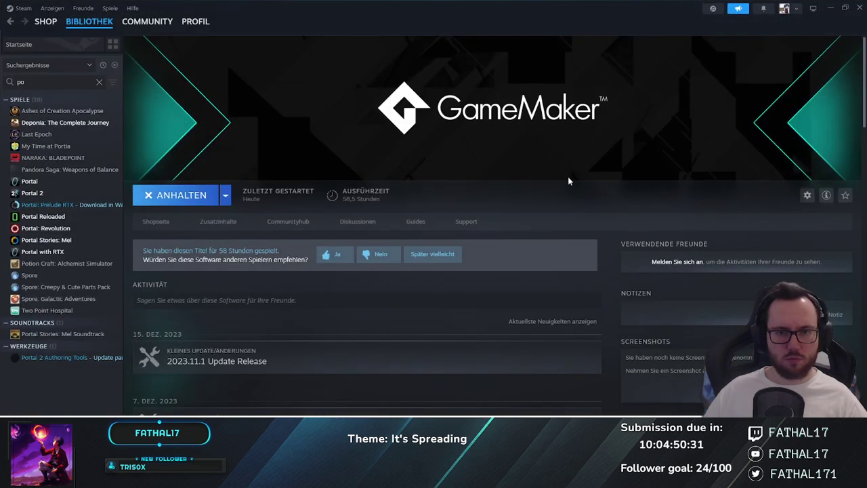
key(alt+Tab)
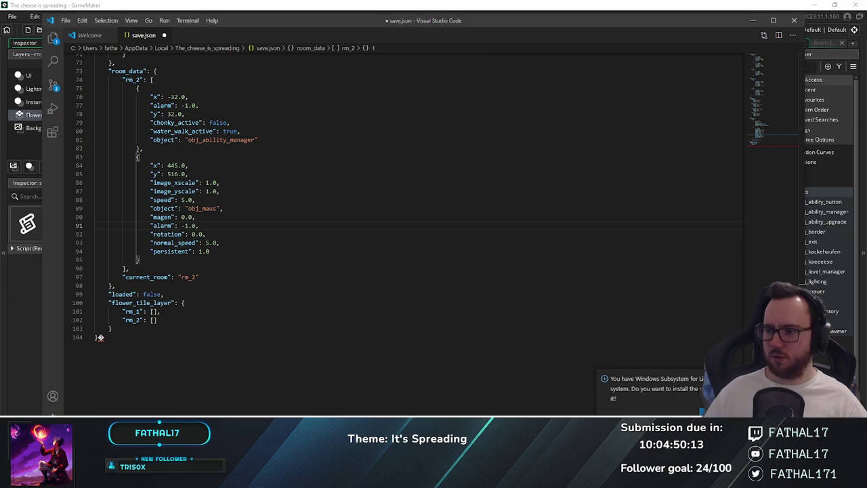
Examine the room_data section in save.json, including the rm_2 array, the obj_maus entry and current_room, along with the upgrades above it
click(351, 243)
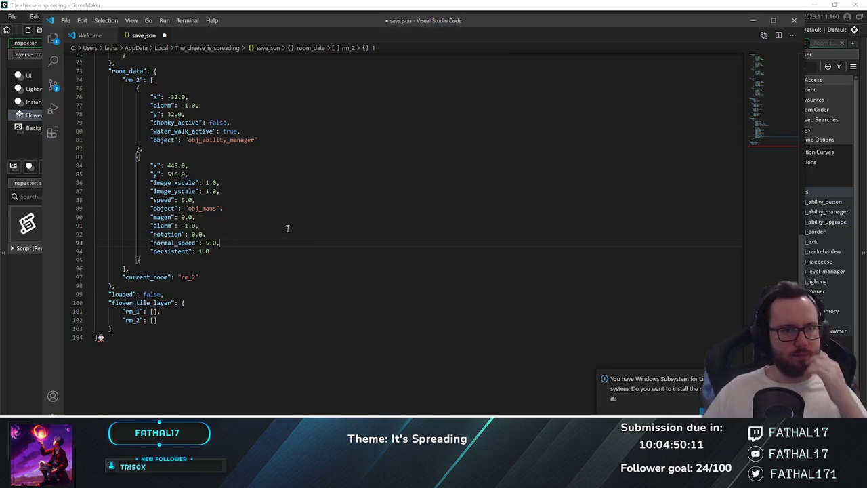
mouse_move(187, 165)
mouse_down()
mouse_move(168, 166)
mouse_move(187, 174)
mouse_up()
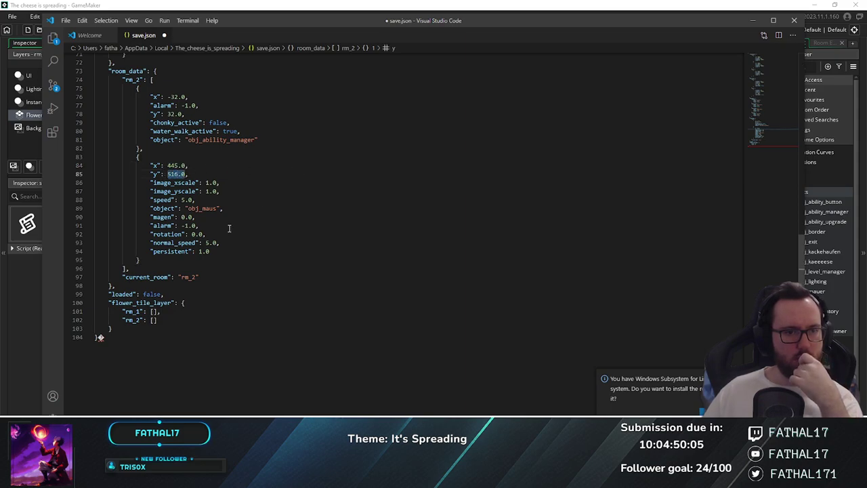
scroll(204, 271, up, 2)
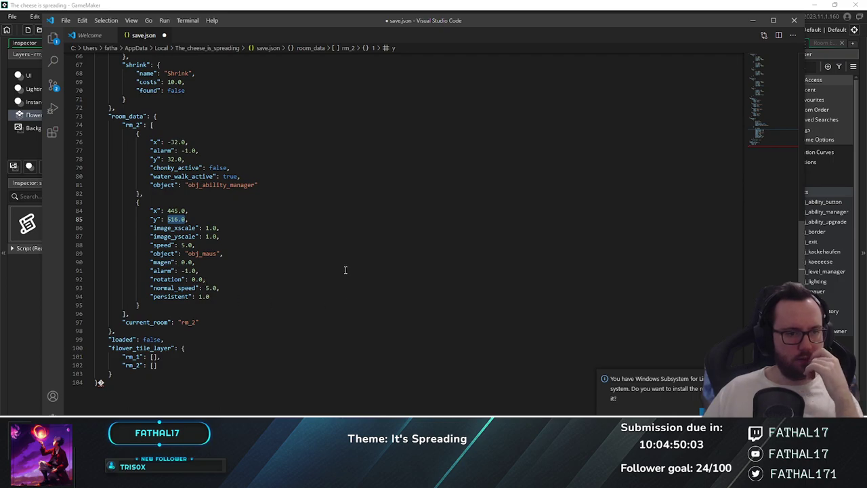
drag(200, 322, 123, 317)
drag(141, 202, 216, 296)
click(217, 296)
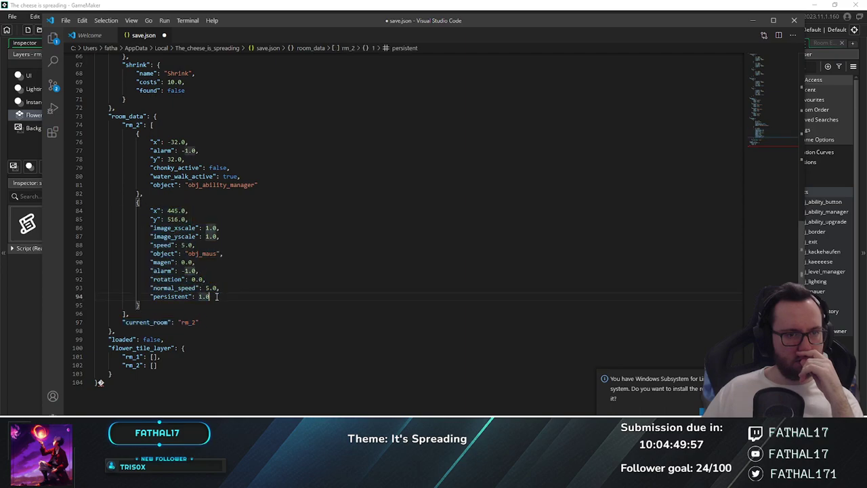
double_click(151, 124)
scroll(193, 246, up, 4)
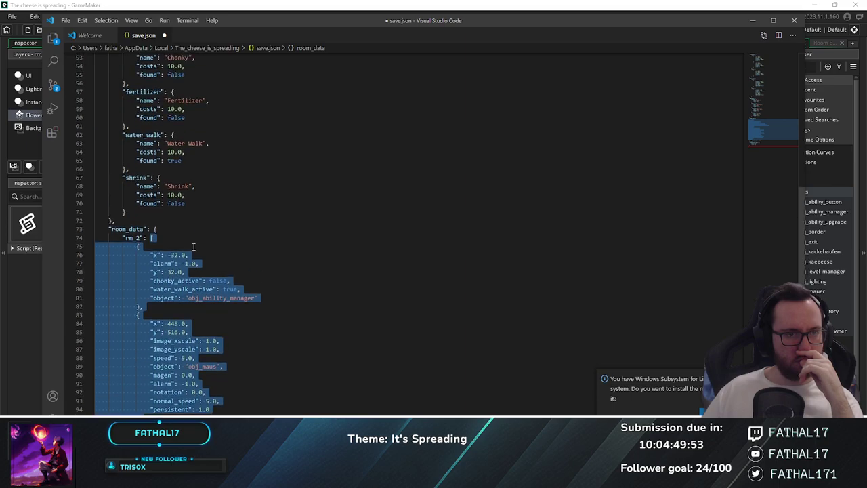
scroll(193, 247, up, 12)
scroll(193, 246, down, 14)
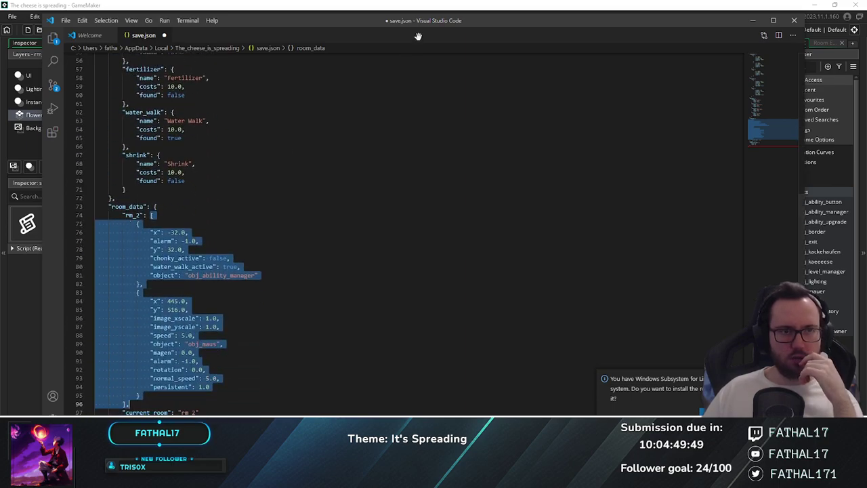
Switch to GameMaker, replace room_get_name(room) in load_room's struct_get call with global.game_data.room_data.current_room, and save the script
drag(440, 24, 541, 30)
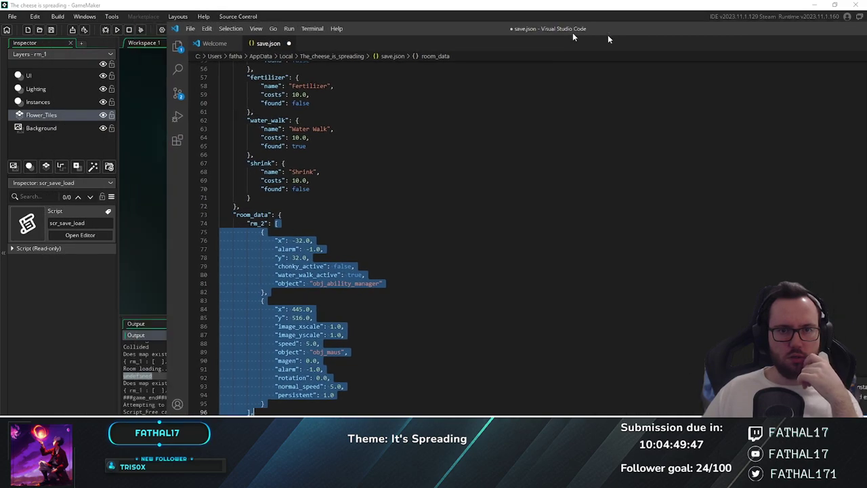
key(alt+Tab)
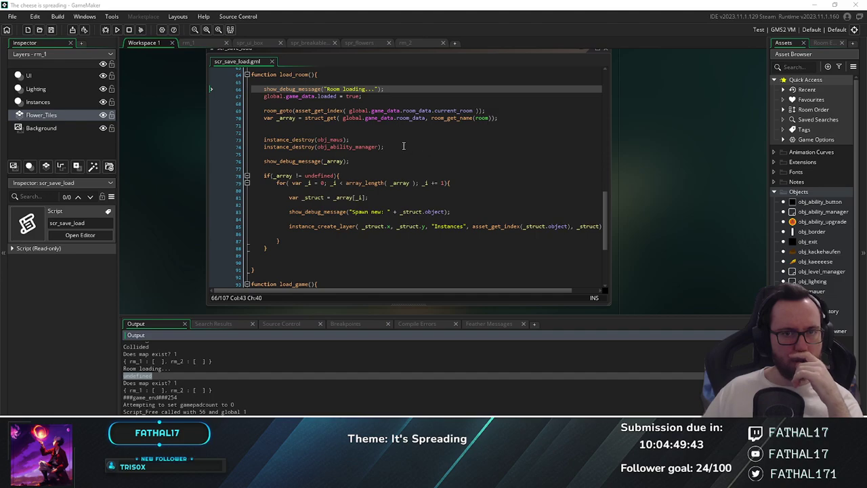
drag(425, 119, 344, 119)
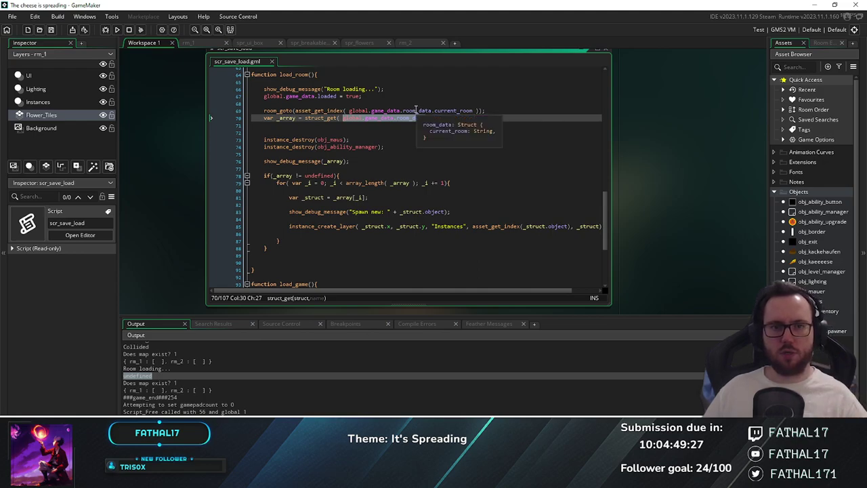
drag(472, 111, 350, 114)
key(ctrl+c)
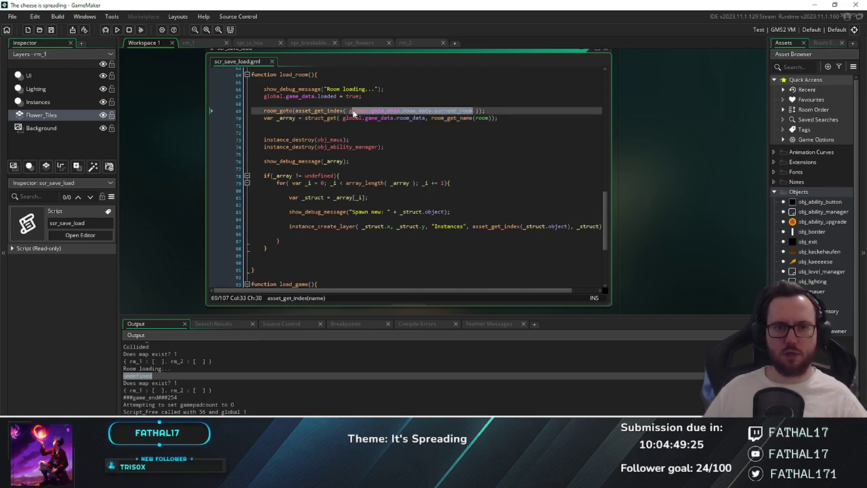
click(431, 118)
drag(431, 118, 495, 118)
key(ctrl+v)
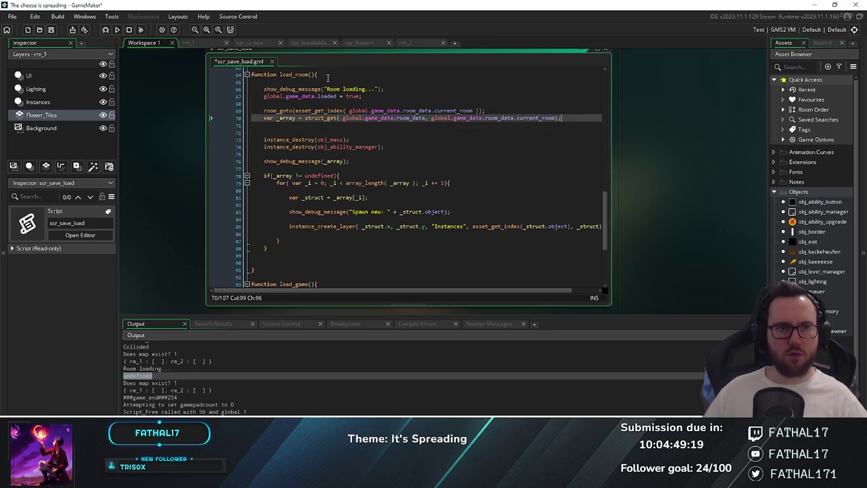
key(ctrl+s)
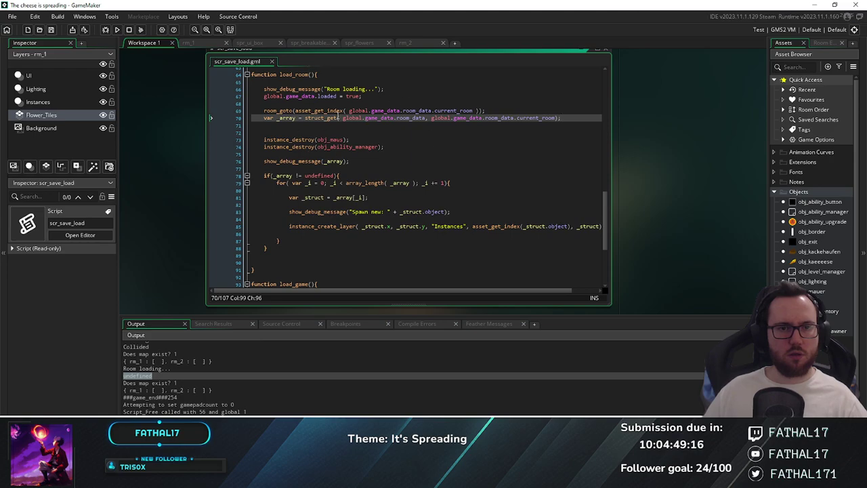
Run the game to test the load_room change, use the ability button, and close the game window
click(118, 32)
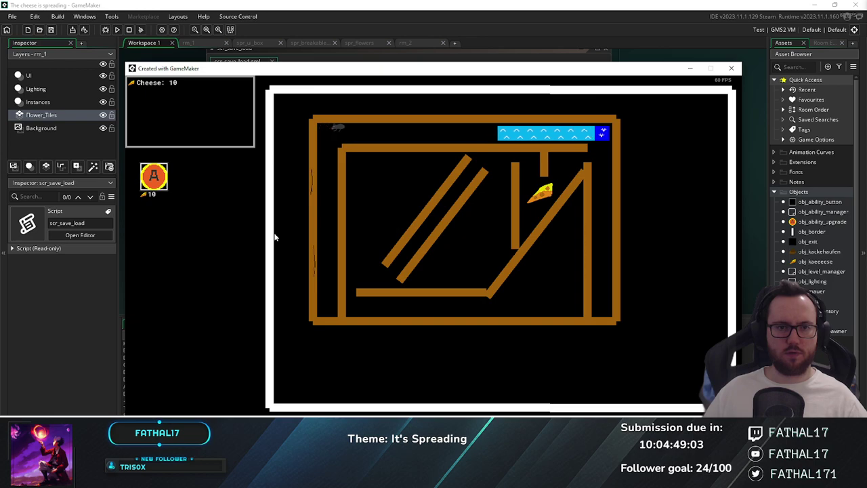
click(162, 187)
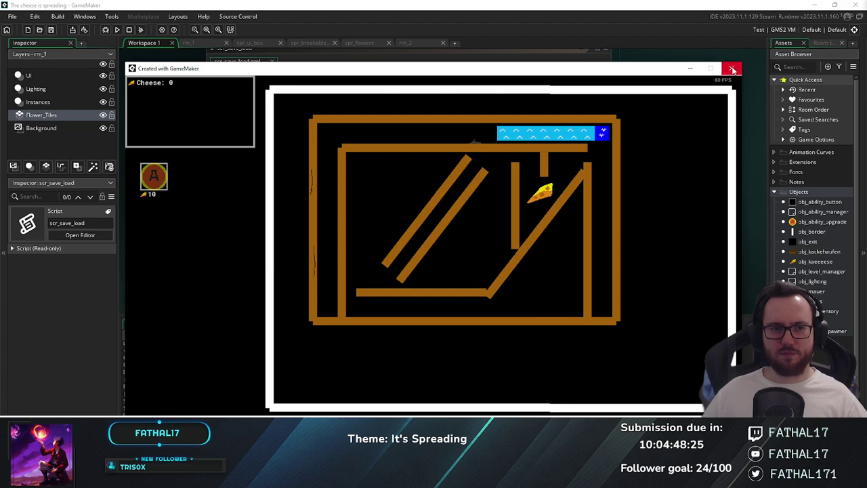
click(732, 70)
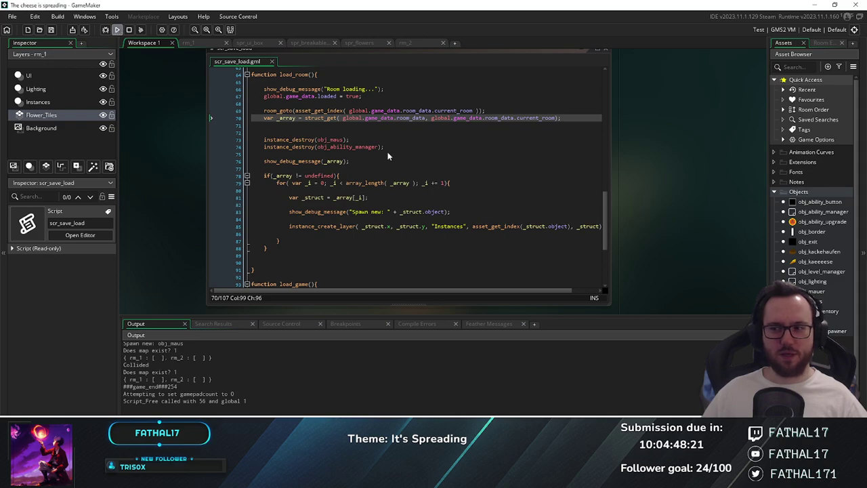
Rerun the game, steer the mouse to collect the cheese and along the upper corridor, and test the ability button
key(F5)
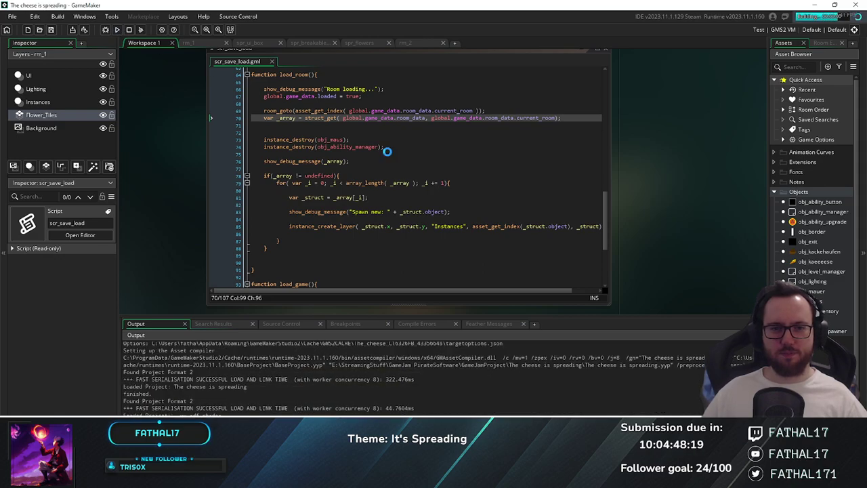
key(Up)
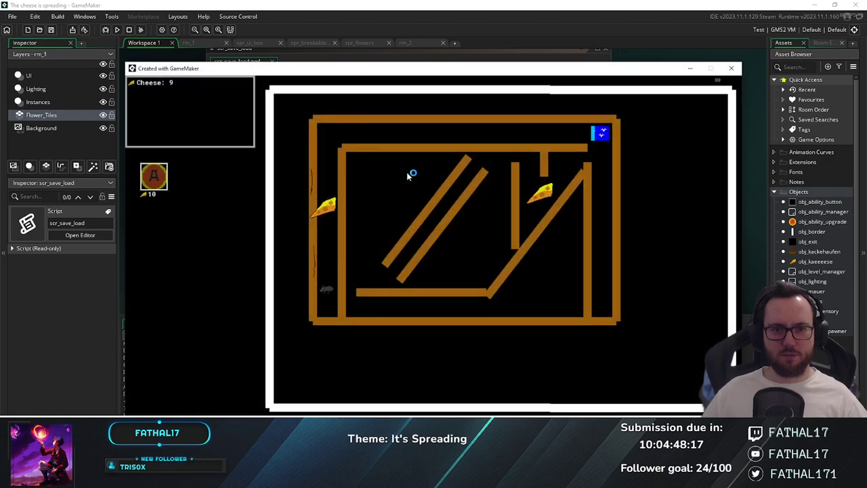
key(Right)
key(Right)
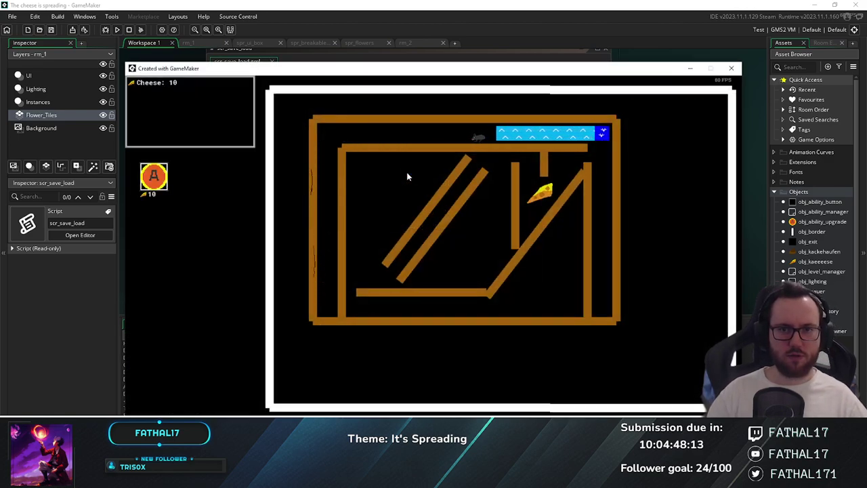
key(Left)
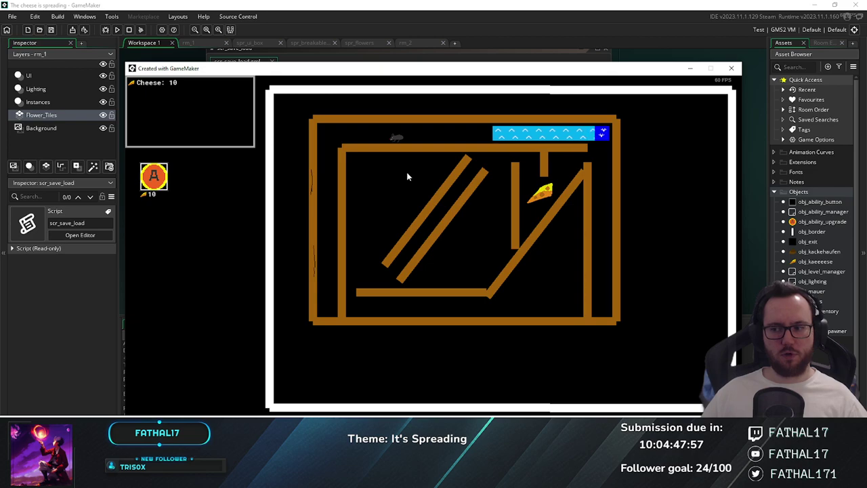
click(162, 184)
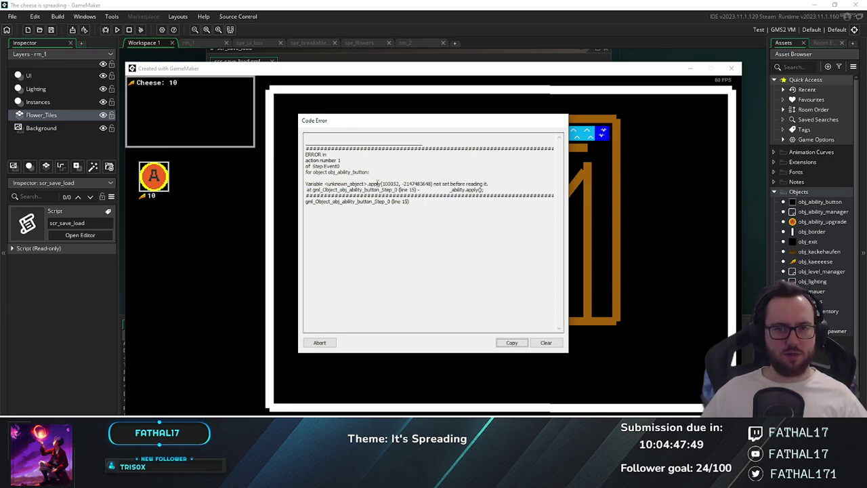
Examine the _ability.apply() line in the obj_ability_button Step event error, and abort the game
drag(423, 189, 486, 189)
click(458, 189)
click(491, 189)
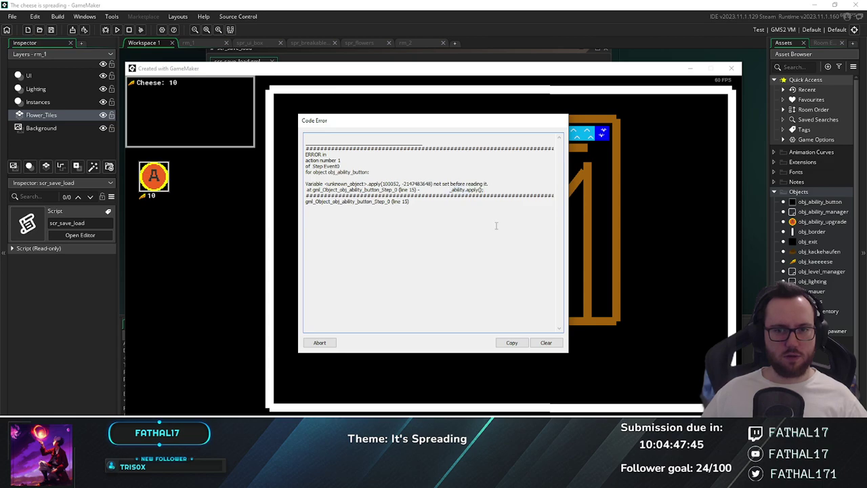
click(321, 343)
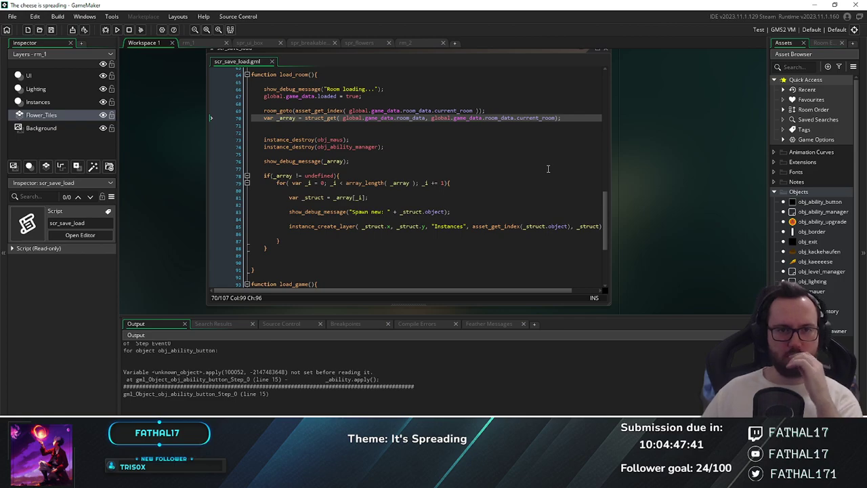
Open obj_level_manager and review its Create event code
double_click(819, 272)
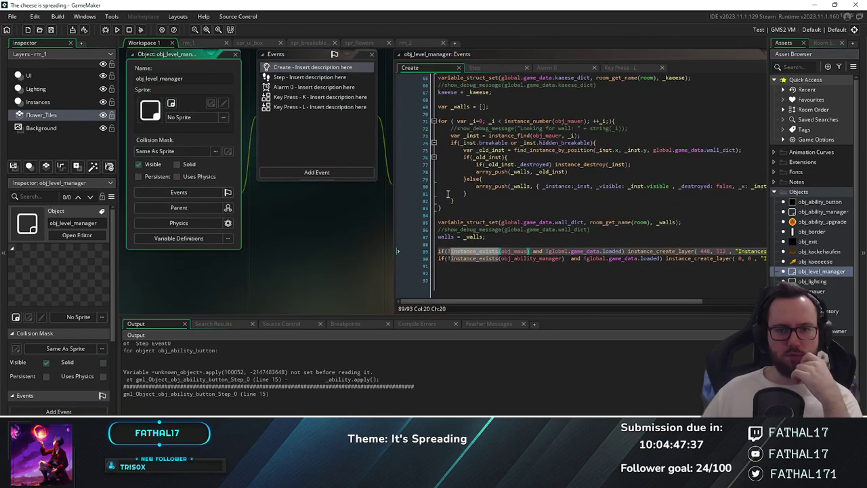
scroll(475, 196, up, 20)
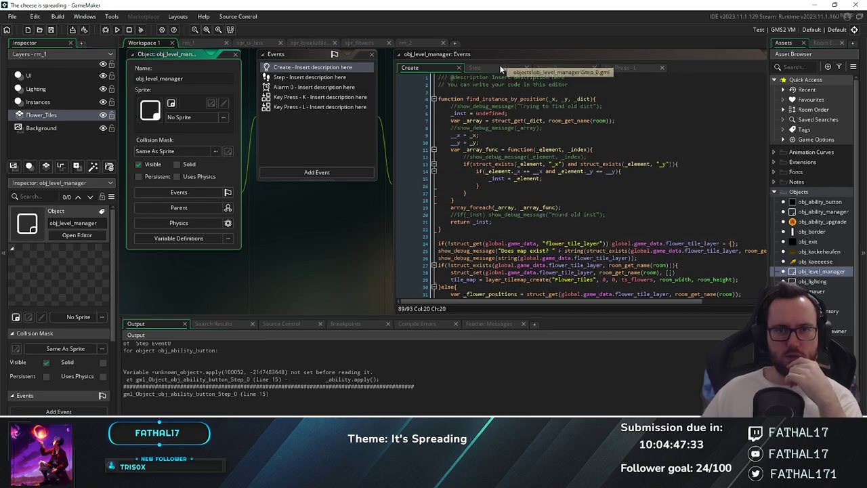
scroll(508, 196, down, 1)
scroll(509, 196, down, 13)
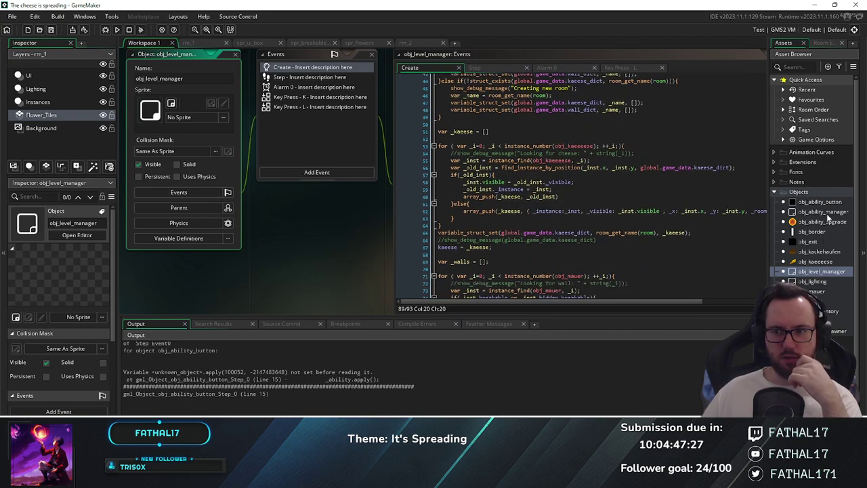
Open obj_ability_manager and examine how its Create event defines the upgrades and their apply functions
double_click(821, 213)
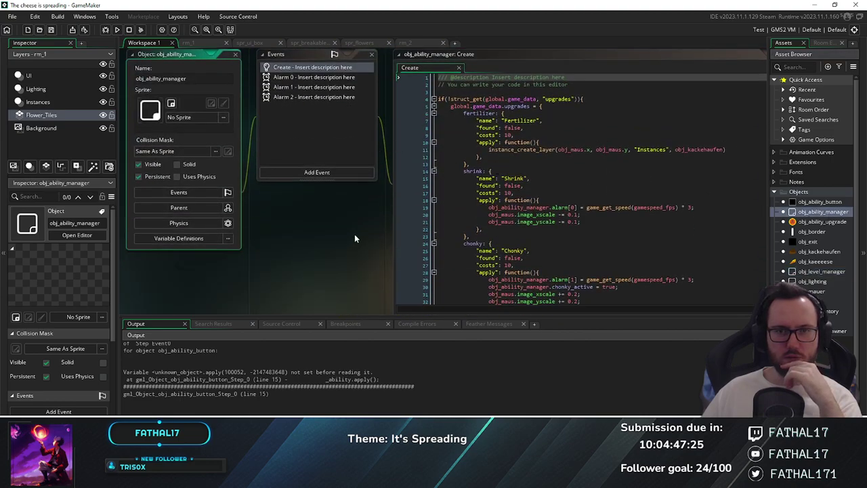
middle_drag(354, 234, 282, 230)
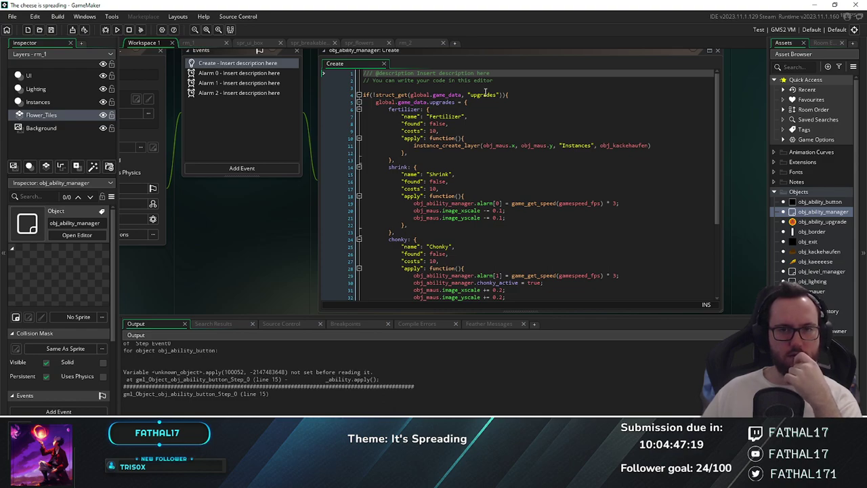
drag(400, 141, 411, 158)
click(421, 153)
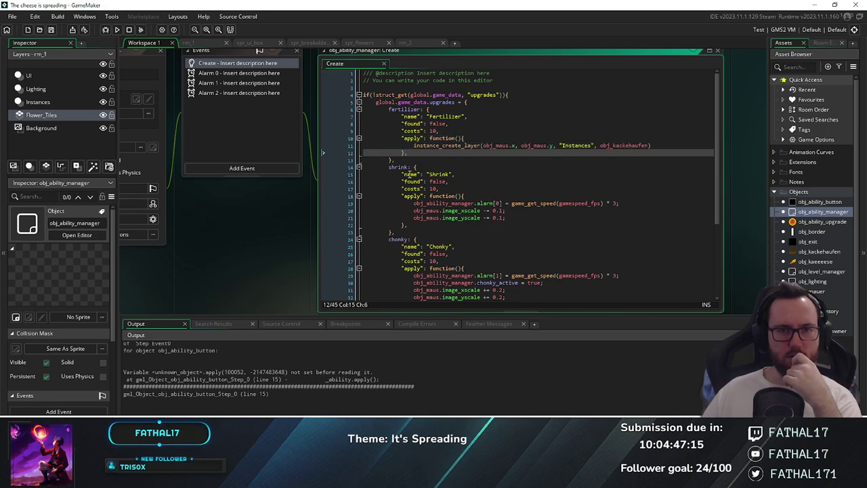
scroll(474, 203, down, 5)
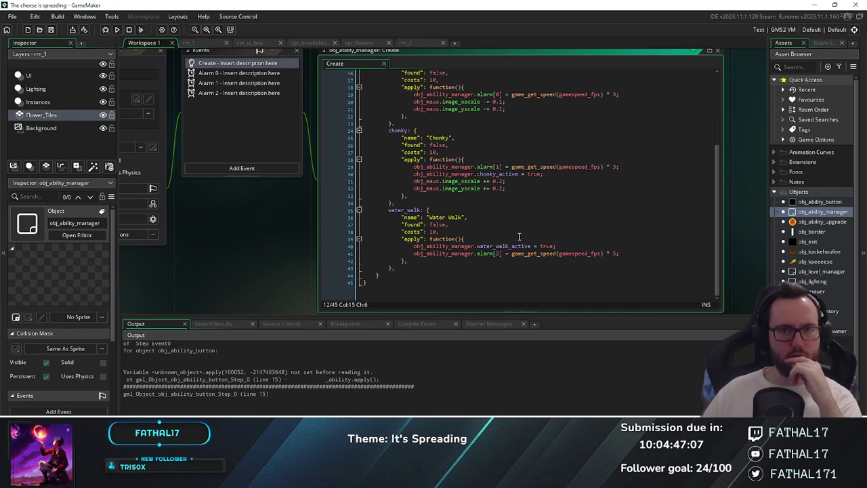
scroll(519, 237, up, 5)
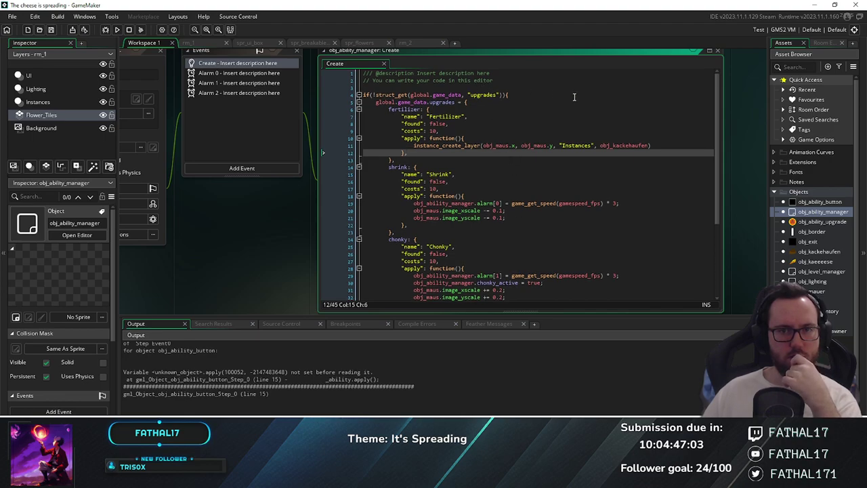
Cut the entire global.game_data.upgrades definition out of the if block in obj_ability_manager's Create event
drag(376, 102, 535, 222)
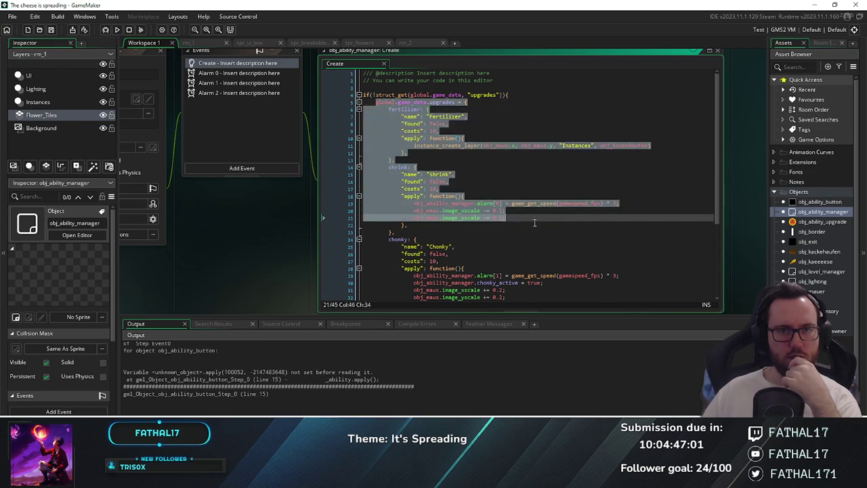
scroll(537, 222, down, 5)
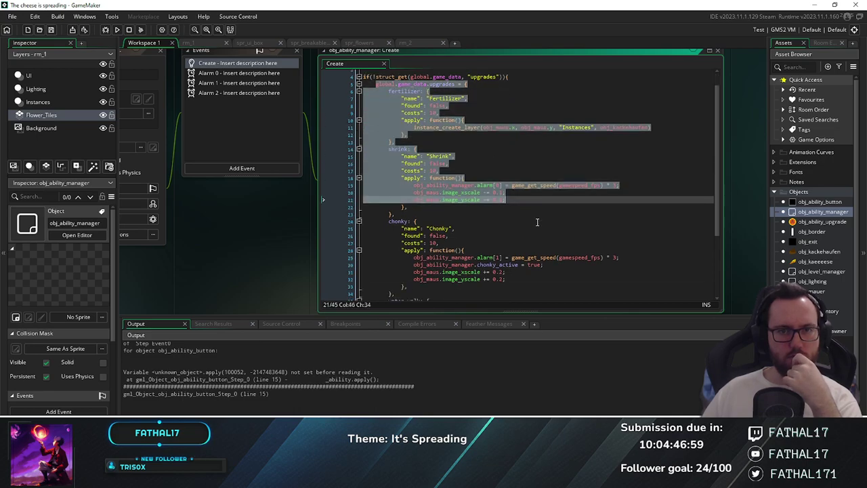
drag(537, 222, 509, 276)
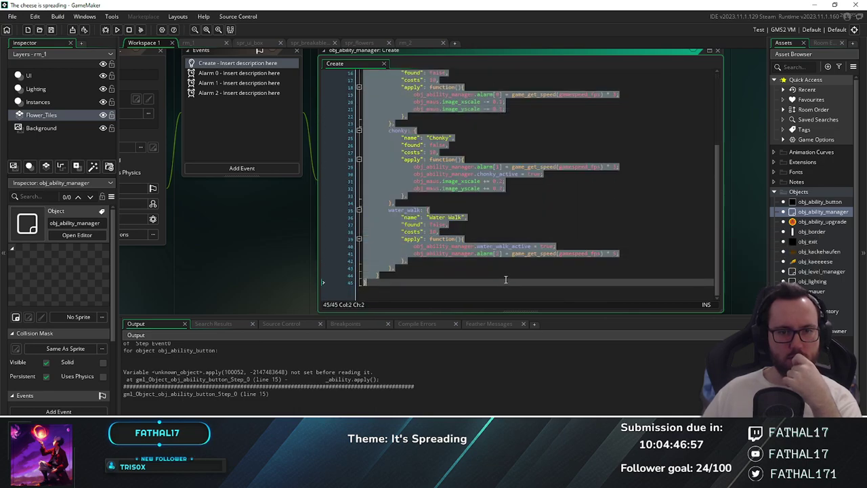
scroll(519, 187, up, 5)
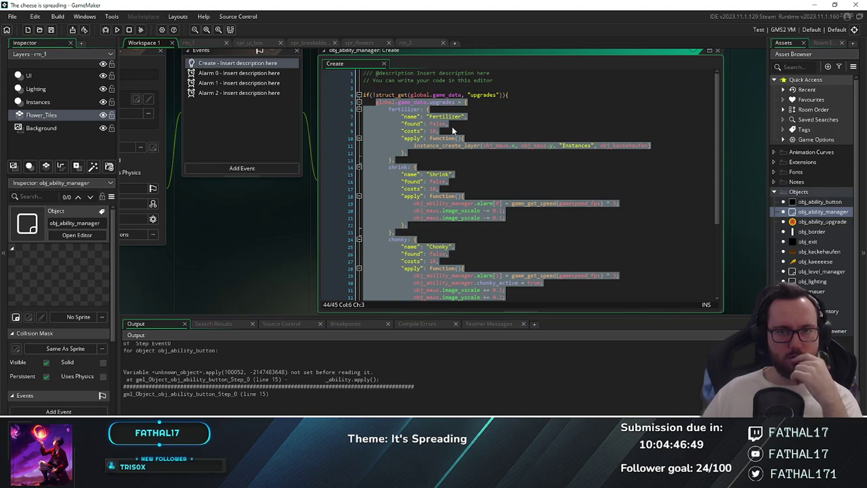
scroll(461, 112, down, 3)
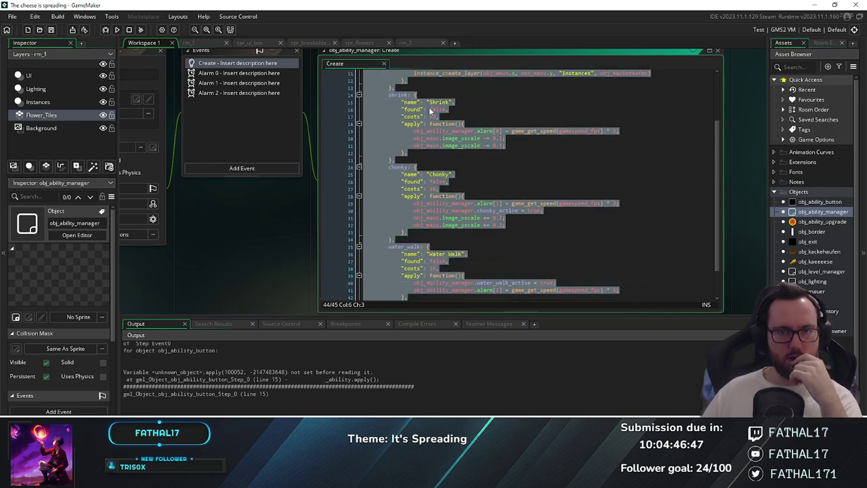
scroll(441, 137, down, 2)
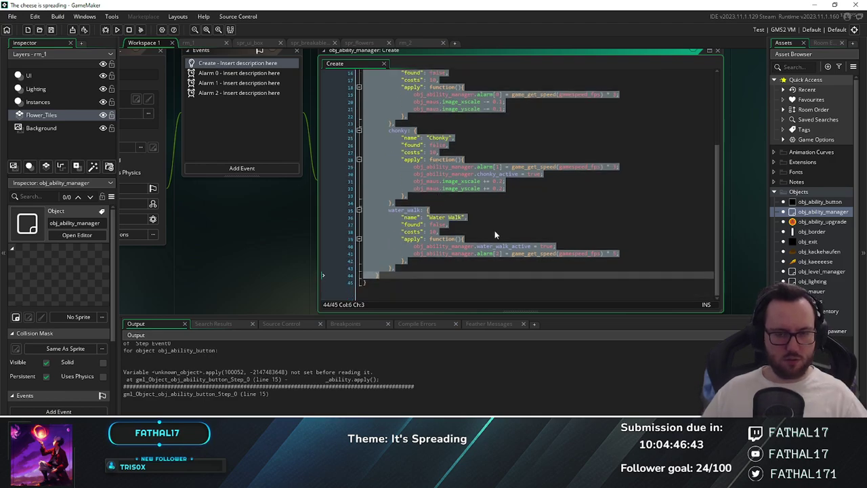
key(ctrl+z)
scroll(442, 178, up, 2)
Delete the emptied struct_get if block and its blank lines, leaving only the two header comments
drag(380, 192, 349, 172)
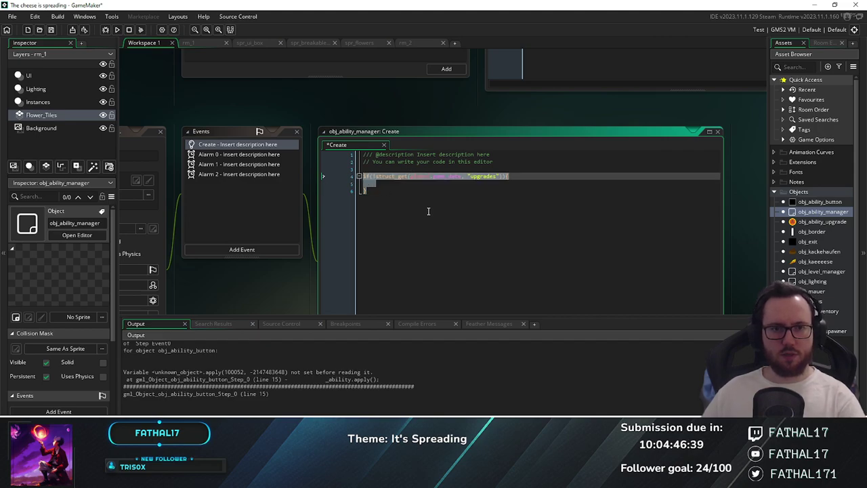
key(Delete)
key(BackSpace)
key(BackSpace)
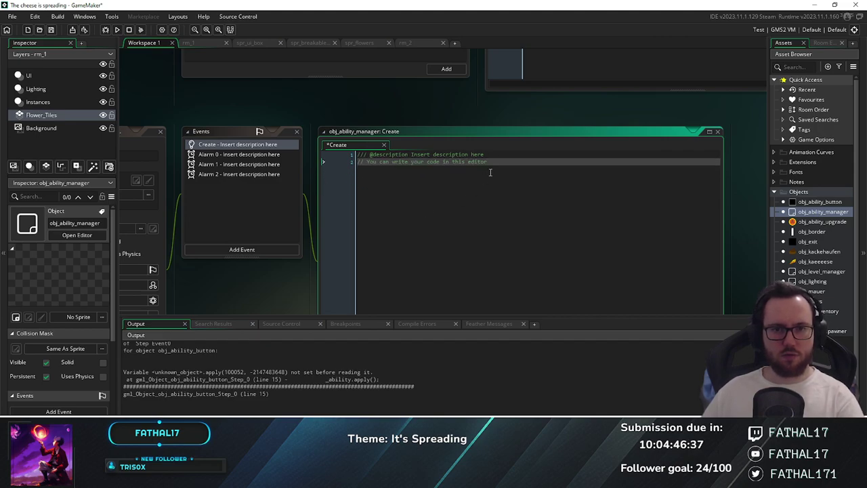
key(Up)
key(Down)
Create a new script asset in the project using GML Code
right_click(776, 211)
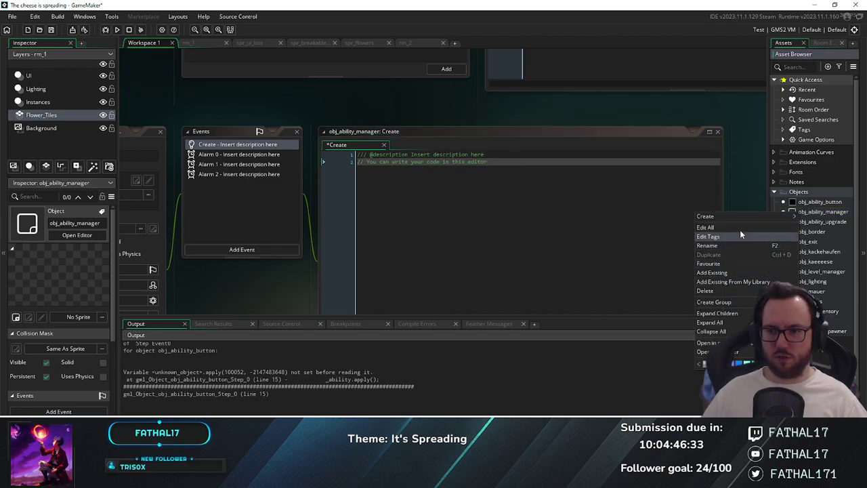
mouse_move(732, 216)
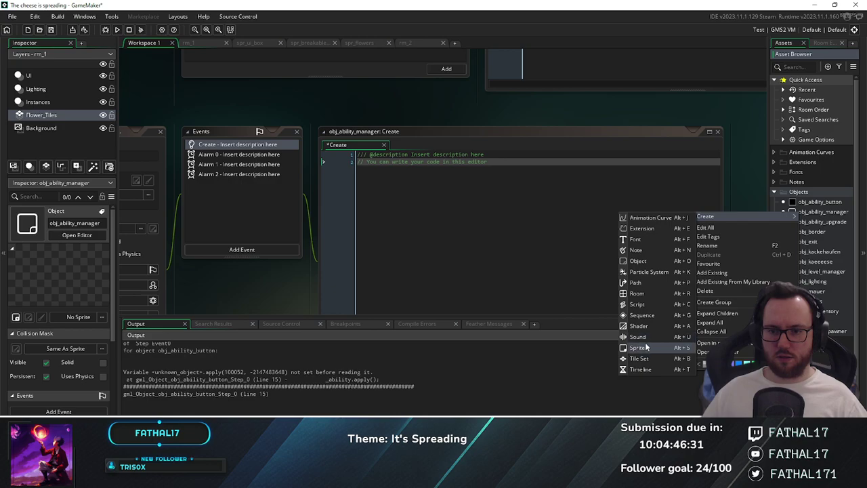
click(641, 305)
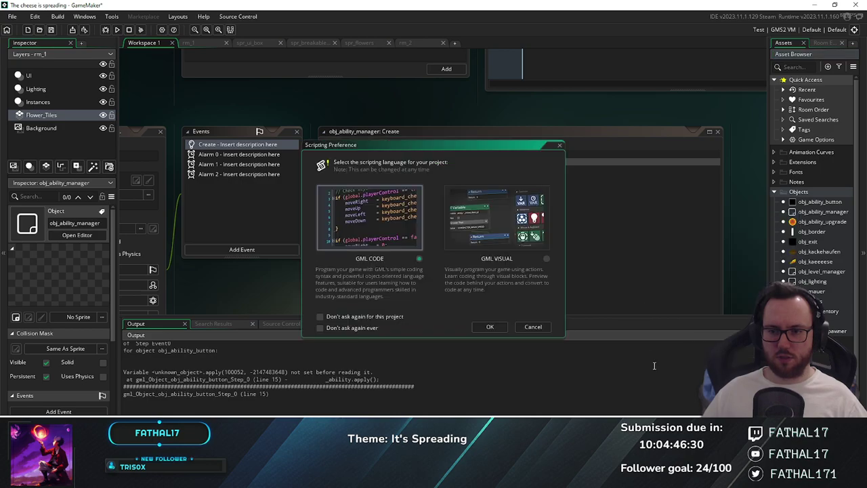
click(490, 327)
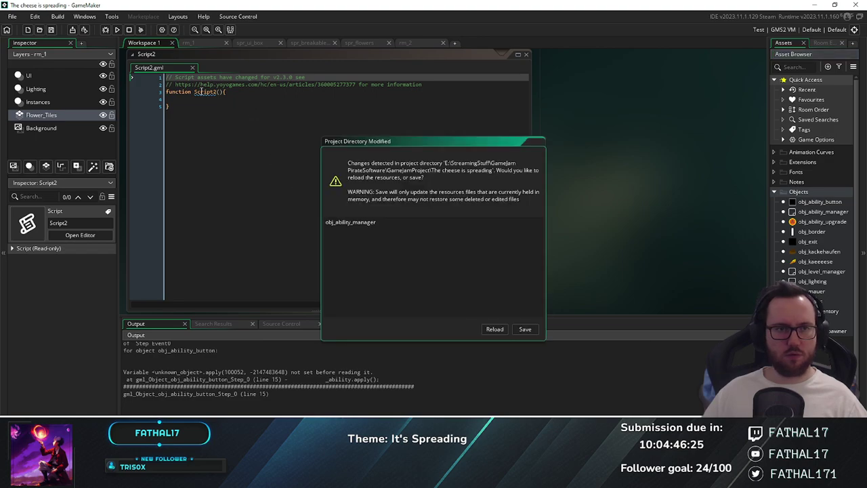
Rename the new script's function to load_abilit_applys and resolve the modified project directory dialog by saving
double_click(205, 92)
text(load_)
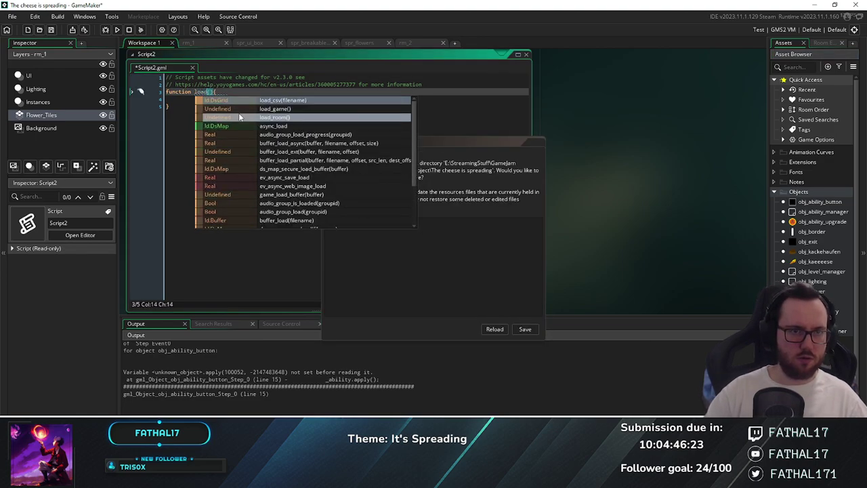
text(ability)
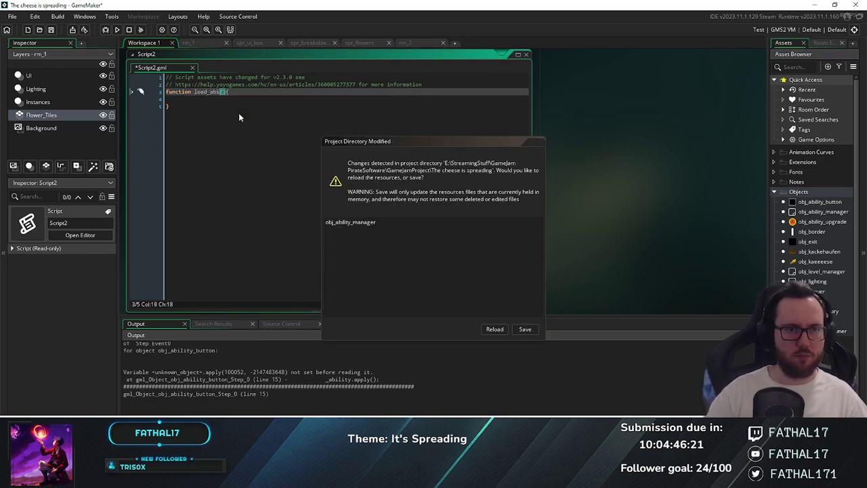
text(s)
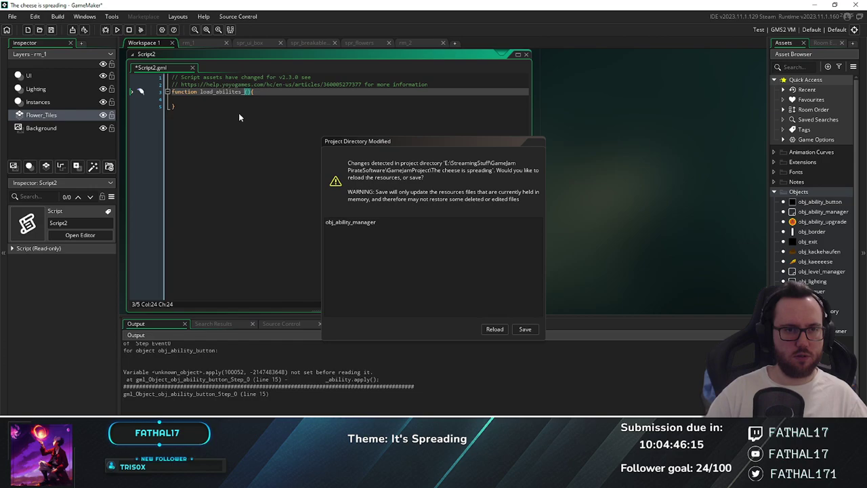
key(BackSpace)
key(BackSpace)
key(BackSpace)
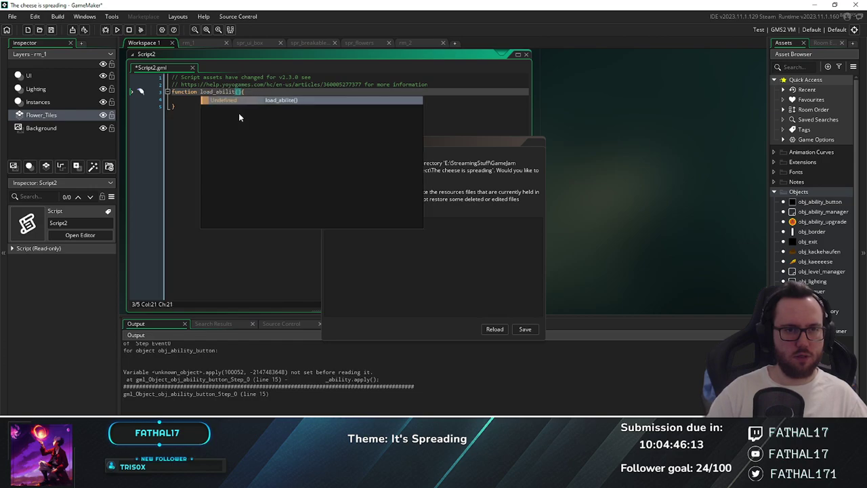
text(_applys)
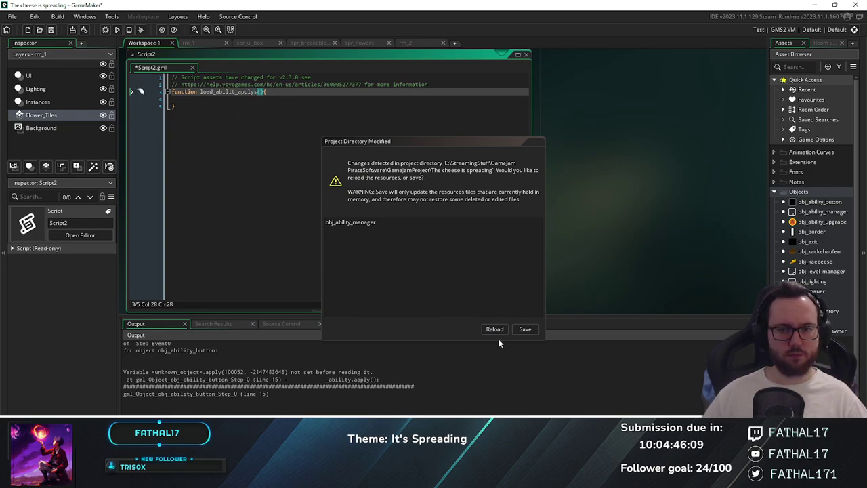
click(525, 330)
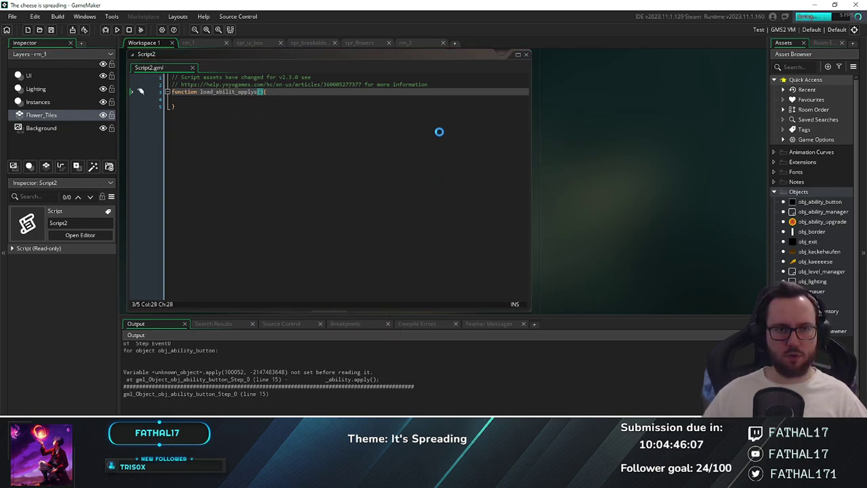
Reopen obj_ability_manager's Create event and paste the cut upgrades definition below the header comments
double_click(819, 272)
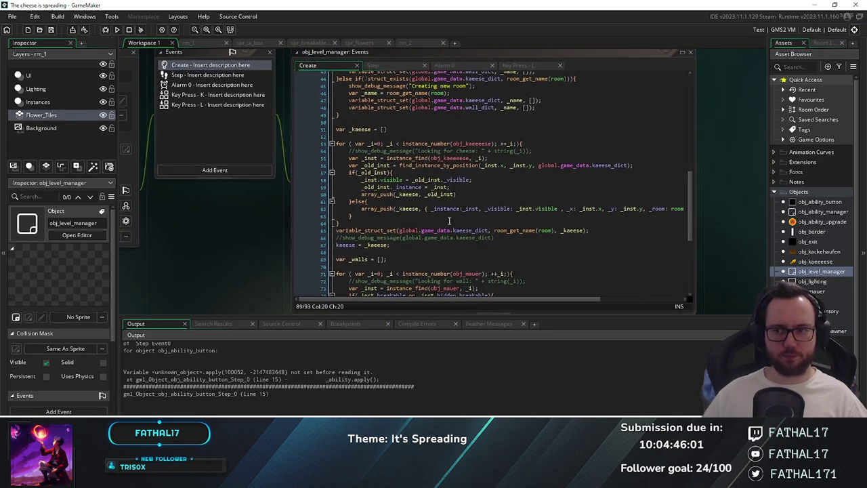
double_click(824, 212)
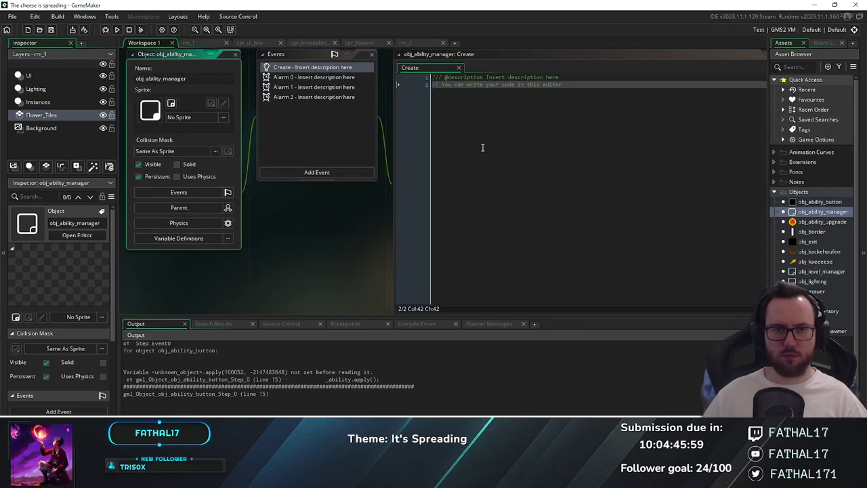
click(594, 101)
key(Return)
key(Return)
key(ctrl+v)
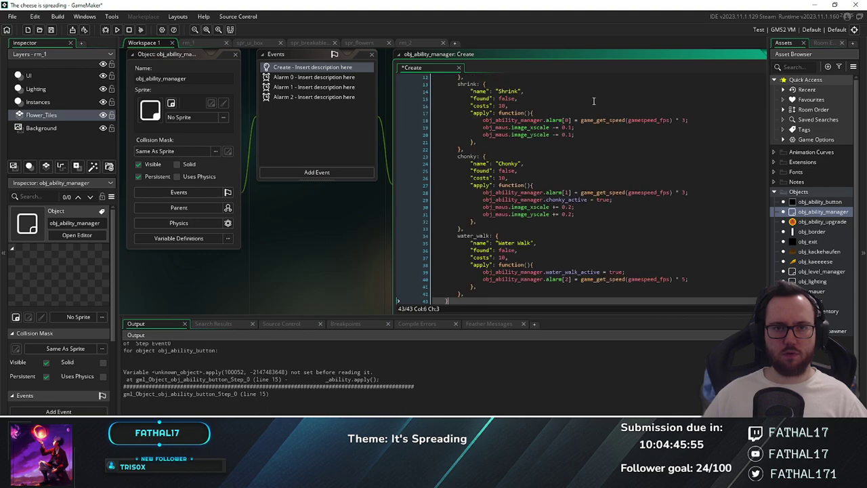
scroll(535, 146, up, 5)
scroll(535, 146, down, 1)
scroll(535, 146, down, 3)
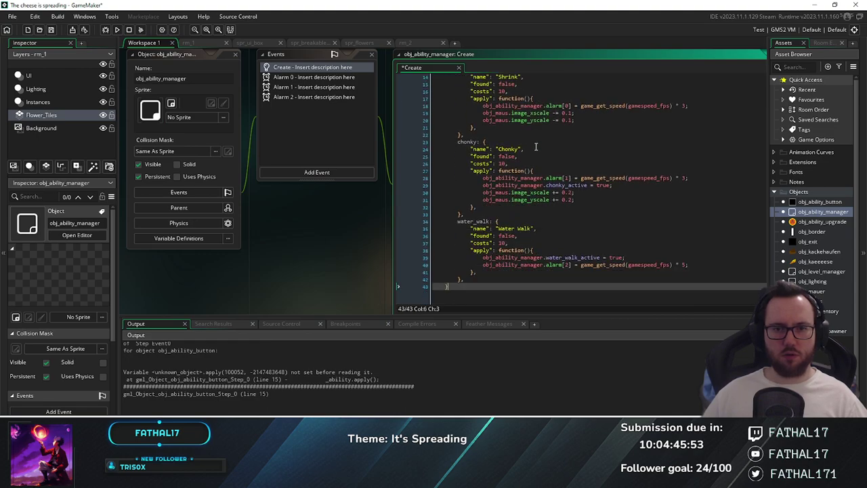
Undo the paste and the deletions to restore the original if block with the upgrades definition, and save the project
key(ctrl+z)
key(ctrl+z)
key(ctrl+z)
key(ctrl+y)
key(ctrl+y)
key(ctrl+y)
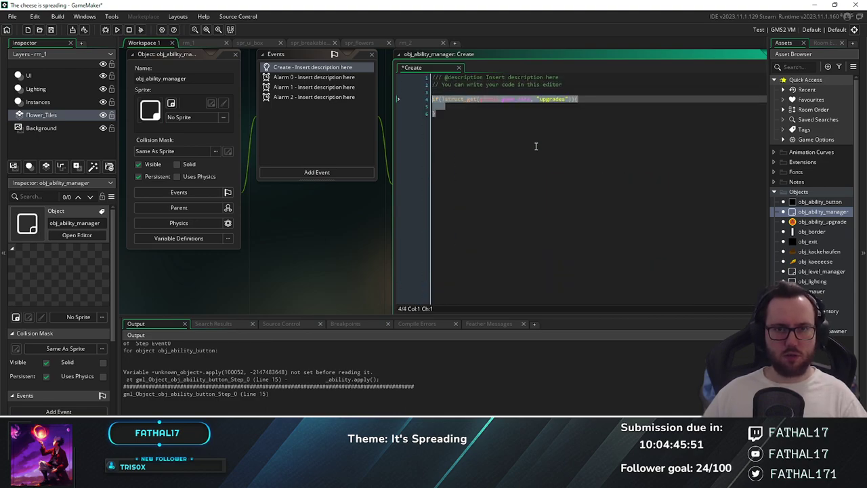
scroll(542, 143, up, 4)
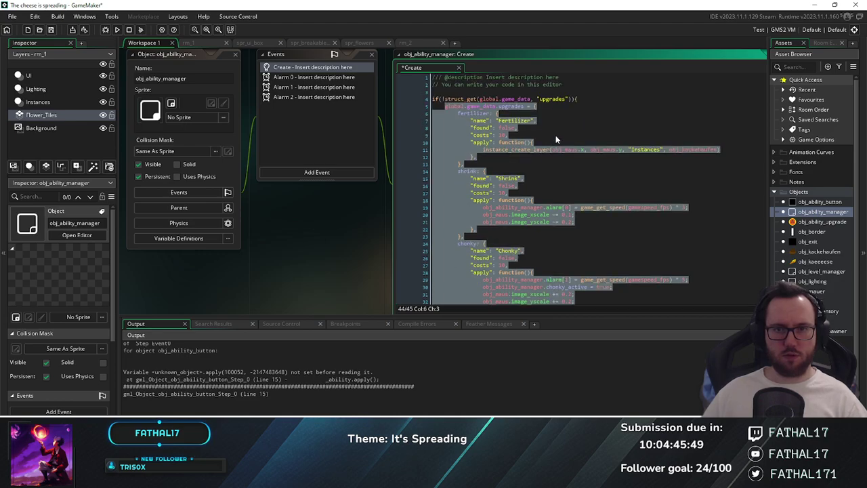
click(556, 134)
click(529, 128)
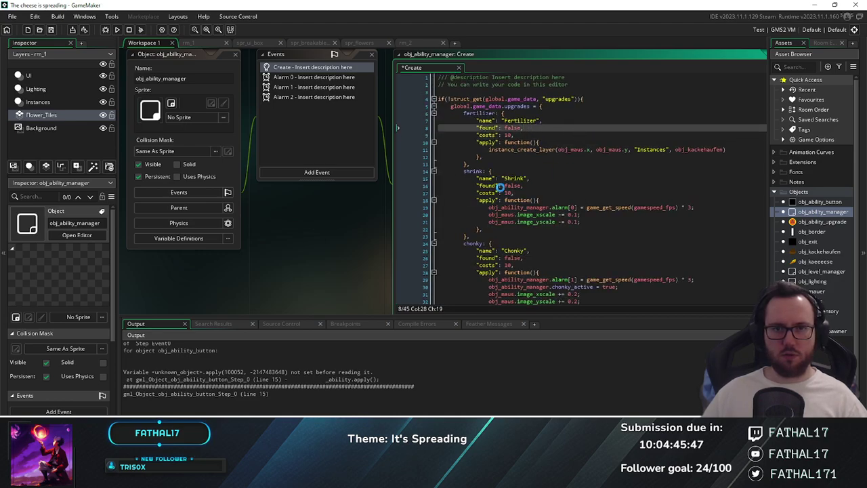
key(ctrl+s)
Compare the fertilizer, shrink, chonky and water_walk definitions in obj_ability_manager's Create event
mouse_move(475, 135)
mouse_down()
mouse_move(505, 160)
mouse_move(479, 142)
mouse_up()
click(506, 161)
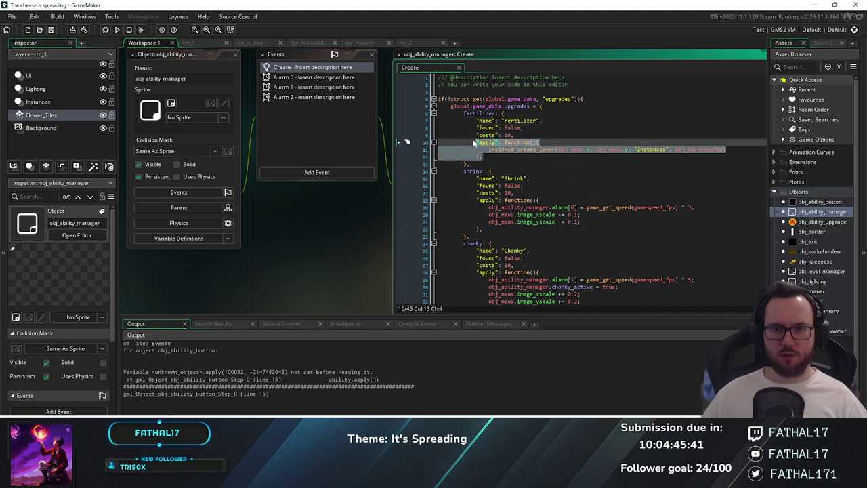
click(478, 143)
drag(463, 113, 497, 164)
scroll(577, 181, down, 5)
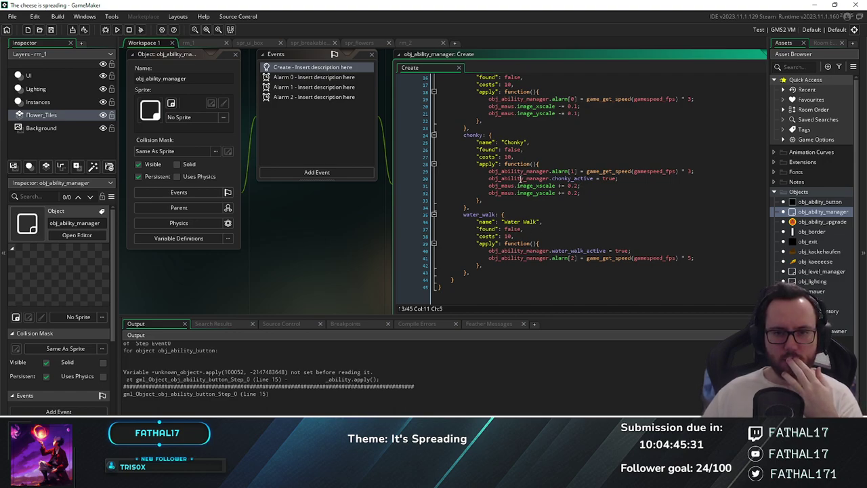
scroll(520, 184, up, 5)
drag(464, 96, 524, 186)
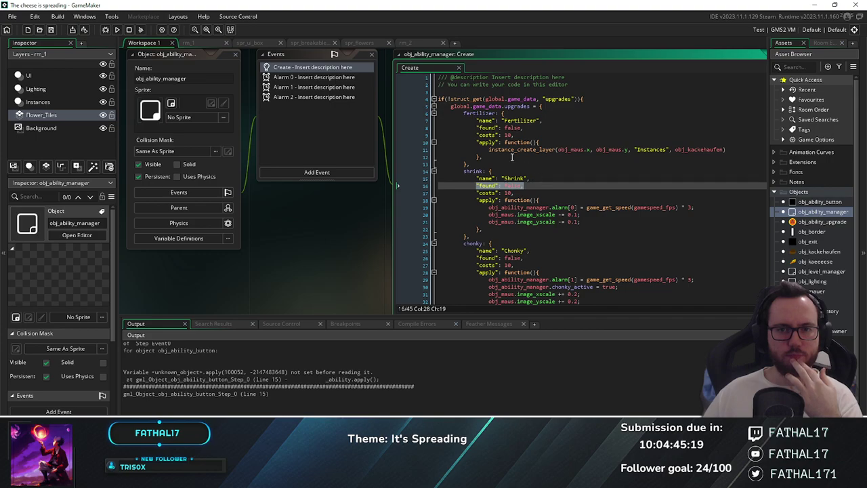
Examine the fertilizer upgrade's found flag and apply function to work out which parts belong in saved data
click(487, 157)
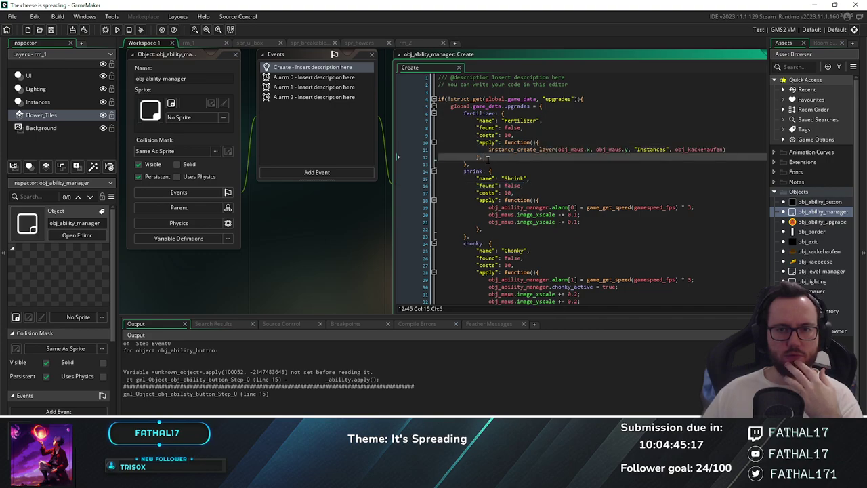
drag(487, 158, 478, 143)
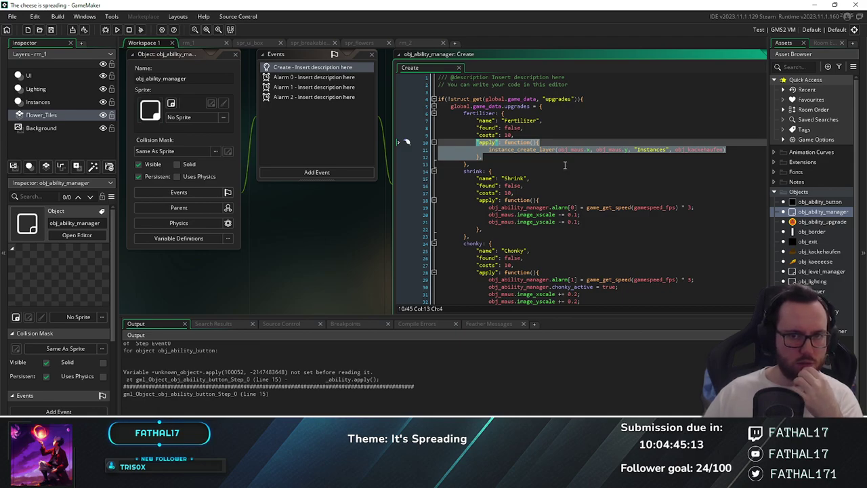
drag(477, 128, 514, 127)
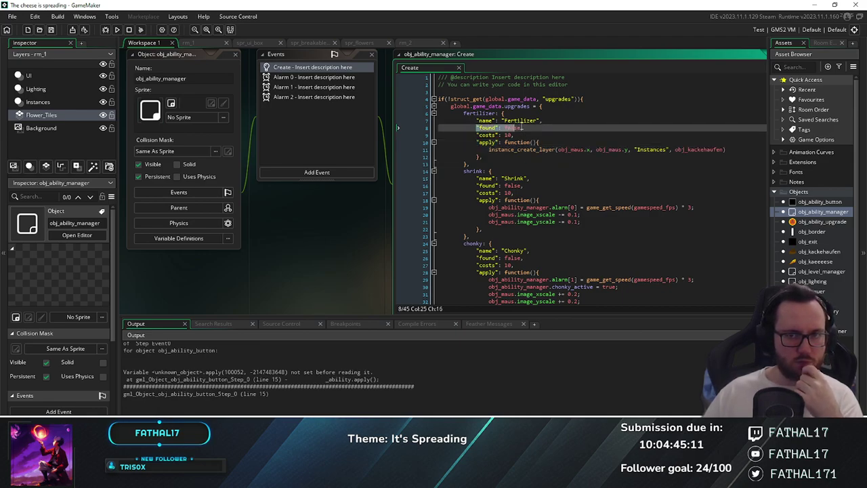
click(534, 128)
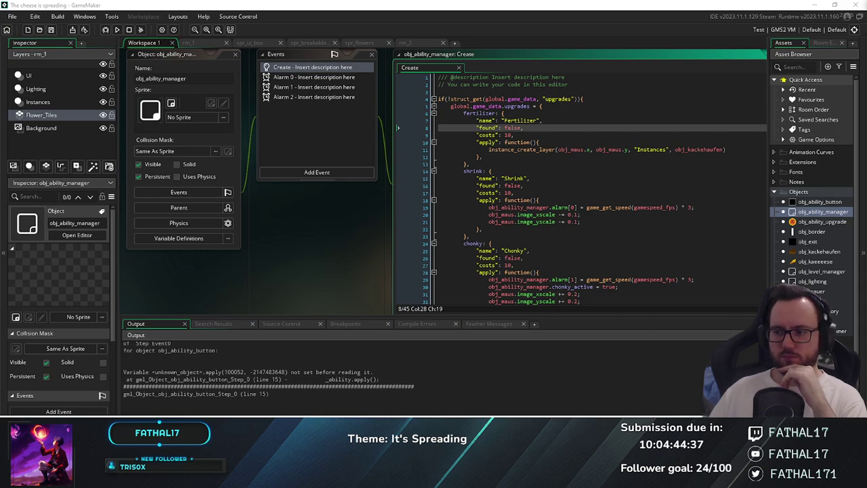
click(604, 166)
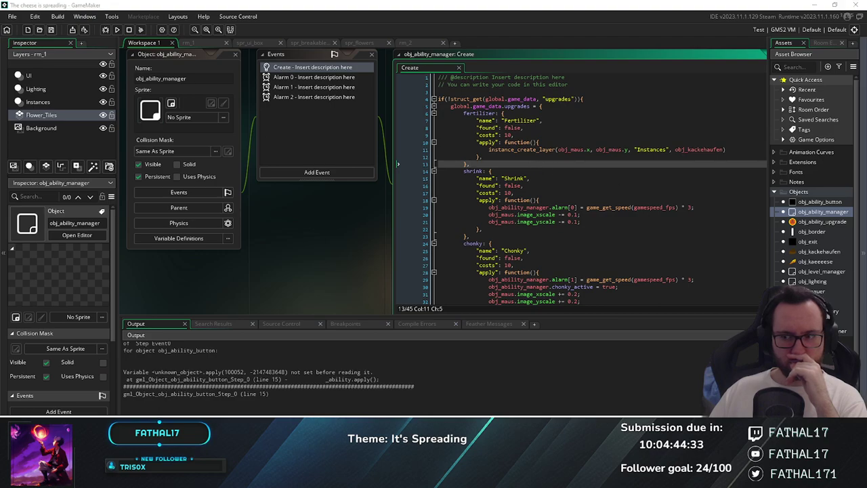
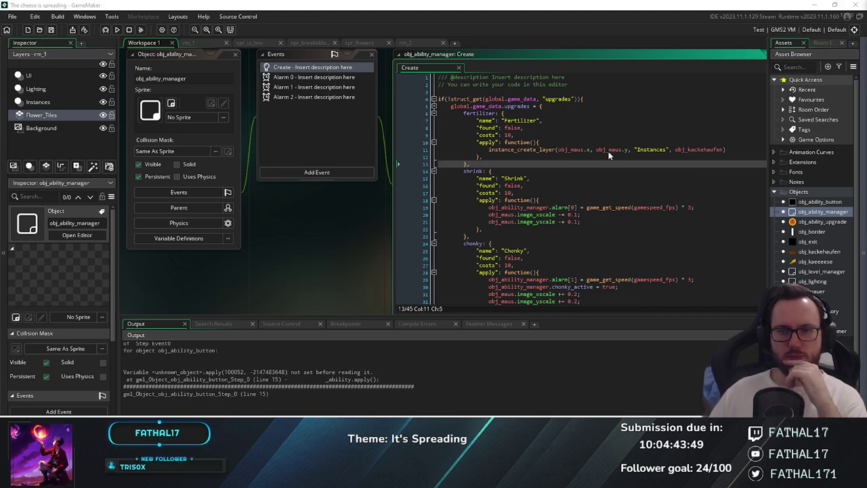
drag(464, 113, 471, 160)
click(467, 162)
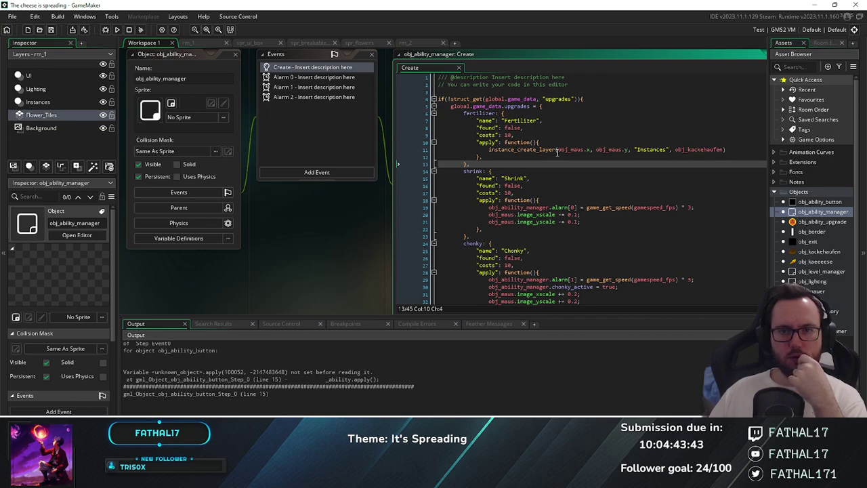
Examine the fertilizer upgrade's found, costs and apply entries and the surrounding upgrades check in obj_ability_manager's Create event
drag(483, 156, 407, 143)
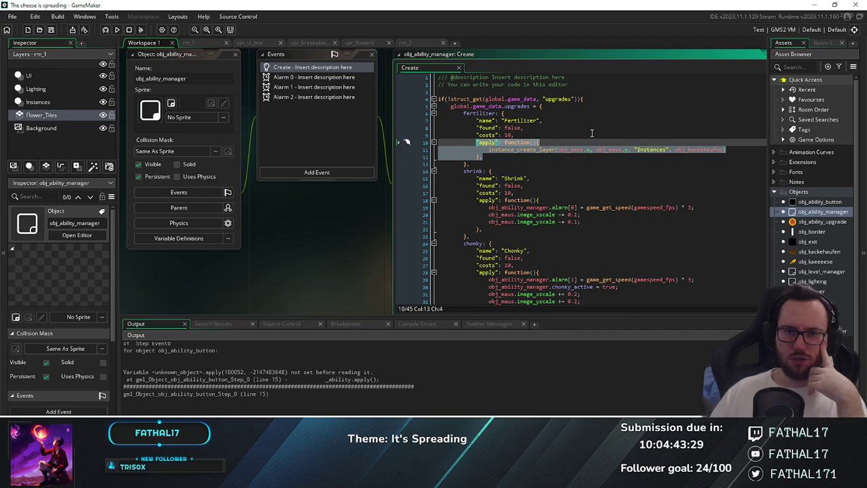
drag(524, 128, 475, 128)
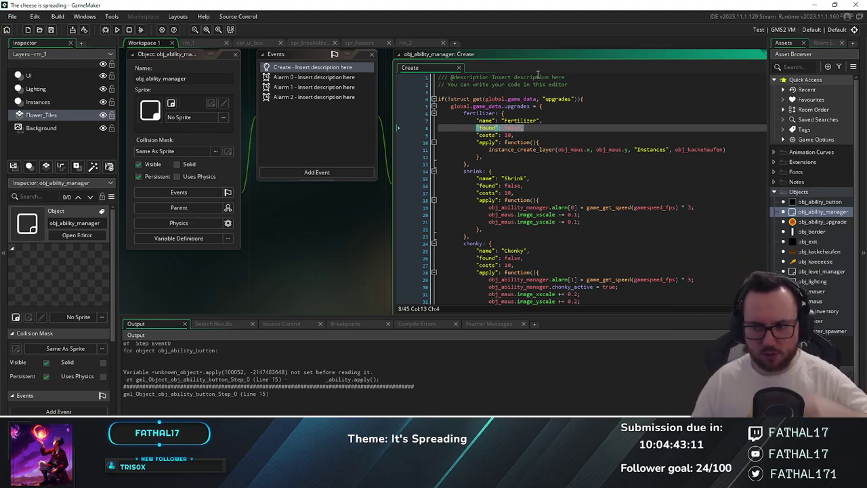
mouse_move(494, 114)
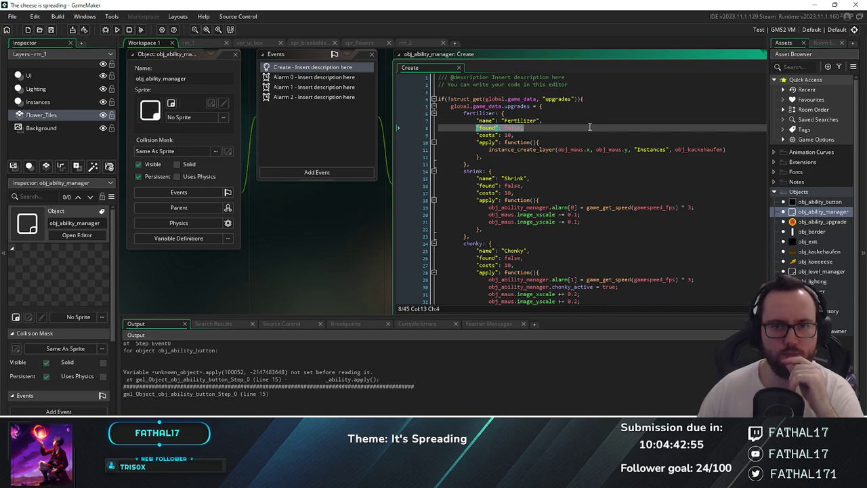
click(484, 127)
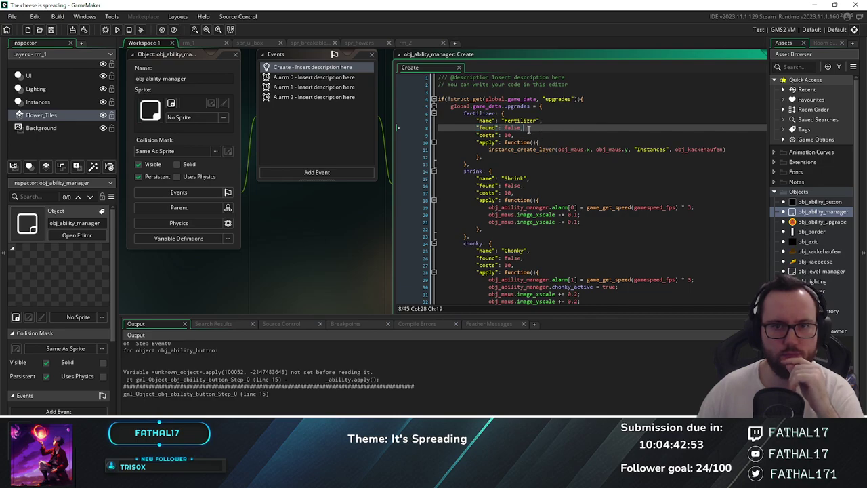
double_click(486, 127)
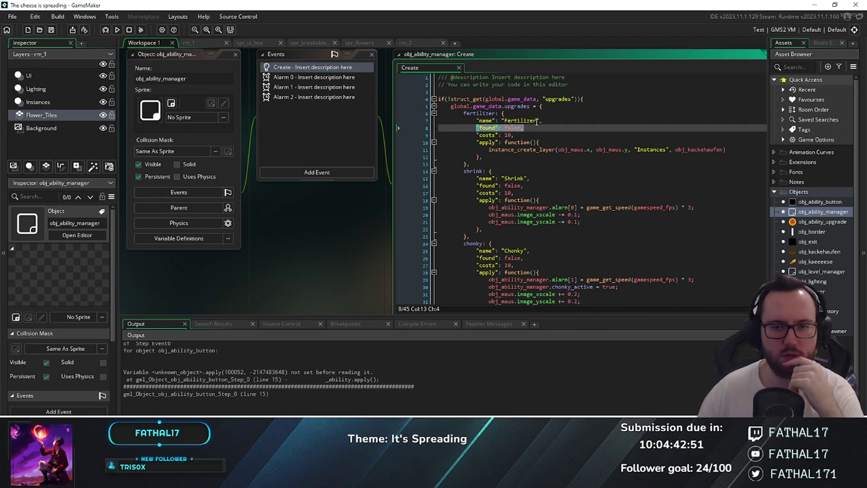
scroll(532, 129, down, 5)
scroll(537, 146, up, 5)
mouse_move(537, 148)
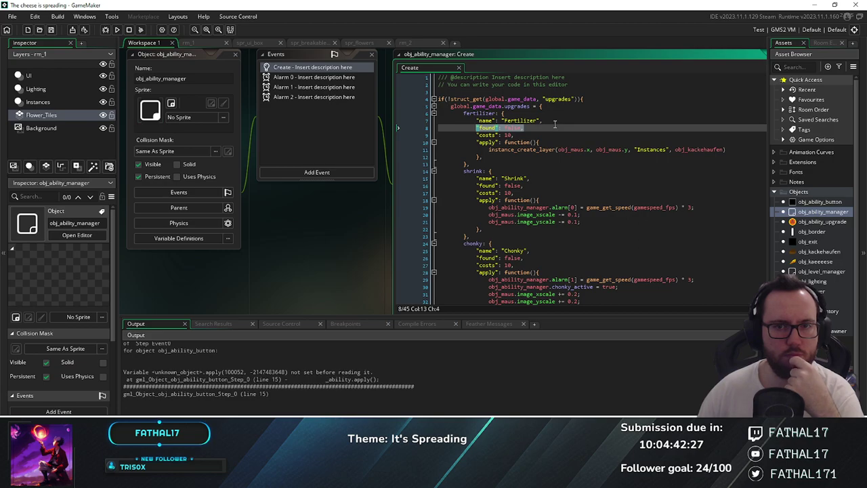
double_click(521, 100)
drag(476, 135, 483, 158)
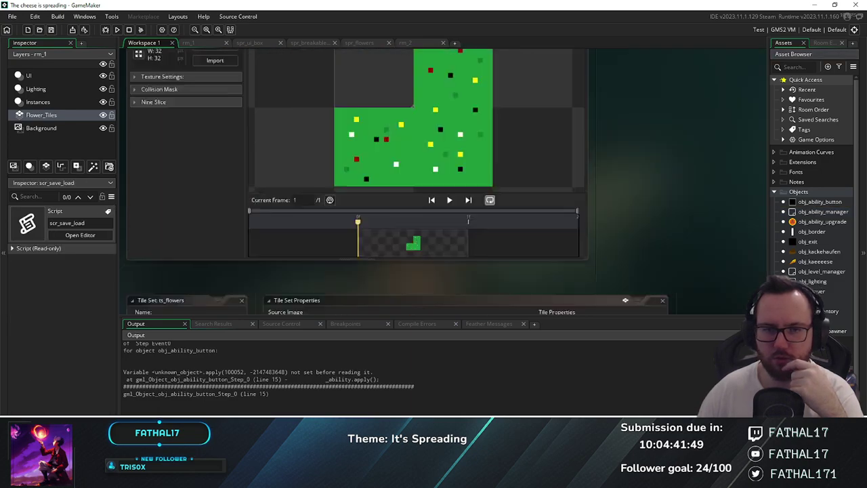
Bring up the scr_save_load script and copy the global.game_data.loaded = true line from load_room
scroll(309, 110, up, 13)
scroll(309, 109, up, 8)
click(234, 119)
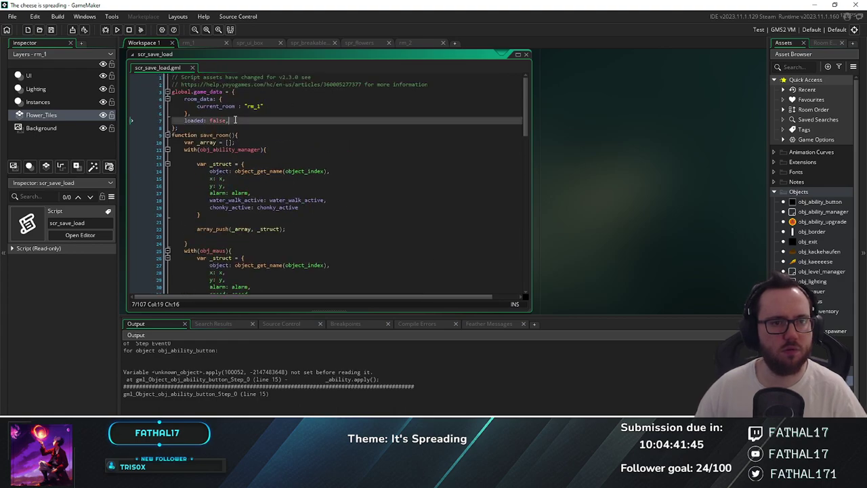
scroll(274, 215, down, 15)
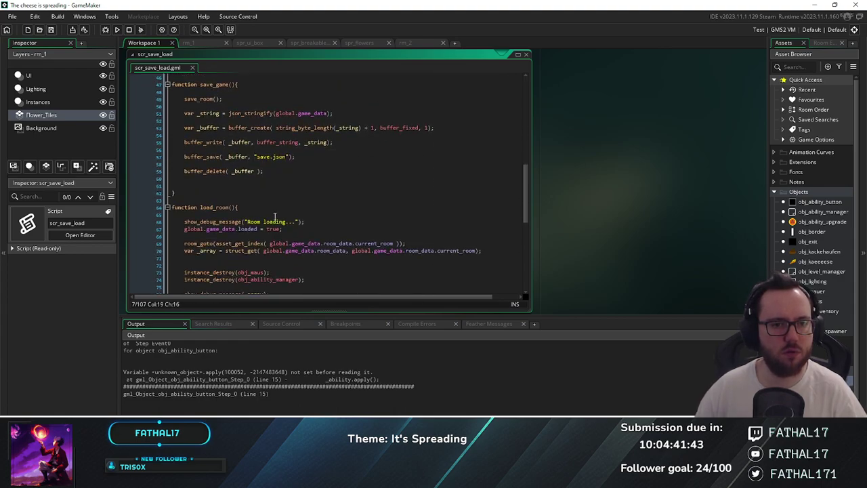
drag(293, 229, 183, 230)
key(ctrl+c)
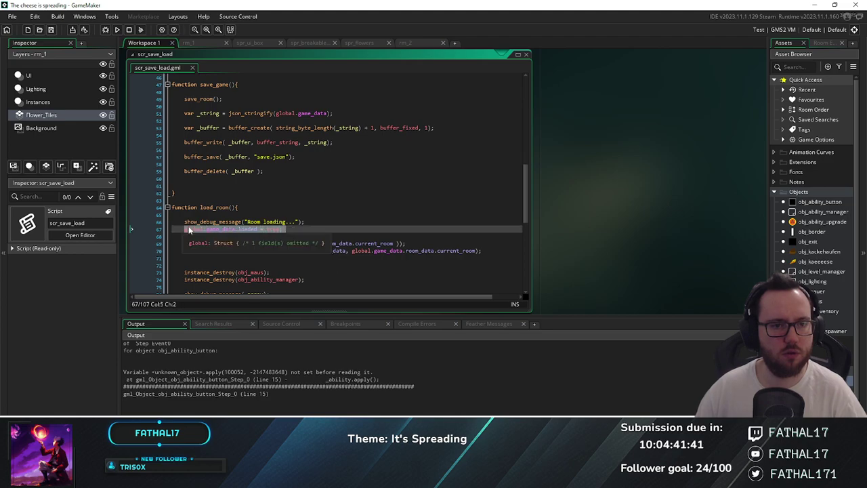
scroll(248, 177, up, 4)
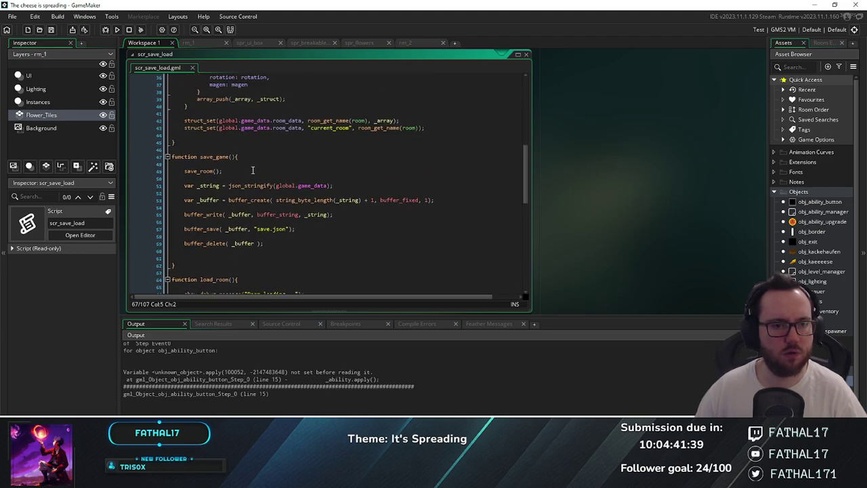
Paste the copied line at the start of save_game, change its value to false, and save the project
click(268, 157)
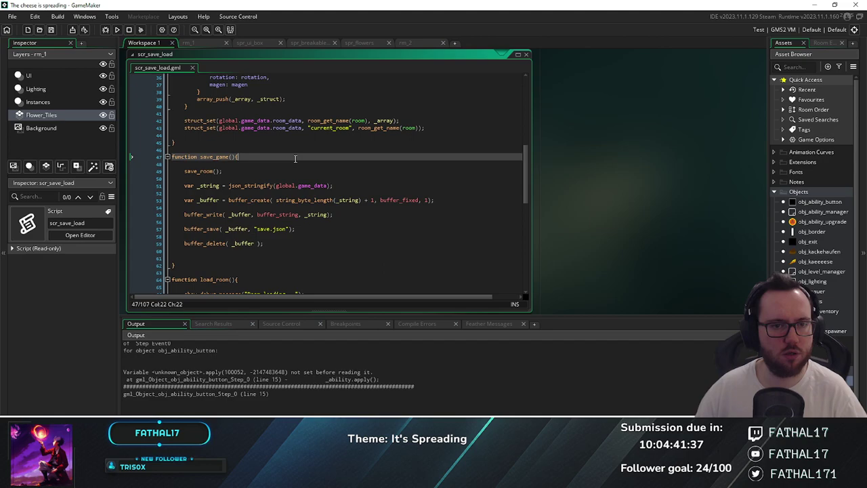
key(Return)
key(Return)
key(ctrl+v)
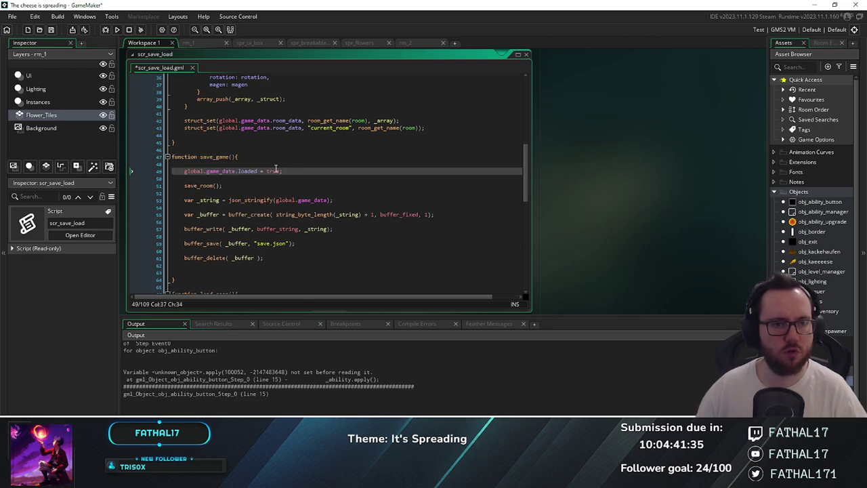
double_click(275, 171)
text(f)
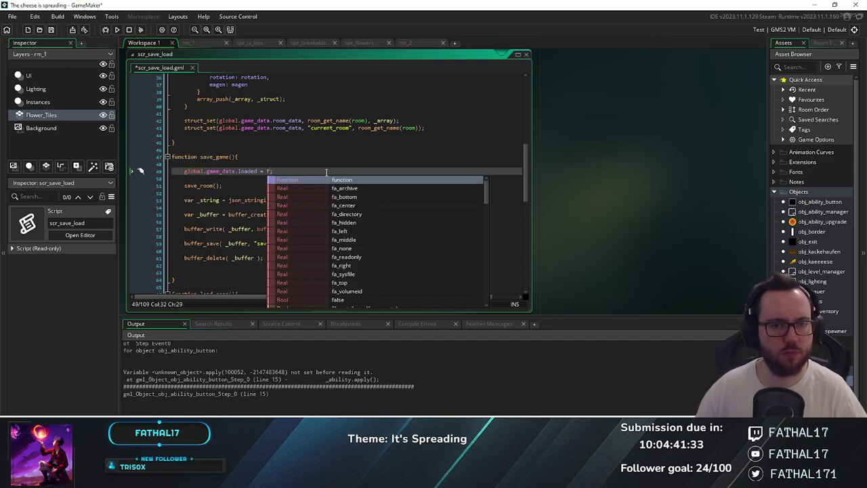
text(alse)
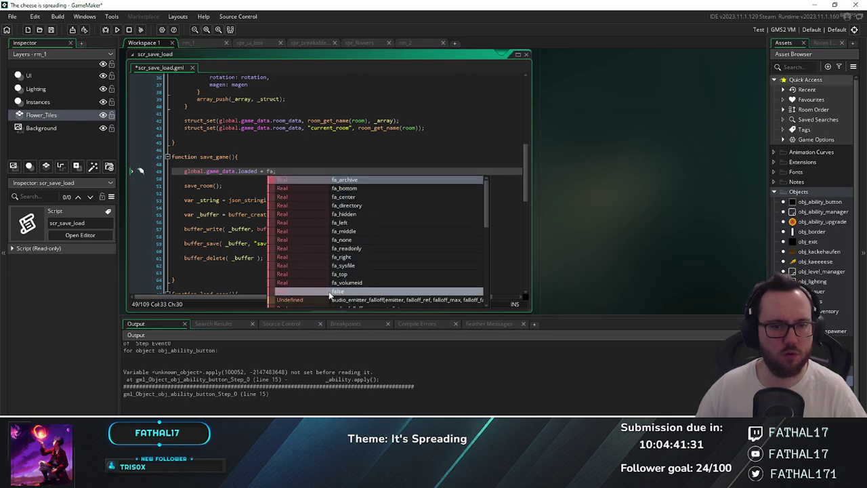
click(305, 171)
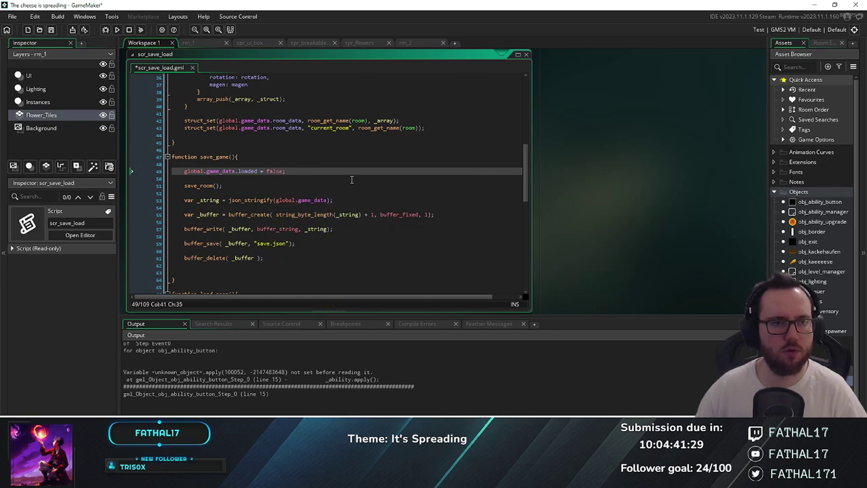
key(ctrl+s)
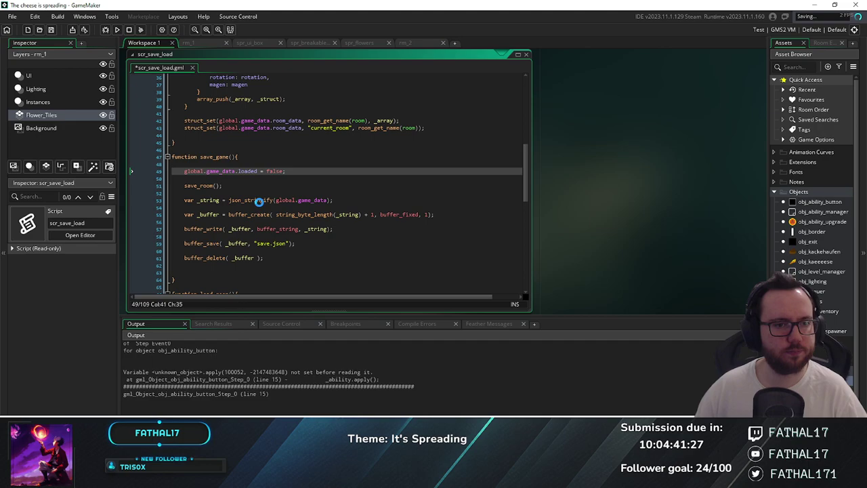
Recheck the new global.game_data.loaded assignment in save_game against the room-saving code above it
mouse_move(260, 200)
scroll(231, 174, up, 12)
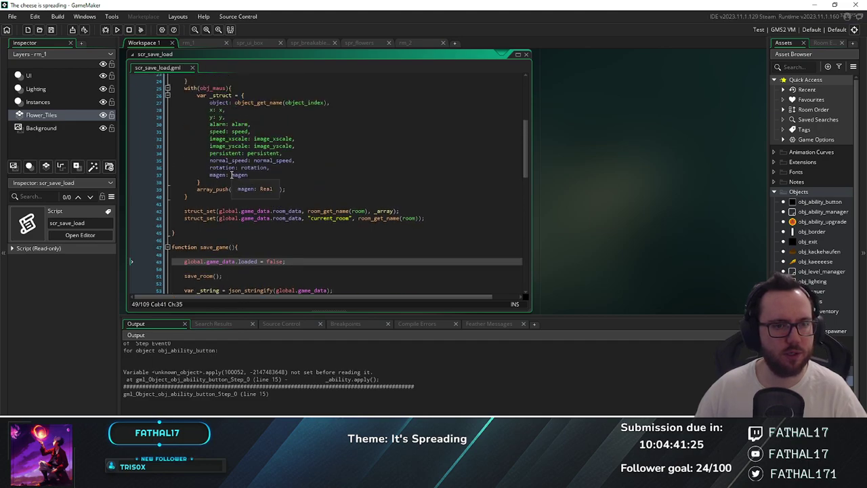
scroll(231, 174, down, 13)
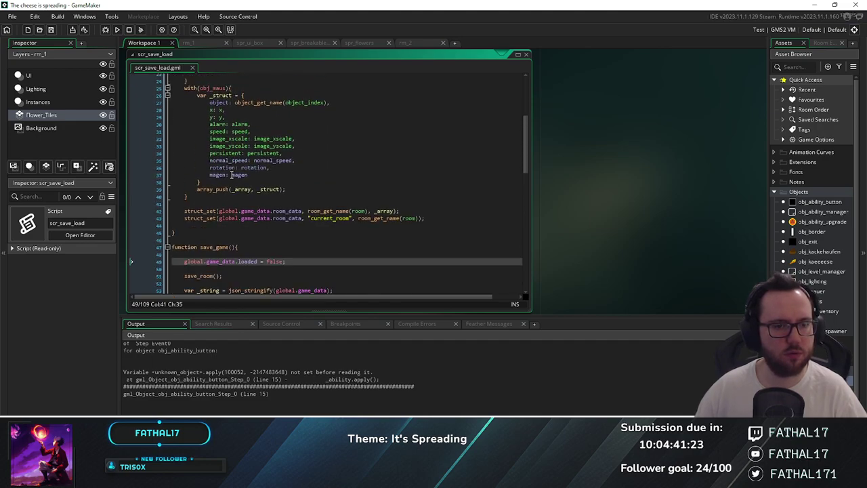
key(ctrl+z)
key(ctrl+z)
key(ctrl+z)
key(ctrl+z)
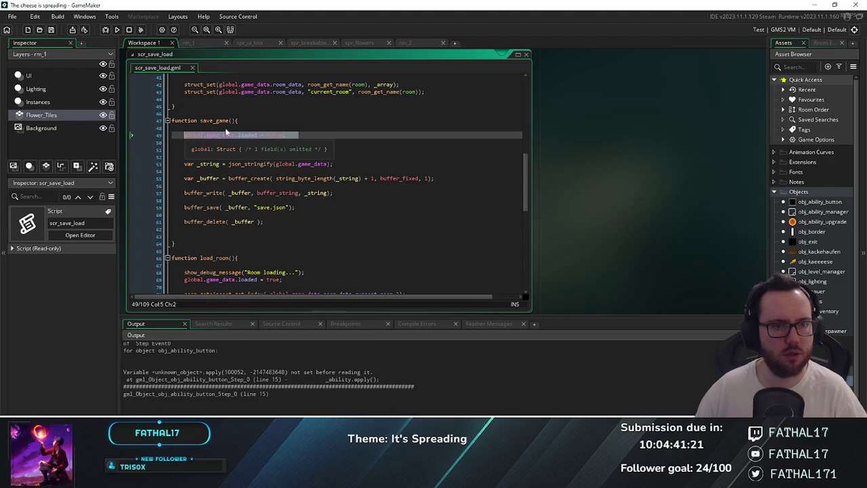
key(ctrl+y)
key(ctrl+y)
key(ctrl+y)
key(ctrl+y)
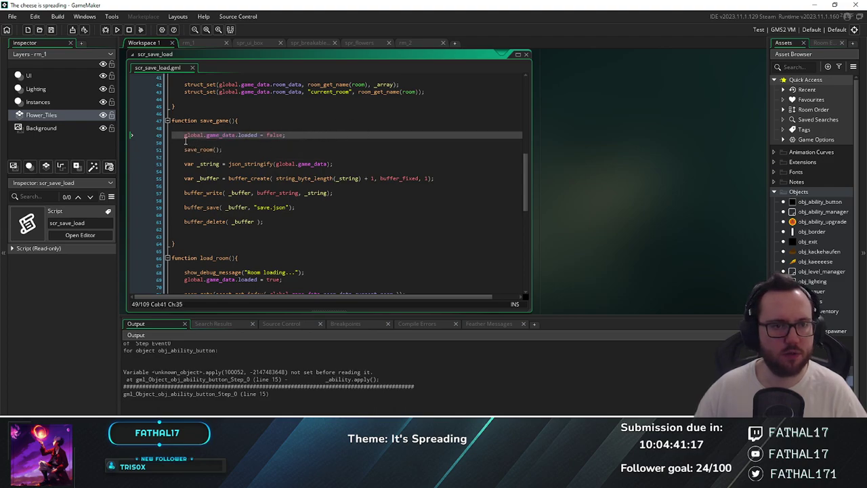
drag(185, 136, 276, 138)
click(306, 133)
double_click(242, 135)
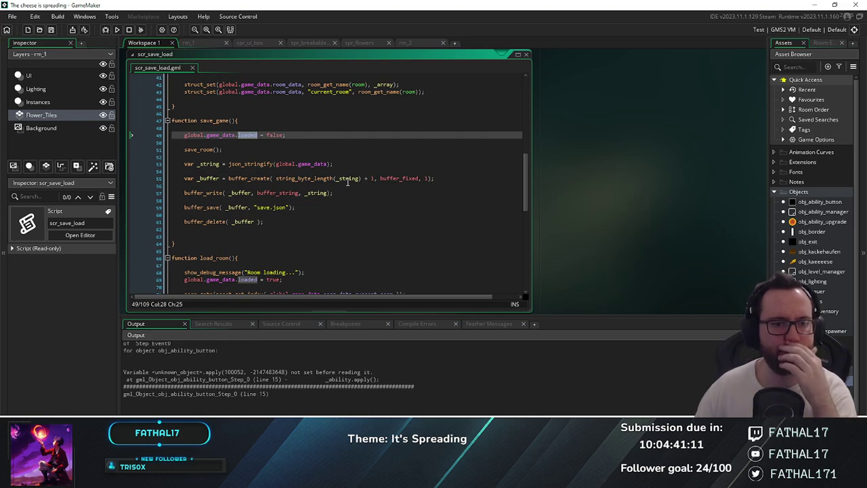
Compare how save_game and load_room set the loaded flag, and trace load_room's instance respawning loop
scroll(357, 197, down, 7)
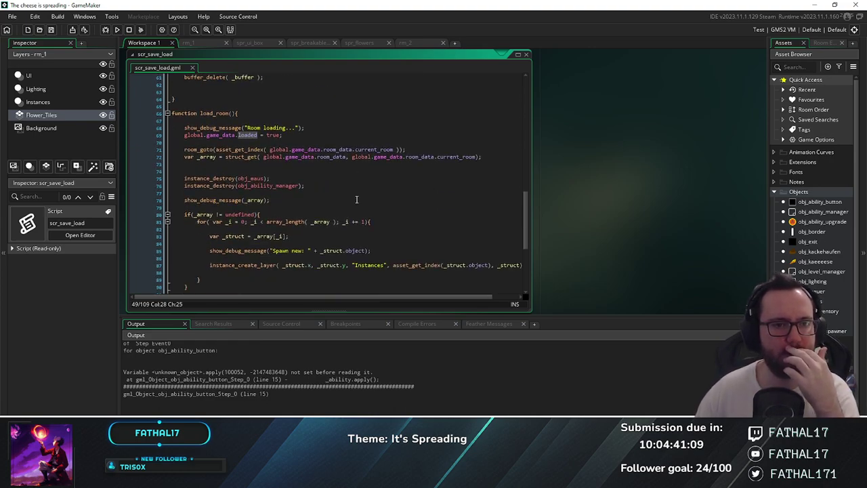
scroll(357, 198, up, 8)
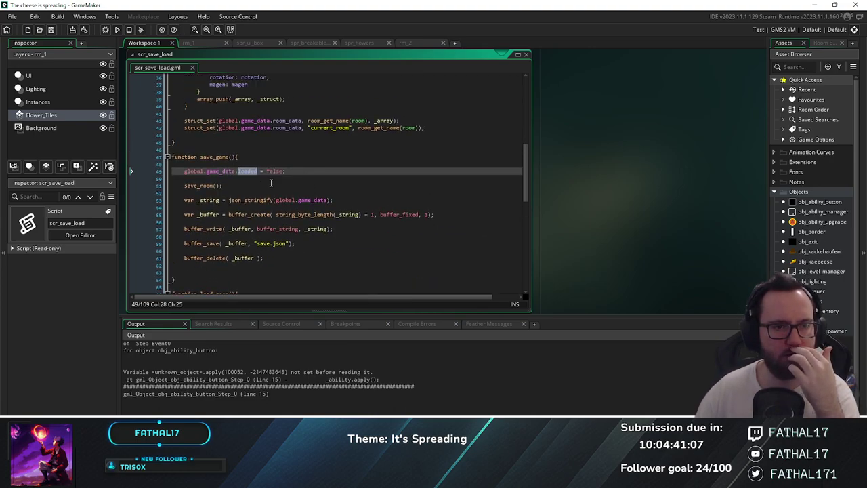
scroll(372, 230, down, 7)
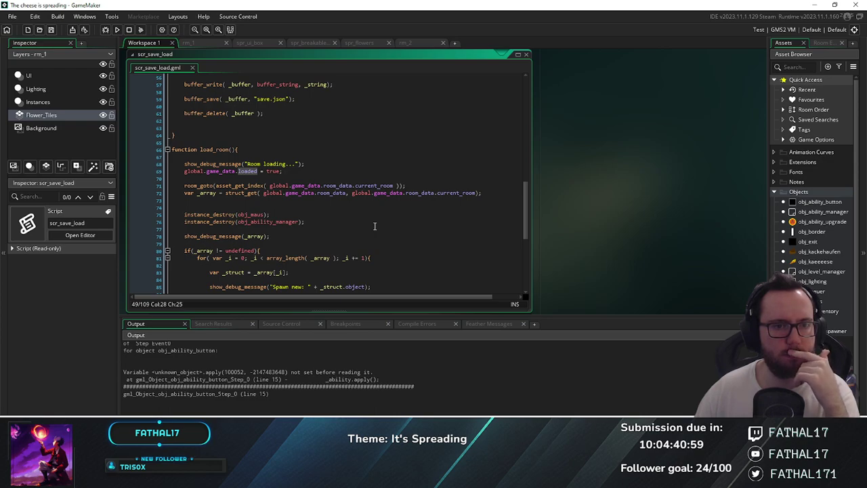
scroll(374, 226, down, 3)
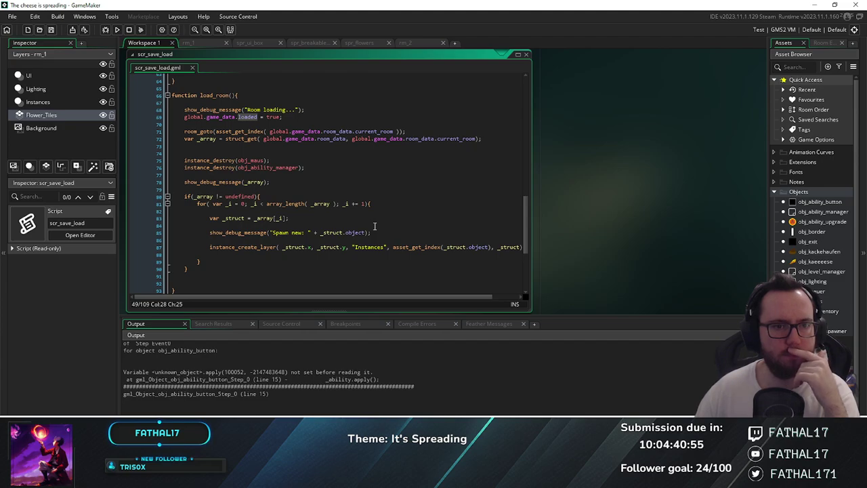
scroll(374, 226, up, 8)
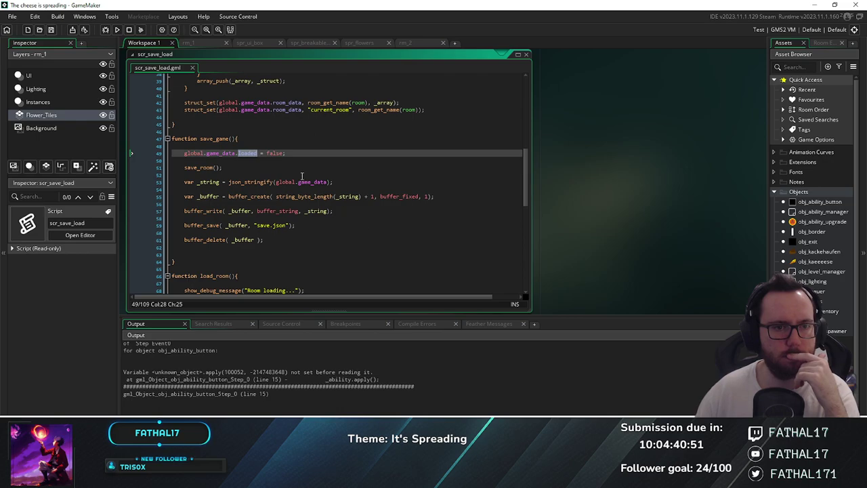
mouse_move(248, 153)
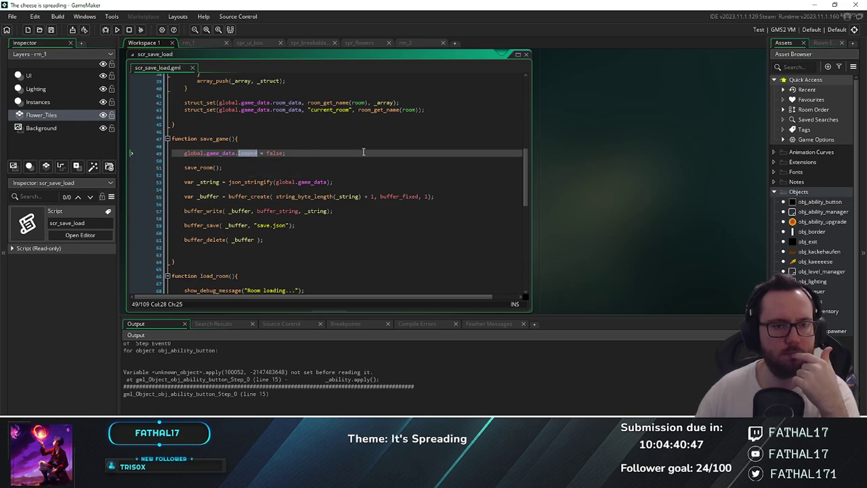
scroll(364, 152, down, 6)
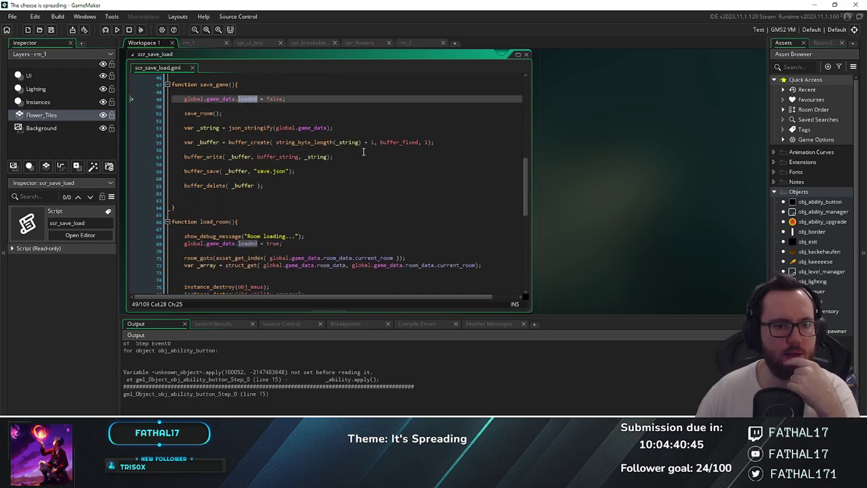
drag(289, 154, 182, 153)
click(287, 154)
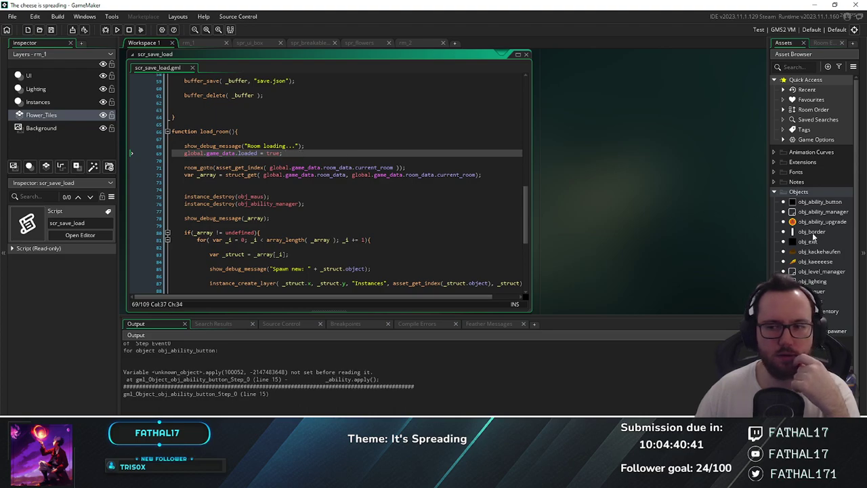
Open obj_level_manager and inspect the loaded-flag conditions for creating obj_maus and obj_ability_manager at the end of its Create event
double_click(821, 271)
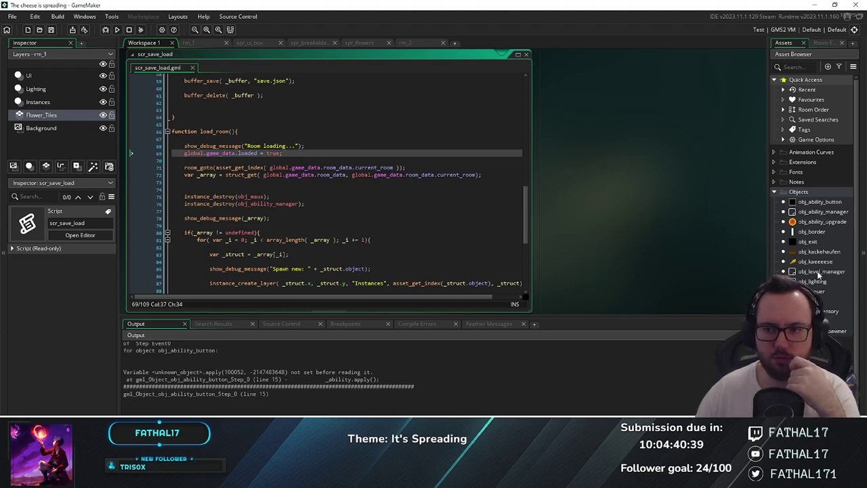
scroll(515, 261, down, 7)
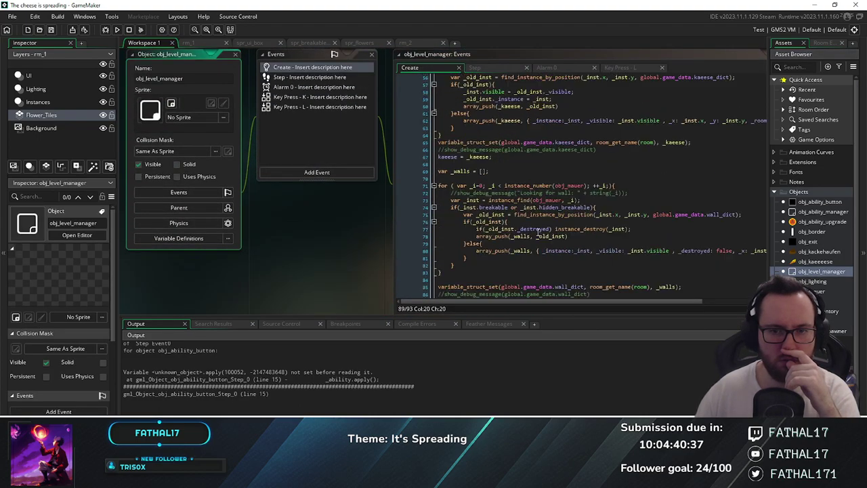
middle_drag(319, 249, 239, 216)
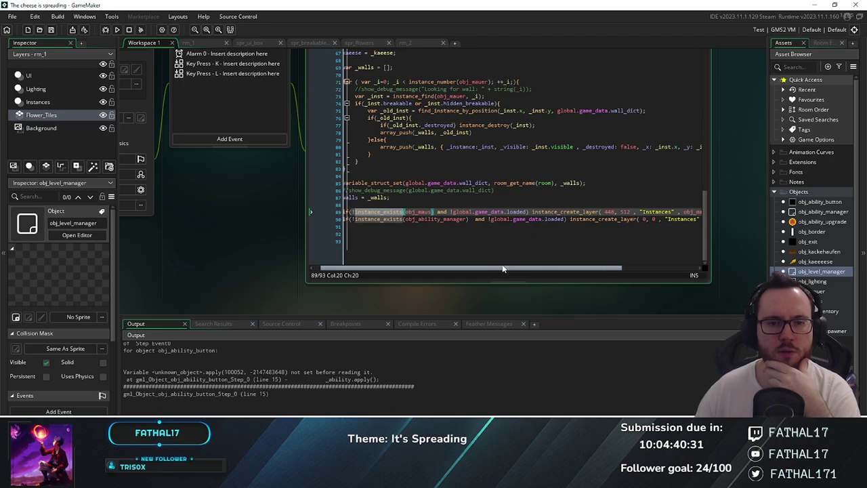
Run the game to test loading the saved room, and close the game window
click(116, 29)
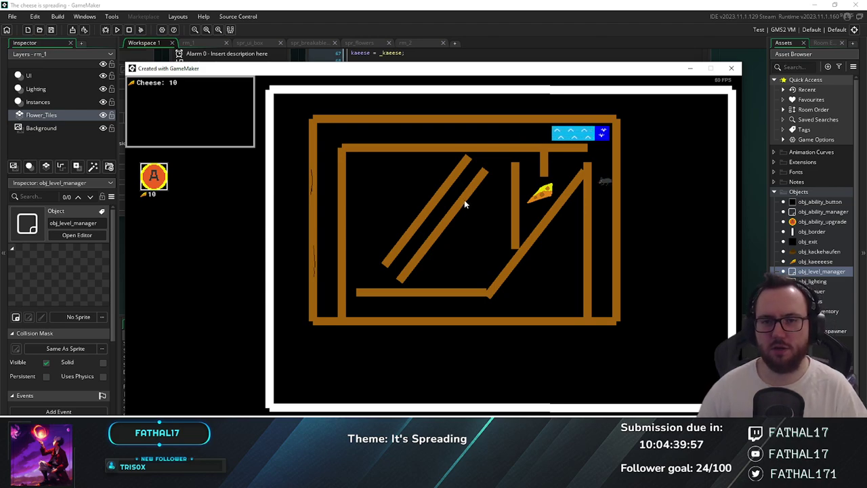
click(731, 68)
scroll(379, 223, up, 1)
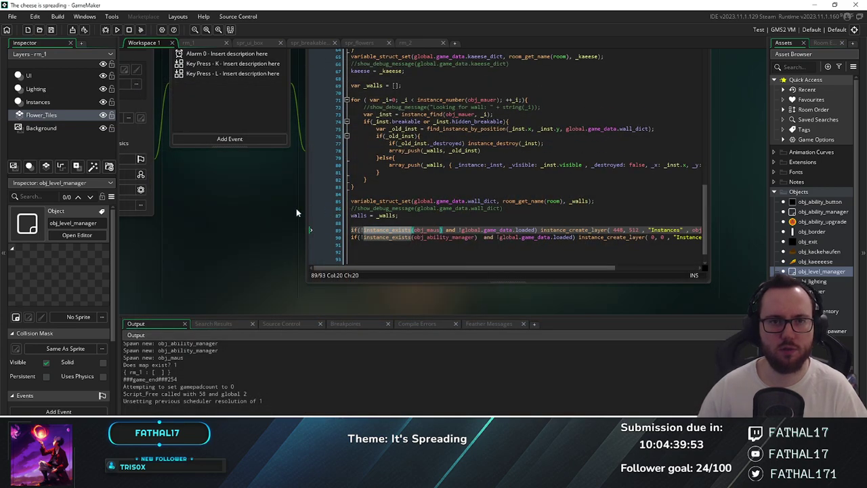
Review the end of obj_level_manager's Create event, and examine which obj_ability_manager and obj_maus values save_room stores in scr_save_load
scroll(297, 208, up, 2)
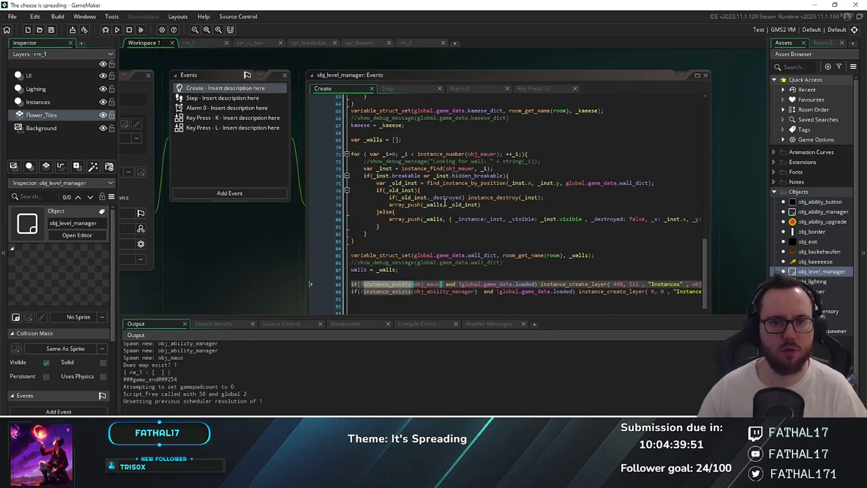
scroll(445, 202, down, 1)
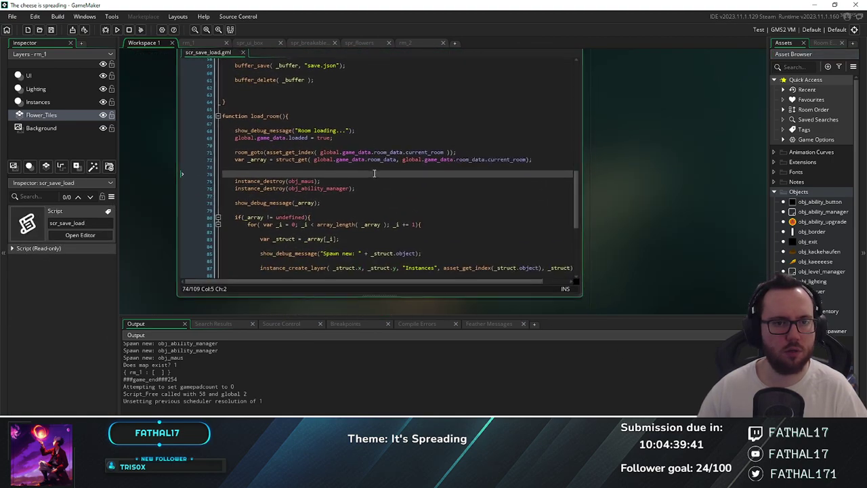
click(405, 191)
scroll(405, 191, up, 14)
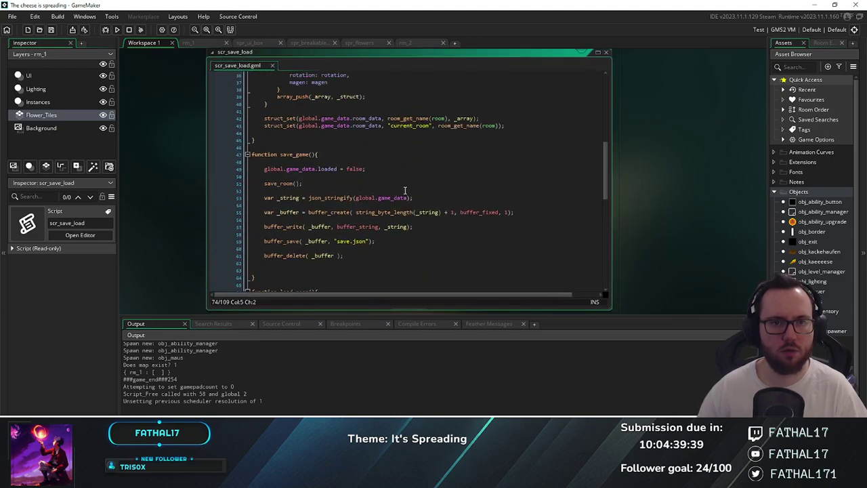
scroll(406, 191, down, 3)
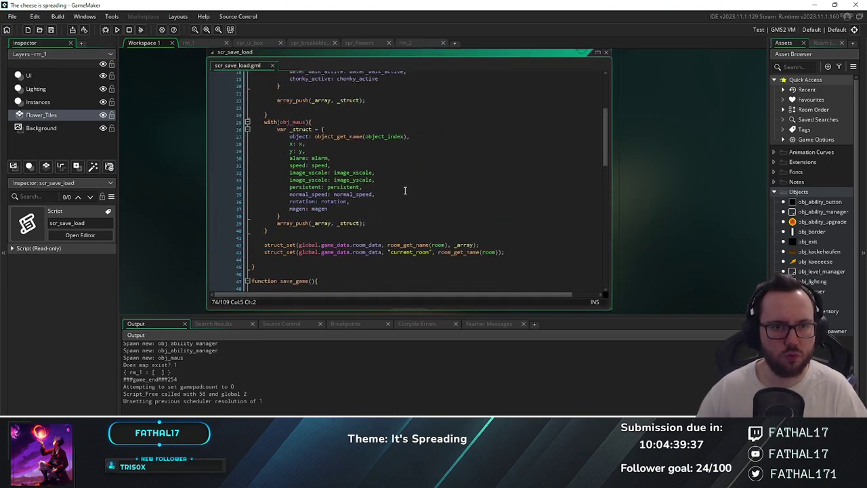
scroll(405, 192, up, 3)
scroll(405, 191, up, 5)
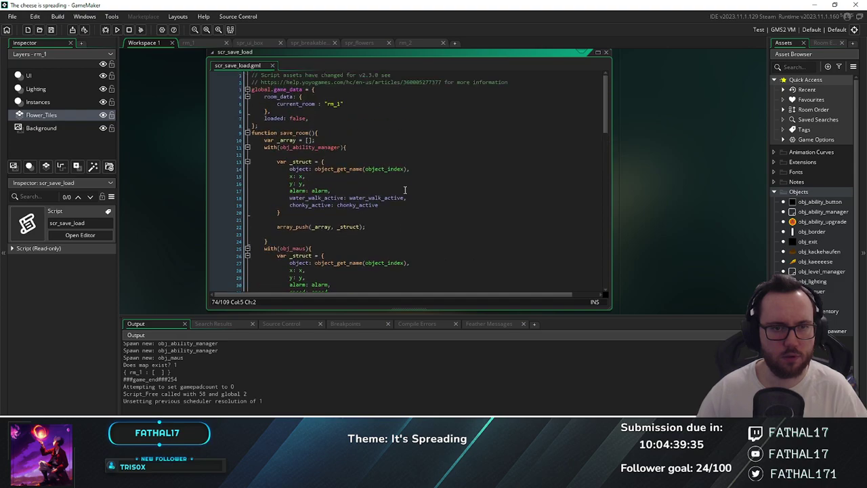
scroll(405, 191, down, 3)
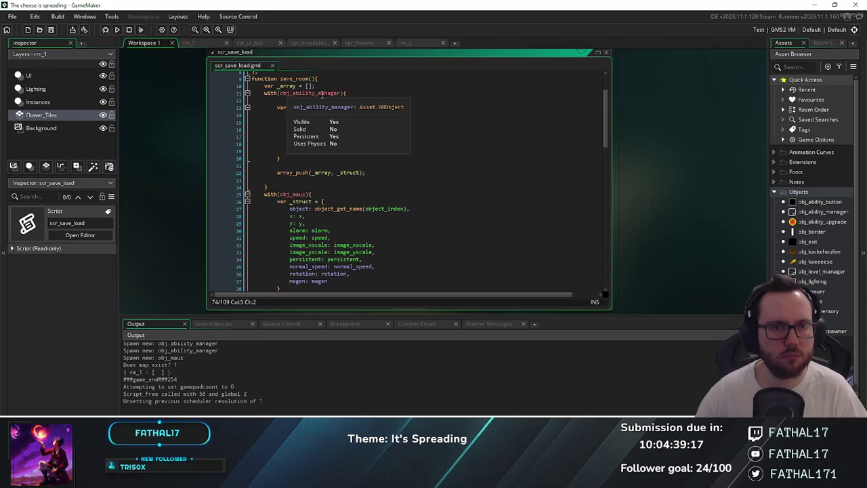
scroll(313, 125, down, 6)
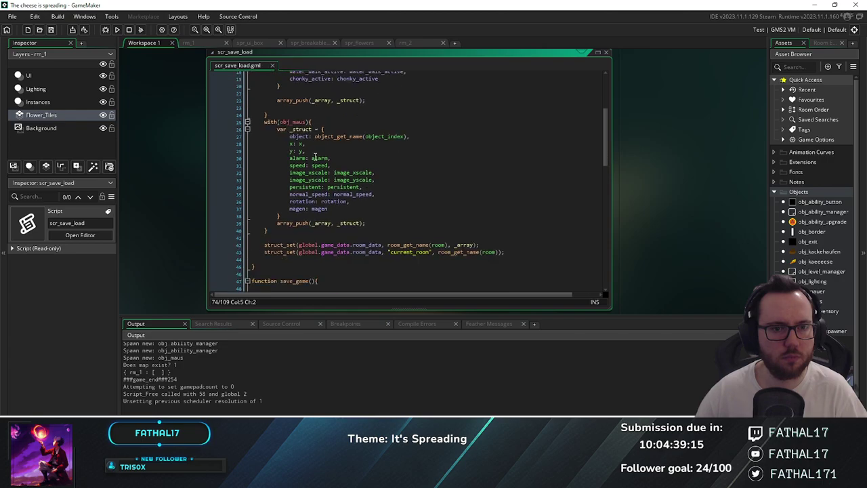
scroll(313, 135, up, 7)
scroll(314, 156, down, 3)
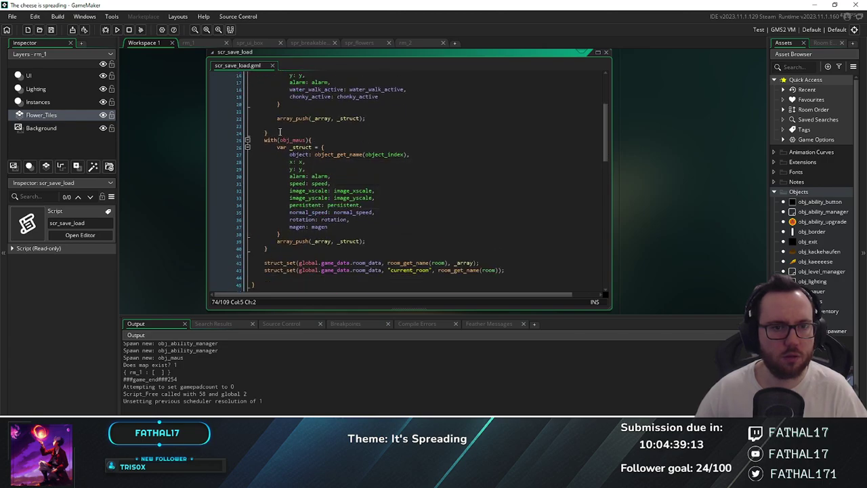
Add an empty with(obj_water) block below the obj_maus block in save_room
click(277, 249)
key(Return)
key(Return)
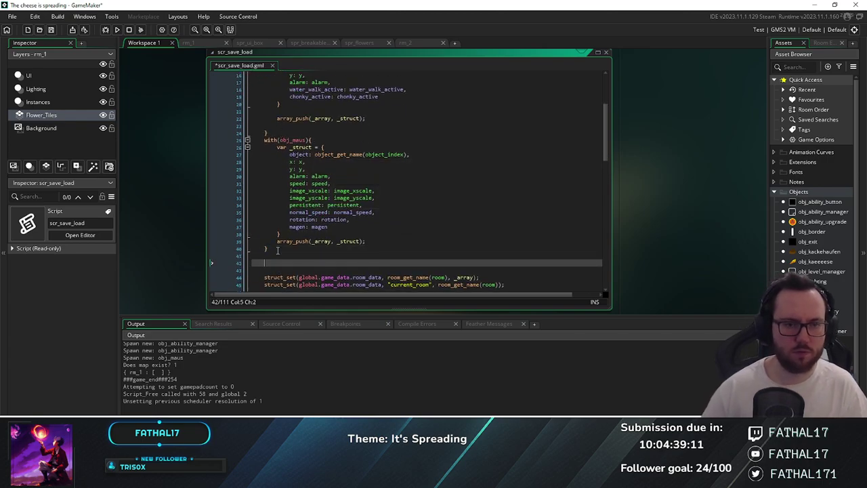
text(with)
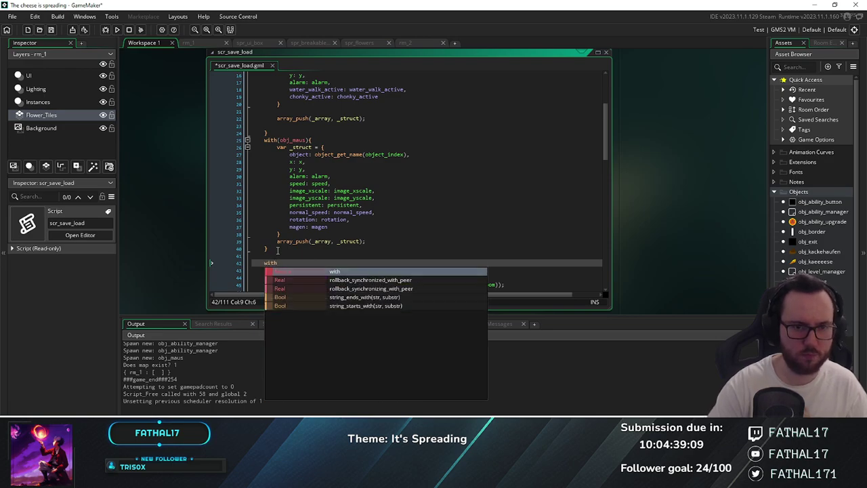
text((obj)
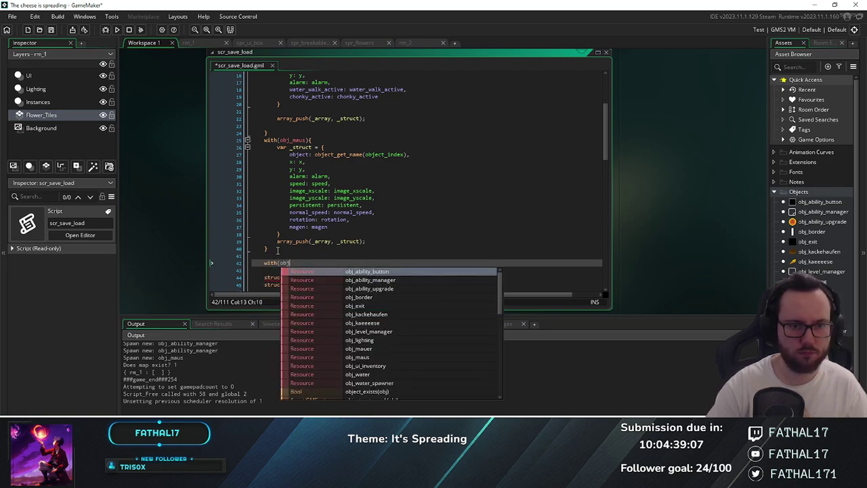
text(_water){)
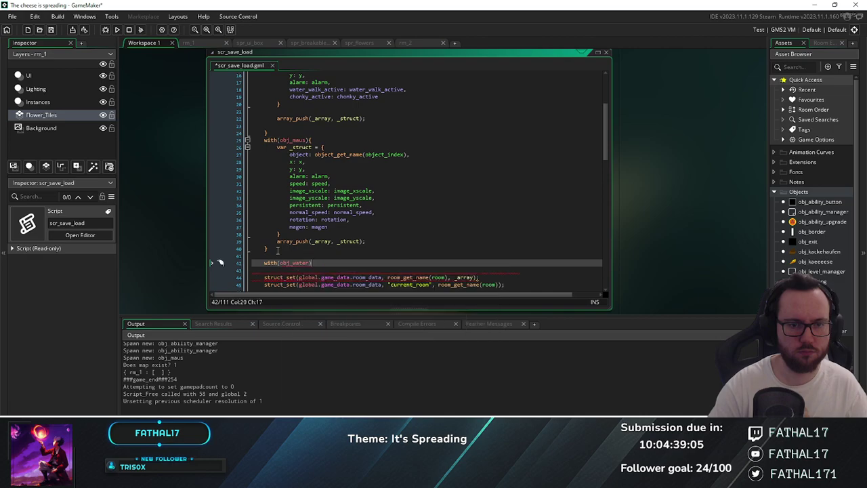
key(Return)
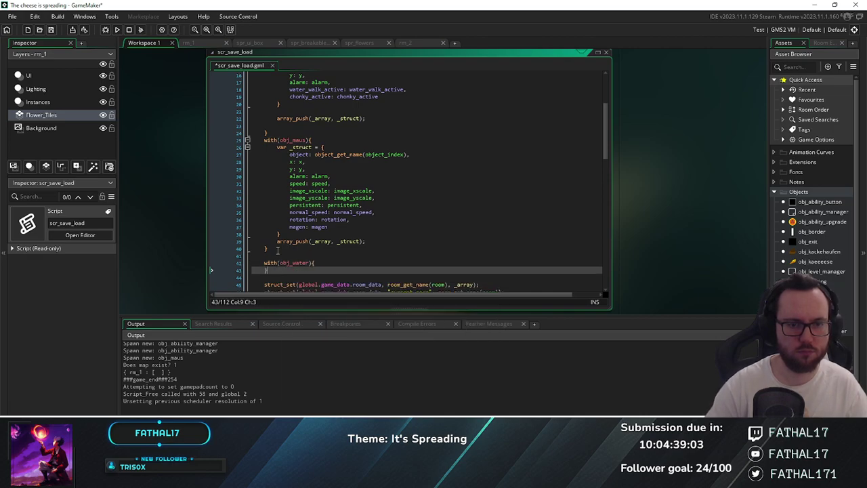
Copy the _struct opening with the object, x, y, alarm and speed fields from the obj_maus block into the obj_water block
drag(276, 147, 368, 184)
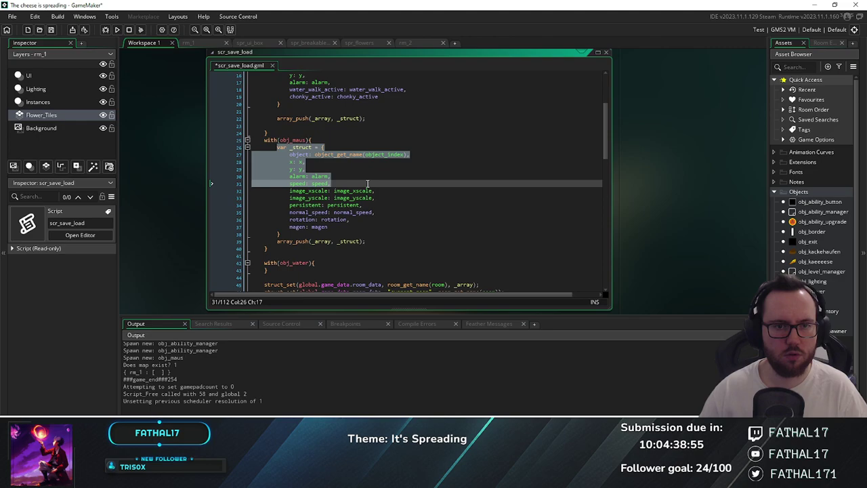
drag(369, 183, 345, 183)
key(ctrl+c)
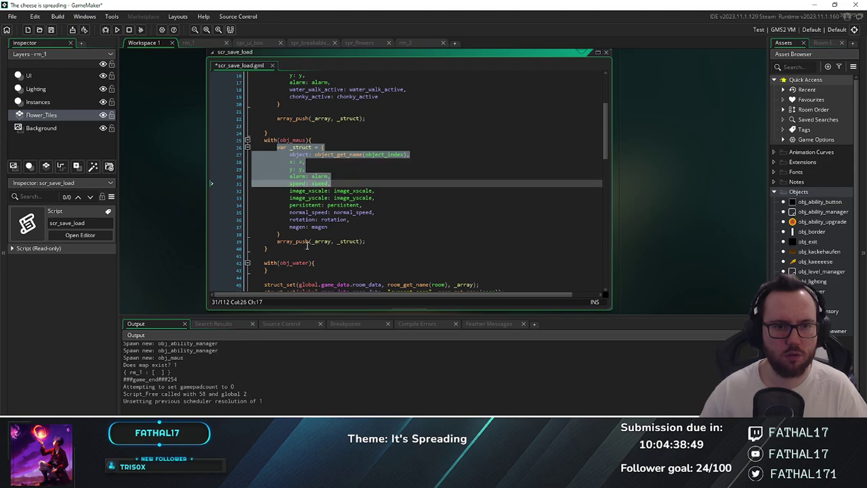
click(322, 264)
key(Return)
key(ctrl+v)
scroll(355, 179, down, 3)
Add a direction: direction field to the obj_water struct and close the struct with a brace
key(Return)
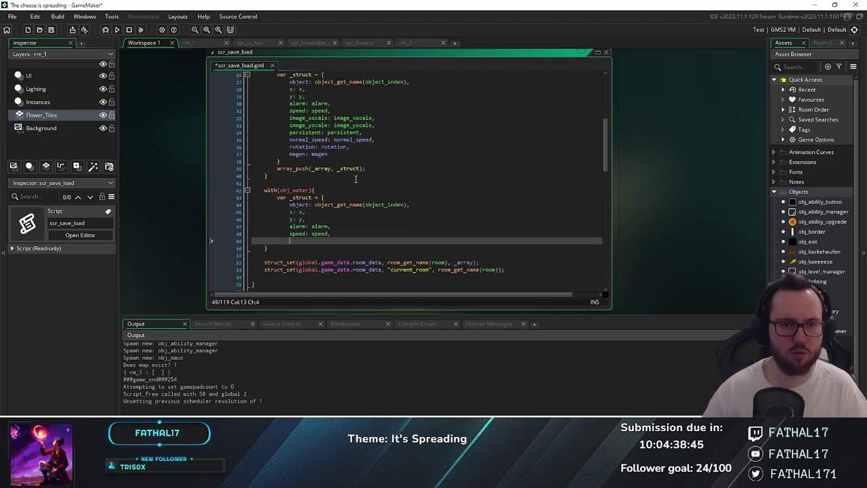
text(direc)
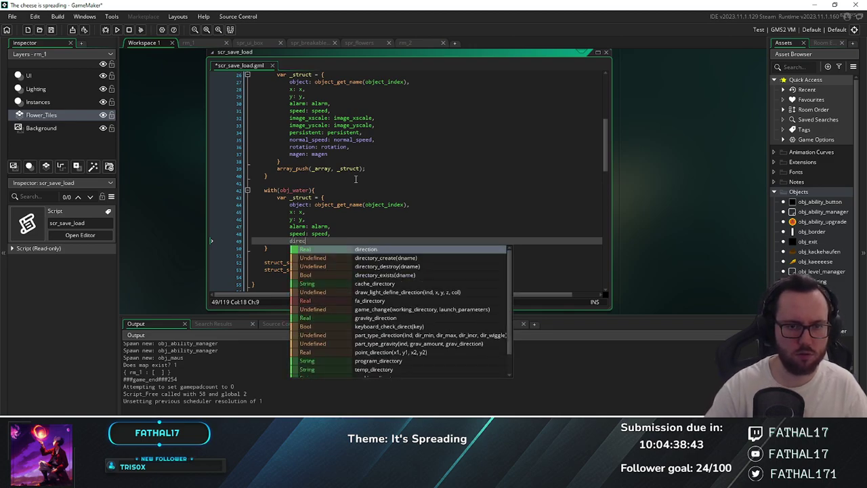
key(Return)
text(: di)
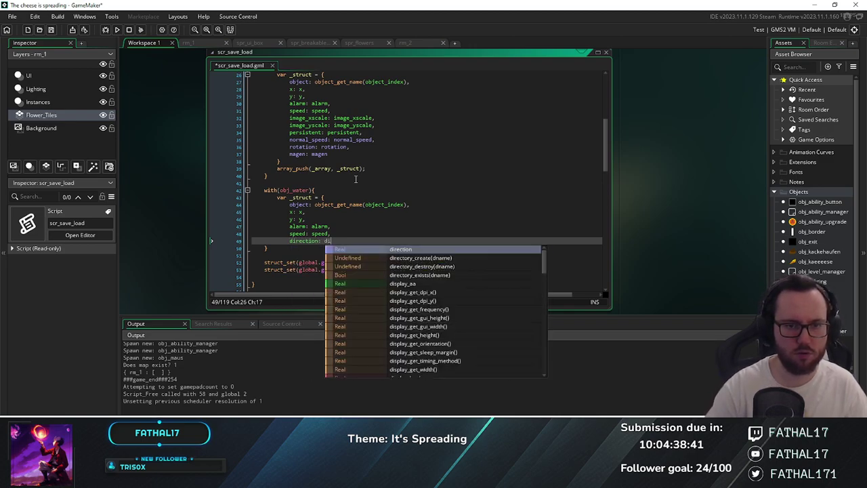
text(rection,)
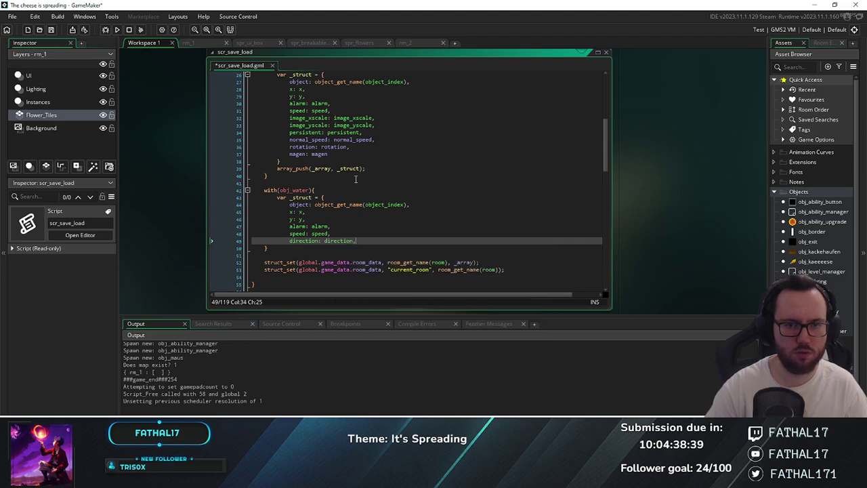
key(Return)
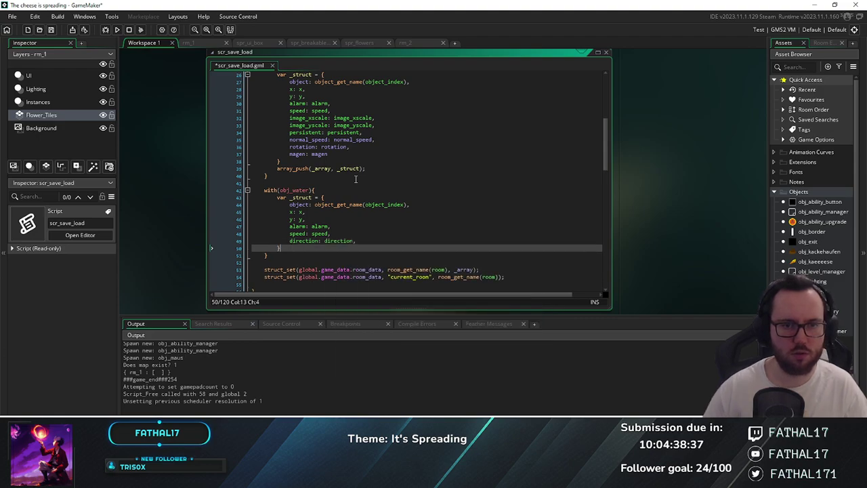
Copy the array_push(_array, _struct); line from the obj_maus block to below the obj_water struct
scroll(351, 177, up, 2)
drag(274, 205, 366, 205)
scroll(343, 247, down, 2)
key(ctrl+c)
click(343, 248)
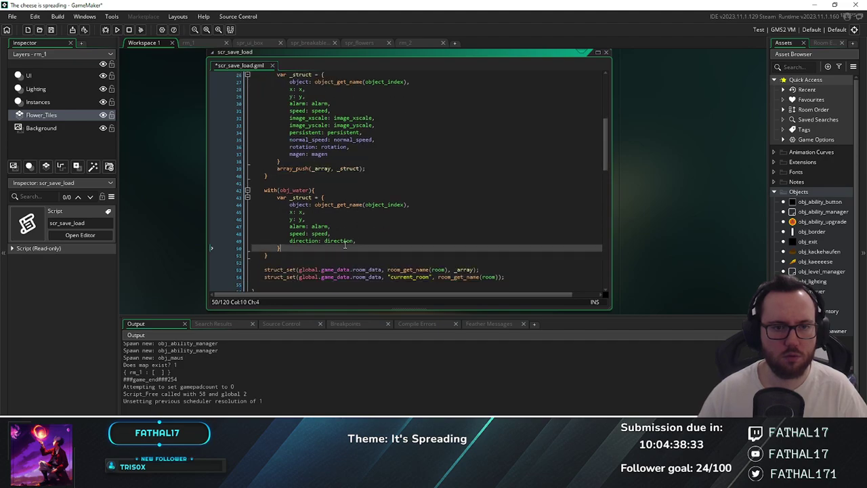
key(Return)
key(ctrl+v)
Add instance_destroy(obj_water); below the obj_ability_manager destroy line in load_room
scroll(366, 231, down, 5)
scroll(366, 230, up, 2)
scroll(366, 231, down, 7)
scroll(366, 229, up, 4)
scroll(365, 229, down, 10)
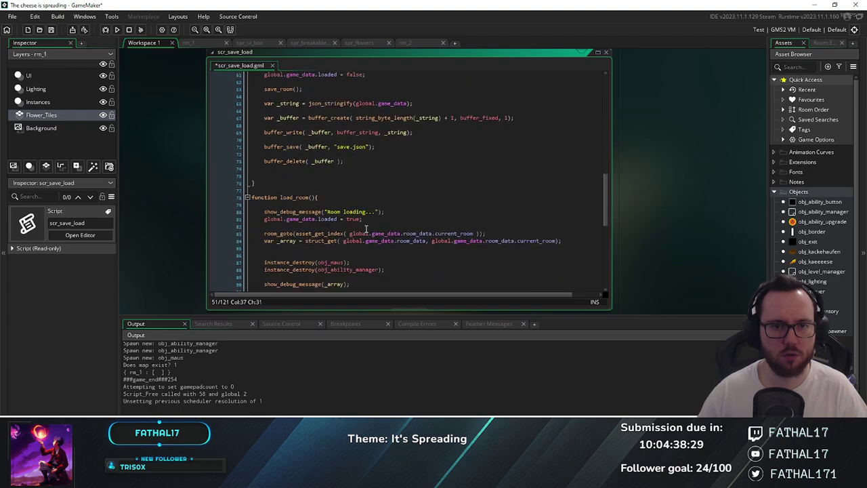
click(408, 201)
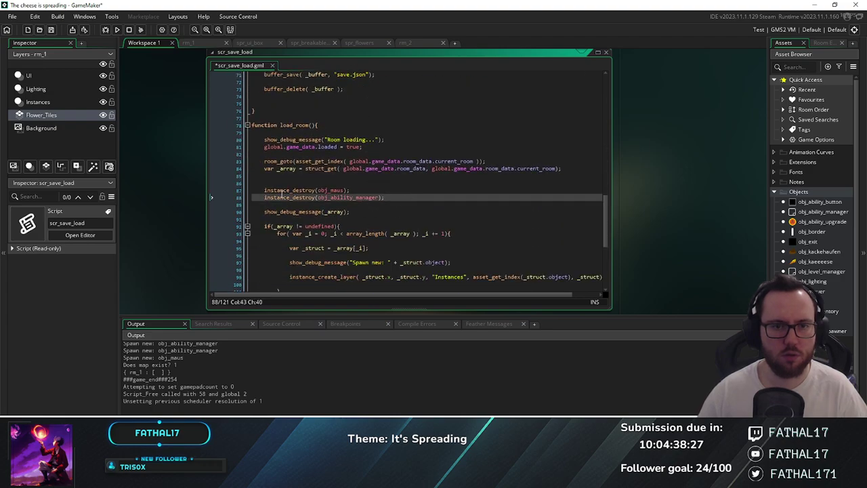
mouse_move(264, 191)
mouse_down()
mouse_move(400, 197)
mouse_move(264, 191)
mouse_up()
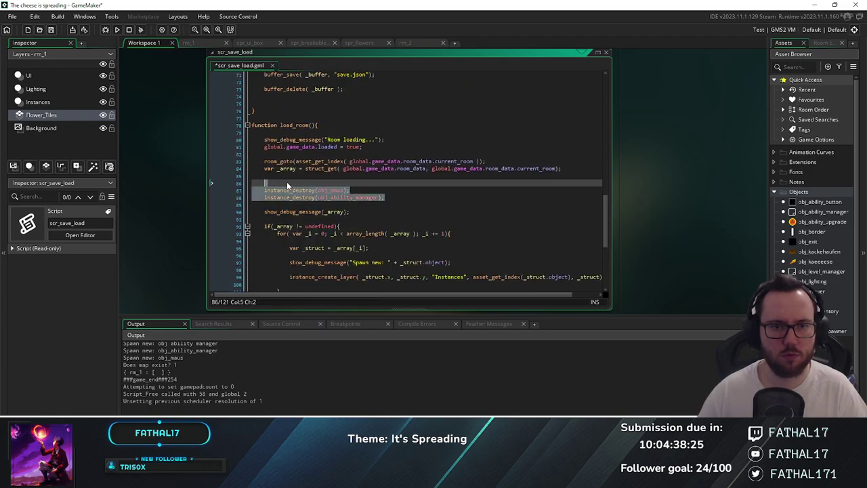
click(401, 197)
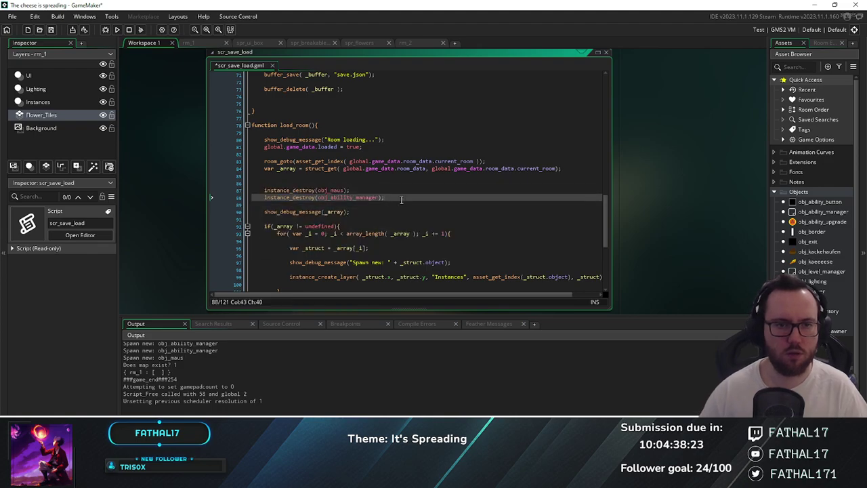
key(Return)
text(instanc)
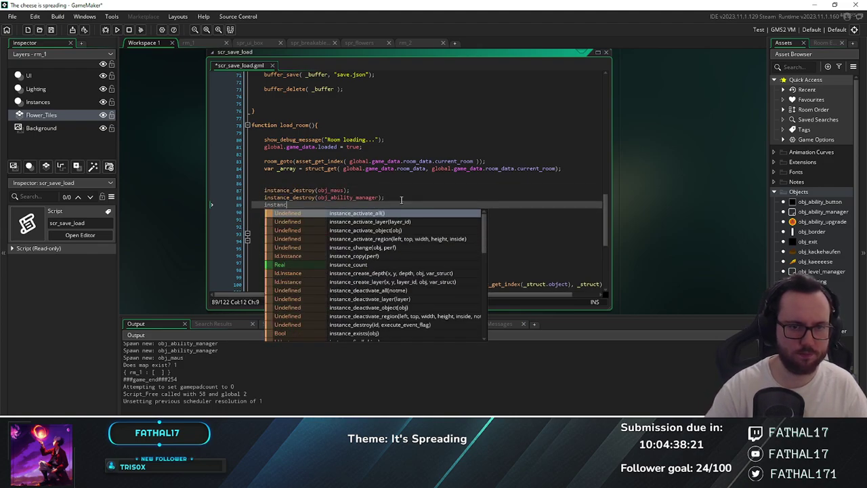
text(e_destr)
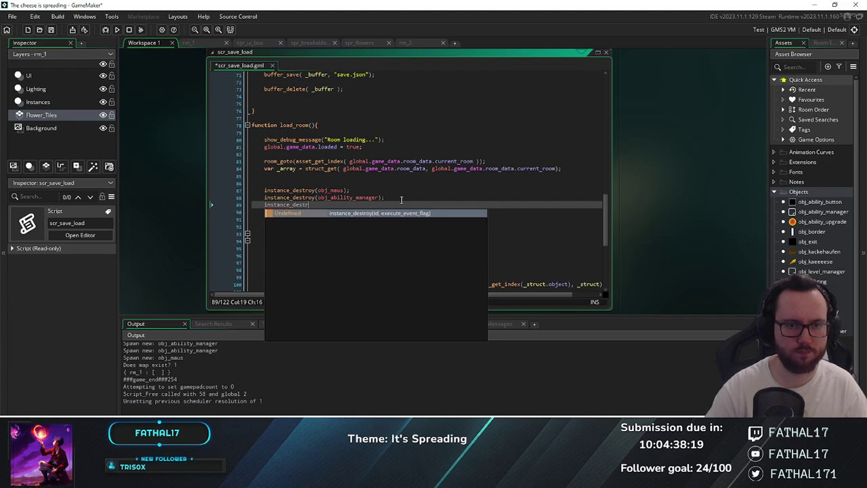
text(oy(obj)
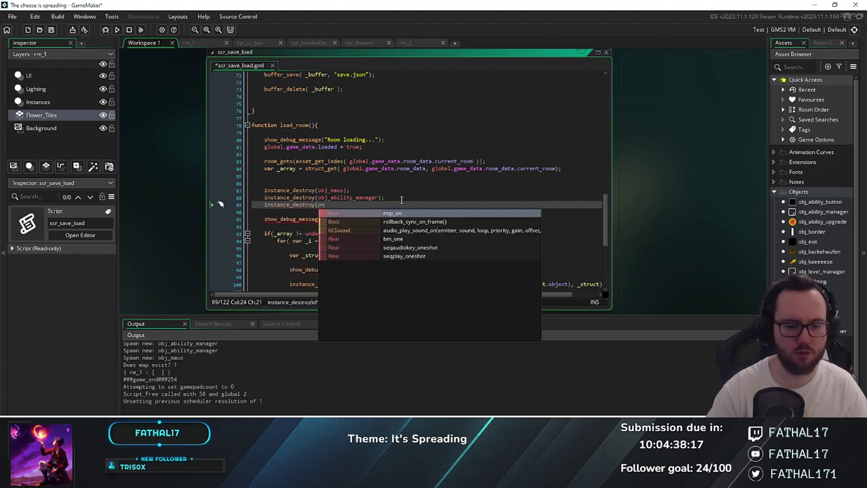
text(_w)
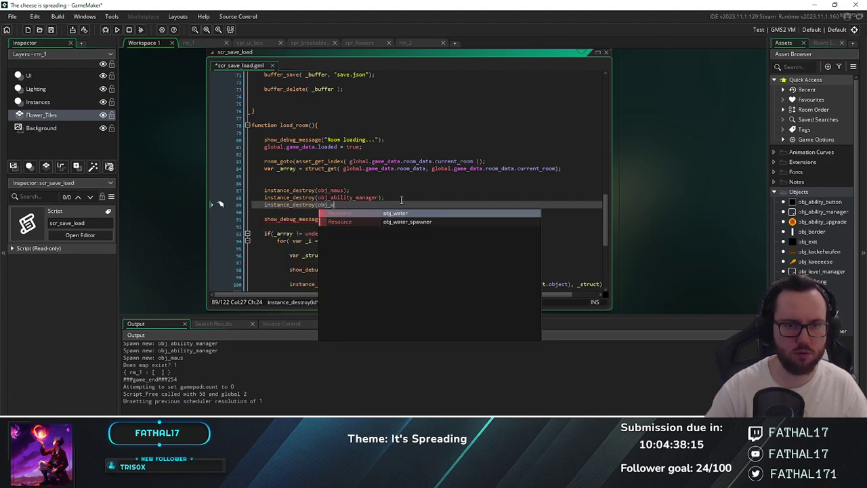
text(ater))
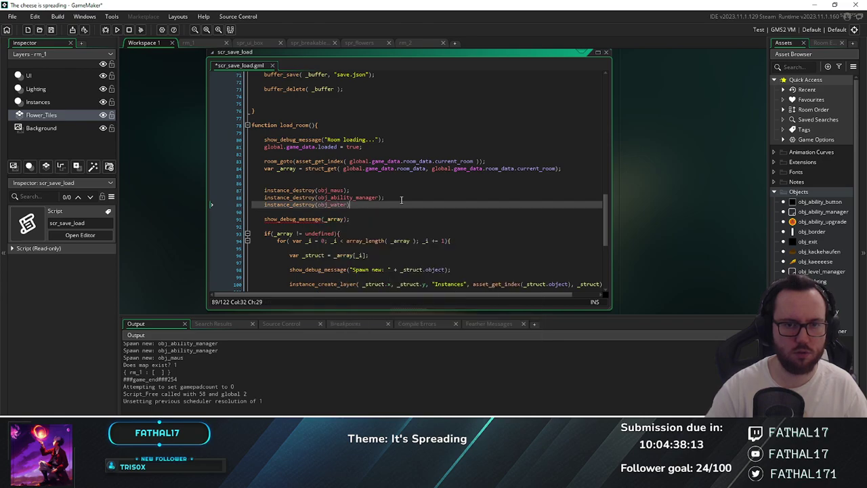
Save the script and run the game to test restoring the water instances, closing the game window when done
key(ctrl+s)
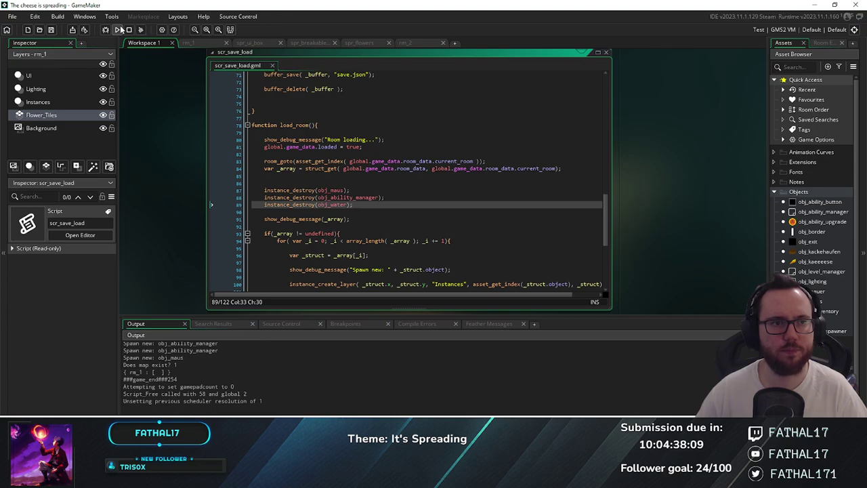
key(F5)
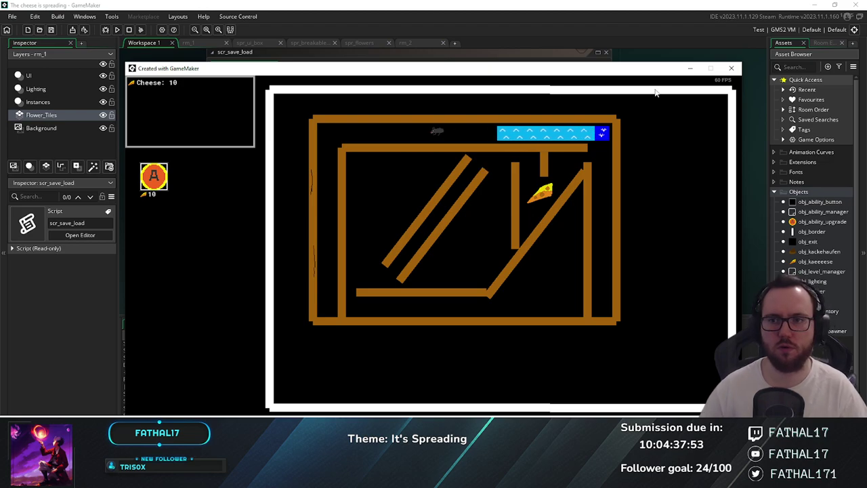
click(732, 68)
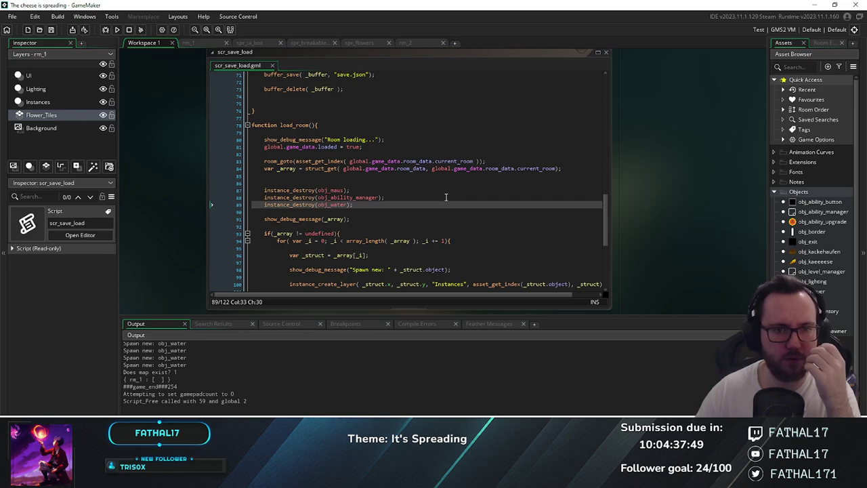
Review the save_room structs for obj_ability_manager, obj_maus and obj_water, and the instance_destroy calls and spawning loop in load_room
scroll(446, 197, down, 3)
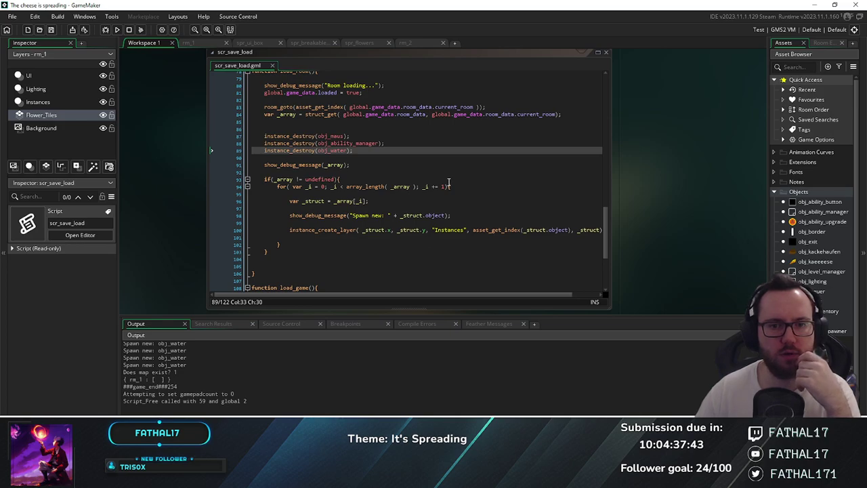
scroll(448, 183, up, 12)
scroll(449, 182, up, 9)
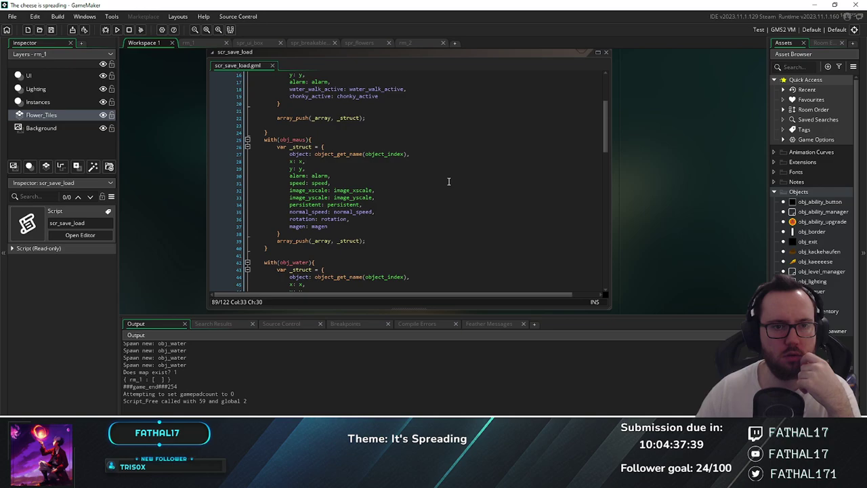
click(333, 168)
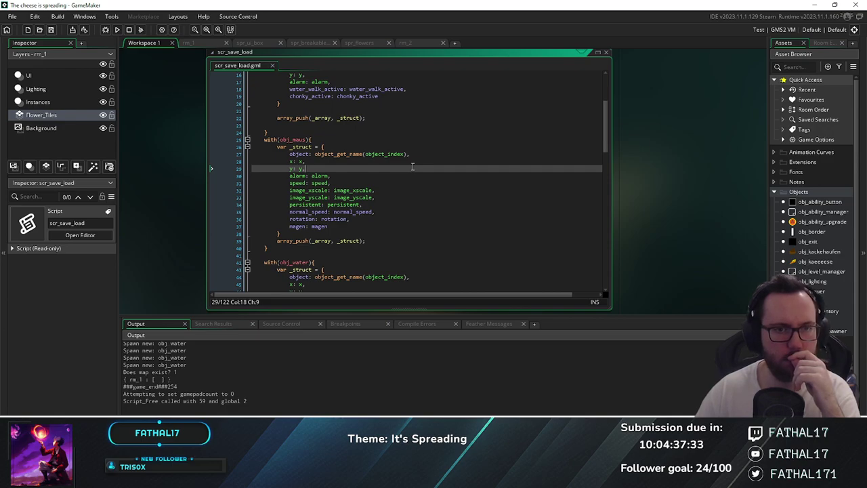
scroll(450, 171, up, 3)
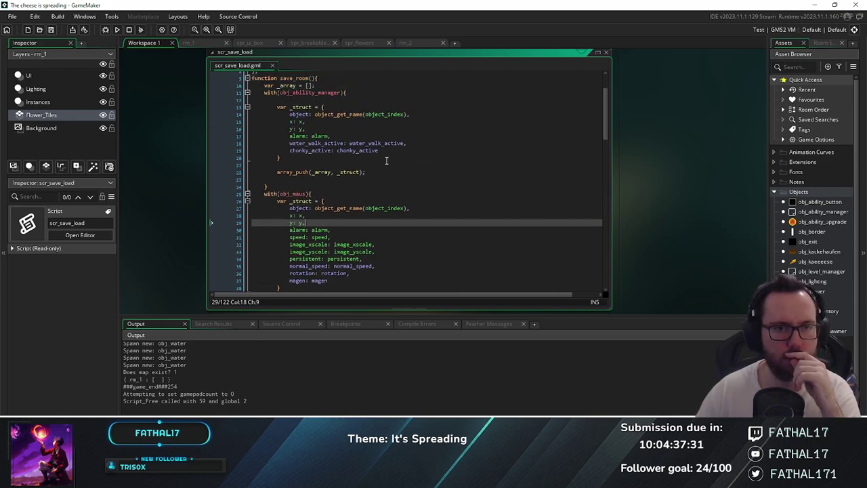
scroll(324, 186, down, 4)
click(300, 226)
double_click(301, 226)
scroll(322, 212, down, 2)
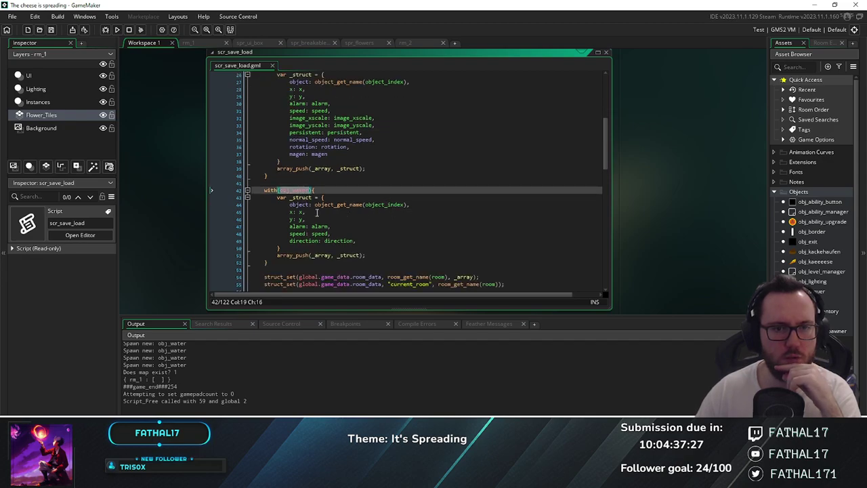
drag(295, 225, 357, 243)
click(377, 240)
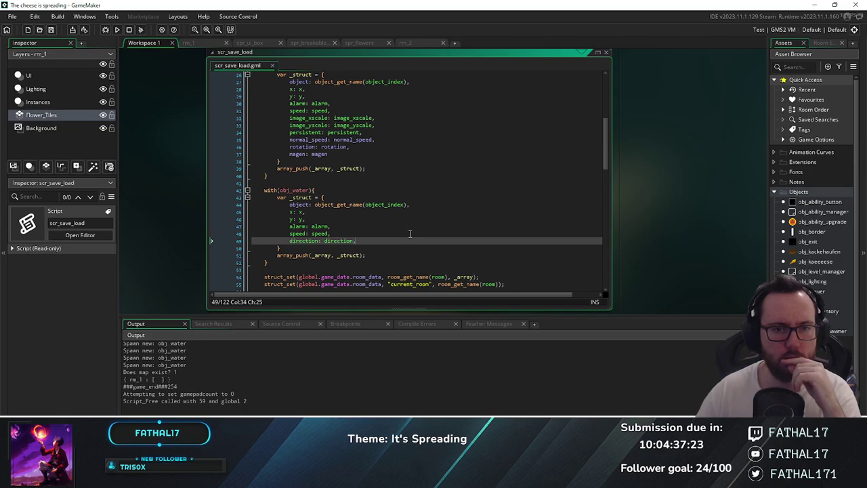
scroll(461, 200, down, 6)
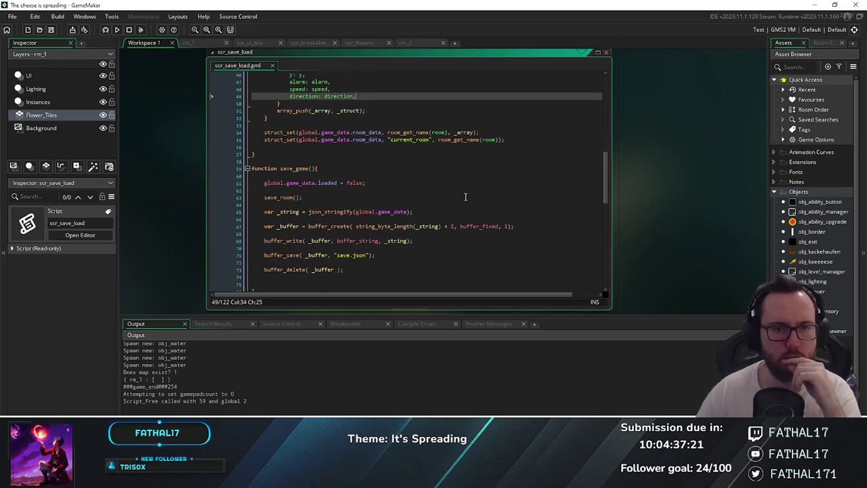
scroll(466, 197, down, 8)
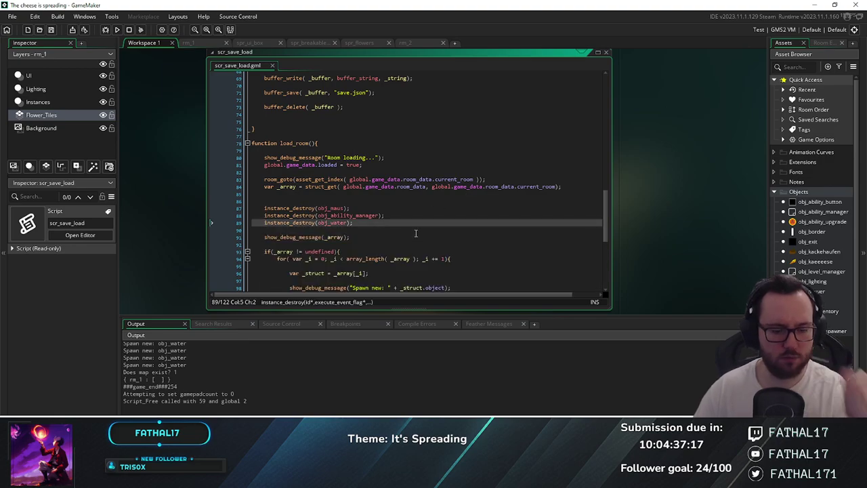
Comment out the instance_destroy(obj_water) line in load_room, test-run the game and close its window
text(//)
key(F5)
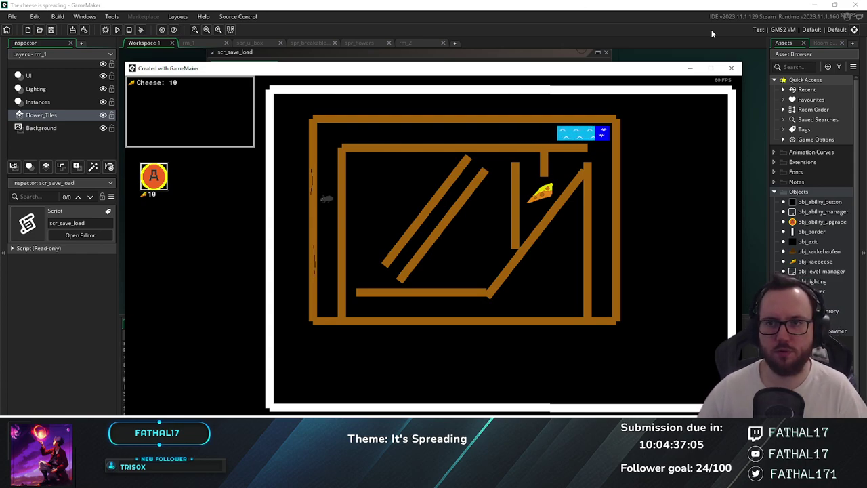
click(731, 68)
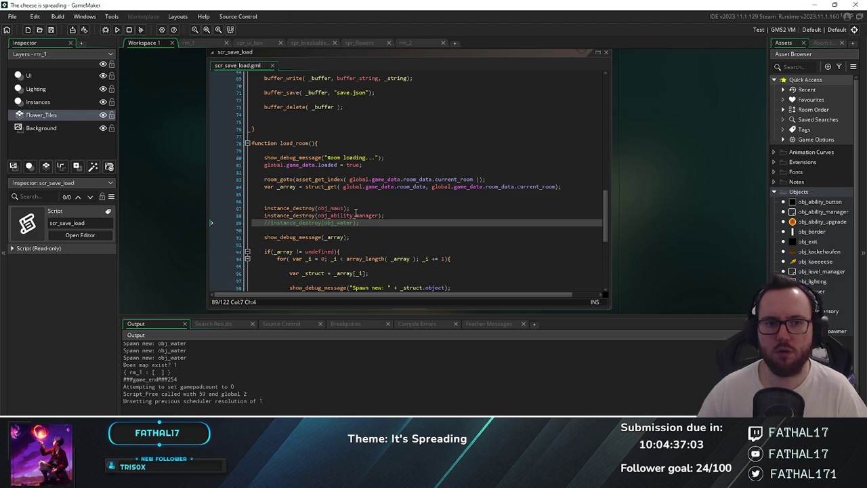
Examine the load_room instance-spawning loop and compare it with the obj_water spawn messages in the output log
scroll(383, 194, down, 2)
scroll(384, 194, up, 5)
scroll(383, 195, down, 5)
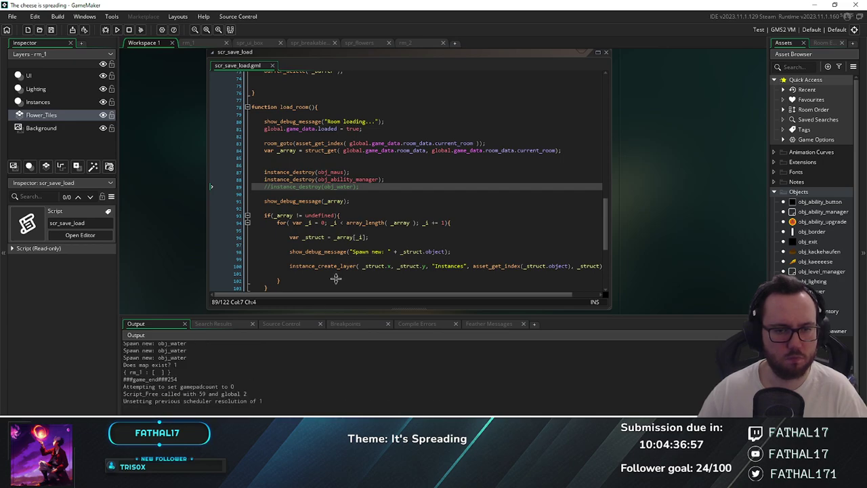
scroll(382, 206, down, 5)
scroll(382, 206, up, 2)
scroll(248, 395, up, 2)
drag(191, 394, 127, 375)
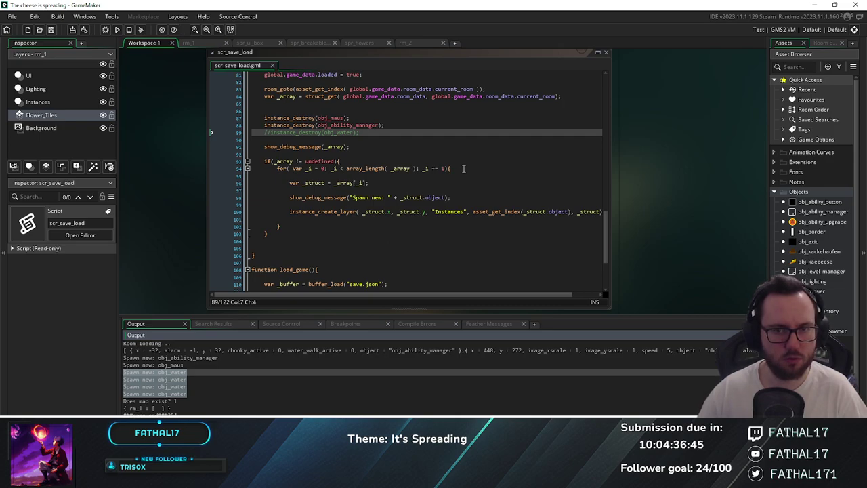
click(458, 296)
drag(458, 296, 423, 295)
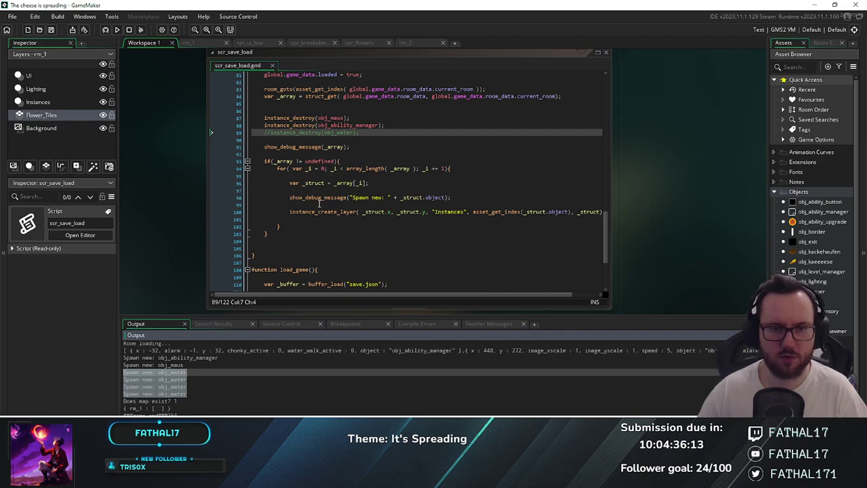
Examine the struct saved for obj_water in scr_save_load, especially its alarm, speed and direction entries
click(393, 184)
scroll(425, 200, up, 4)
scroll(425, 200, up, 12)
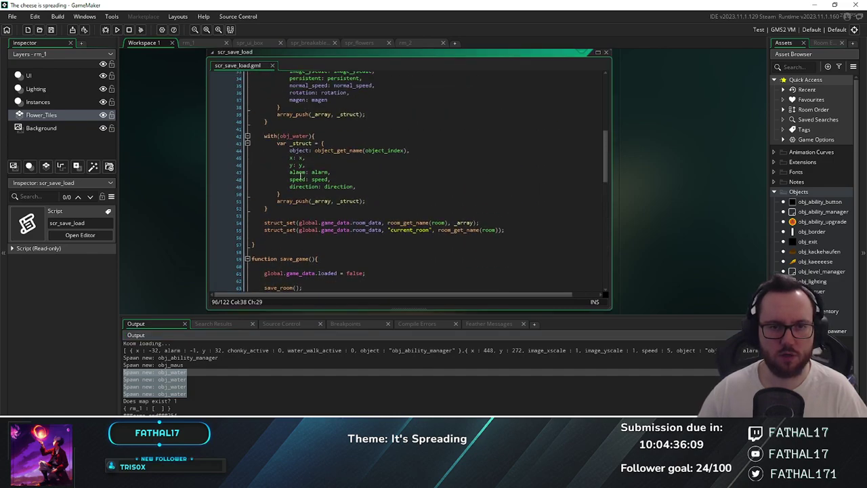
click(299, 173)
double_click(320, 172)
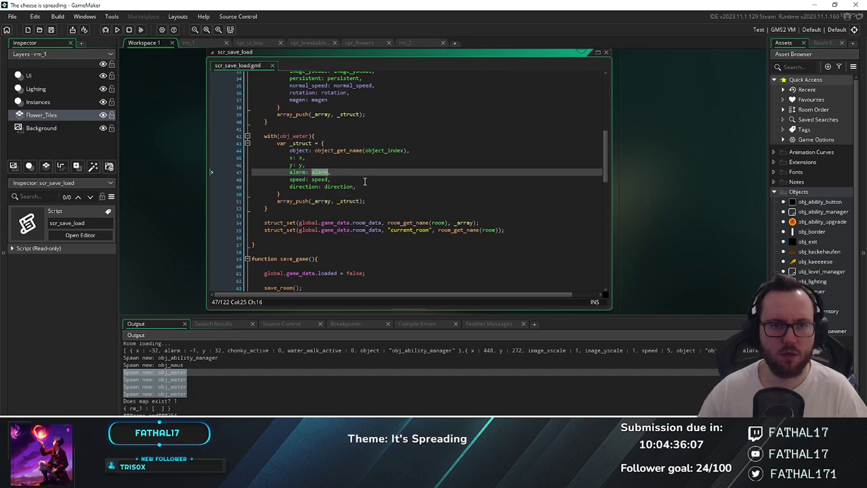
scroll(365, 182, up, 3)
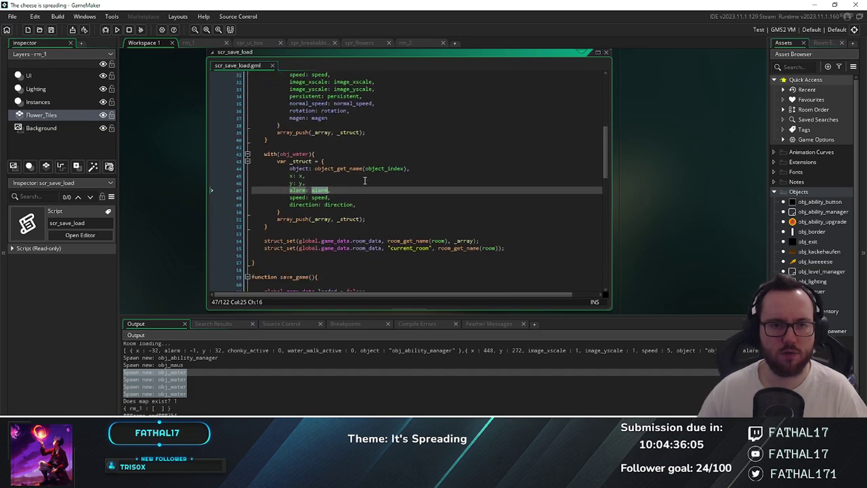
scroll(365, 180, down, 3)
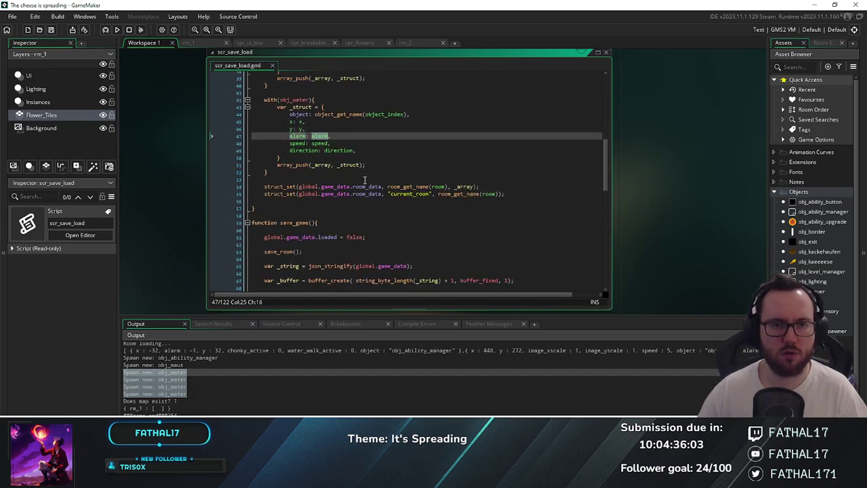
click(375, 138)
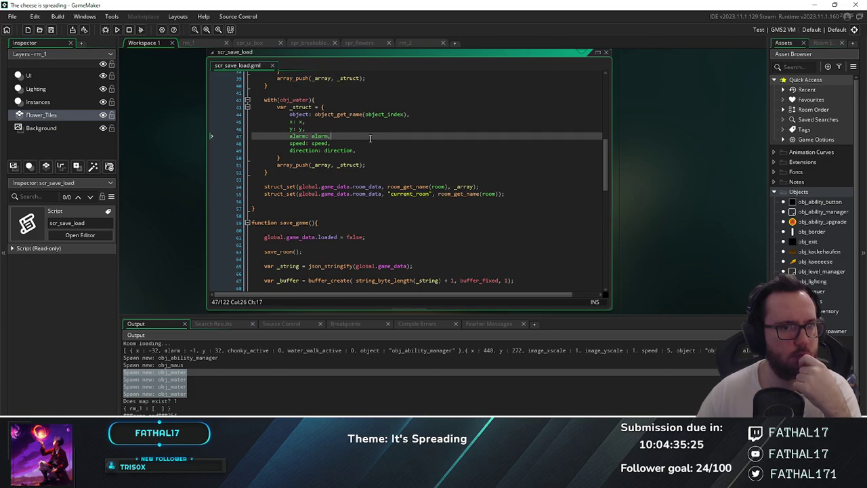
Open the obj_water object and display its variable definitions
click(823, 321)
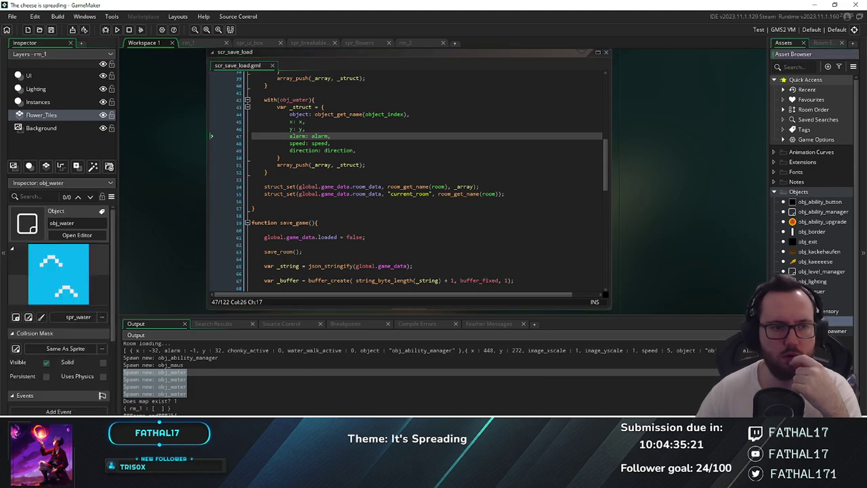
double_click(824, 321)
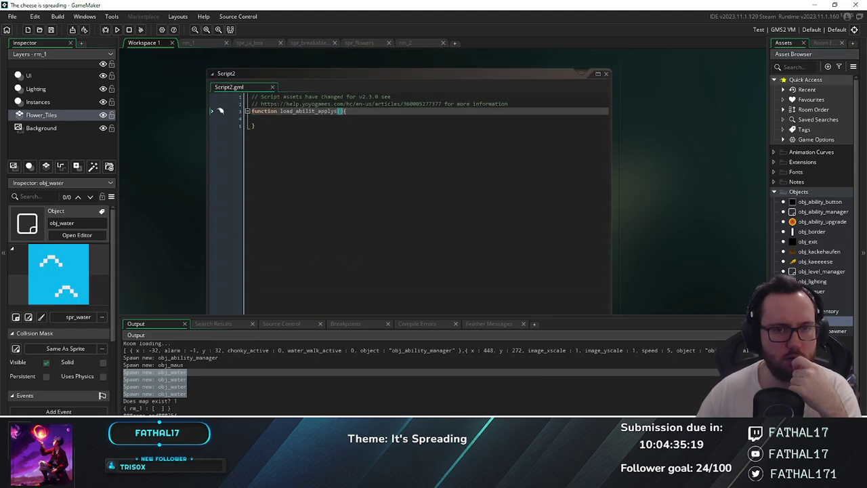
click(379, 93)
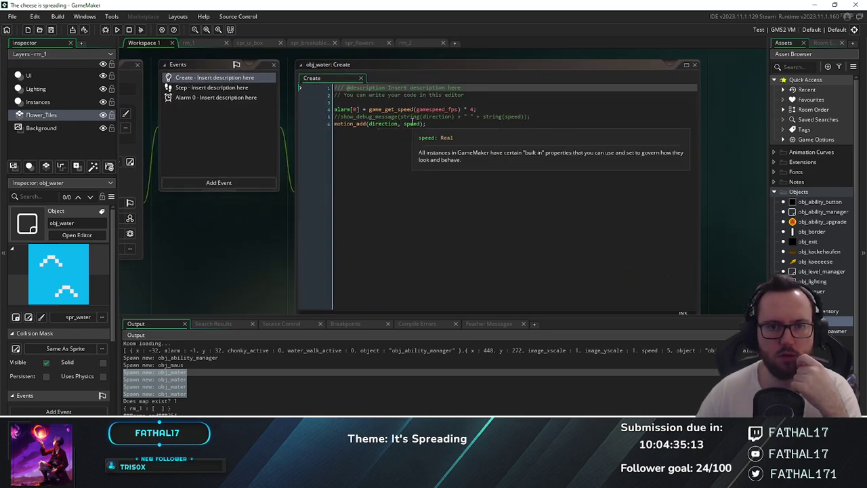
scroll(304, 226, up, 1)
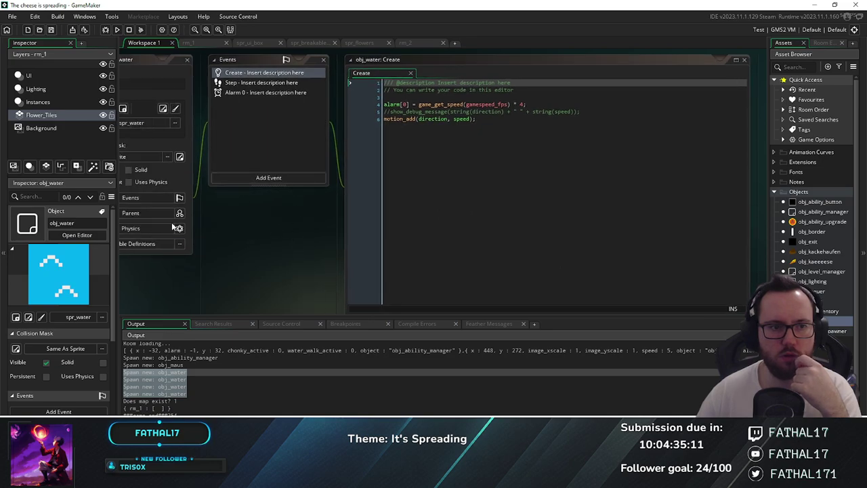
click(144, 244)
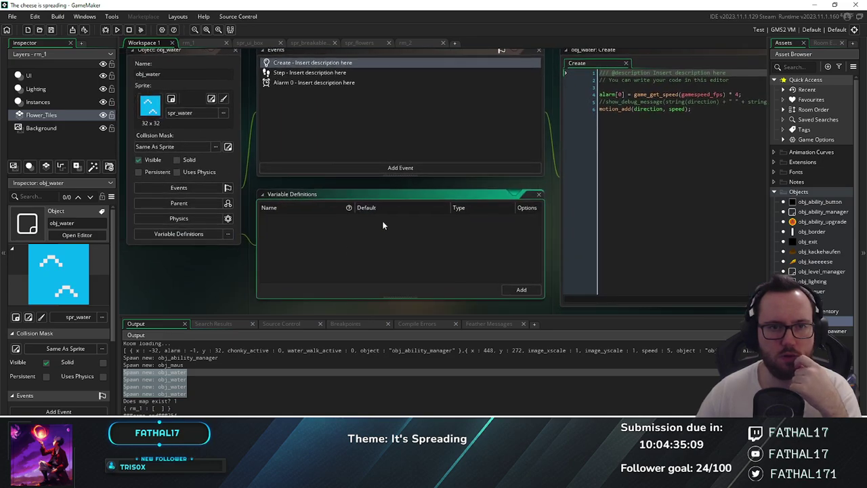
Review the code of obj_water's Step, Alarm 0 and Create events, including the motion_add call
middle_drag(463, 177, 331, 197)
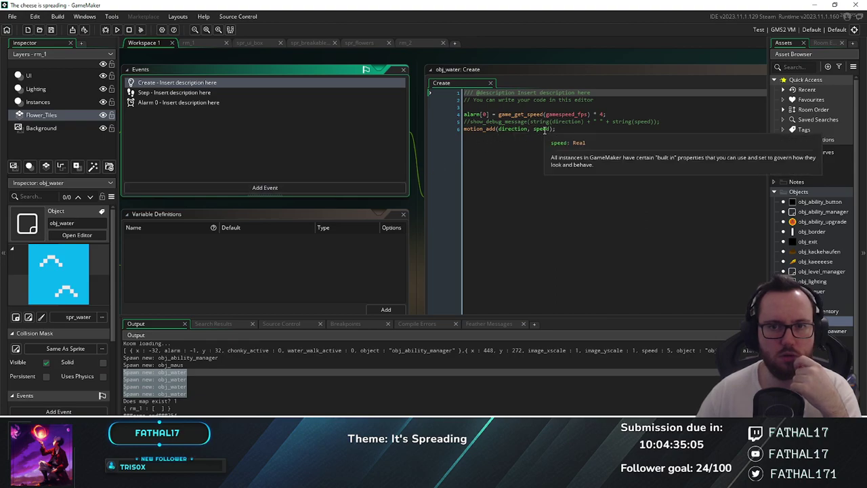
click(173, 94)
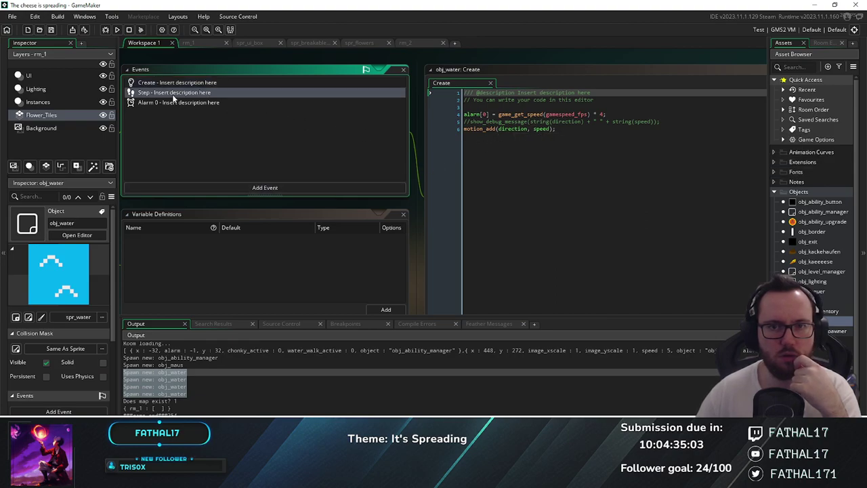
click(171, 103)
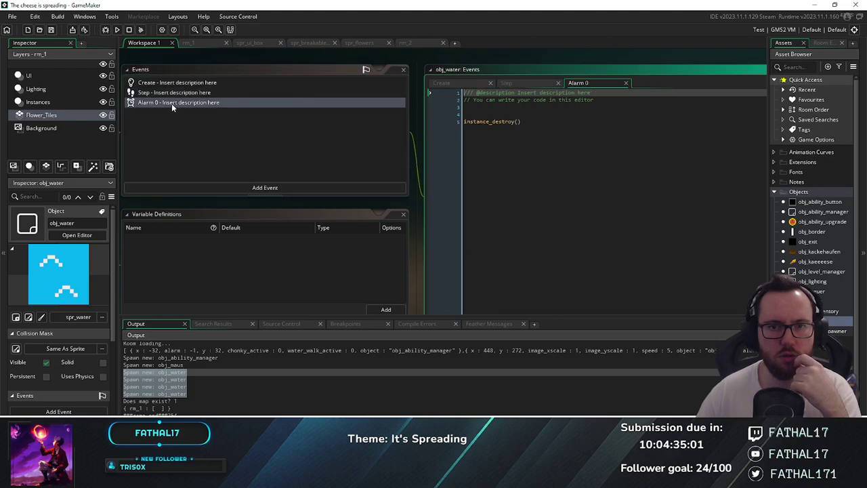
click(192, 82)
mouse_move(519, 130)
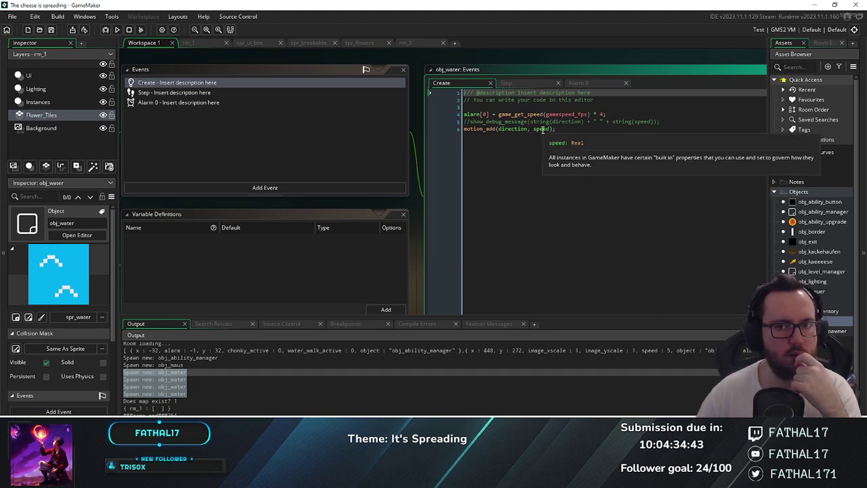
Add a variable definition named direction to obj_water and set its type to Integer
middle_drag(288, 198, 365, 180)
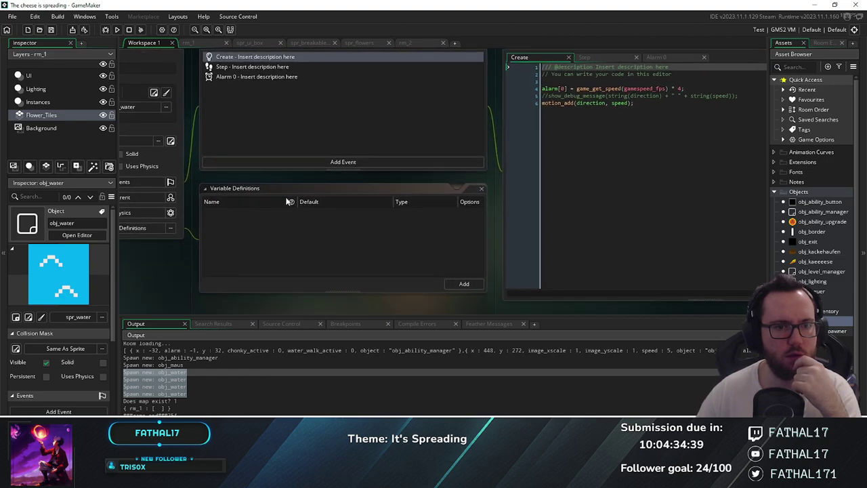
mouse_move(292, 204)
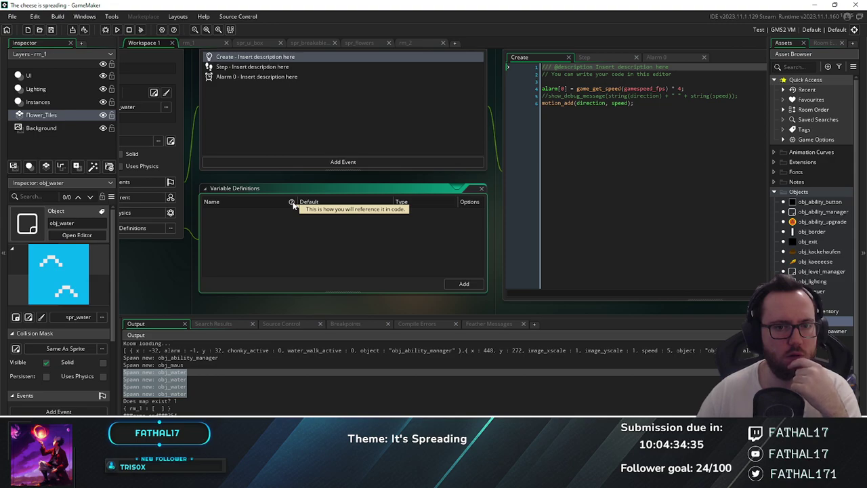
mouse_move(590, 105)
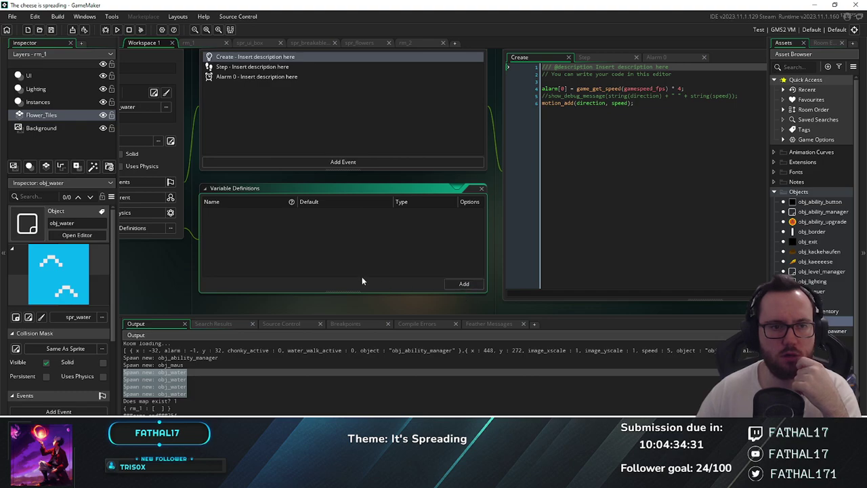
middle_drag(148, 285, 210, 286)
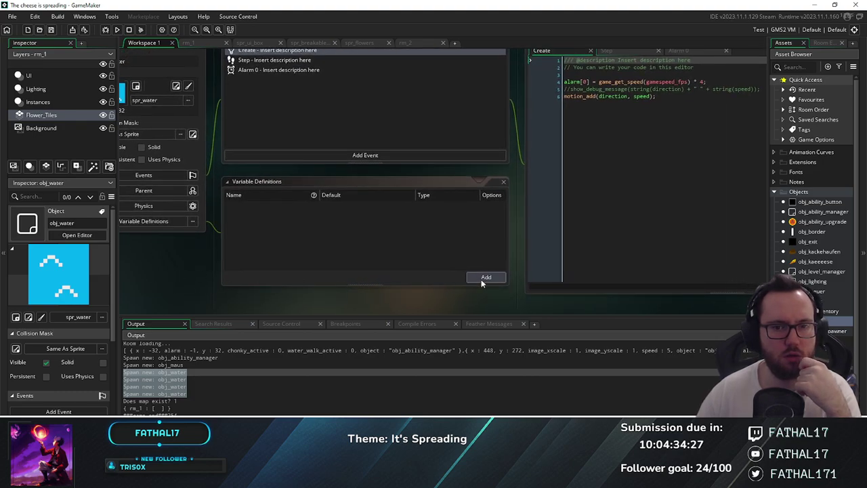
click(486, 278)
text(directio)
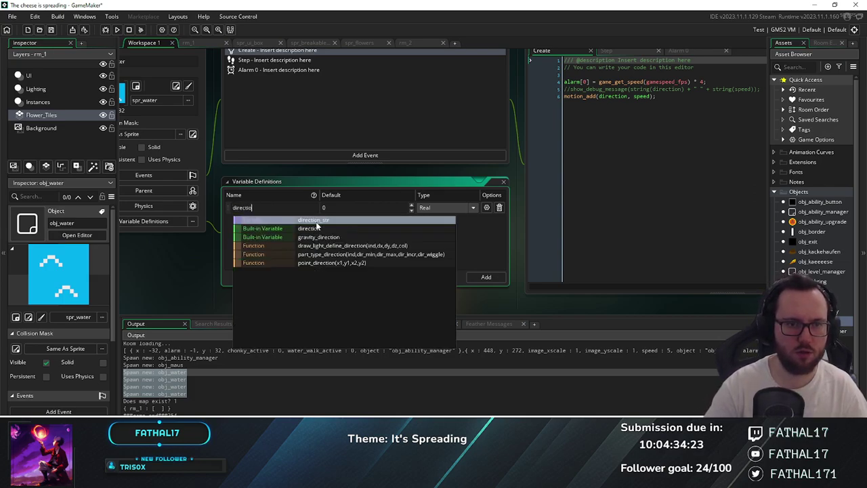
text(n)
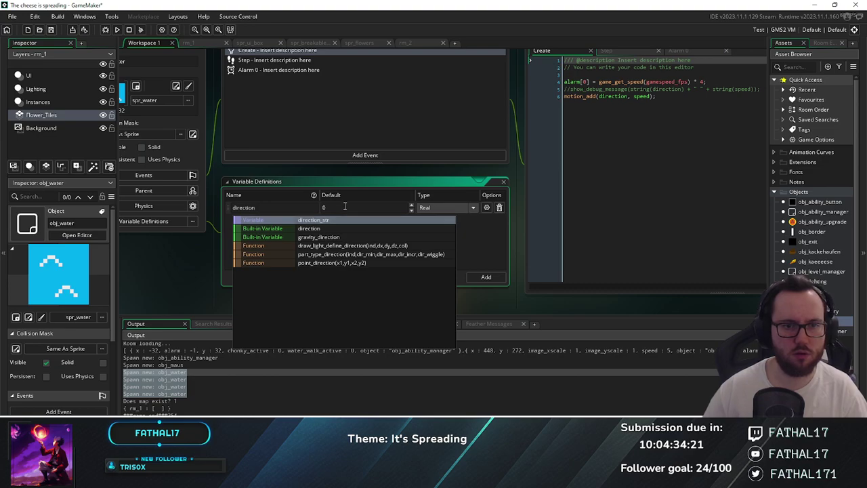
click(345, 206)
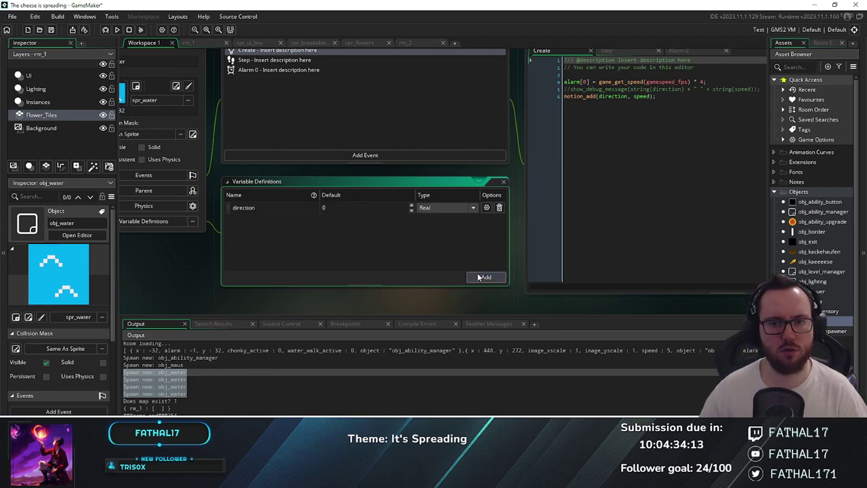
click(469, 208)
click(437, 229)
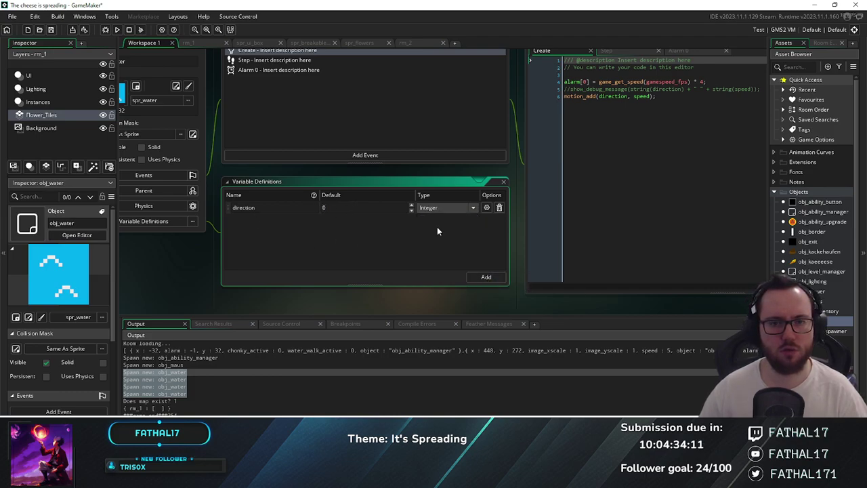
Add a second obj_water variable definition named speed with a default value of 0.5
click(480, 279)
text(s)
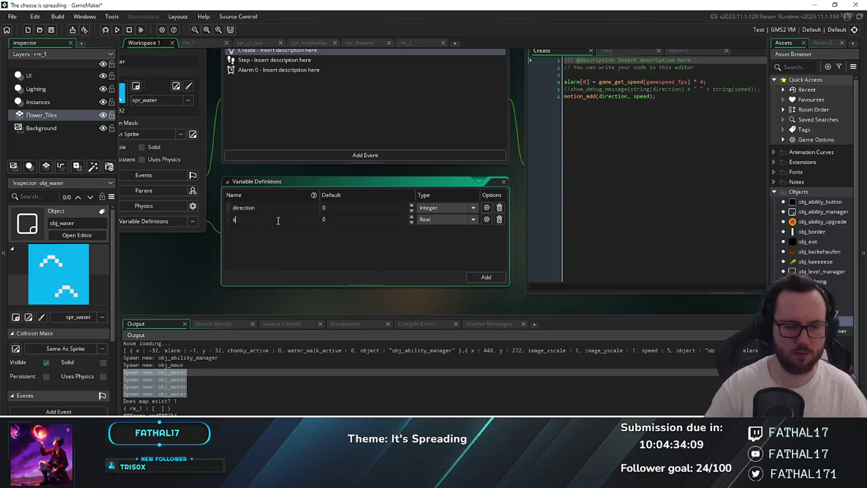
text(peed)
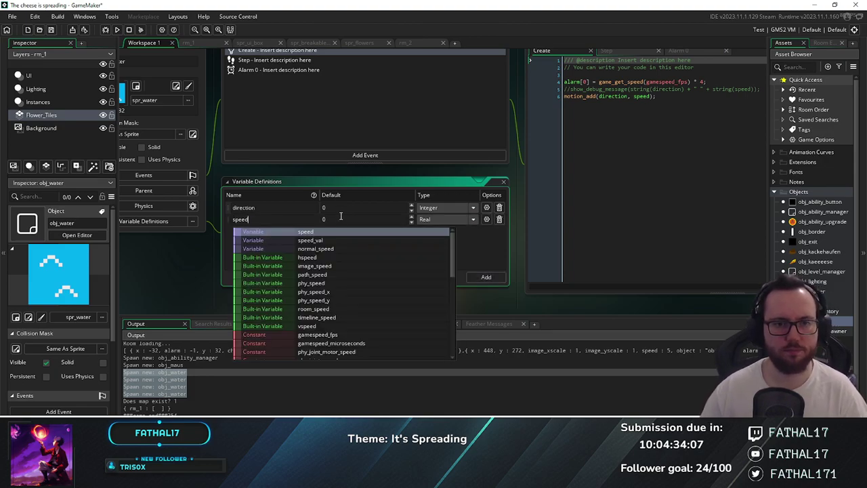
click(365, 216)
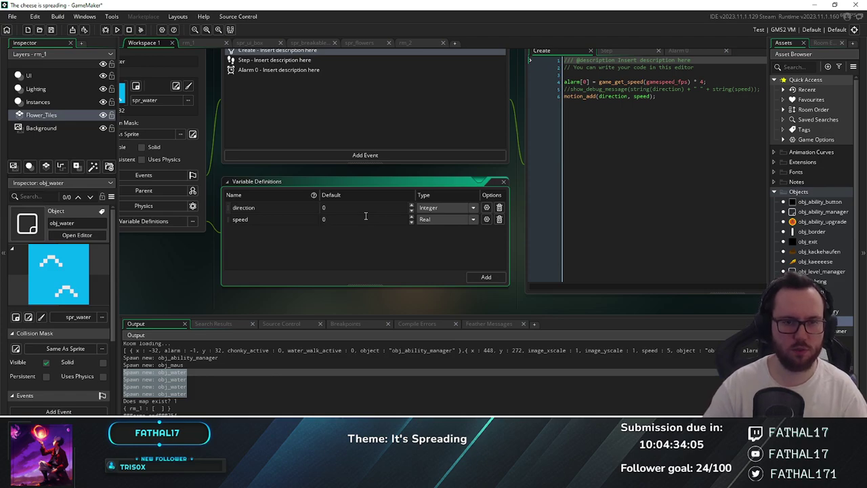
key(BackSpace)
text(0.4)
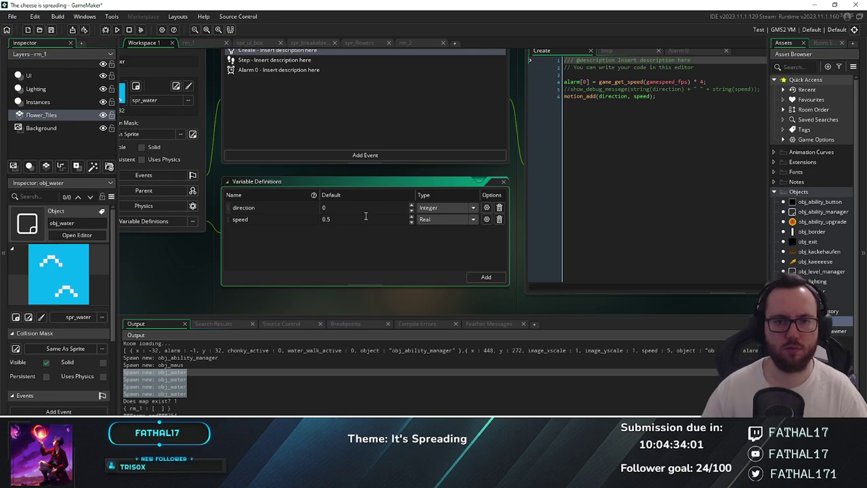
click(366, 293)
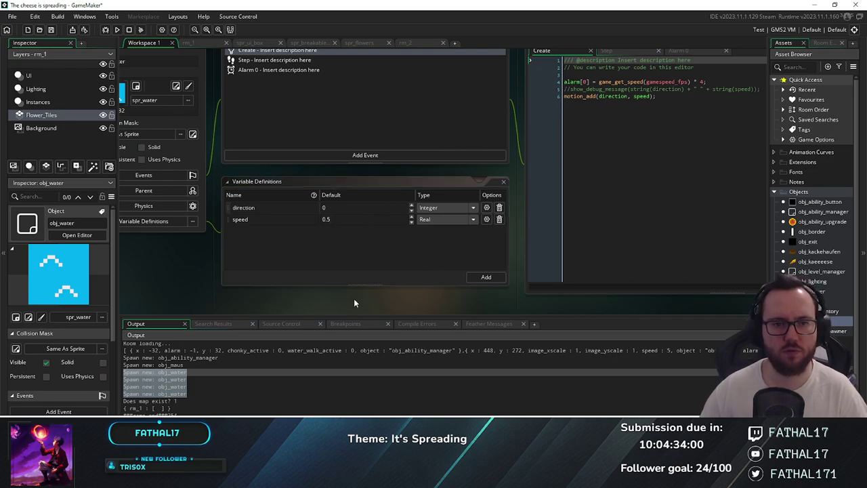
click(342, 209)
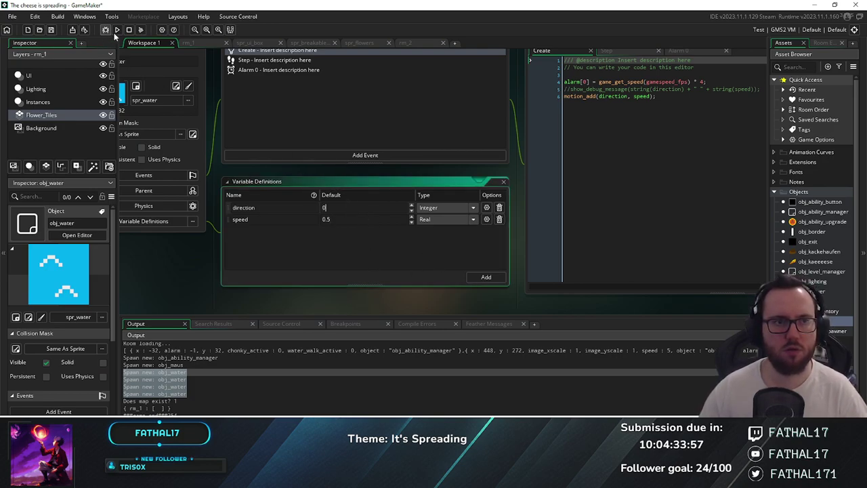
Place obj_water instances on the Instances layer of rm_1, in a row directly beside the dark blue spawner tile
click(202, 42)
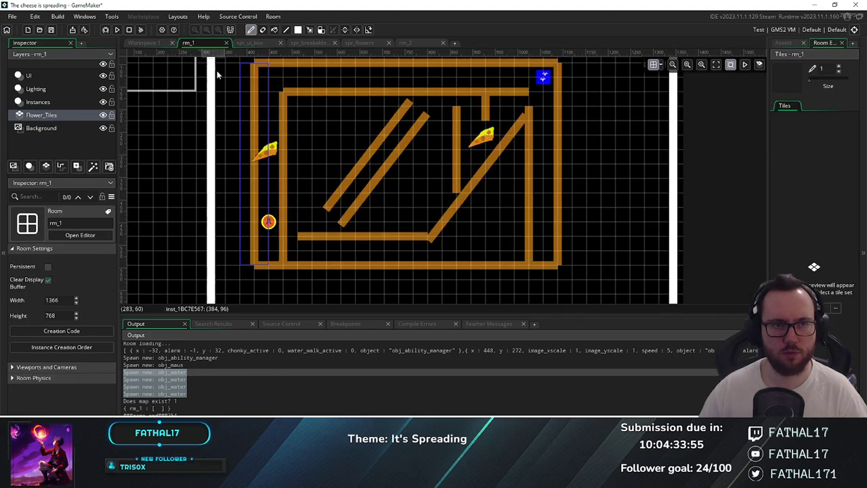
ctrl+scroll(601, 160, up, 2)
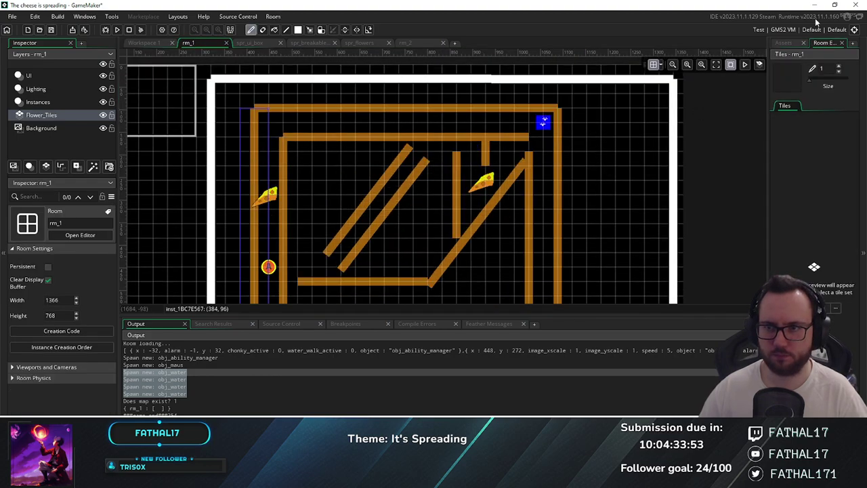
click(786, 43)
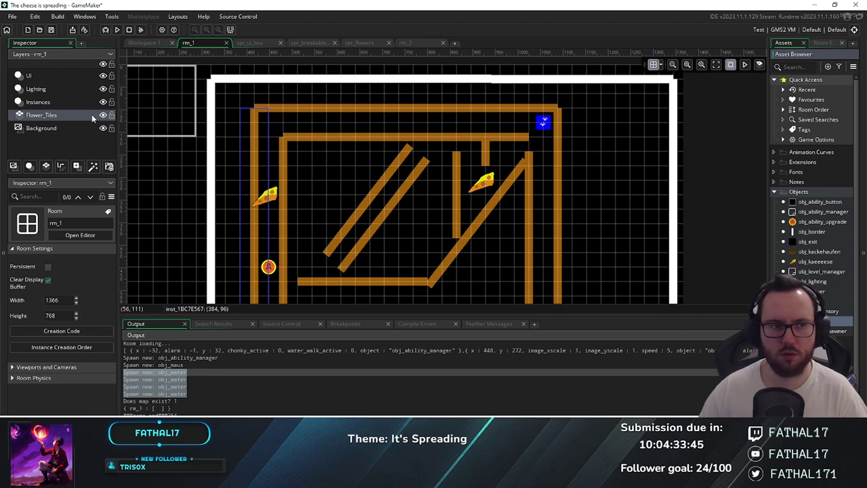
click(40, 102)
drag(787, 332, 515, 123)
drag(833, 321, 505, 133)
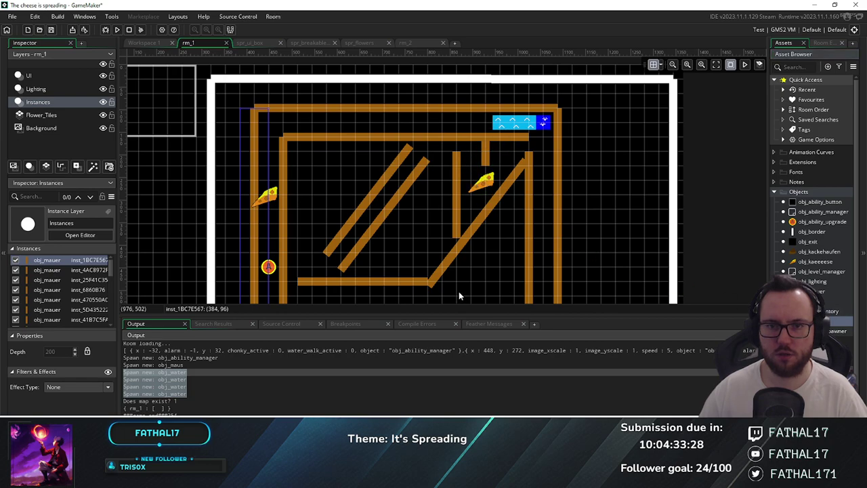
Run the game to check how the placed water instances behave, and close the game window
click(117, 29)
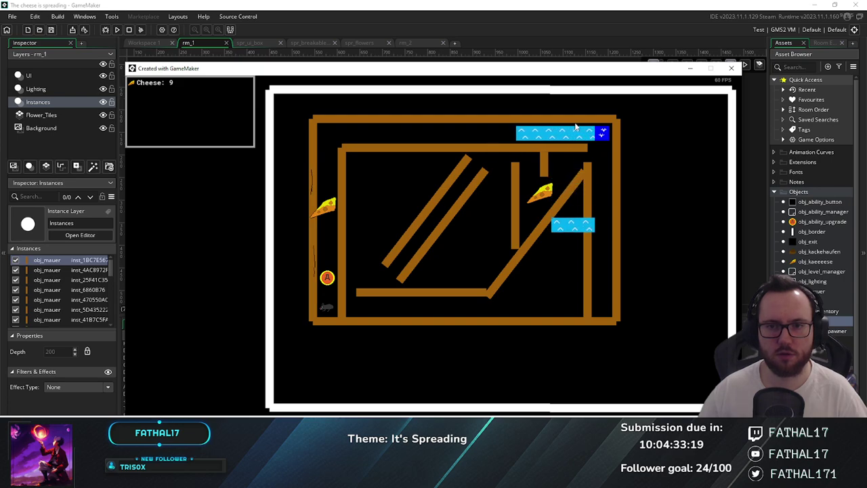
click(731, 68)
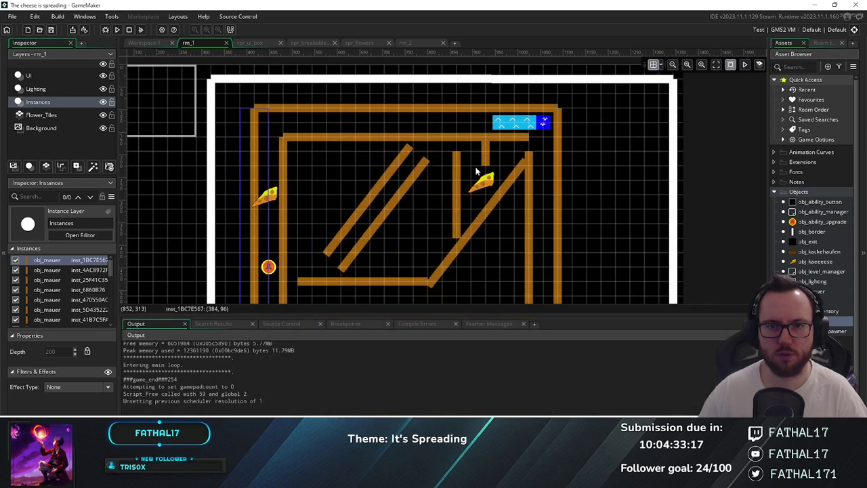
Try rotations of 270 and 180 degrees on the obj_water instance at X 960 and reset its rotation to 0
click(512, 129)
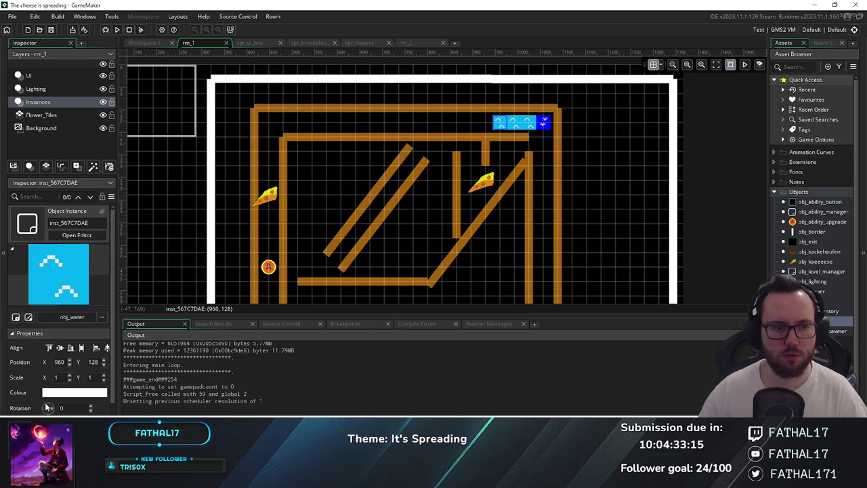
click(75, 407)
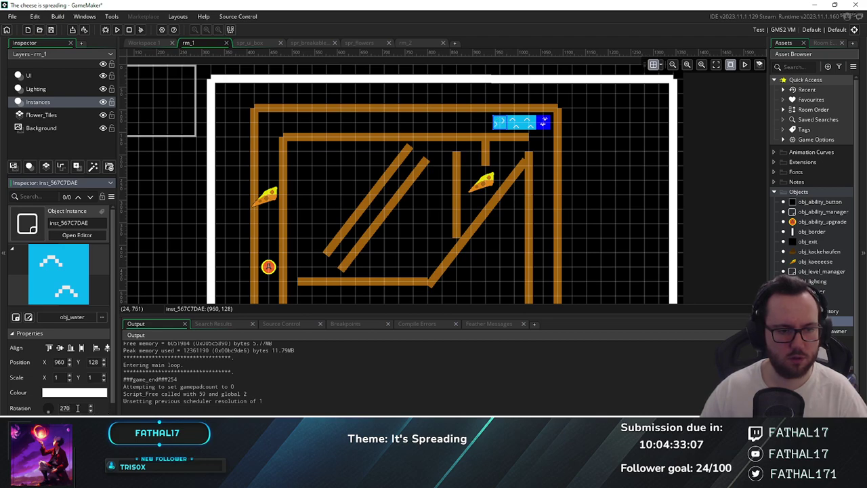
text(18)
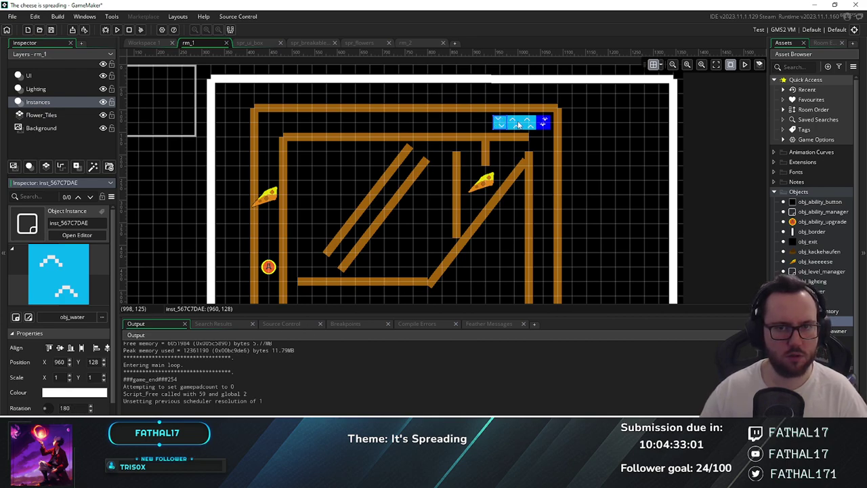
text(0)
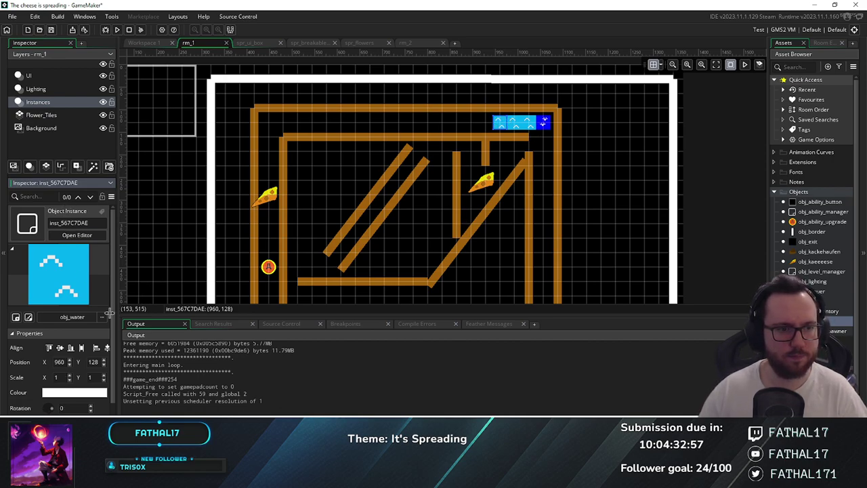
Override the direction variable of the obj_water instance at X 960 with the value 270
double_click(504, 124)
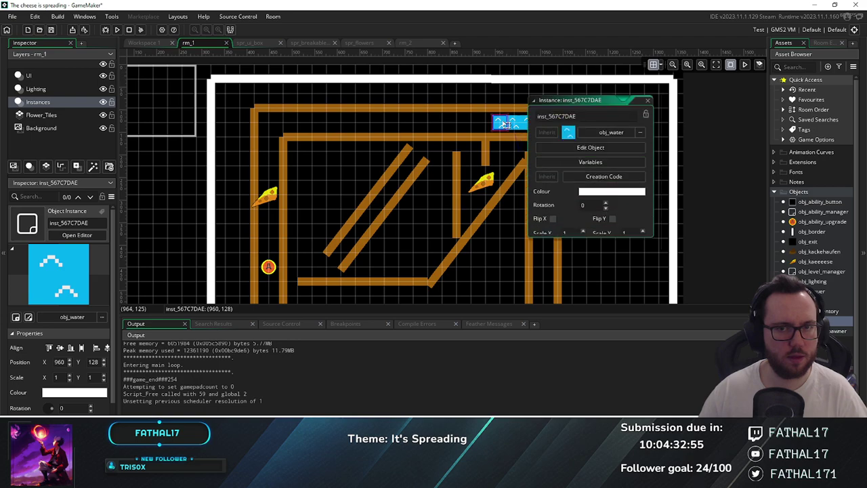
click(590, 162)
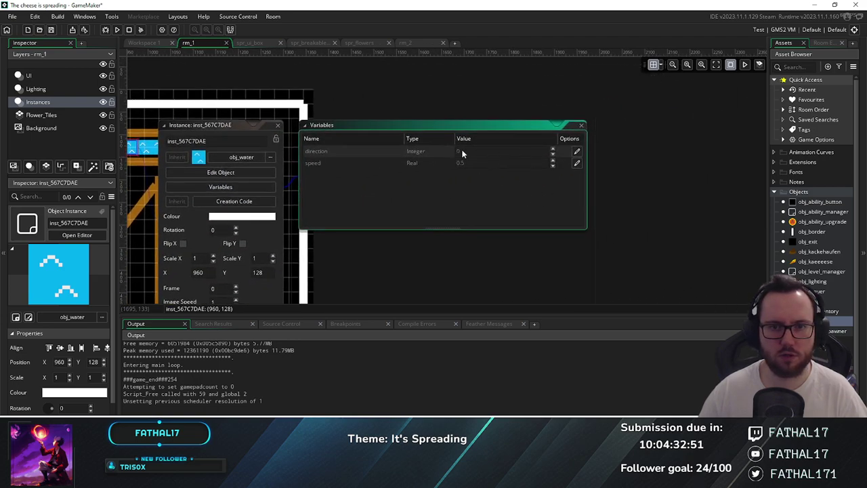
click(484, 152)
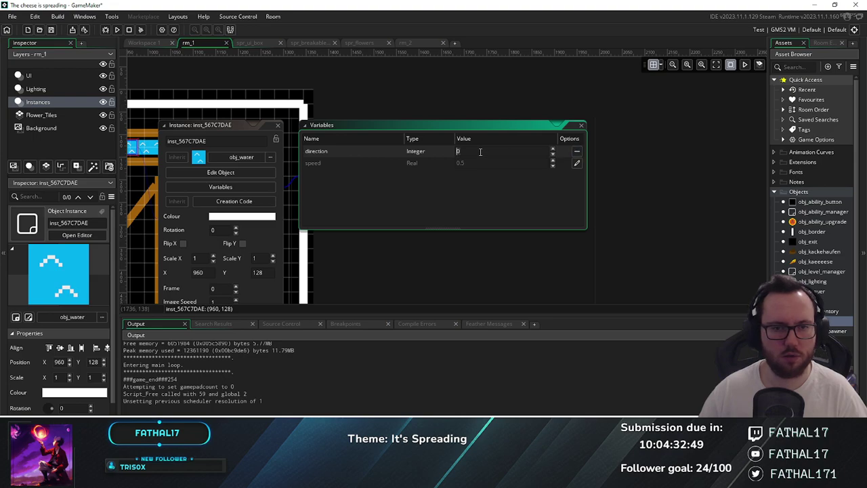
text(27)
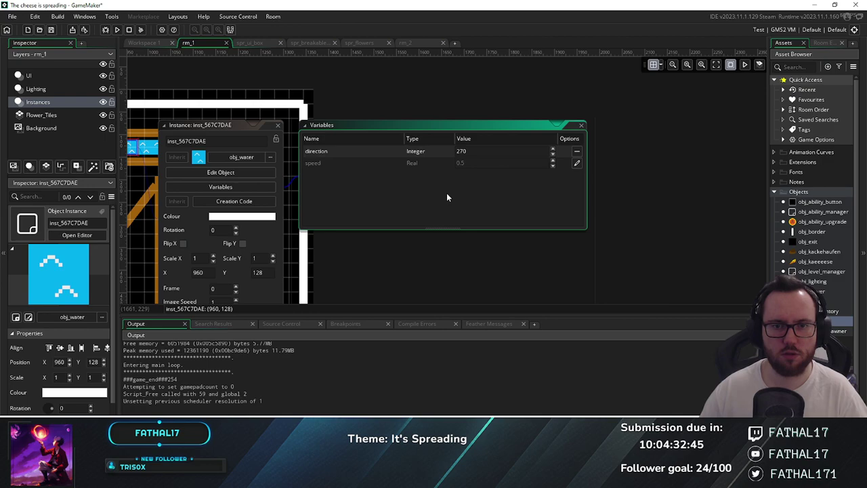
middle_drag(338, 272, 511, 258)
alt+click(335, 132)
double_click(337, 133)
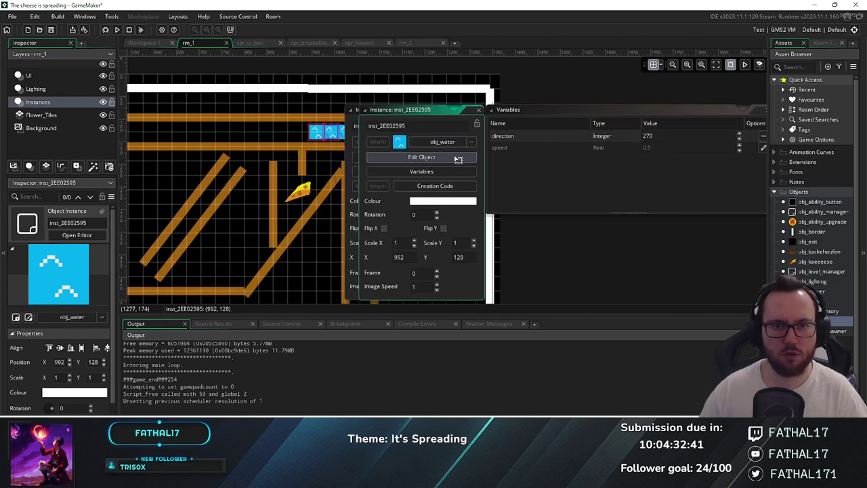
click(309, 139)
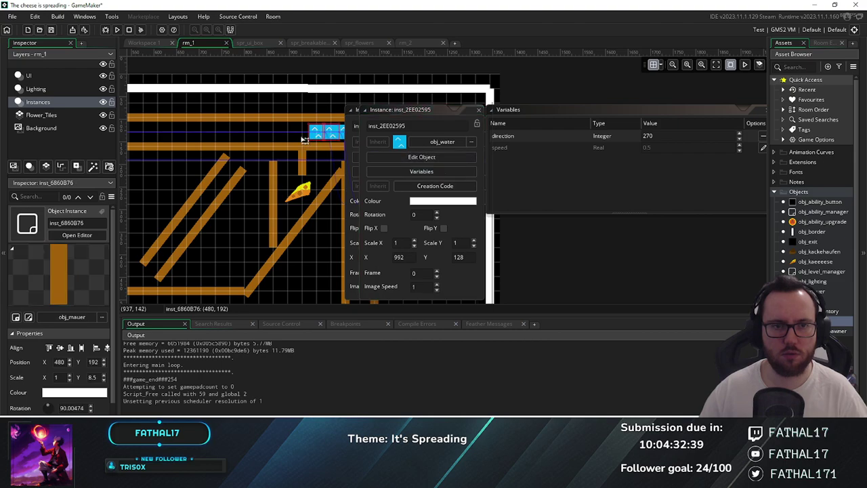
click(297, 131)
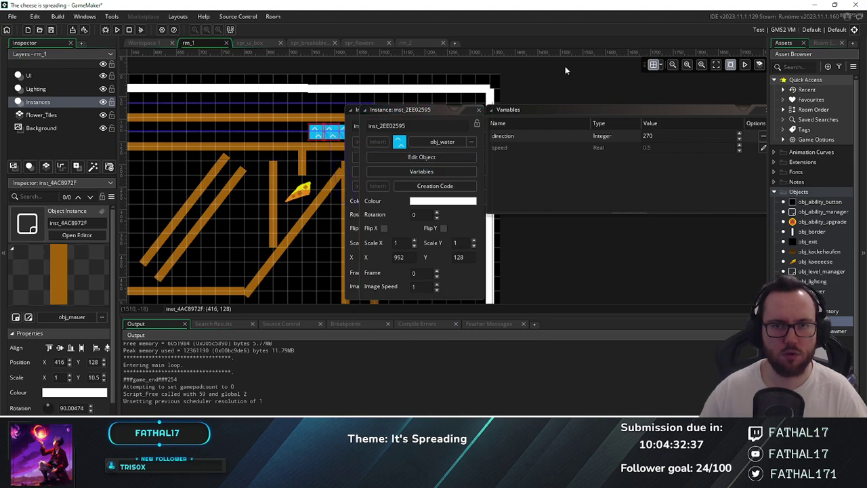
drag(428, 110, 531, 113)
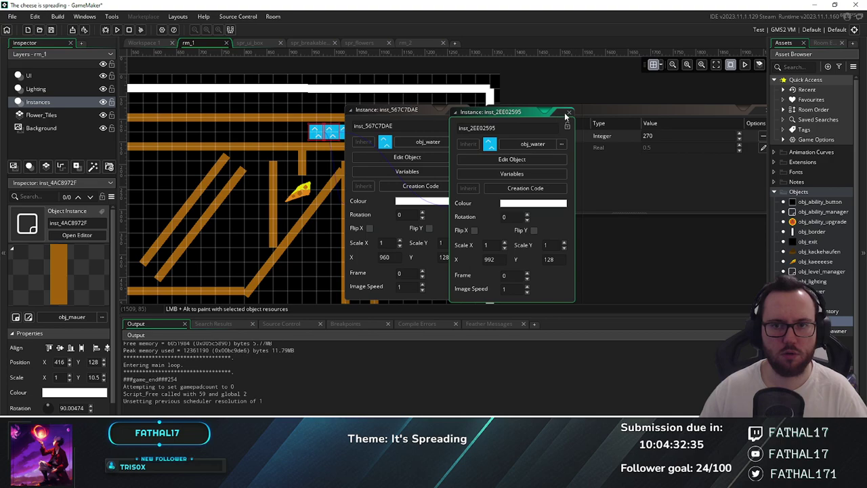
click(568, 113)
click(464, 110)
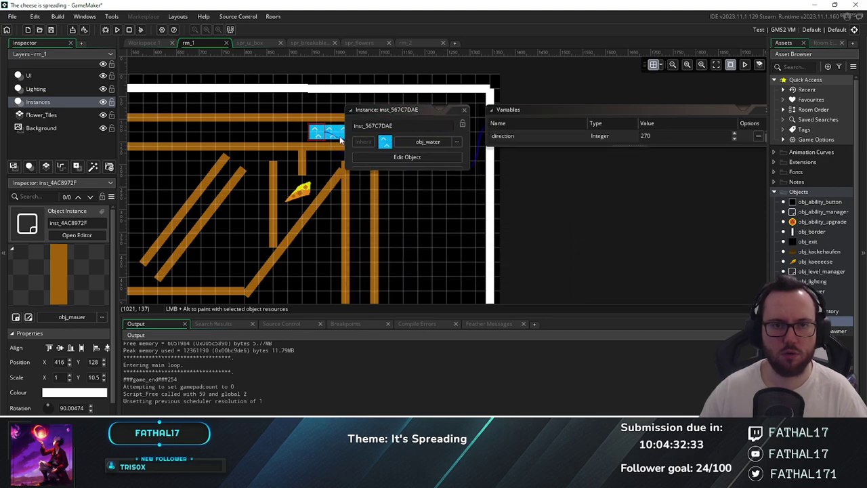
Select the three placed obj_water instances, open their instance editors together and arrange them side by side
click(336, 136)
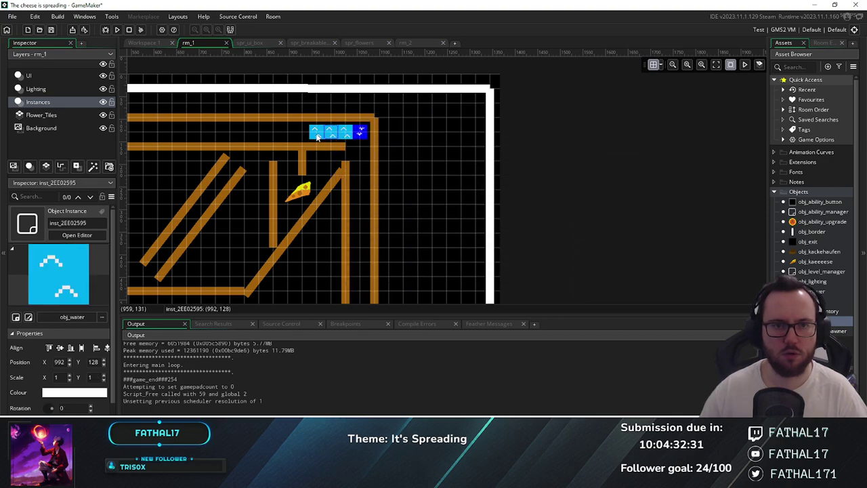
key(ctrl+a)
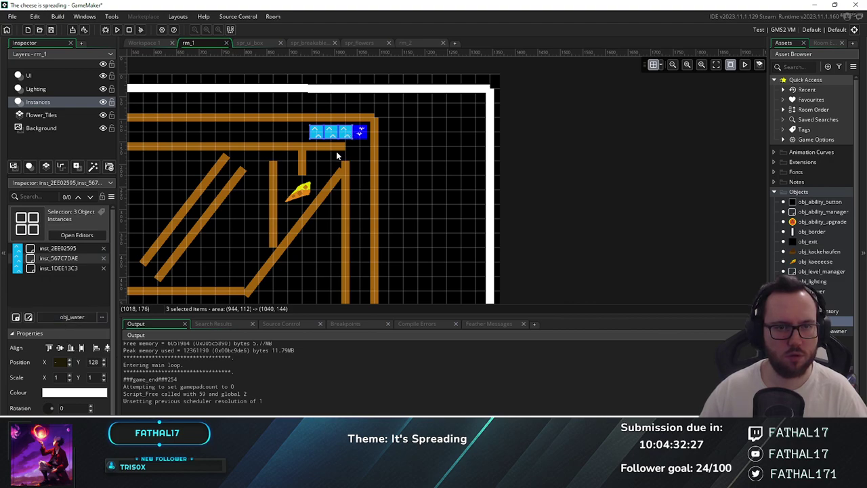
double_click(346, 137)
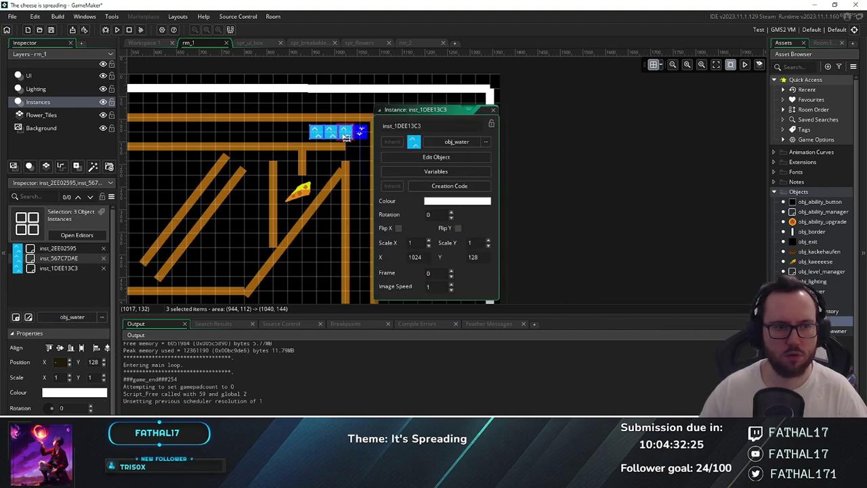
click(493, 109)
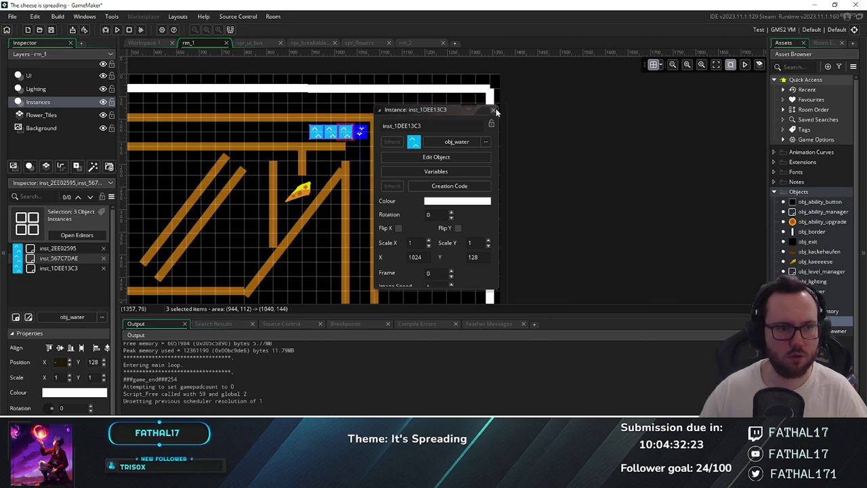
click(101, 318)
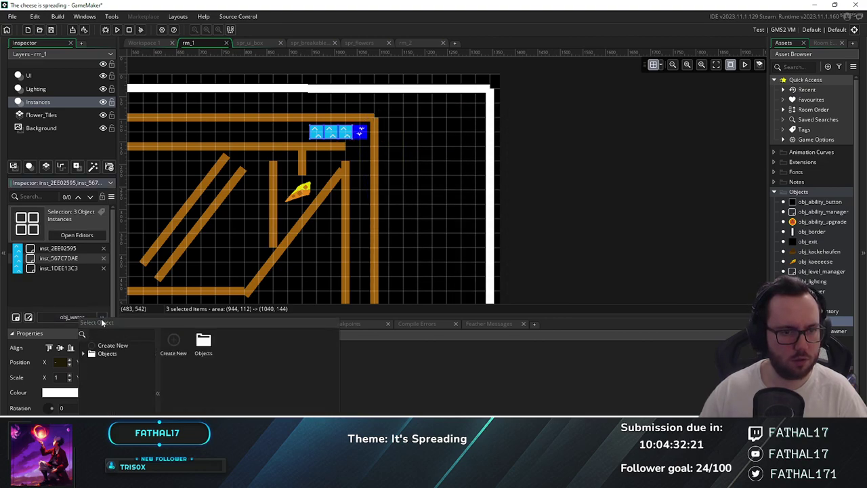
click(61, 286)
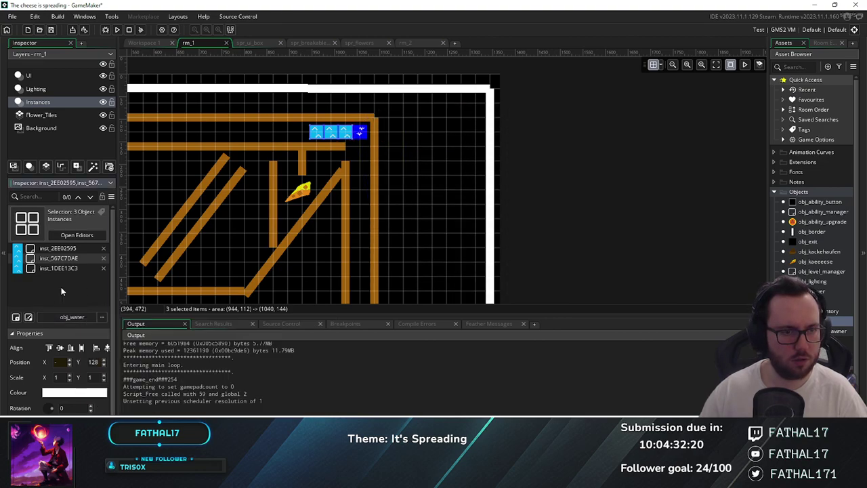
click(72, 235)
drag(435, 110, 585, 111)
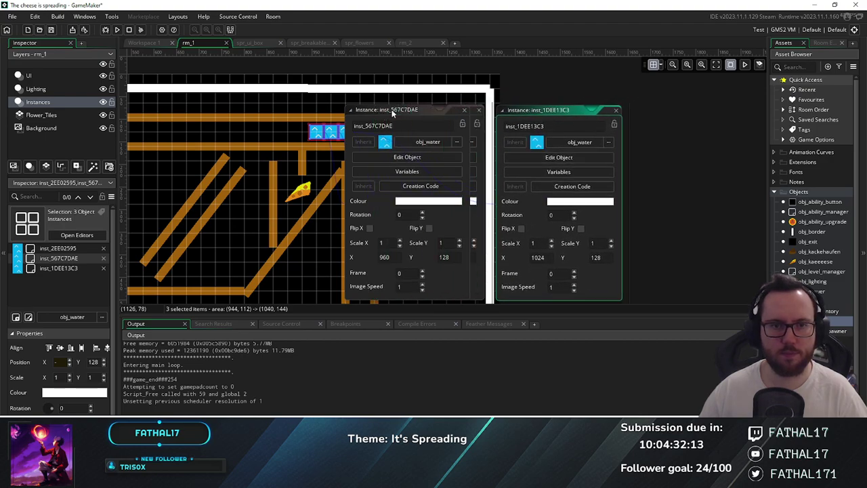
drag(392, 113, 252, 110)
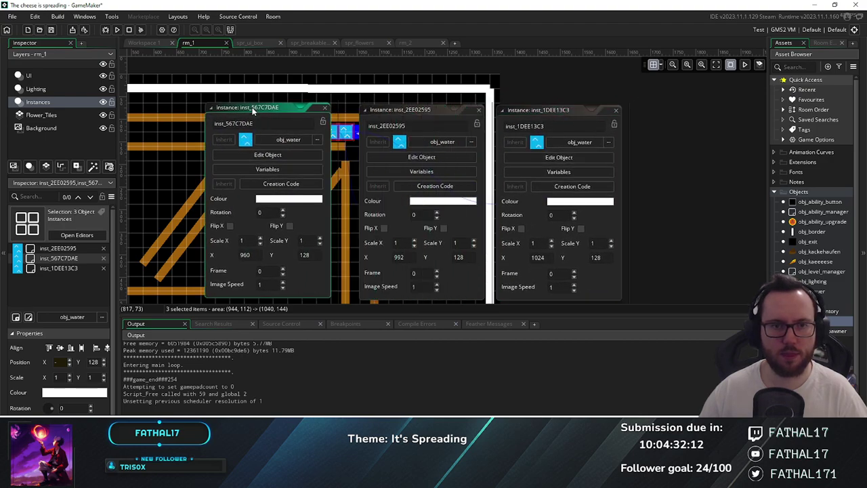
Override the direction variable of the obj_water instance at X 992 with 270 and close its variables
click(268, 169)
drag(356, 181, 357, 151)
click(396, 189)
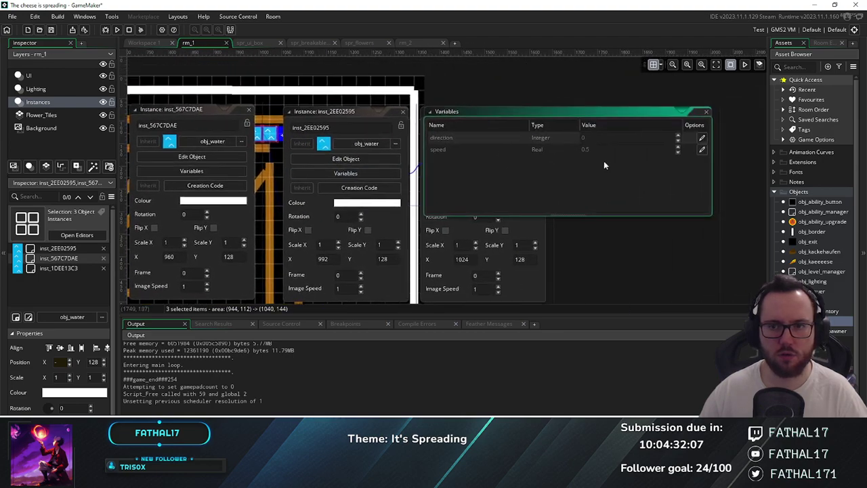
click(576, 151)
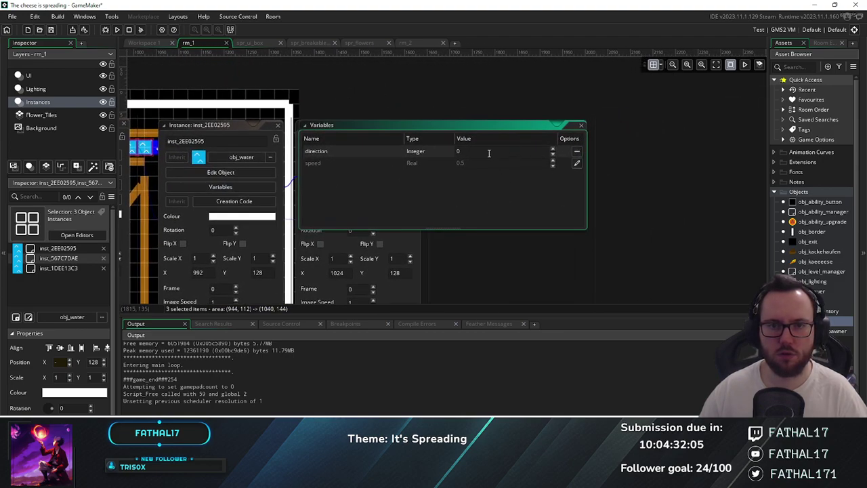
click(486, 153)
text(270)
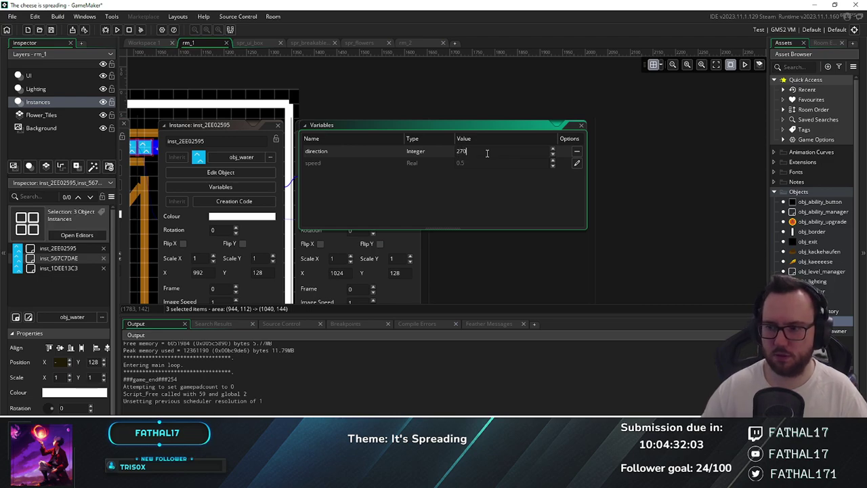
click(581, 127)
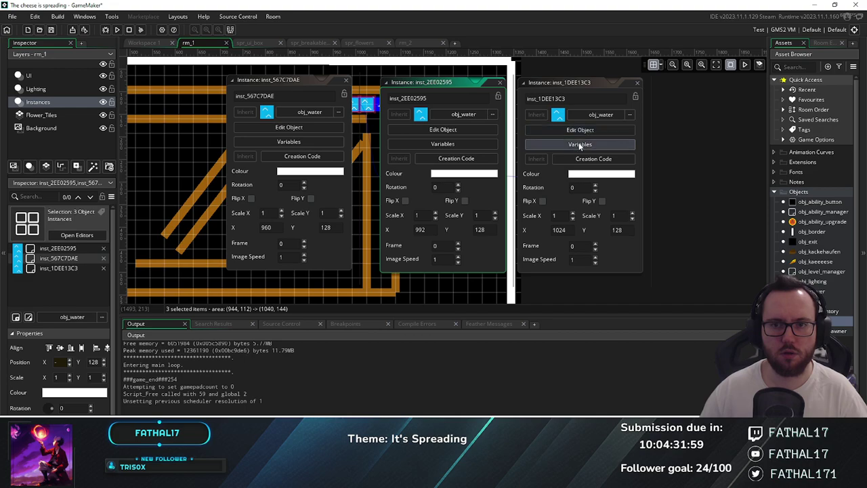
Override the direction variable of the obj_water instance at X 1024 with 270 and close its editor
click(580, 144)
click(577, 152)
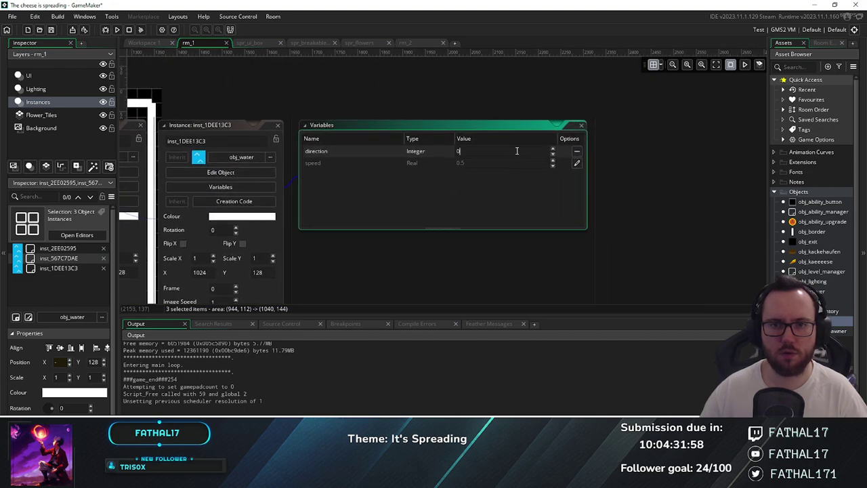
text(270)
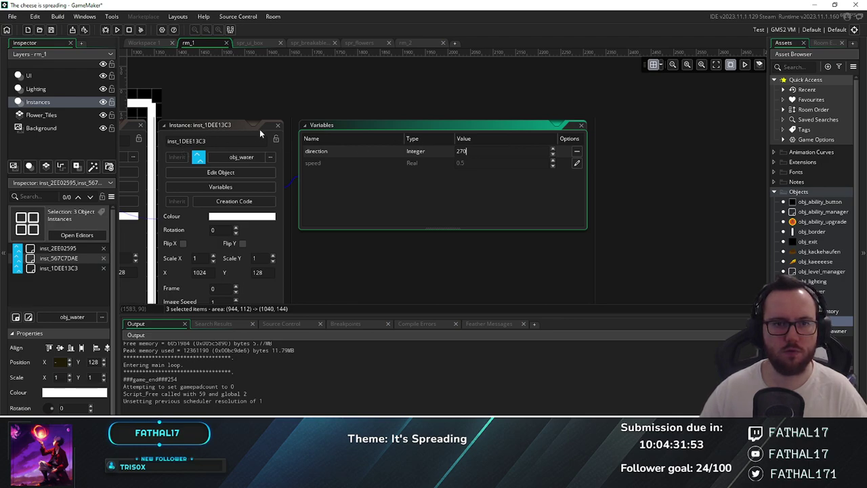
click(234, 127)
click(278, 126)
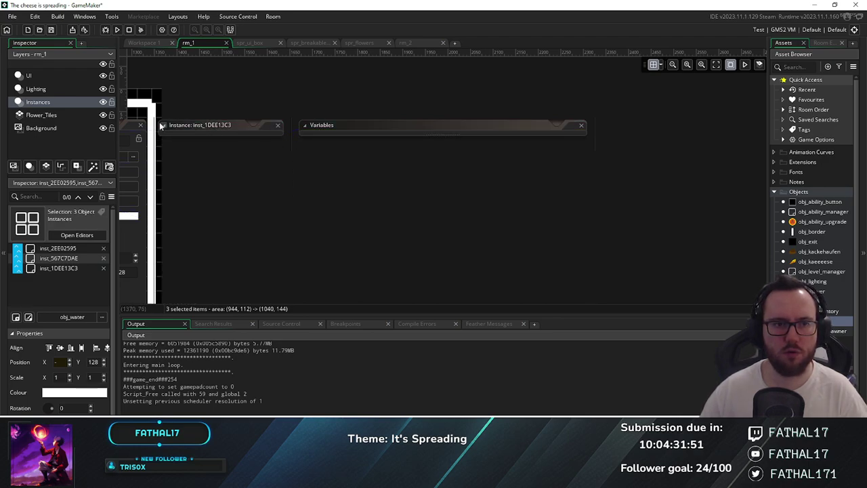
middle_drag(265, 167, 511, 145)
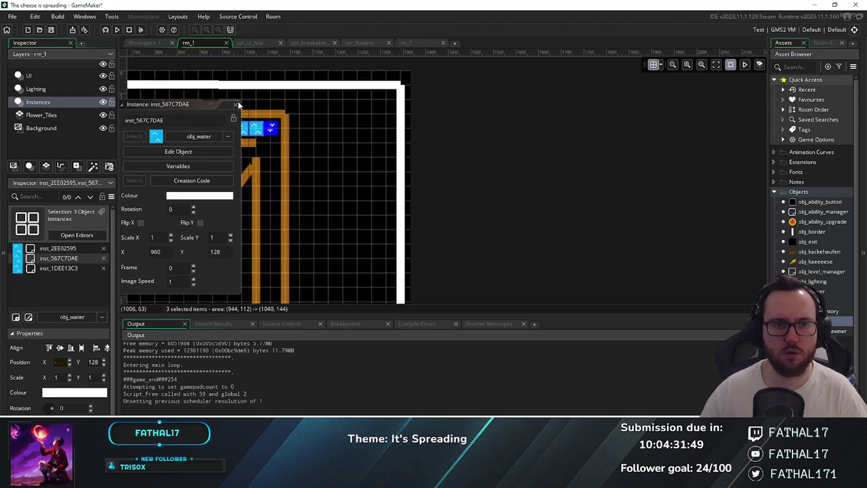
Run the game to test how the placed water in rm_1 moves, and leave the game window
middle_drag(331, 138, 510, 137)
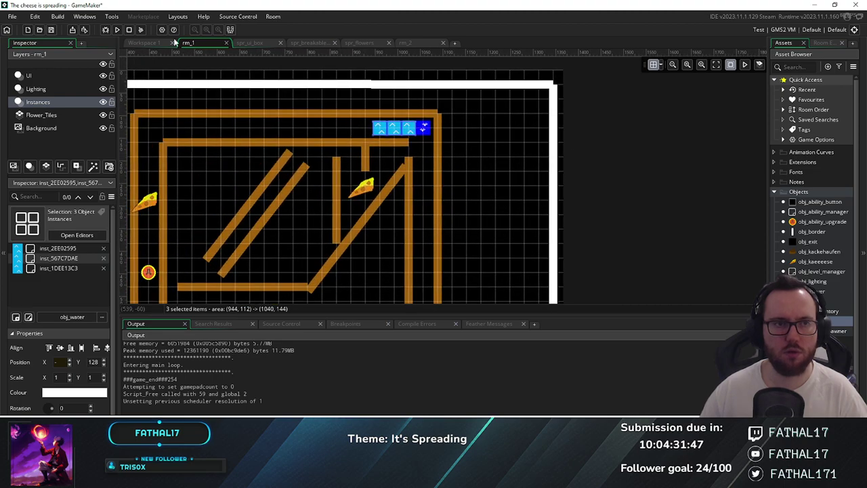
click(115, 30)
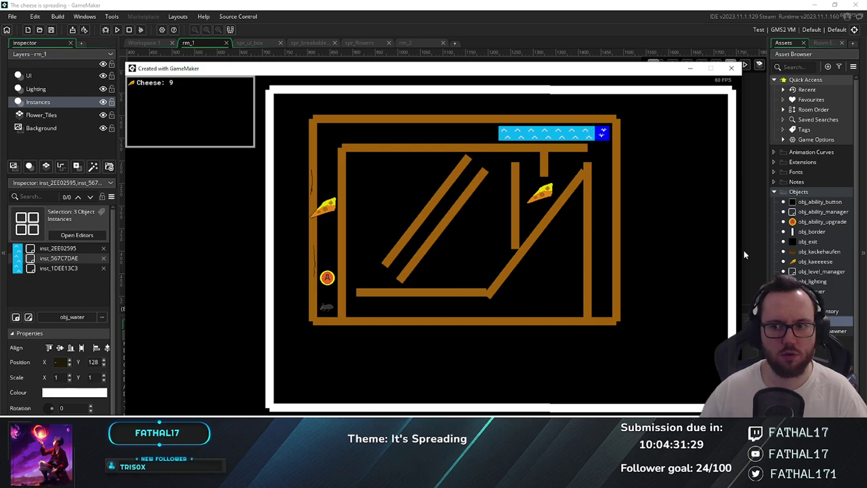
key(Escape)
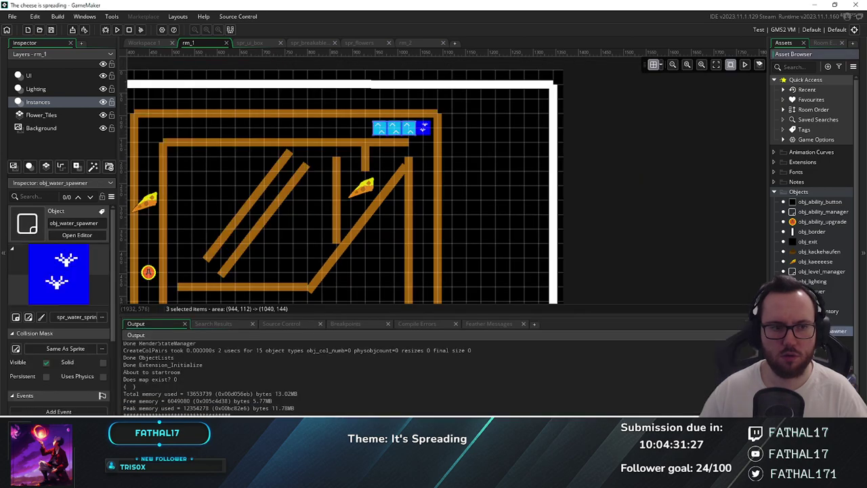
Check the direction_str and speed_val variables of the obj_water_spawner instance at X 1056 in rm_1
double_click(425, 126)
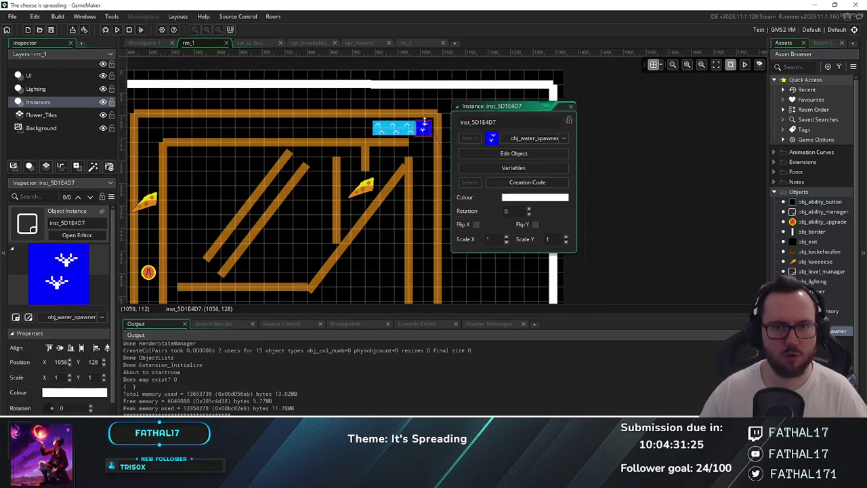
click(509, 168)
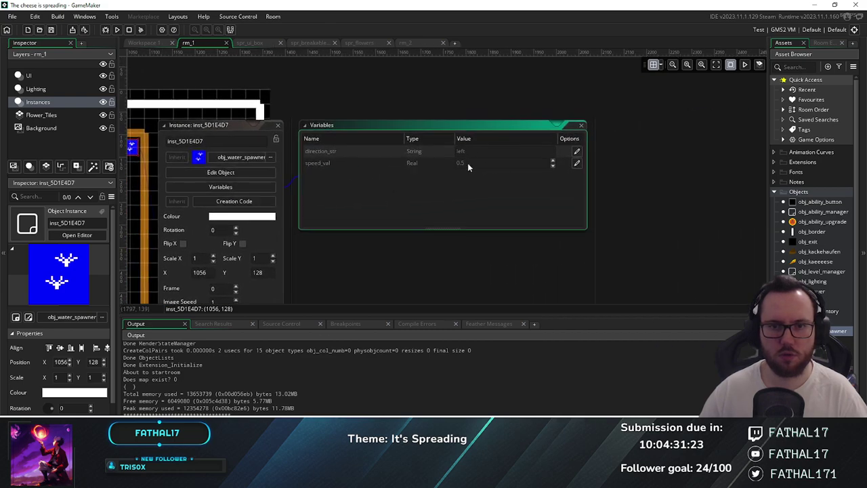
click(277, 126)
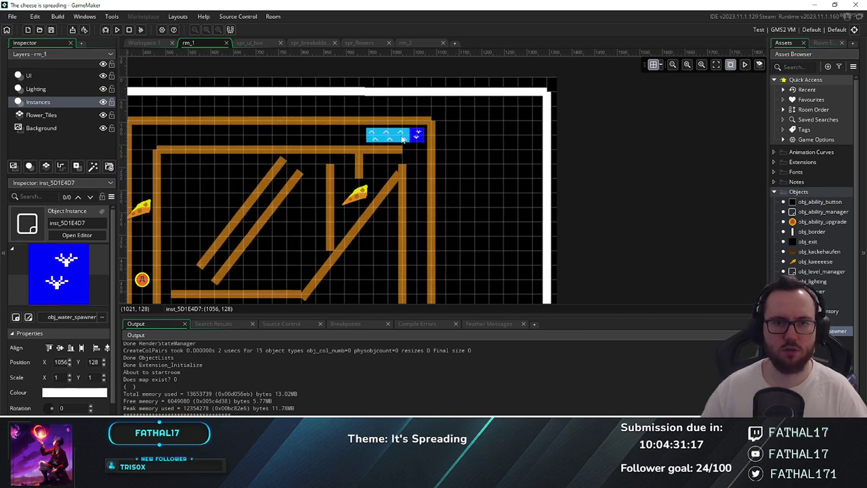
double_click(419, 137)
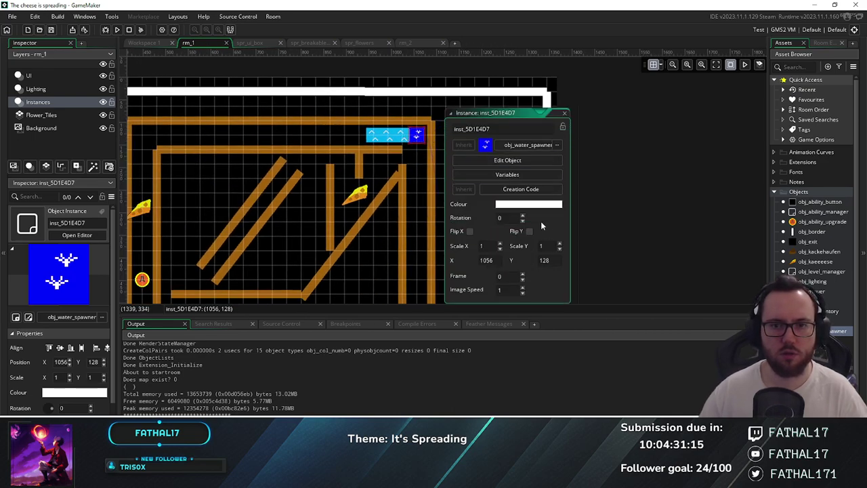
click(508, 176)
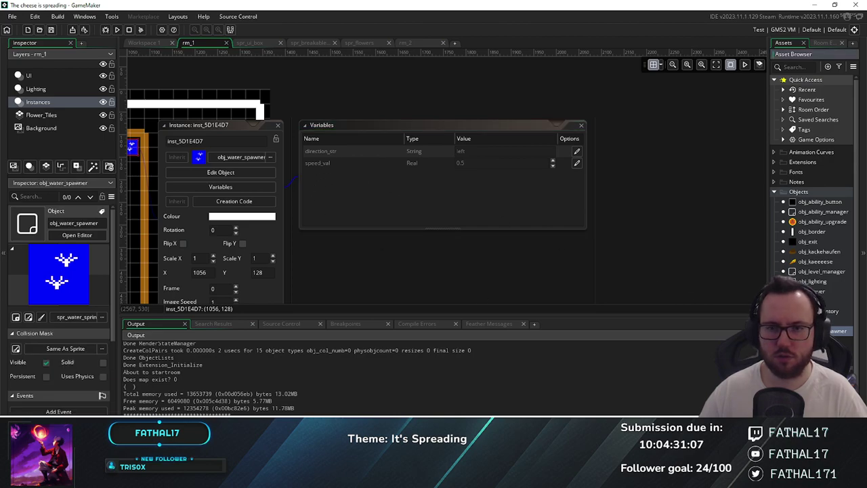
Examine the "right" and "left" cases of the direction switch in the Create event of obj_water_spawner
click(220, 172)
click(306, 98)
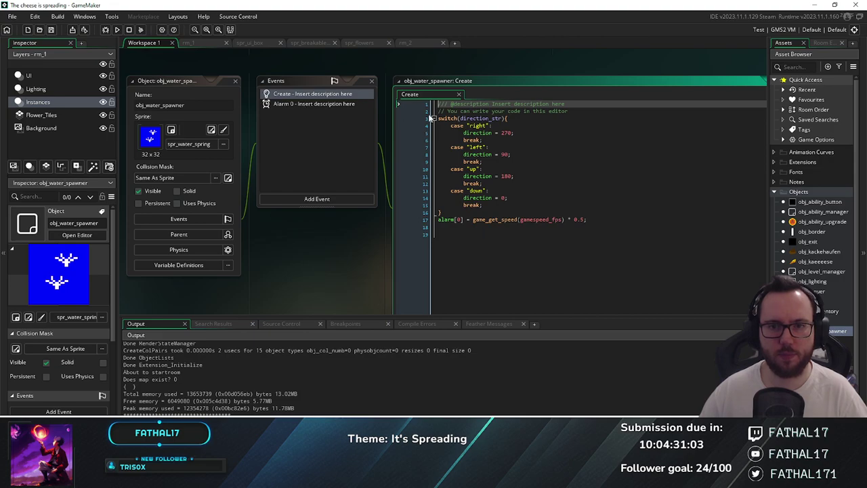
double_click(476, 126)
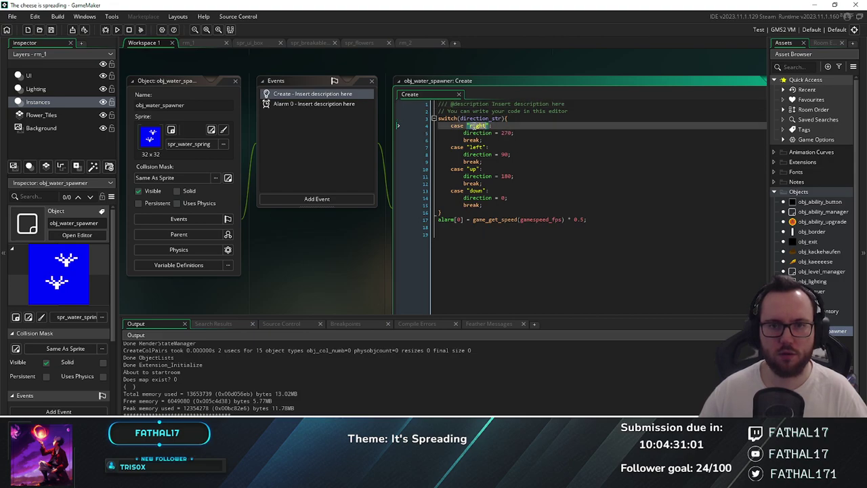
double_click(476, 147)
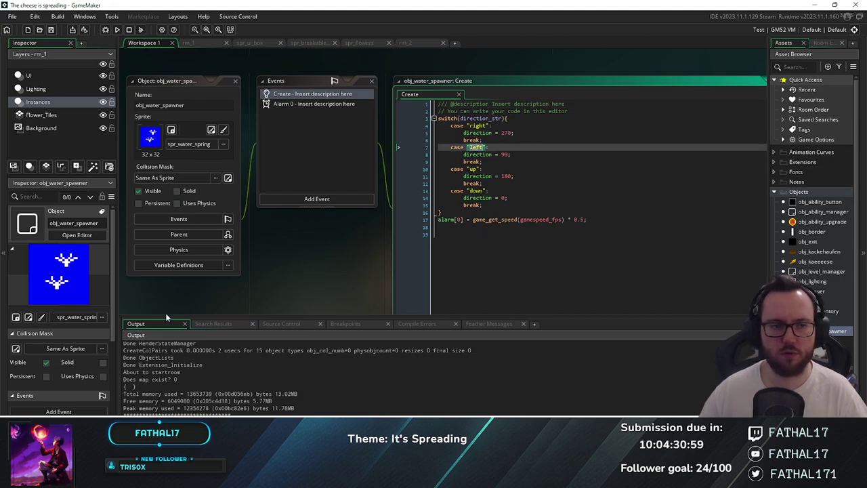
Set the direction variable of the obj_water instance at X 960 in rm_1 to 90 and close its editor
click(184, 42)
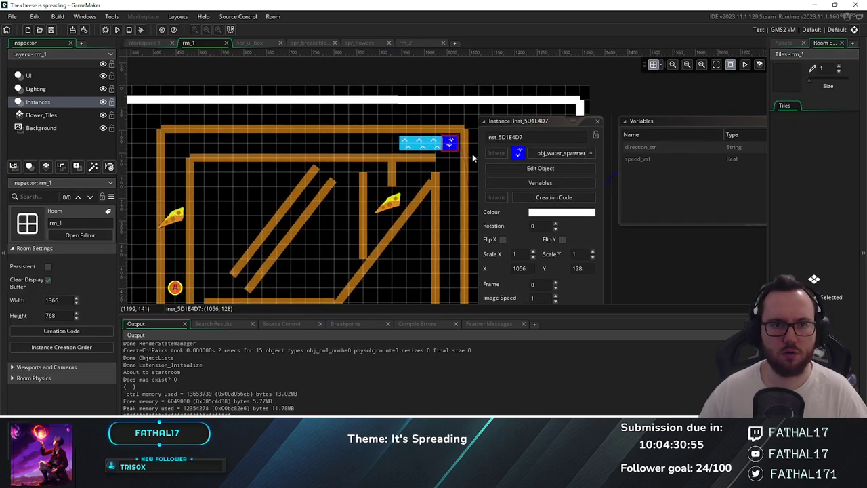
double_click(401, 145)
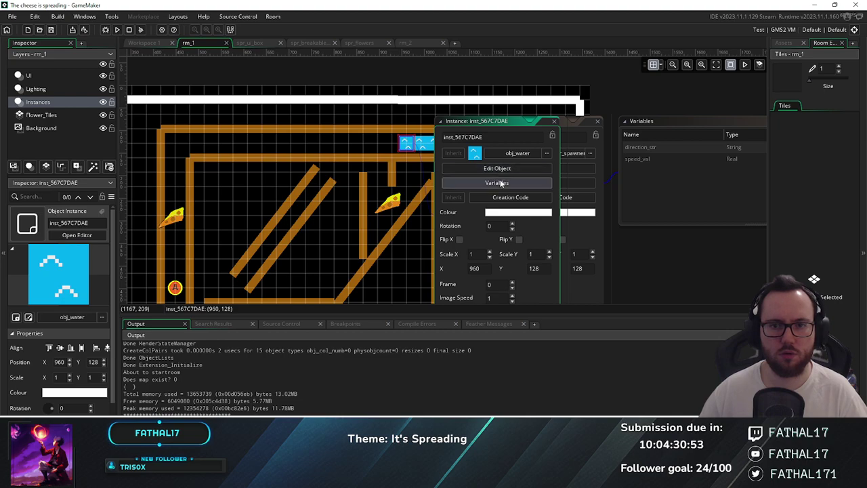
click(485, 183)
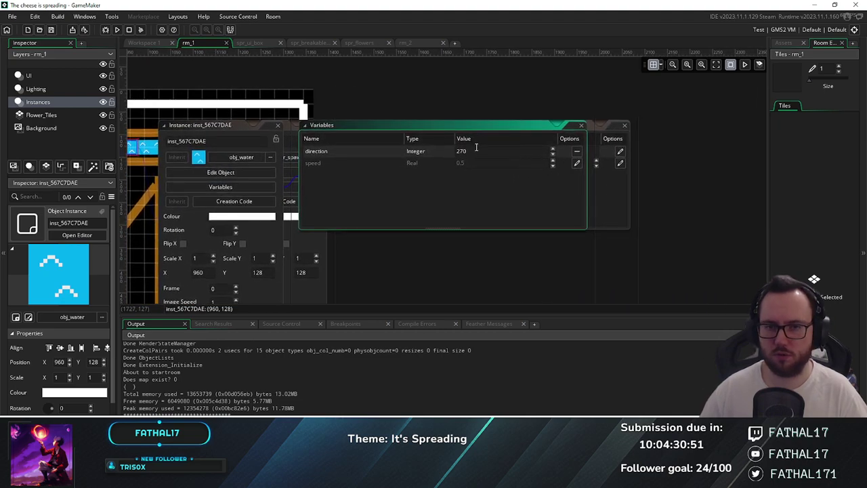
key(BackSpace)
key(BackSpace)
key(BackSpace)
text(90)
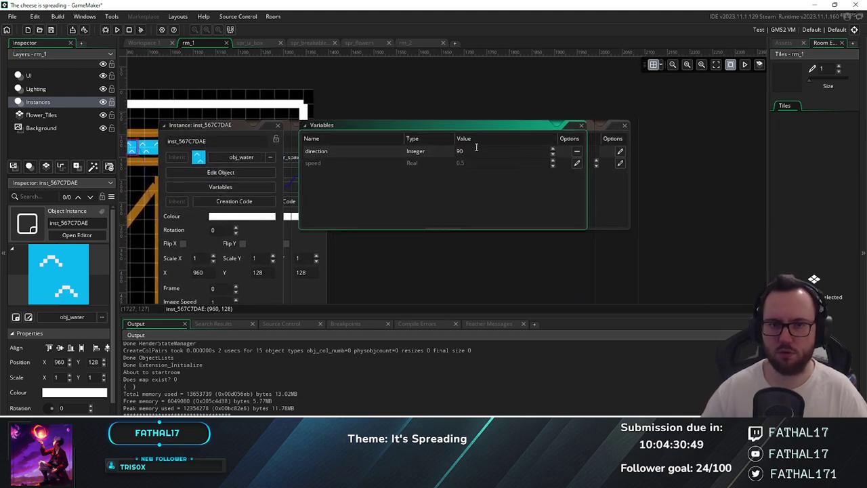
click(277, 125)
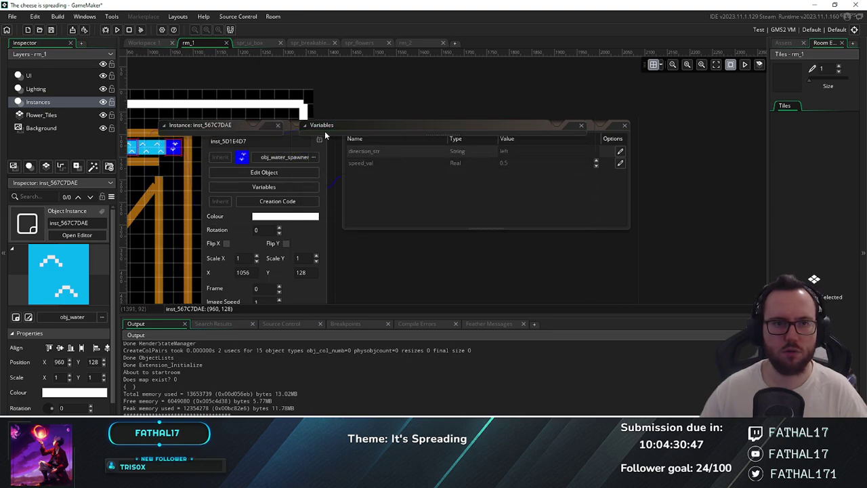
Set the direction variable of the obj_water instance at X 992 to 90 and close its editor
click(150, 153)
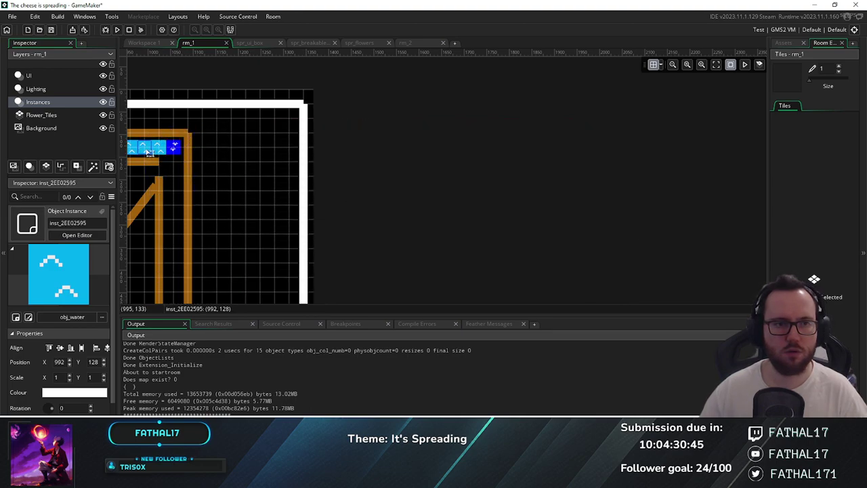
double_click(150, 153)
click(268, 186)
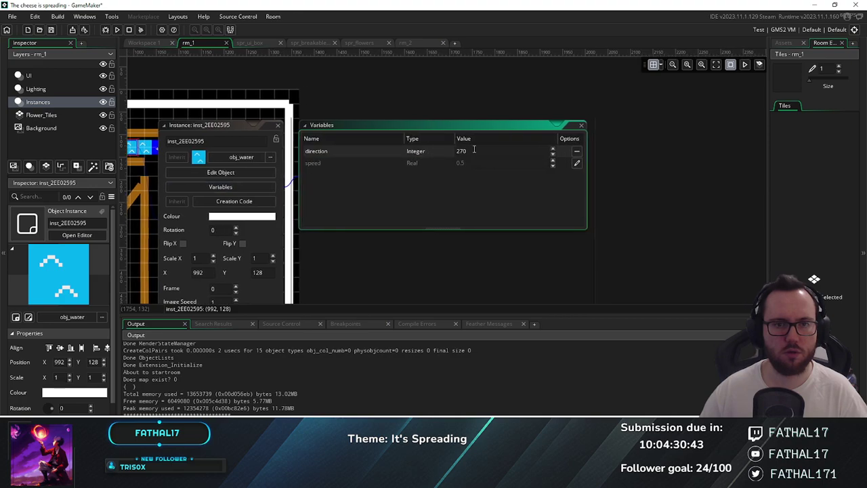
key(BackSpace)
key(BackSpace)
key(BackSpace)
text(90)
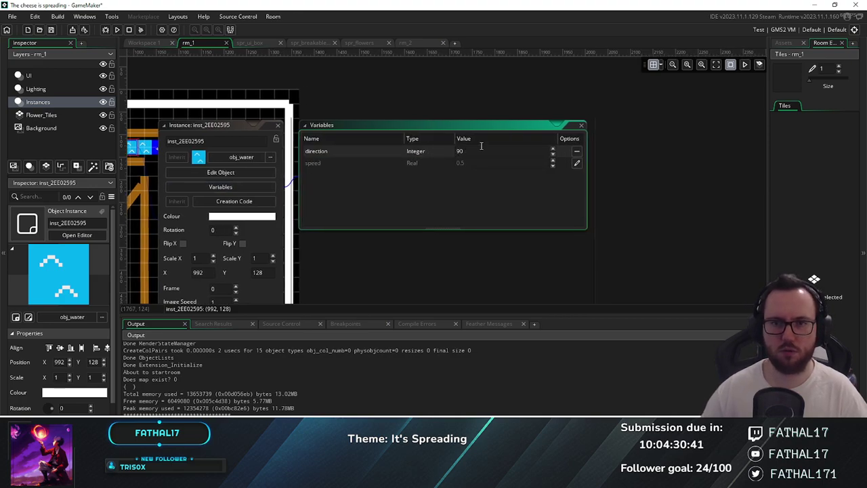
click(276, 128)
Set the direction variable of the obj_water instance at X 1024 to 90 and close its editors
click(149, 152)
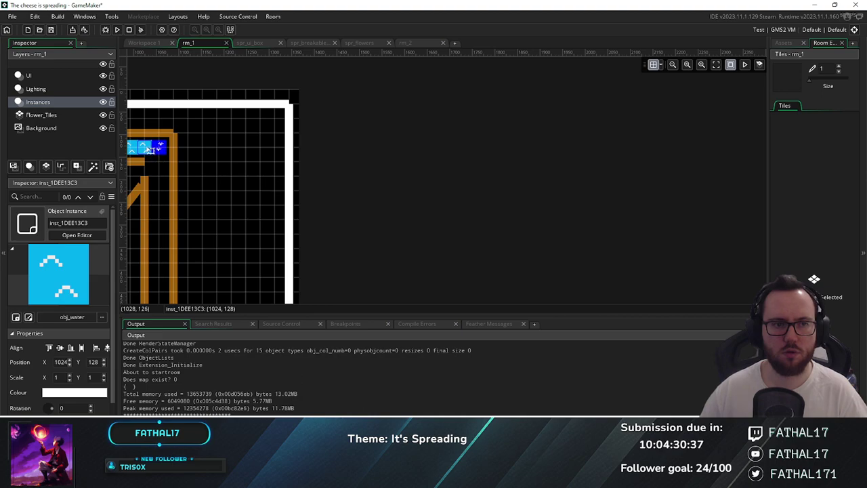
double_click(150, 149)
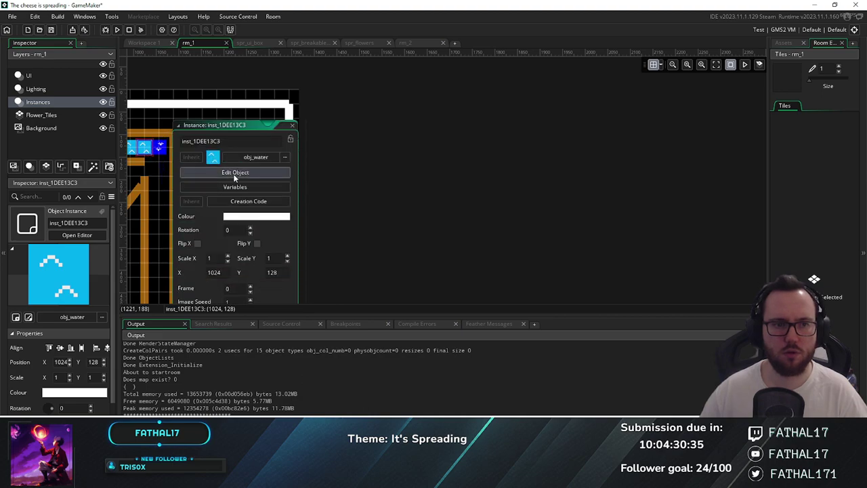
click(235, 173)
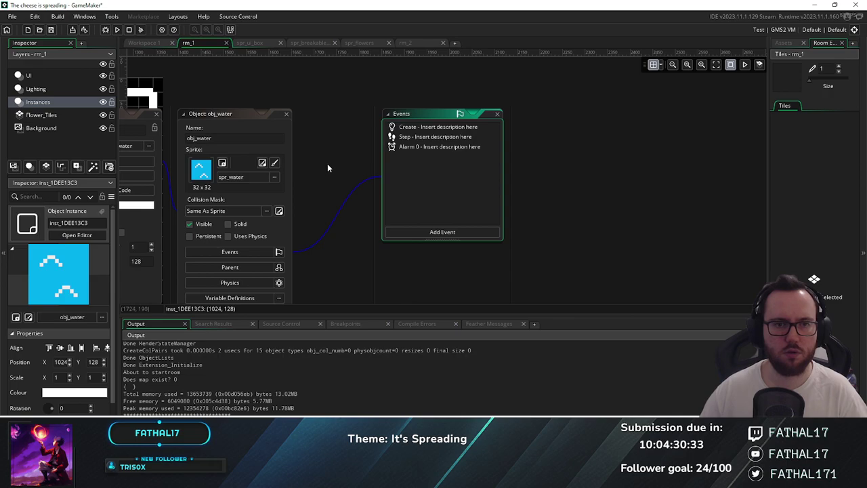
click(280, 177)
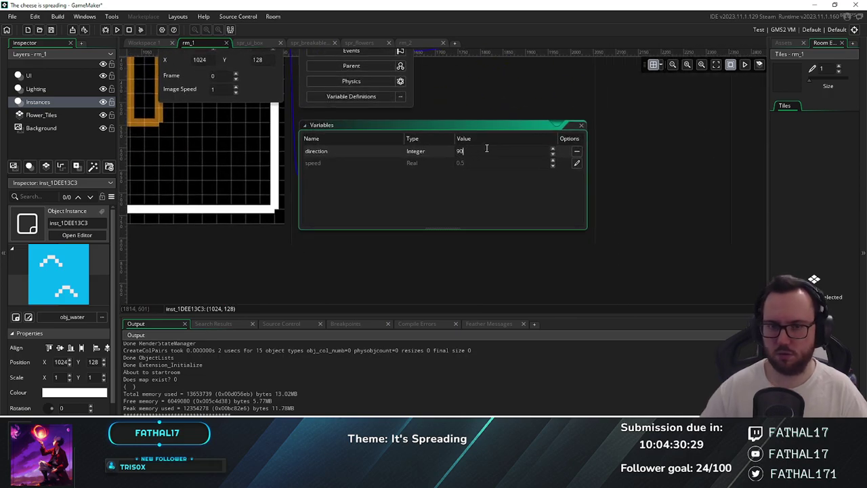
scroll(445, 166, up, 5)
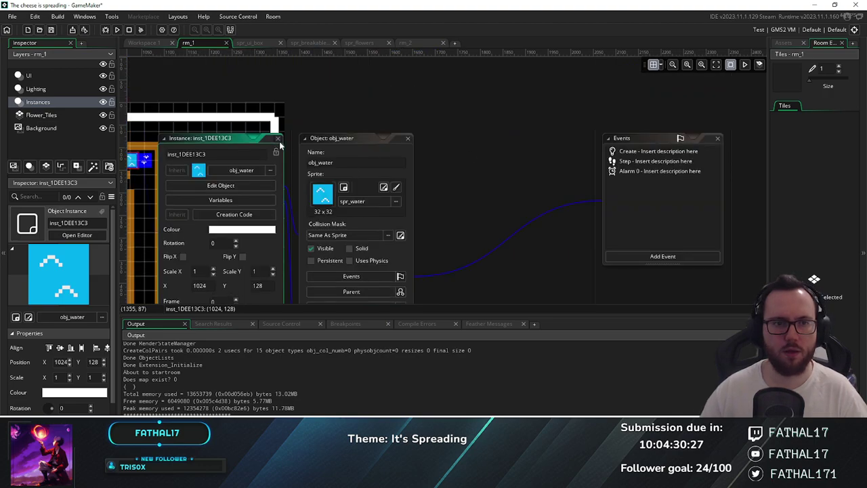
click(314, 118)
Restart the game, steer the mouse through the upper corridor against the water flow, and close the game
middle_drag(317, 121, 500, 103)
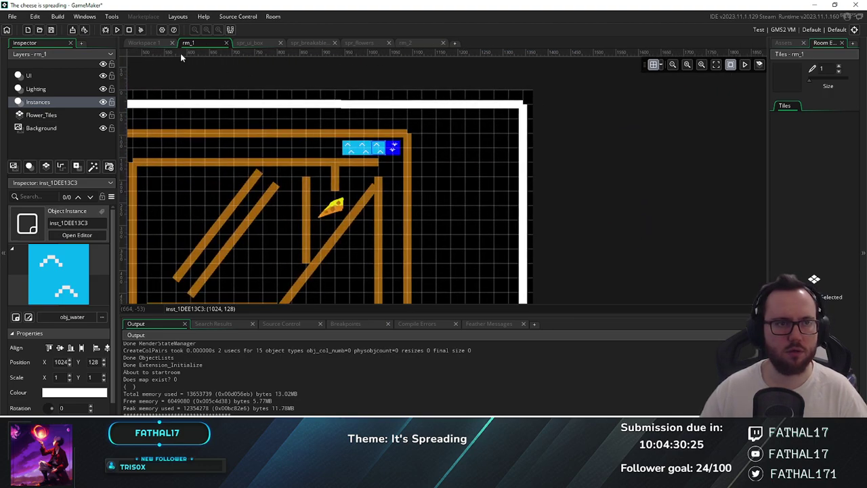
click(119, 31)
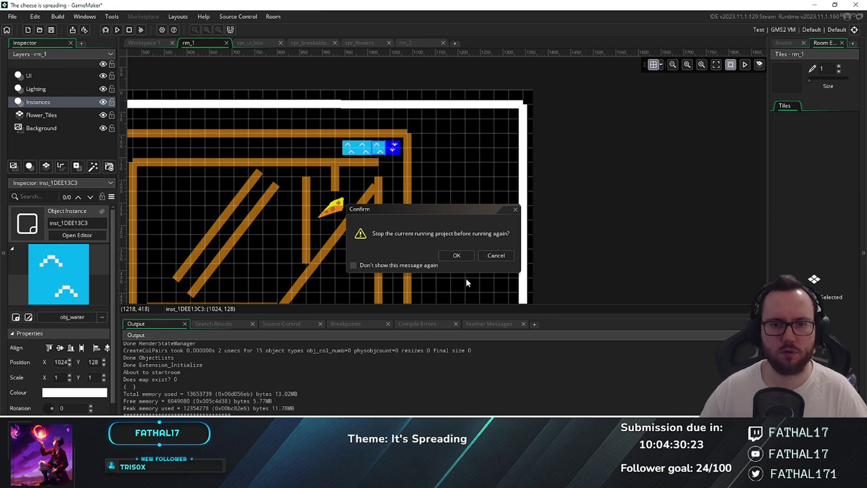
click(457, 255)
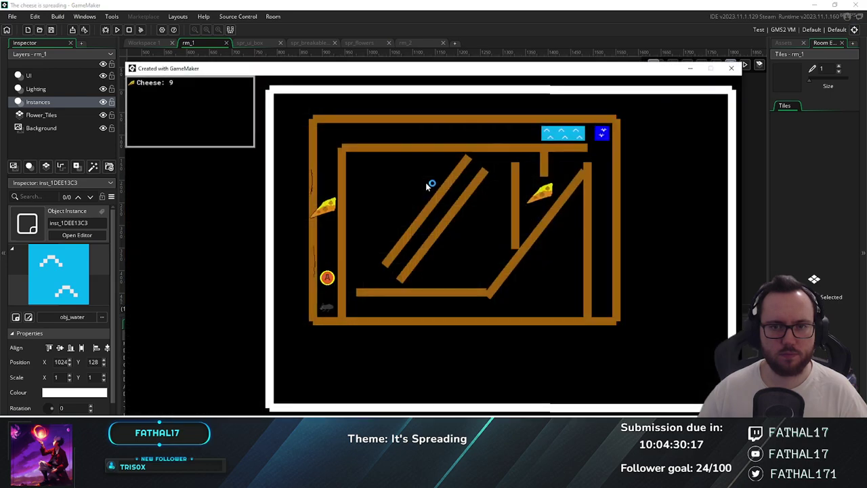
key(Up)
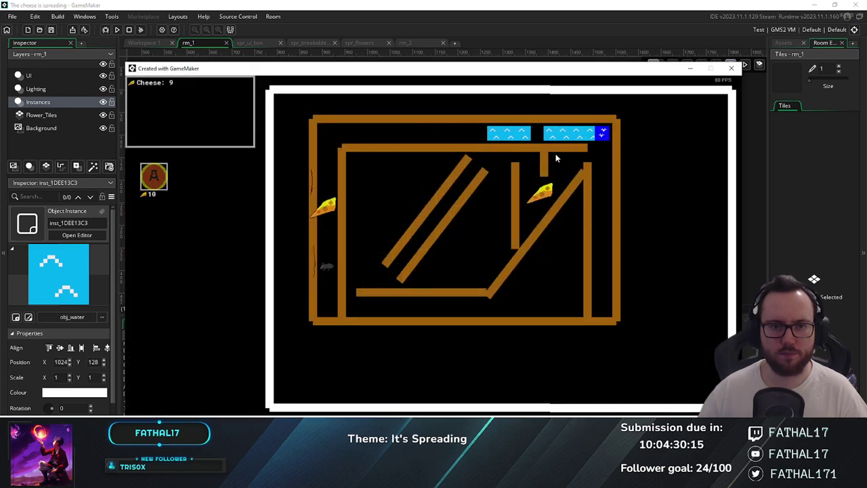
key(Right)
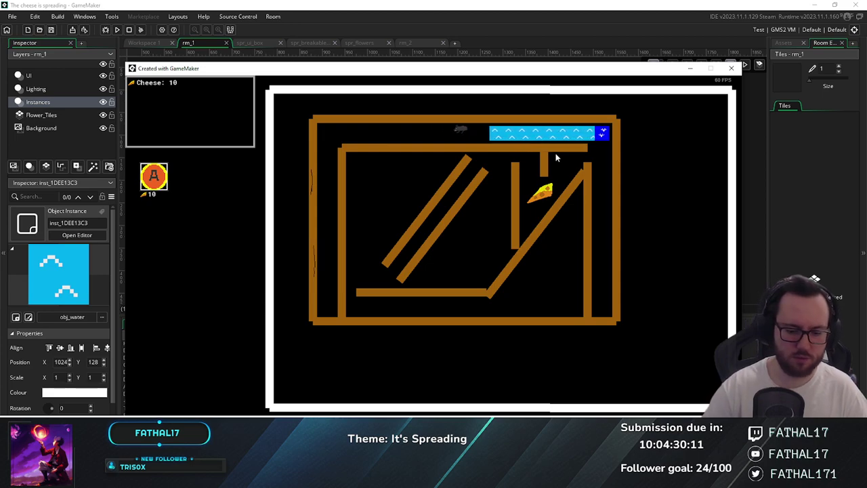
key(Right)
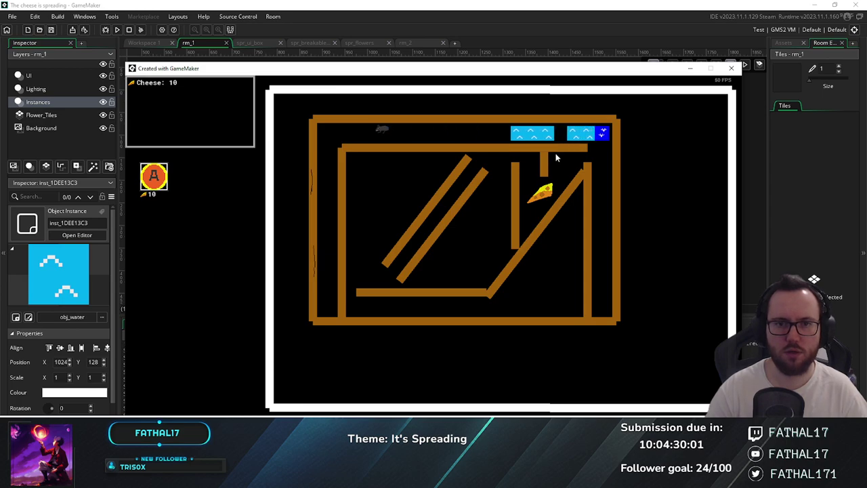
click(731, 68)
Move the three obj_water instances together one water tile to the right over the spawner, placing the first at X 992
middle_drag(569, 180, 706, 160)
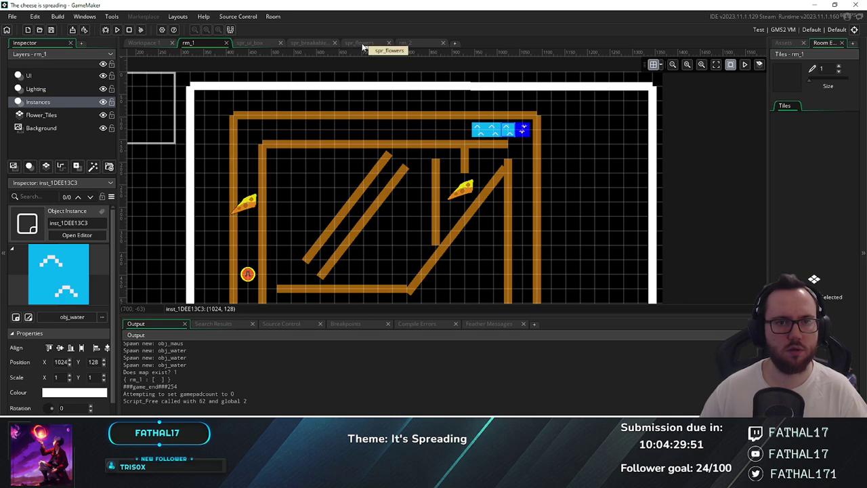
middle_drag(577, 195, 530, 136)
mouse_move(520, 107)
mouse_down()
mouse_move(531, 100)
mouse_move(510, 101)
mouse_up()
click(507, 105)
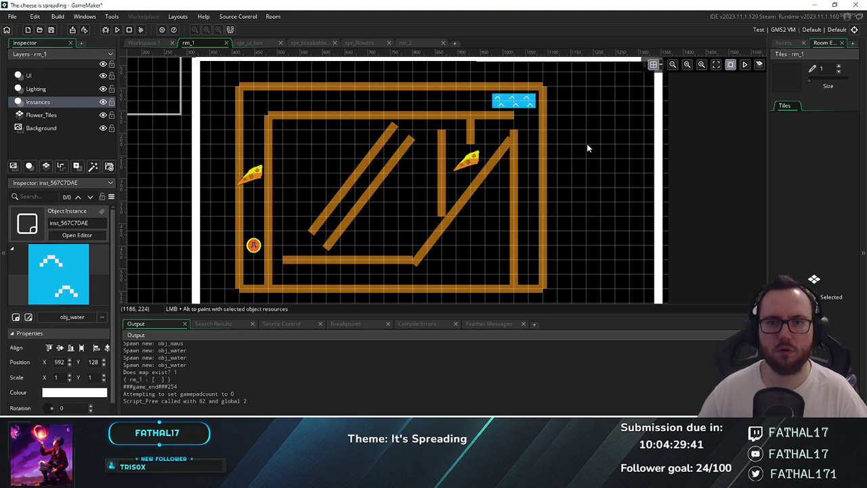
Run the game with the shifted water instances to test the flow from the spawner, and close it
middle_drag(588, 148, 601, 147)
click(117, 31)
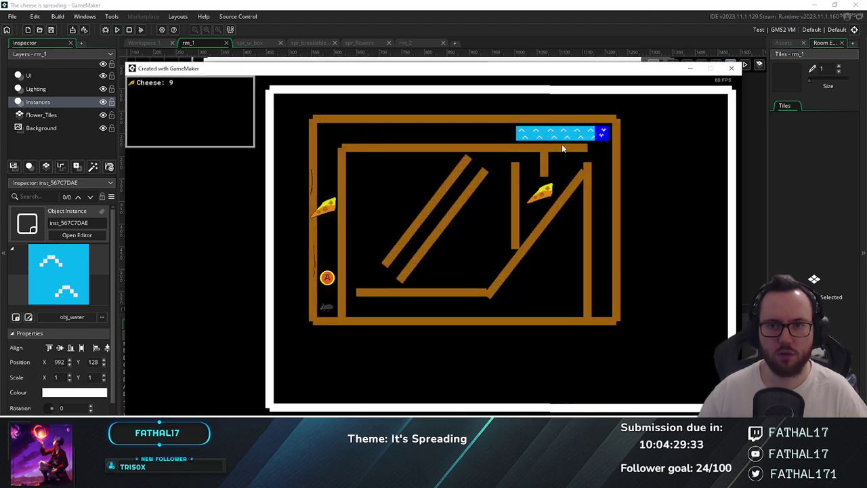
click(733, 70)
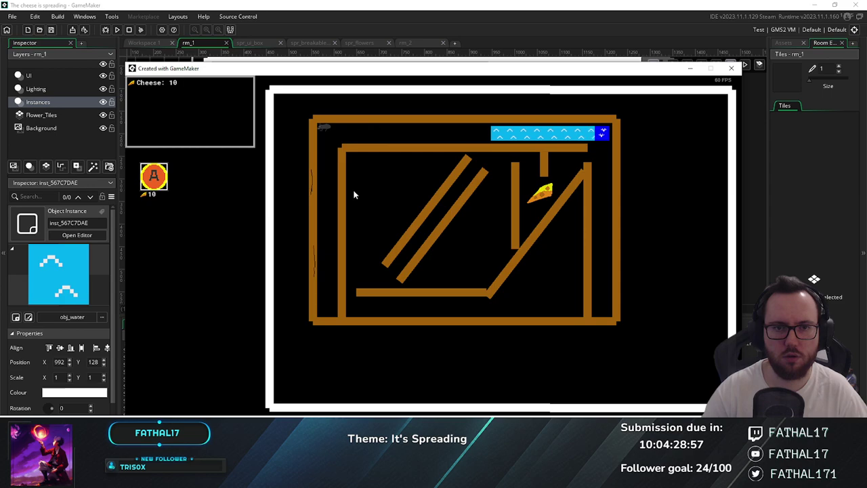
click(730, 69)
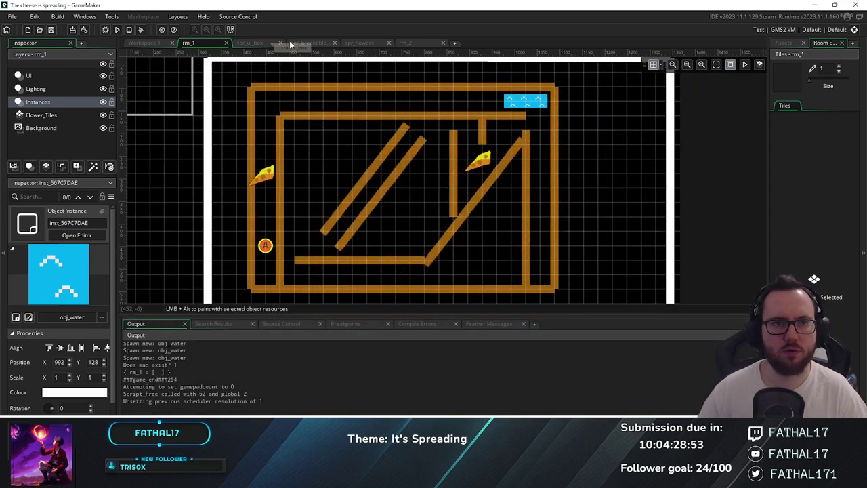
Open obj_maus and examine the water handling in its Step event, including the motion_add line and the direction switch
click(147, 43)
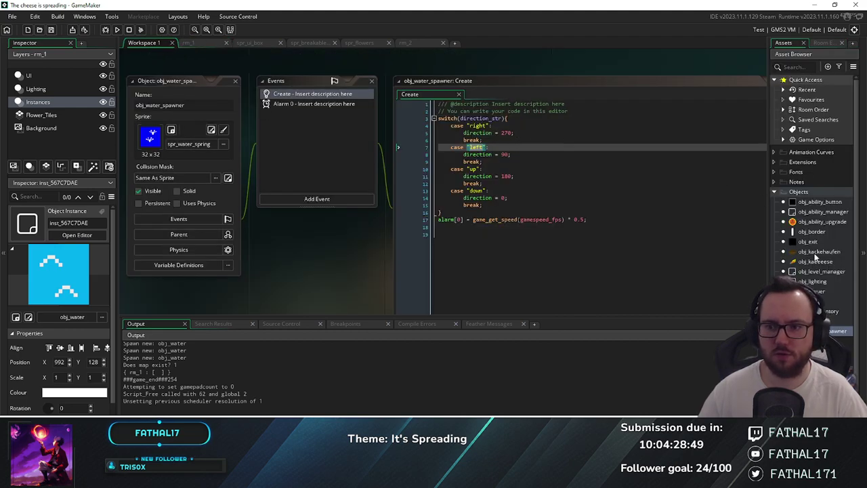
double_click(819, 301)
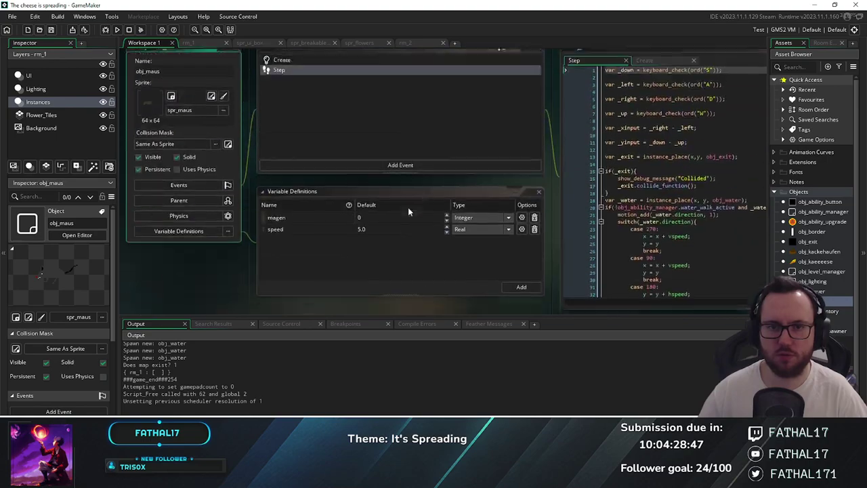
scroll(421, 206, down, 4)
drag(421, 219, 375, 104)
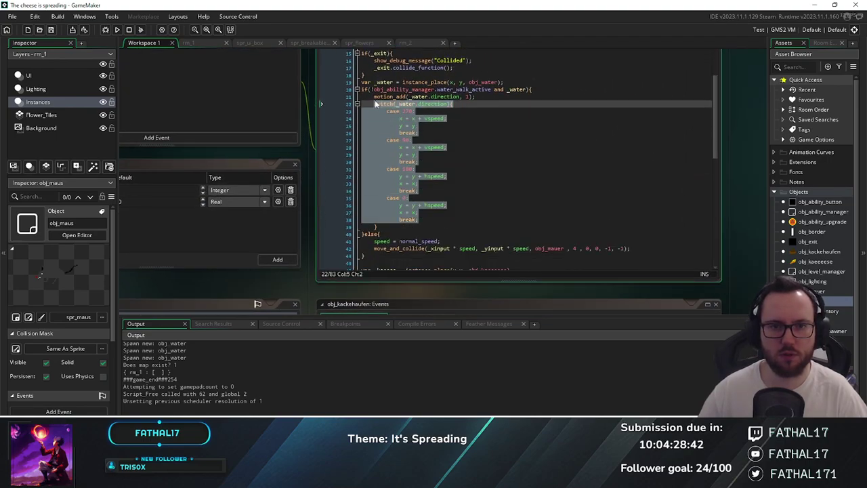
click(460, 104)
drag(374, 96, 486, 95)
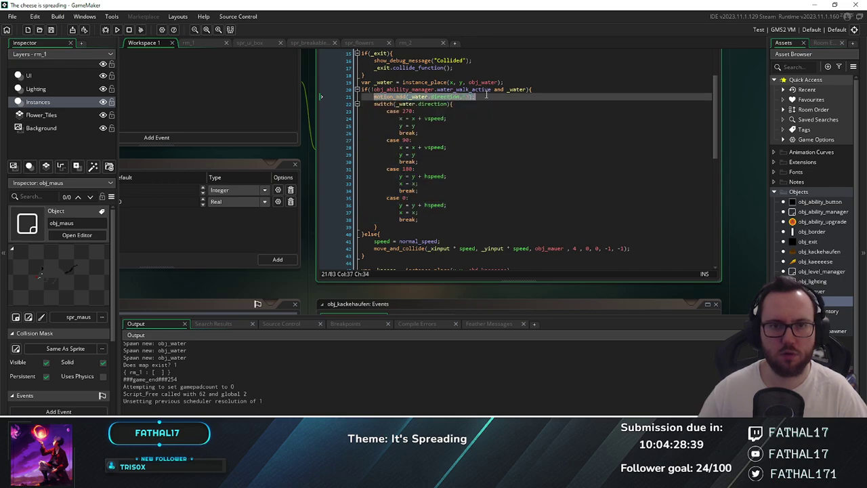
click(420, 118)
scroll(424, 198, up, 4)
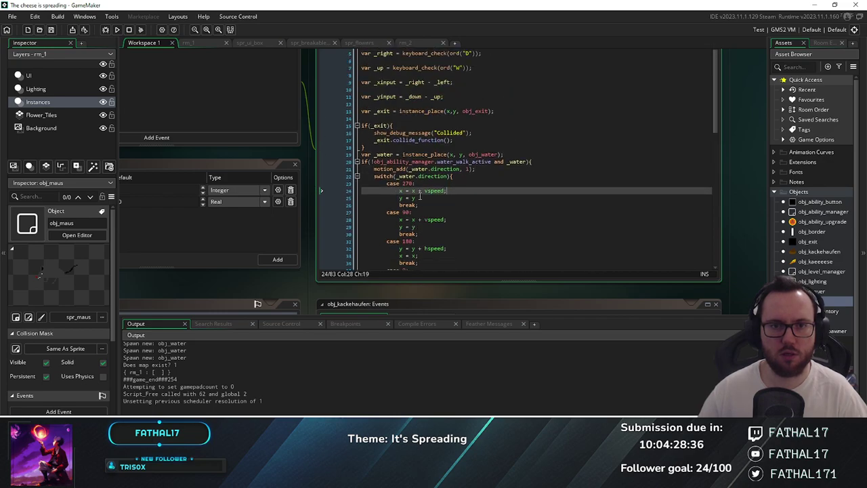
scroll(421, 185, down, 3)
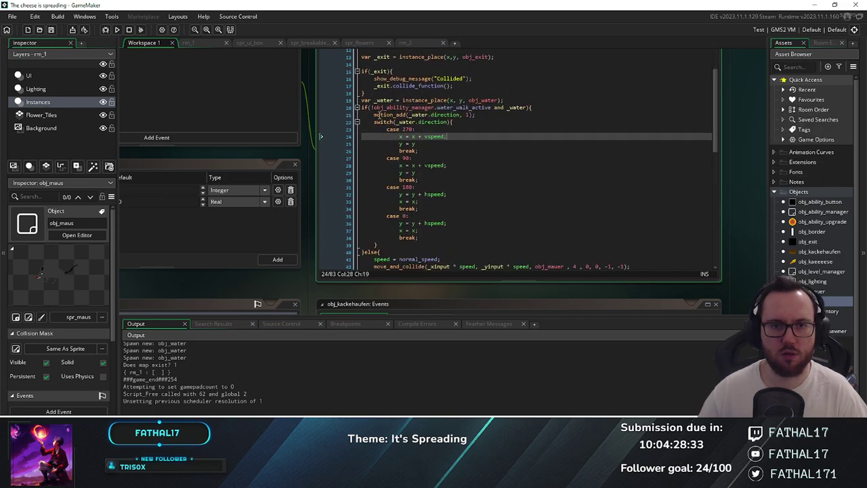
Replace the x and y assignments in case 270 with a copy of the else branch's move_and_collide call
scroll(424, 151, down, 3)
scroll(418, 185, up, 1)
scroll(419, 185, down, 1)
mouse_move(376, 195)
drag(374, 195, 643, 193)
key(ctrl+c)
scroll(464, 157, up, 1)
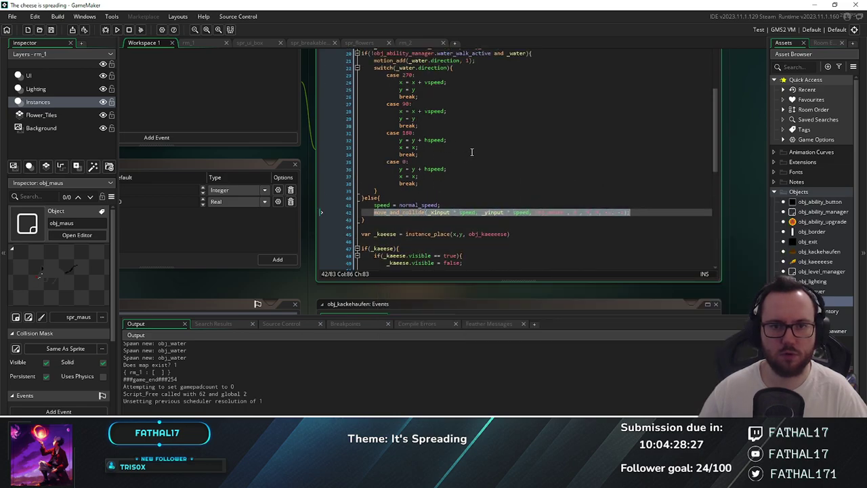
scroll(472, 152, up, 1)
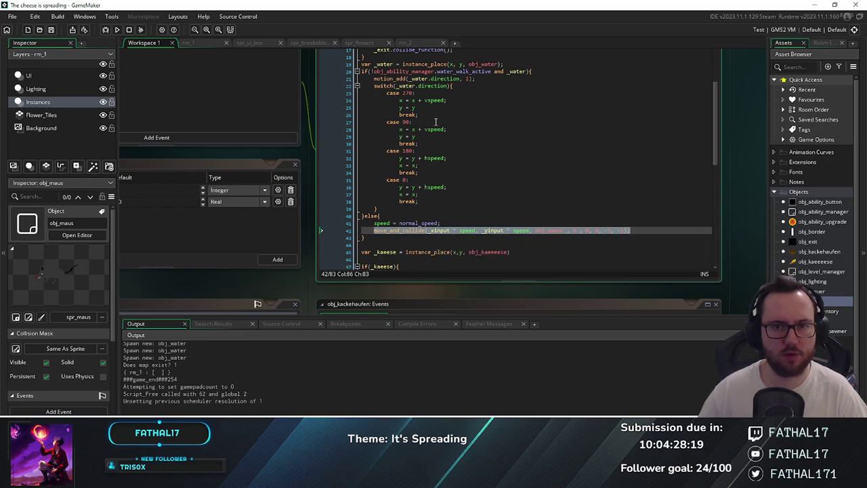
drag(399, 101, 455, 100)
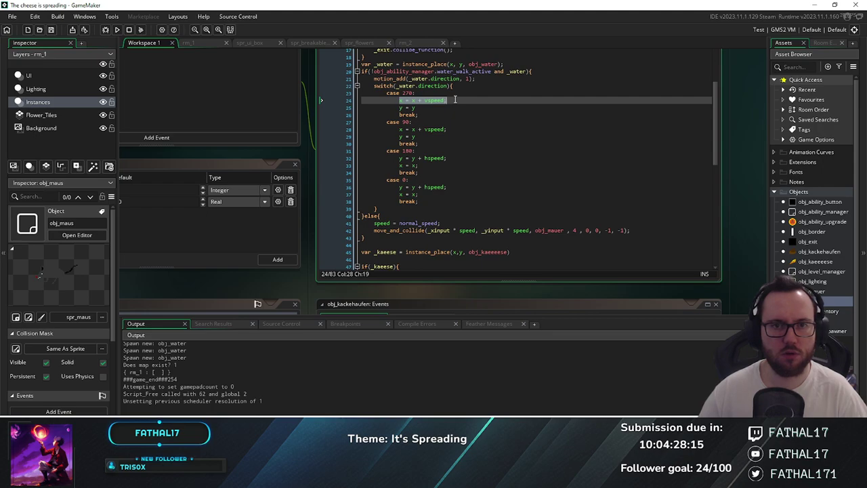
drag(421, 110, 400, 101)
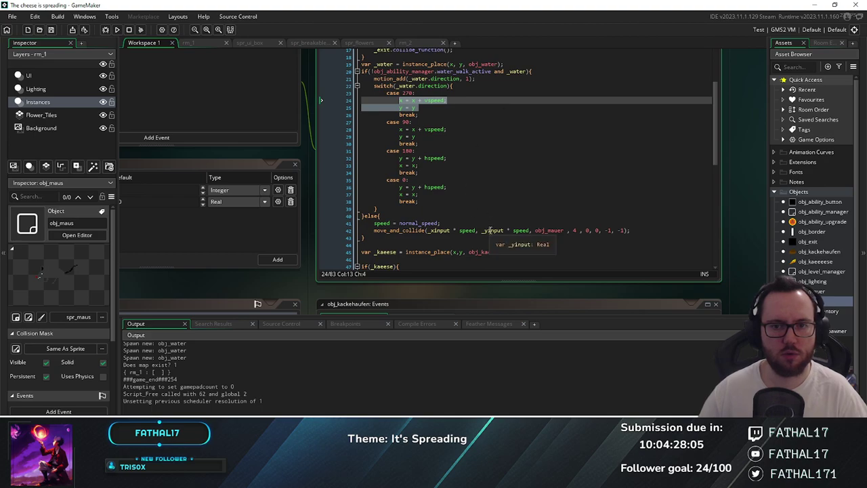
scroll(523, 129, up, 1)
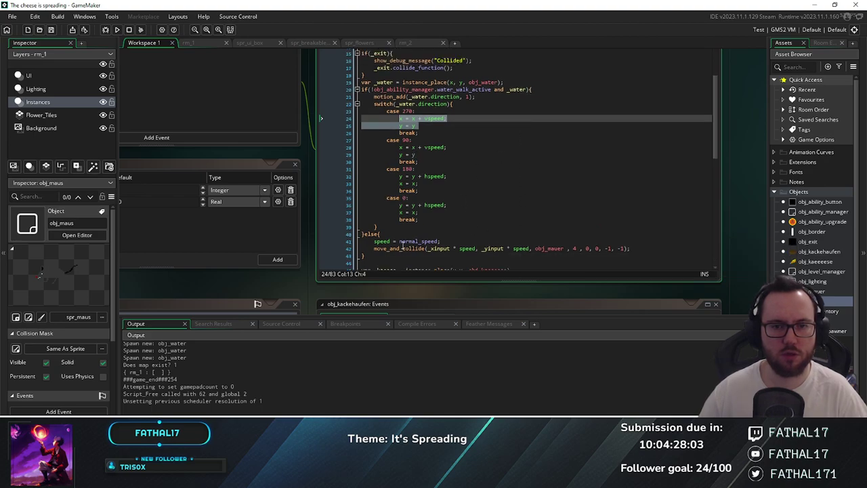
mouse_move(391, 249)
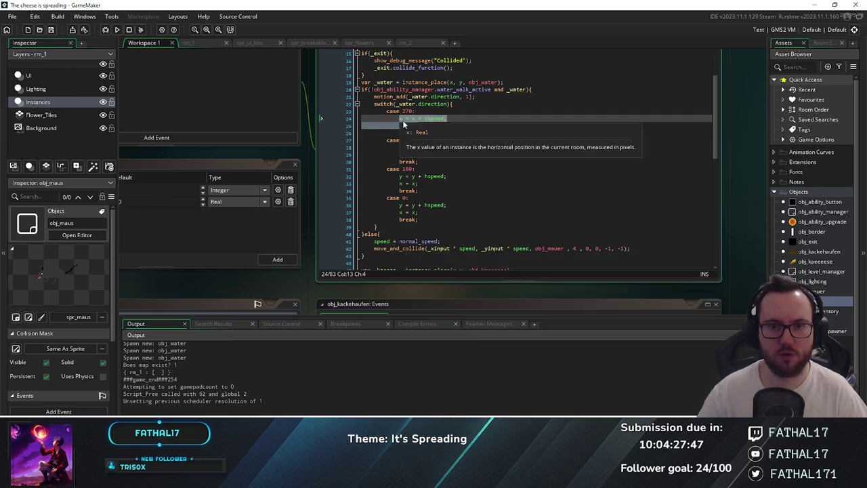
key(ctrl+v)
Change the first argument of the move_and_collide call in case 270 to vspeed
drag(502, 118, 452, 118)
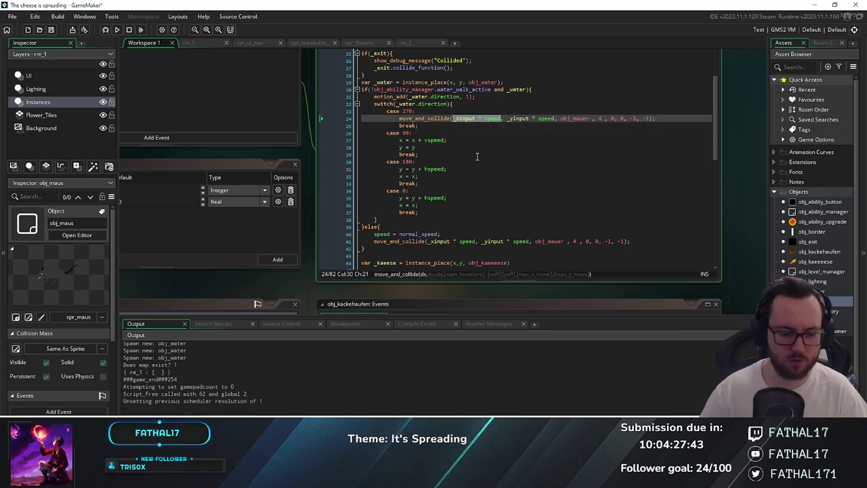
text(v)
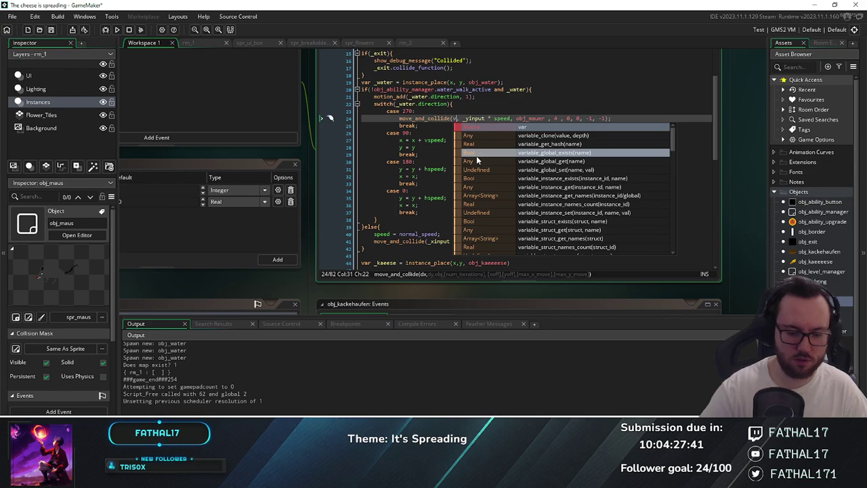
key(BackSpace)
text(vspeed)
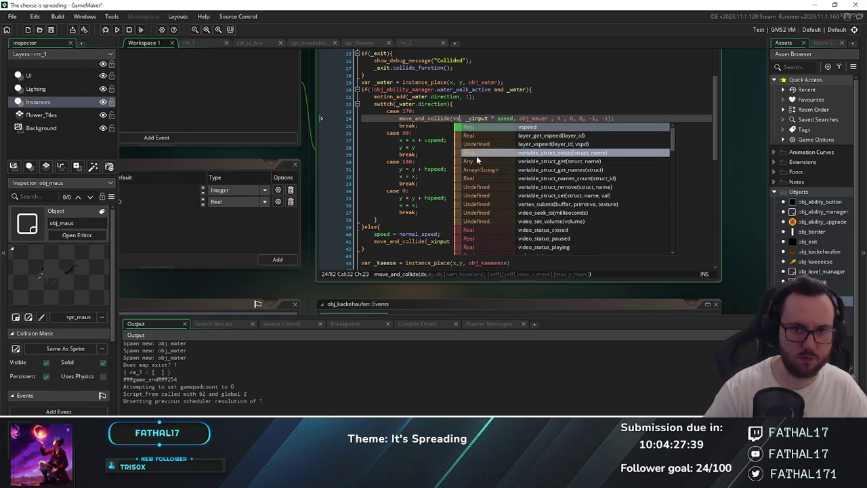
key(BackSpace)
key(BackSpace)
key(BackSpace)
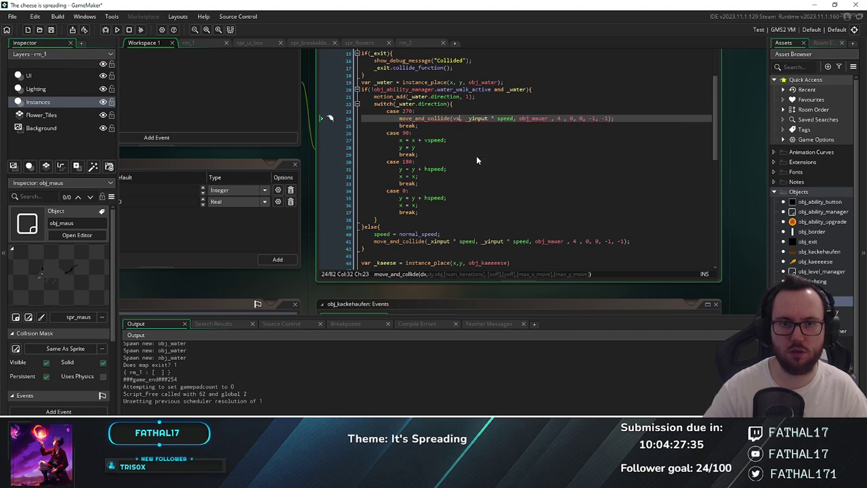
text(e)
key(Return)
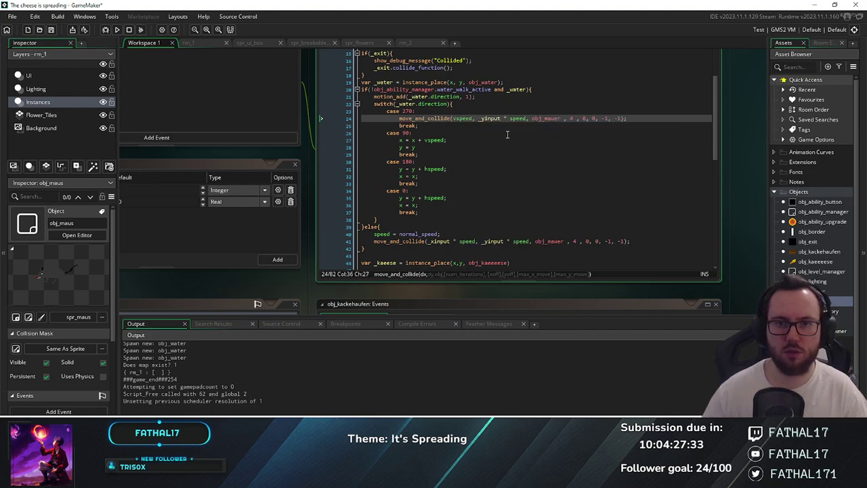
Change the second argument of the move_and_collide call in case 270 to hspeed
click(527, 119)
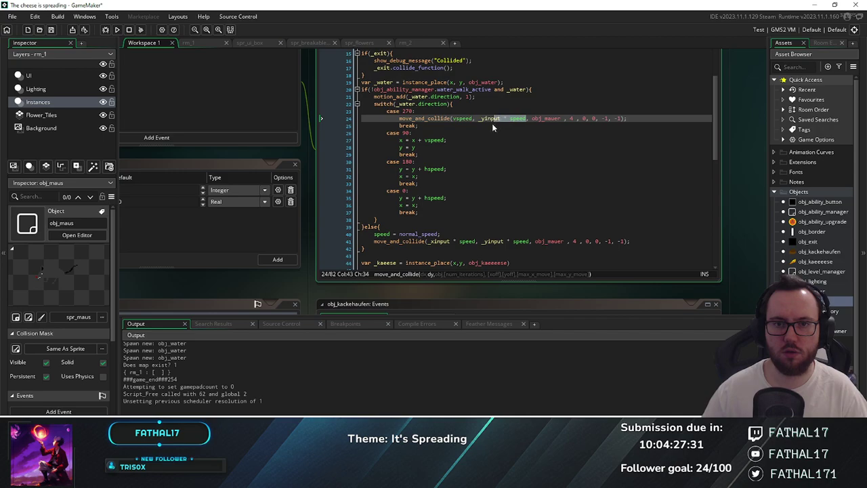
key(shift+Down)
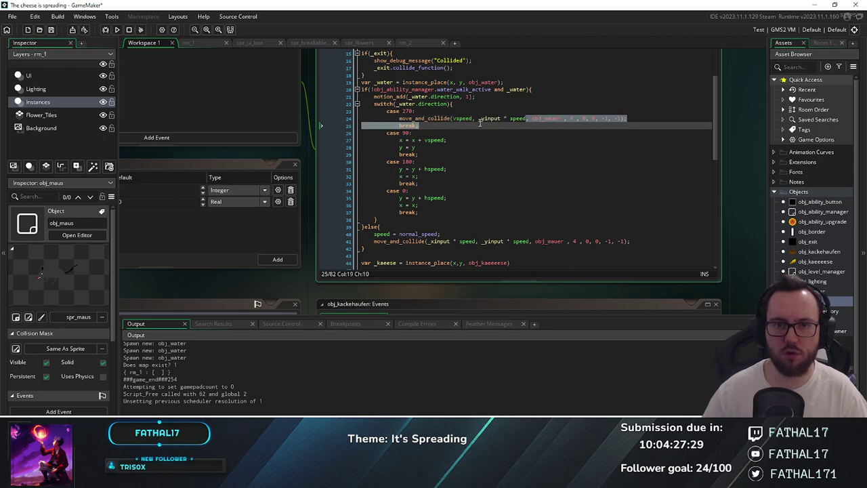
shift+click(479, 120)
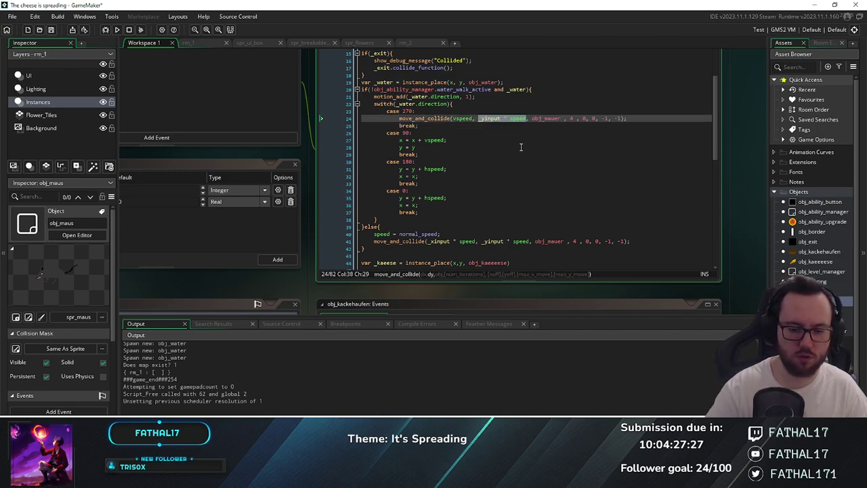
text(0)
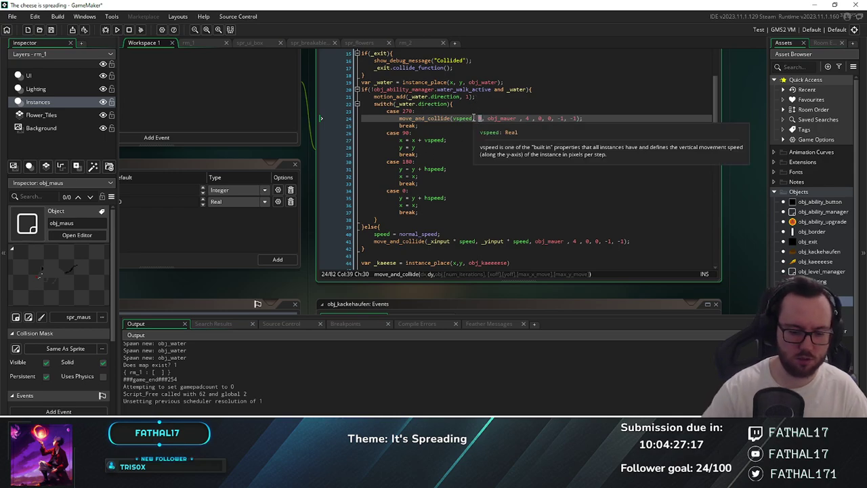
text(speed)
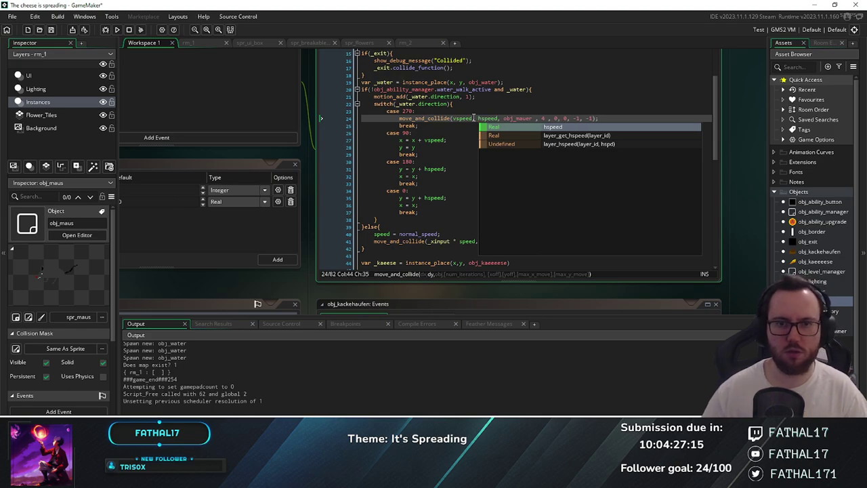
Replace the entire switch on _water.direction with the move_and_collide call that uses vspeed and hspeed
click(399, 118)
drag(399, 118, 606, 120)
key(ctrl+x)
drag(384, 221, 377, 107)
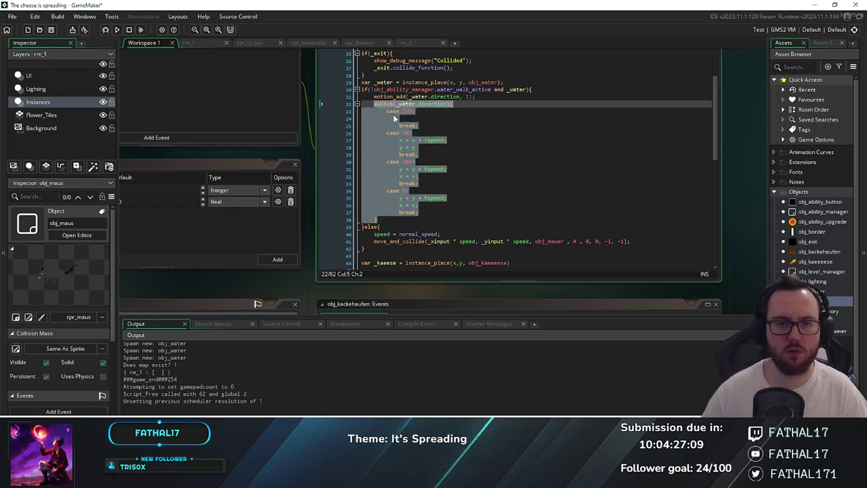
key(ctrl+v)
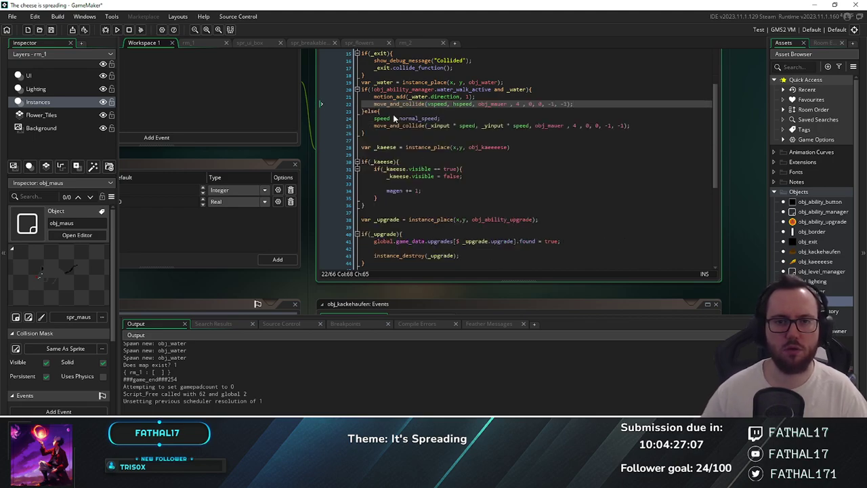
key(Down)
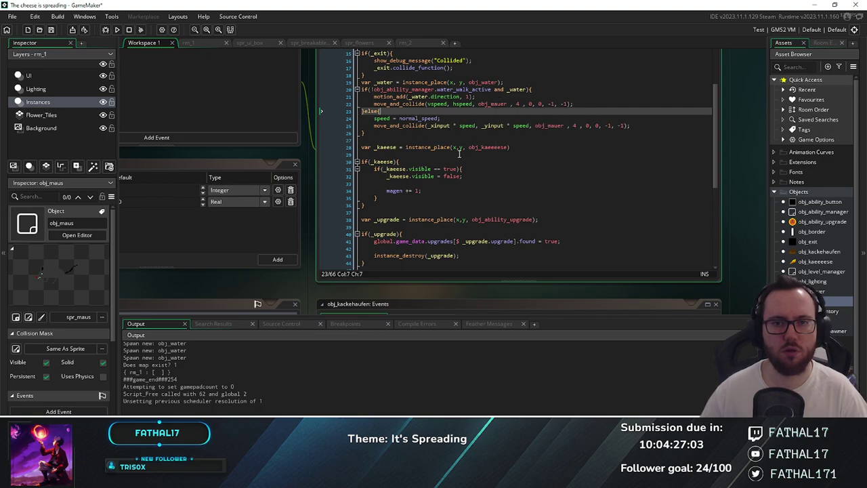
Run the game, steer the mouse through the upper corridor into the water, activate the A ability, and close the game
click(116, 30)
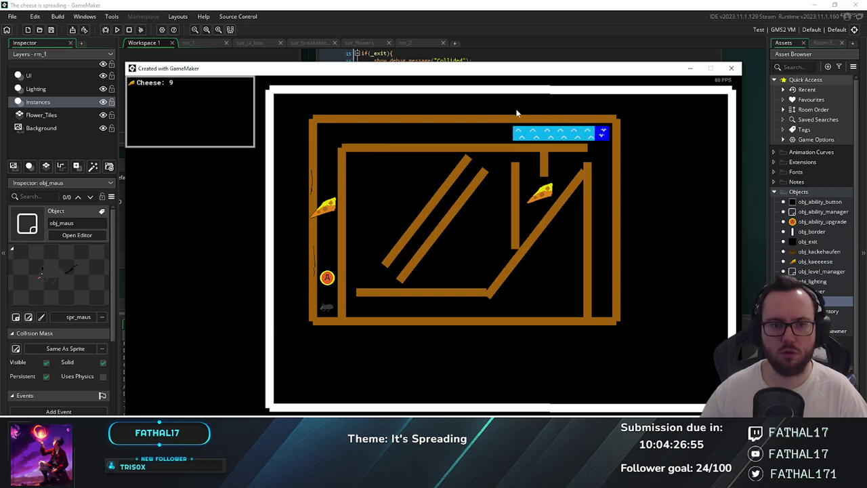
key(Up)
key(Right)
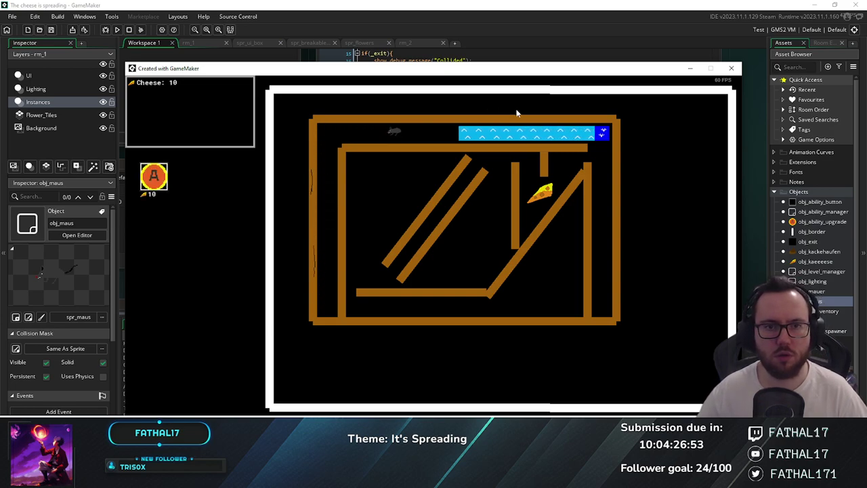
key(Up)
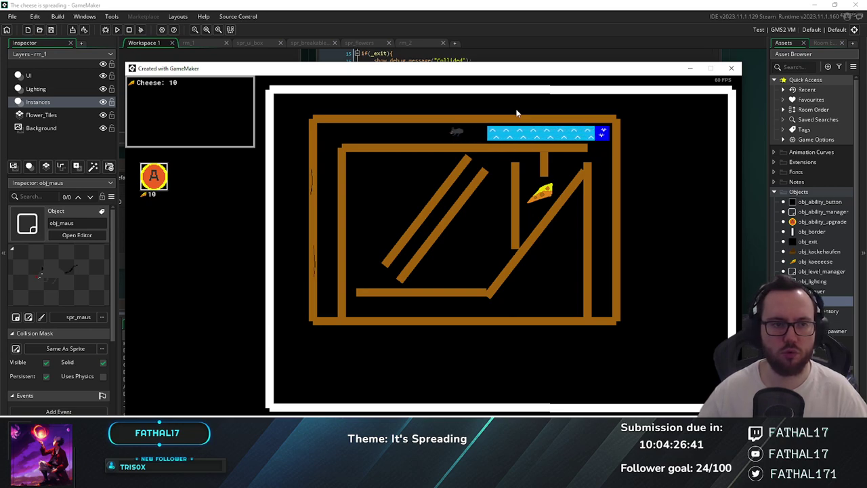
click(153, 177)
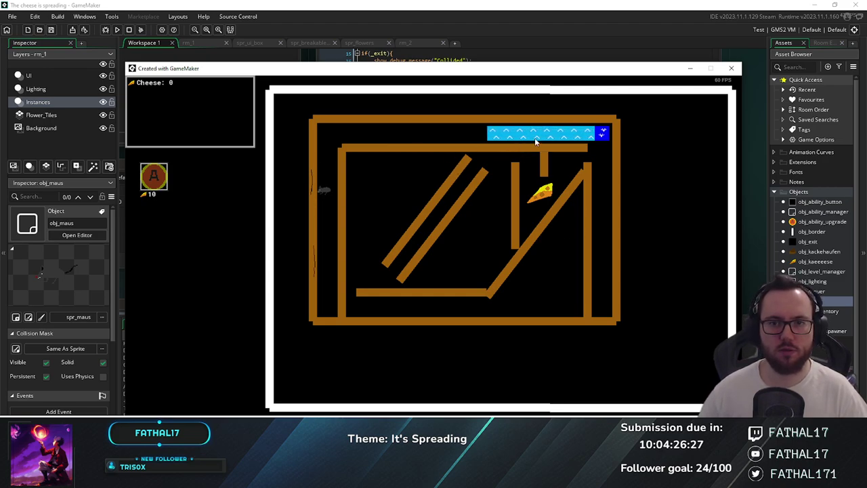
click(731, 69)
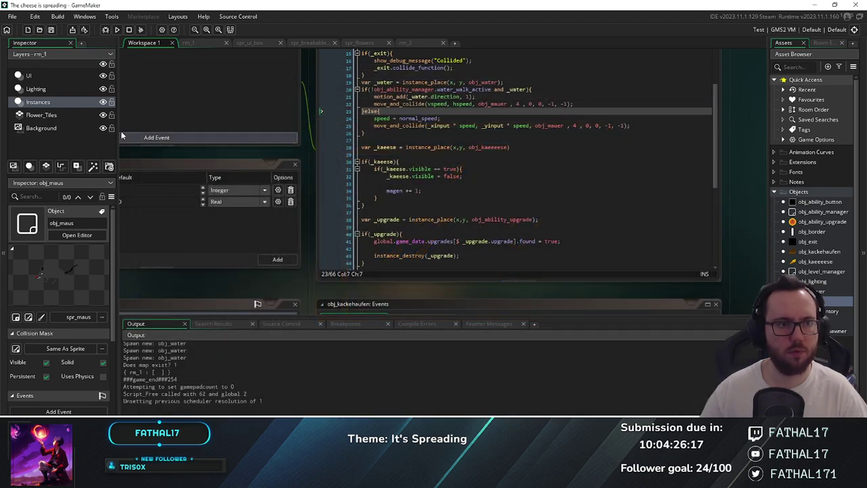
Reorder the Instances layer of rm_1 so that the obj_water_spawner instance comes after all three obj_water instances
click(38, 102)
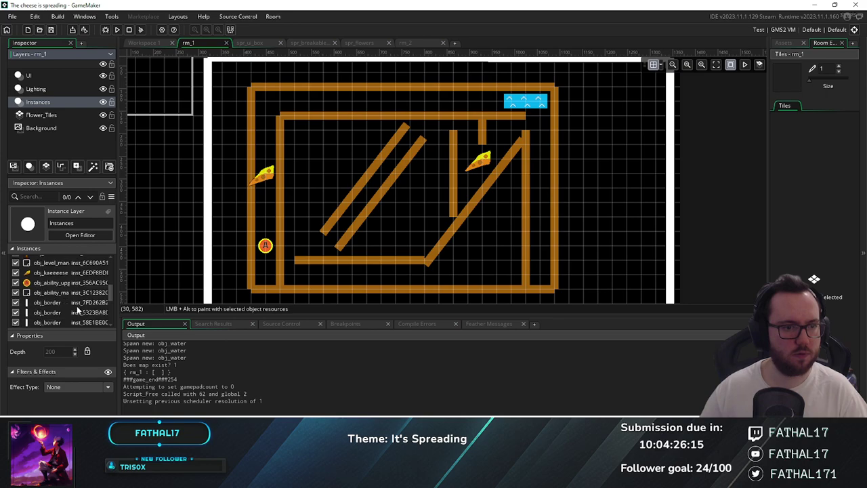
scroll(76, 308, down, 1)
drag(54, 302, 58, 293)
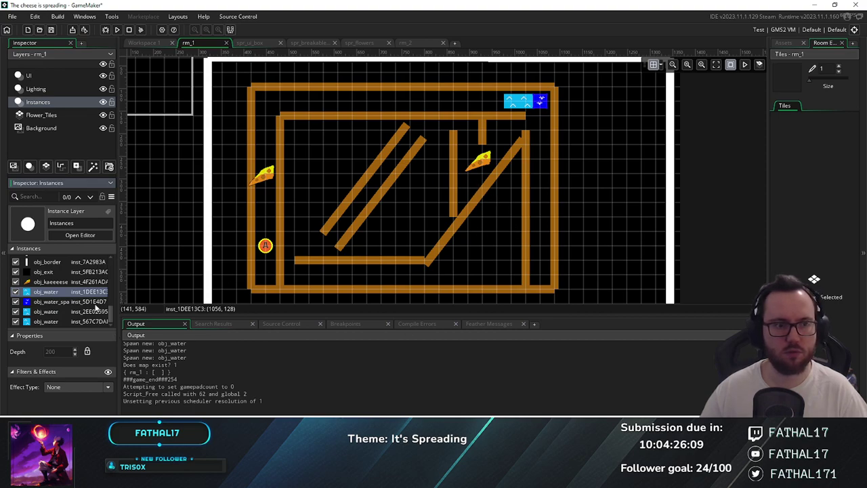
drag(45, 307, 49, 330)
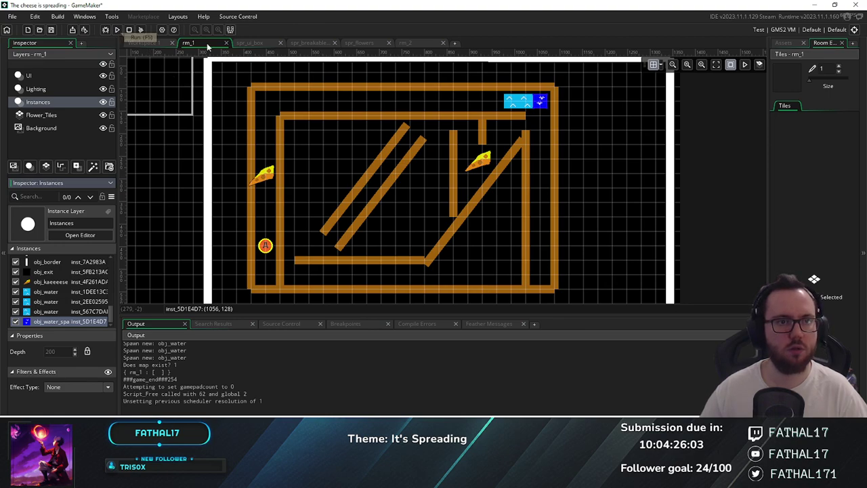
click(147, 42)
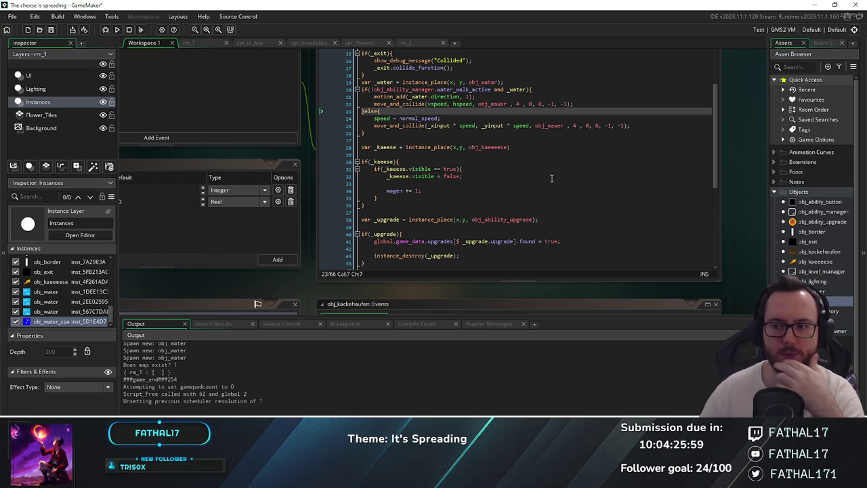
click(193, 42)
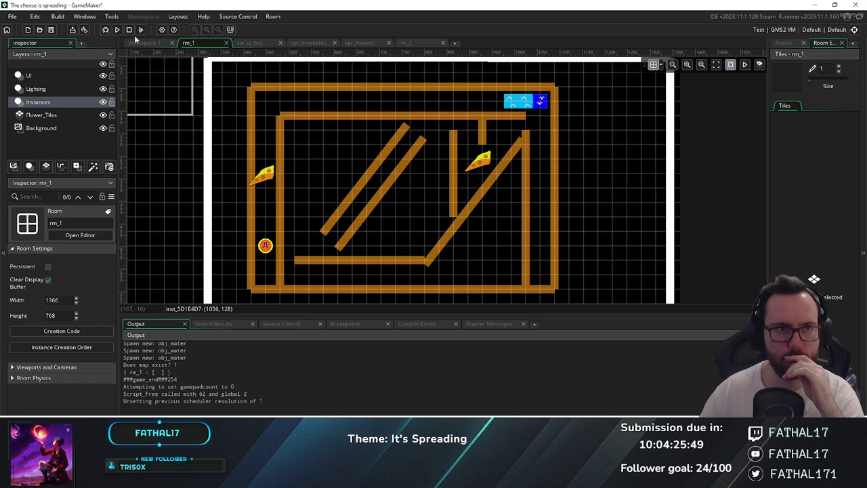
Run the game, close it again, and bring up the project's assets
key(F5)
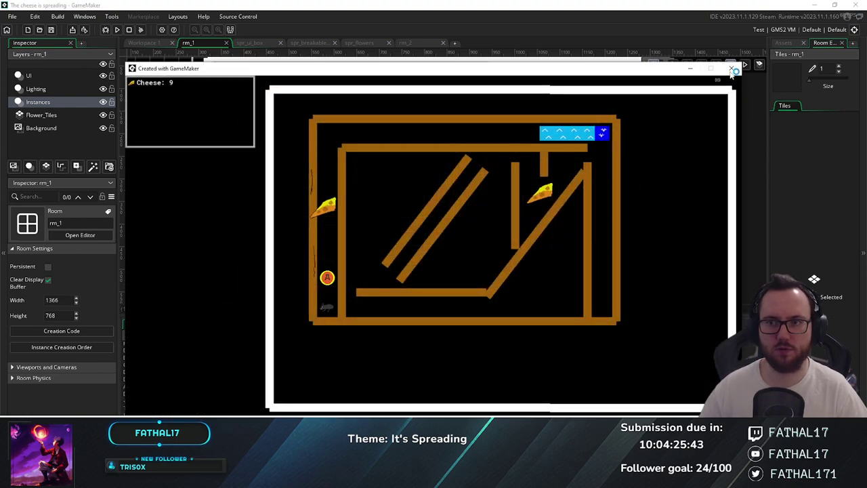
click(732, 67)
click(791, 44)
scroll(813, 203, down, 1)
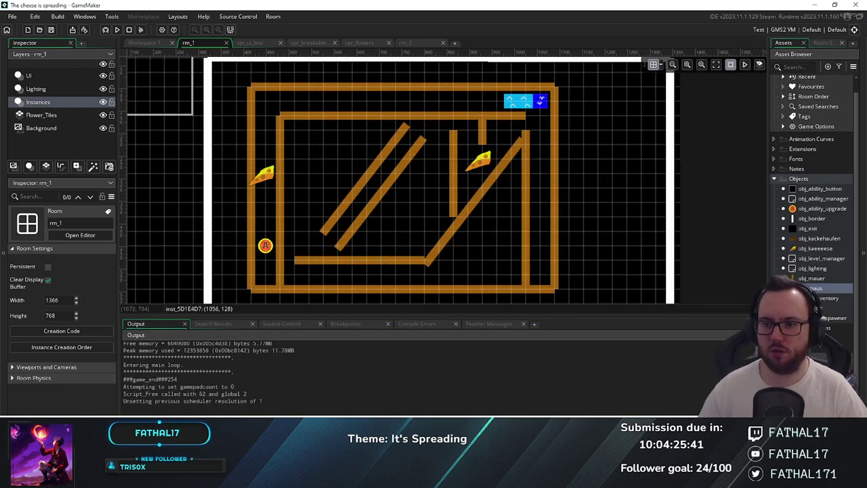
Delete the with(obj_water) block from the room-saving function in scr_save_load
key(ctrl+Tab)
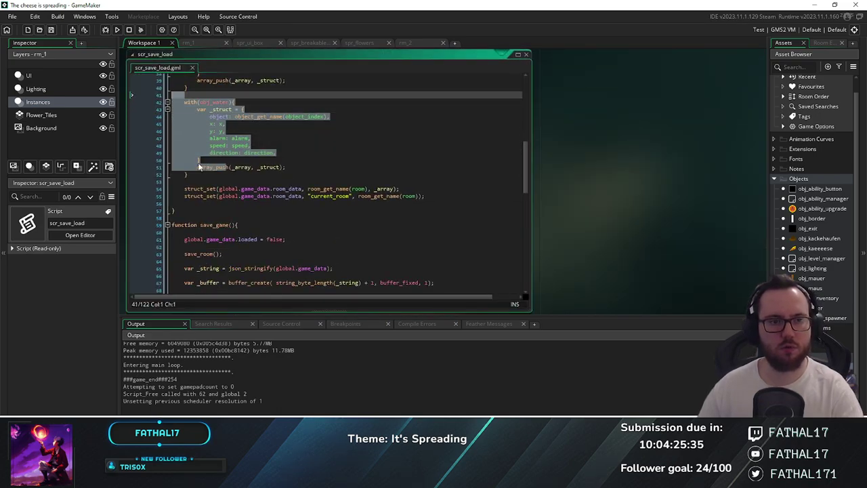
click(167, 109)
key(Delete)
scroll(305, 145, down, 1)
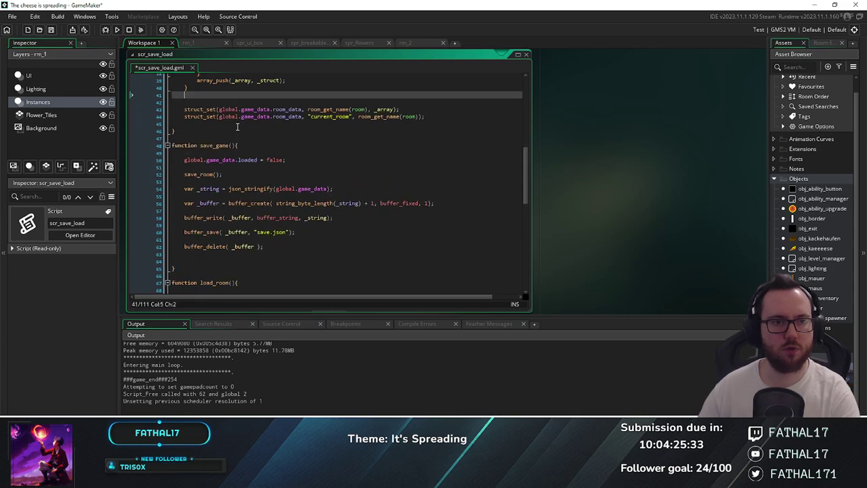
Delete the commented-out instance_destroy(obj_water) line from load_room and save the script
scroll(289, 179, down, 3)
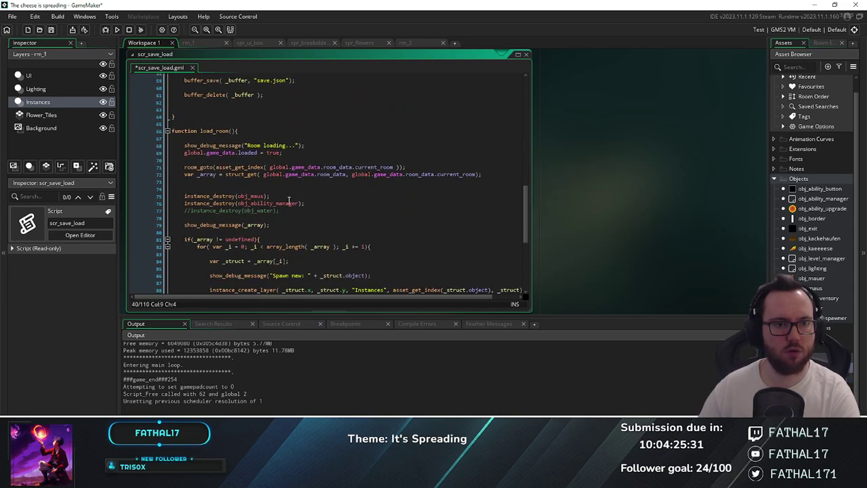
drag(297, 211, 172, 212)
key(BackSpace)
key(BackSpace)
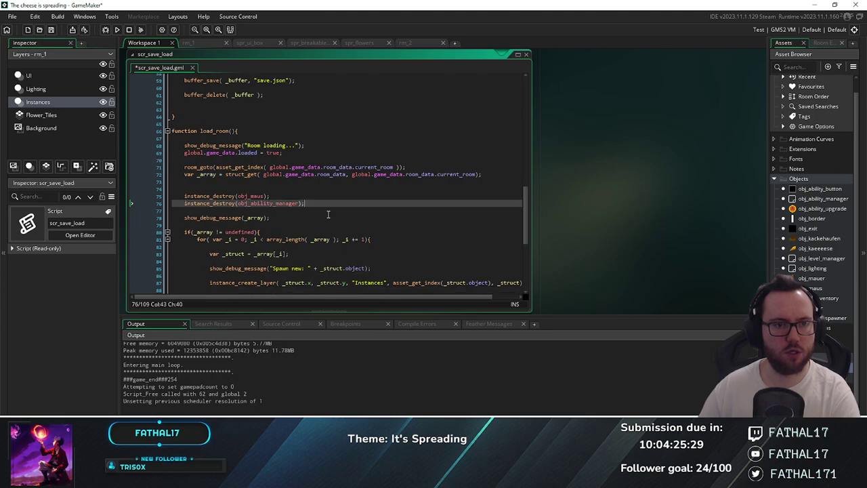
scroll(352, 189, up, 7)
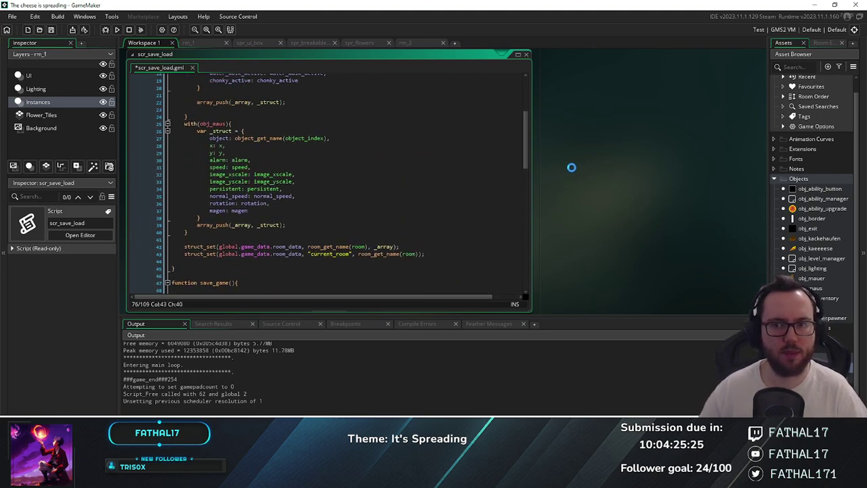
Create a new script with an empty load_abilit_applys function and indent its body line
middle_drag(572, 168, 710, 181)
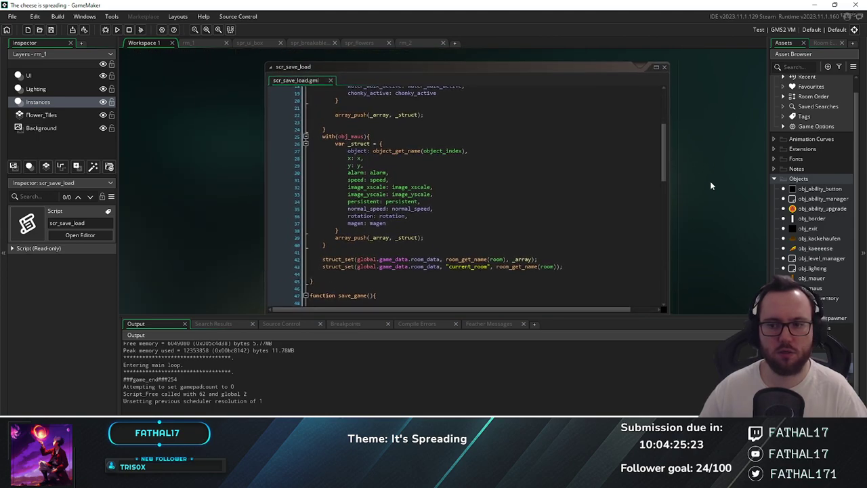
key(alt+c)
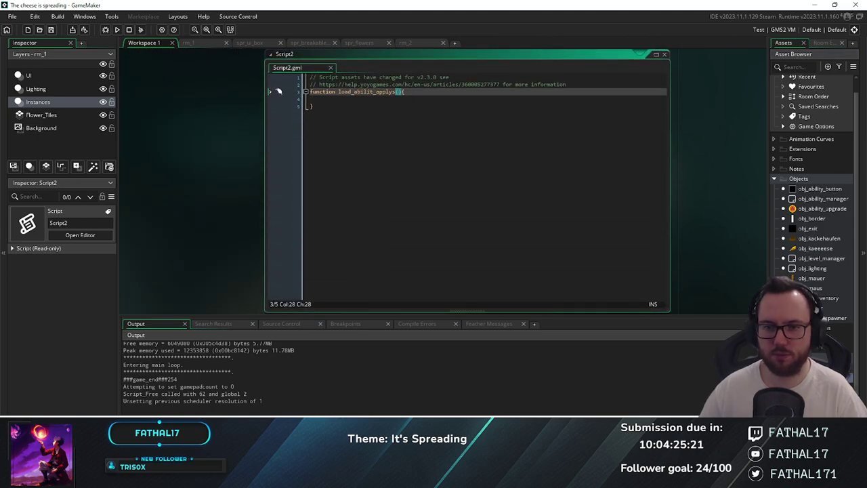
key(Down)
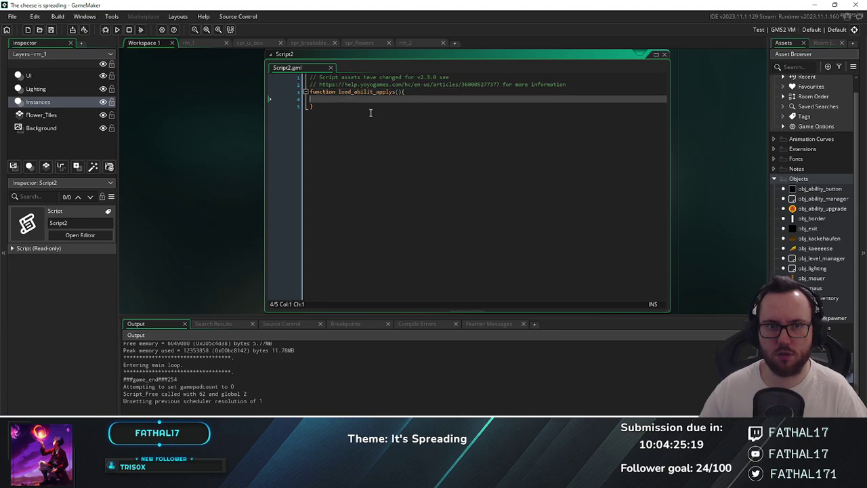
key(Tab)
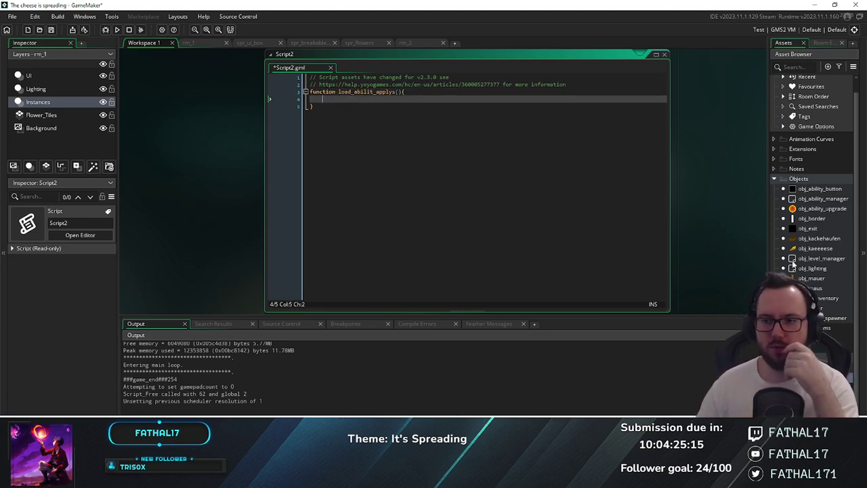
Move the shrink upgrade's inline apply function out of obj_ability_manager's Create event, keeping a copy for reuse
double_click(823, 198)
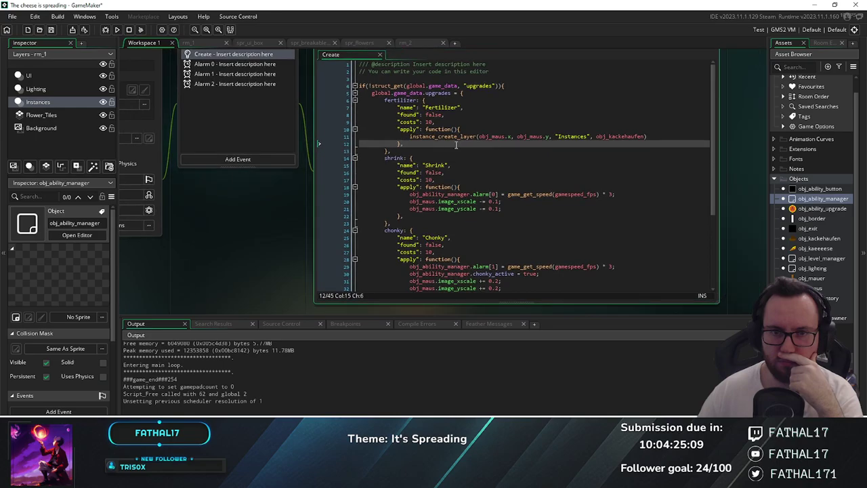
drag(399, 129, 416, 143)
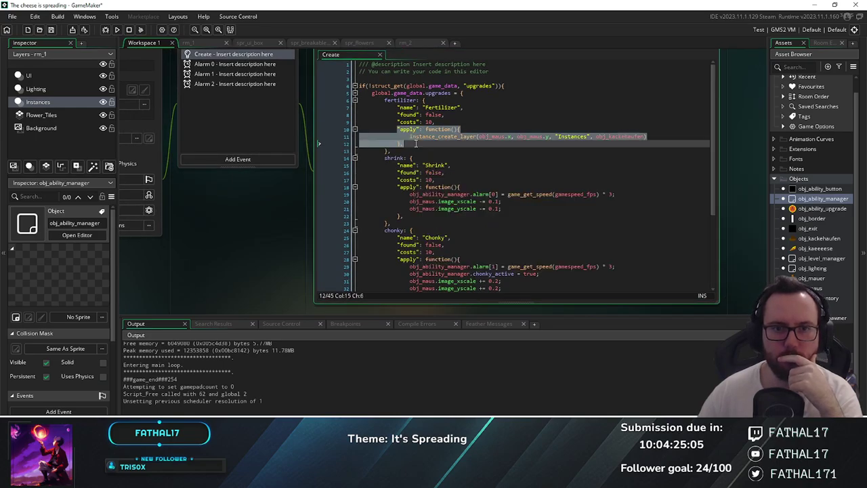
drag(399, 190, 400, 215)
key(ctrl+c)
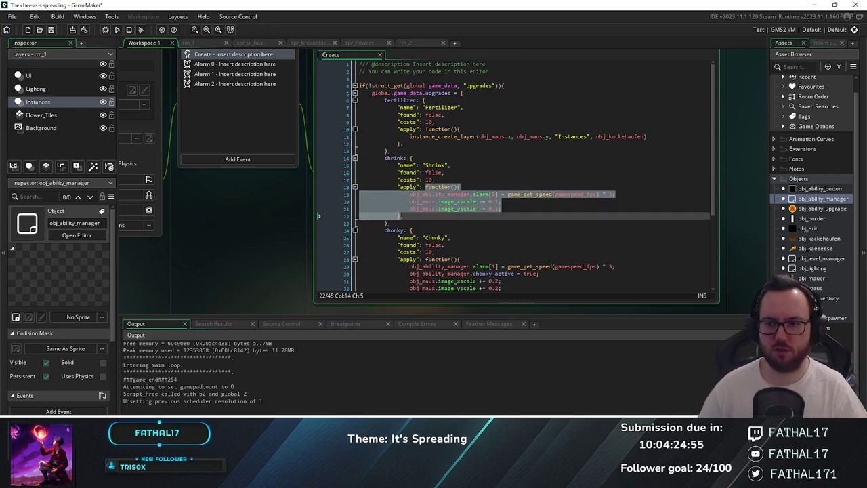
key(BackSpace)
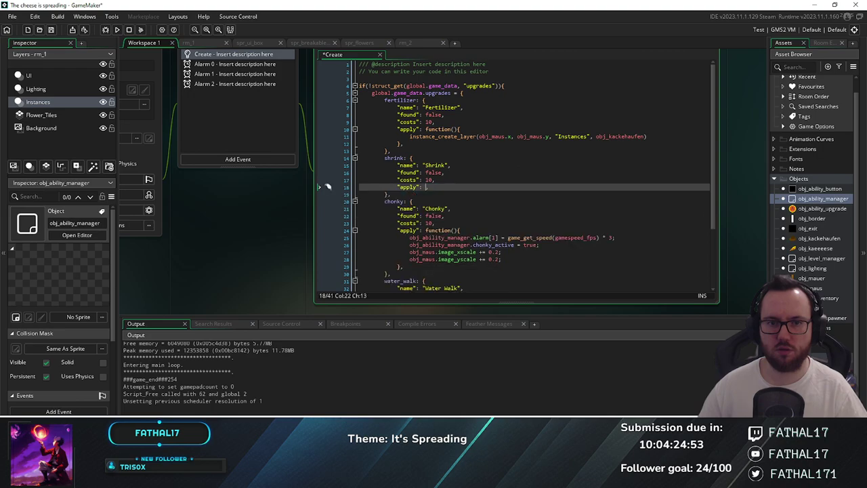
Rename the function in Script2 to apply_shrink and insert the copied shrink code into its body
click(225, 91)
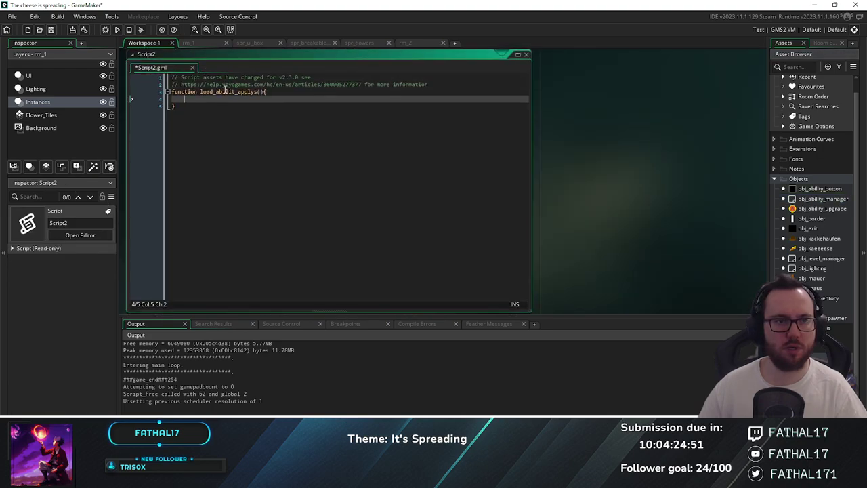
double_click(226, 91)
text(apply)
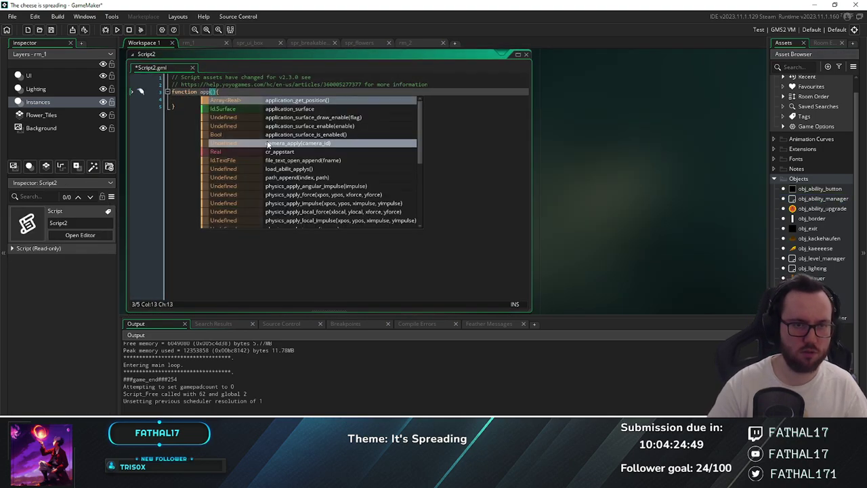
text(_shrink)
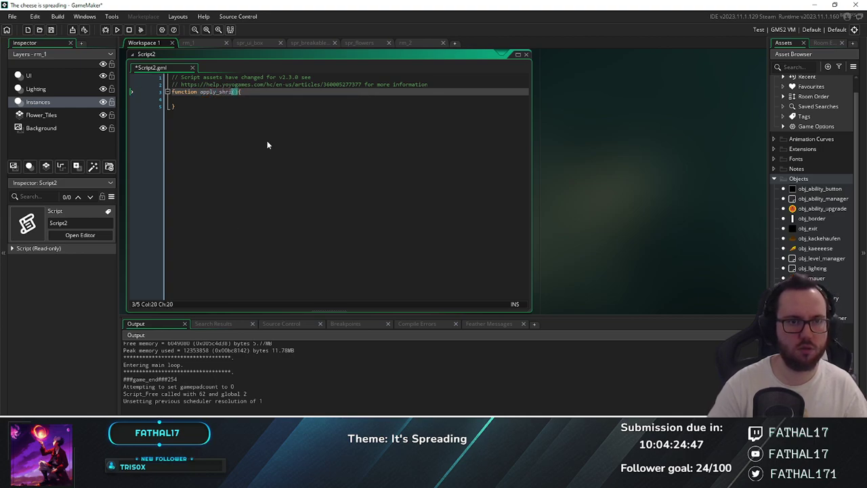
key(Down)
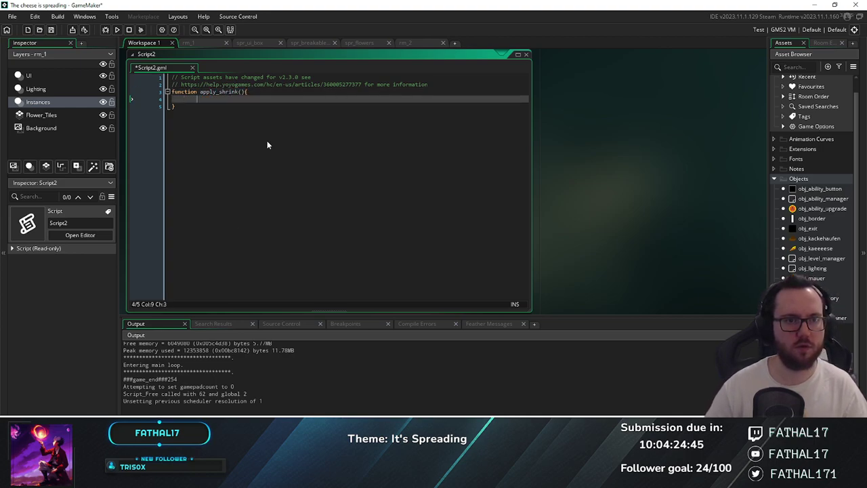
key(ctrl+v)
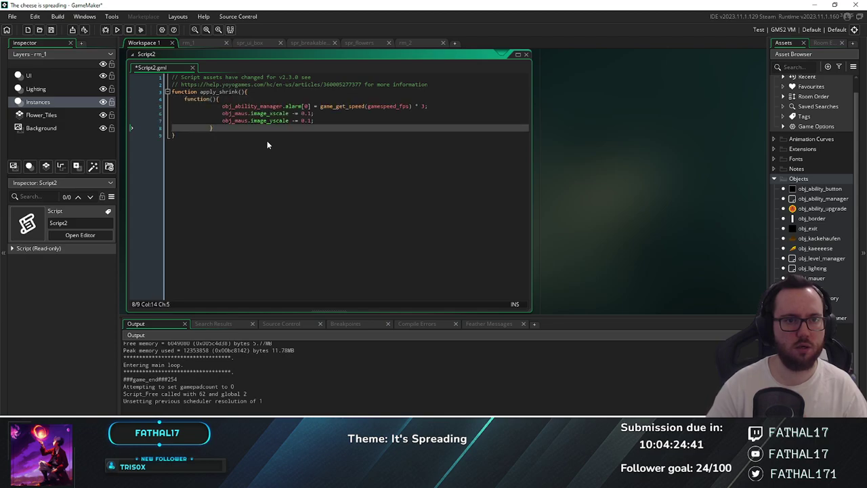
Remove the nested function() wrapper and its closing brace from apply_shrink, leaving only the three statements
drag(220, 99, 163, 101)
key(BackSpace)
key(BackSpace)
drag(222, 121, 143, 116)
key(BackSpace)
key(BackSpace)
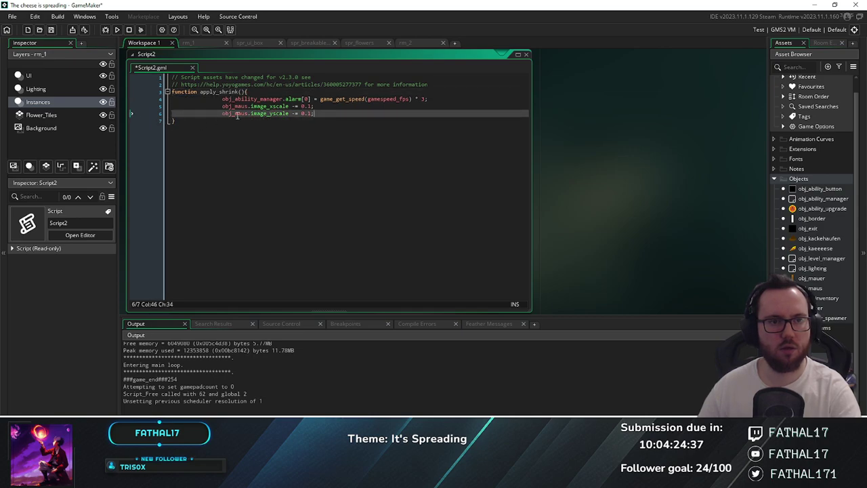
Reduce the indentation of the three statements in apply_shrink to one level and save the script
drag(321, 113, 223, 100)
click(224, 99)
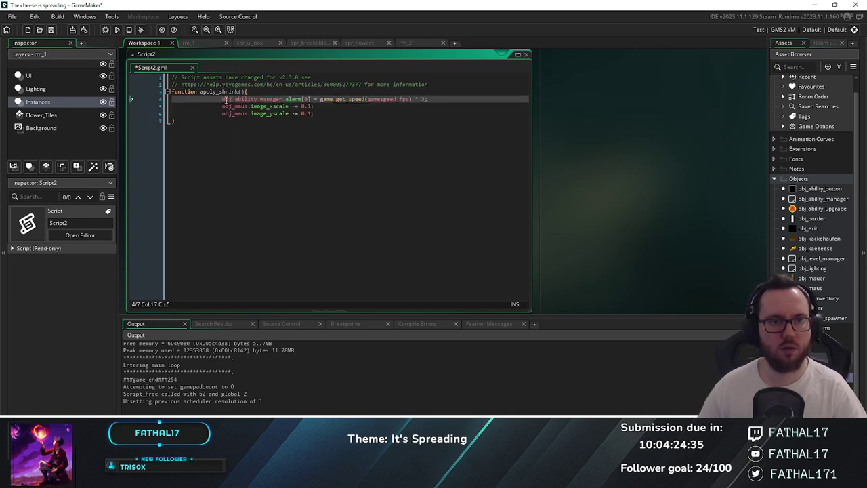
key(BackSpace)
key(BackSpace)
key(BackSpace)
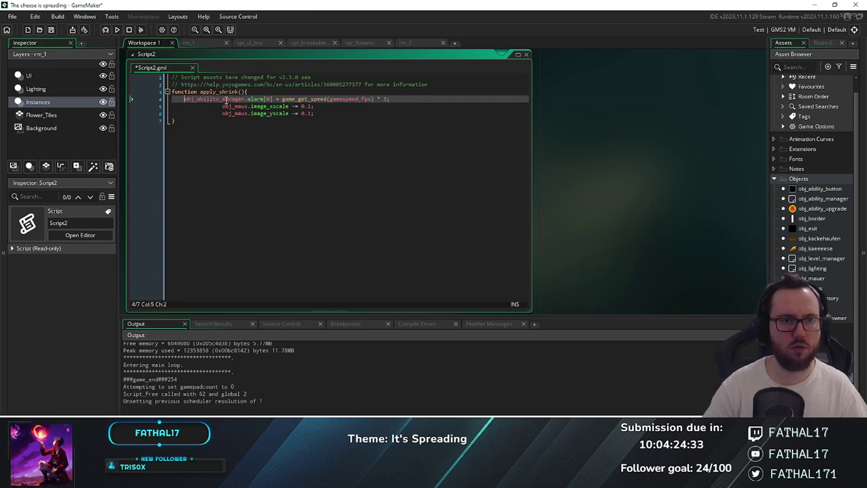
key(Down)
key(BackSpace)
key(BackSpace)
key(BackSpace)
key(Down)
key(BackSpace)
key(Delete)
key(Delete)
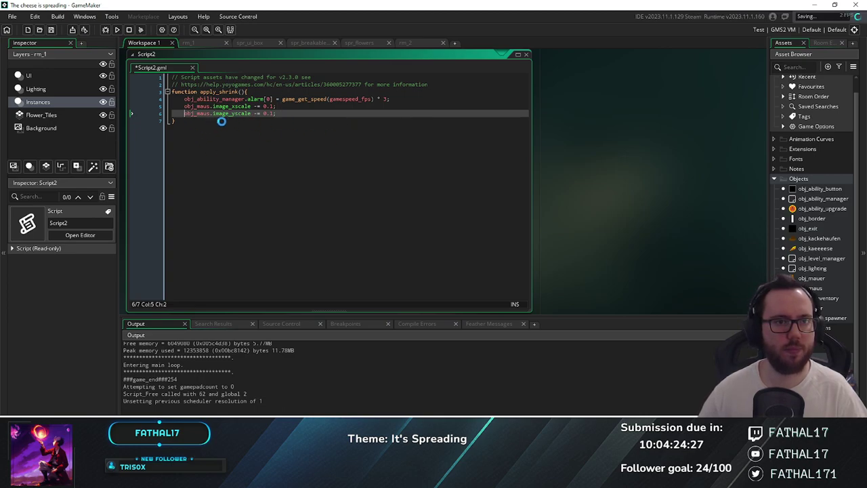
Rename the Script2 asset as scr_apply_abilities
click(57, 223)
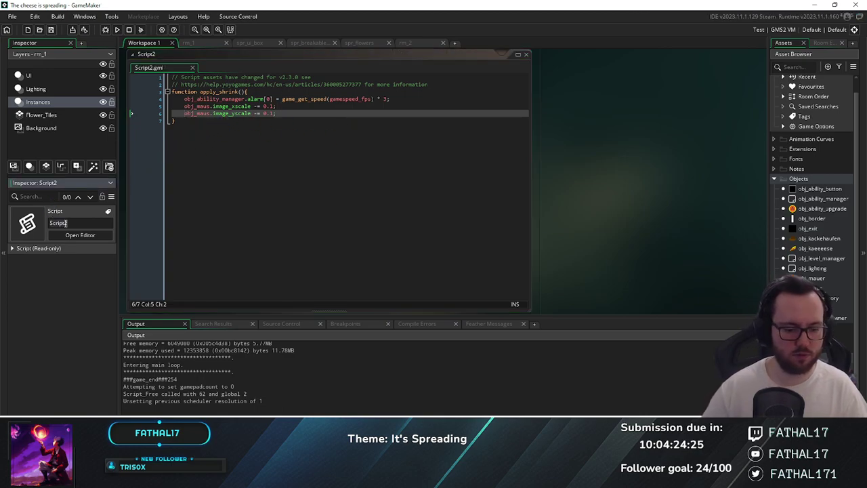
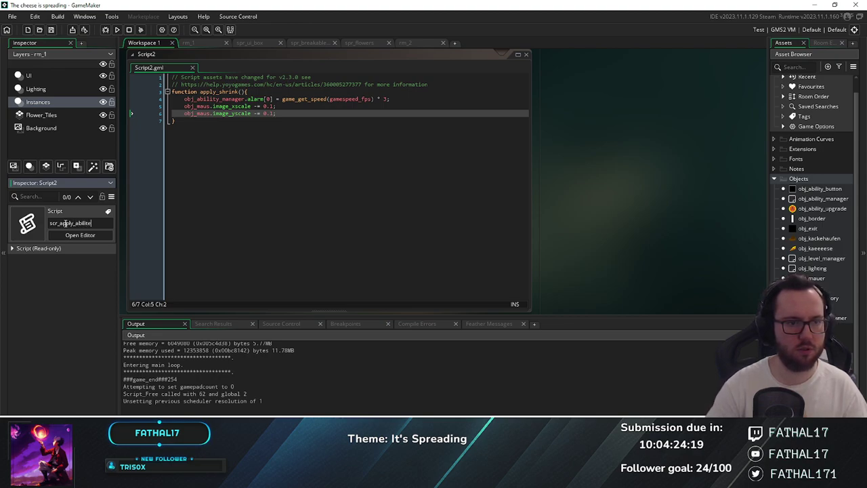
text(scr_apply_abilities)
key(Return)
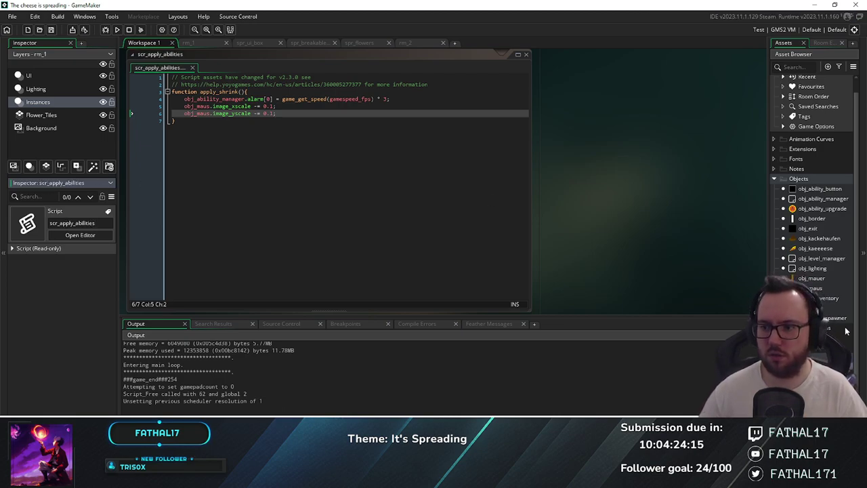
Set the shrink upgrade's apply entry in obj_ability_manager's Create event to apply_shrink()
double_click(830, 199)
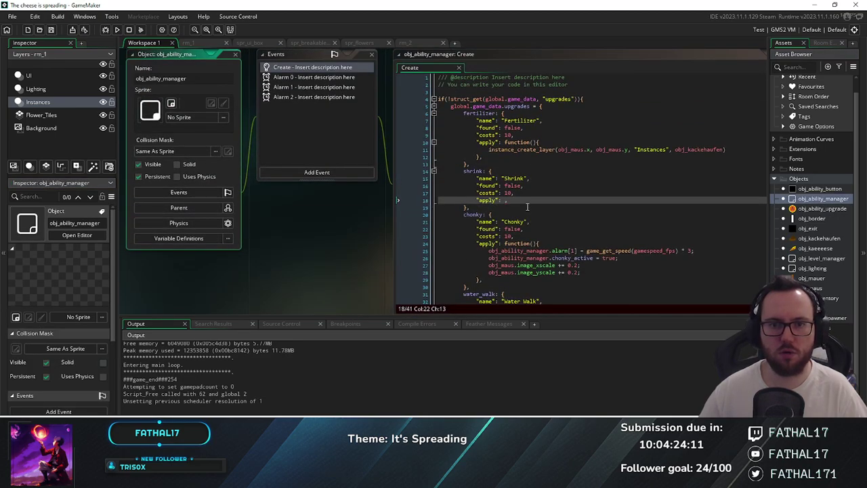
click(510, 203)
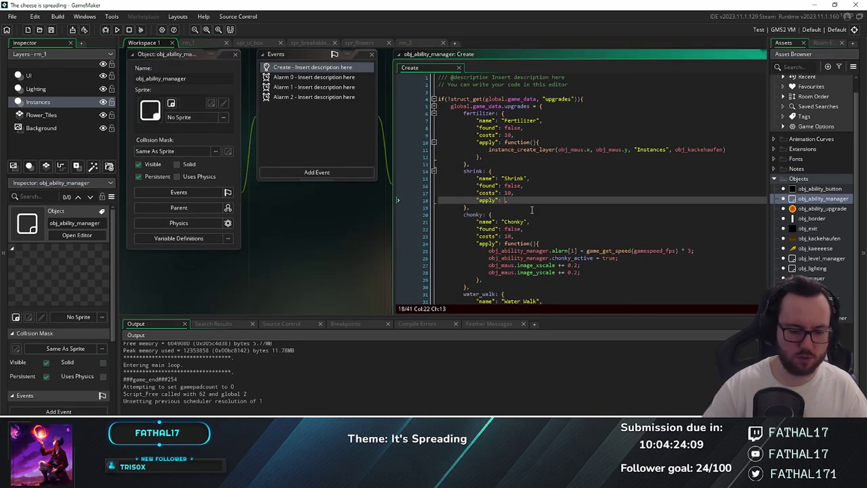
text(shr)
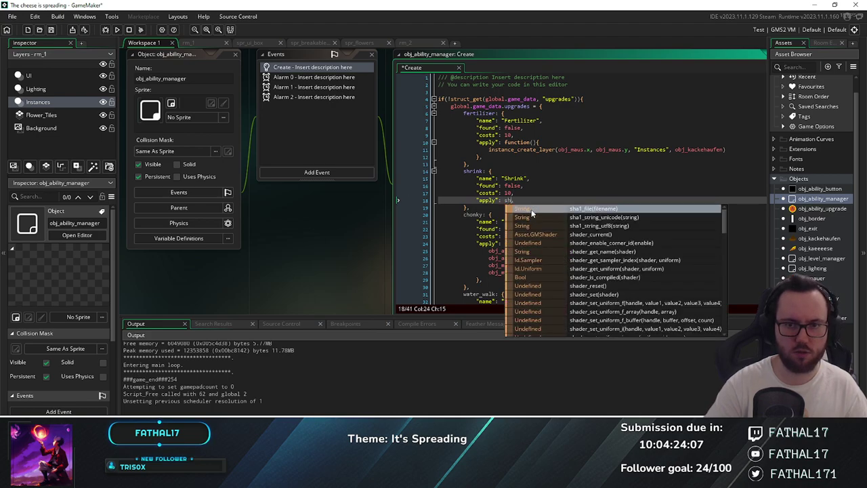
key(Return)
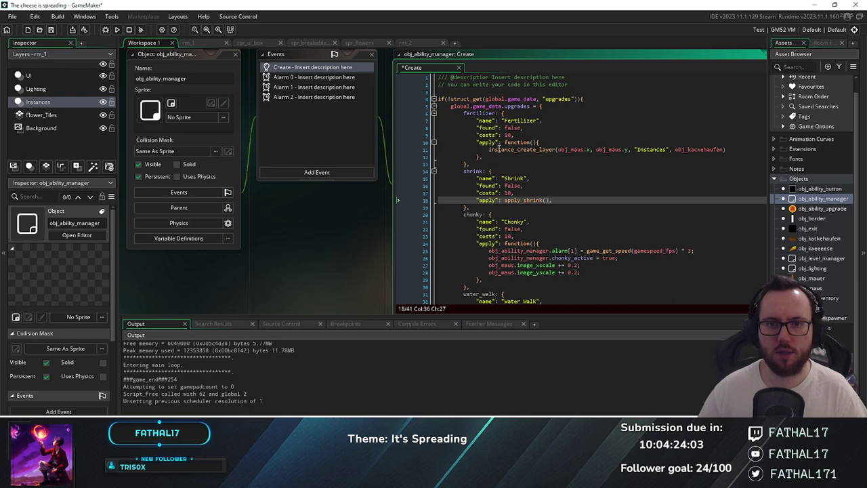
Remove the inline function and its instance_create_layer call from the fertilizer upgrade and set its apply entry to apply_fertilizer()
drag(489, 149, 731, 150)
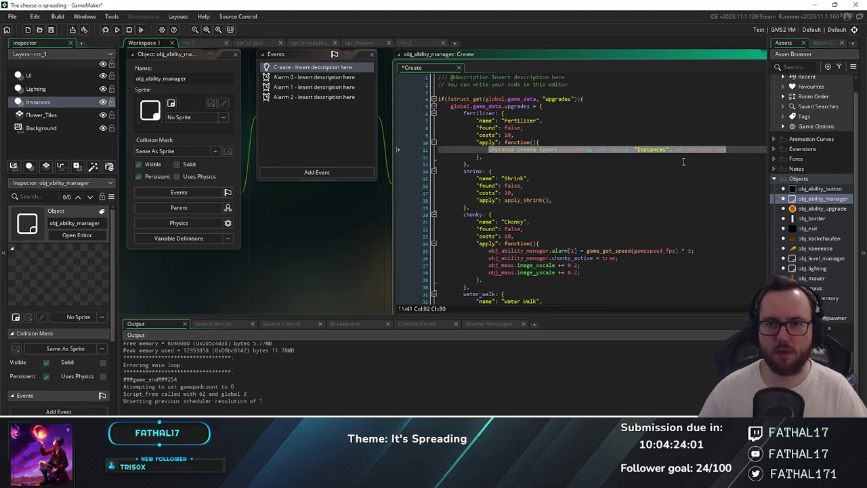
key(BackSpace)
drag(504, 142, 533, 157)
key(BackSpace)
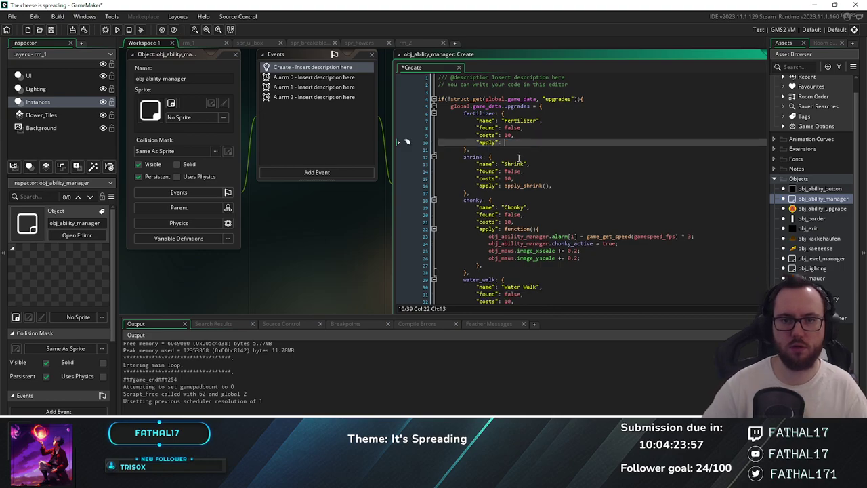
text(appl)
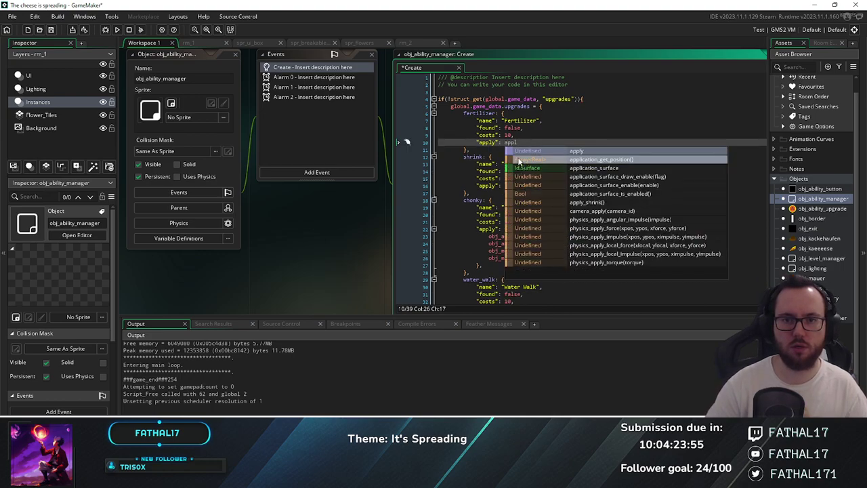
text(y_)
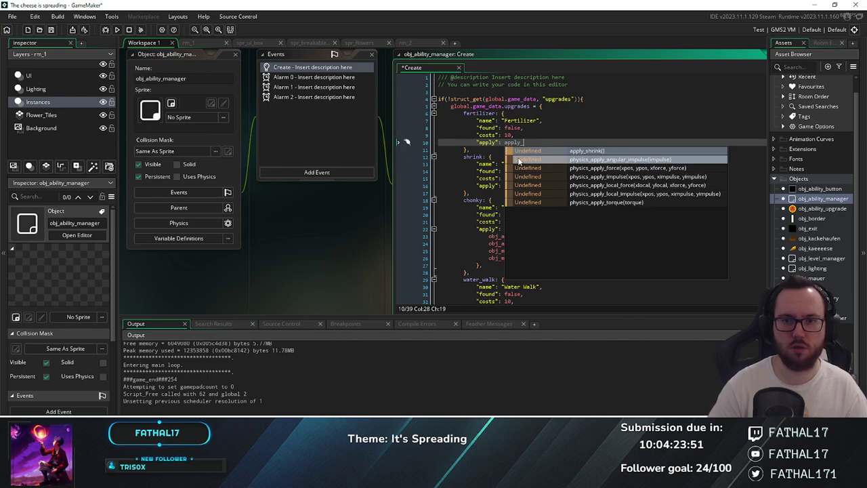
text(fertilizer(),)
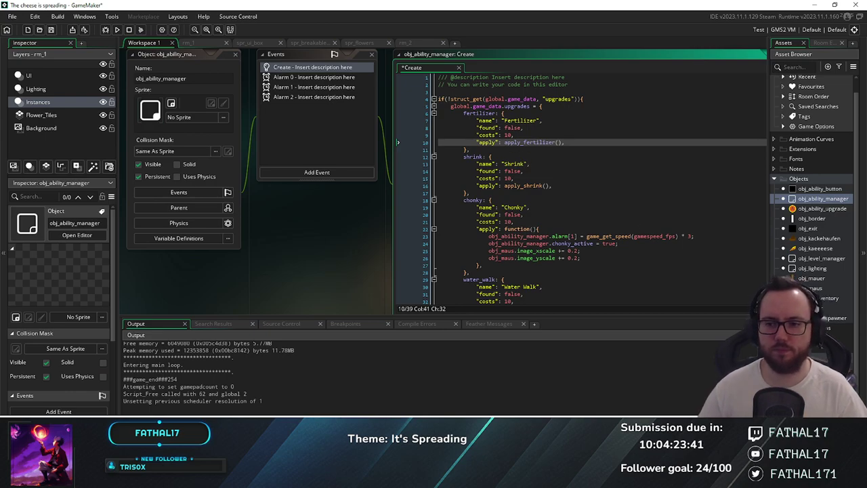
Add a function apply_fertilizer() below apply_shrink in scr_apply_abilities containing instance_create_layer(obj_maus.x, obj_maus.y, "Instances", obj_kackehaufen)
key(ctrl+Tab)
key(ctrl+Tab)
click(257, 123)
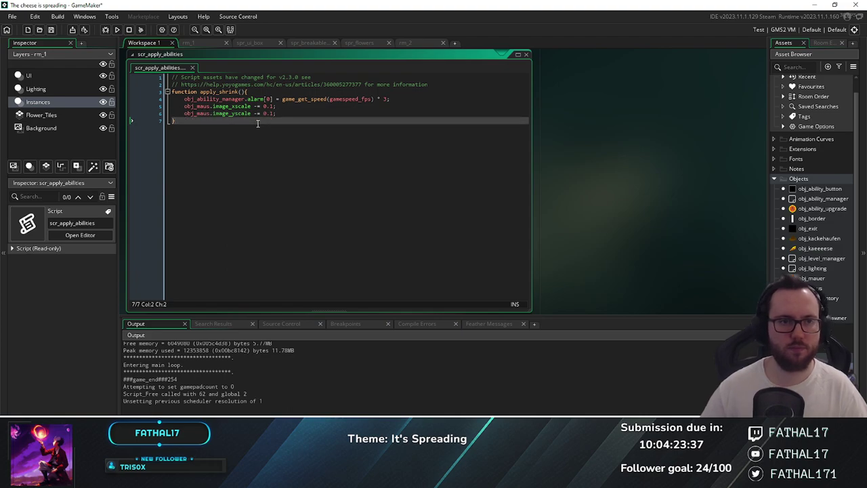
key(Return)
key(Return)
text(functi)
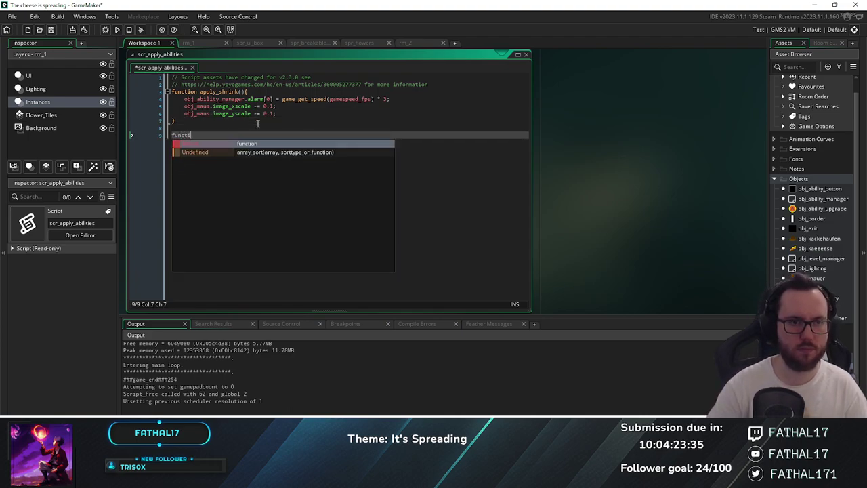
text(on appl)
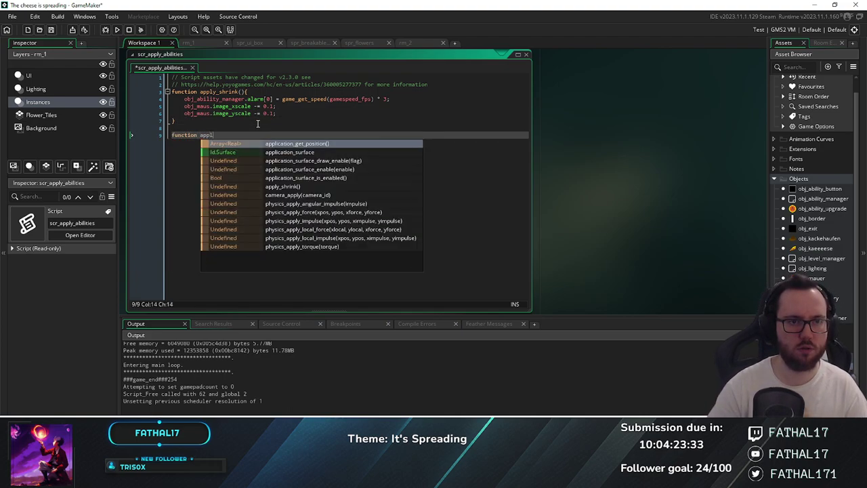
text(y_fer)
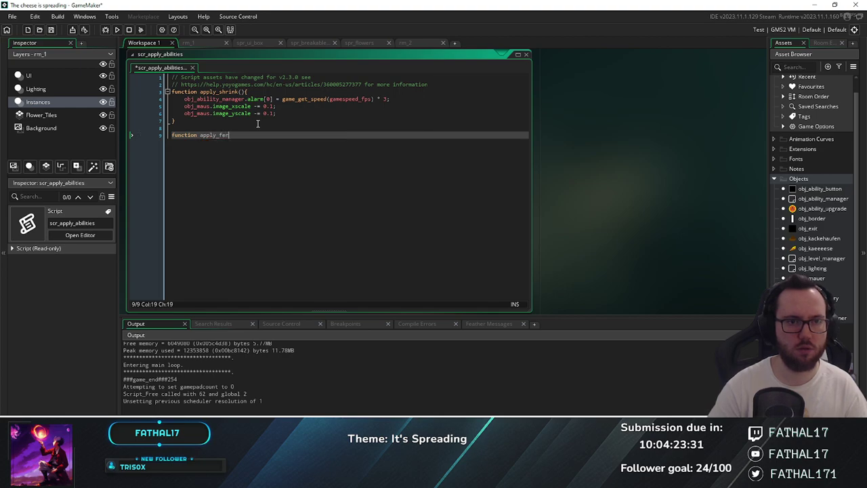
text(tilizer(){)
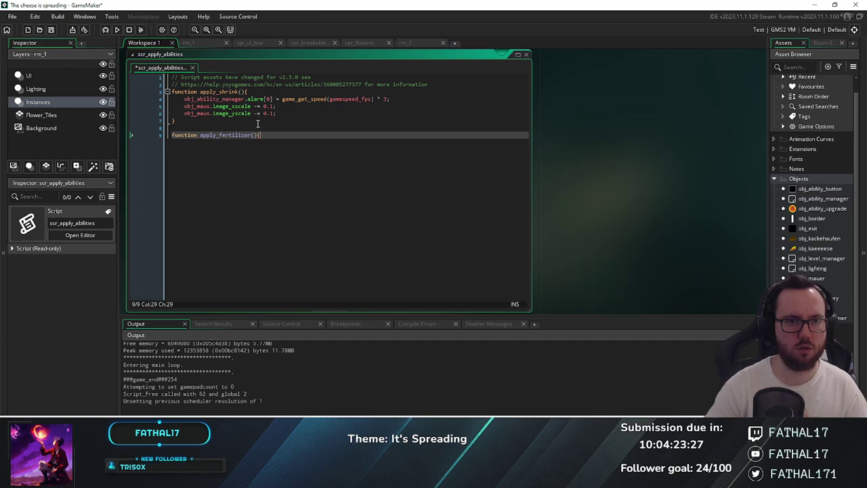
text({ 	instance_create_layer(obj_maus.x, obj_maus.y, "Instances", obj_kackehaufen))
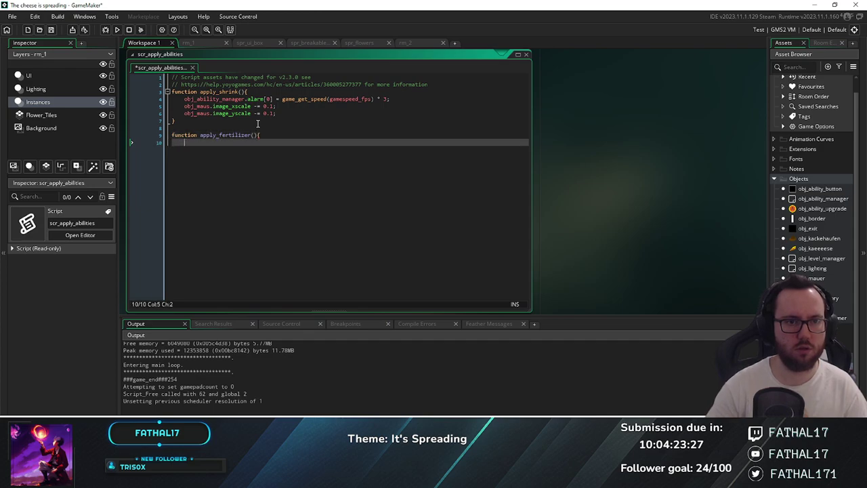
key(Return)
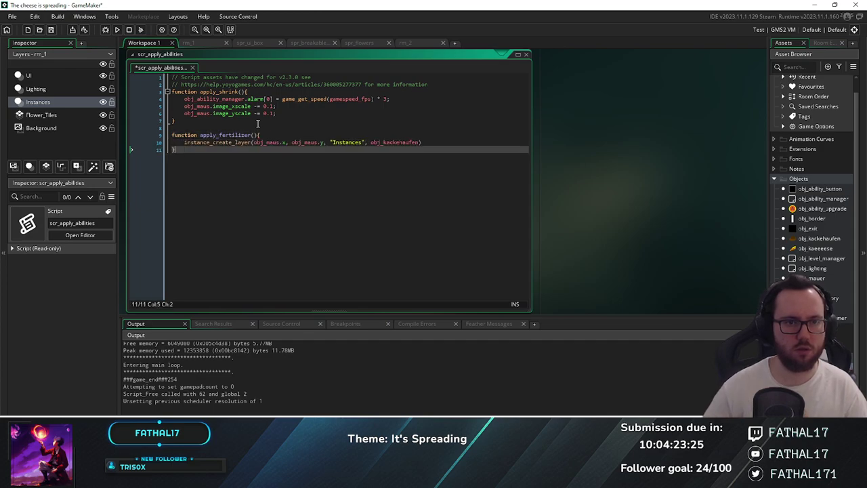
click(271, 135)
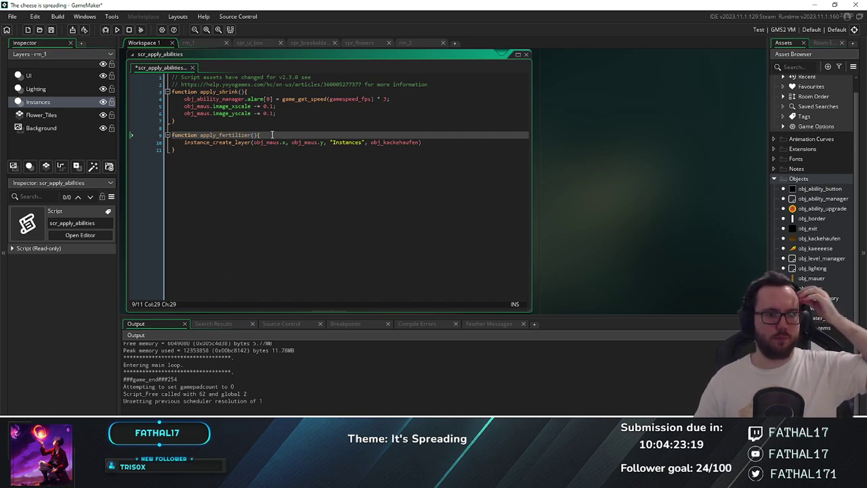
Begin a global. statement on a new line between the header comments and apply_shrink
click(443, 83)
key(Return)
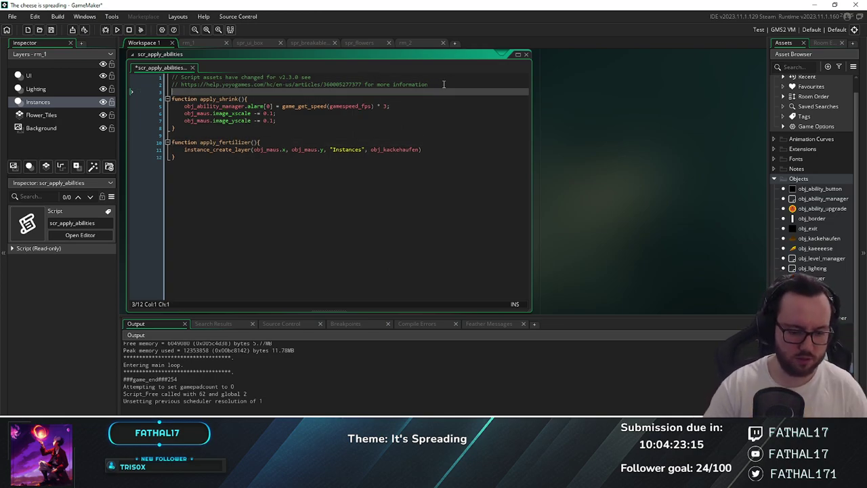
text(global.)
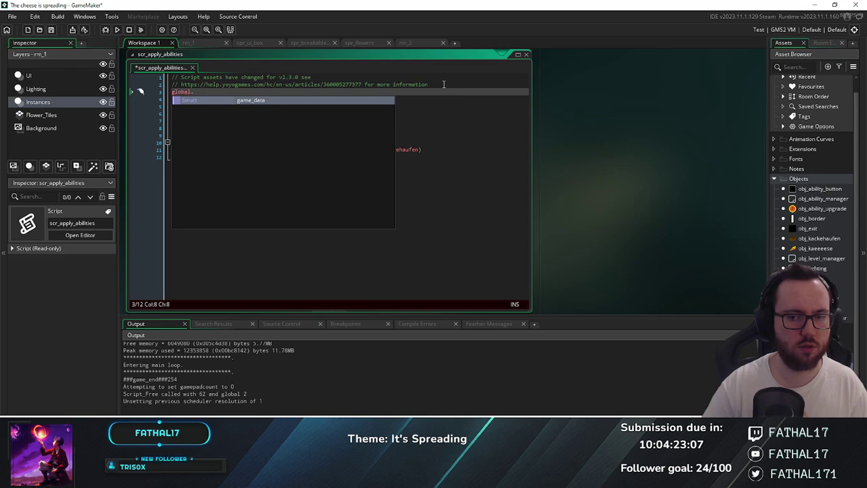
text(abilit)
key(BackSpace)
key(BackSpace)
key(BackSpace)
key(BackSpace)
key(BackSpace)
key(BackSpace)
Continue the global statement as global.game_data.ability_func and assign it an opening array bracket
text(game_data)
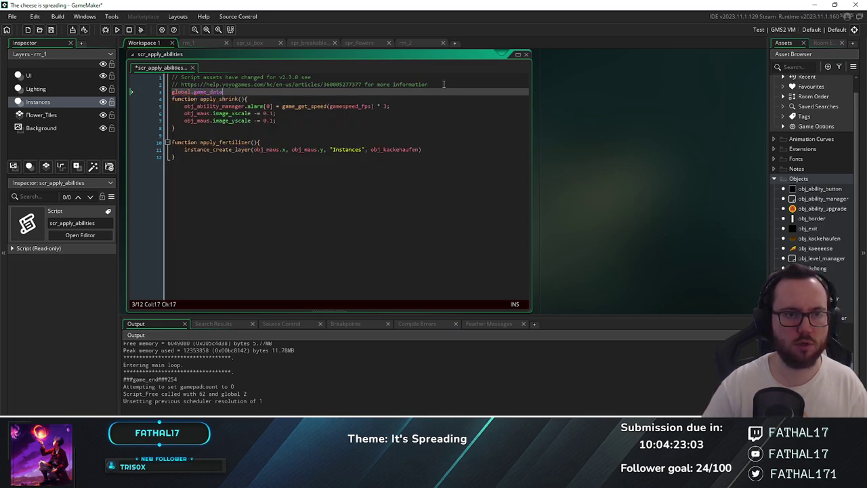
text(.abilities =)
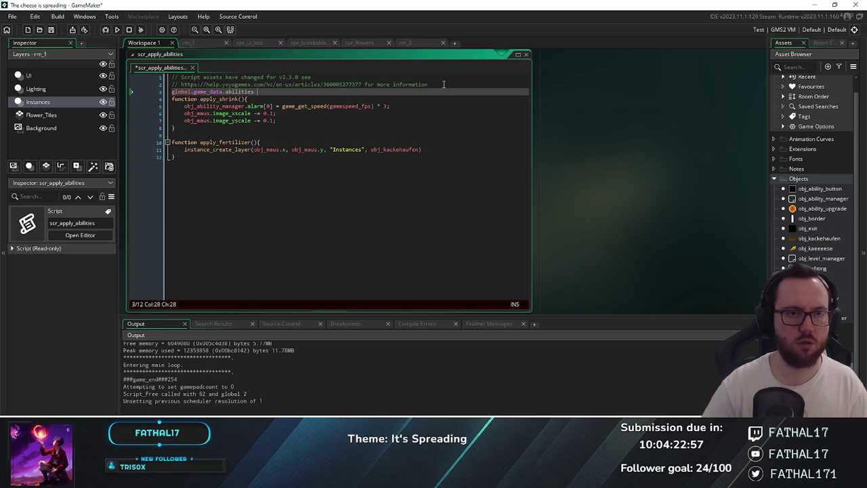
key(BackSpace)
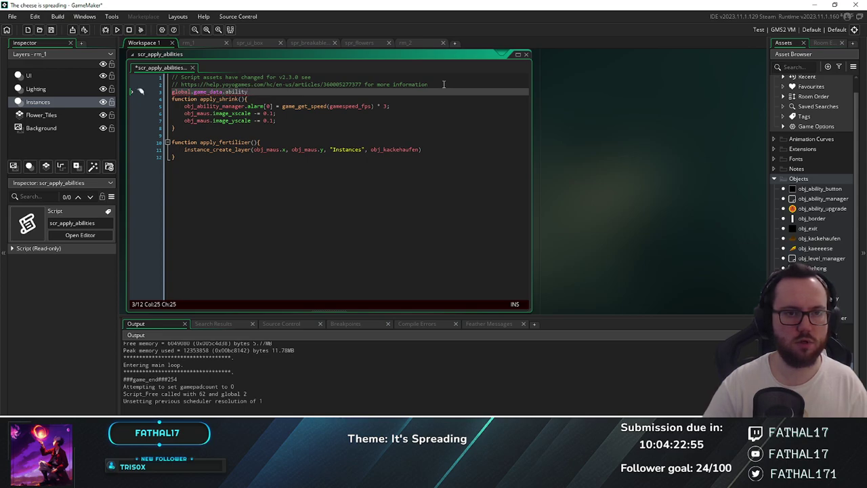
key(BackSpace)
text(unc =)
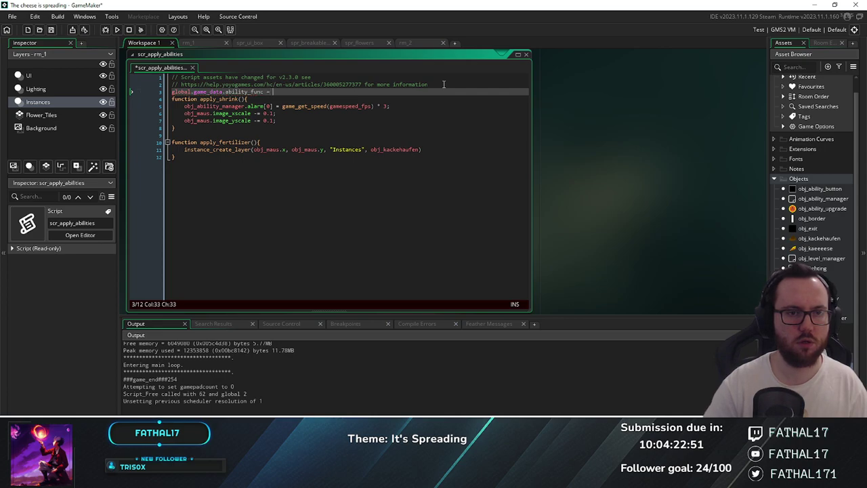
text( [)
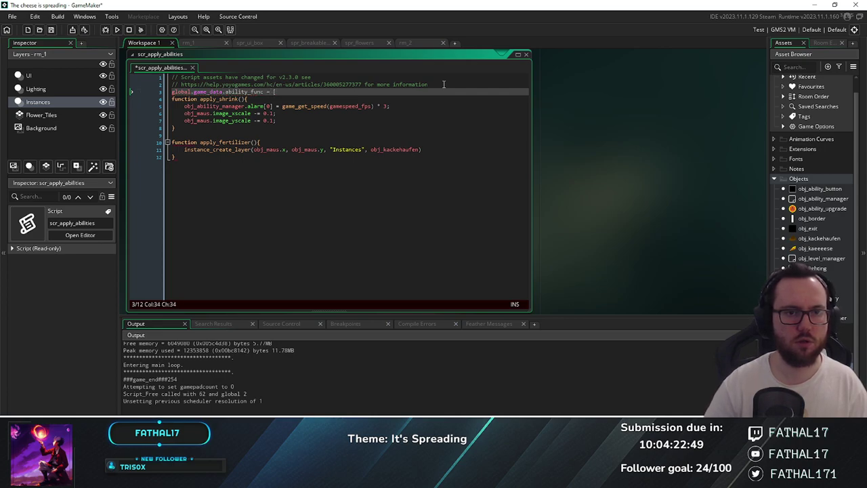
Fill the ability_func array with apply_fertilizer and apply_shrink on separate lines, with the closing bracket on its own line
key(Return)
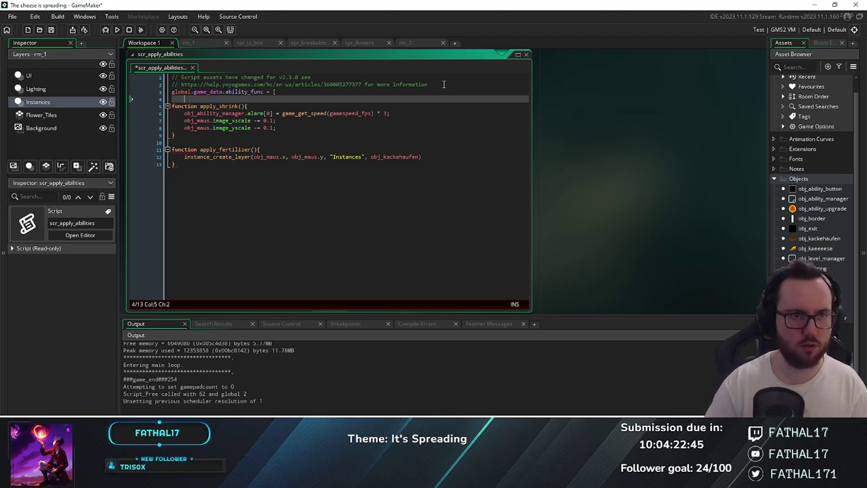
text(apply_fertilizer)
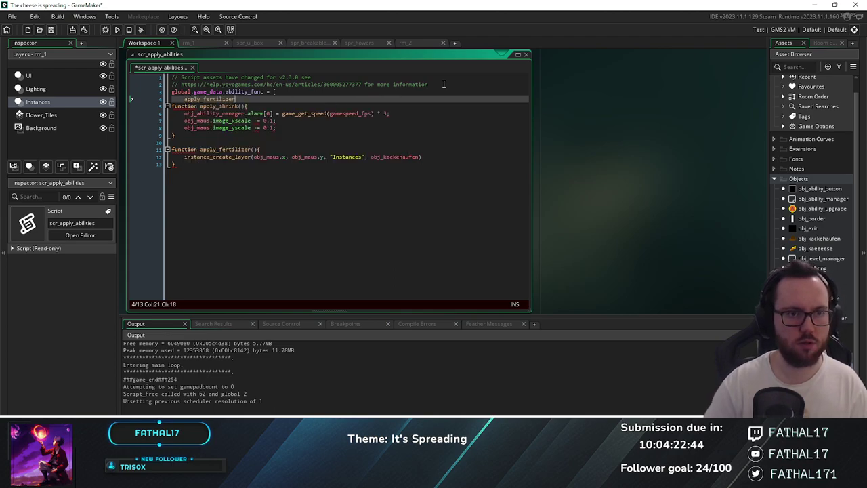
text(,)
key(Return)
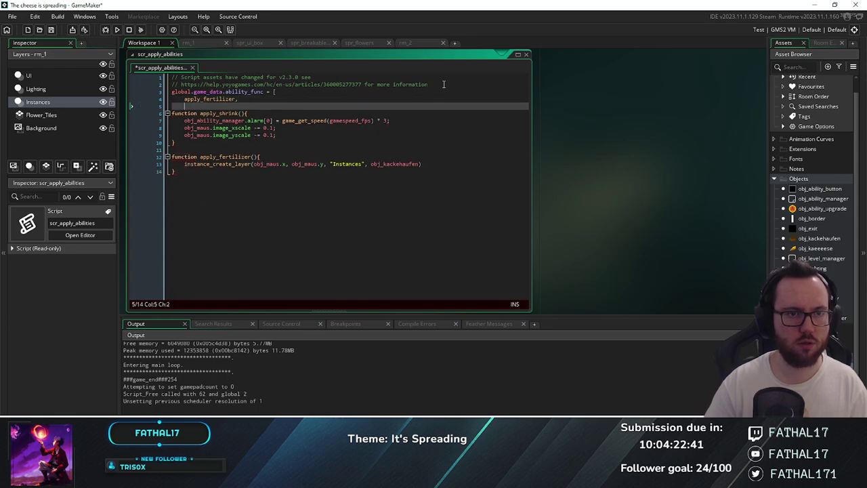
text(appl)
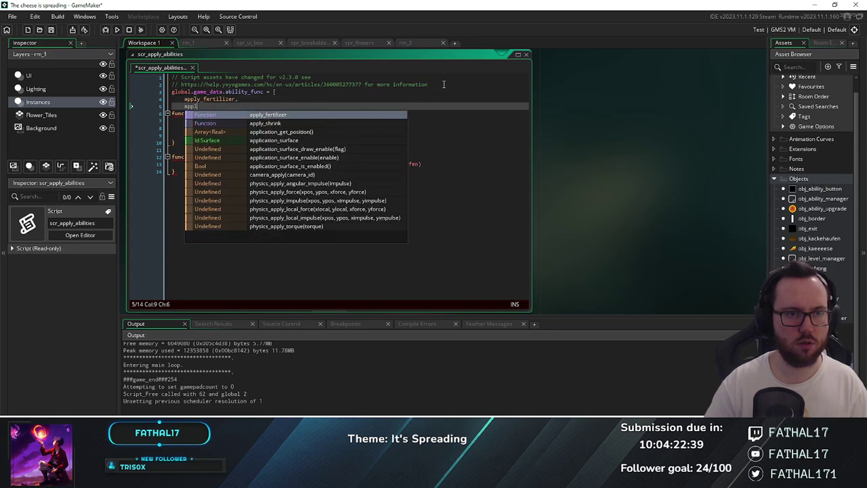
text(y_shrink)
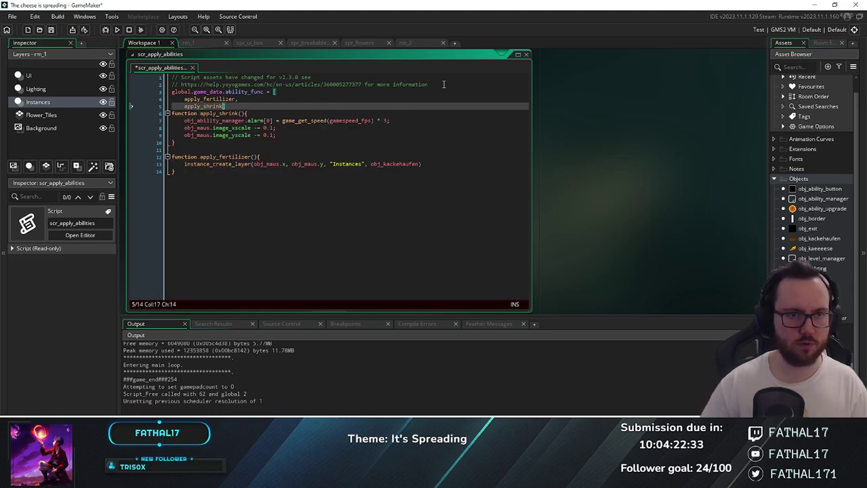
key(Return)
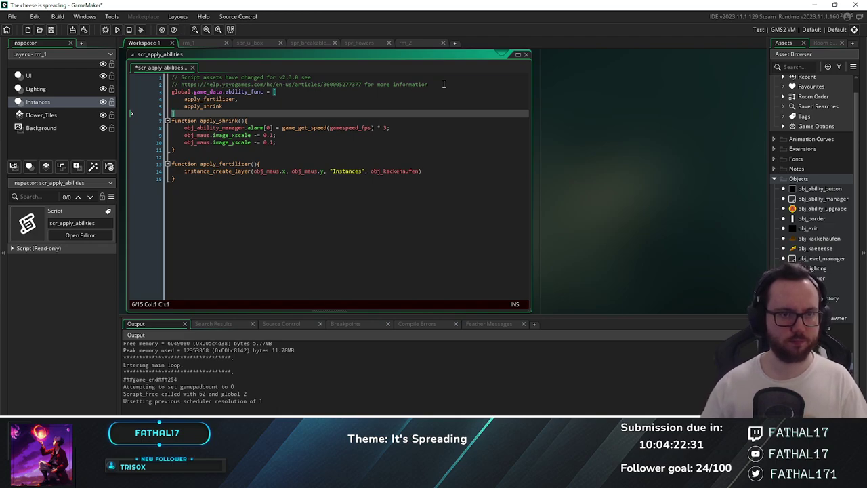
In obj_ability_manager's Create event, set the fertilizer upgrade's apply entry to 0 and the shrink upgrade's to 1
double_click(255, 92)
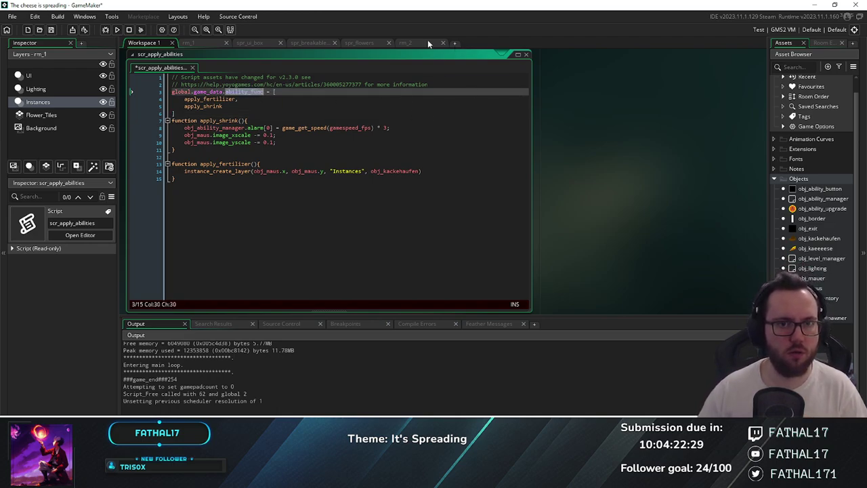
double_click(823, 198)
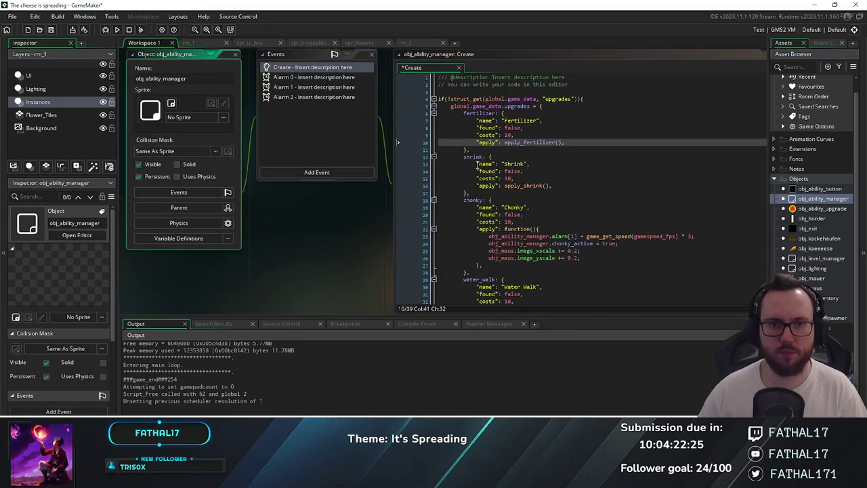
drag(565, 142, 504, 142)
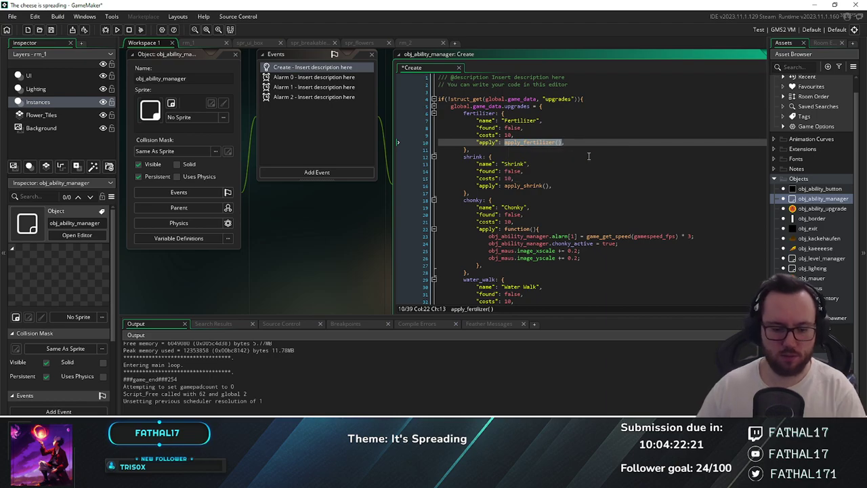
text(f)
drag(505, 186, 554, 187)
text(1,)
Copy the four statements inside the chonky upgrade's apply function and delete them from the Create event
scroll(522, 203, down, 1)
drag(490, 220, 613, 241)
key(ctrl+c)
key(BackSpace)
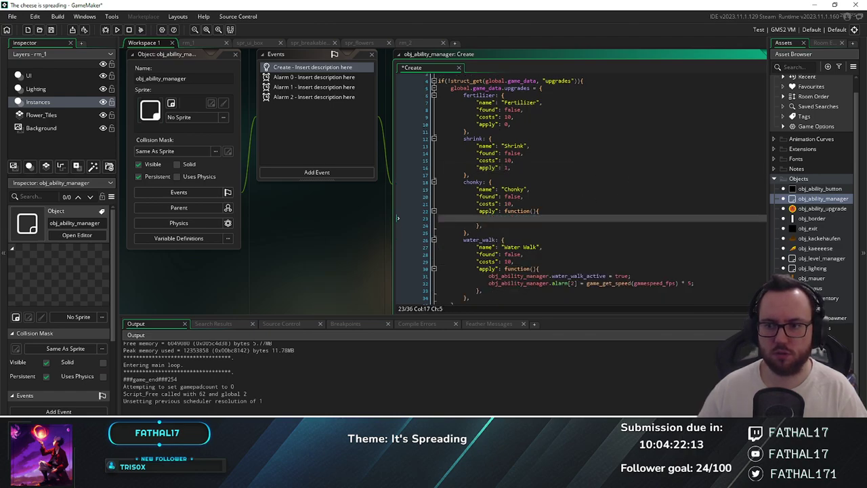
Declare a function named apply_chonky with an opening brace below apply_fertilizer in scr_apply_abilities
key(ctrl+Tab)
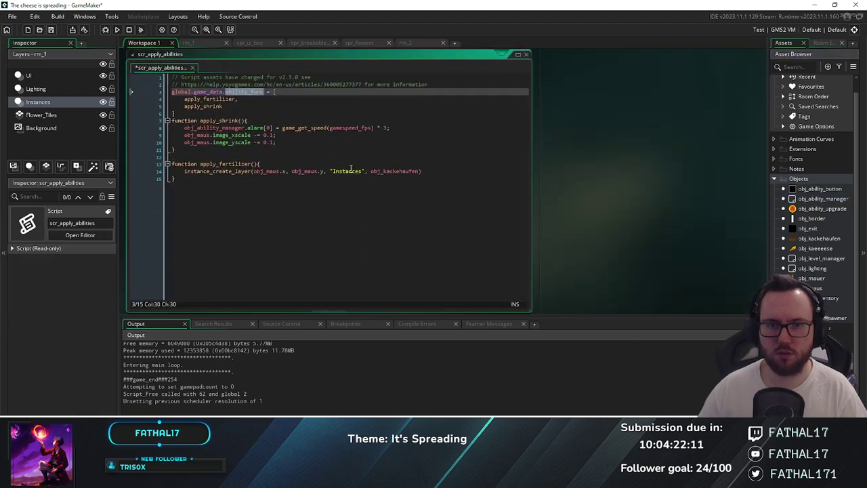
click(199, 186)
key(Return)
key(Return)
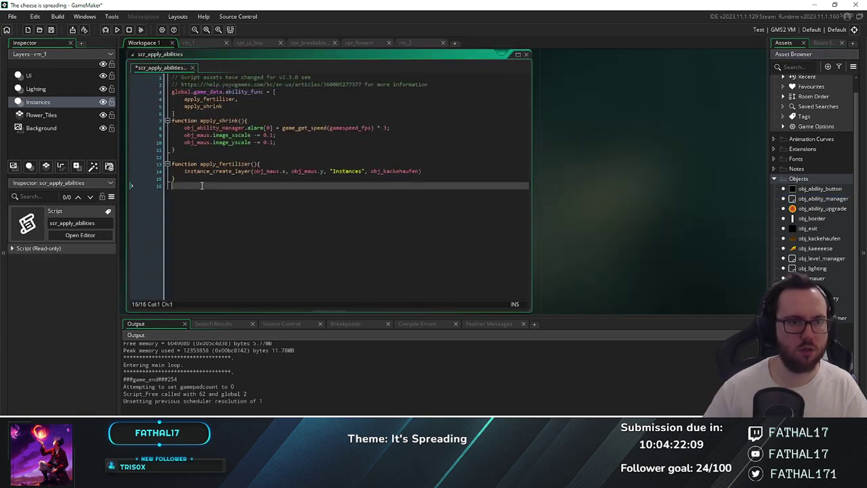
text(functio)
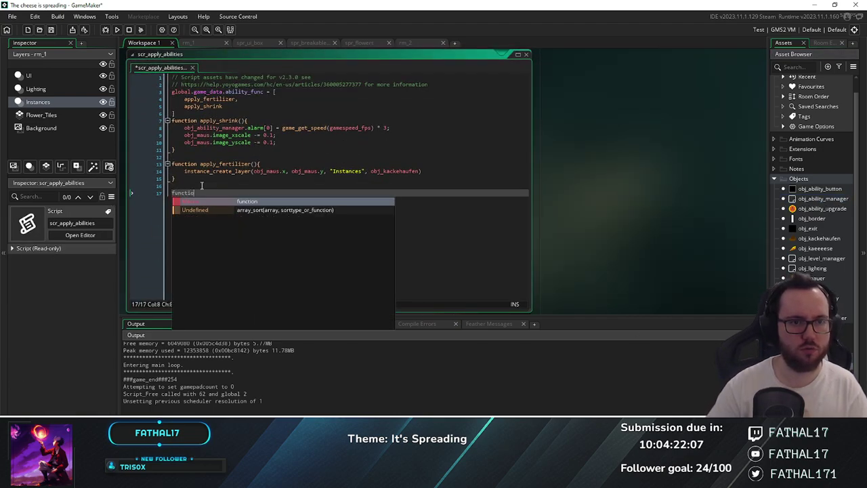
text(n chonky_)
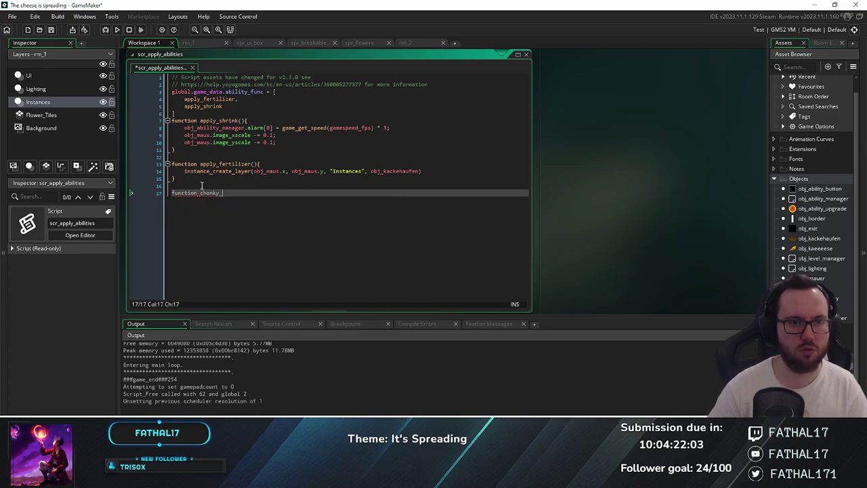
key(BackSpace)
key(BackSpace)
key(BackSpace)
text(apply_chonk)
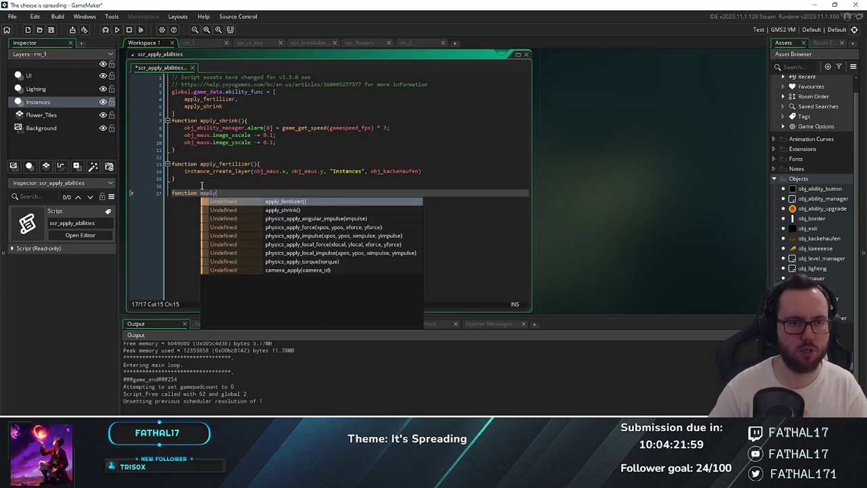
text(y(){)
Paste the four copied chonky statements as the body of apply_chonky and close the function with a brace
key(Return)
key(ctrl+v)
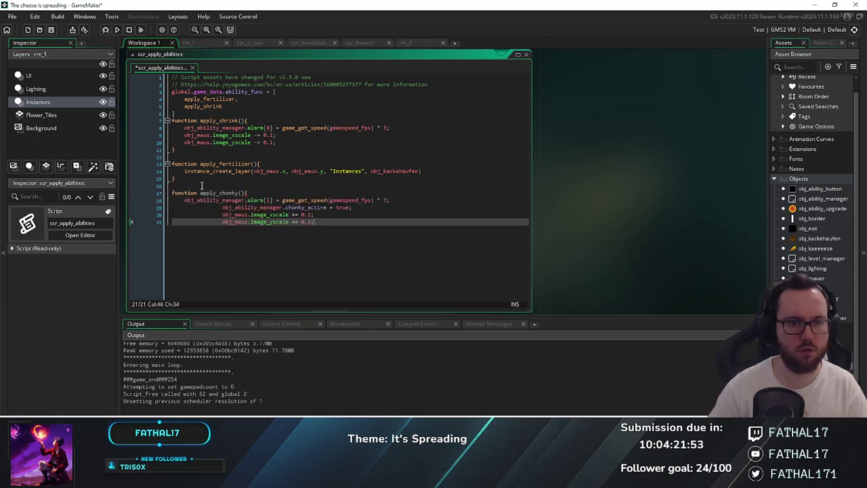
key(Return)
text(})
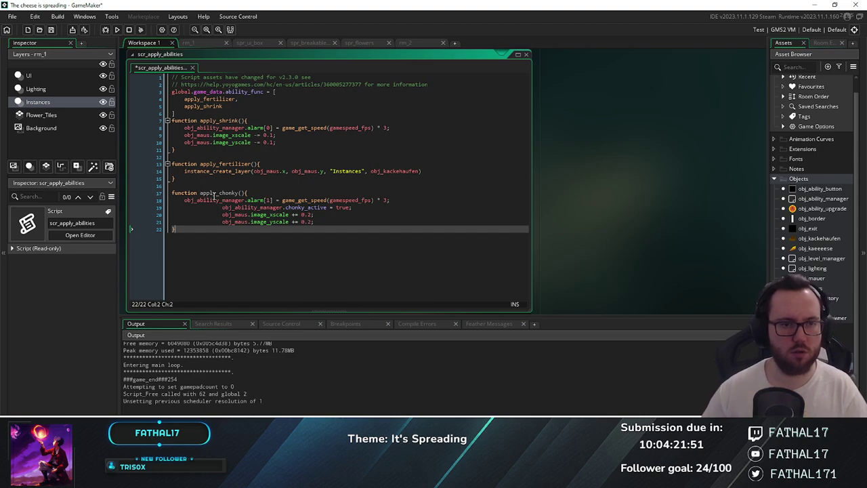
Remove the extra indentation from the last three statements of apply_chonky so they align with the first
click(187, 208)
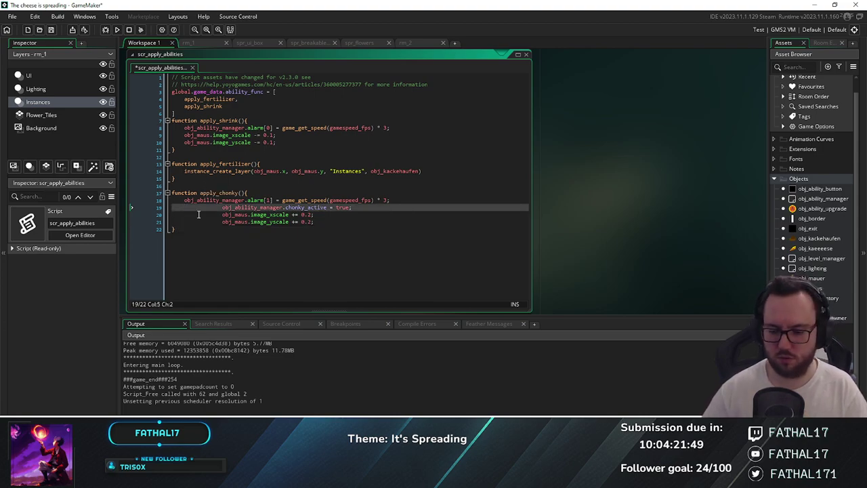
key(Delete)
key(Delete)
key(Delete)
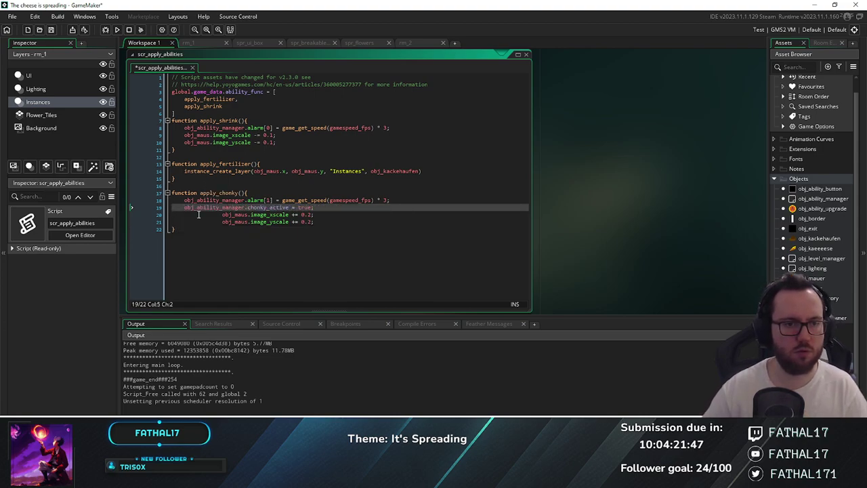
key(Down)
key(Delete)
key(Delete)
key(Delete)
key(Down)
key(Delete)
key(Delete)
key(Delete)
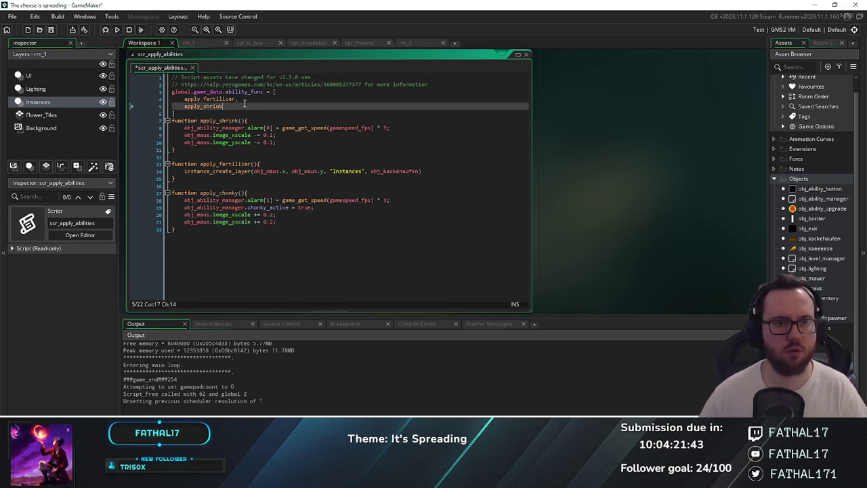
Add apply_chonky as the third entry of the ability_func array, separated by commas
click(244, 105)
text(,)
key(Return)
text(ap)
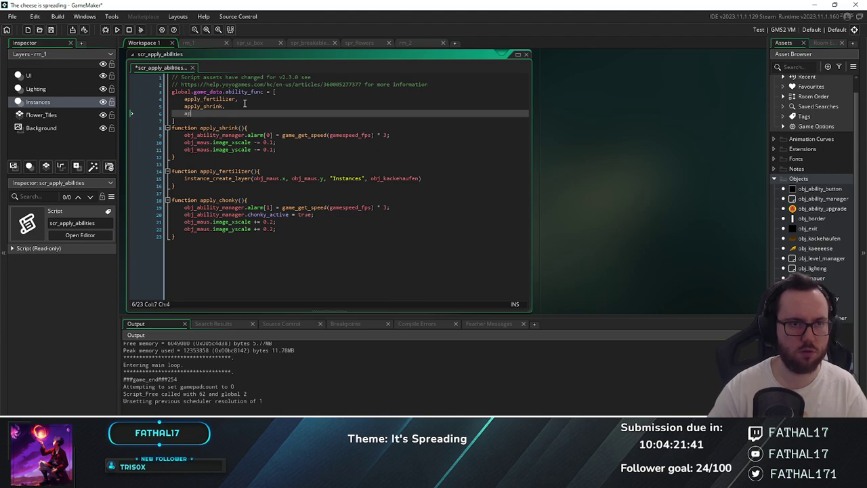
text(p)
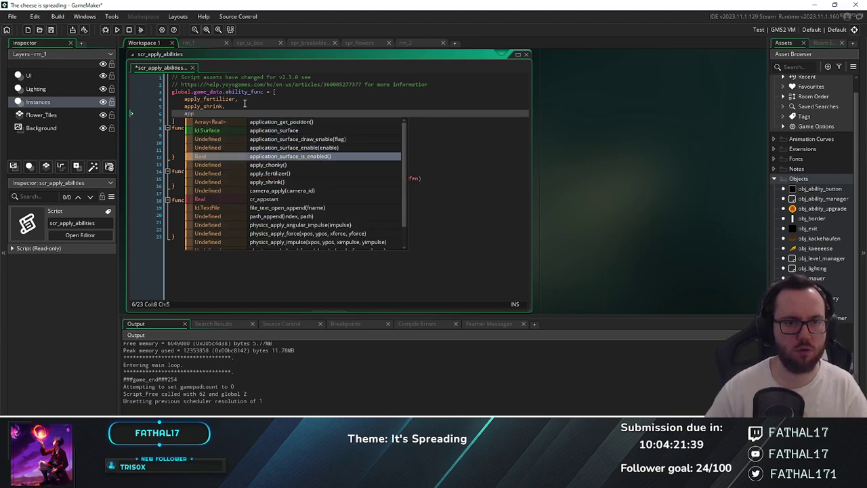
key(Down)
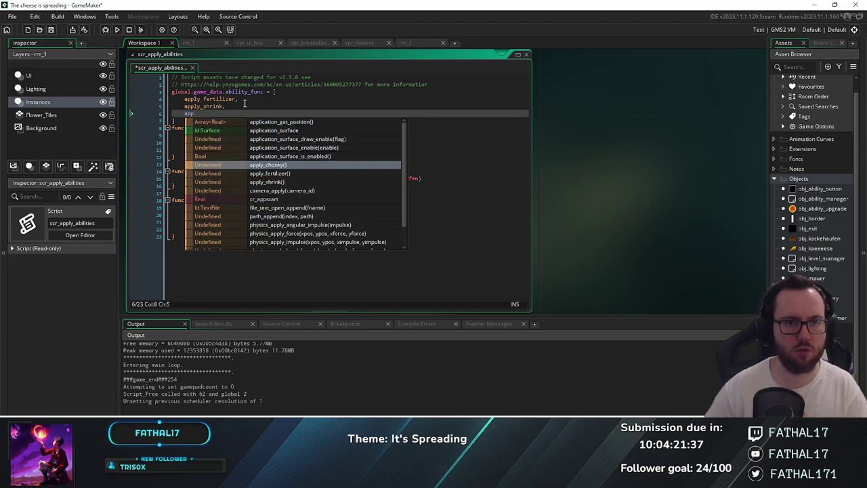
key(Return)
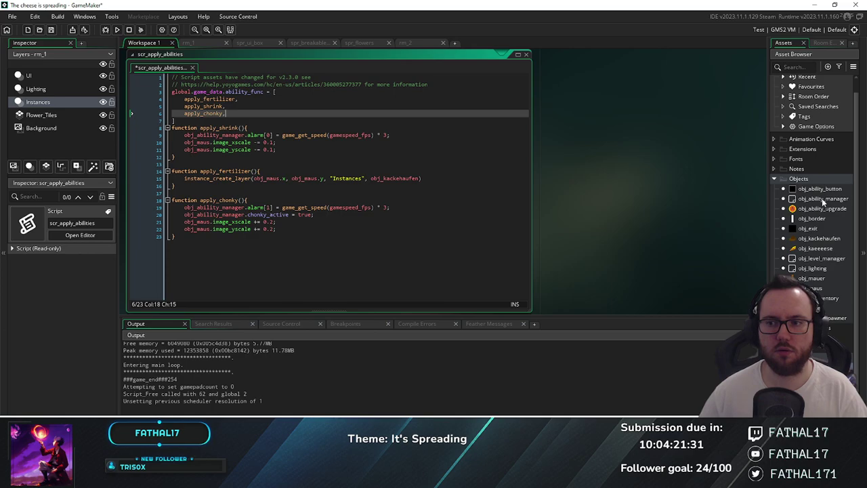
In obj_ability_manager's Create event, cut the two statements out of the water_walk upgrade's apply function
double_click(822, 199)
scroll(467, 243, down, 1)
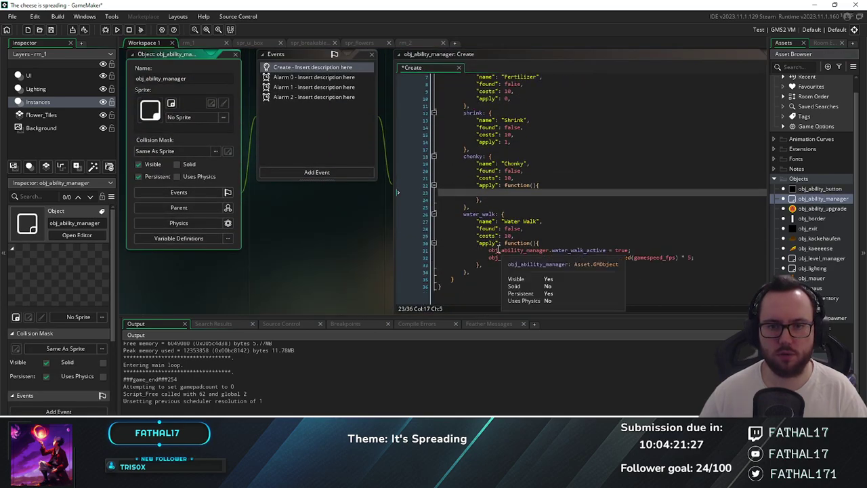
drag(488, 250, 505, 251)
key(ctrl+x)
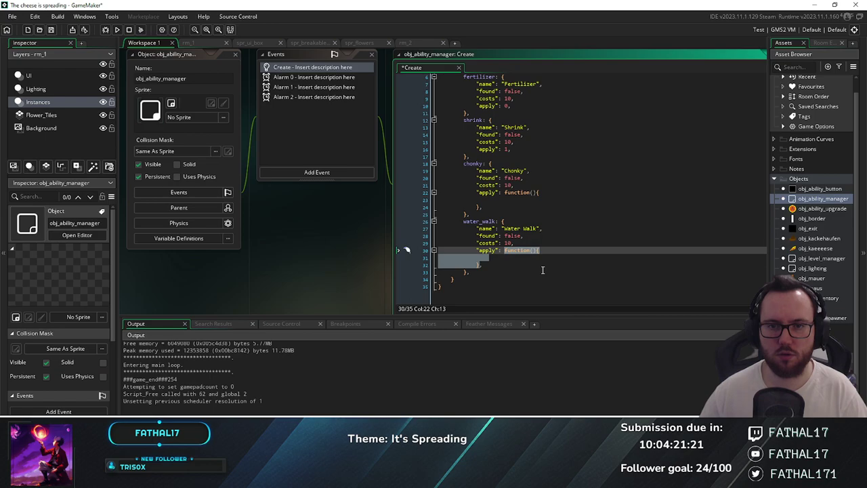
Replace the chonky upgrade's emptied apply function with the index 2, followed by a comma
click(537, 193)
shift+click(506, 194)
text(2)
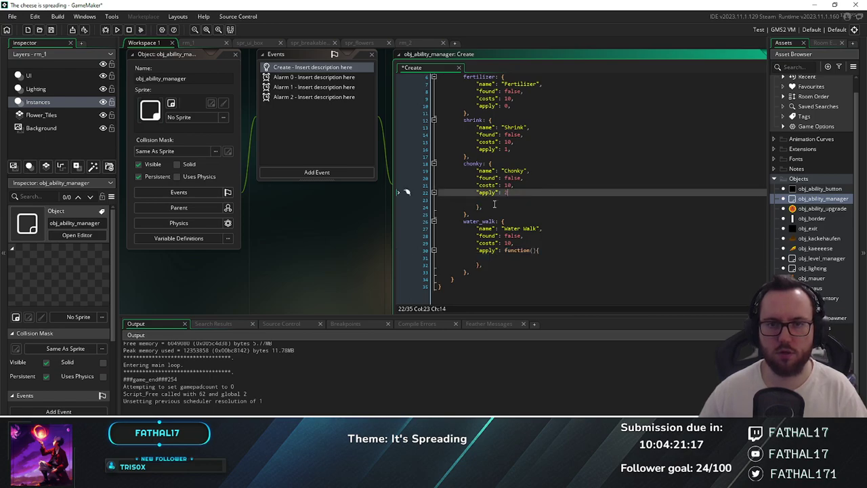
click(477, 208)
key(BackSpace)
key(BackSpace)
key(BackSpace)
key(BackSpace)
key(BackSpace)
text(,)
Replace the water_walk upgrade's emptied apply function with the index 3, followed by a comma
click(485, 264)
shift+click(505, 251)
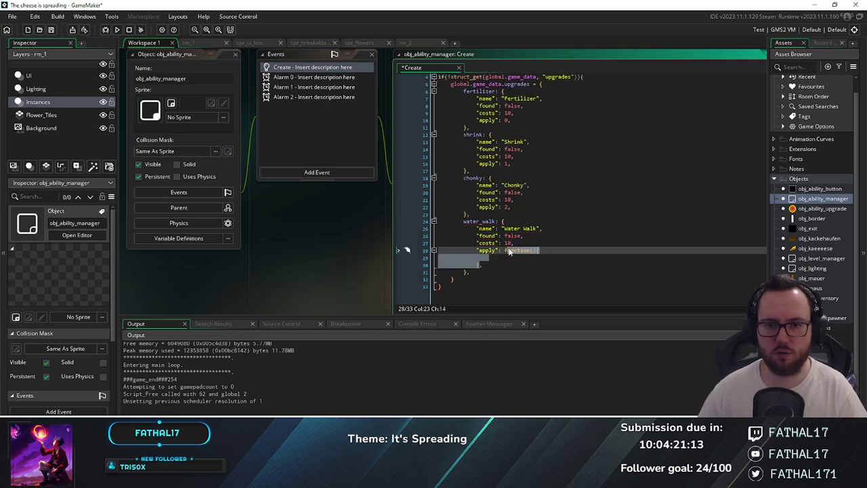
text(3,)
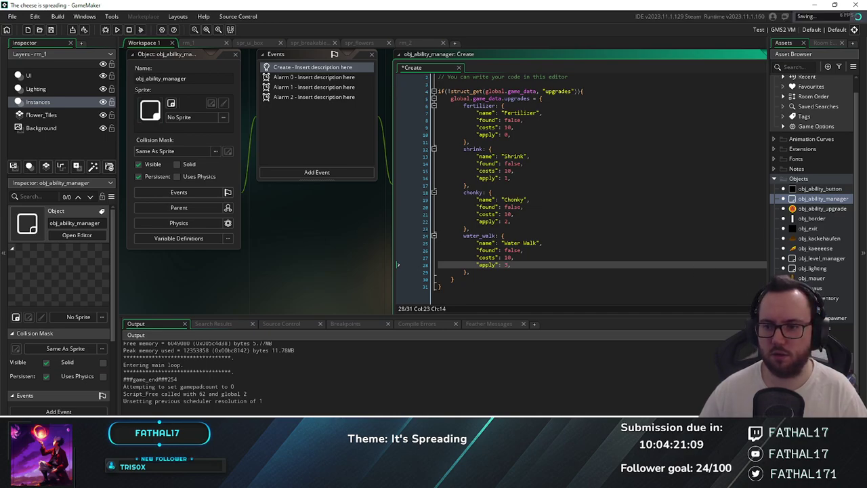
Declare a function named apply_water_walk with an opening brace below apply_chonky in scr_apply_abilities
key(ctrl+Tab)
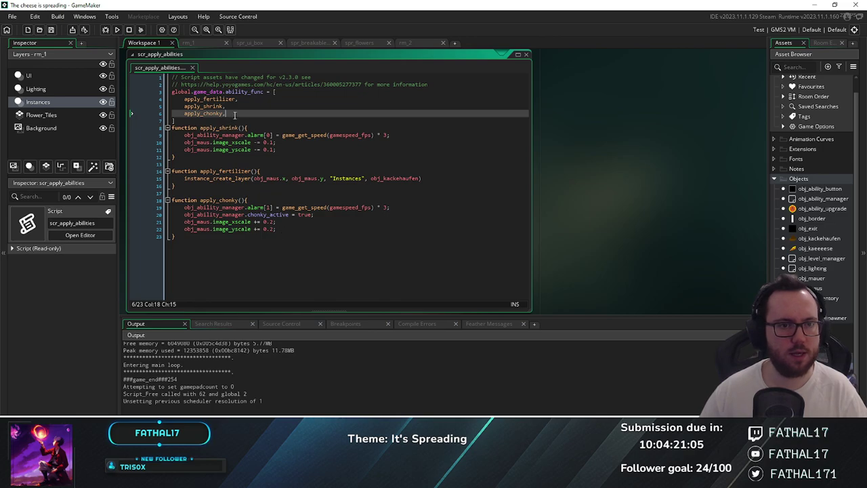
click(201, 246)
key(Return)
key(Return)
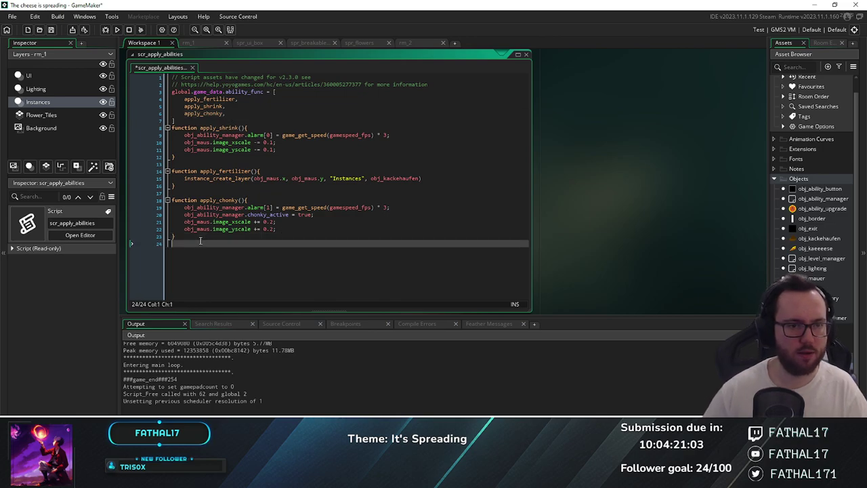
text(functio)
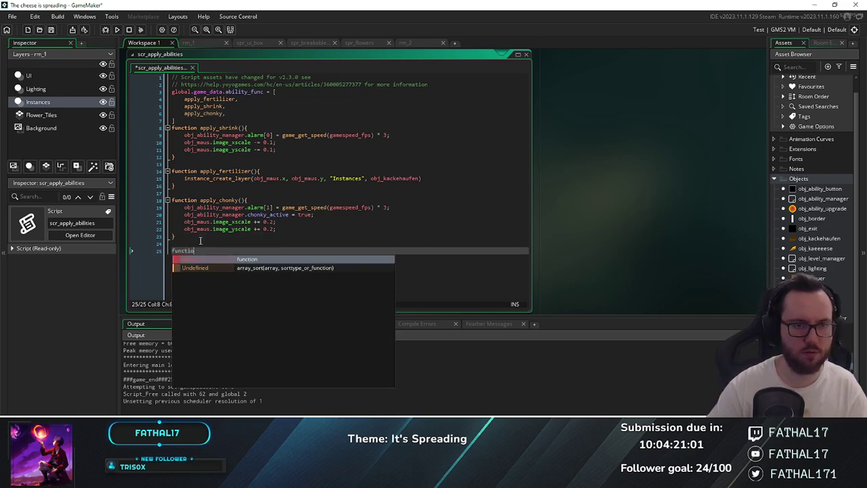
text(n apply)
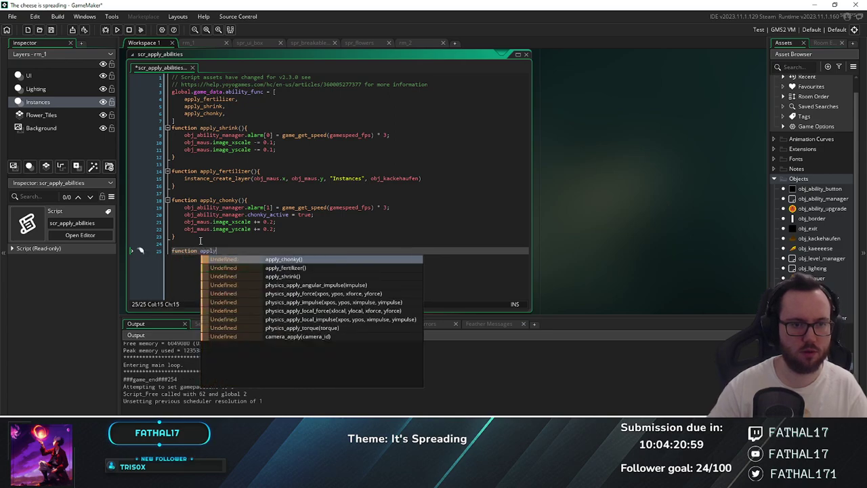
text(_water_)
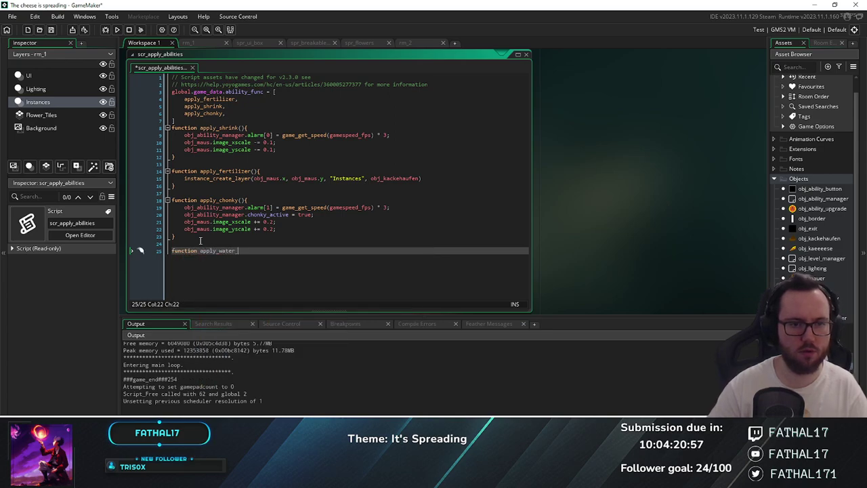
text(walk()
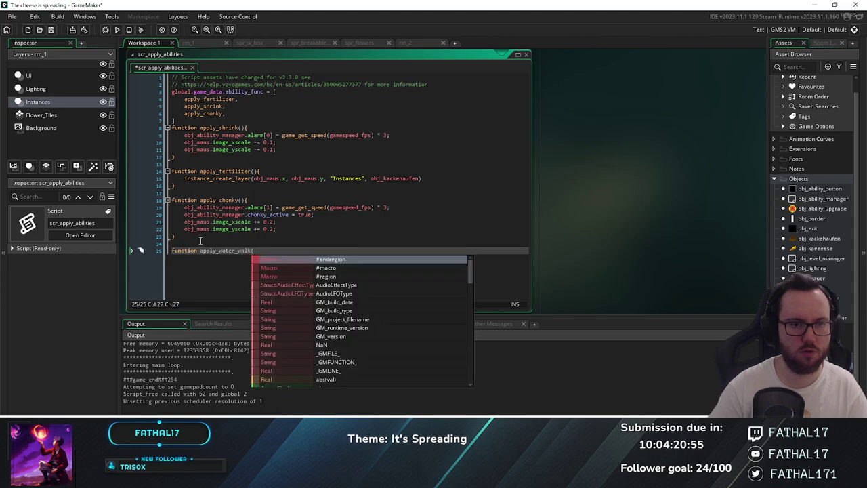
text(){)
Paste the two cut water walk statements as the body of apply_water_walk and close the function with a brace
key(Return)
key(ctrl+v)
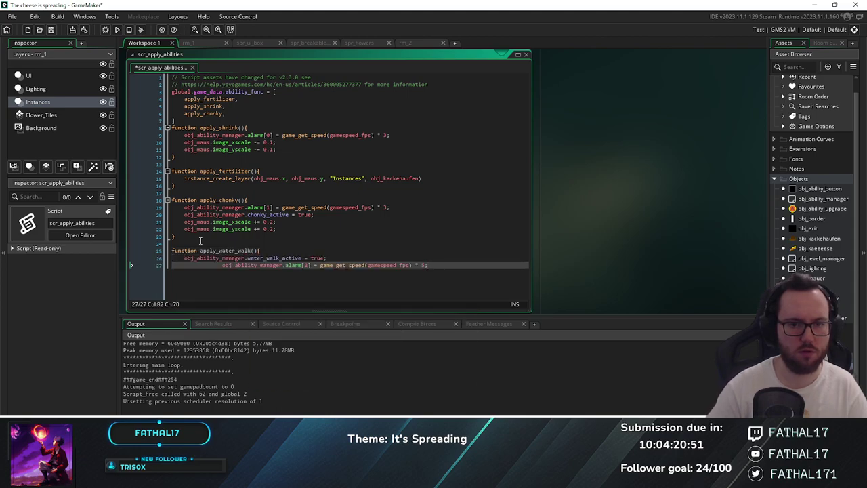
key(Return)
text(})
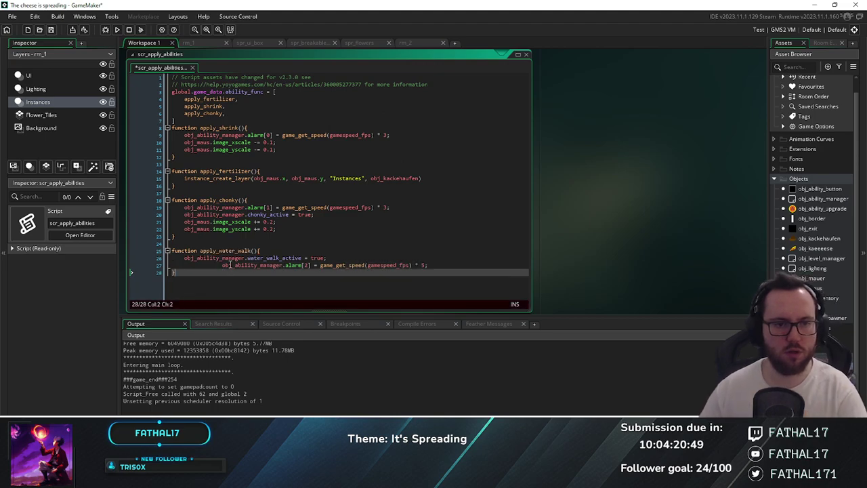
Align the alarm[2] statement with the line above it in apply_water_walk and save the project
click(222, 265)
key(BackSpace)
key(BackSpace)
key(BackSpace)
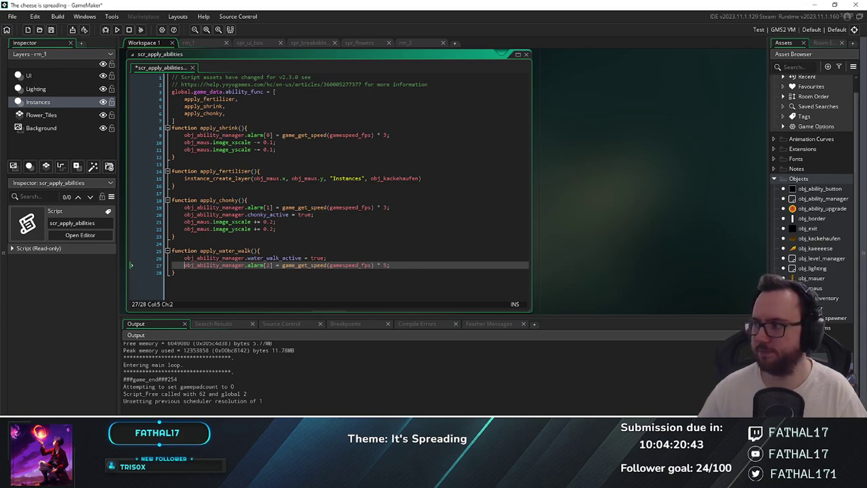
click(316, 242)
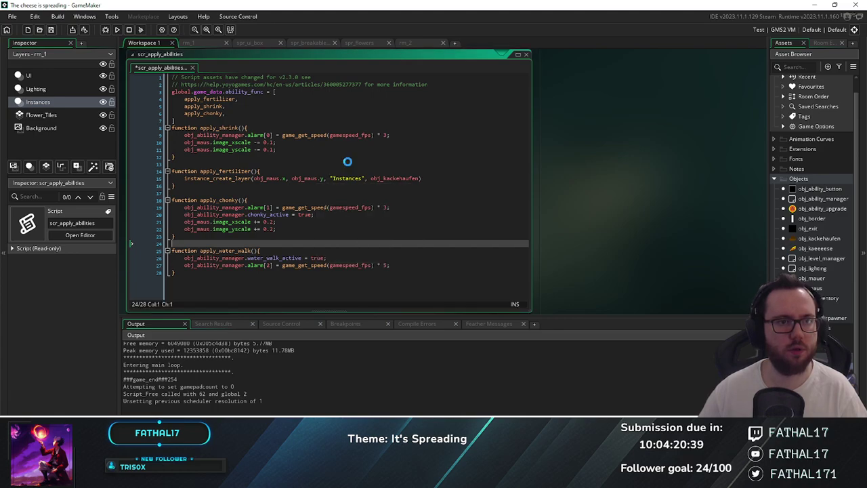
key(ctrl+s)
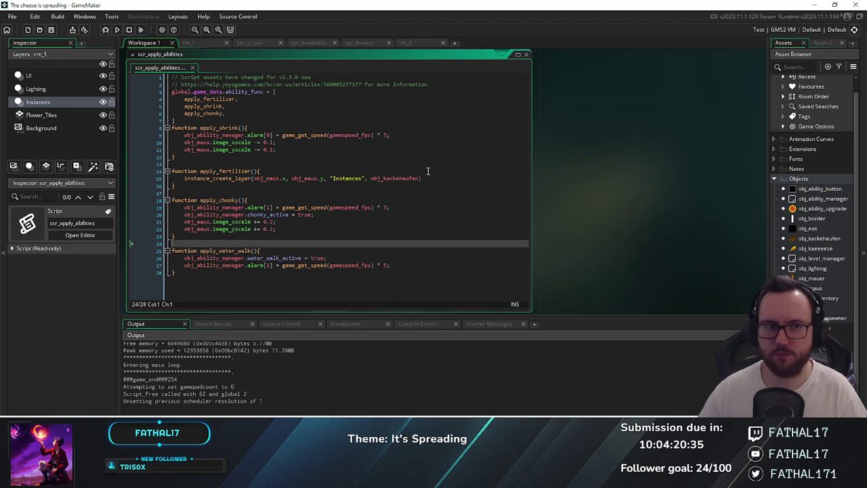
Add apply_water_walk with a trailing comma as the fourth entry of the ability_func array
click(257, 113)
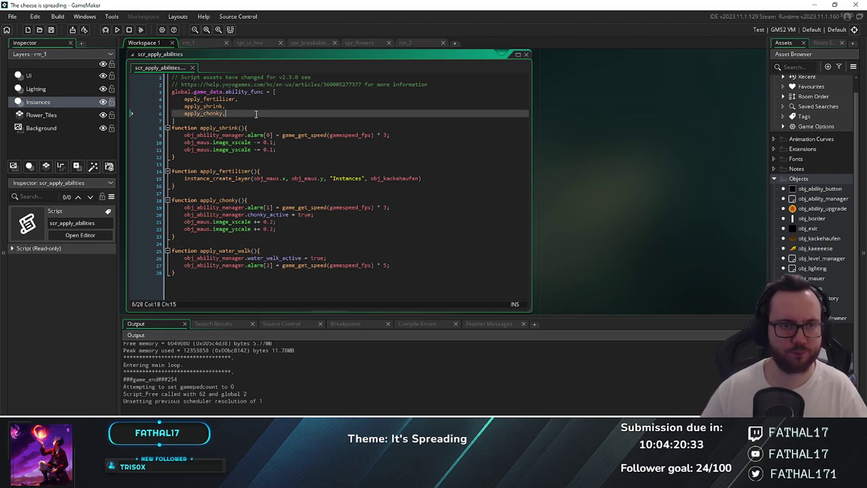
key(Return)
text(apply)
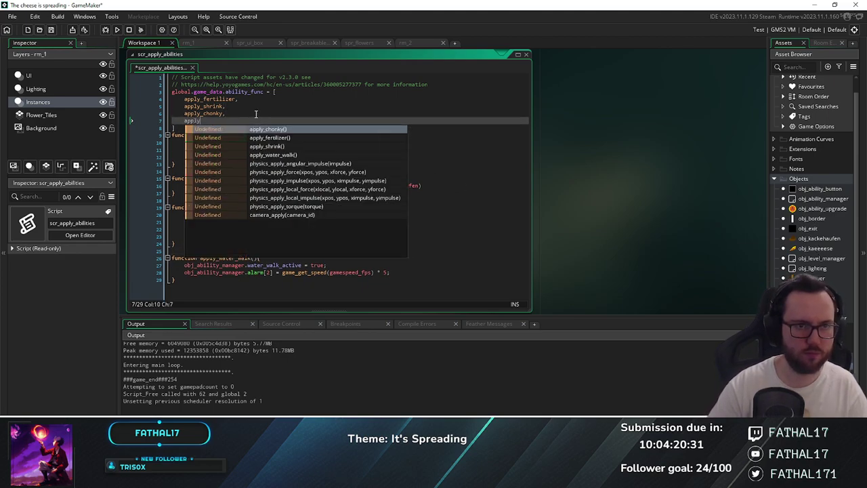
text(_wa)
key(Return)
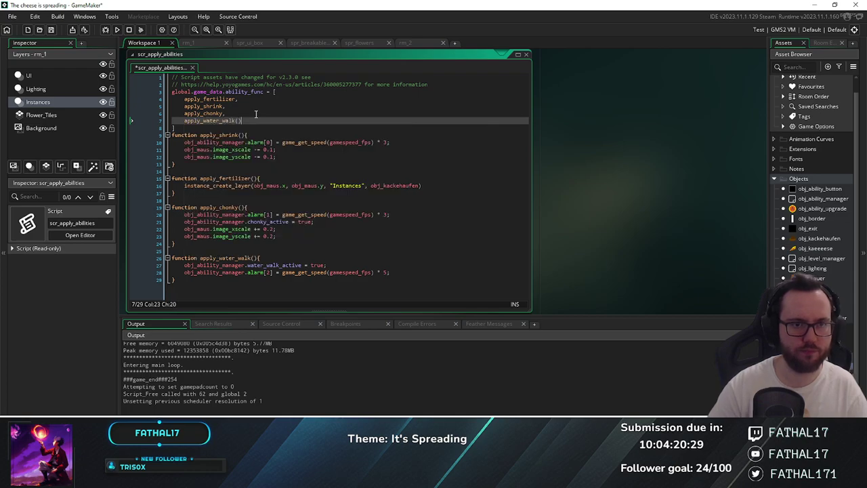
key(BackSpace)
text(,)
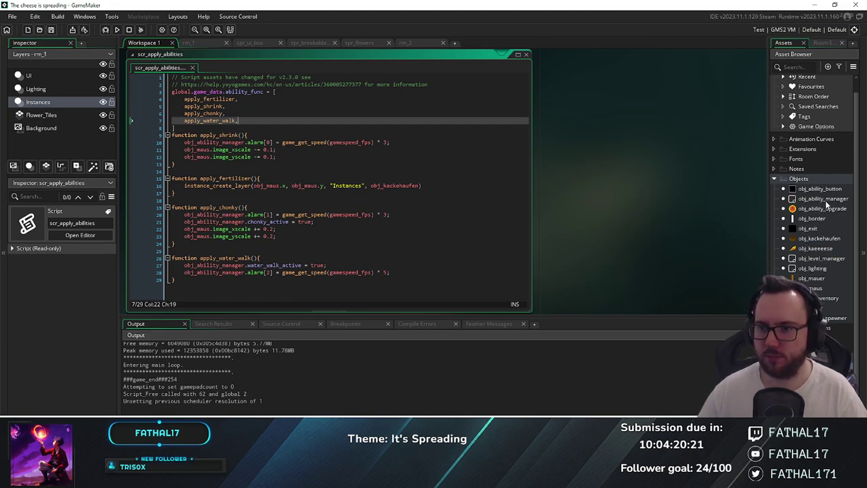
In obj_maus's Step event, replace the fertilizer block's _ability.apply() call with the array reference global.game_data.ability_func[_ability.apply];
double_click(823, 198)
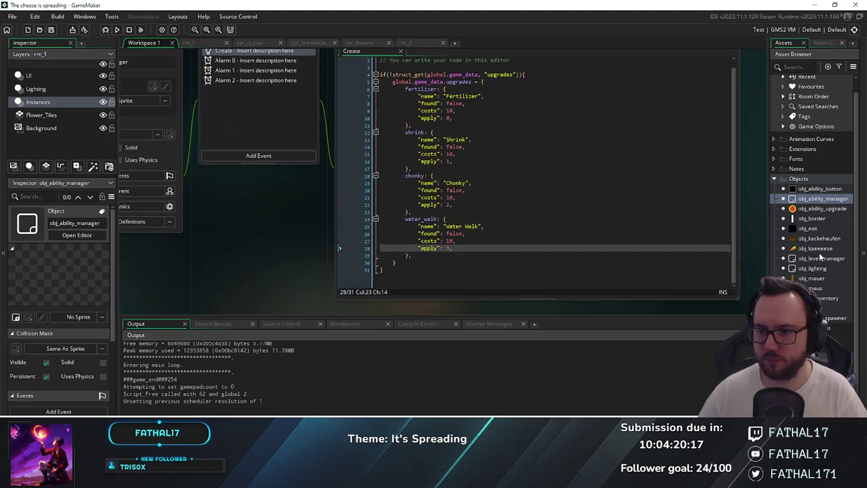
double_click(815, 288)
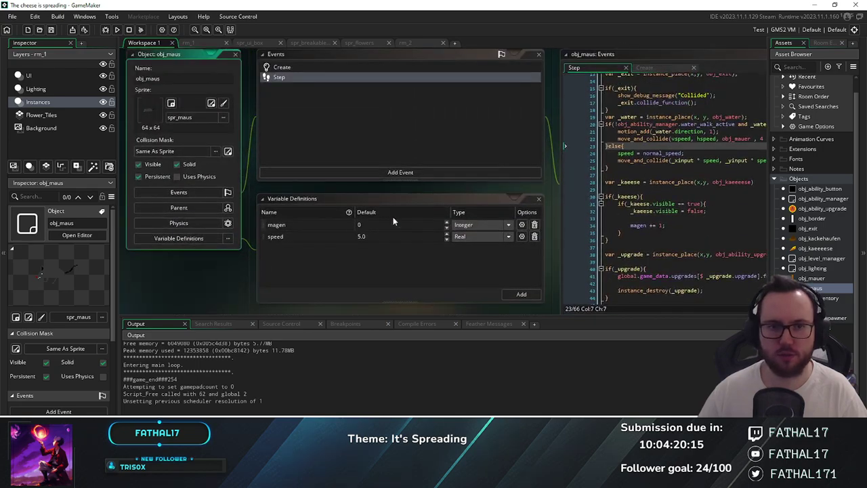
scroll(452, 157, down, 6)
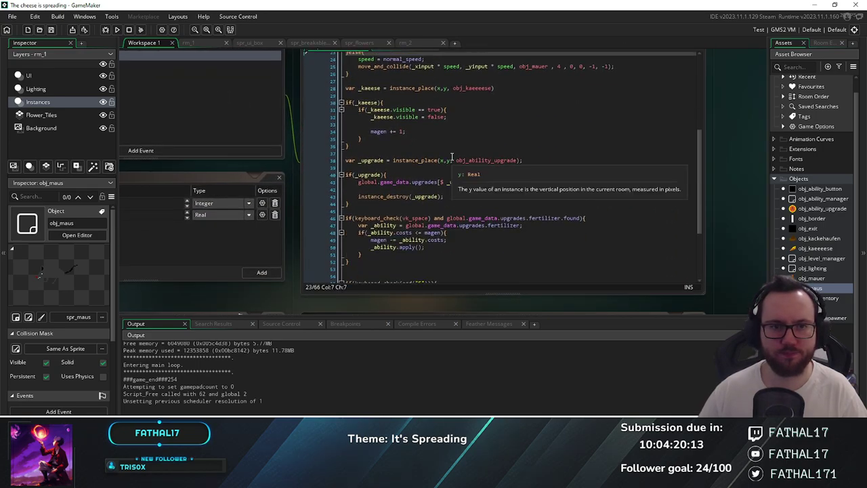
scroll(452, 156, down, 3)
scroll(533, 174, up, 5)
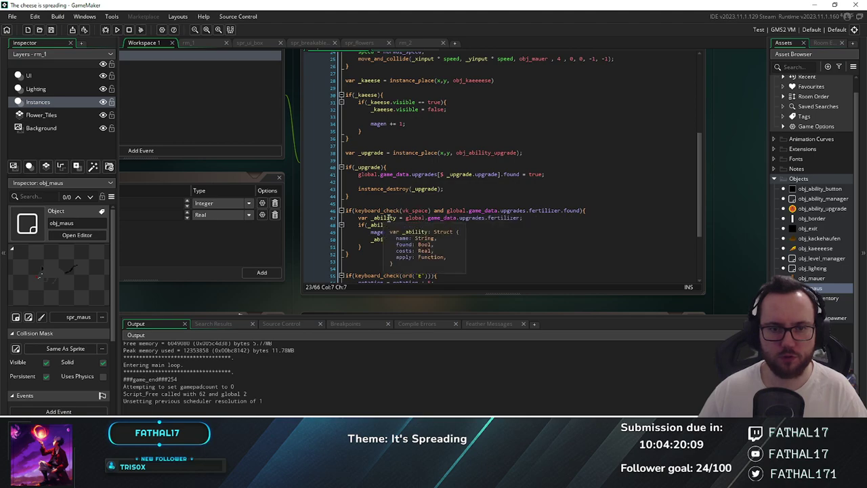
drag(520, 217, 359, 220)
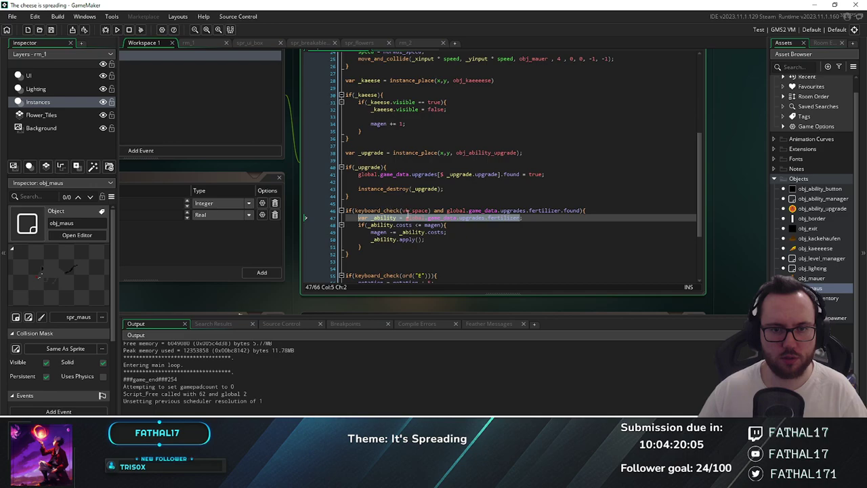
click(372, 239)
drag(372, 239, 412, 242)
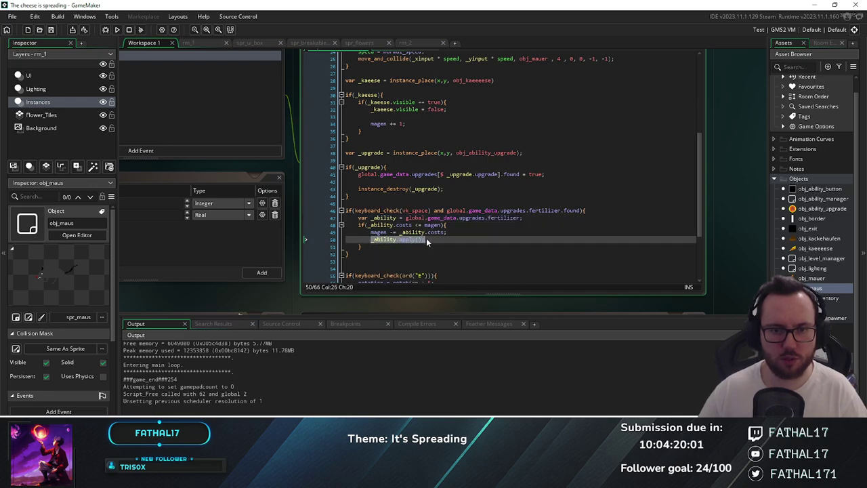
text(globa)
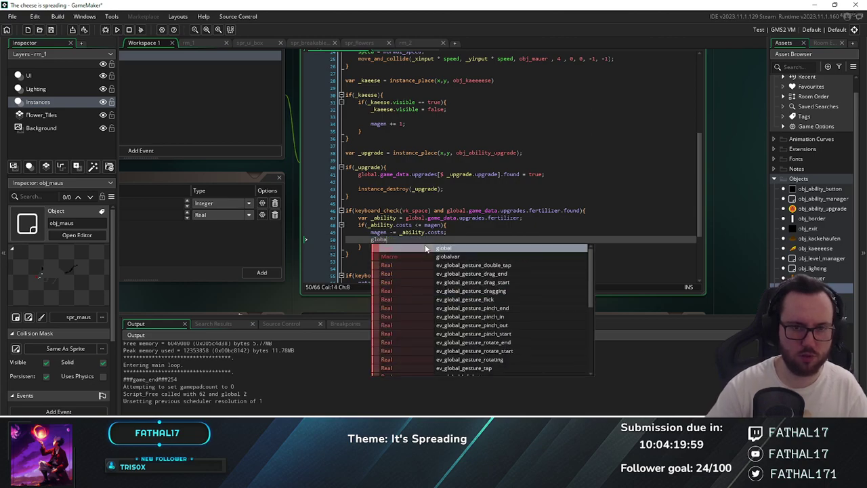
text(l.game_data.)
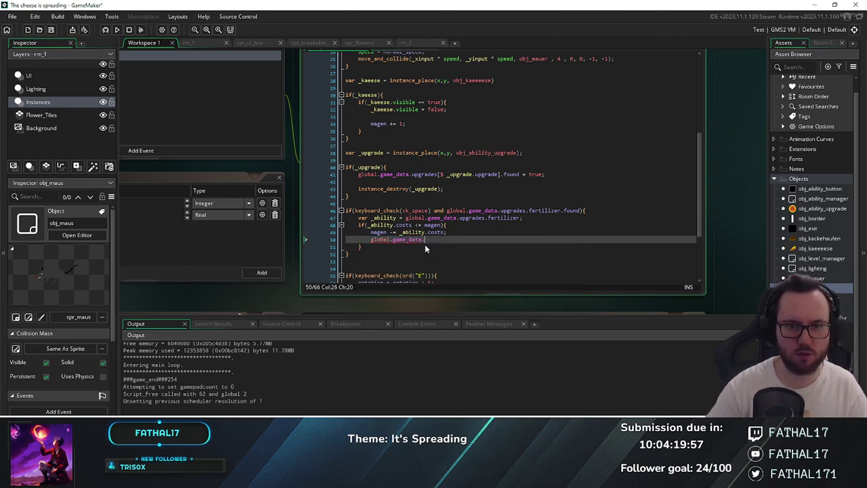
text(ability_func[)
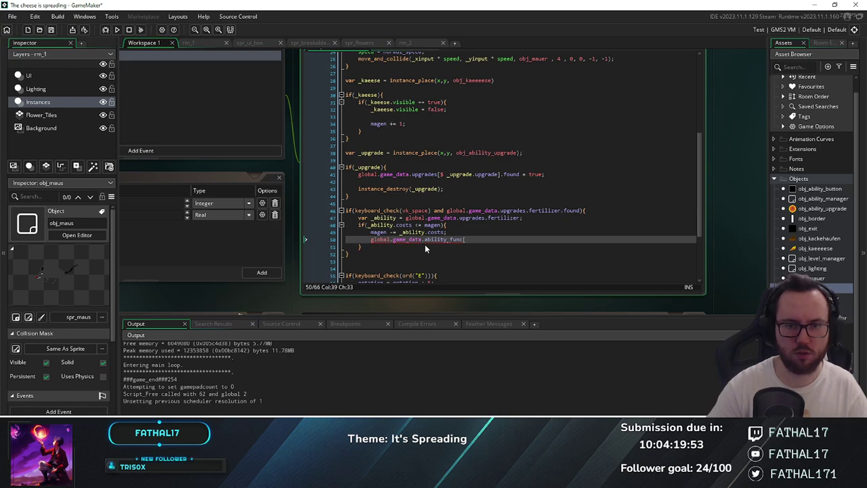
text(_ability)
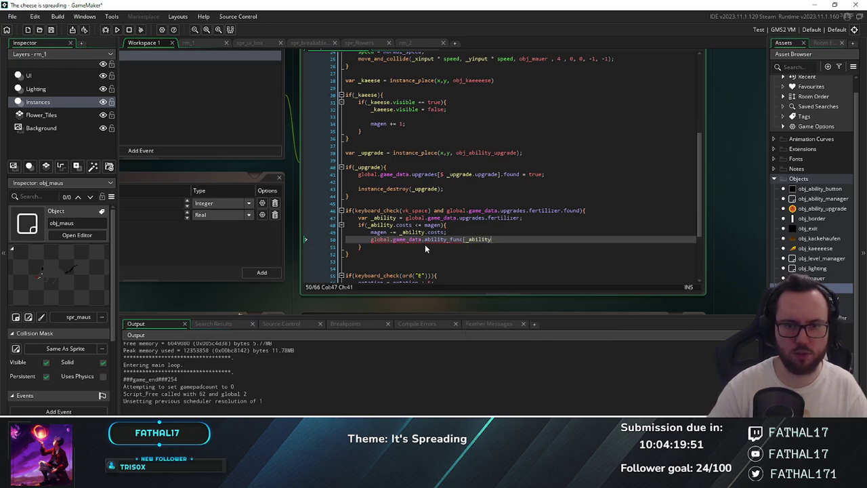
text(.apply];)
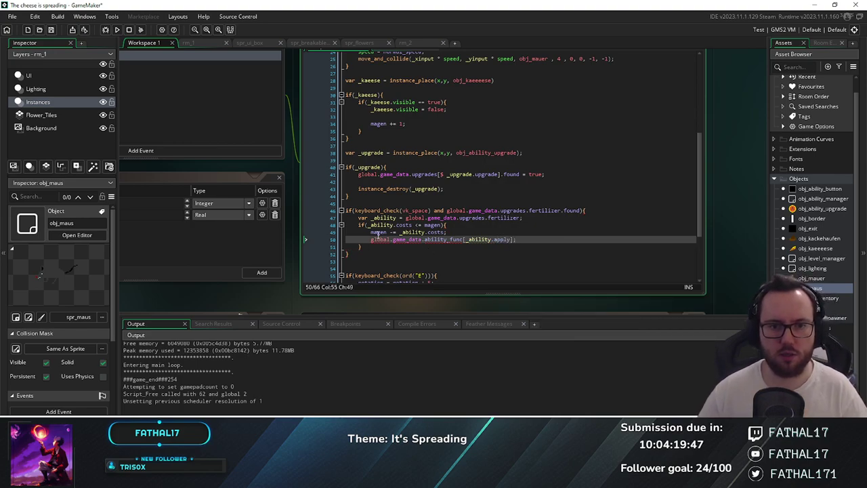
Add call parentheses after the closing bracket of the ability_func reference in obj_maus's Step event
click(513, 239)
text(())
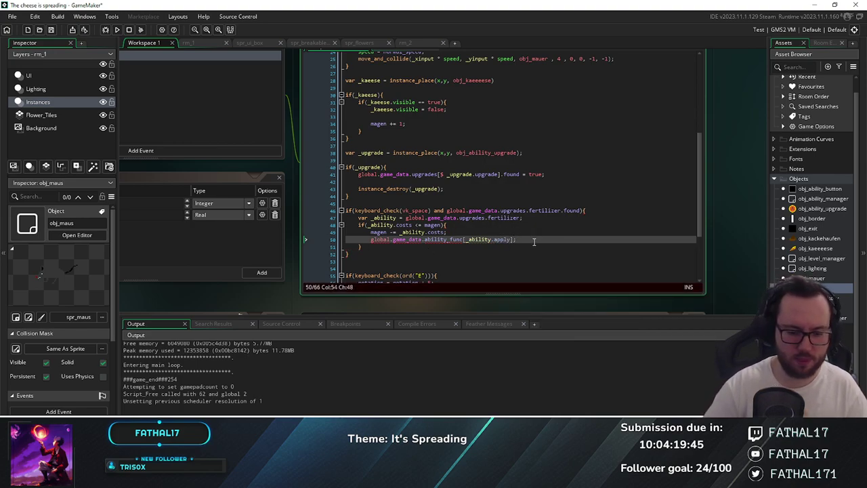
click(469, 240)
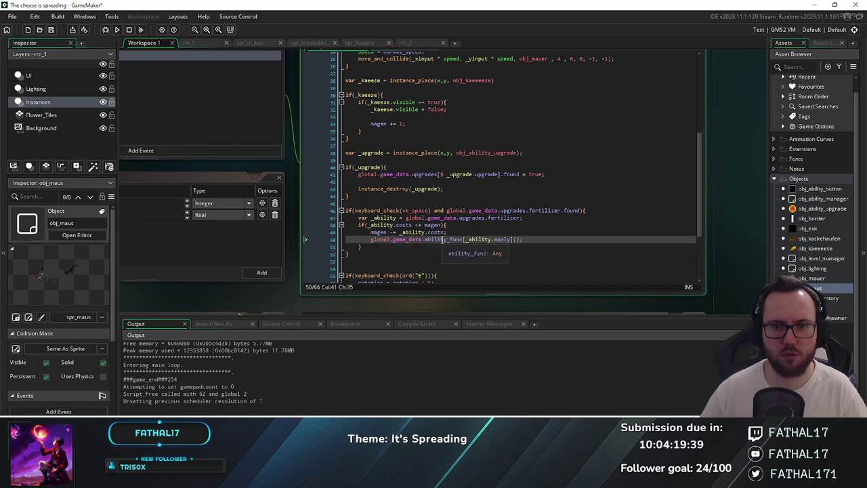
Copy the ability_func call from obj_maus and paste it over _ability.apply(); in obj_ability_button's Step event
drag(532, 240, 371, 242)
key(ctrl+c)
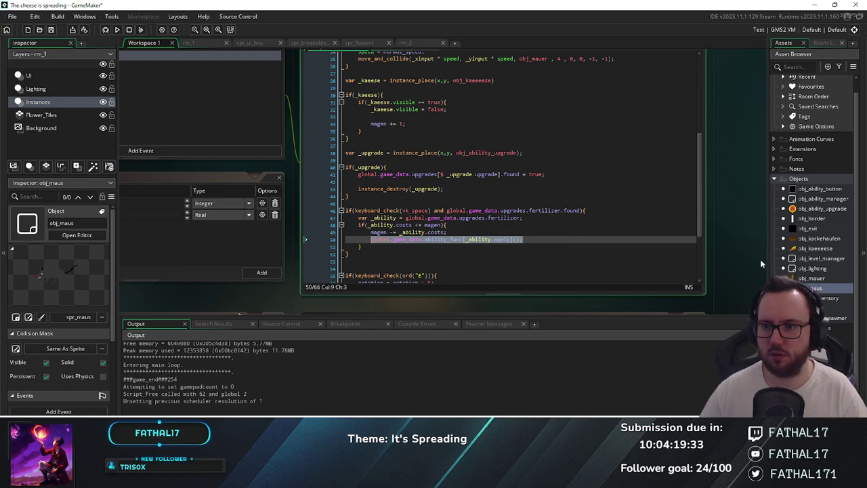
click(820, 190)
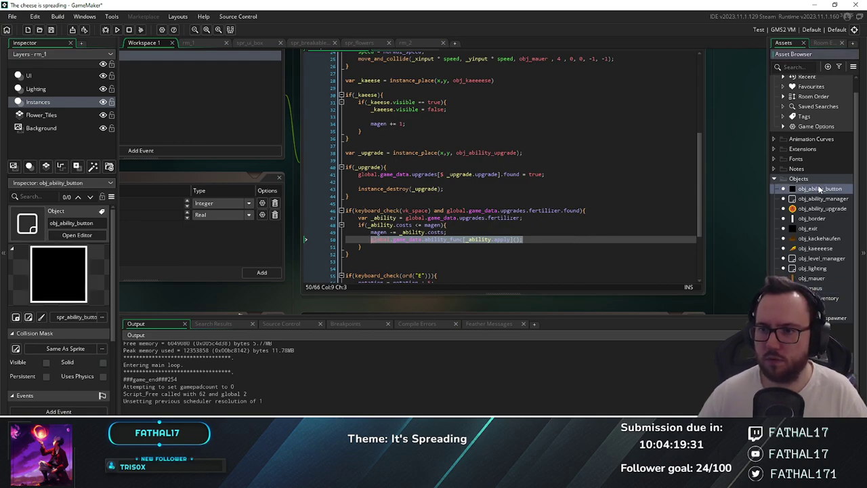
double_click(819, 190)
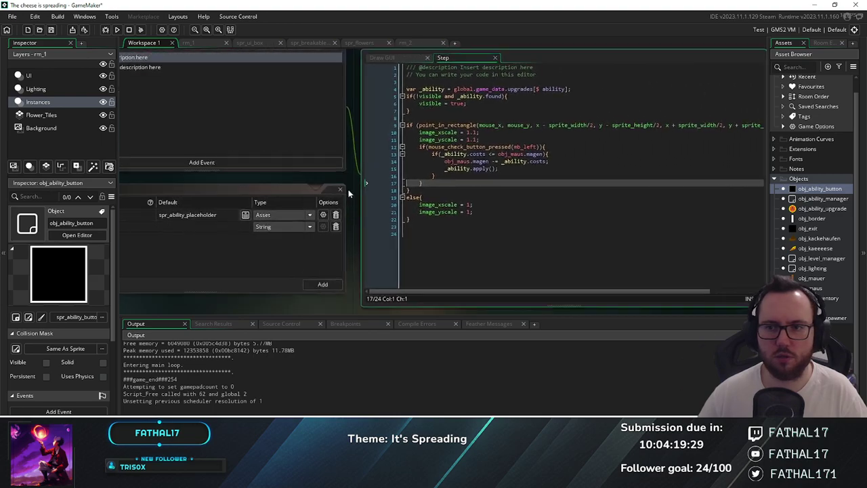
drag(370, 194, 430, 194)
key(ctrl+v)
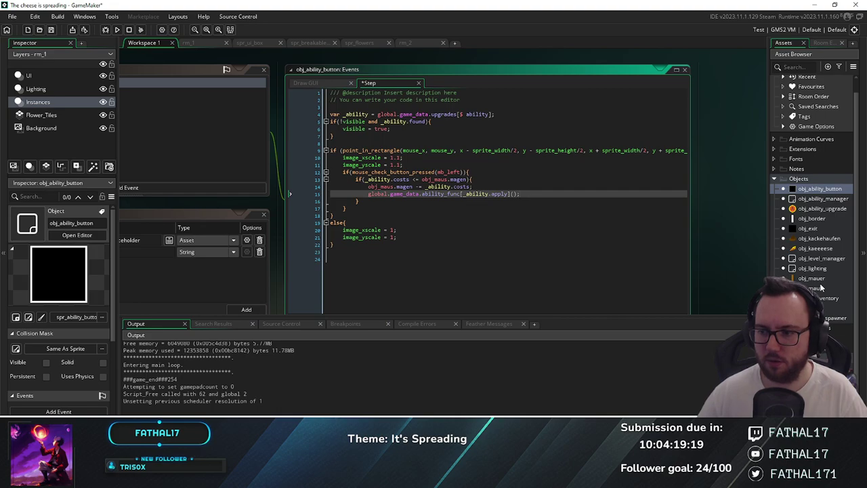
Run the game, abort at the code error, and inspect the global.game_data.ability_func declaration in scr_apply_abilities
click(117, 30)
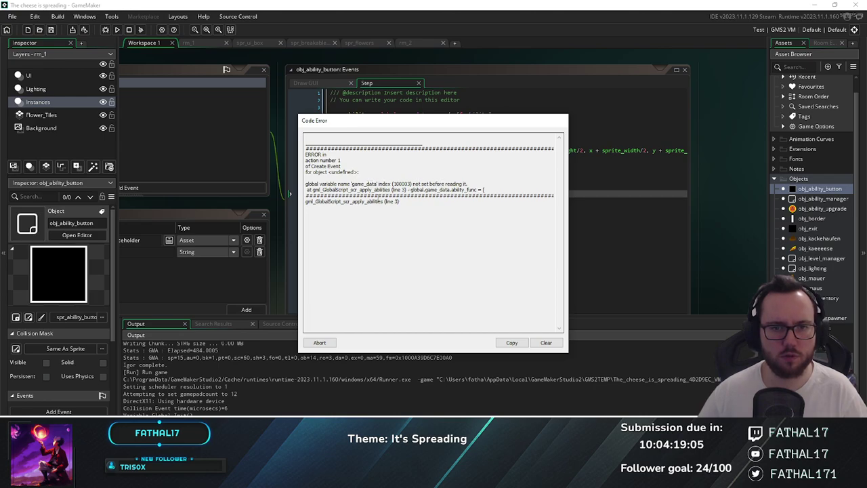
click(320, 343)
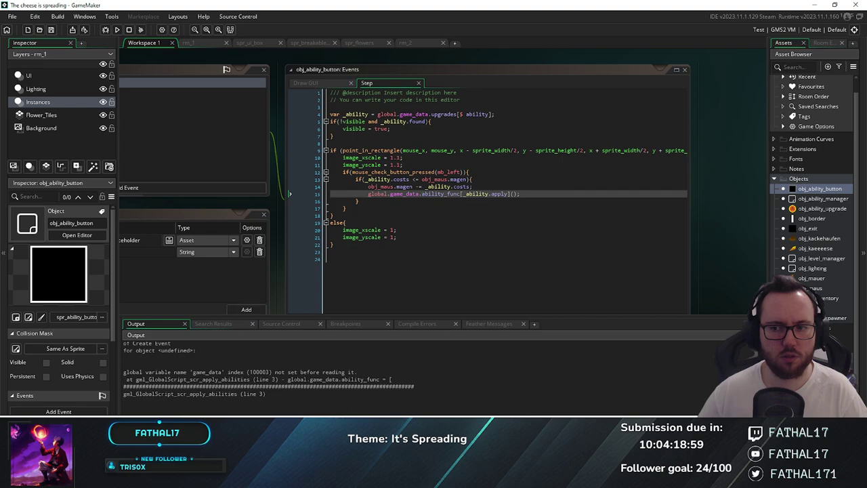
key(F12)
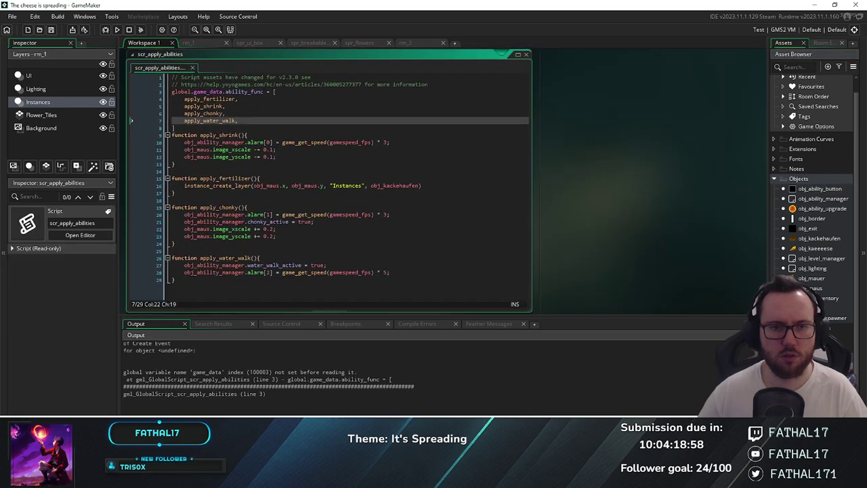
middle_drag(578, 189, 662, 183)
click(267, 125)
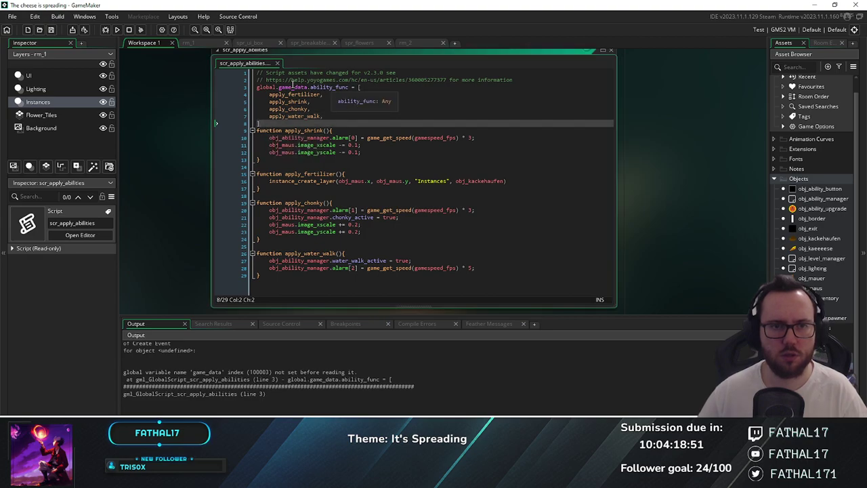
mouse_move(293, 86)
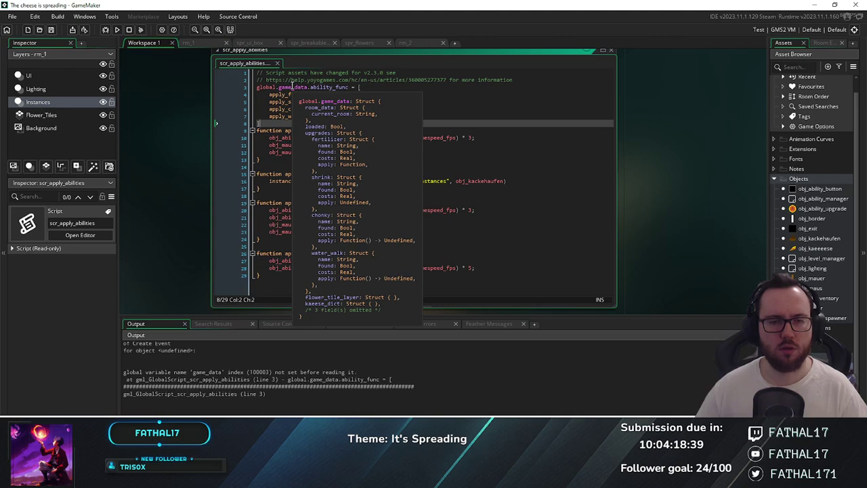
mouse_move(334, 86)
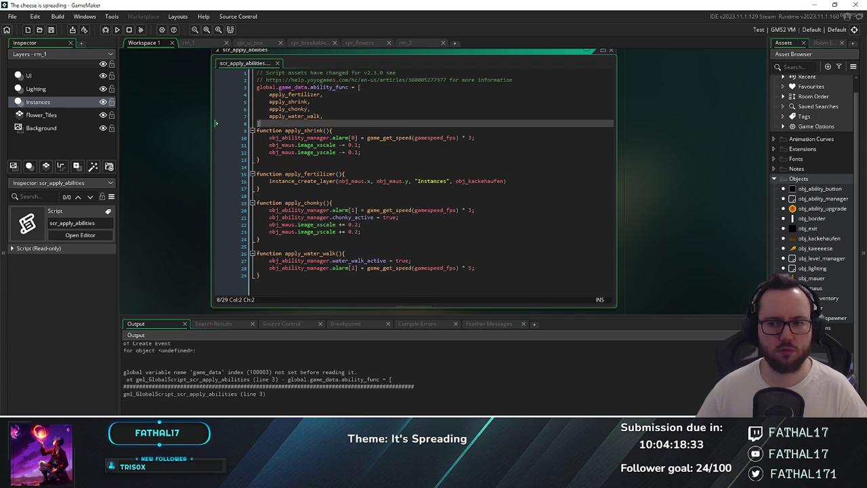
Add an empty ability_func: [] entry below loaded in the global.game_data struct of scr_save_load
scroll(313, 120, up, 8)
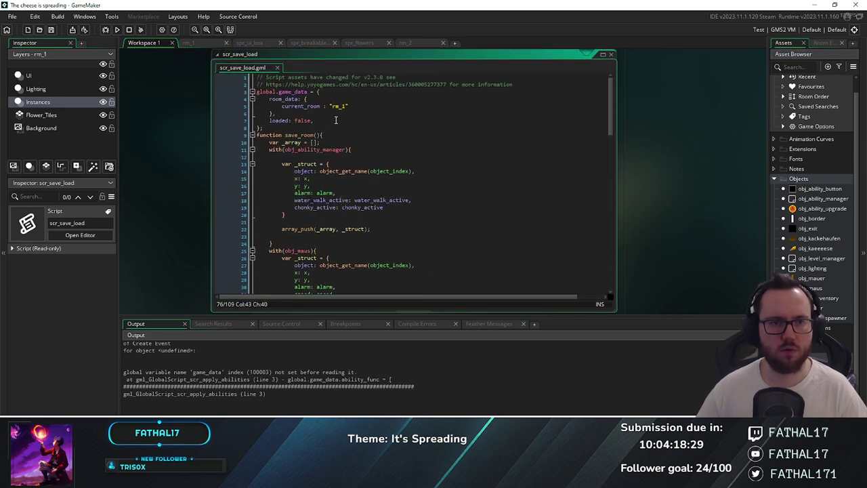
click(334, 120)
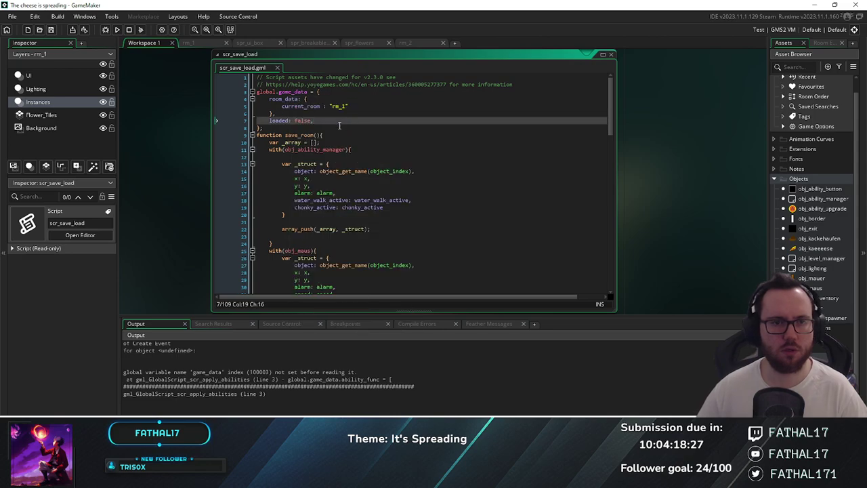
key(Return)
text(abi)
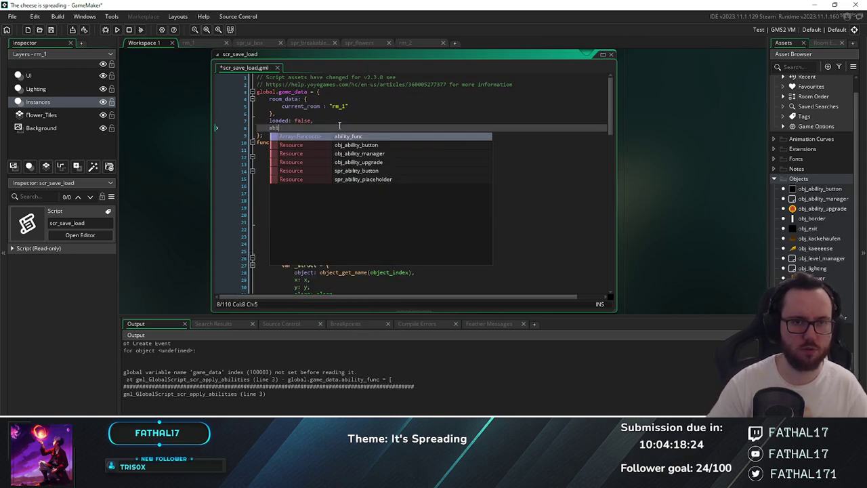
key(Return)
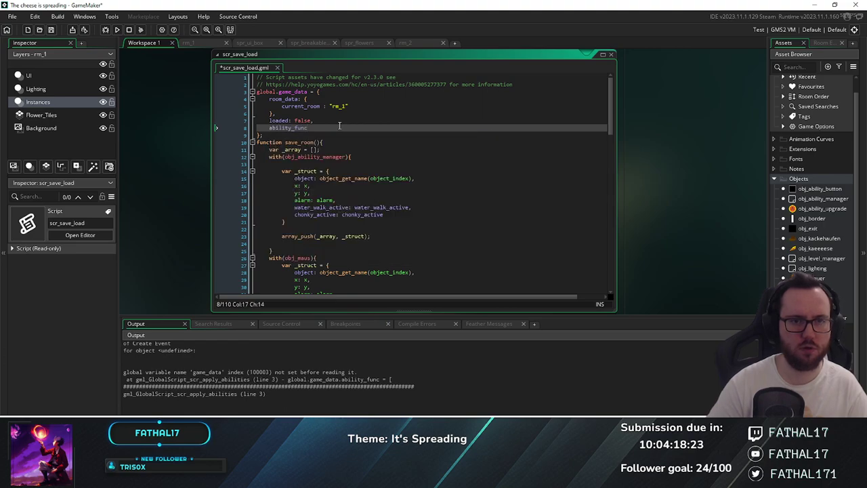
text(: [])
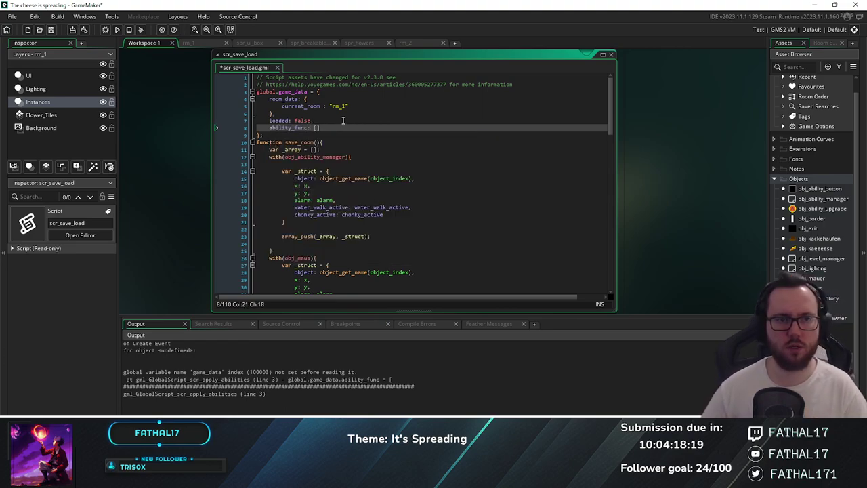
Run the game again, abort at the code error, and review the global.game_data struct in scr_save_load
click(116, 30)
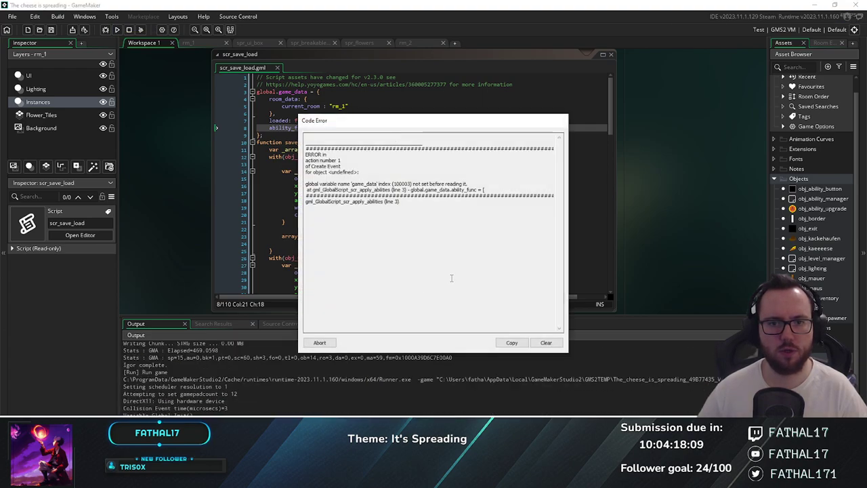
click(319, 342)
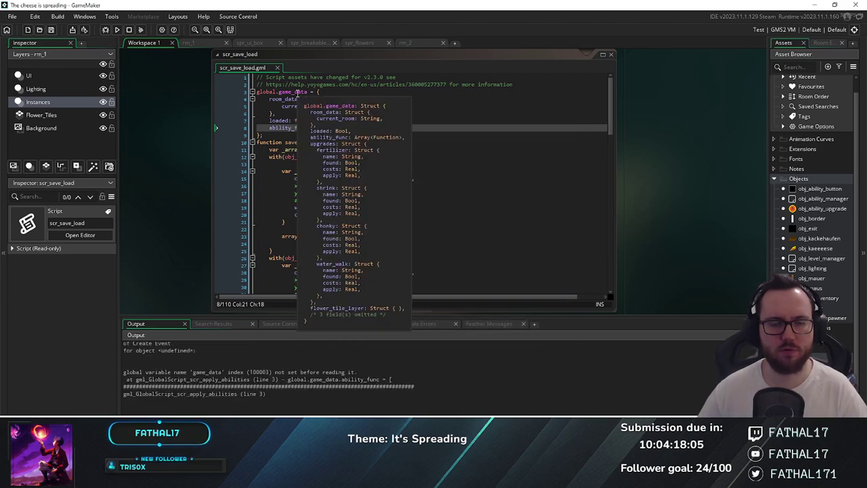
drag(262, 135, 258, 91)
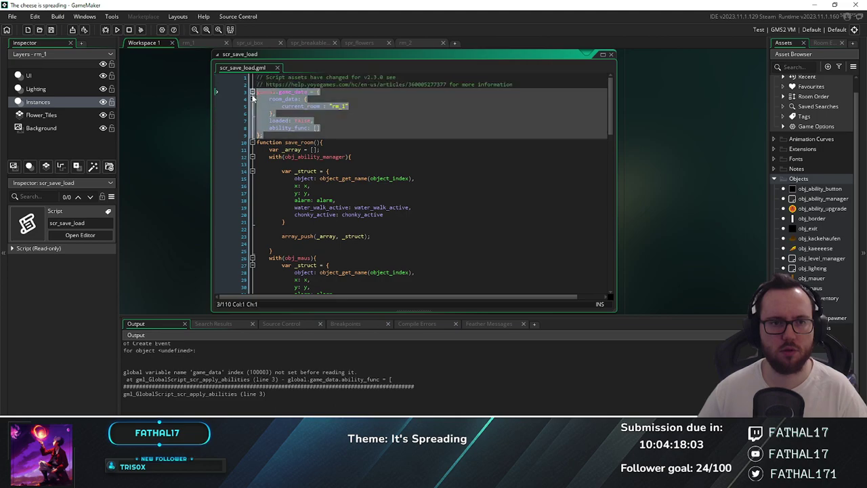
click(277, 128)
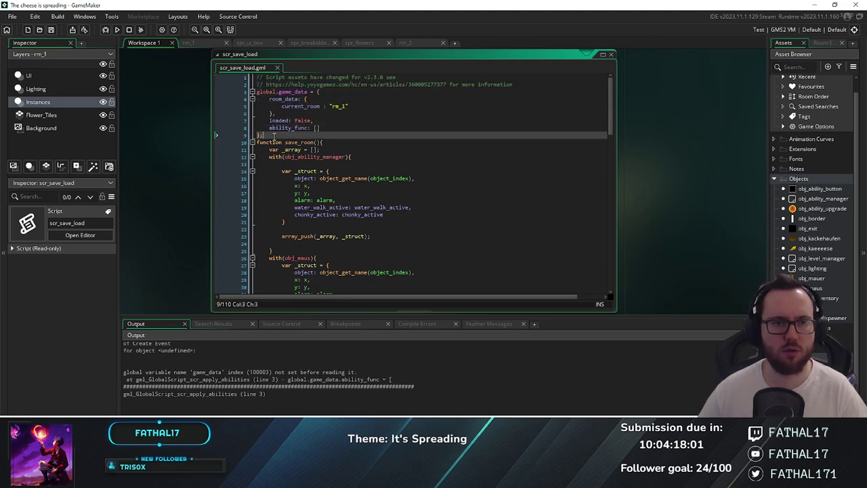
drag(275, 136, 257, 91)
click(278, 135)
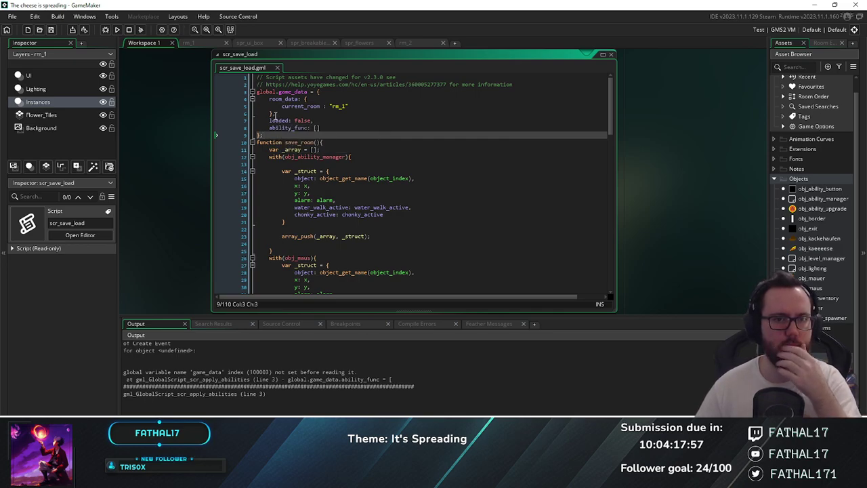
Cut the ability_func array out of scr_apply_abilities and delete the leftover global.game_data. line above apply_shrink
click(317, 128)
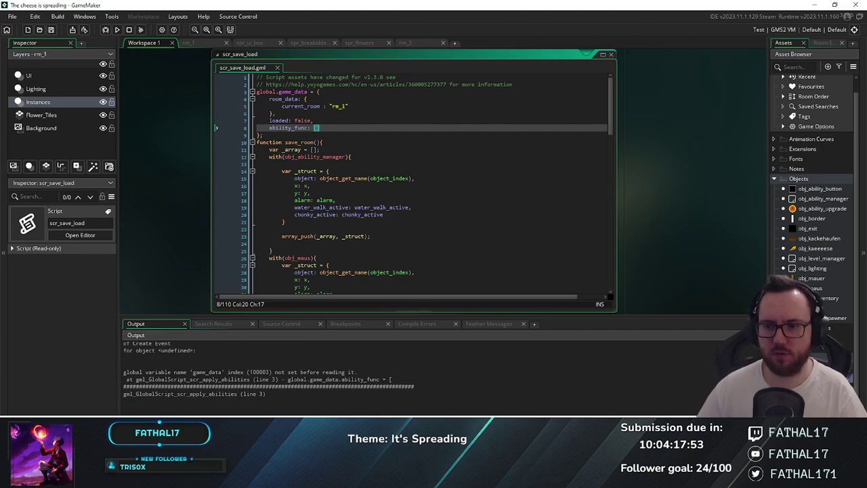
key(ctrl+Tab)
drag(317, 127, 258, 93)
key(BackSpace)
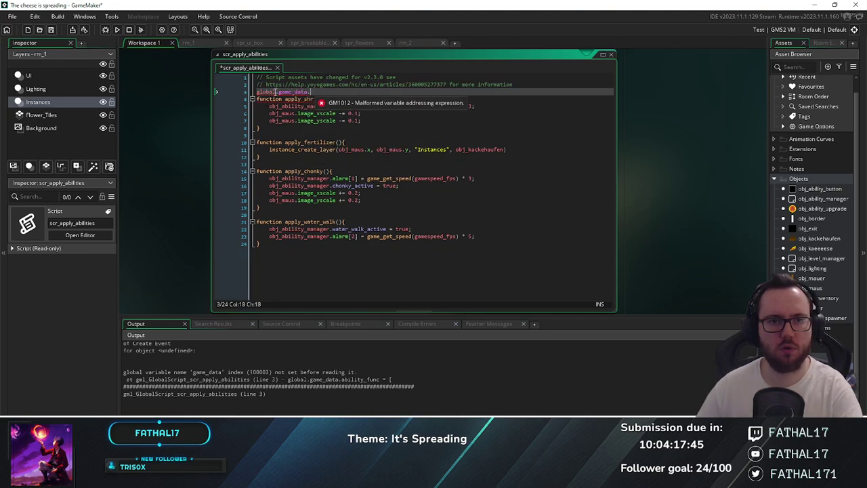
middle_click(310, 92)
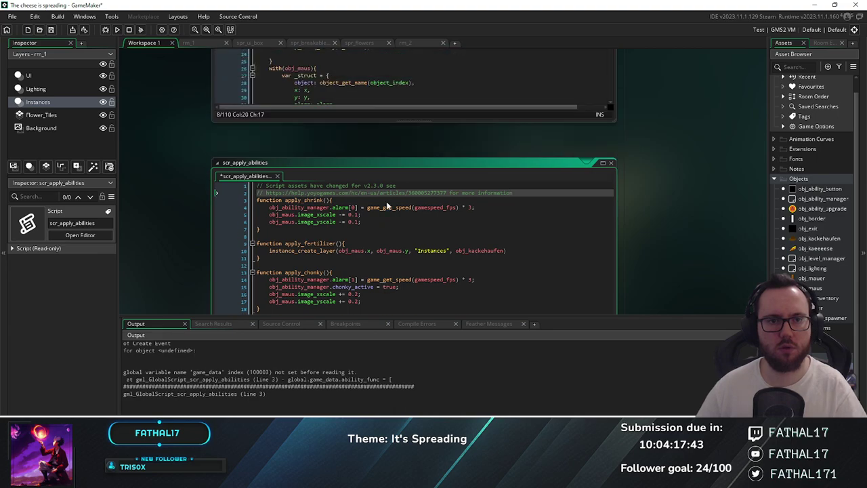
Replace the empty ability_func entry in scr_save_load's game_data struct with an indented array of apply_fertilizer, apply_shrink, apply_chonky and apply_water_walk
click(326, 152)
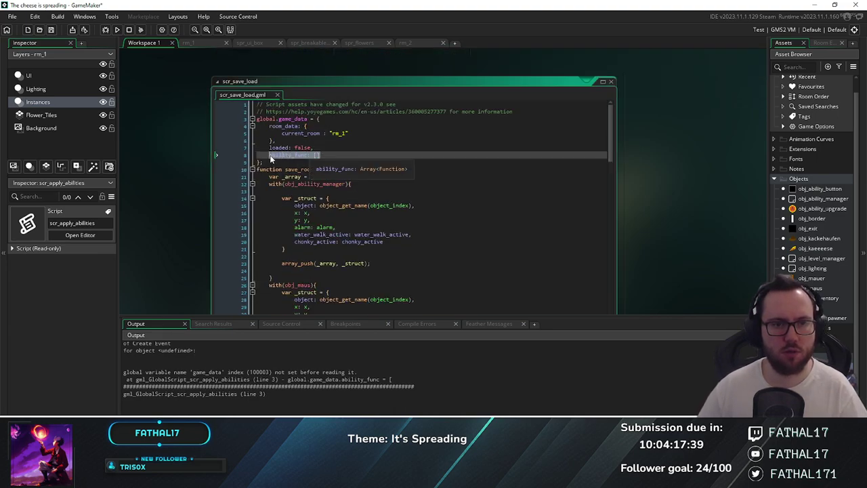
text(ability_func = [ apply_fertilizer, apply_shrink, apply_chonky, apply_water_walk, ])
text(:)
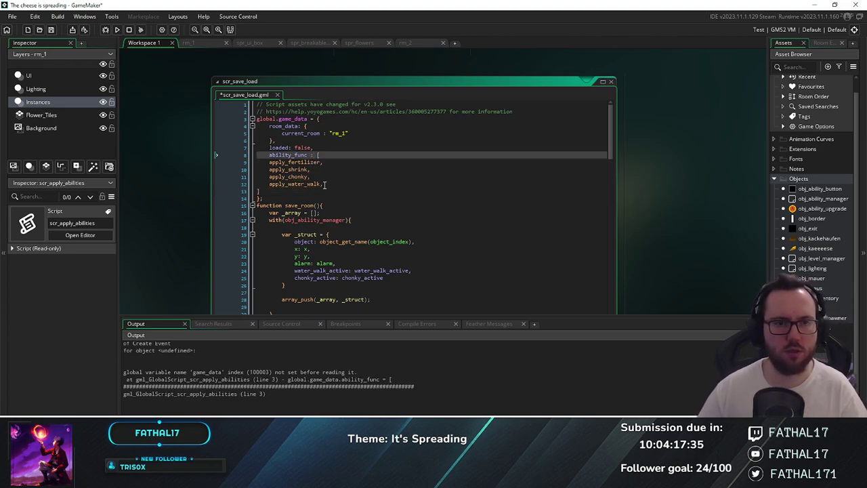
drag(268, 162, 315, 194)
key(Tab)
click(361, 172)
Run the game, collect the upgrade, use the A ability to cross the water, move between the rooms, and close the game
click(118, 30)
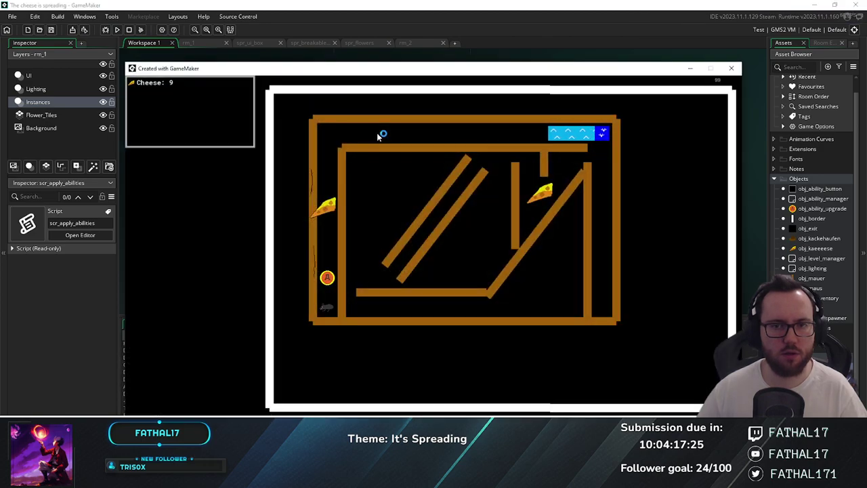
key(Up)
key(Right)
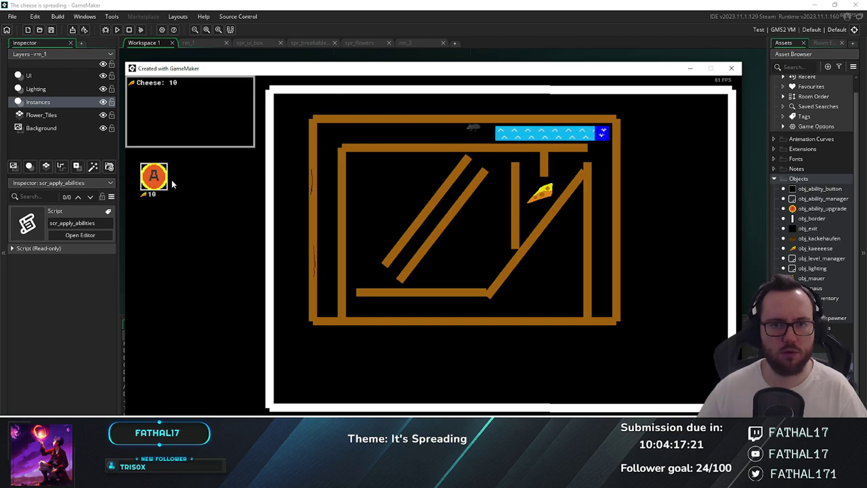
click(157, 173)
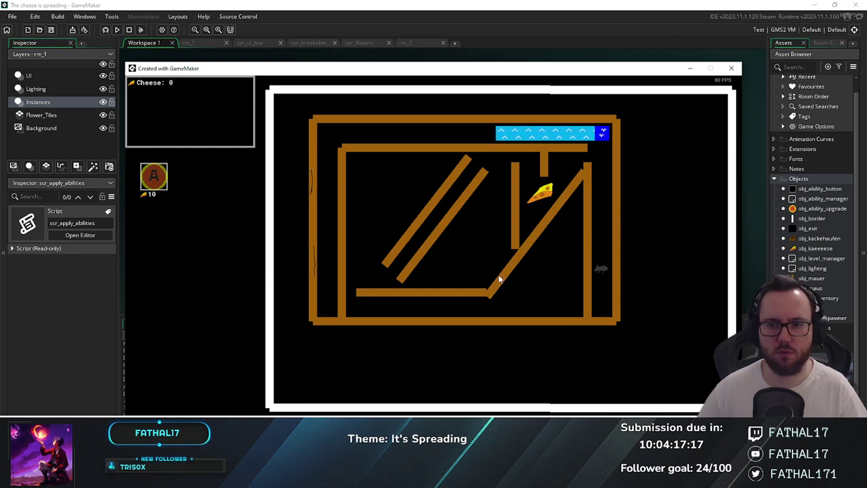
key(a)
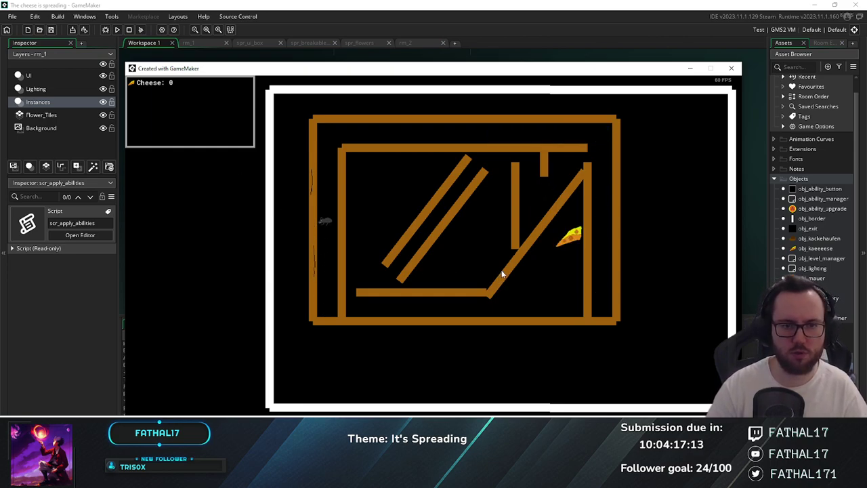
key(r)
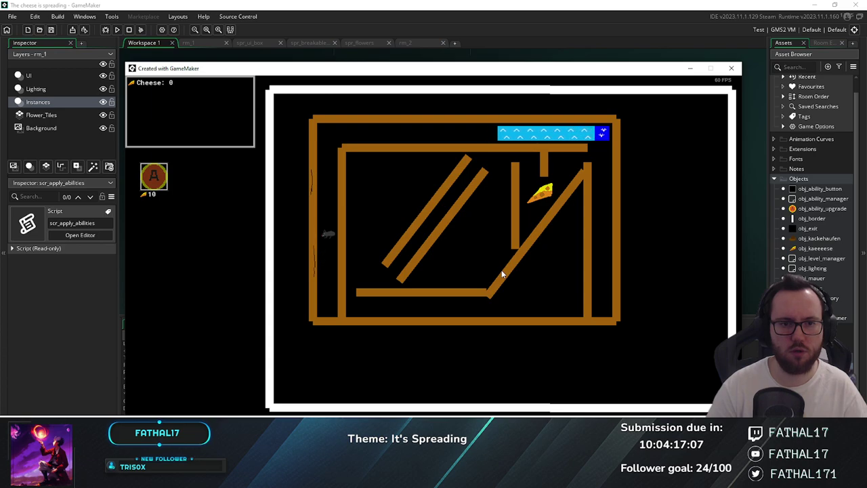
key(a)
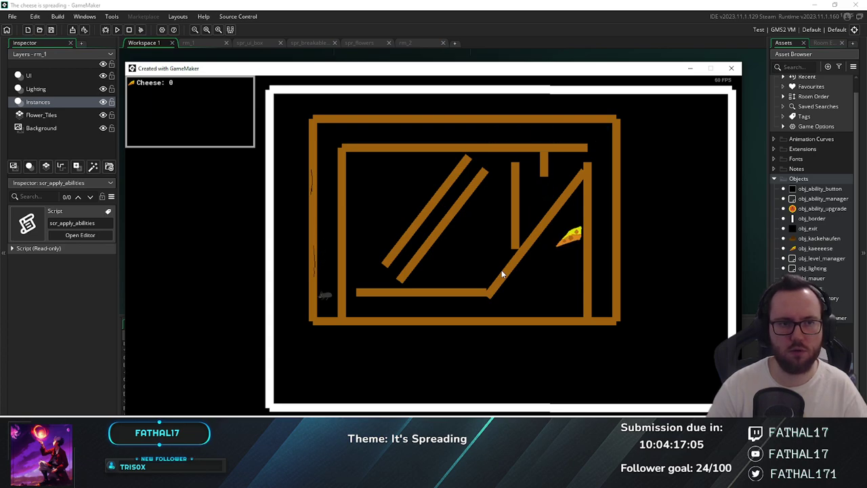
key(r)
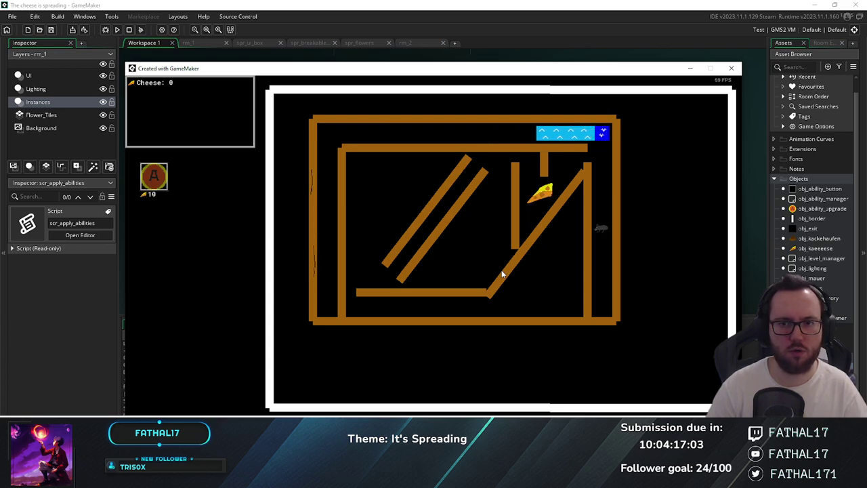
click(732, 69)
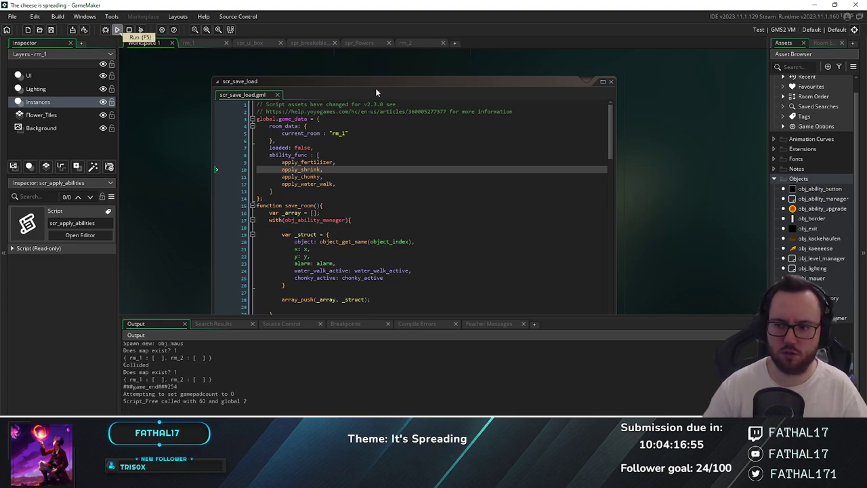
Run the game two more times to test the ability and room loading, closing it after each run
key(F5)
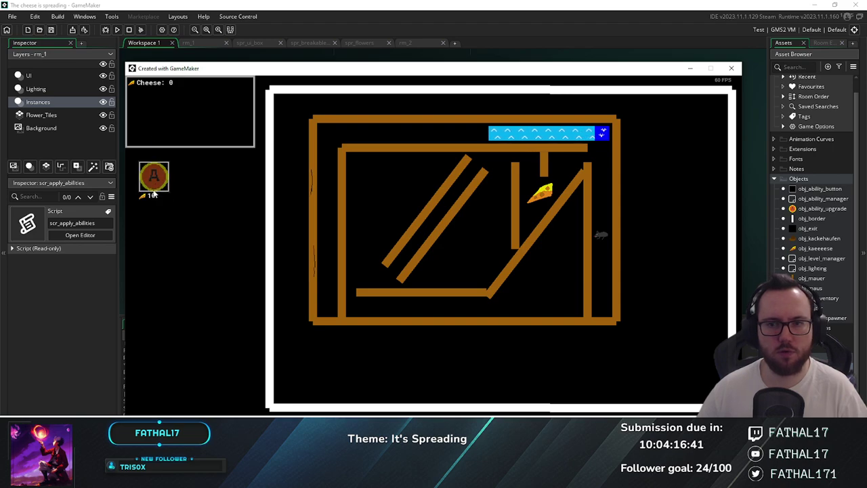
click(731, 68)
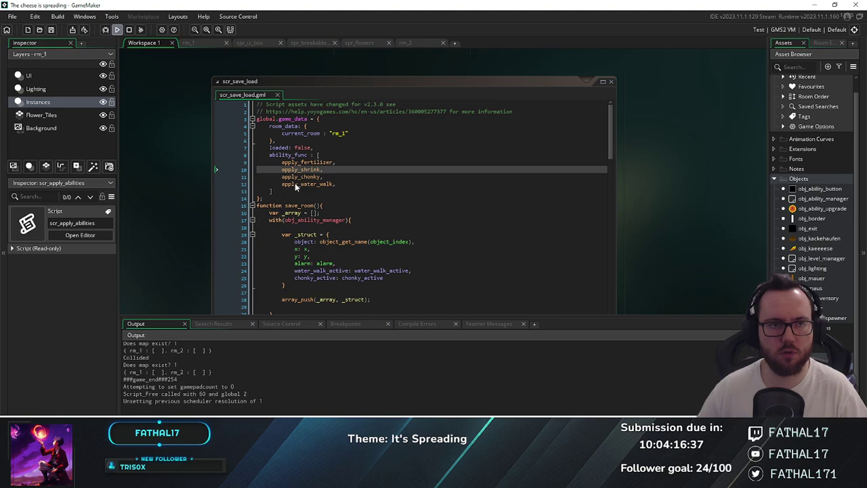
key(F5)
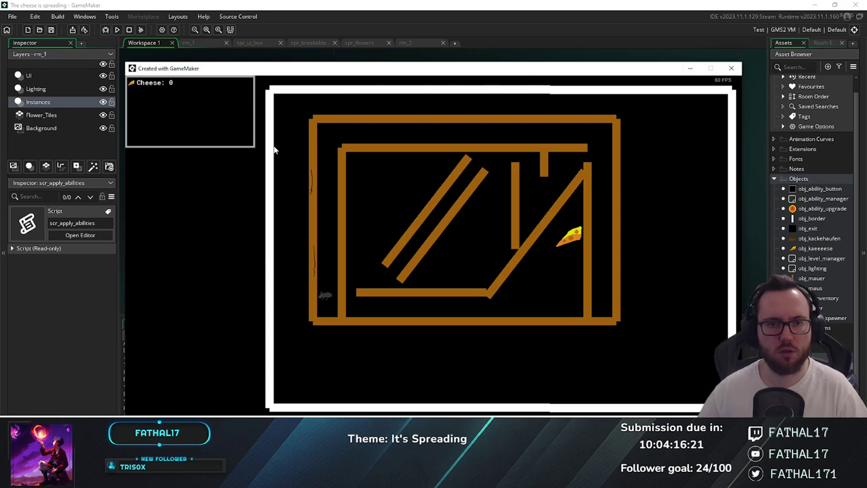
key(Escape)
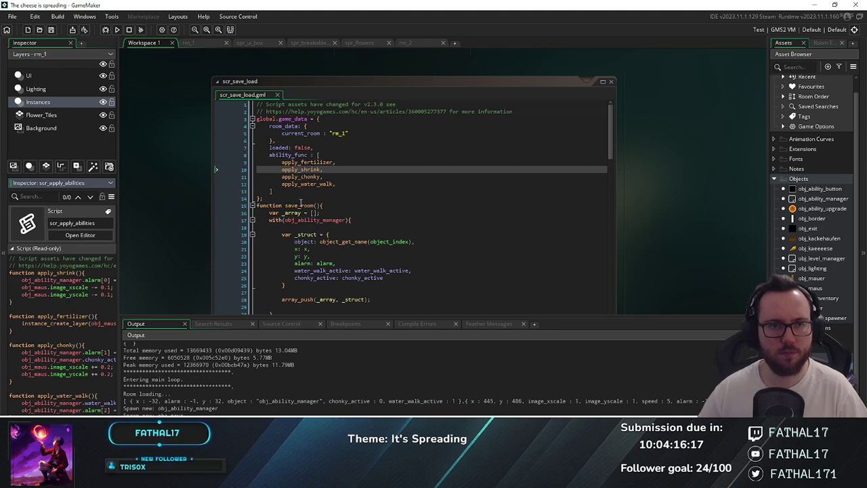
Examine the load_room code in scr_save_load against the obj_ability_manager spawn message in the output log
scroll(332, 189, down, 3)
scroll(332, 188, down, 15)
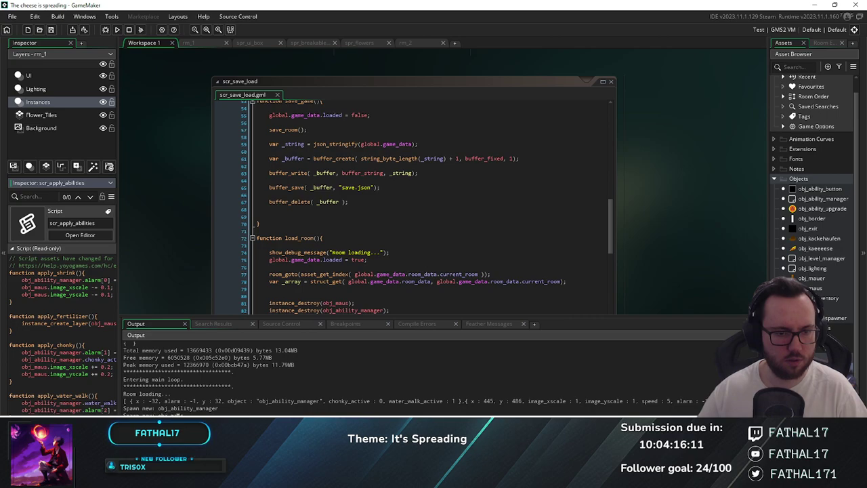
double_click(189, 409)
scroll(359, 232, down, 2)
scroll(359, 232, down, 5)
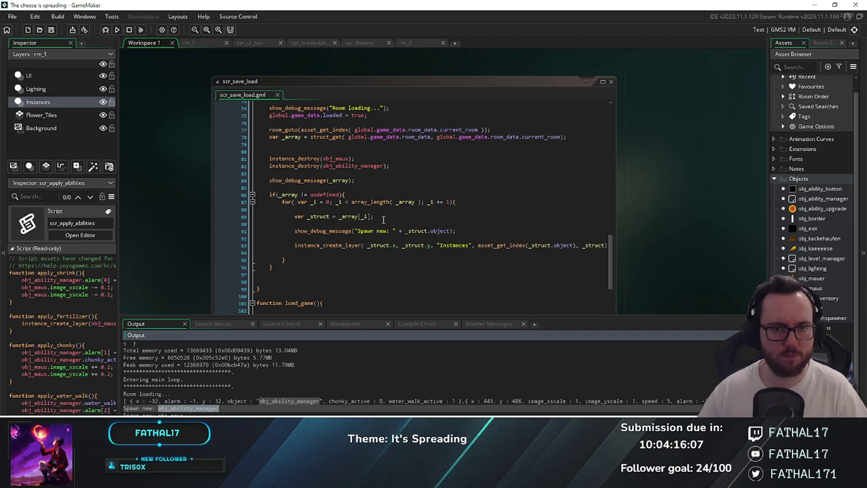
click(473, 230)
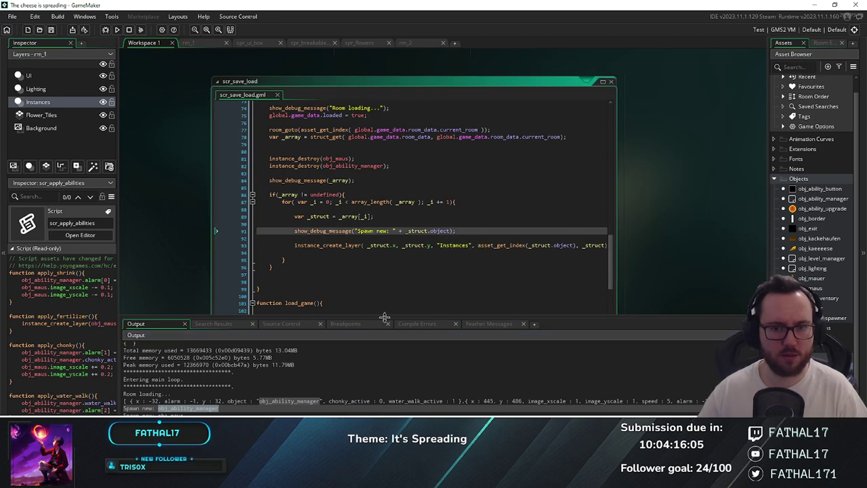
scroll(365, 266, down, 2)
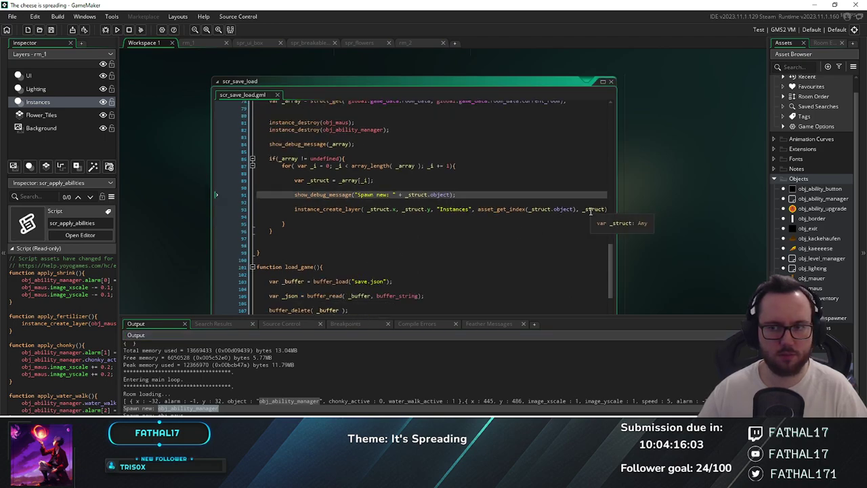
Open obj_ability_manager and examine the water_walk upgrade's found flag in its Create event
click(826, 200)
double_click(823, 199)
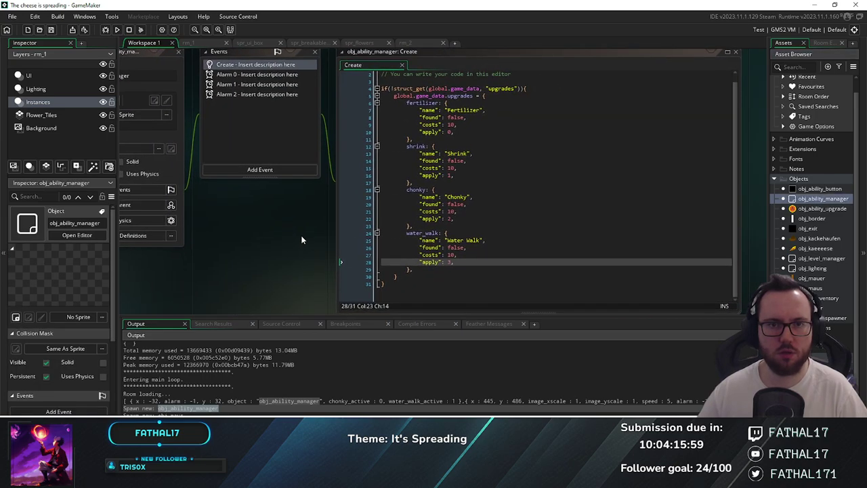
middle_drag(299, 241, 335, 239)
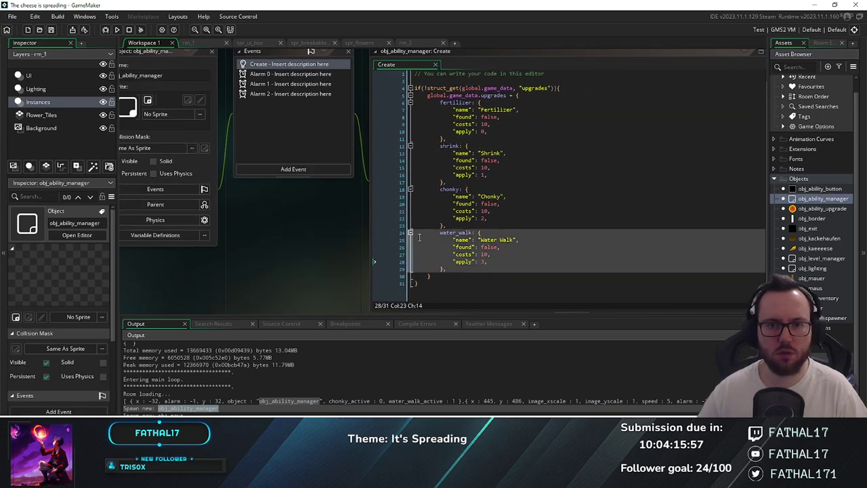
click(455, 246)
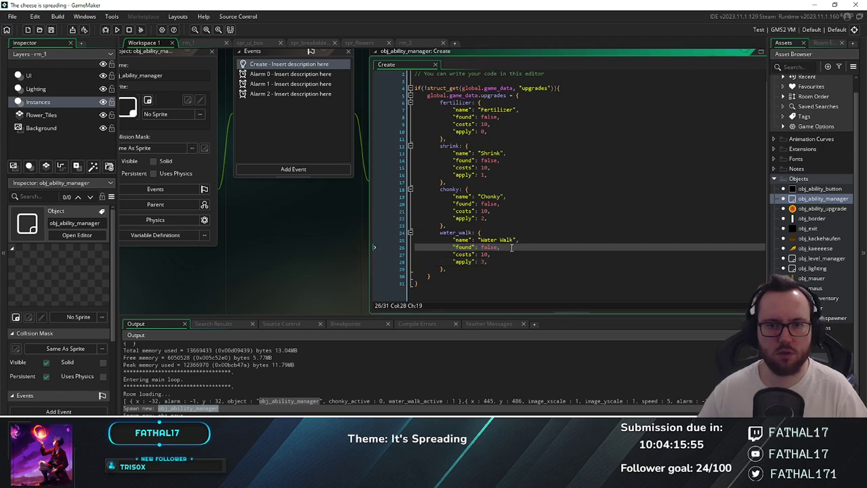
double_click(455, 246)
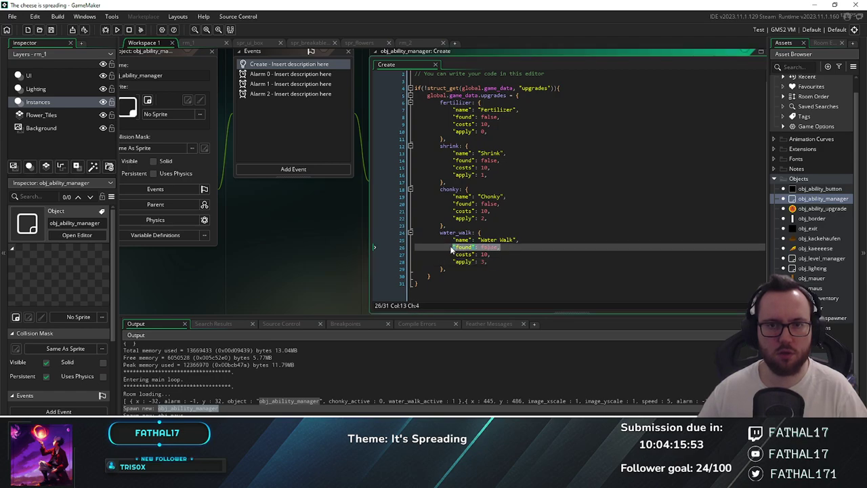
middle_drag(311, 230, 327, 247)
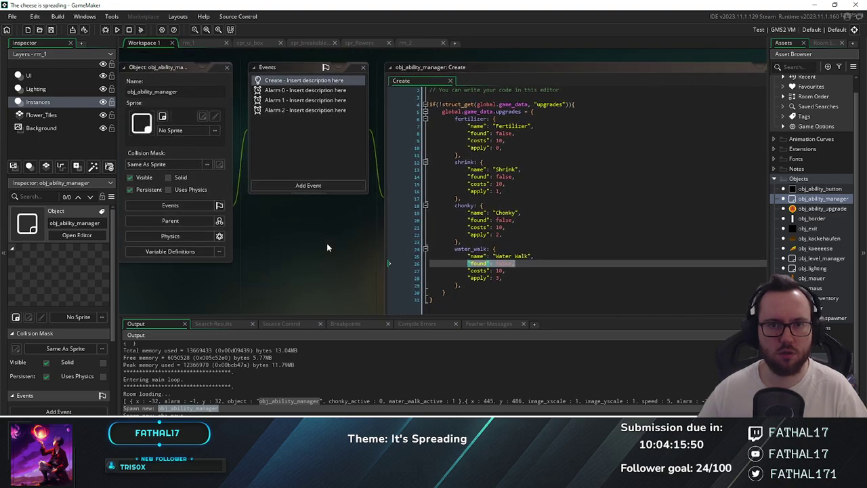
Review obj_ability_manager's Alarm 0, Alarm 1 and Alarm 2 code alongside the upgrades struct in its Create event
click(302, 90)
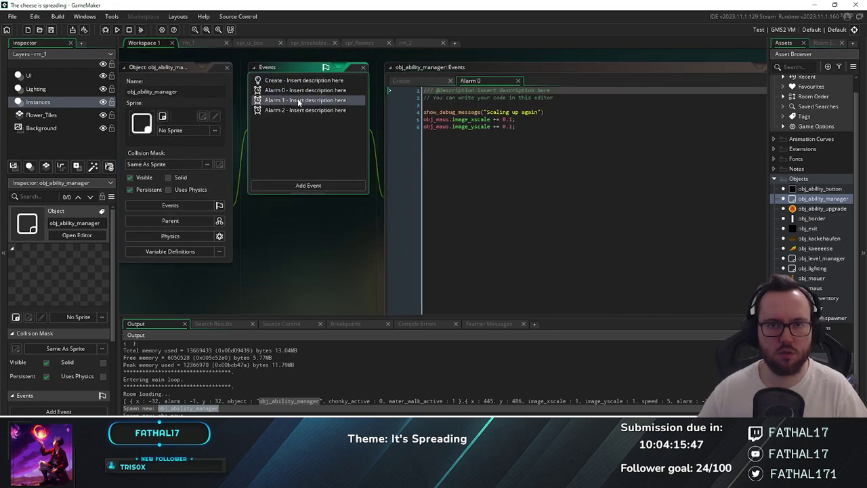
click(299, 101)
click(293, 110)
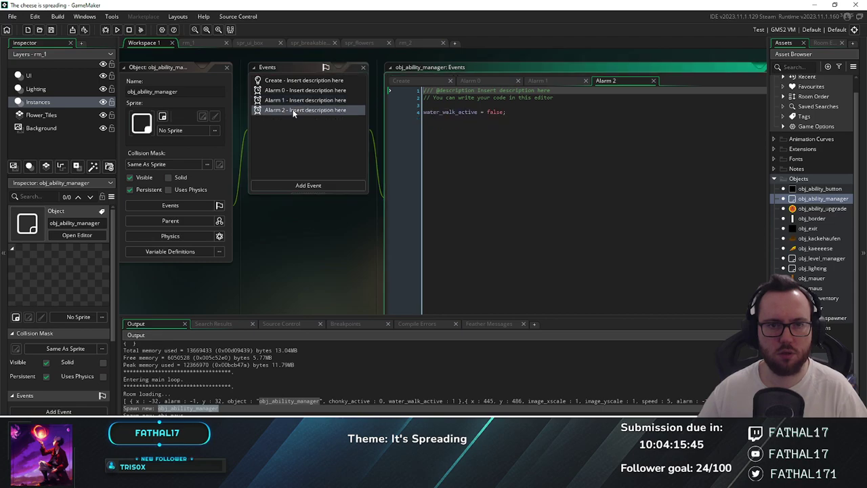
click(301, 82)
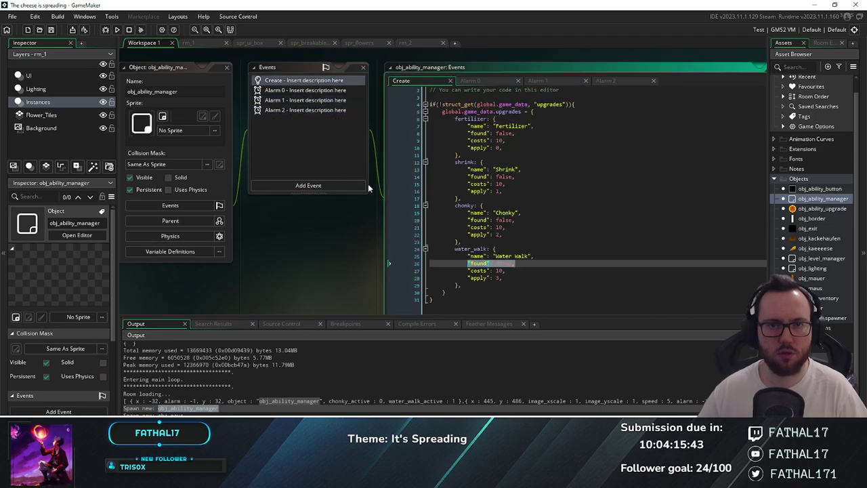
click(440, 304)
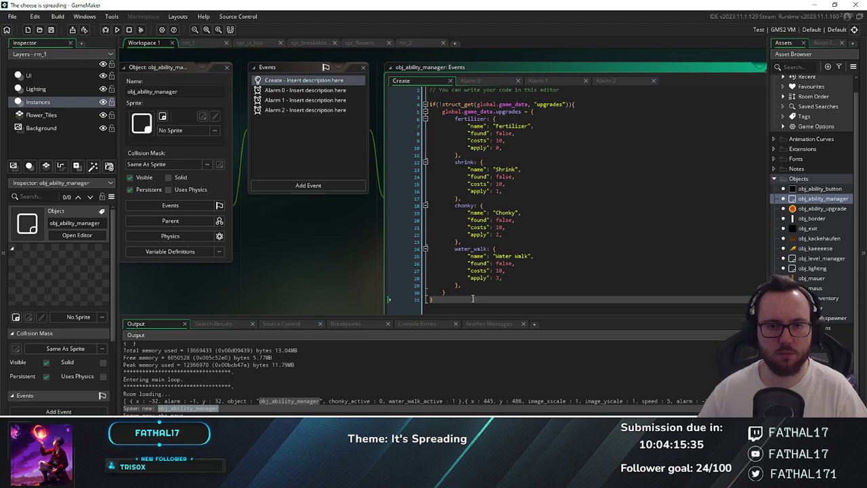
click(300, 92)
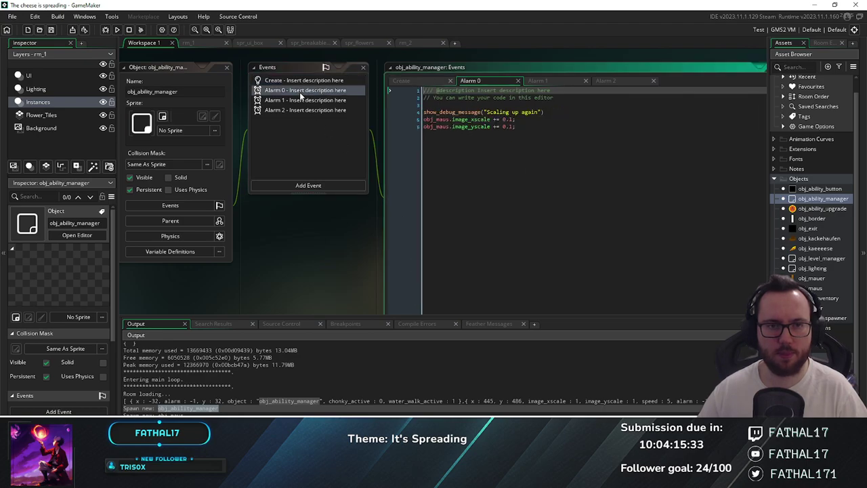
click(291, 101)
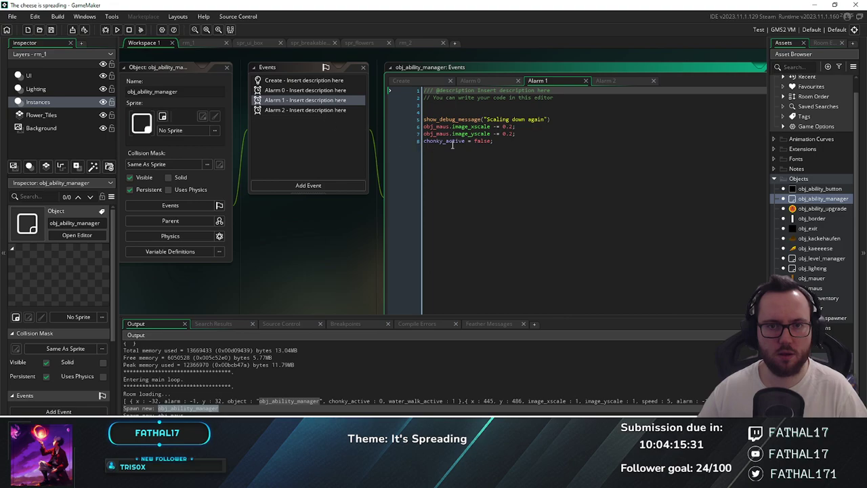
click(426, 84)
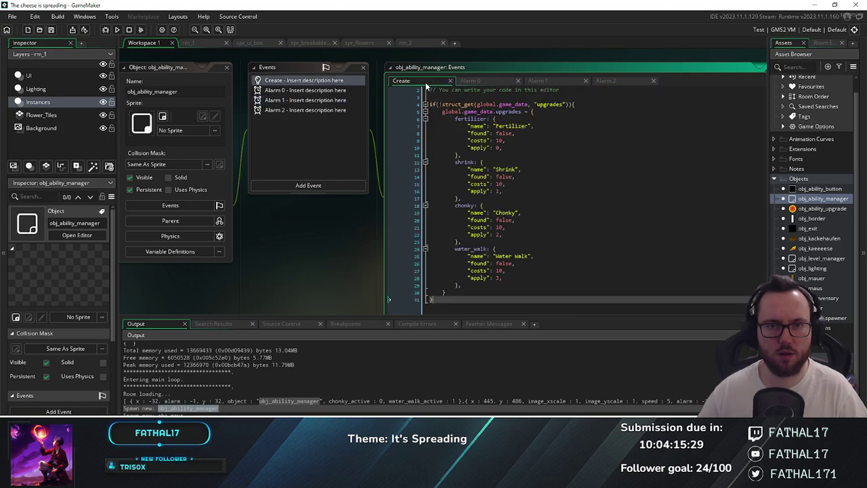
scroll(508, 195, up, 1)
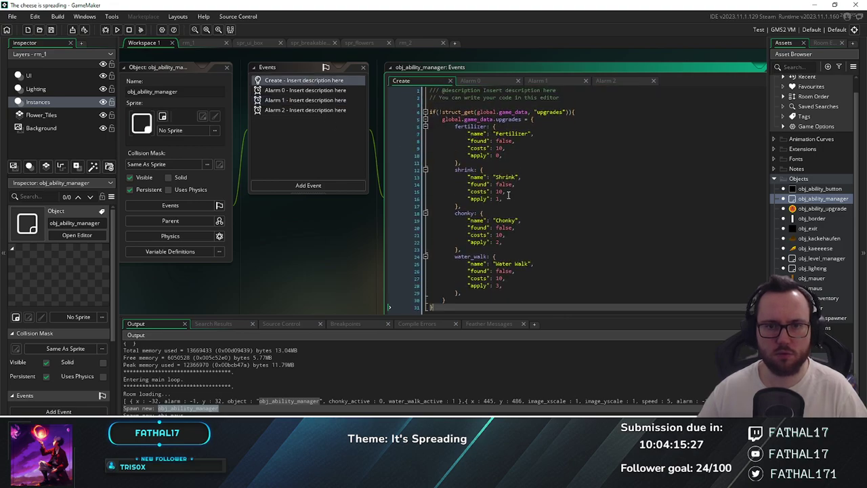
click(474, 80)
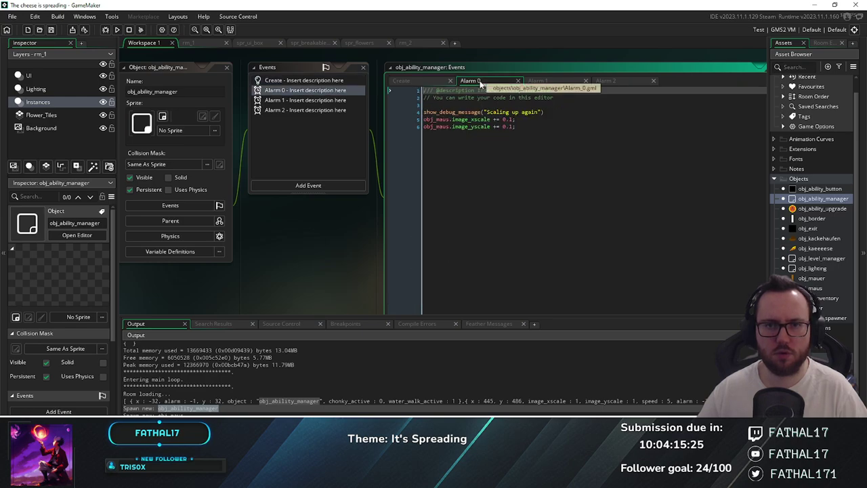
Check the chonky_active and water_walk_active assignments in obj_ability_manager's Alarm 1 and Alarm 2 events, then return to its Create event
click(539, 81)
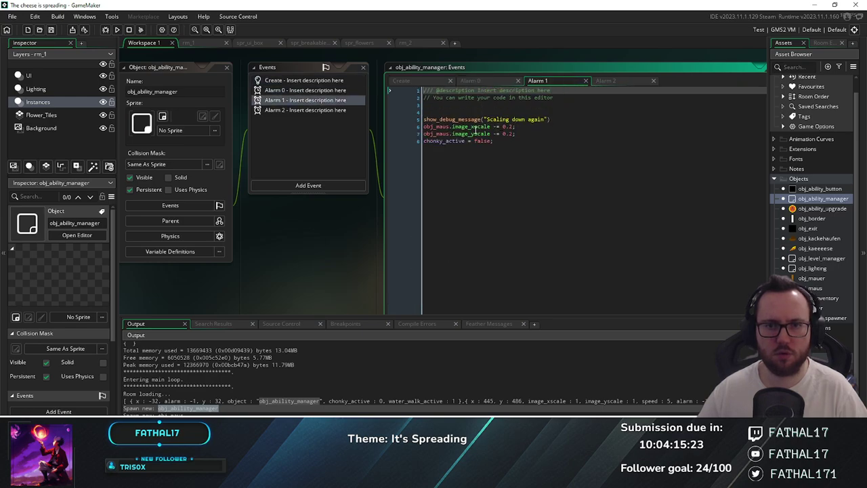
click(393, 142)
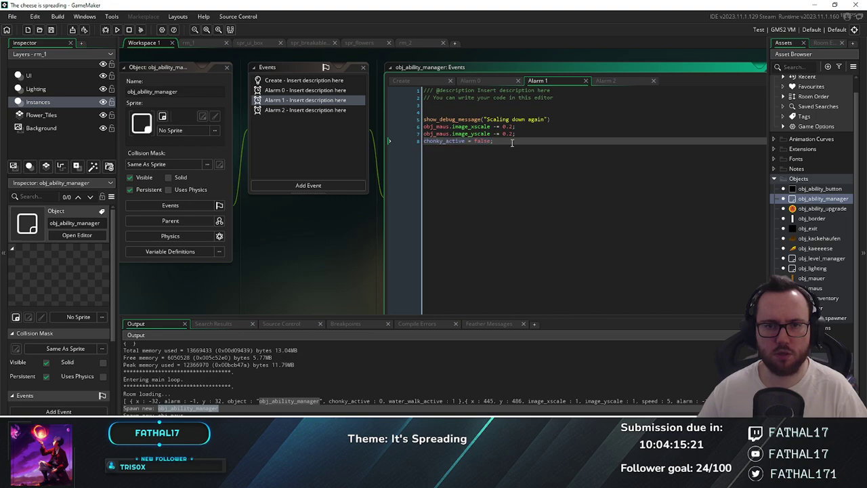
click(606, 80)
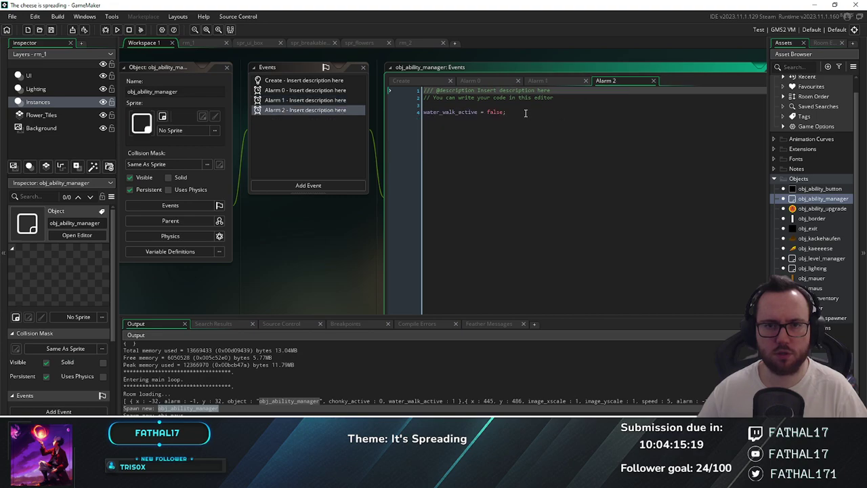
click(418, 113)
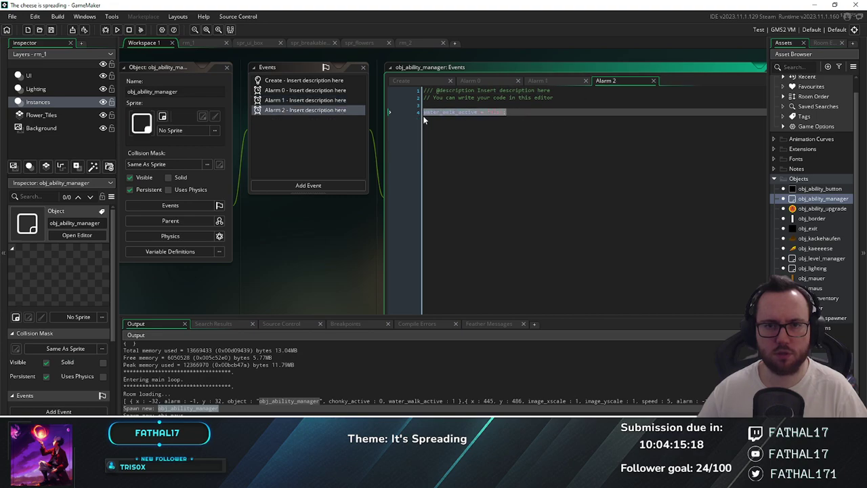
click(524, 82)
click(474, 81)
click(413, 80)
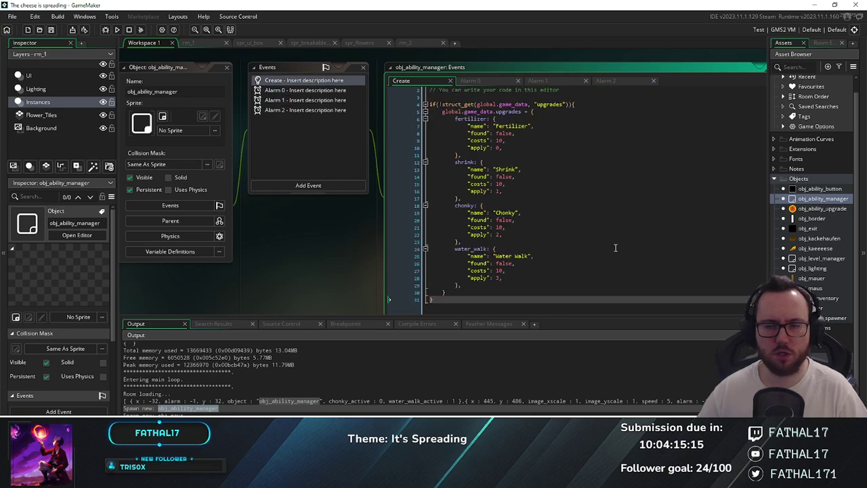
Look at obj_ability_button's Step code and reopen obj_ability_manager's Create event
double_click(820, 189)
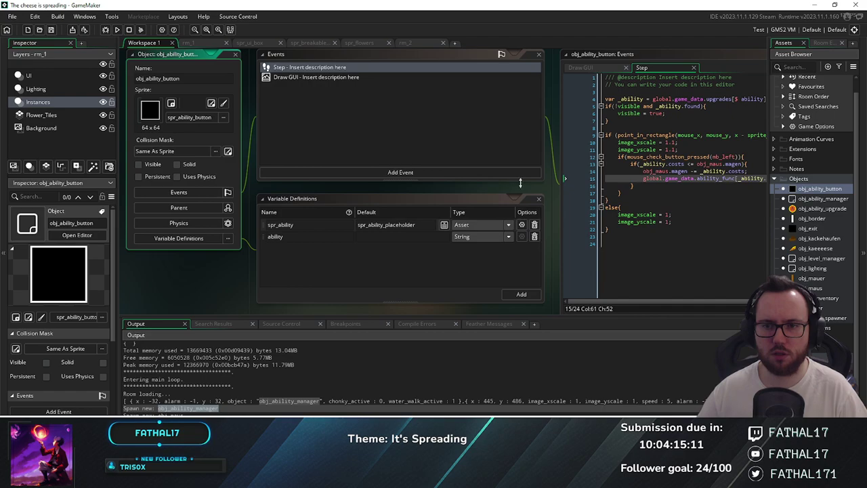
click(825, 198)
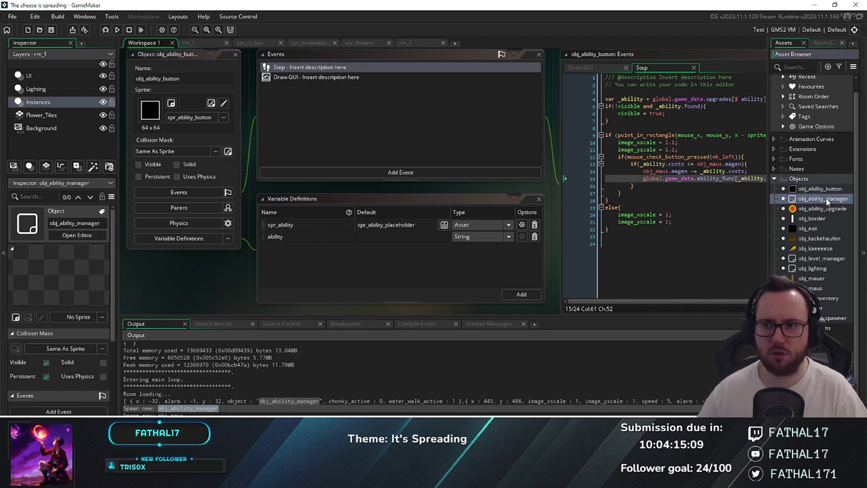
double_click(825, 199)
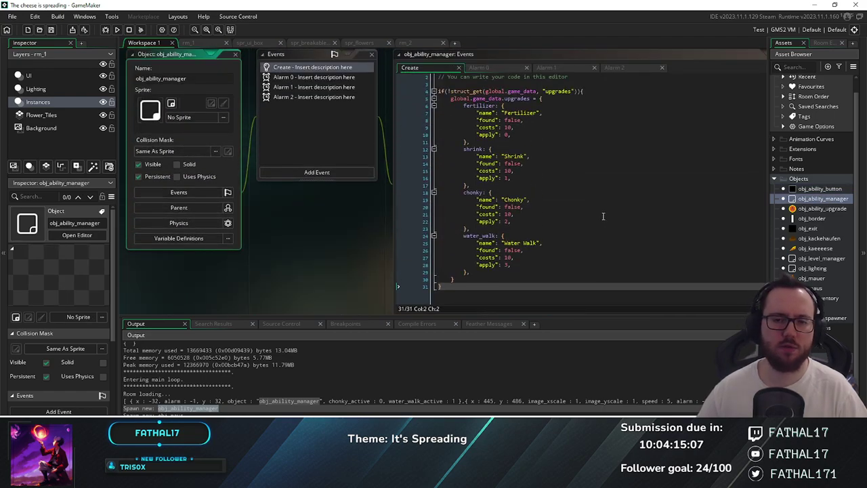
Compare the chonky and water_walk found flags in the Create code with the chonky_active and water_walk_active values in the room-loading output
mouse_move(477, 207)
mouse_down()
mouse_move(524, 207)
mouse_move(476, 208)
mouse_up()
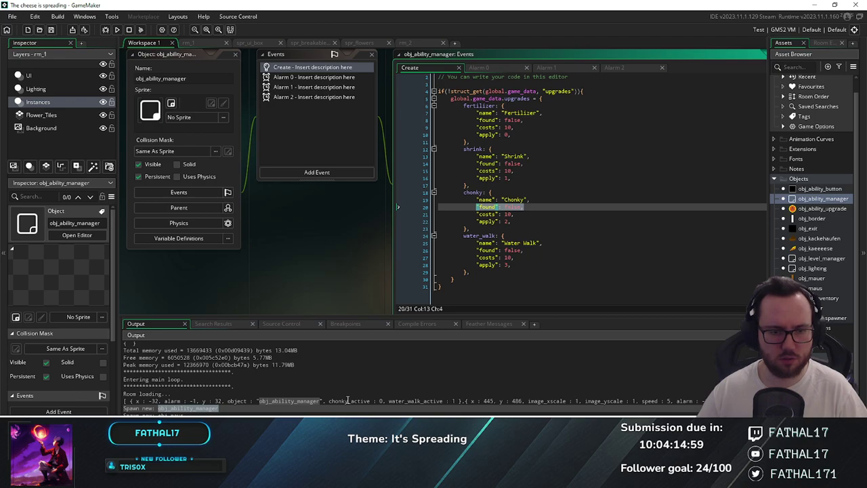
drag(457, 401, 390, 404)
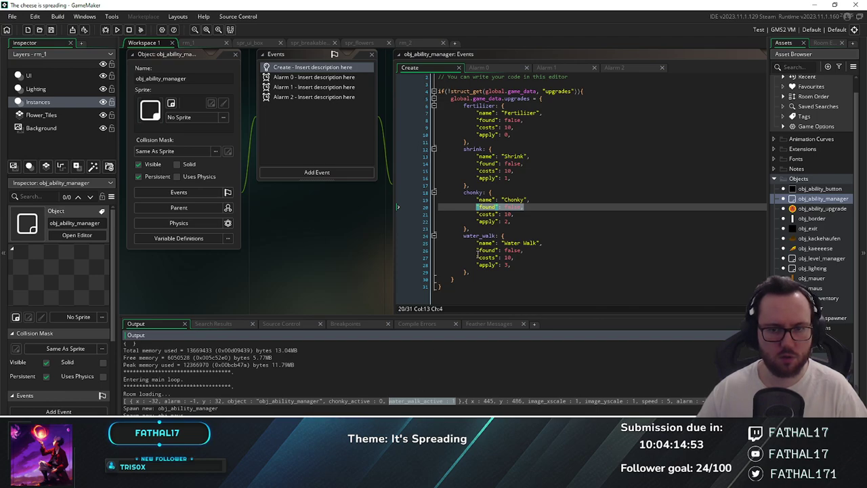
drag(477, 251, 536, 251)
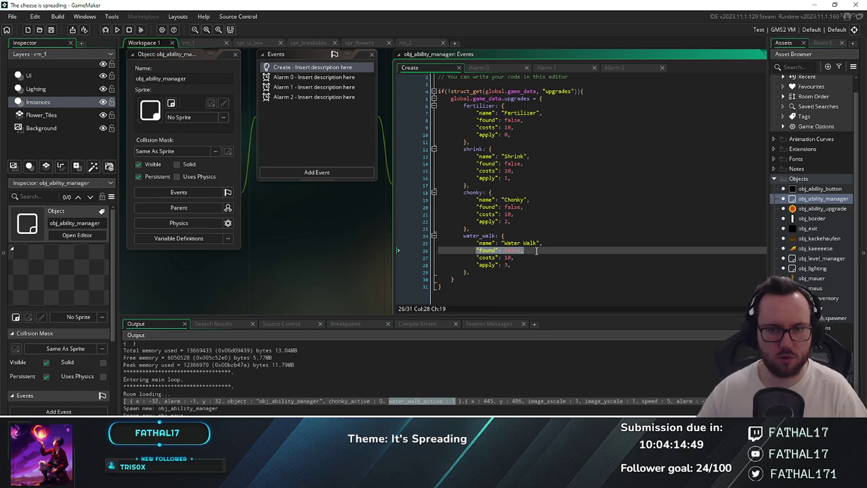
click(455, 401)
drag(455, 401, 326, 402)
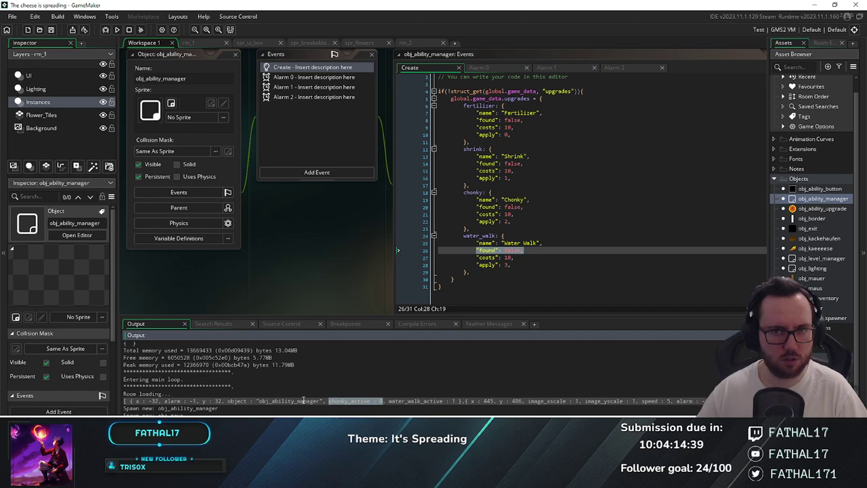
Review the upgrades struct in obj_ability_manager's Create code, and restart the project to test the ability button in the game
drag(504, 99, 526, 283)
mouse_move(514, 100)
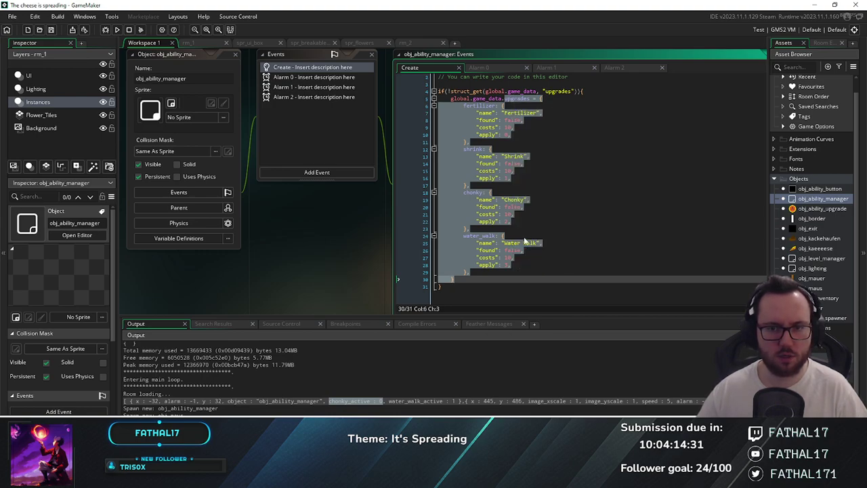
click(534, 235)
click(532, 230)
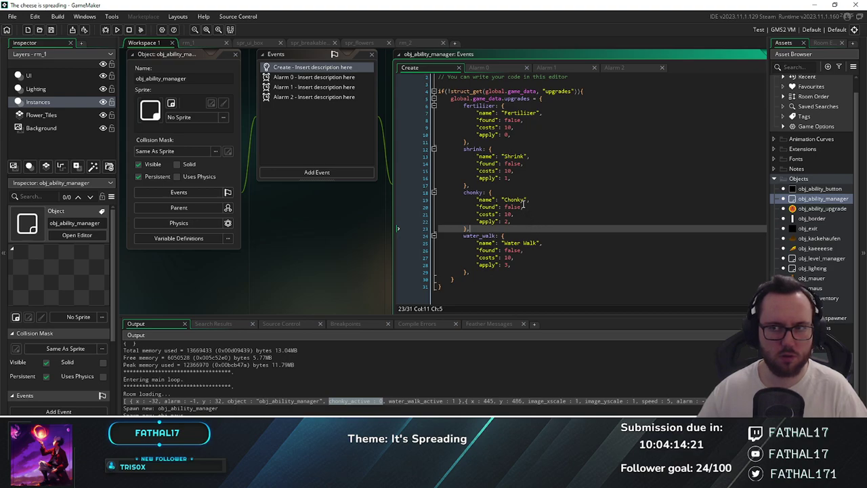
key(F5)
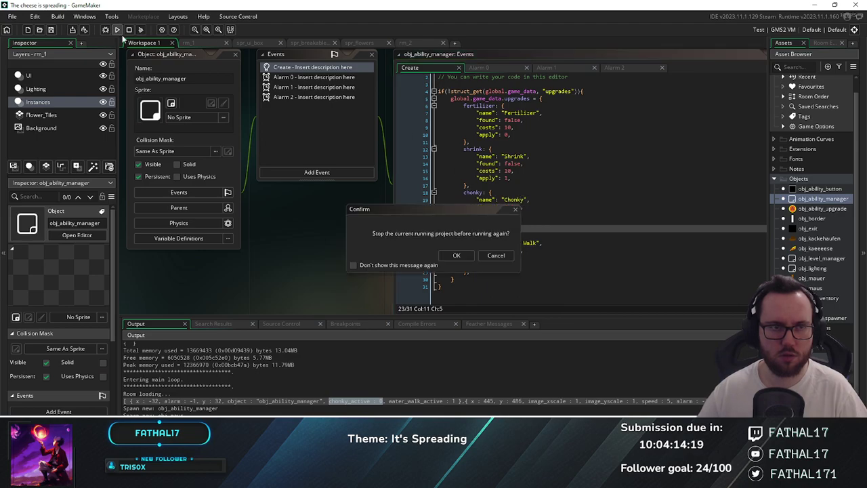
click(458, 255)
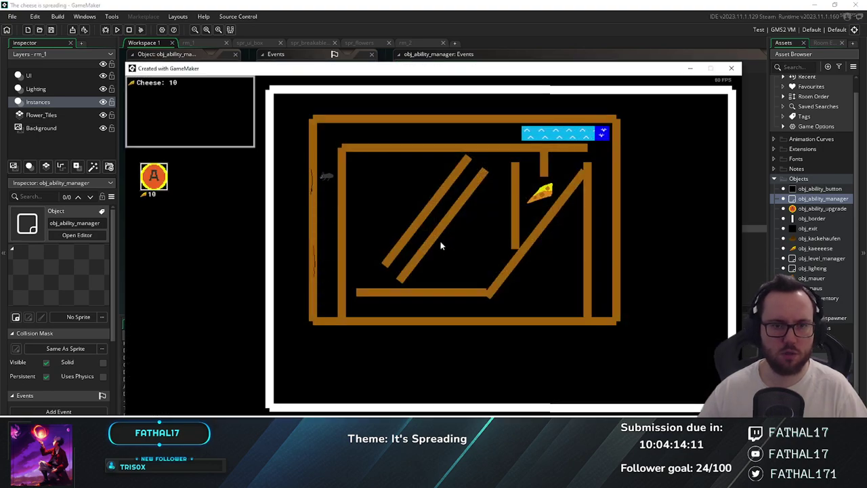
click(155, 181)
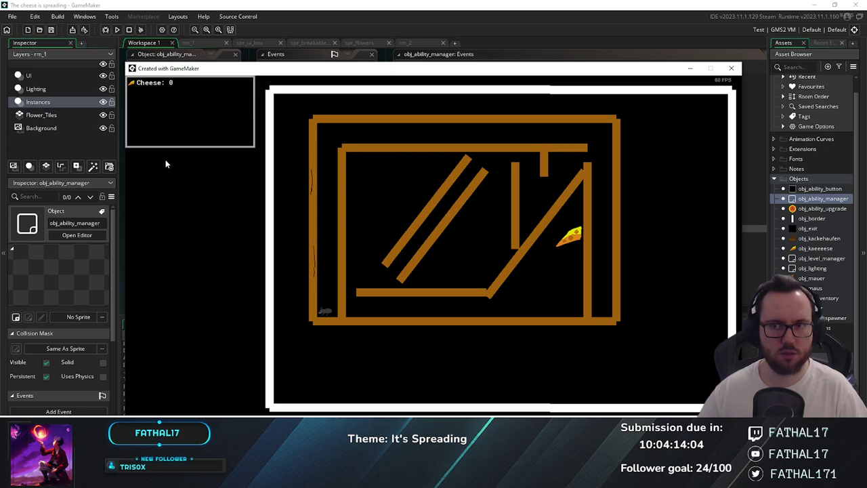
click(731, 70)
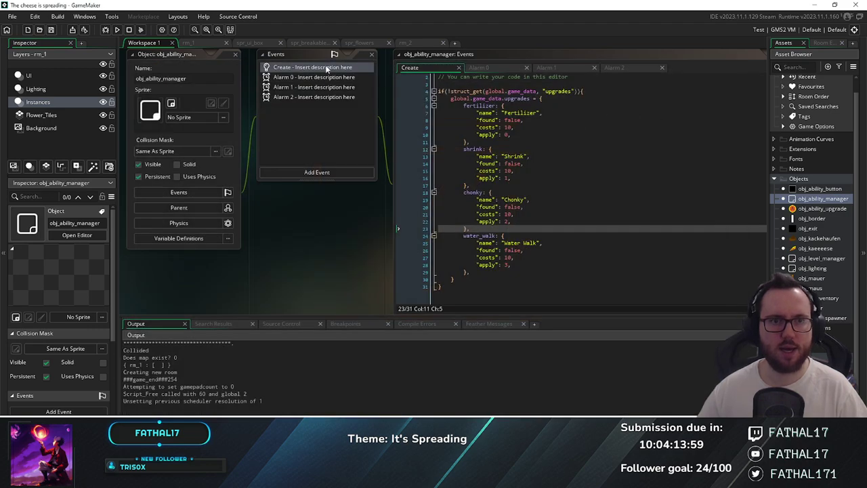
Examine the ability button placed in rm_2 and the Create and Step code of obj_ability_upgrade
click(410, 42)
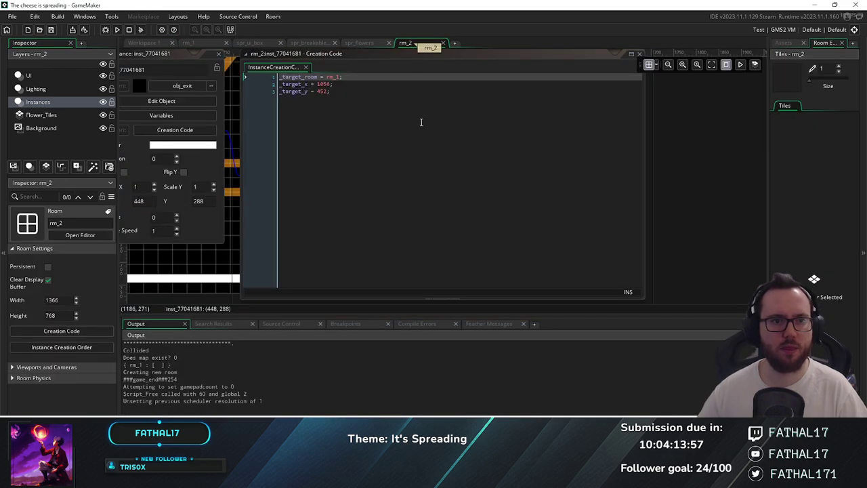
click(220, 54)
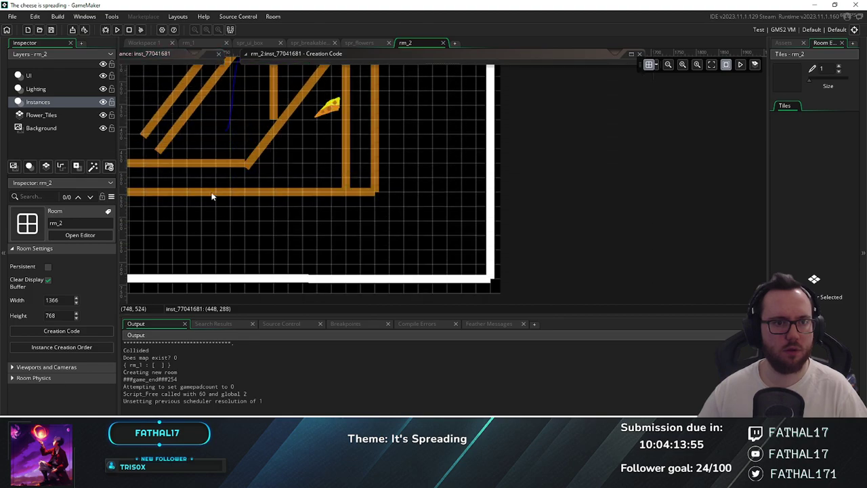
shift+scroll(368, 232, left, 10)
scroll(350, 219, up, 4)
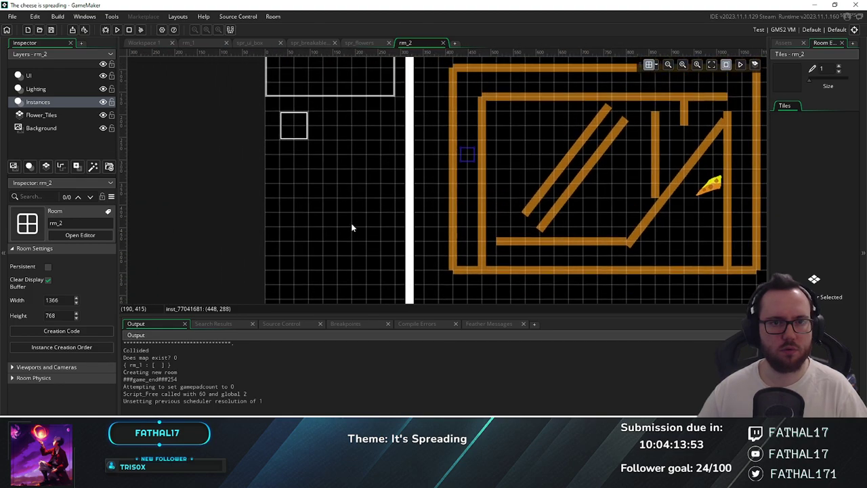
middle_drag(342, 246, 285, 254)
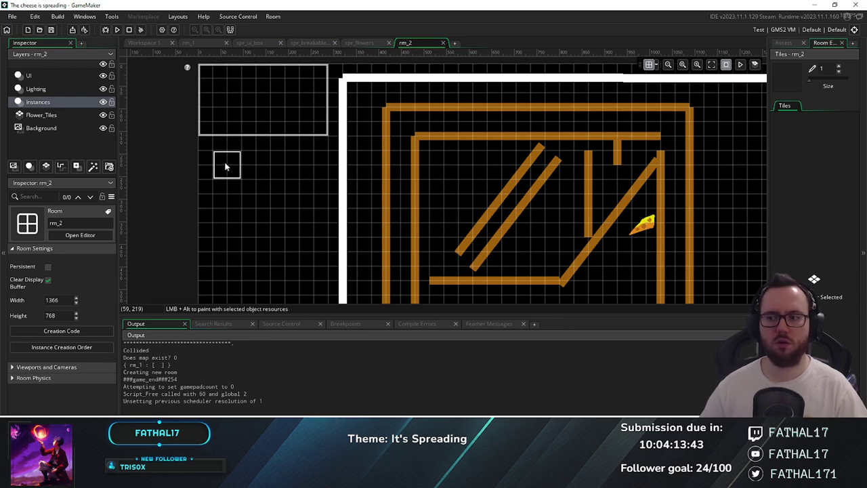
click(143, 44)
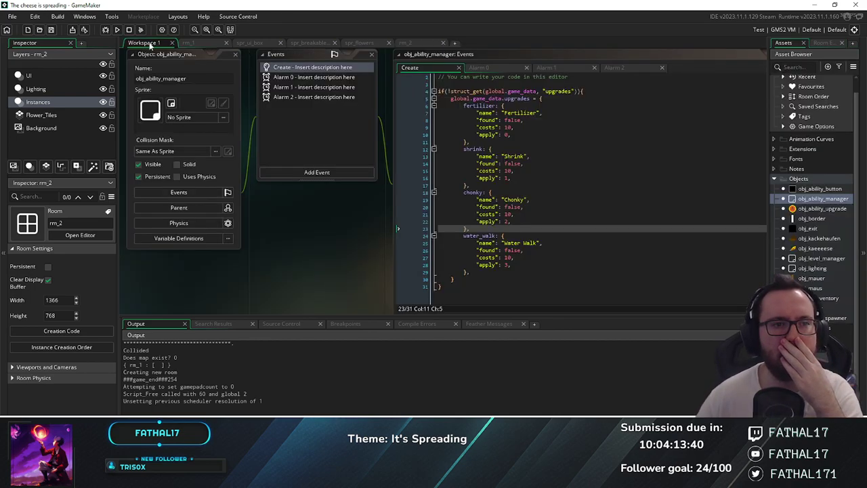
double_click(822, 209)
mouse_move(522, 189)
middle_down()
mouse_move(362, 198)
mouse_move(550, 175)
mouse_move(508, 193)
middle_up()
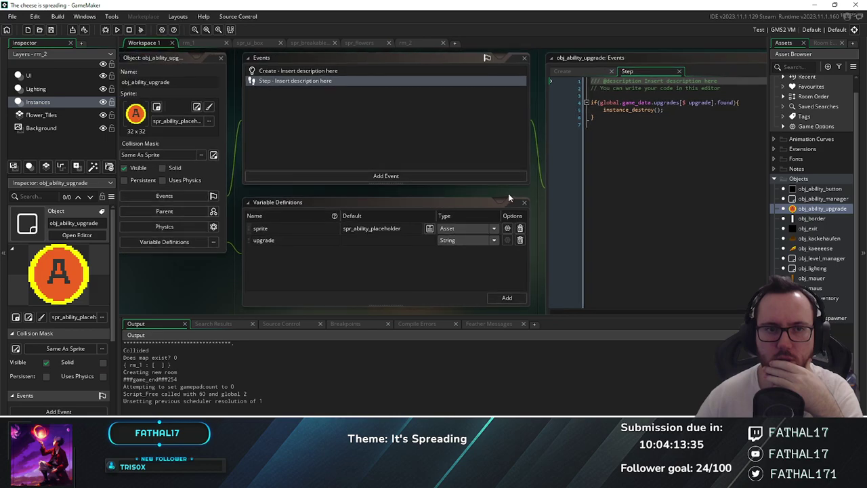
click(564, 72)
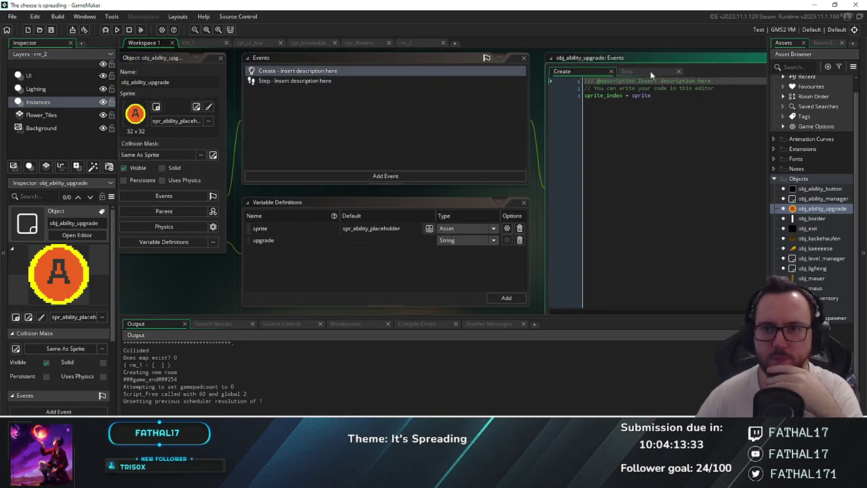
click(627, 71)
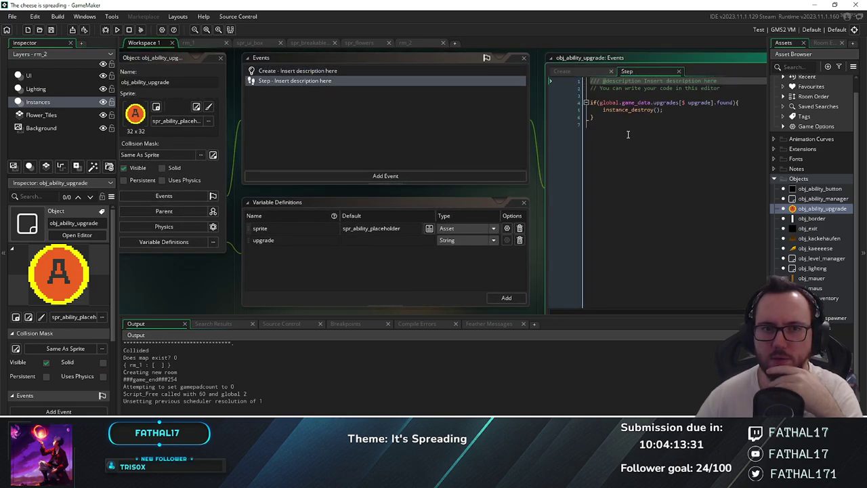
Examine the code in obj_maus that marks a touched upgrade as found and destroys its instance
double_click(811, 287)
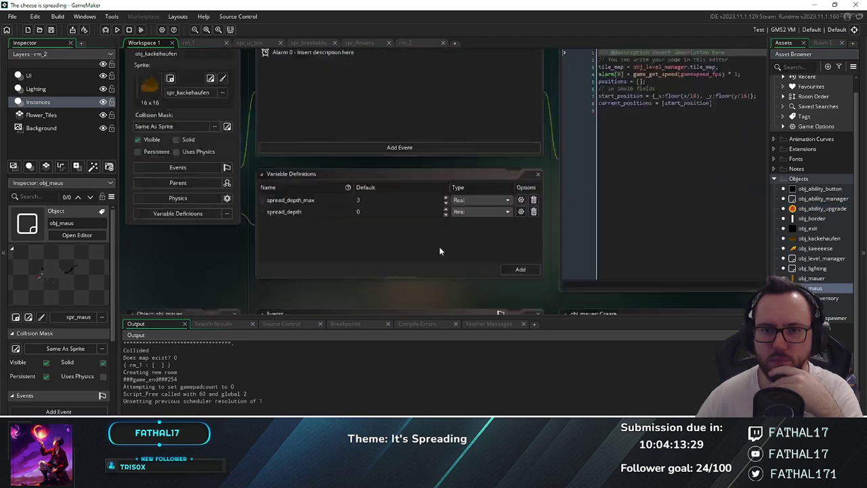
middle_drag(547, 179, 297, 157)
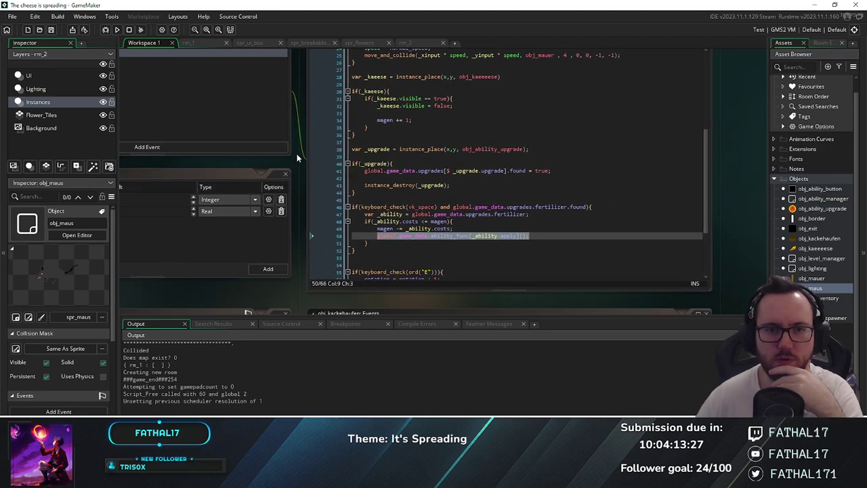
scroll(430, 144, down, 4)
scroll(431, 148, up, 9)
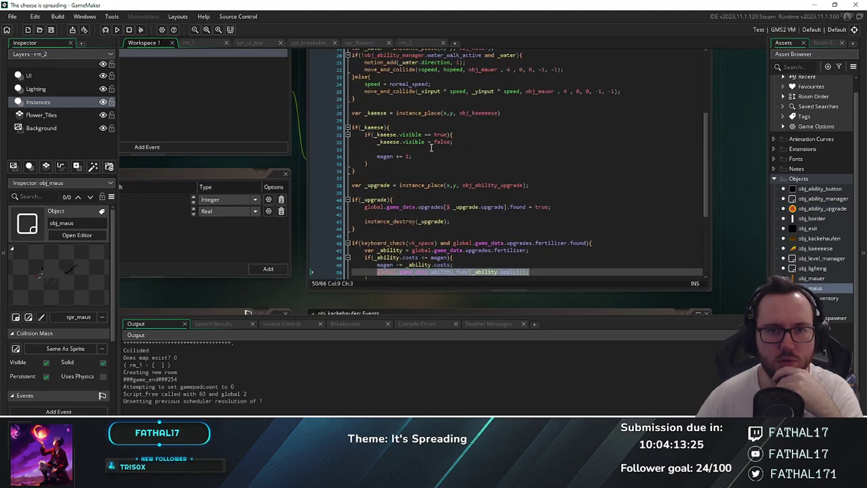
scroll(533, 172, down, 3)
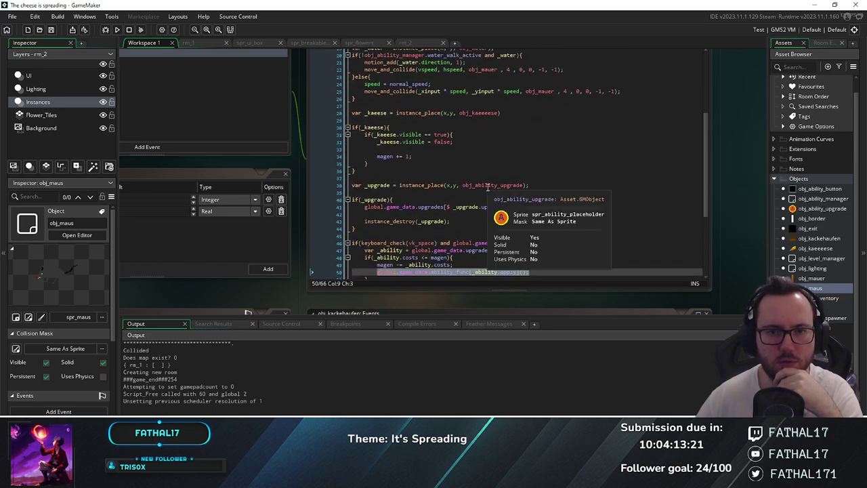
click(454, 206)
key(End)
key(shift+Home)
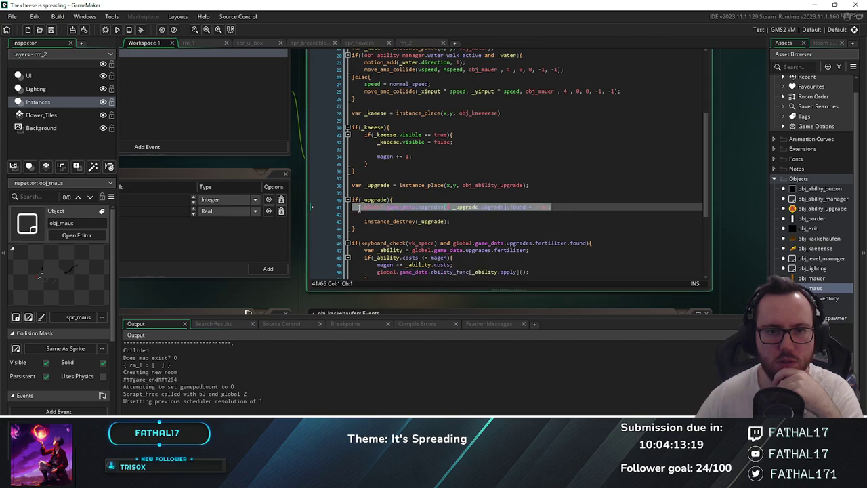
scroll(594, 177, down, 1)
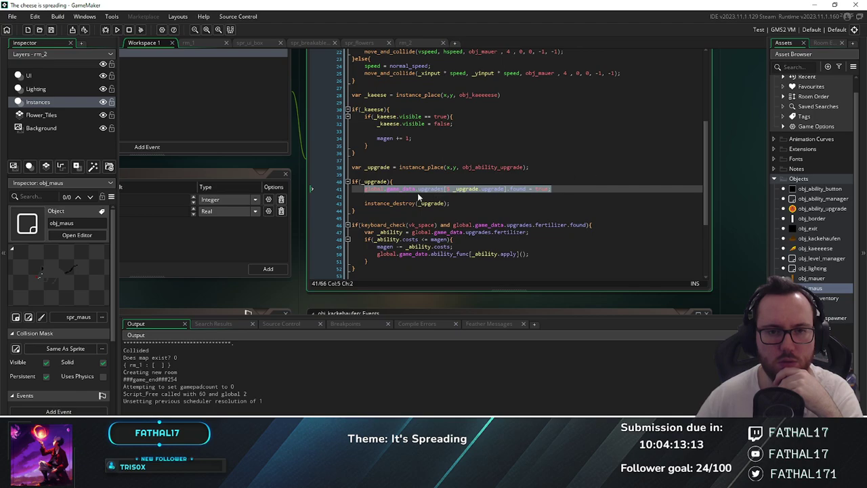
click(466, 204)
key(shift+Home)
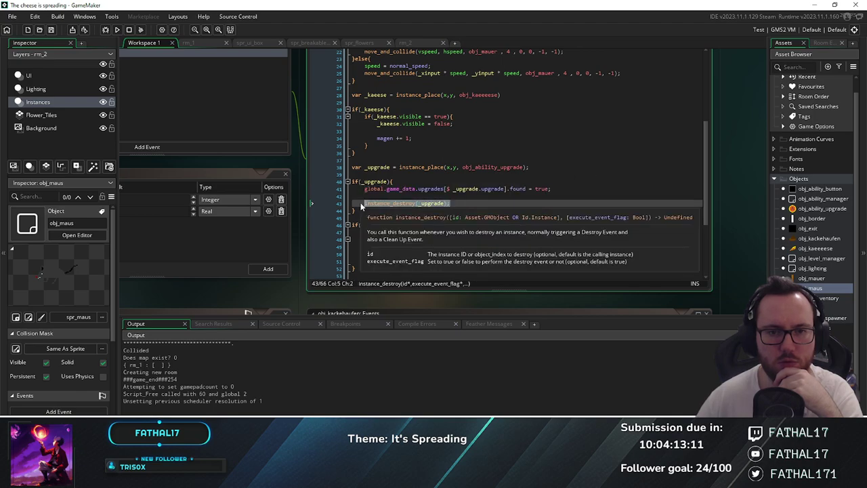
Examine obj_ability_button's visibility setting, the found check in its Step code and its variable definitions
double_click(820, 188)
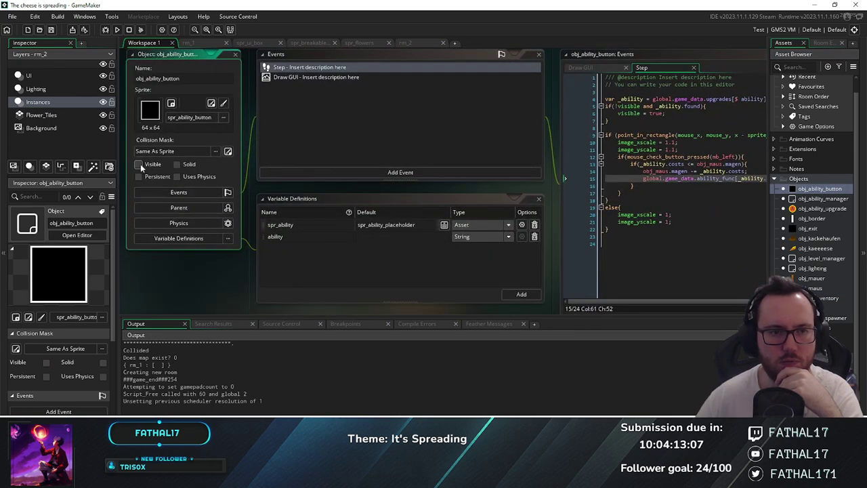
middle_drag(489, 184, 264, 191)
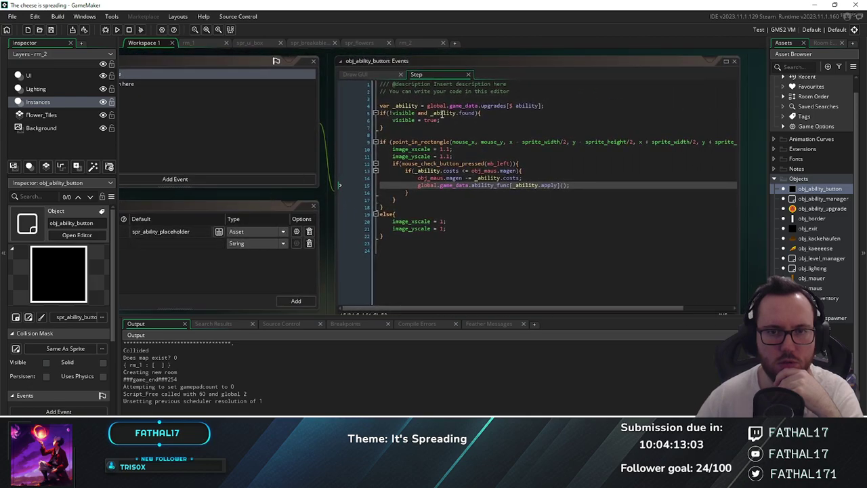
click(444, 113)
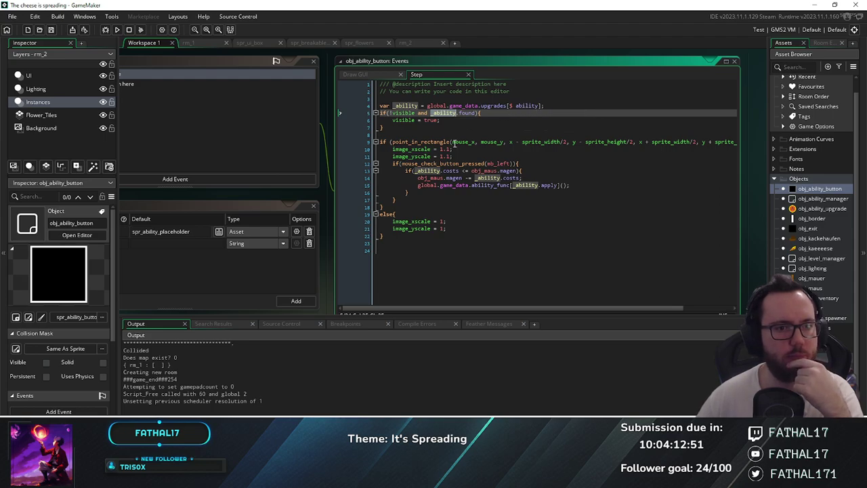
middle_drag(301, 192, 548, 191)
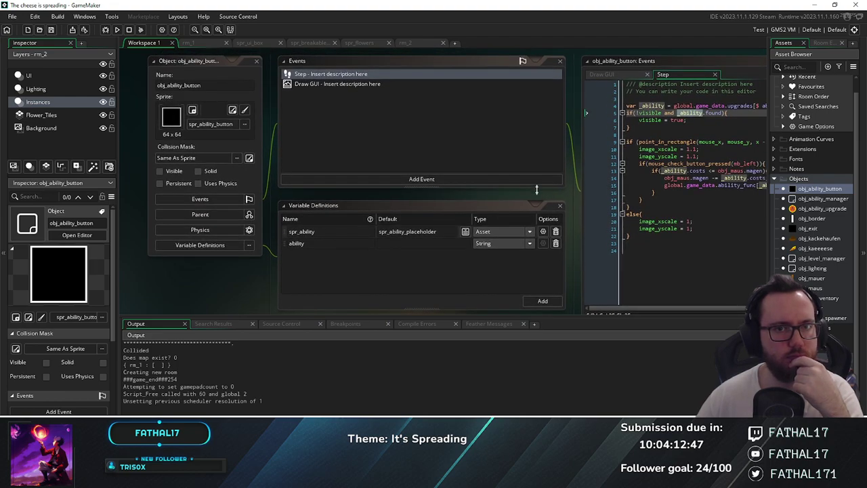
Set the ability variable of the obj_ability_button instance on rm_2's UI layer to water_walk
click(405, 42)
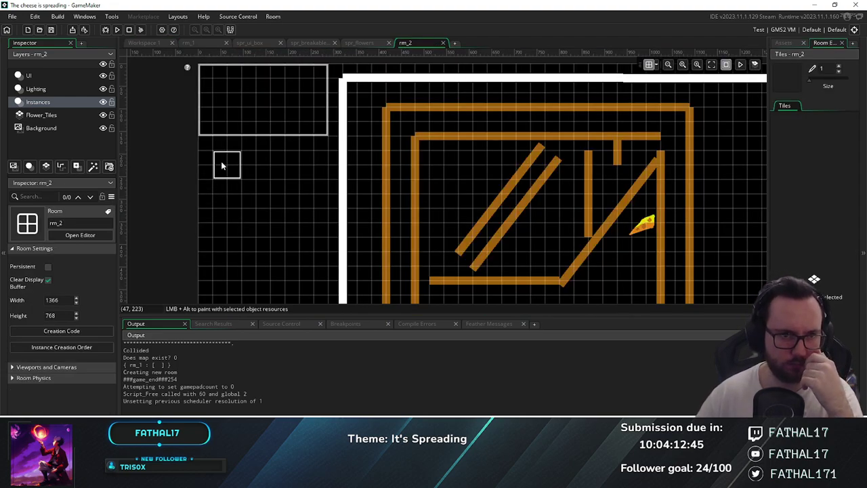
click(57, 74)
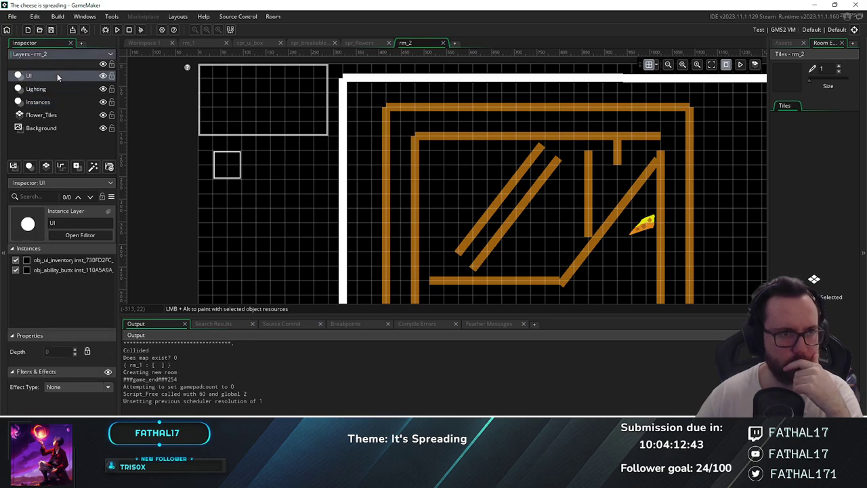
double_click(219, 168)
scroll(243, 254, down, 2)
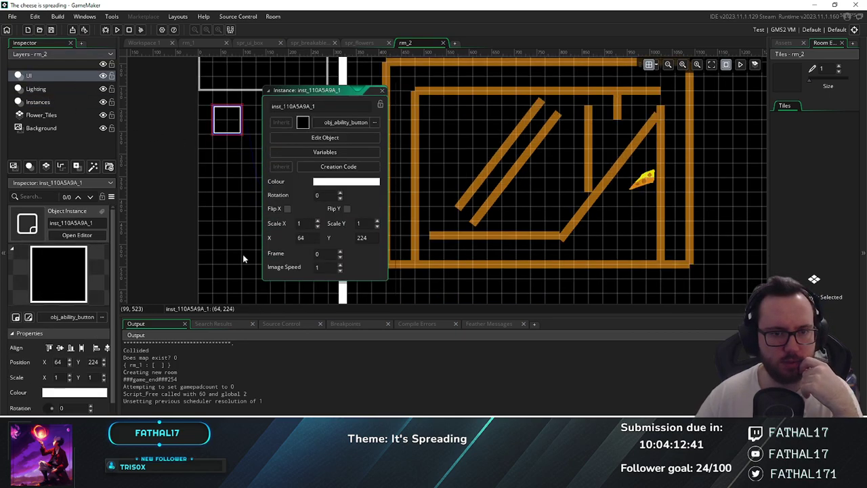
click(324, 152)
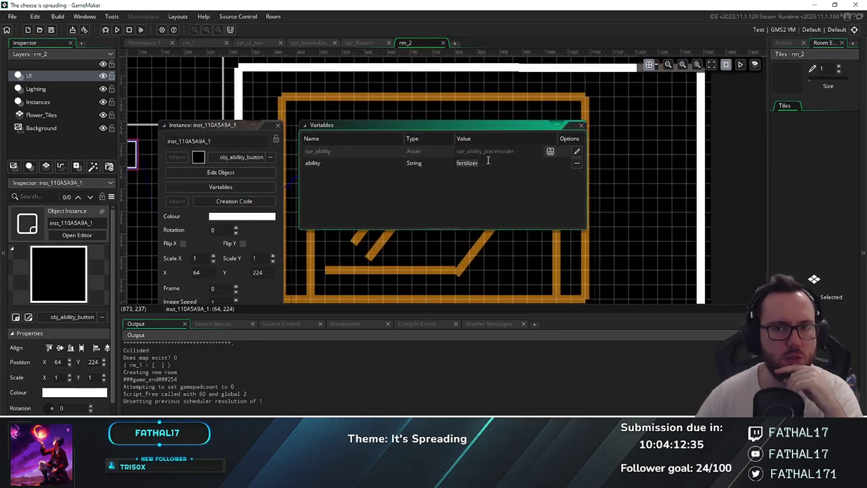
text(water_walk)
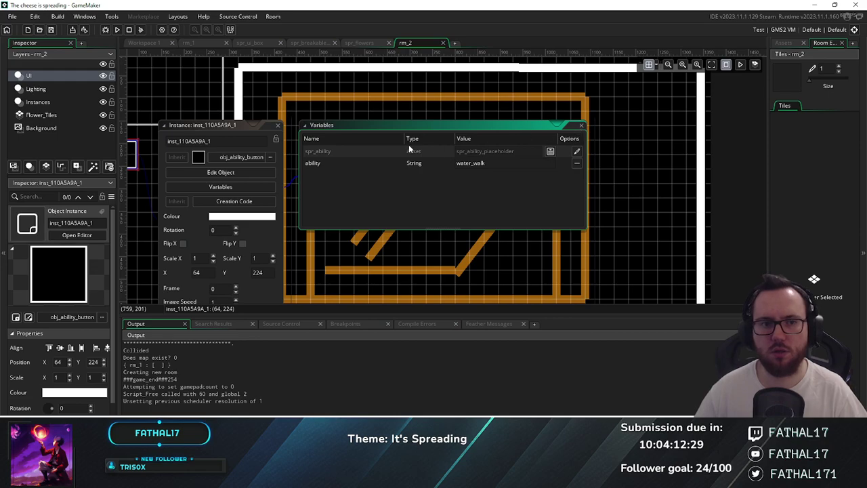
click(278, 124)
click(278, 124)
Run the project to test the ability button in rm_2, close the game and show the project's assets
click(117, 30)
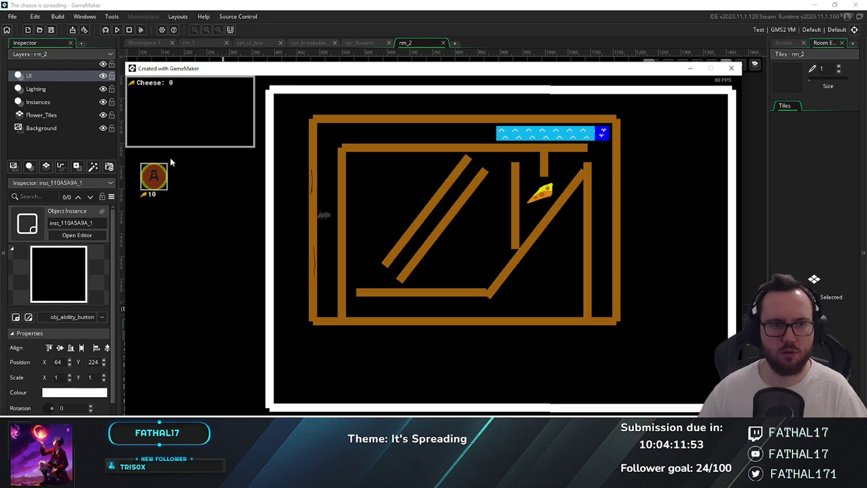
click(731, 68)
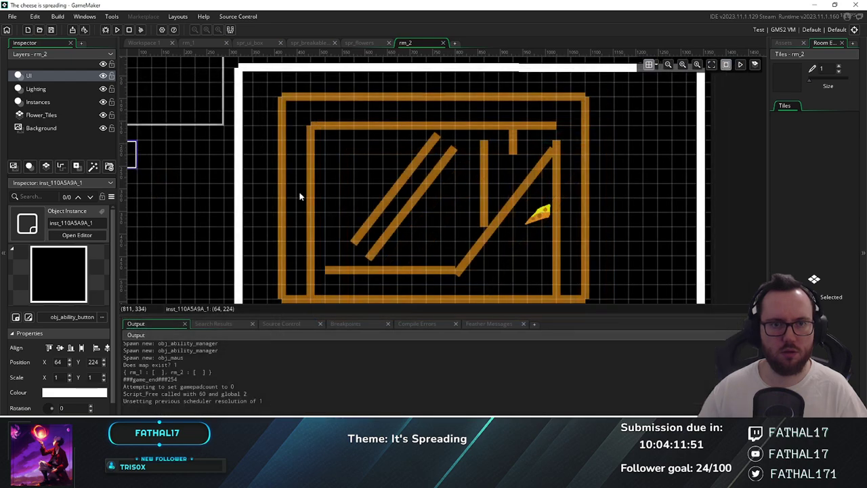
middle_drag(192, 201, 354, 230)
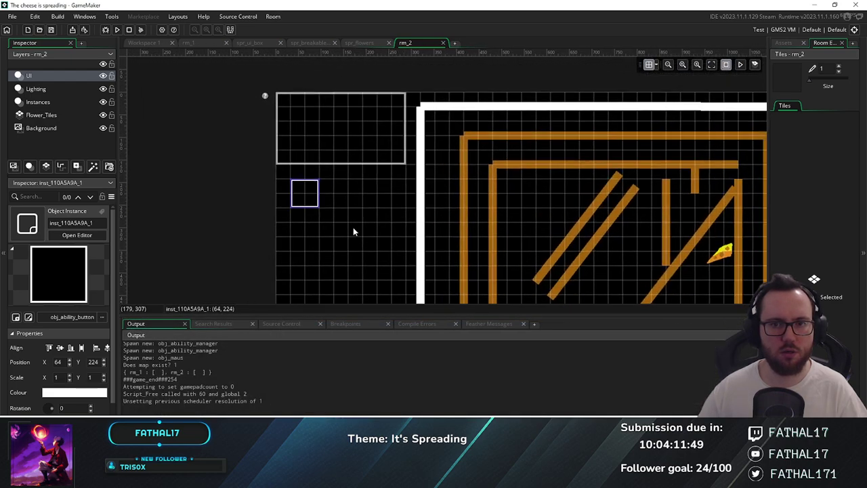
shift+scroll(386, 194, right, 1)
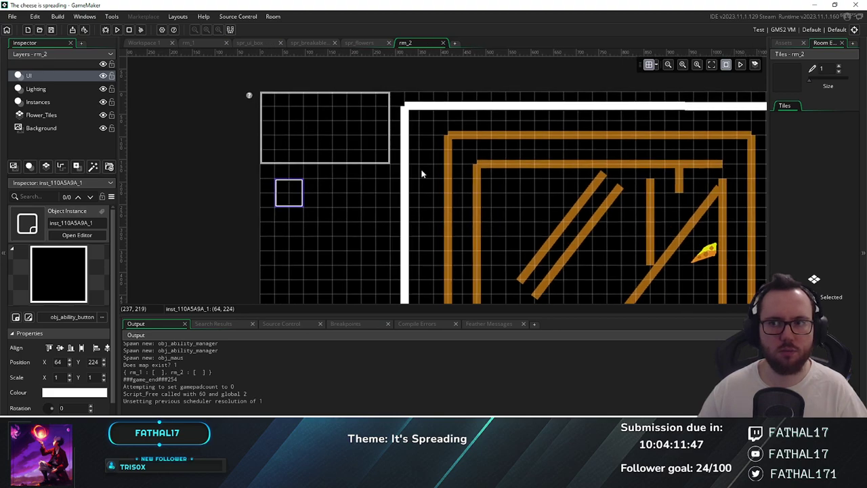
click(788, 42)
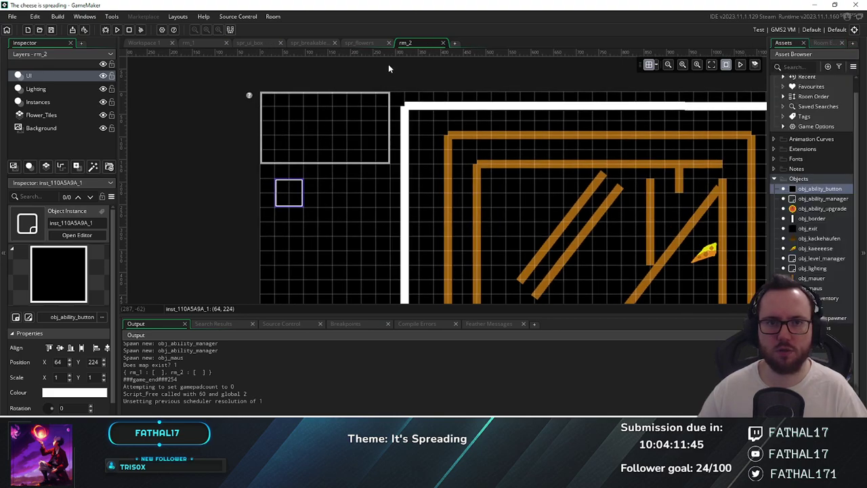
Set the ability variable of the obj_ability_button instance on rm_2's UI layer to fertilizer
double_click(293, 197)
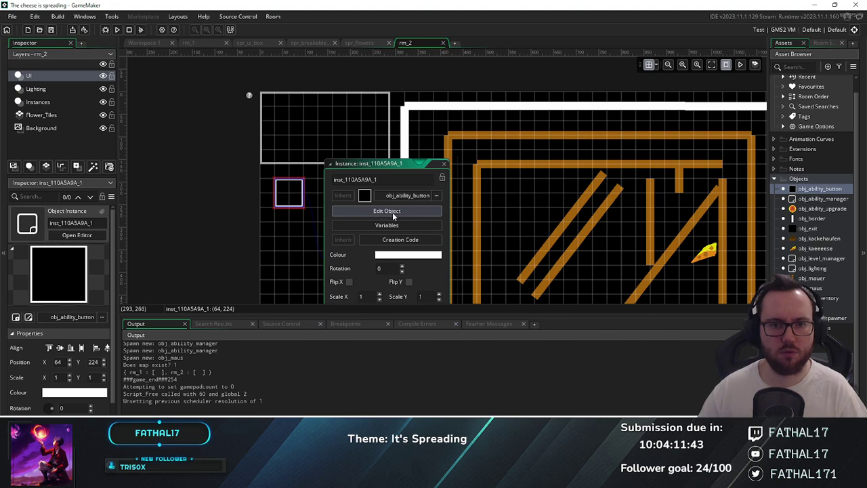
click(387, 225)
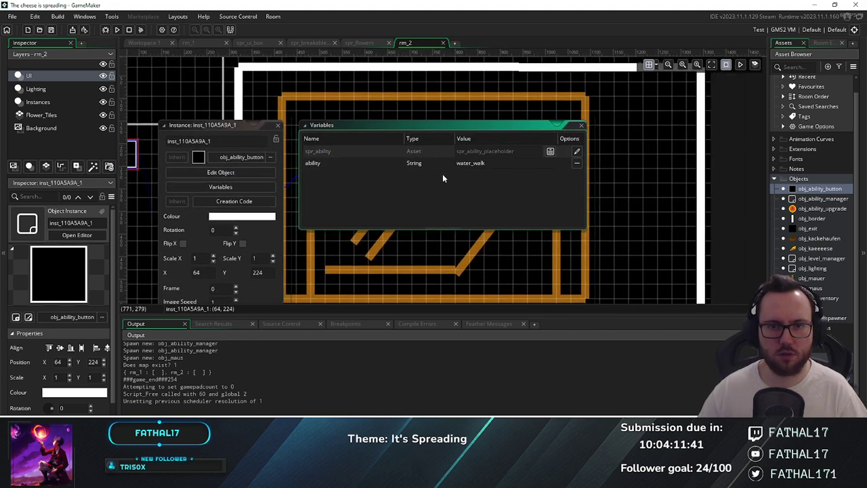
double_click(473, 161)
text(fer)
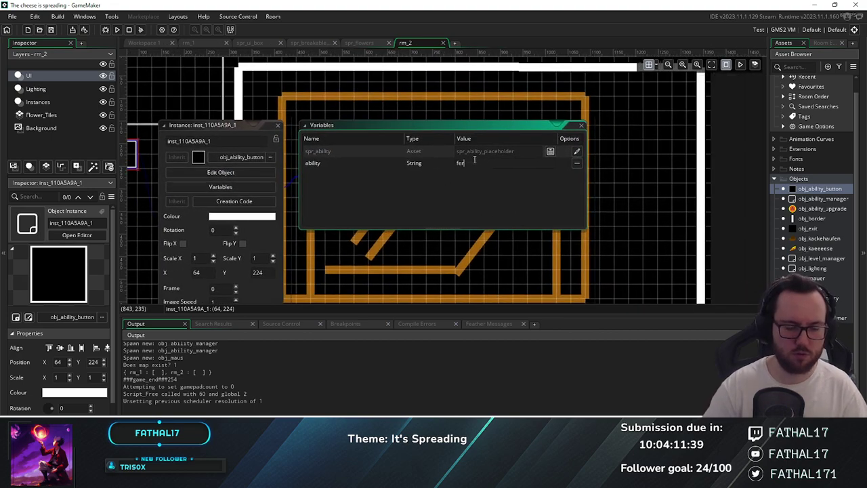
text(tiliz)
key(Return)
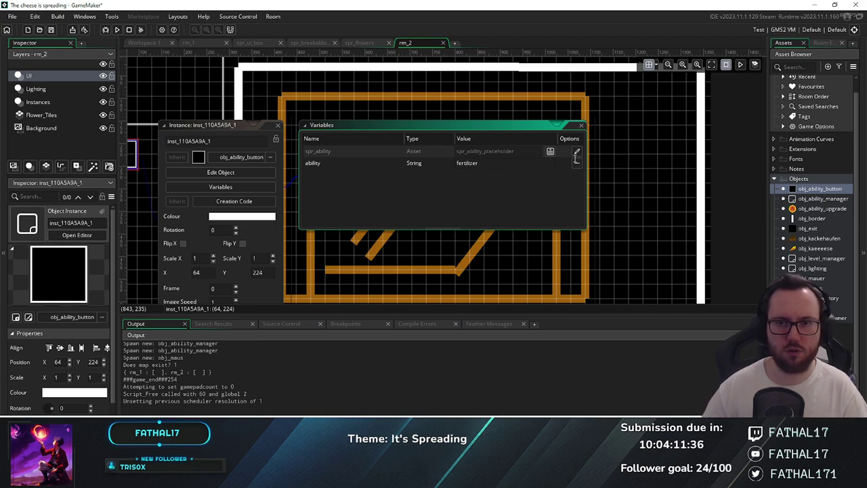
click(278, 126)
Add a second obj_ability_button beside the first in rm_2, placing the first at (96, 224) and the new one at (192, 224)
drag(808, 191, 170, 161)
middle_drag(188, 232, 391, 180)
mouse_move(386, 160)
mouse_down()
mouse_move(391, 145)
mouse_move(403, 161)
mouse_move(391, 162)
mouse_up()
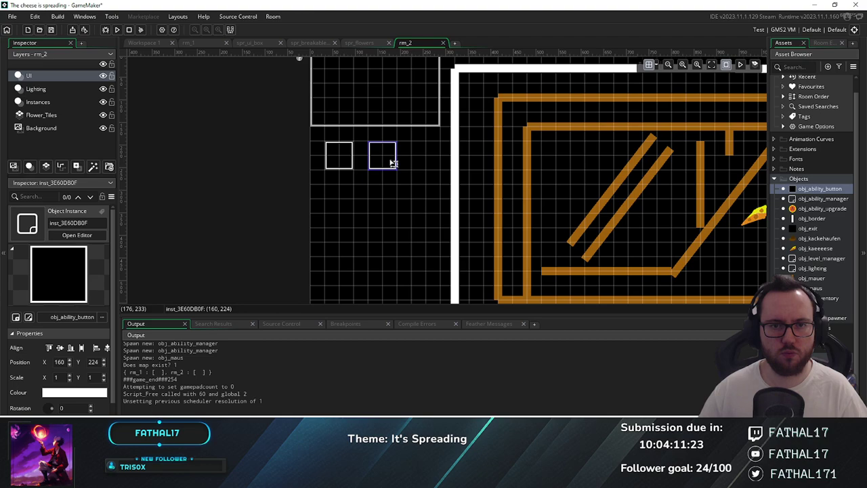
drag(393, 163, 404, 161)
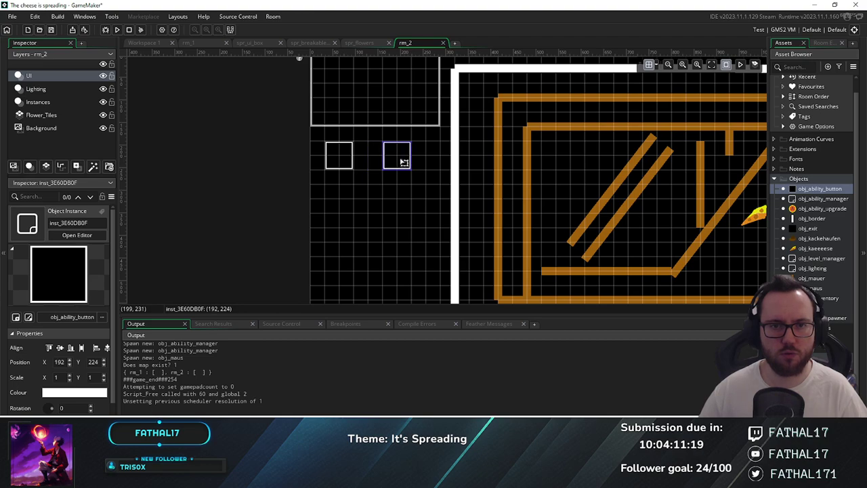
drag(344, 166, 397, 157)
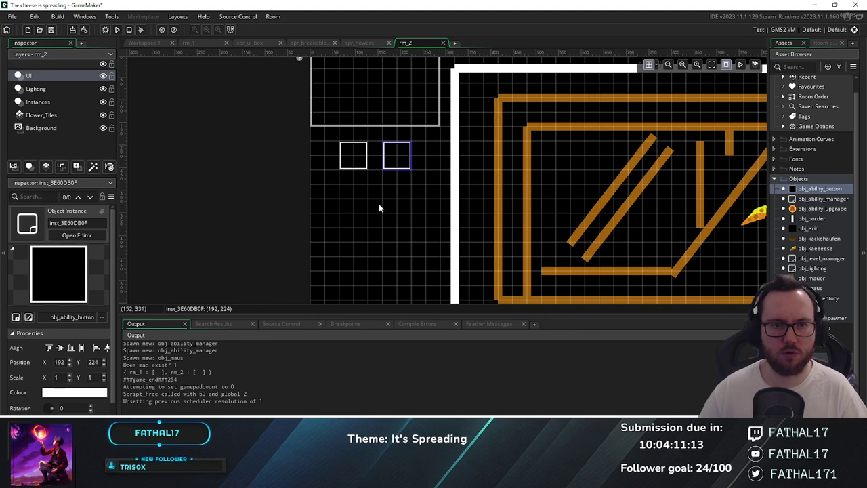
Set the ability variable of the new obj_ability_button at (192, 224) to water_walk
middle_drag(397, 203, 339, 223)
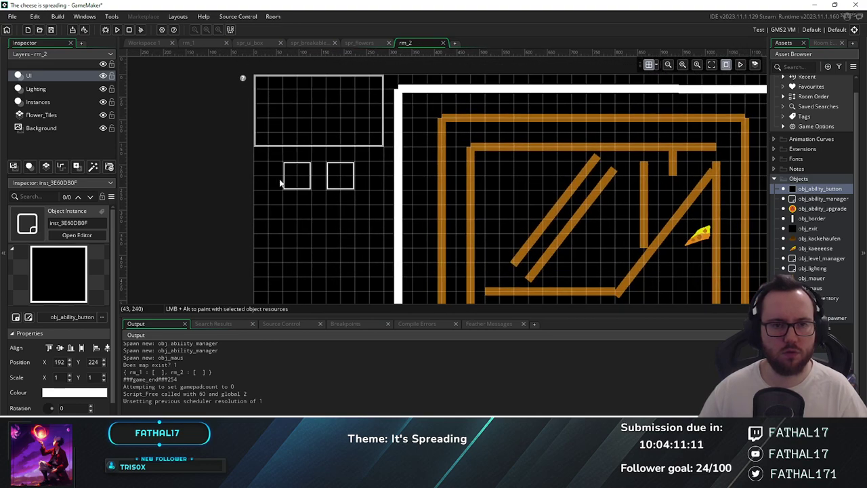
double_click(347, 178)
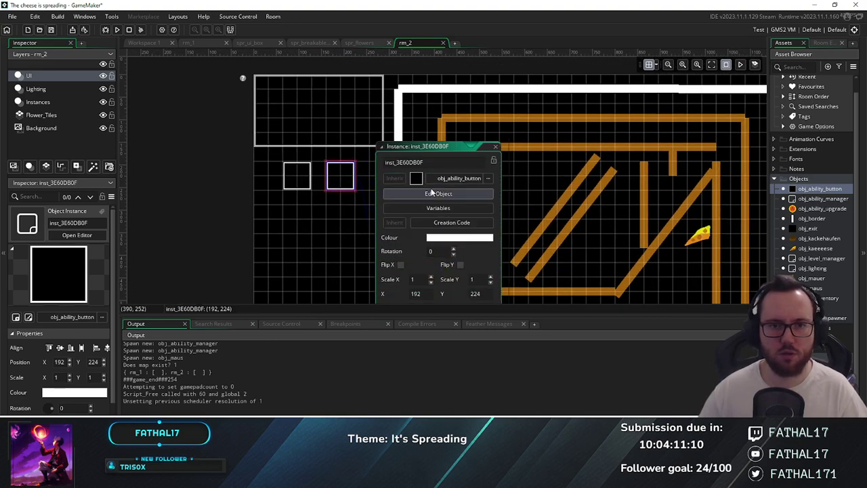
click(439, 207)
click(576, 162)
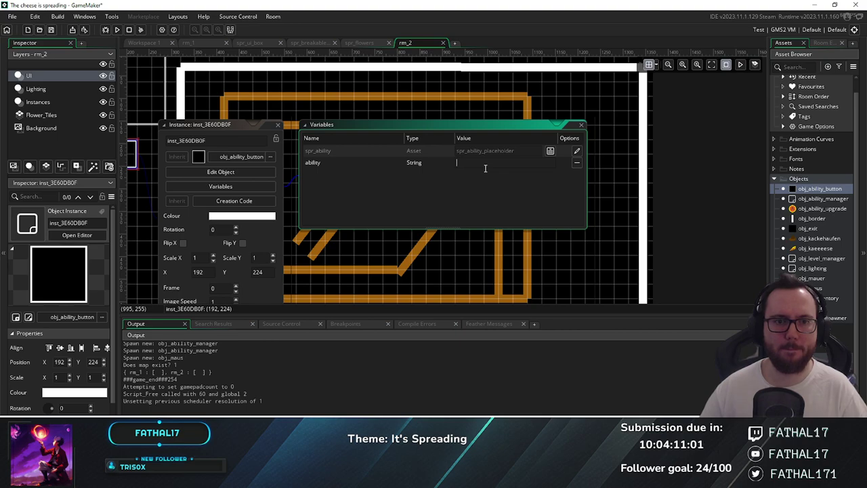
text(water_walk)
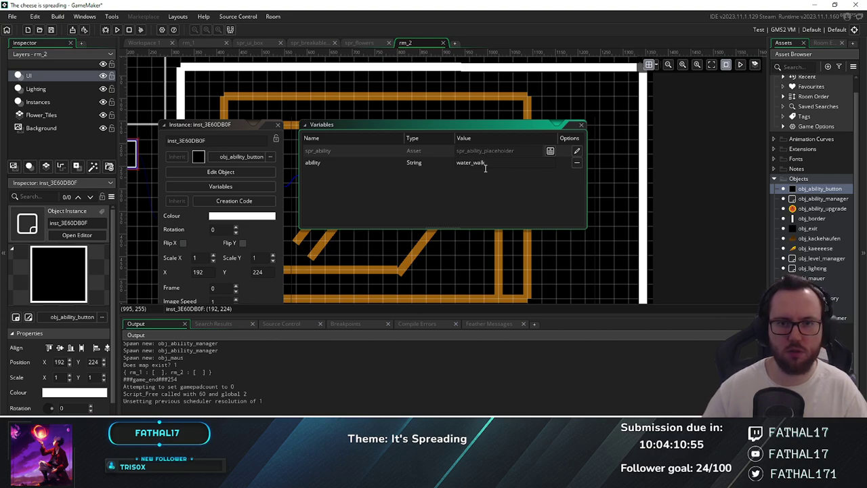
key(Escape)
Add a third obj_ability_button at (96, 320) in rm_2 and set its ability variable to shrink
middle_drag(209, 204, 443, 212)
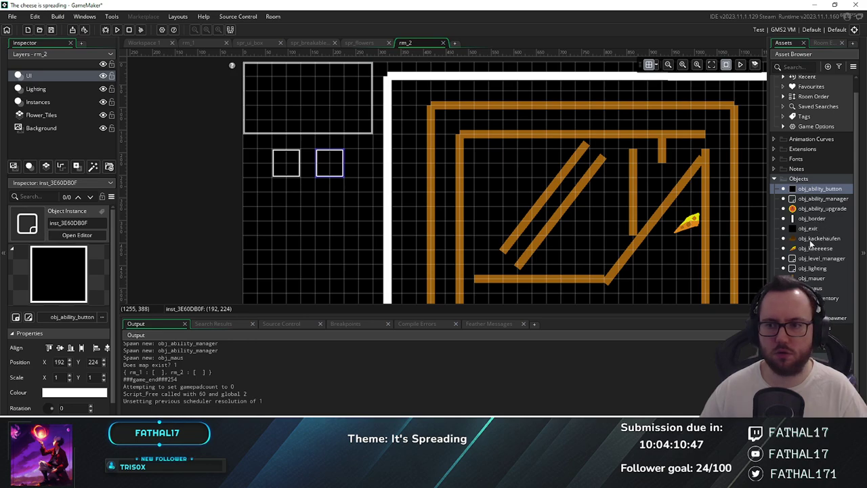
drag(820, 191, 293, 214)
double_click(292, 214)
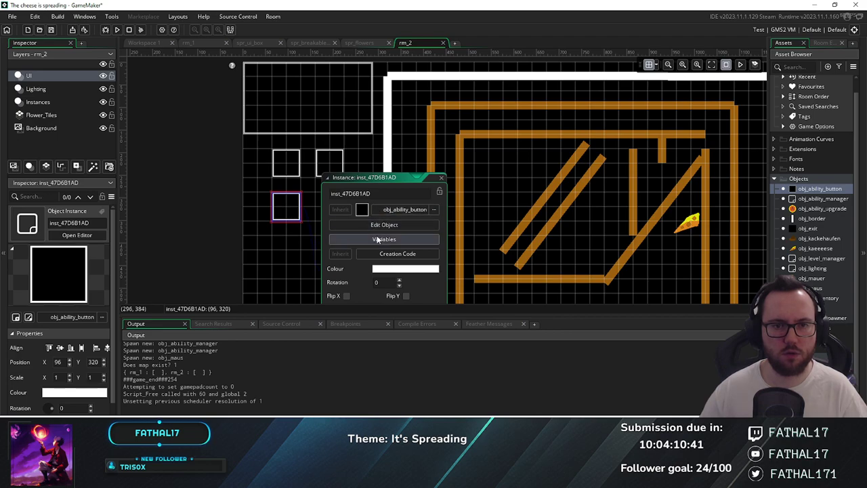
click(384, 239)
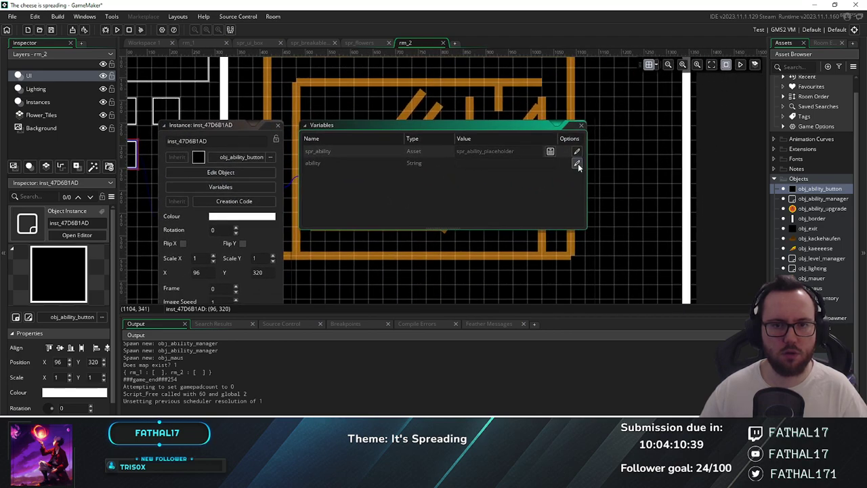
click(577, 164)
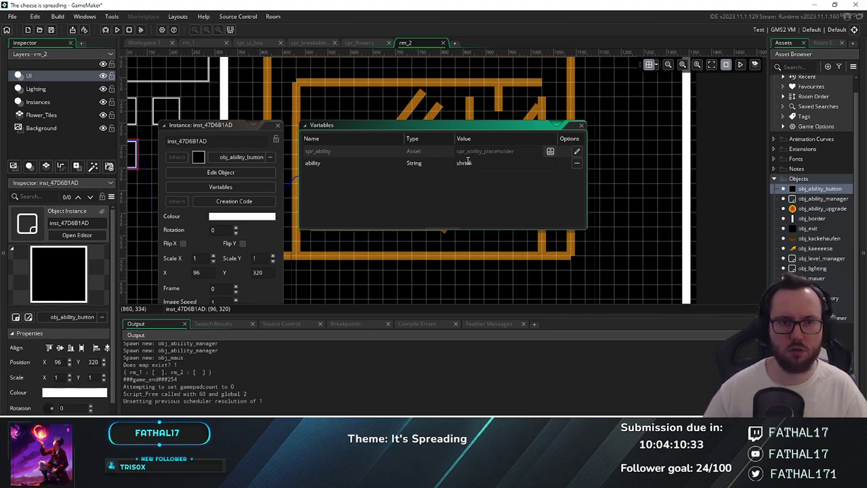
Add a fourth obj_ability_button at (192, 320) in rm_2 and set its ability variable to chonky
drag(813, 198, 176, 160)
double_click(170, 157)
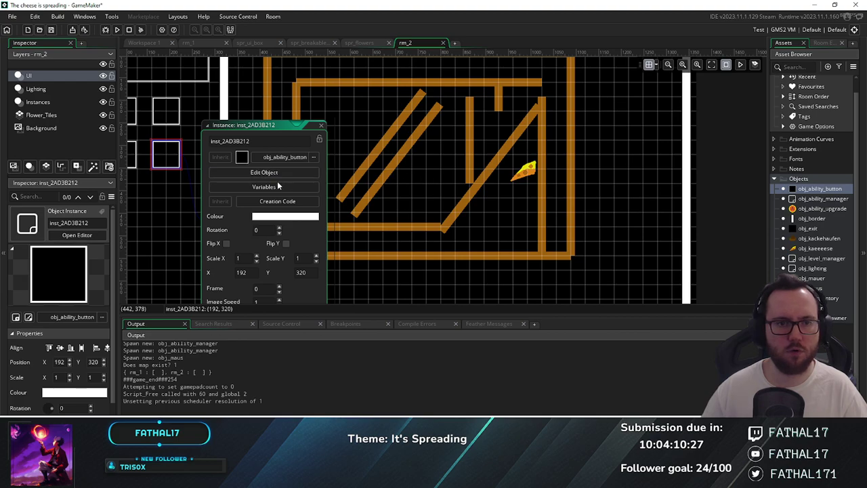
click(278, 186)
click(577, 163)
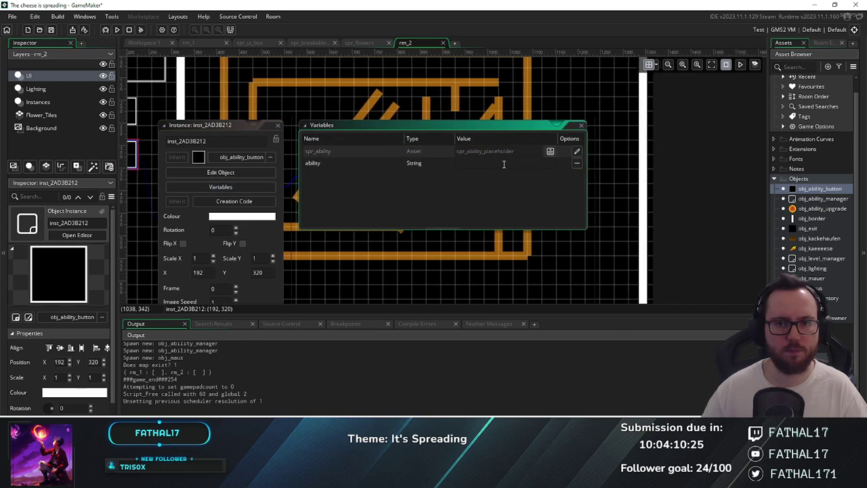
text(chonky)
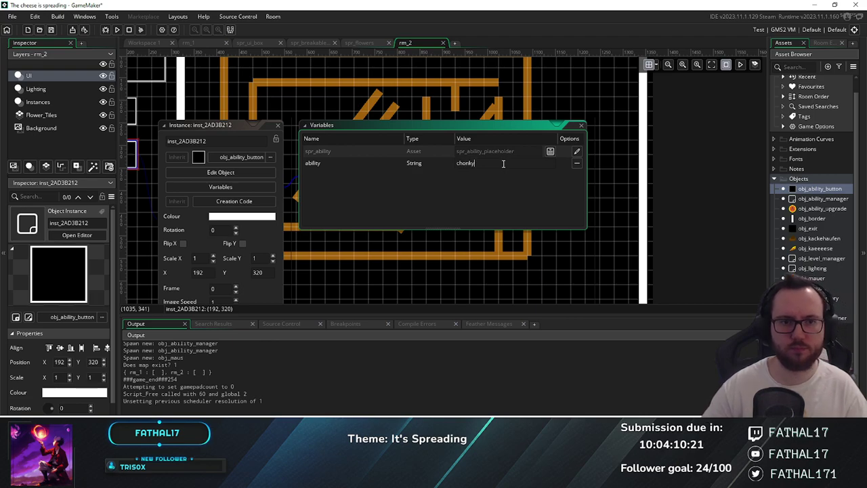
click(277, 125)
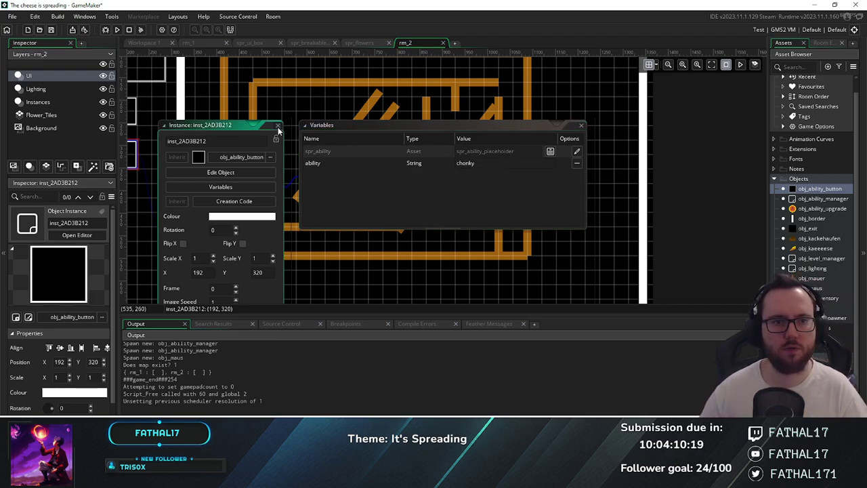
Copy all four obj_ability_button instances from rm_2's UI layer and switch to rm_1
middle_drag(216, 196, 455, 221)
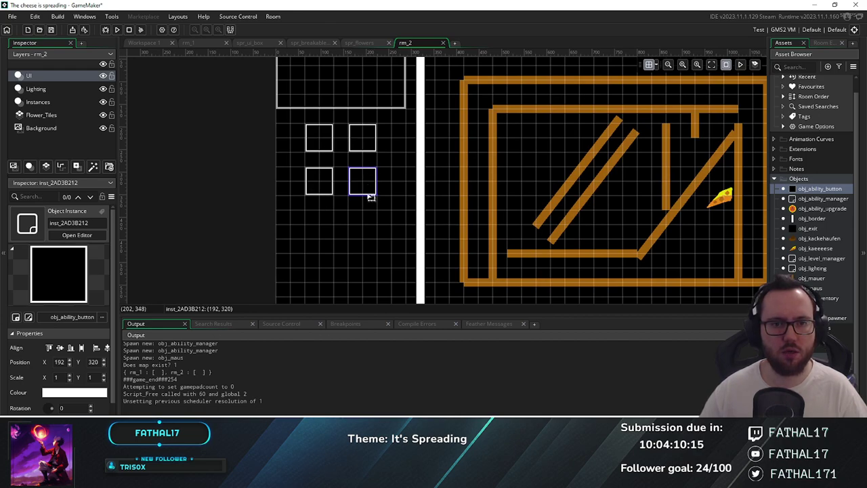
ctrl+scroll(321, 209, up, 3)
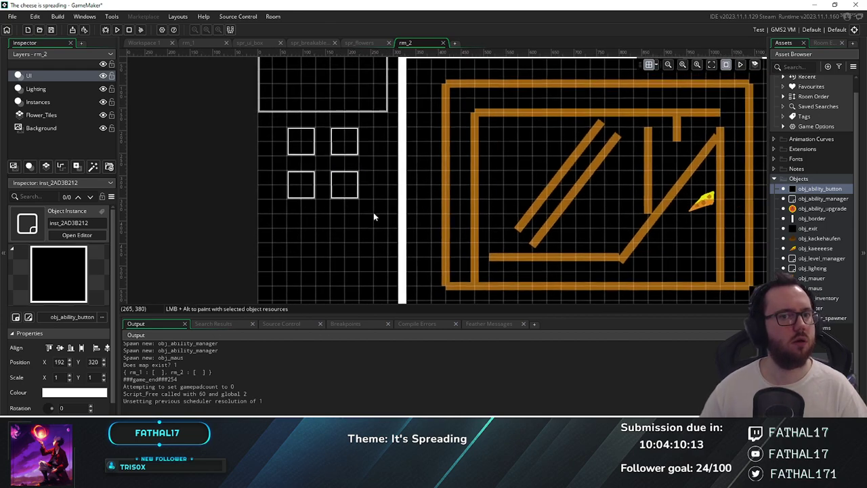
ctrl+click(226, 175)
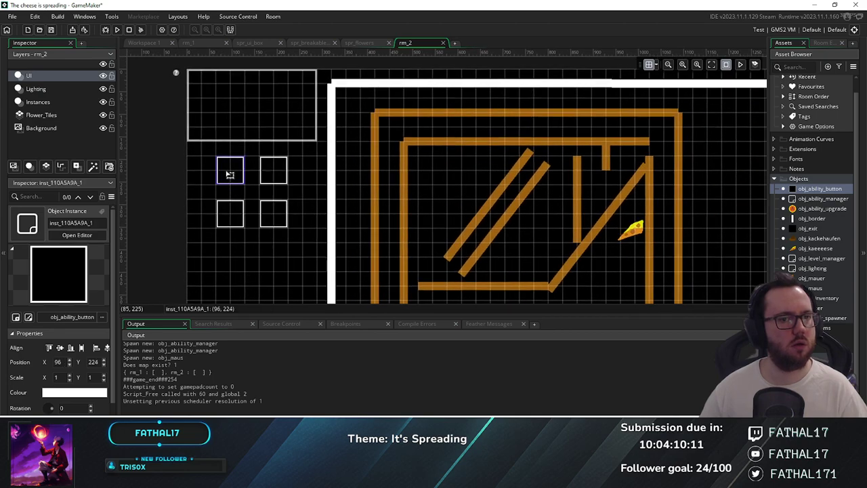
ctrl+click(274, 175)
ctrl+click(234, 219)
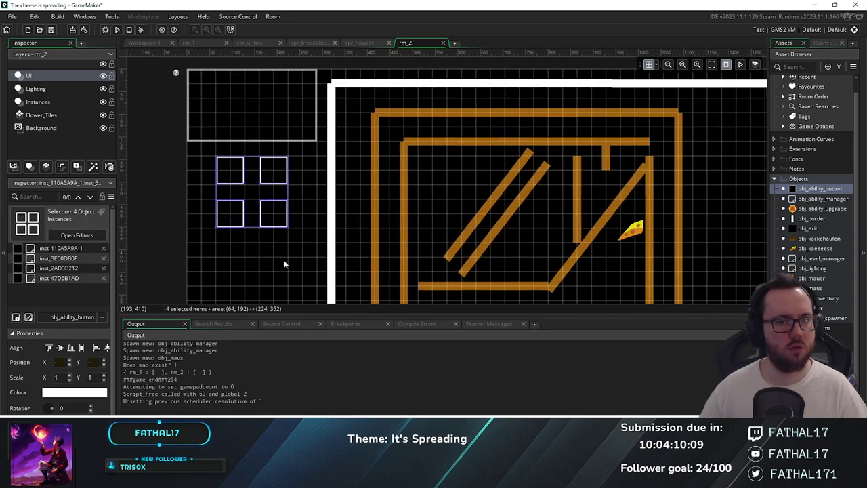
click(188, 43)
middle_drag(158, 171, 342, 175)
scroll(341, 176, down, 2)
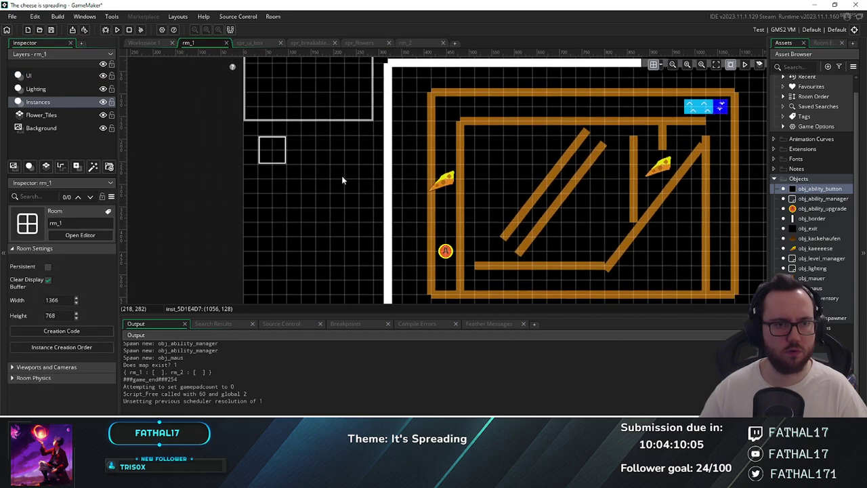
Paste the four ability buttons onto rm_1's Instances layer and delete the pasted instances
key(ctrl+v)
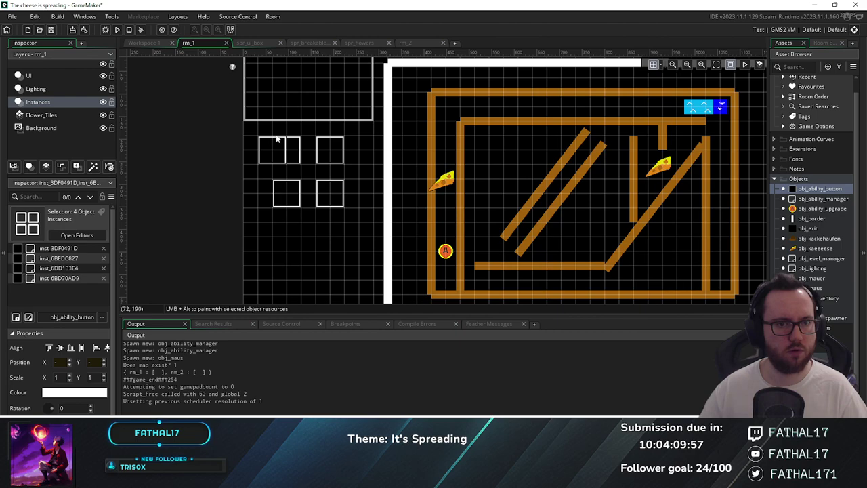
click(248, 180)
scroll(76, 265, down, 10)
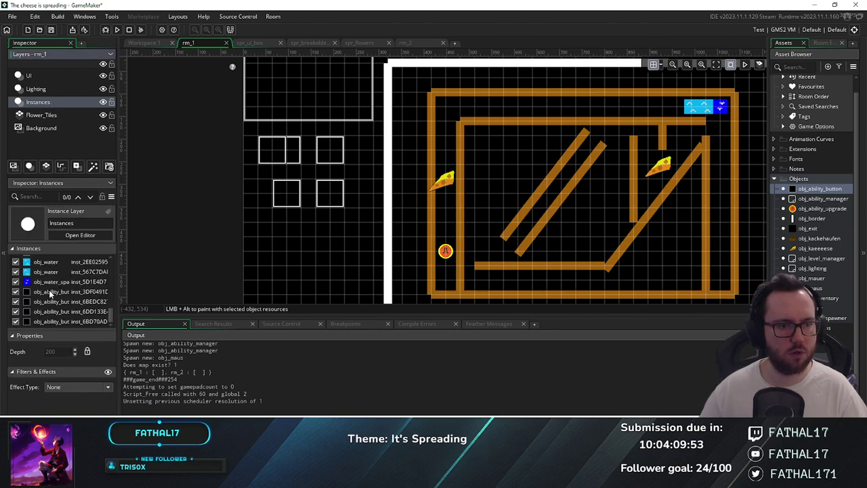
click(50, 292)
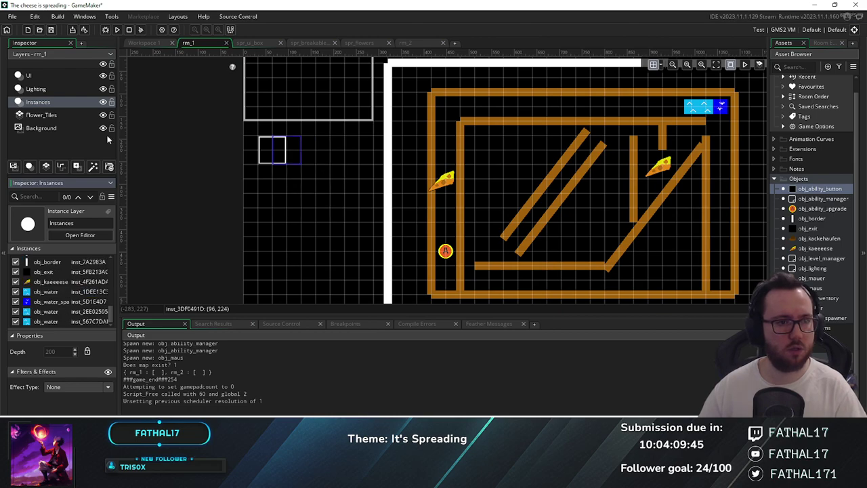
Paste the four ability buttons onto rm_1's UI layer and delete the old single ability button there
click(44, 76)
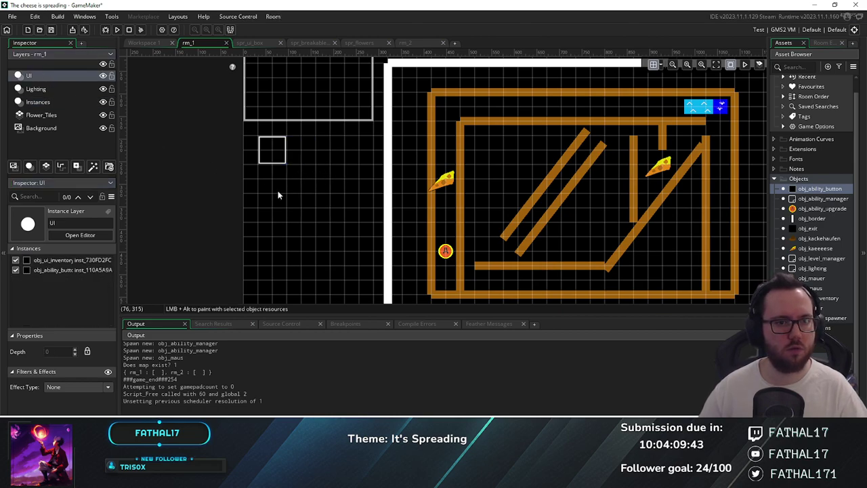
key(ctrl+v)
click(303, 163)
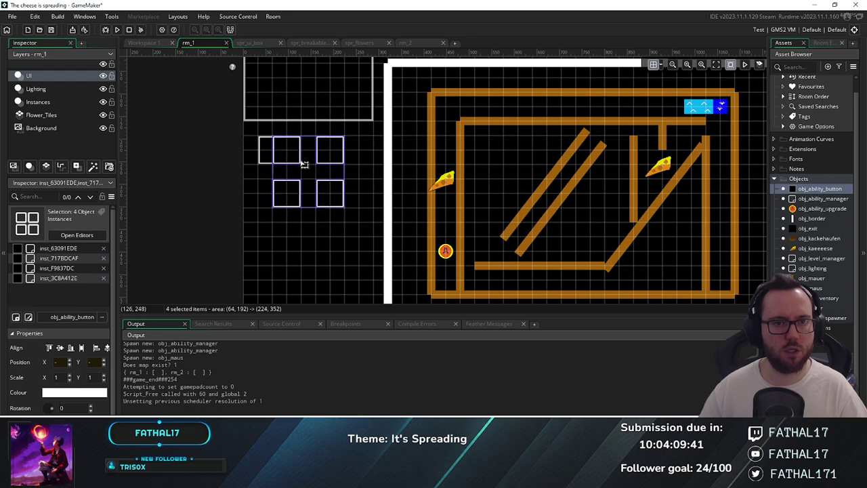
click(262, 149)
key(Delete)
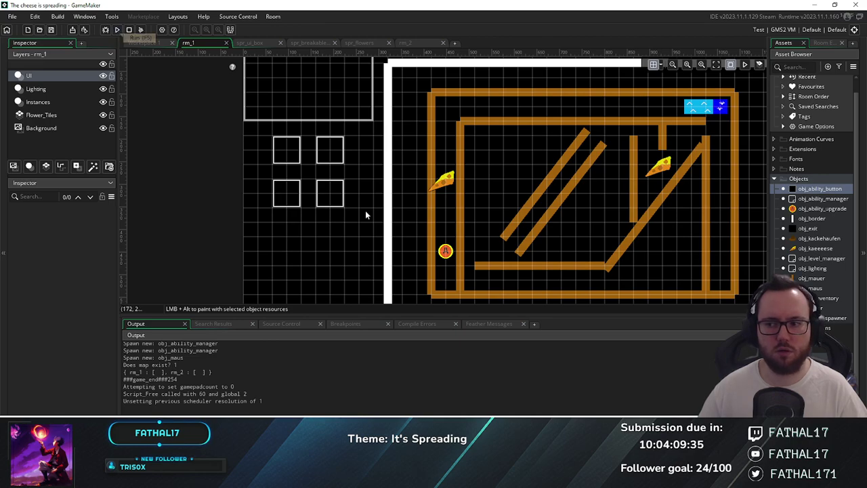
Duplicate the obj_ability_upgrade on rm_1's Instances layer and place the copy at (1056, 288) in the corridor below the water
shift+scroll(369, 247, right, 3)
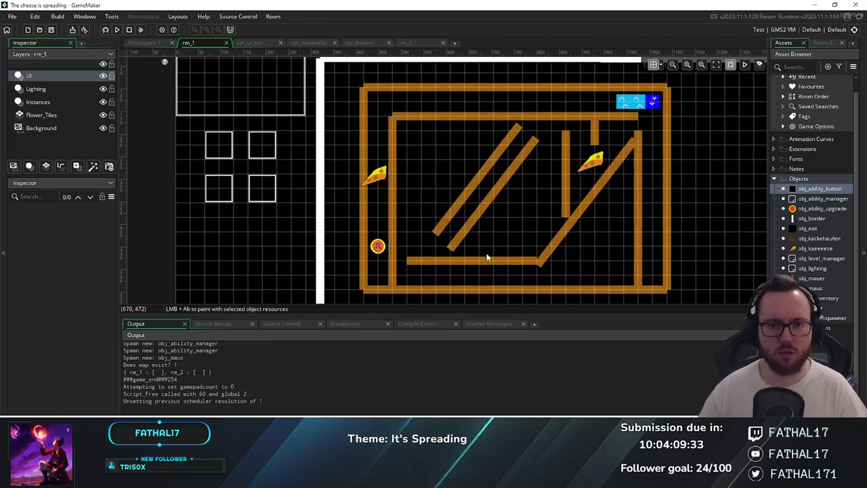
shift+scroll(482, 260, right, 3)
scroll(460, 237, down, 1)
click(41, 101)
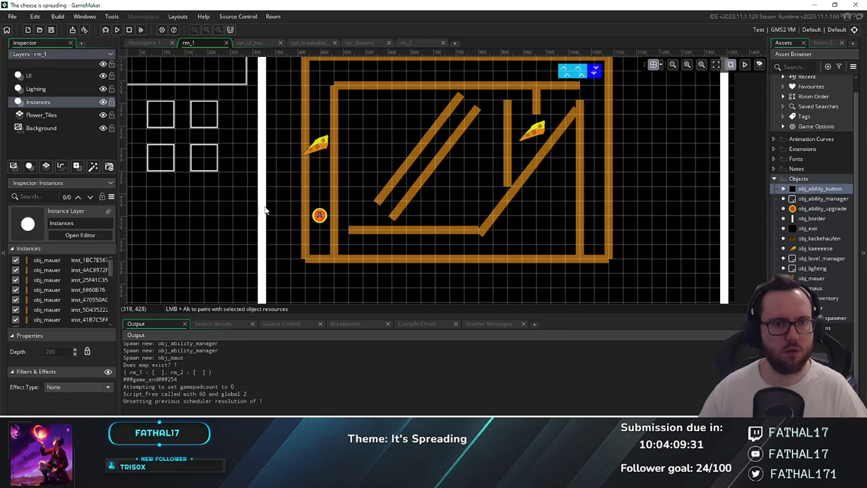
click(321, 214)
shift+scroll(512, 220, right, 2)
scroll(523, 216, down, 1)
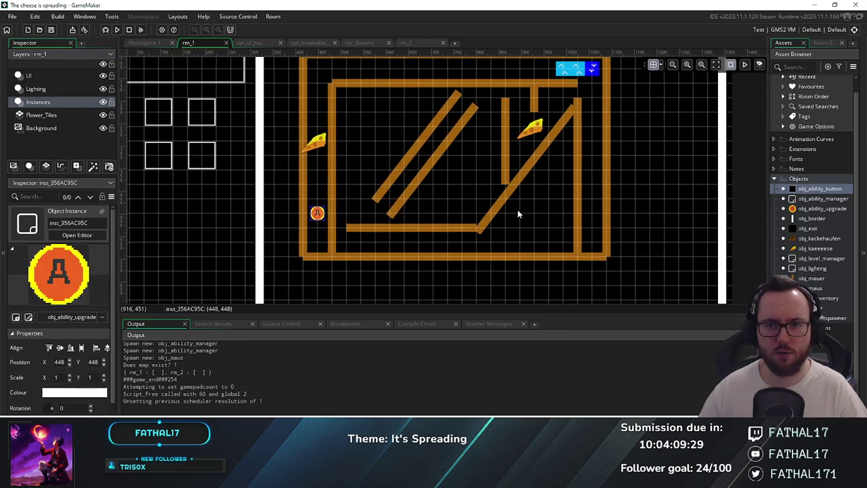
alt+drag(283, 201, 515, 230)
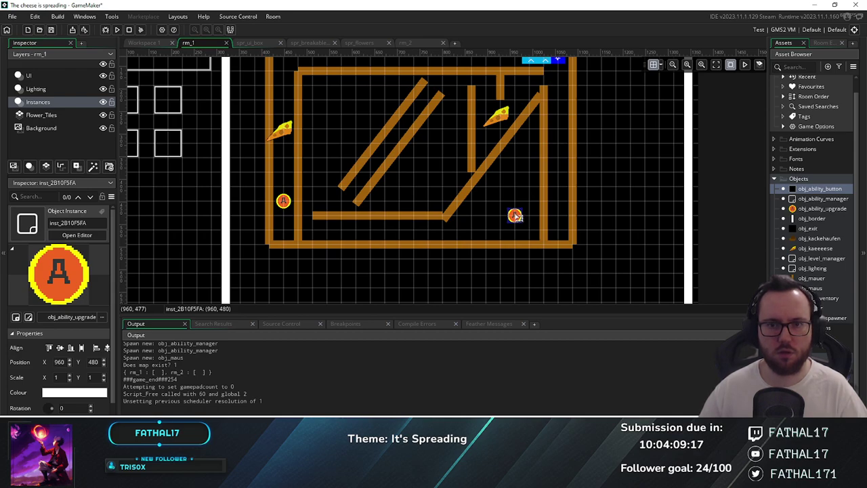
drag(520, 217, 571, 133)
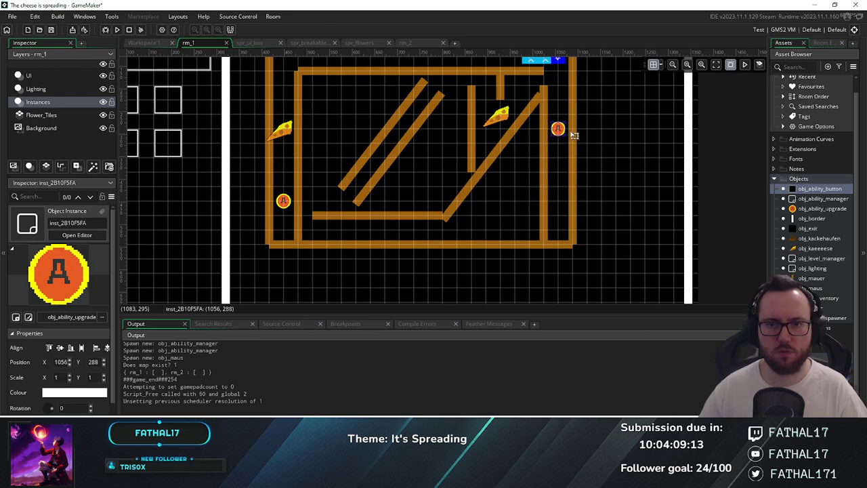
Set the upgrade variable of the obj_ability_upgrade instance at (1056, 288) in rm_1 to fertilizer
middle_drag(612, 155, 610, 212)
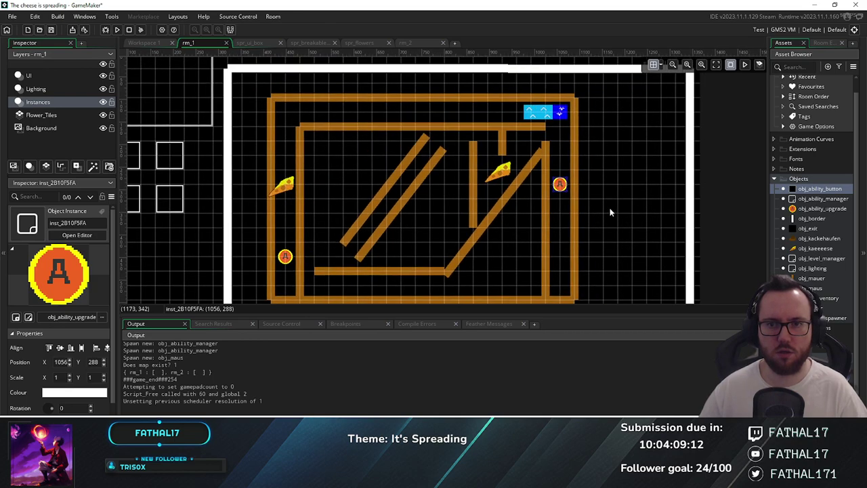
double_click(560, 185)
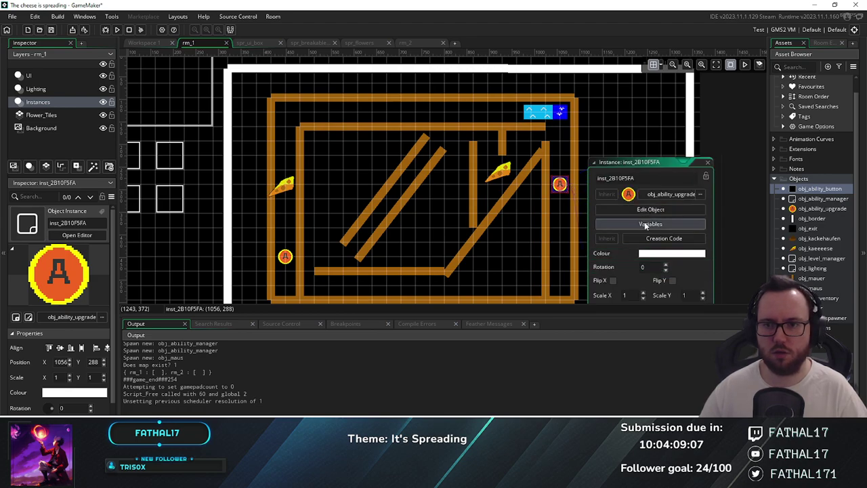
click(741, 223)
click(522, 164)
double_click(508, 165)
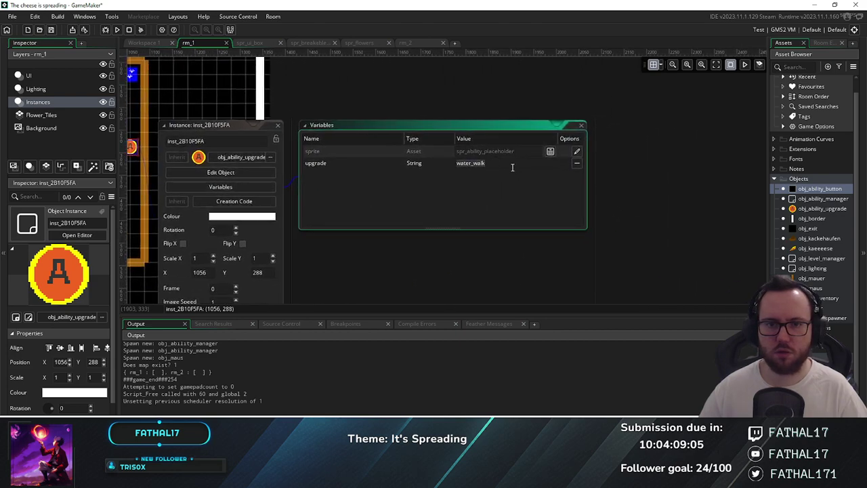
text(fertilizer)
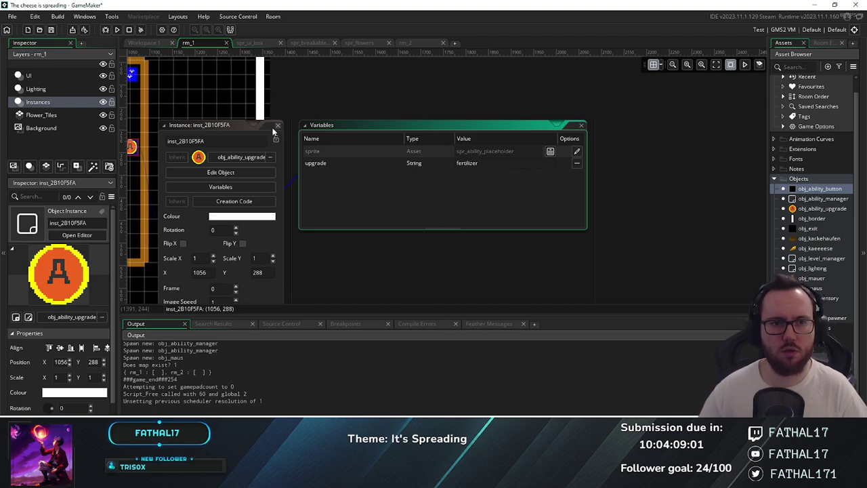
click(289, 199)
middle_drag(213, 209, 599, 231)
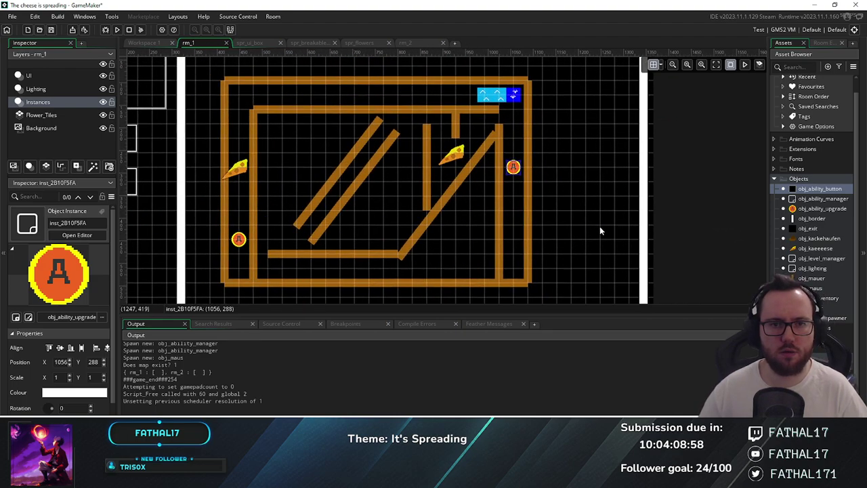
click(456, 159)
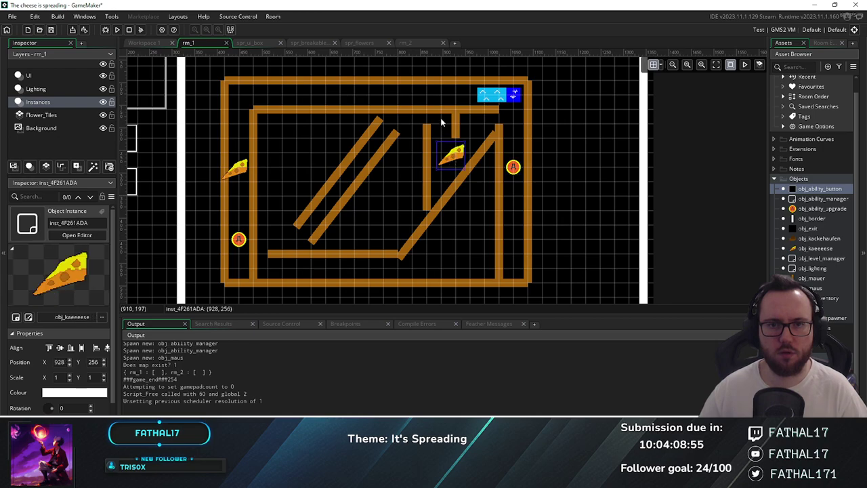
click(249, 174)
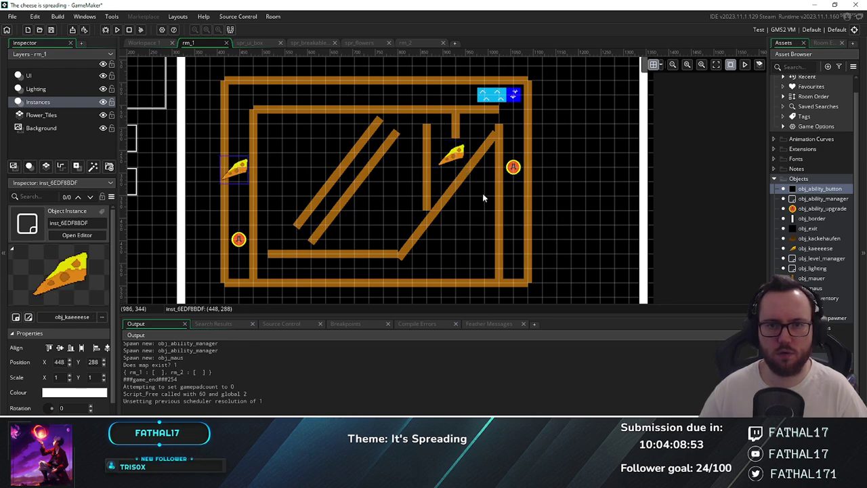
middle_drag(458, 245, 462, 235)
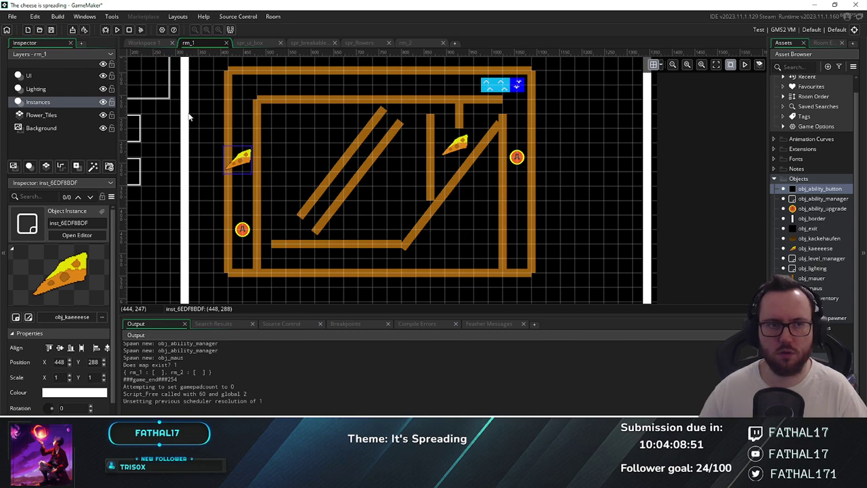
Place an obj_ability_upgrade instance on rm_2's UI layer at (1056, 128), in the upper-right corner of the outer corridor
click(405, 44)
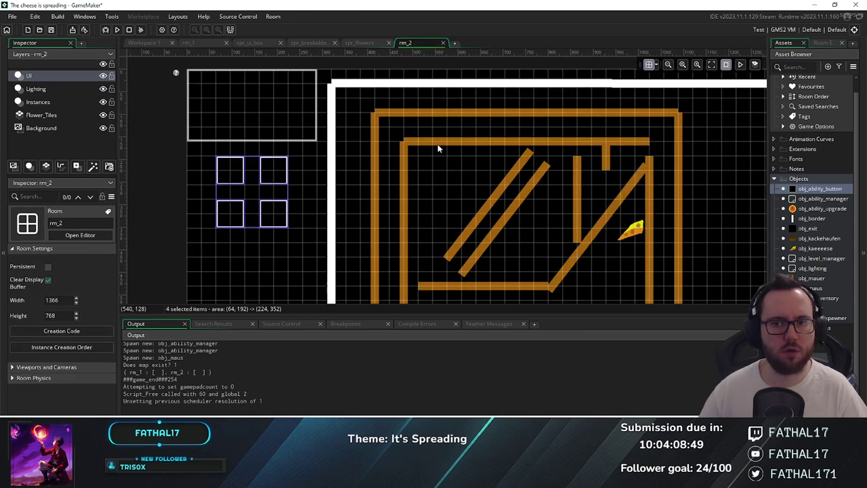
middle_drag(459, 178, 380, 143)
drag(818, 207, 576, 84)
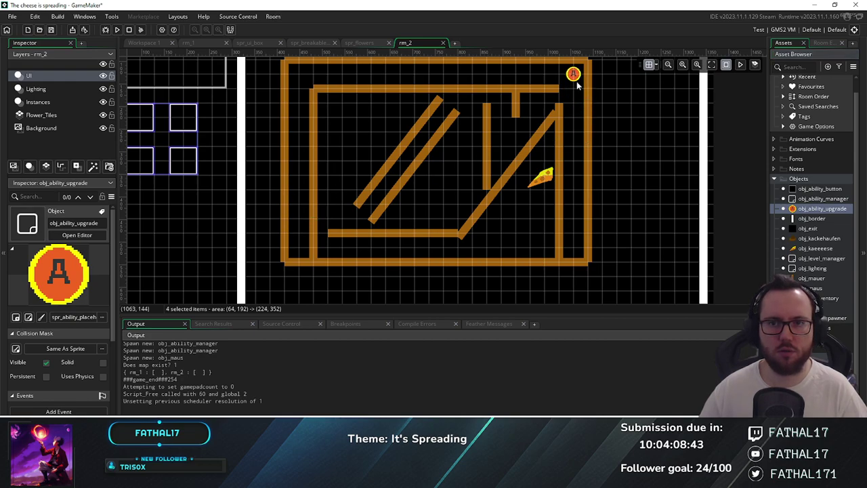
Set the upgrade variable of the new obj_ability_upgrade instance in rm_2 to shrink
double_click(574, 74)
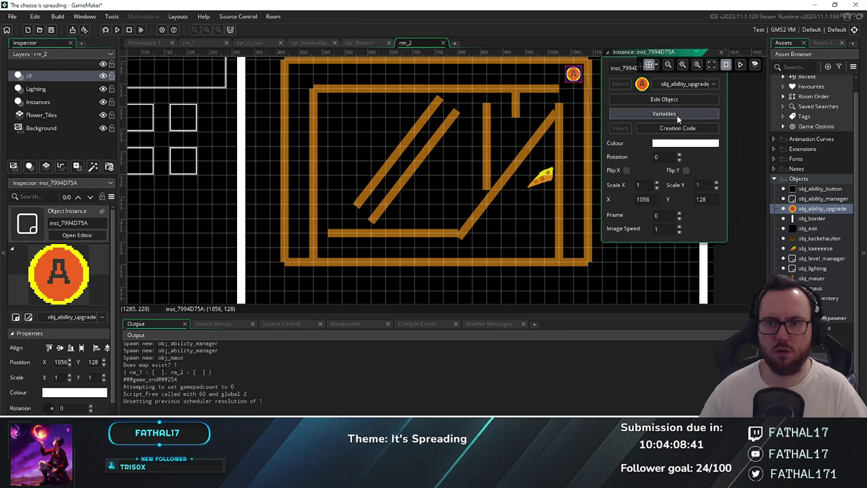
click(623, 120)
click(576, 163)
click(485, 163)
text(shrink)
key(Return)
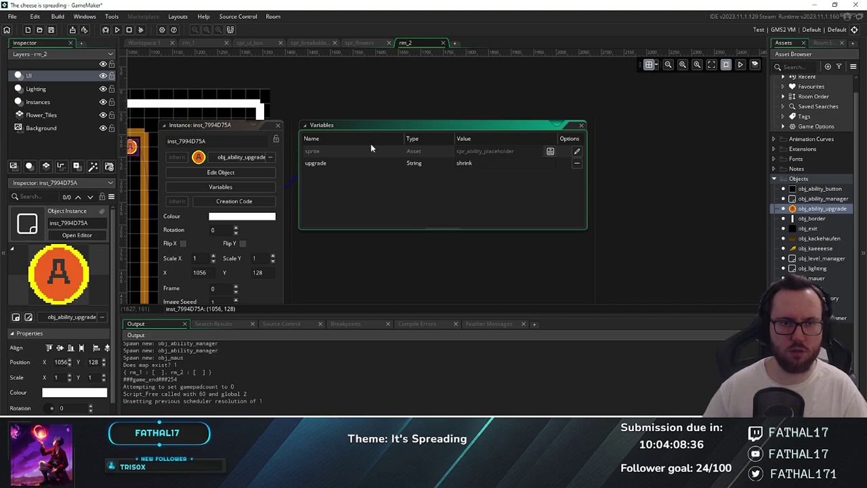
click(275, 126)
middle_drag(231, 205, 688, 148)
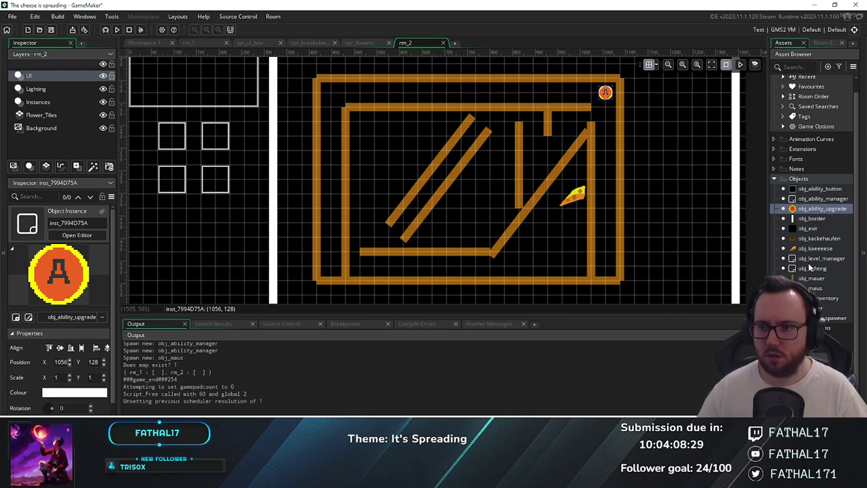
Stack more obj_kaeeeese instances in rm_2's area right of the long diagonal wall, making adjacent columns of seven and four cheeses
drag(814, 248, 581, 175)
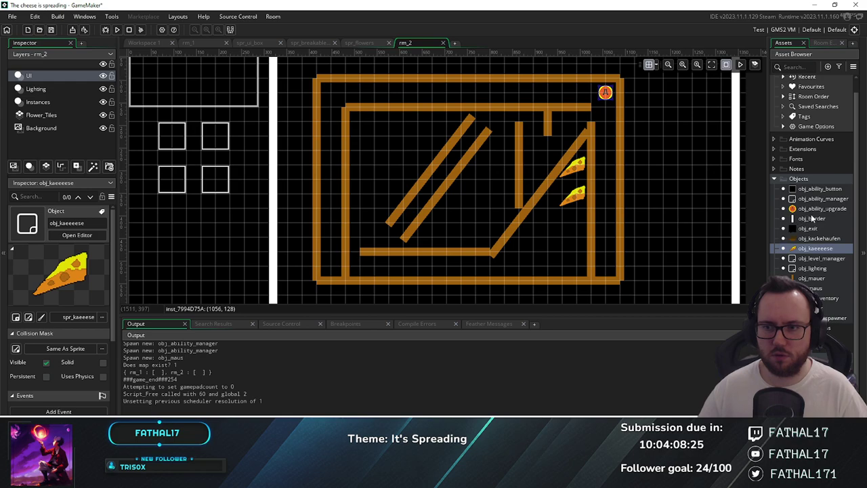
drag(811, 250, 581, 189)
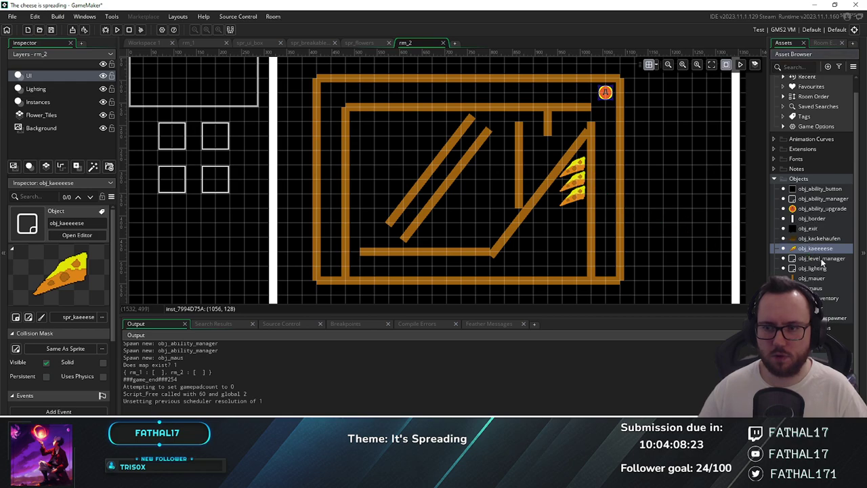
drag(823, 254, 581, 218)
drag(823, 254, 585, 234)
drag(815, 249, 585, 248)
drag(792, 248, 551, 223)
drag(815, 249, 548, 228)
drag(800, 249, 582, 241)
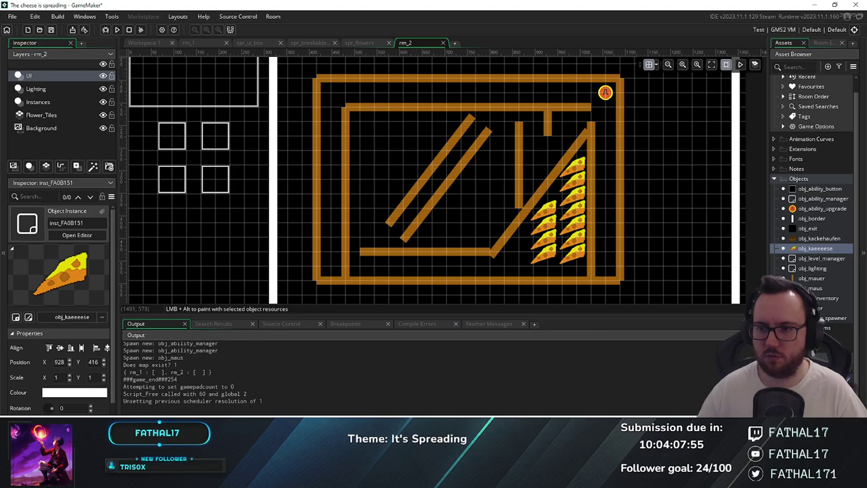
Set the magen value passed to obj_maus to 19 in obj_level_manager's Create event
double_click(817, 261)
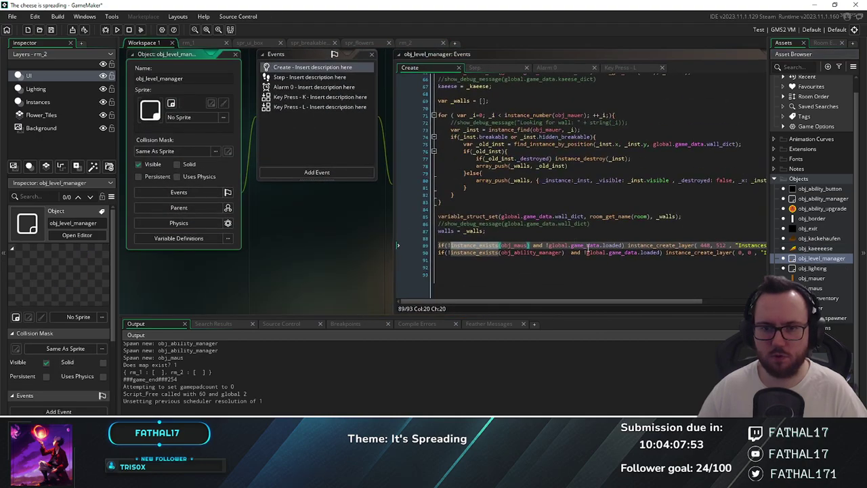
click(654, 269)
drag(494, 280, 577, 280)
click(591, 230)
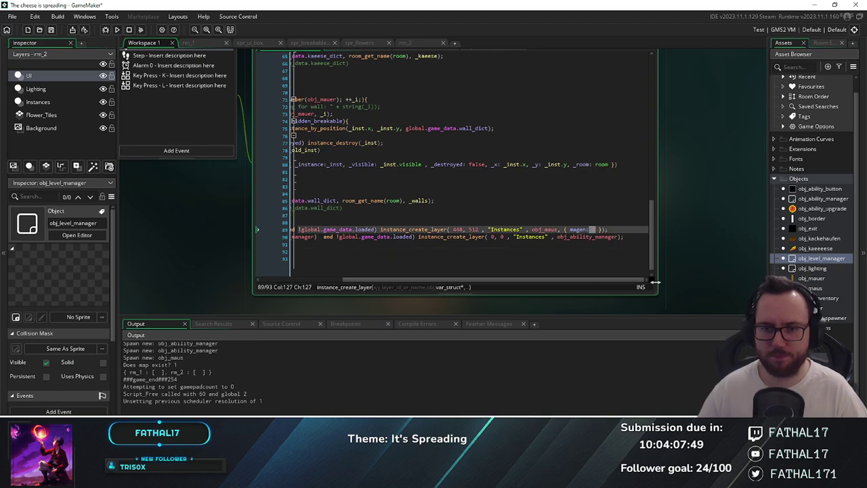
text(0)
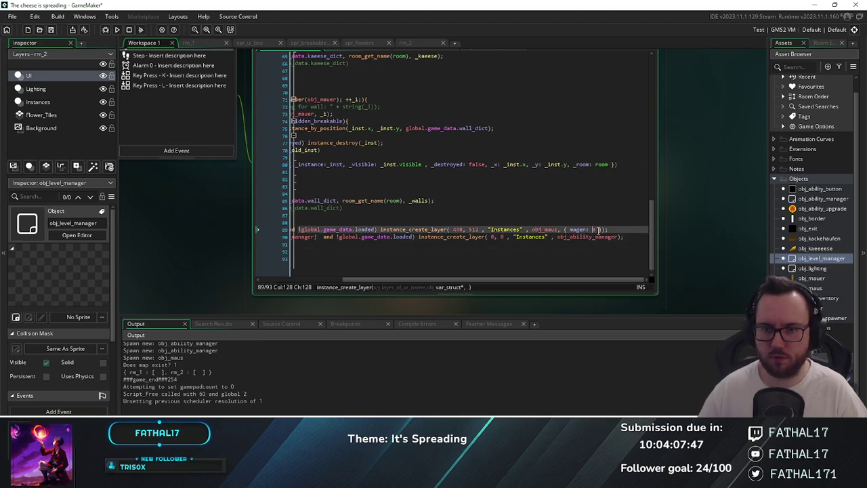
key(BackSpace)
text(11)
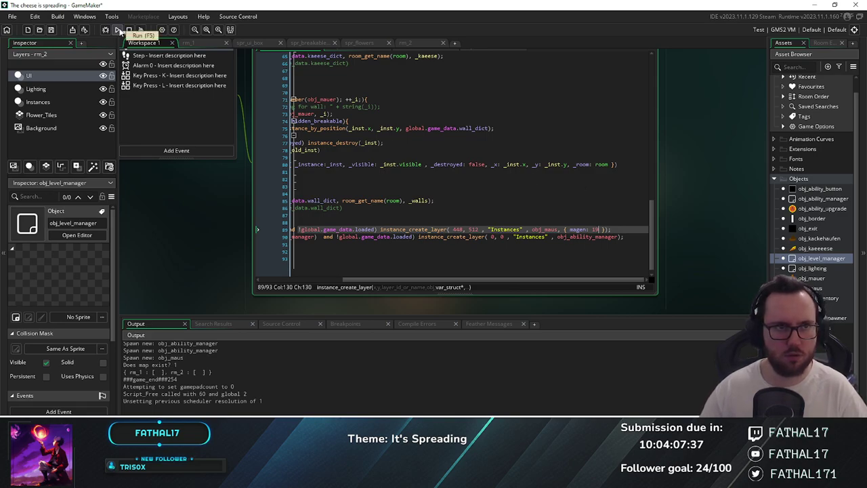
Run the game and play from rm_1 through to rm_2 to test the collected abilities and added cheese
click(116, 30)
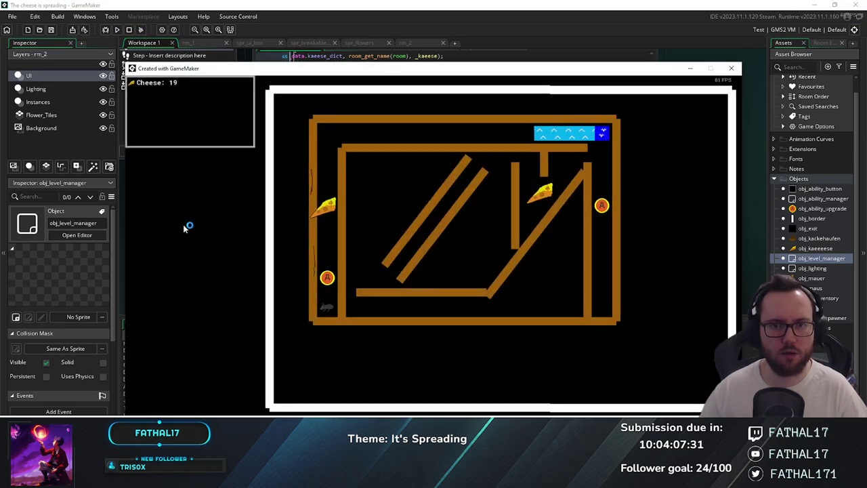
key(Up)
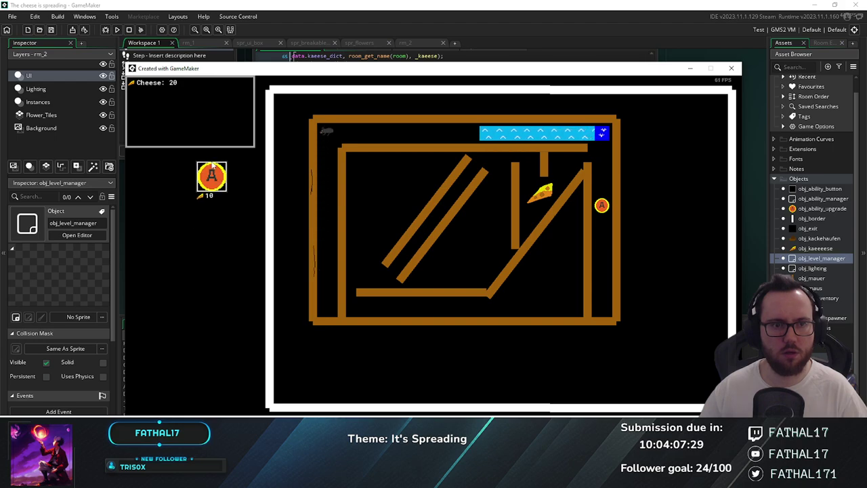
key(Right)
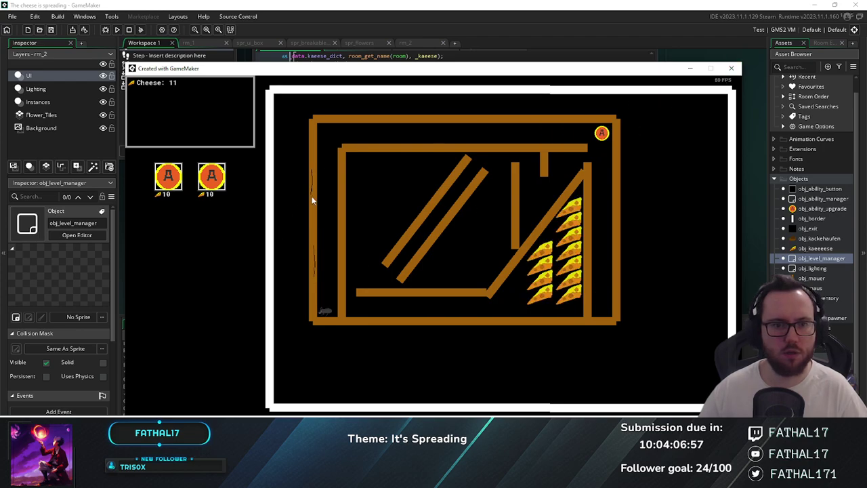
click(738, 71)
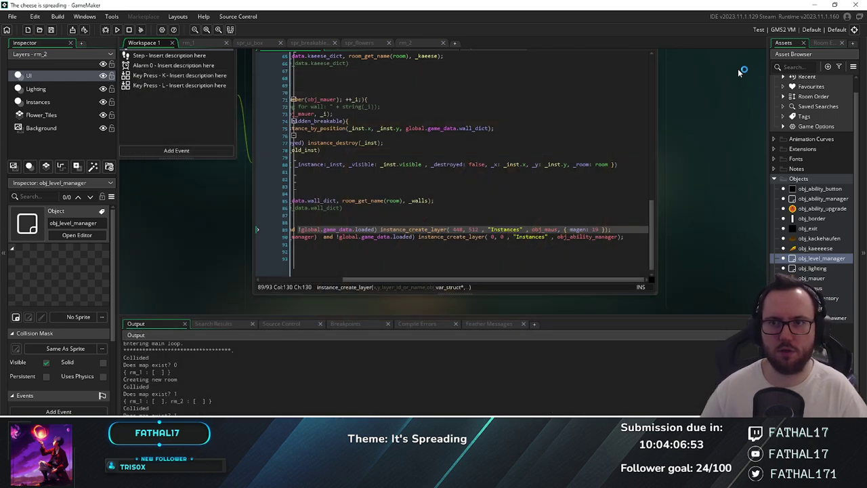
Move the obj_exit instance on rm_2's Instances layer to (1056, 512), at the lower end of the right corridor
click(418, 45)
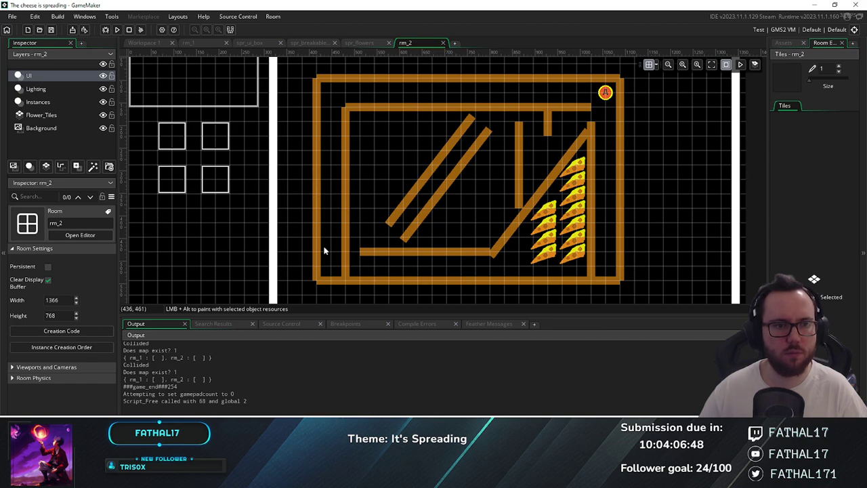
click(38, 102)
click(315, 195)
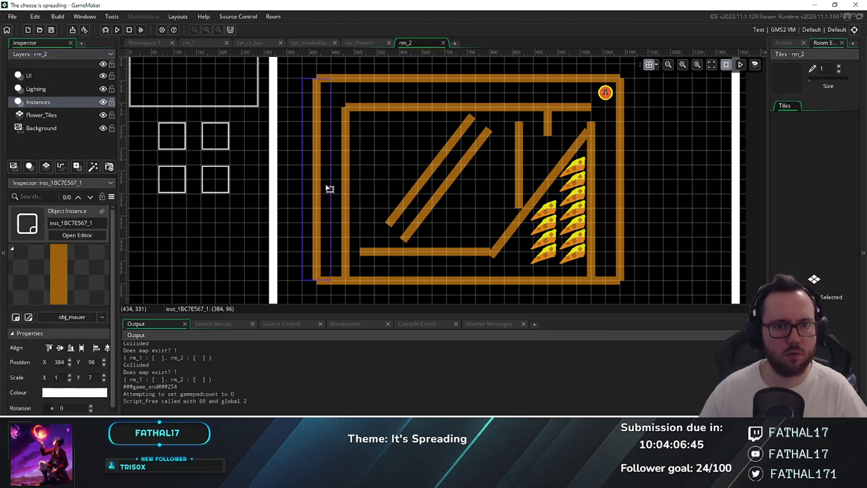
click(45, 103)
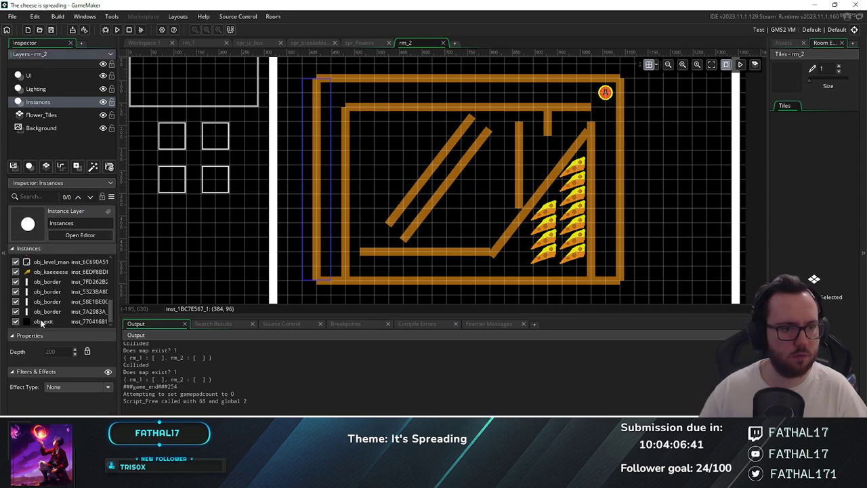
click(42, 323)
drag(589, 274, 609, 264)
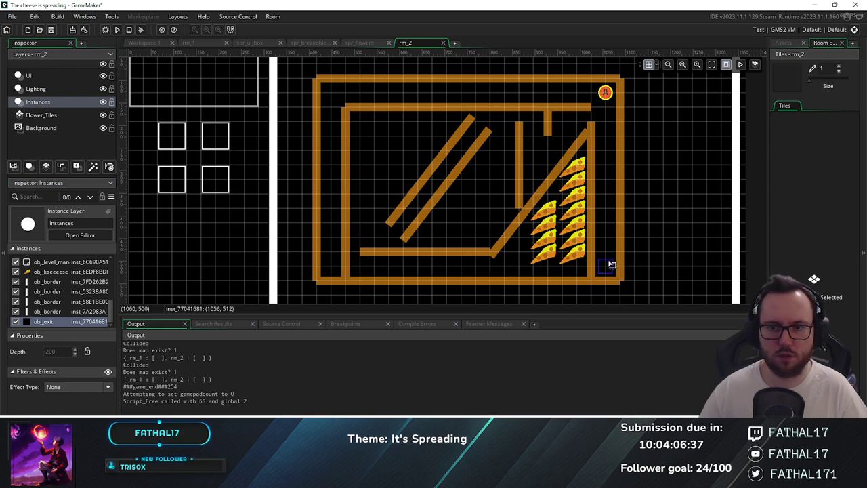
Run the game again and test the shrink ability in rm_2 by activating it repeatedly and collecting the stacked cheese
click(117, 30)
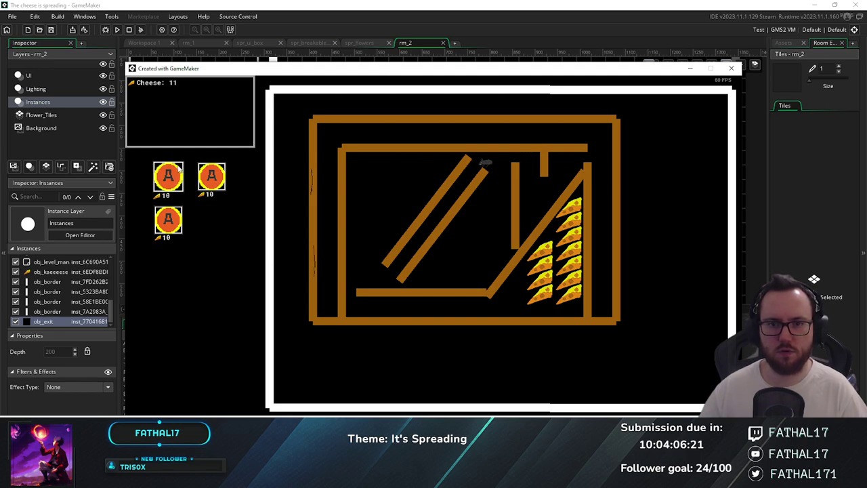
click(168, 222)
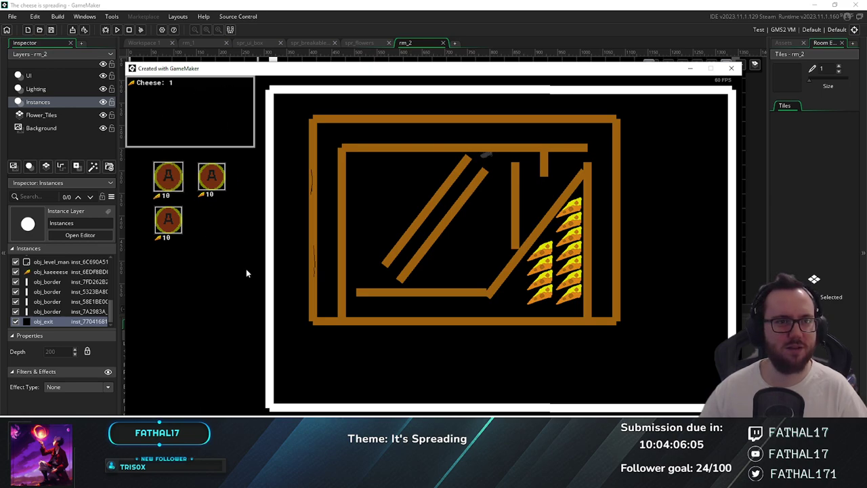
click(168, 219)
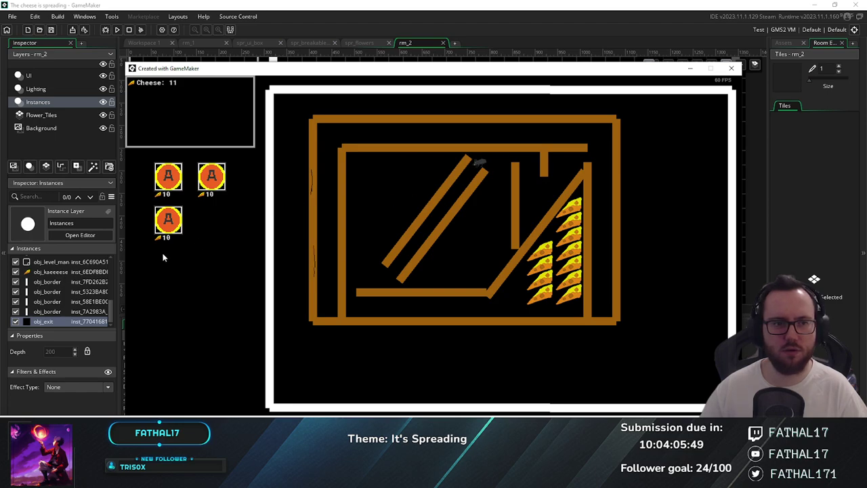
click(168, 223)
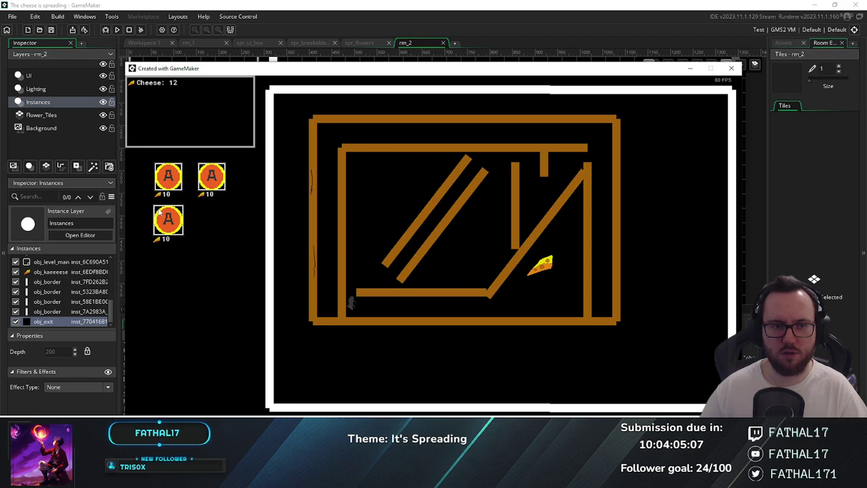
click(170, 216)
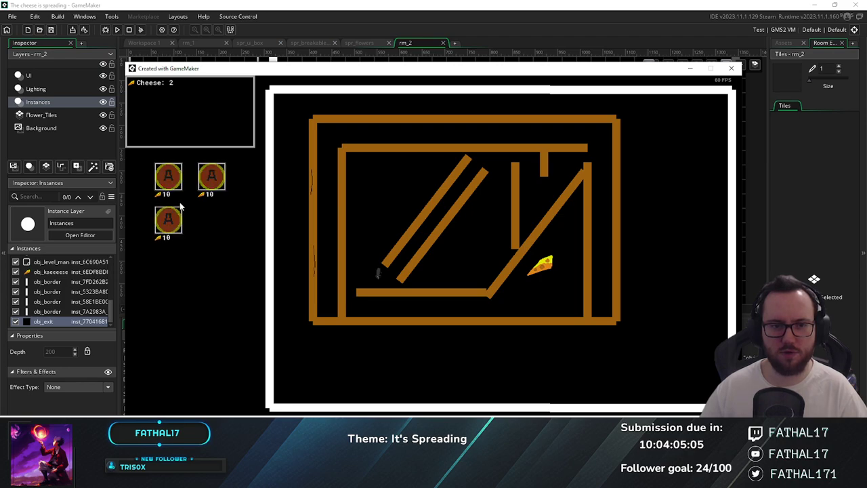
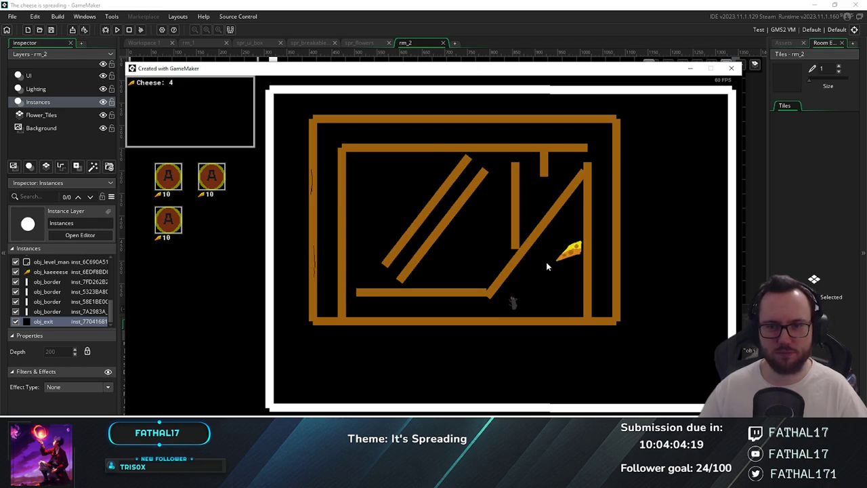
click(578, 249)
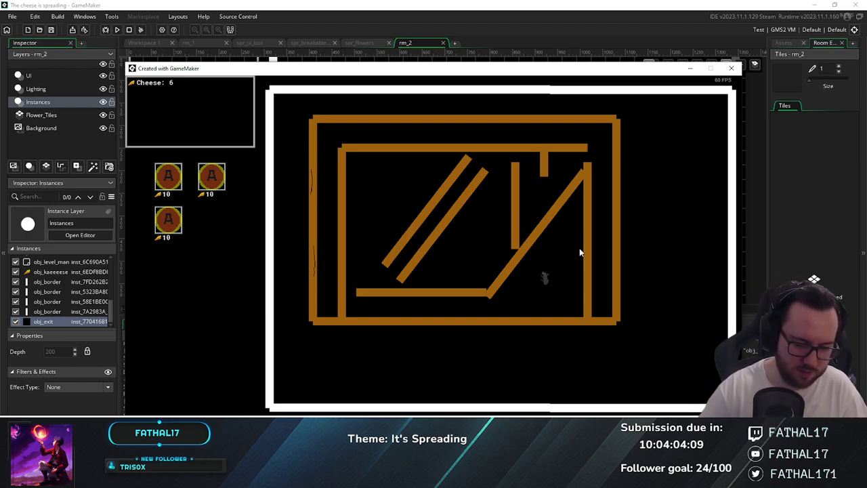
Continue the test run in rm_1, activate the fertilizer ability in the left corridor, and close the game
click(580, 249)
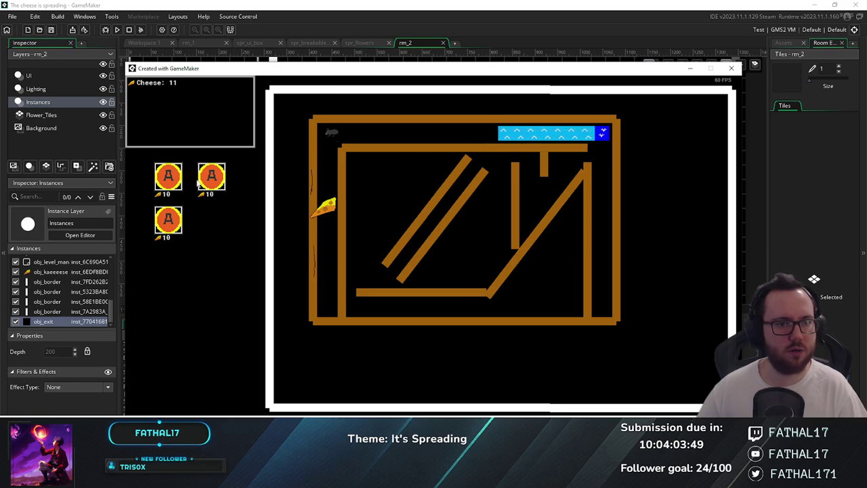
click(170, 177)
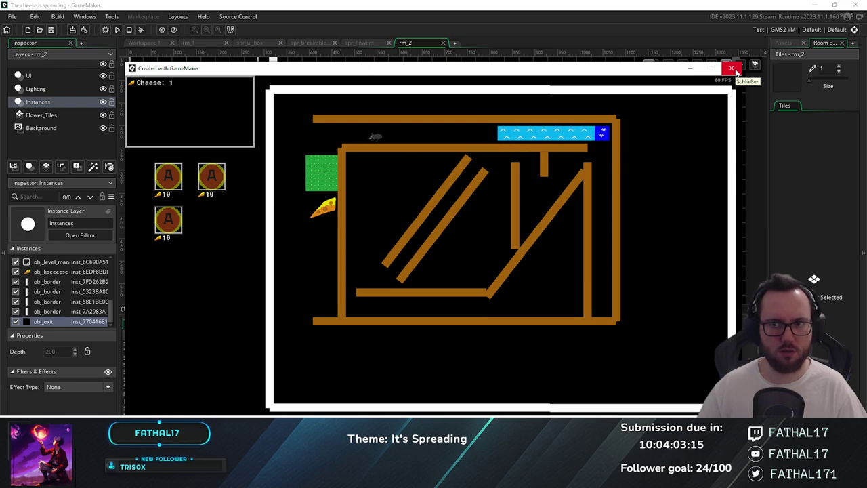
click(733, 69)
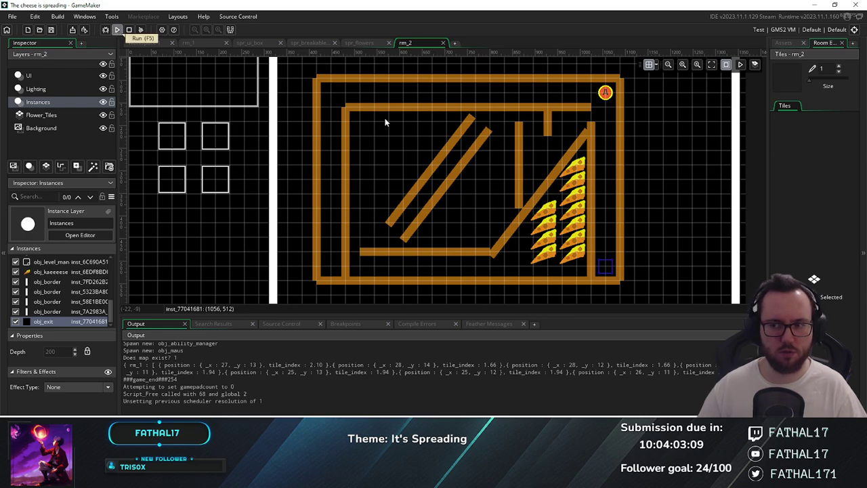
Run the game again to check the reloaded flower patch while moving the mouse down the left corridor, then close it
key(F5)
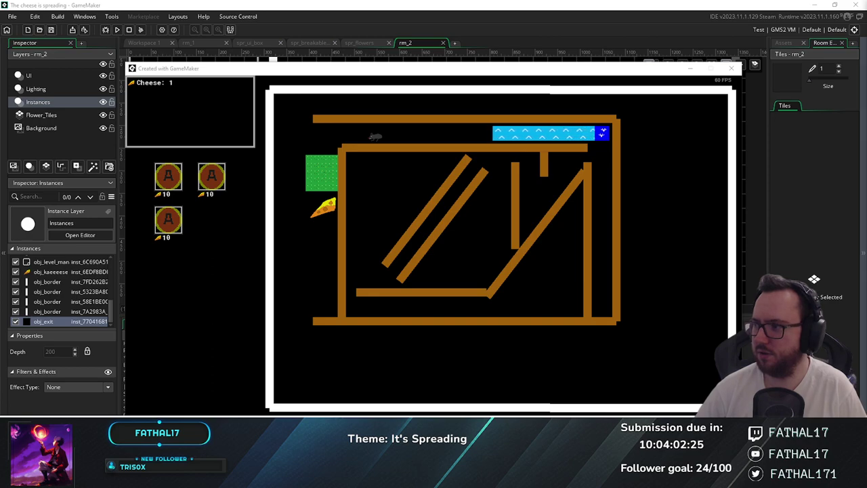
click(430, 237)
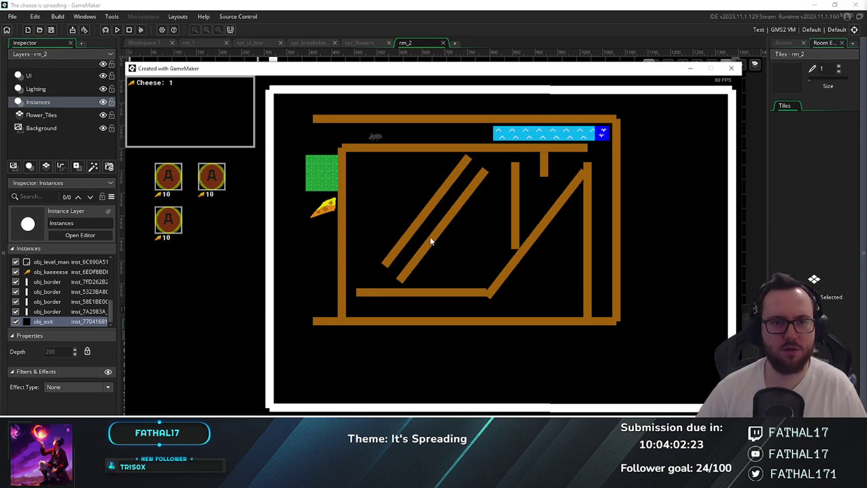
key(Left)
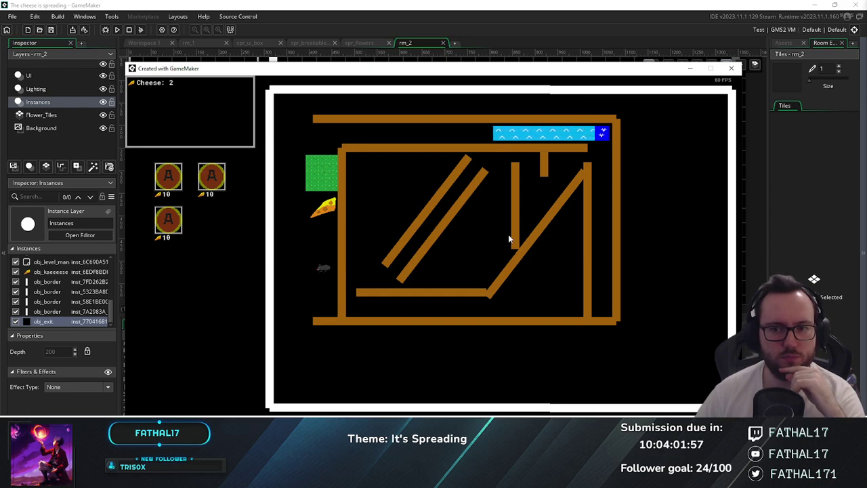
click(731, 68)
Enable the obj_lighting instance on the Lighting layer of rm_2 and of rm_1
middle_drag(277, 136, 327, 205)
click(189, 108)
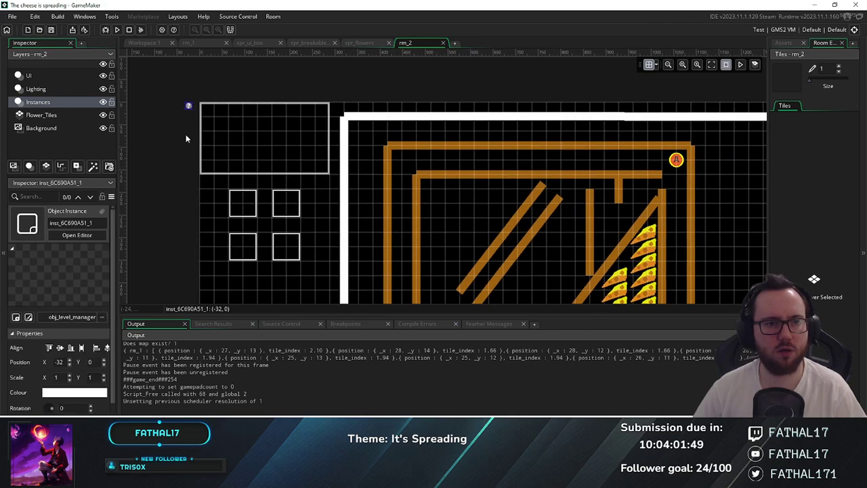
click(36, 89)
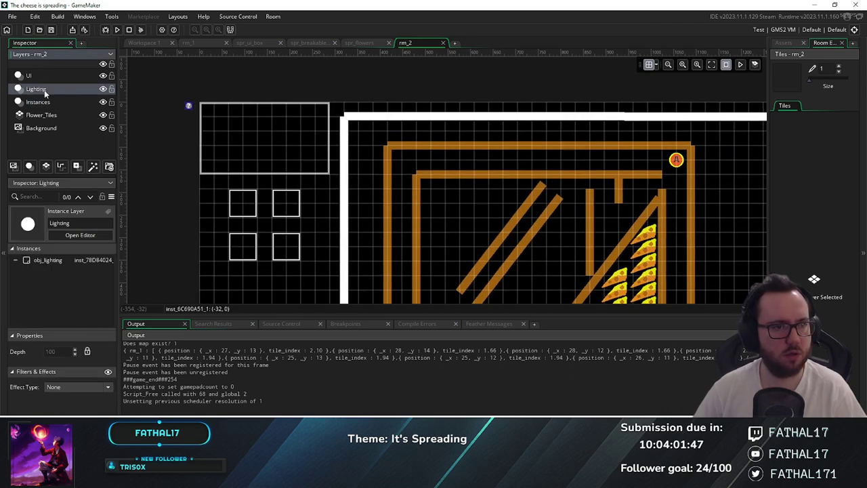
click(12, 263)
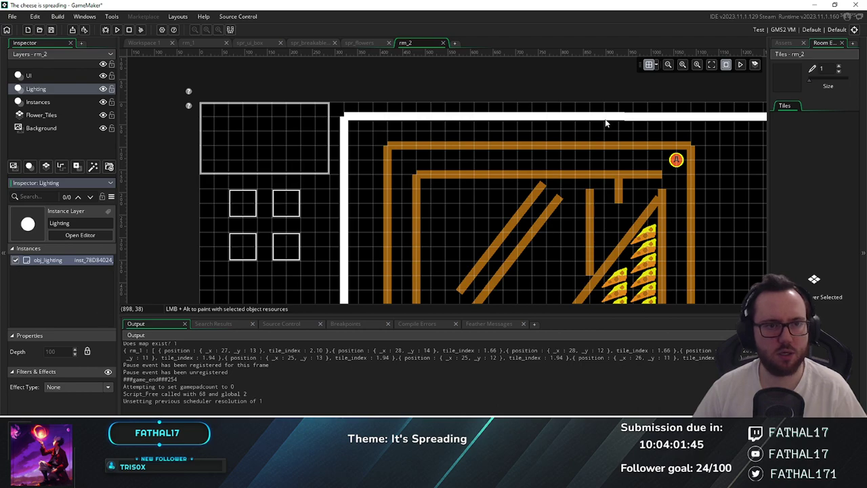
click(147, 45)
click(200, 42)
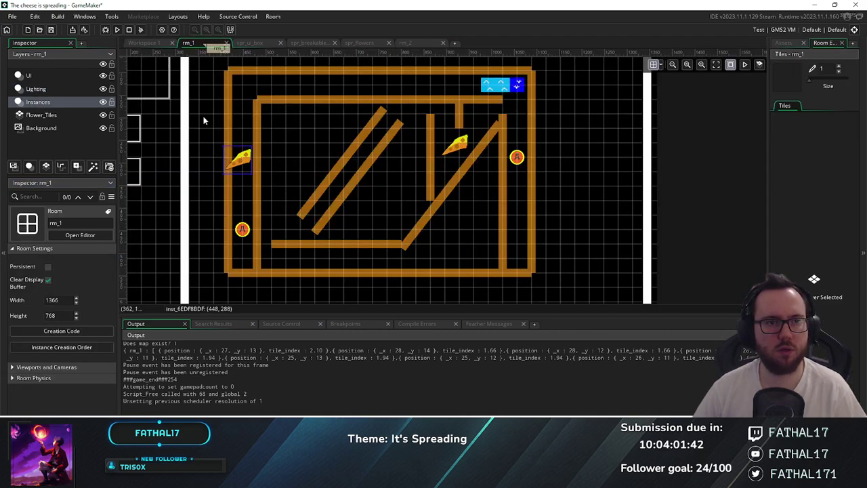
click(34, 90)
click(17, 261)
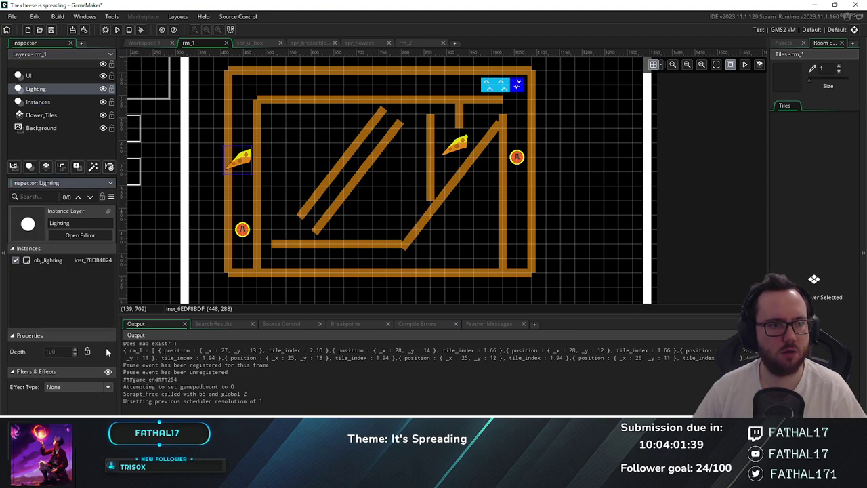
Run the game with lighting on and test the water_walk ability at the water and fertilizer in the left corridor
scroll(155, 196, up, 2)
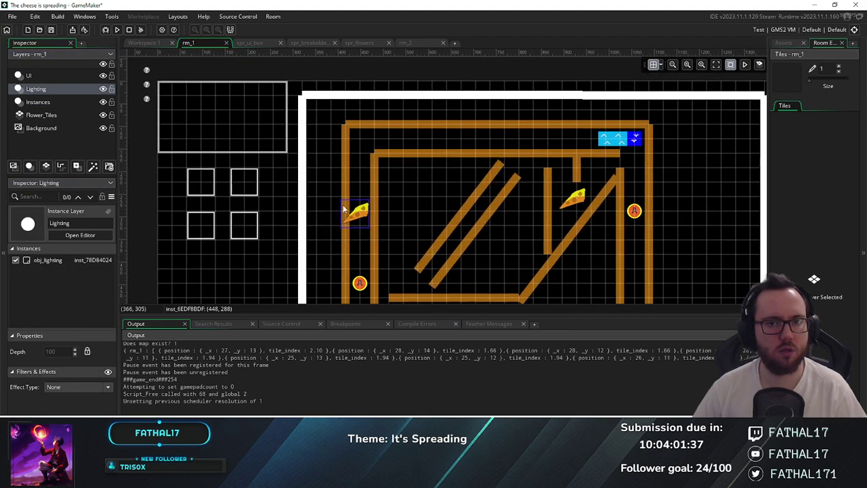
scroll(353, 166, down, 2)
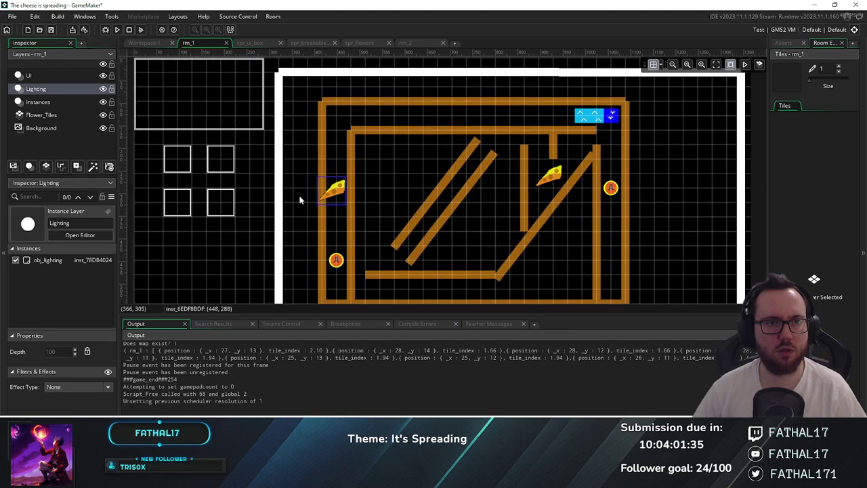
click(117, 30)
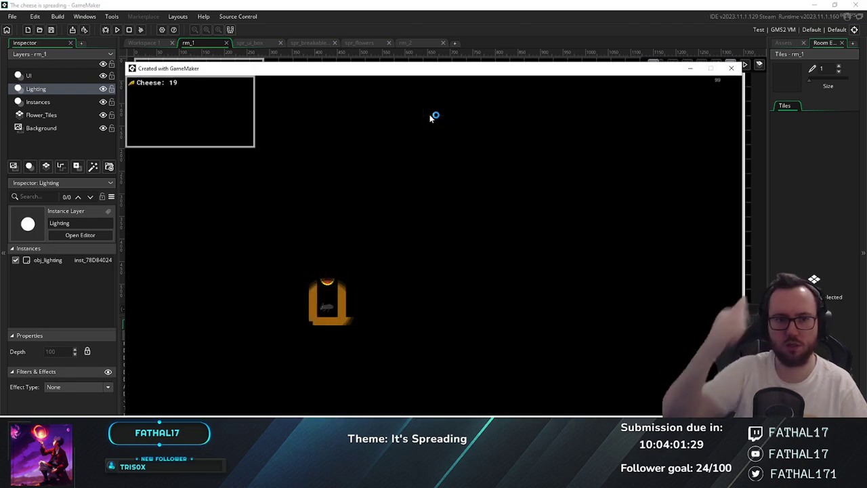
click(429, 119)
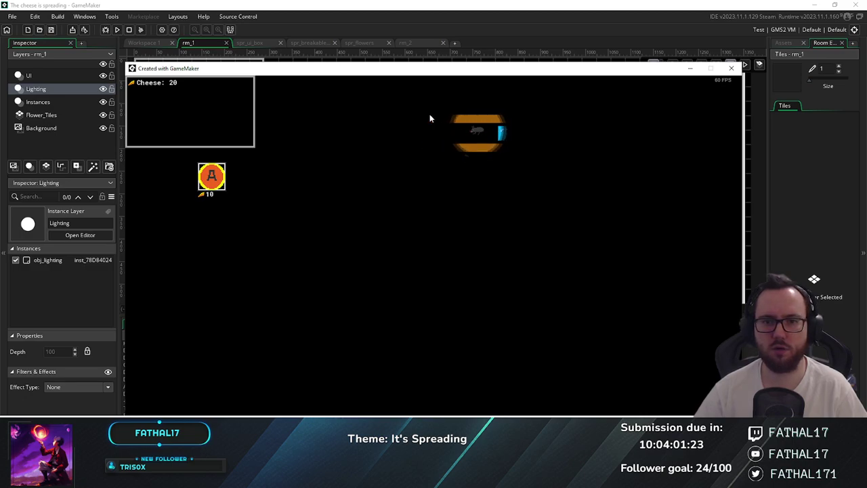
click(212, 180)
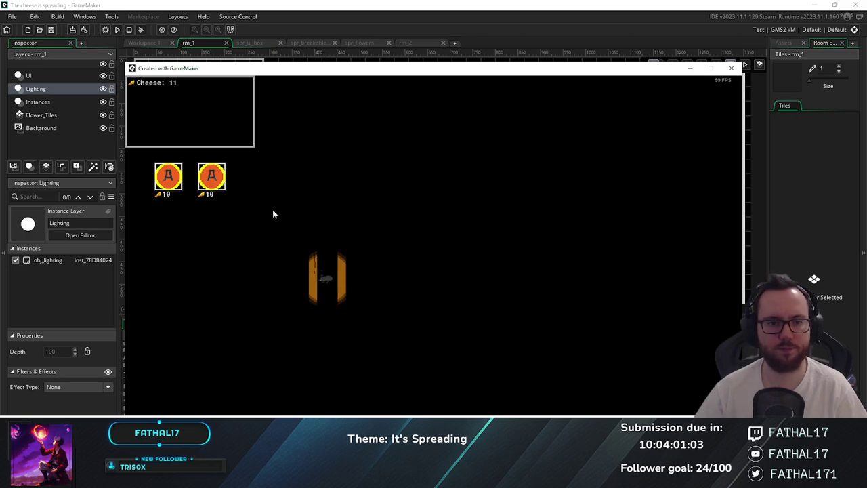
click(180, 177)
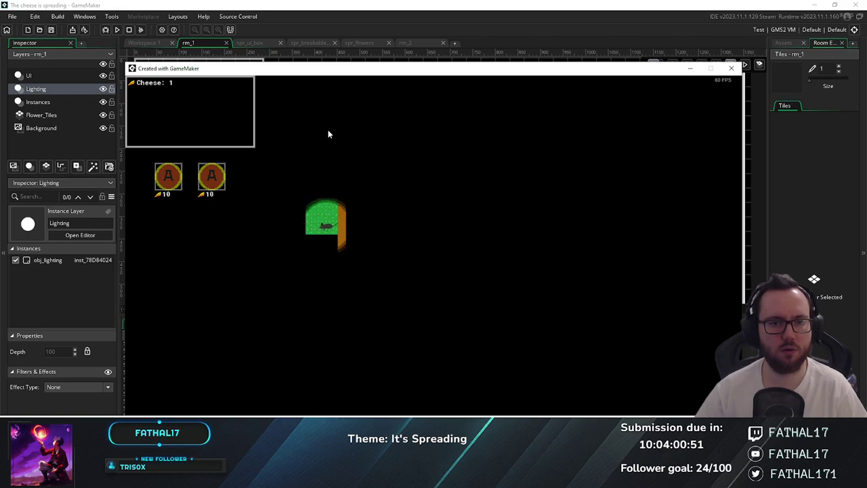
Play on through the exit to collect the shrink upgrade, return to the flower patch to check it, and close the game
key(Up)
key(Right)
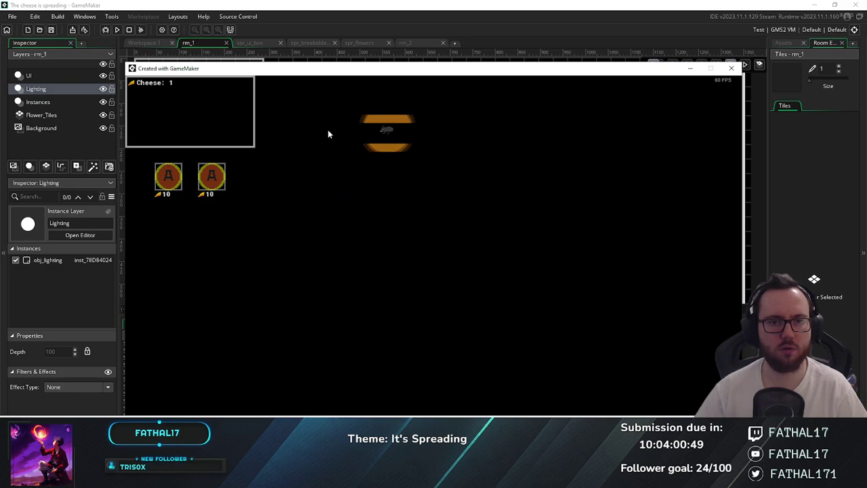
key(Down)
key(Up)
key(Left)
key(Left)
key(Down)
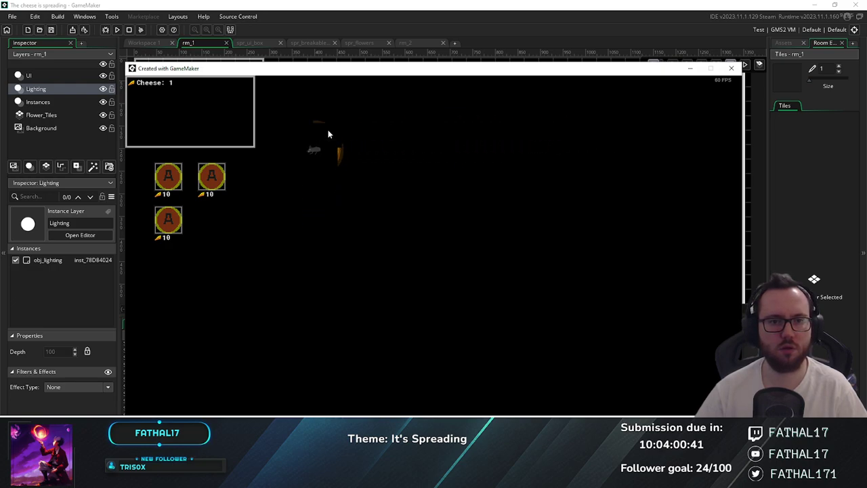
key(Down)
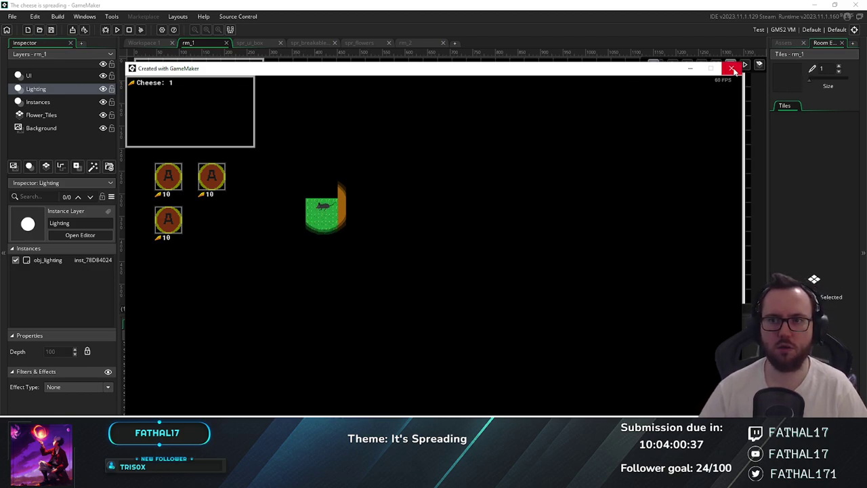
click(733, 69)
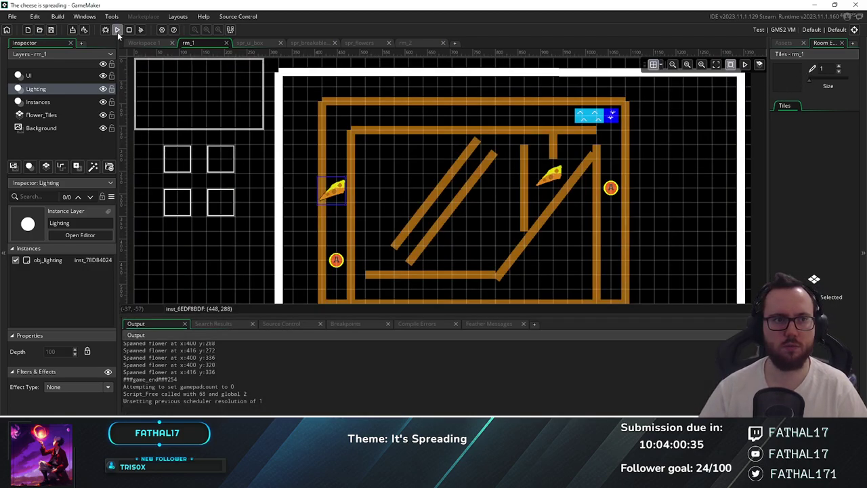
Rerun the game and walk the mouse repeatedly between the exit corridor and the flower patch to test room transitions, then close it
key(F5)
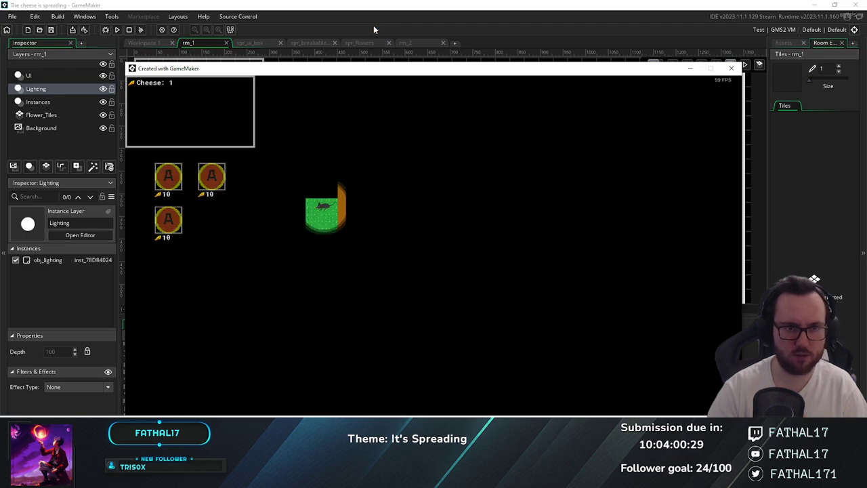
key(w)
key(d)
key(a)
key(s)
key(w)
key(a)
key(d)
key(s)
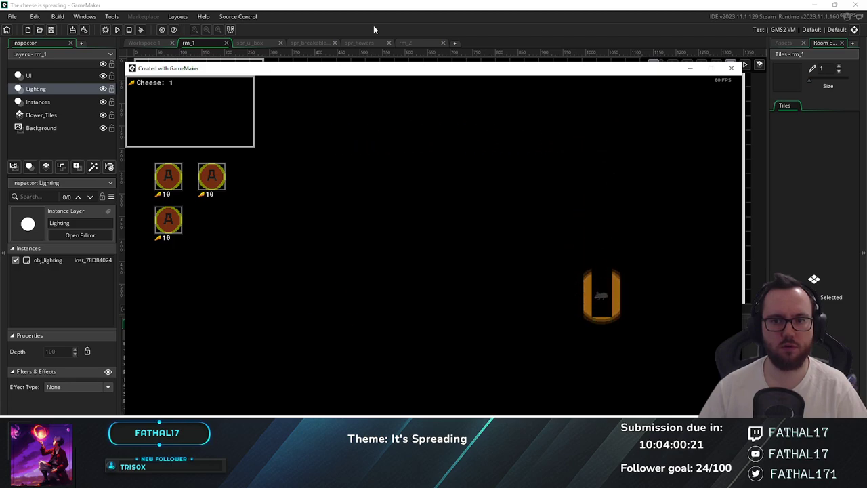
key(w)
key(w)
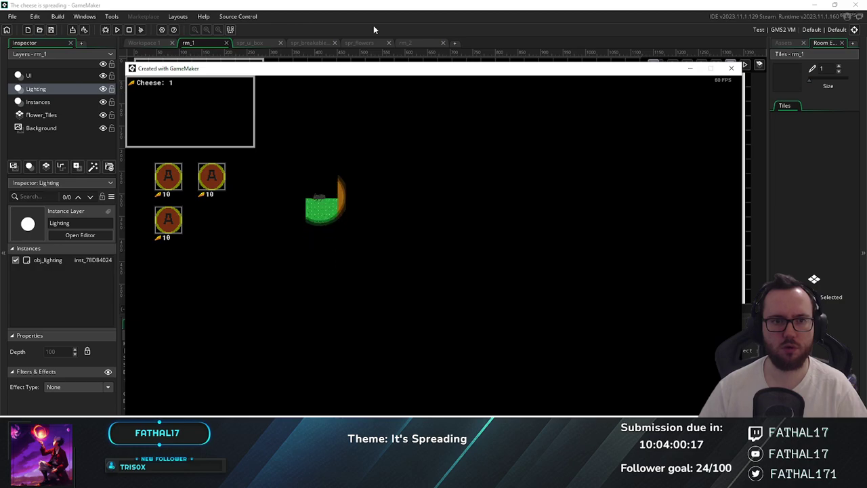
key(s)
key(w)
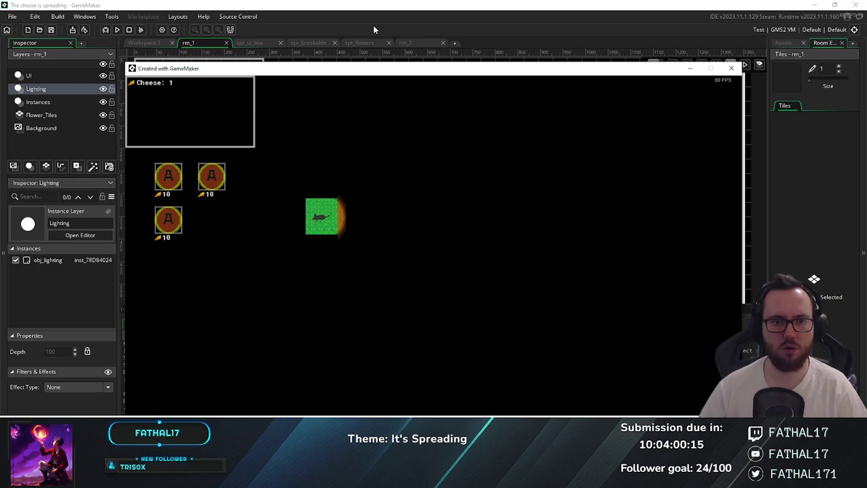
key(w)
key(d)
key(d)
key(s)
key(w)
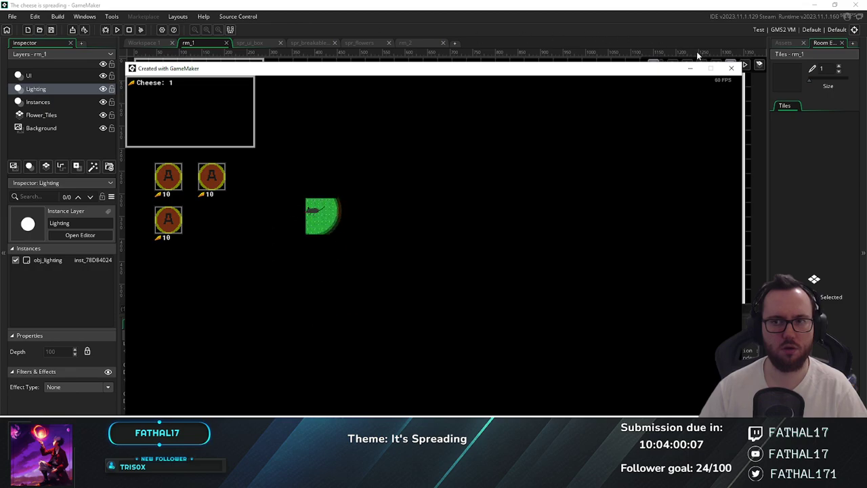
click(731, 69)
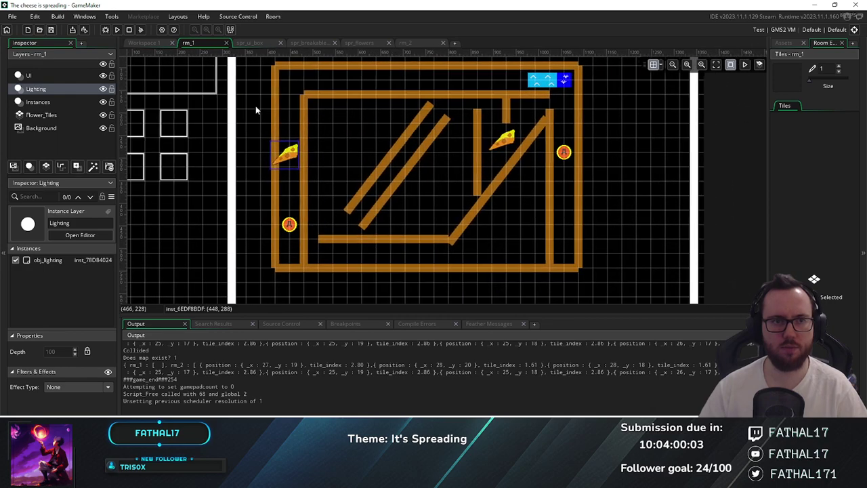
Open the creation code of the obj_exit instance in rm_2 and check its target room and target coordinates
click(410, 43)
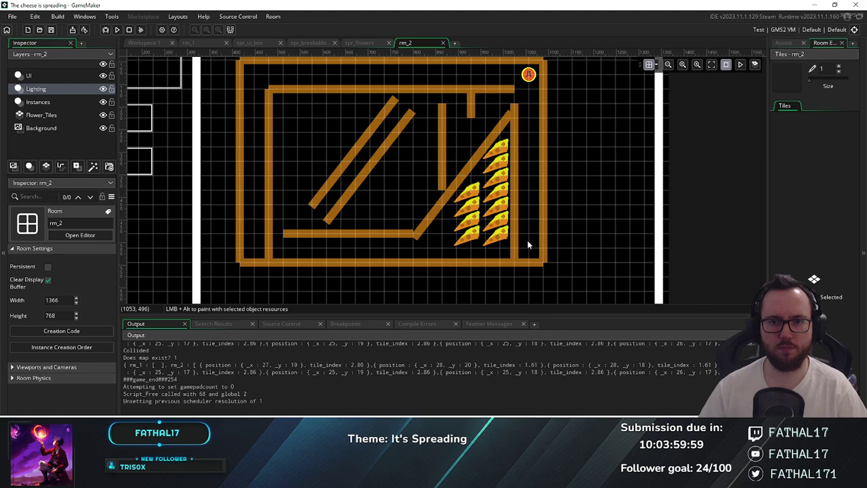
key(Down)
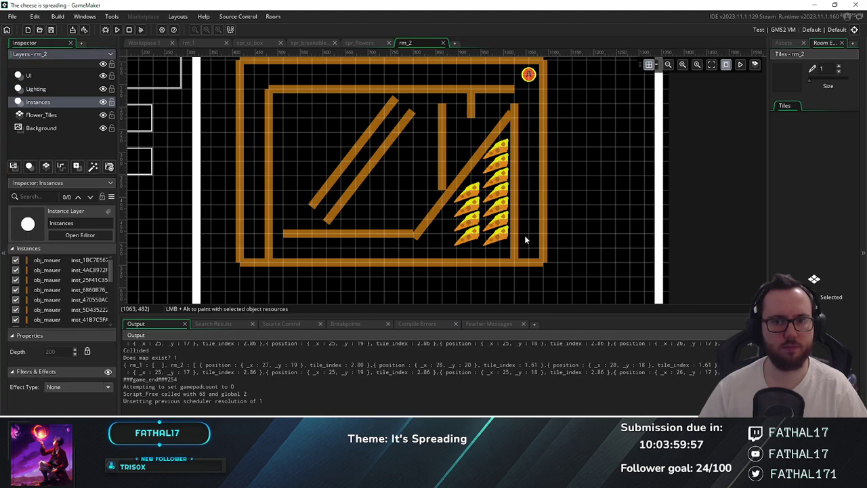
click(526, 237)
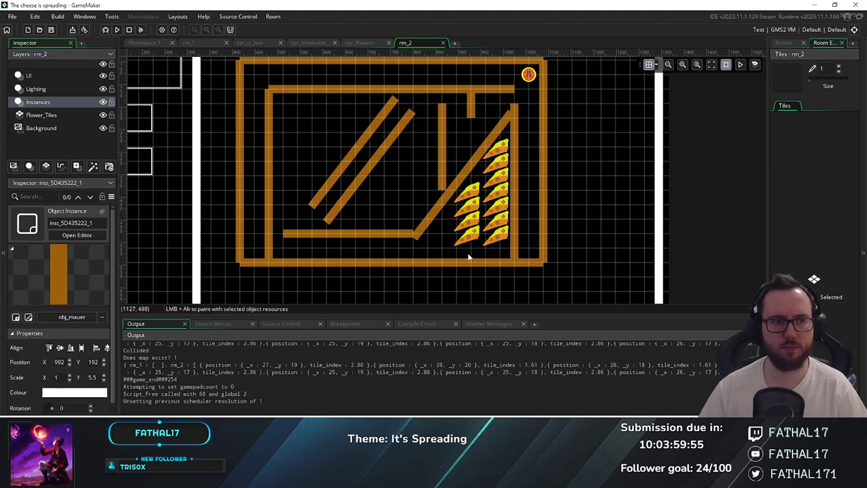
click(42, 102)
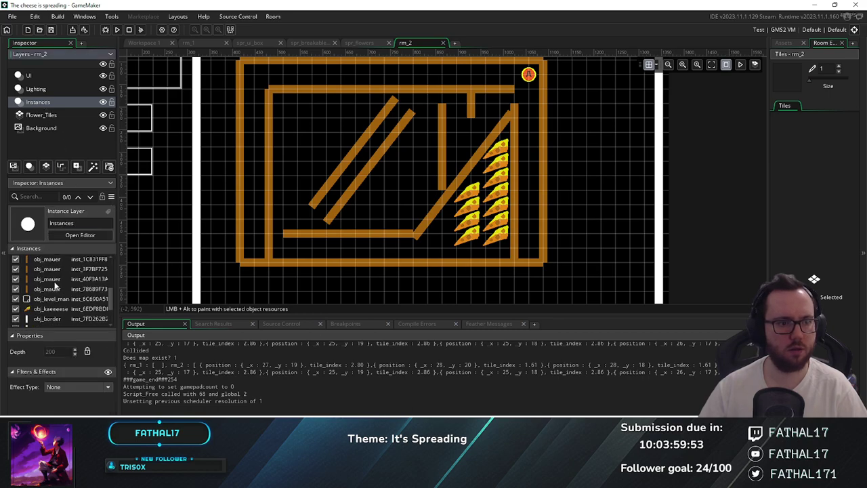
double_click(44, 321)
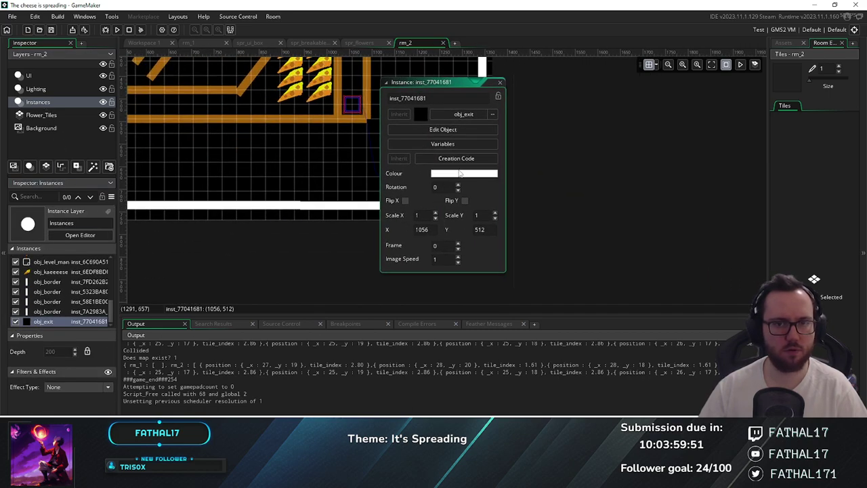
click(459, 159)
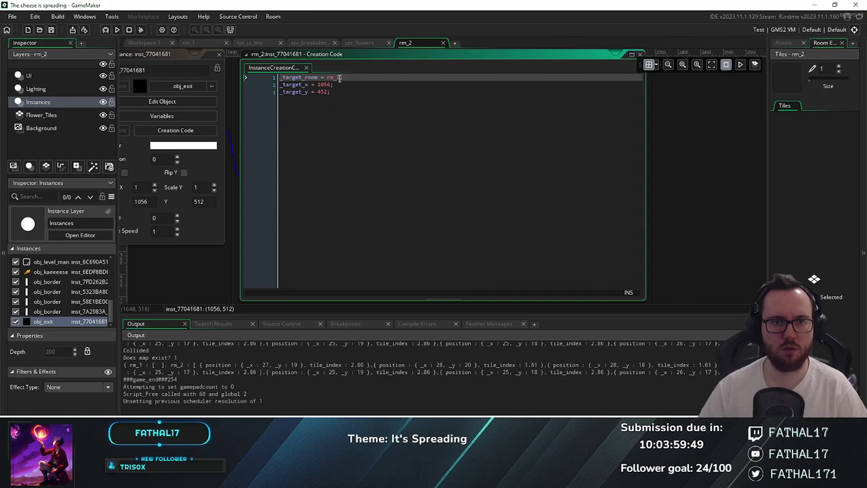
drag(341, 78, 323, 79)
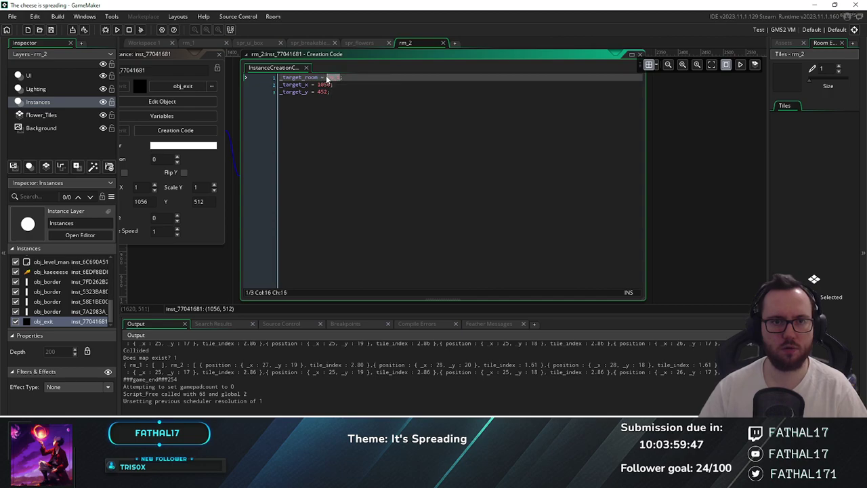
double_click(325, 84)
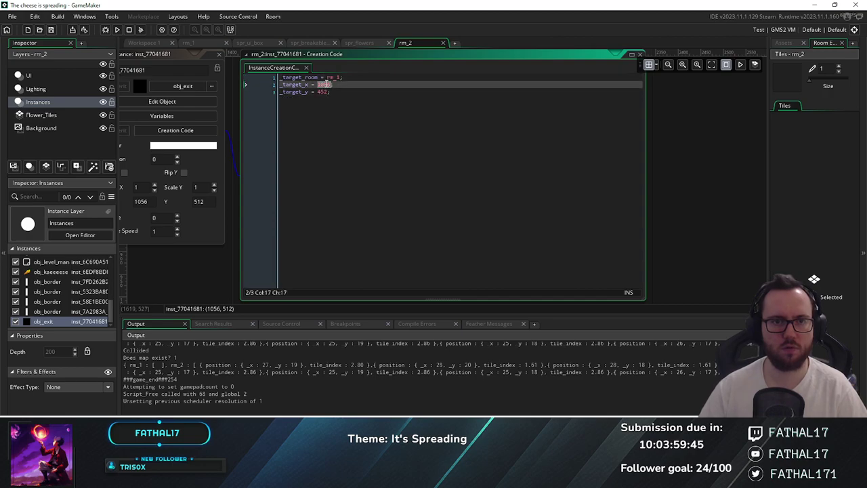
Disable the obj_lighting instance on the Lighting layer of rm_2 and of rm_1
middle_drag(209, 262, 361, 290)
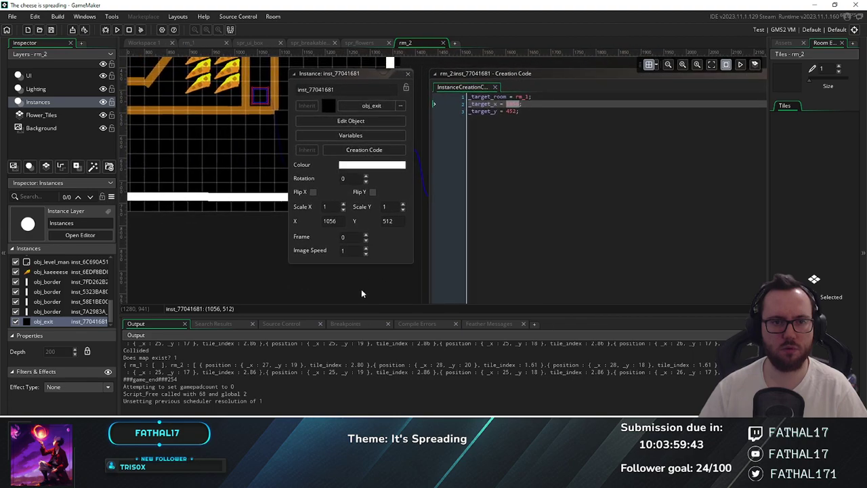
middle_drag(225, 260, 478, 305)
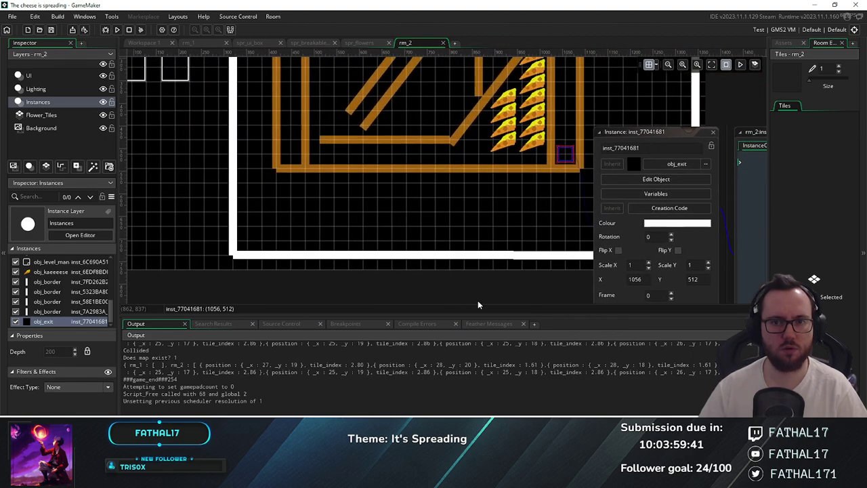
middle_drag(257, 195, 257, 251)
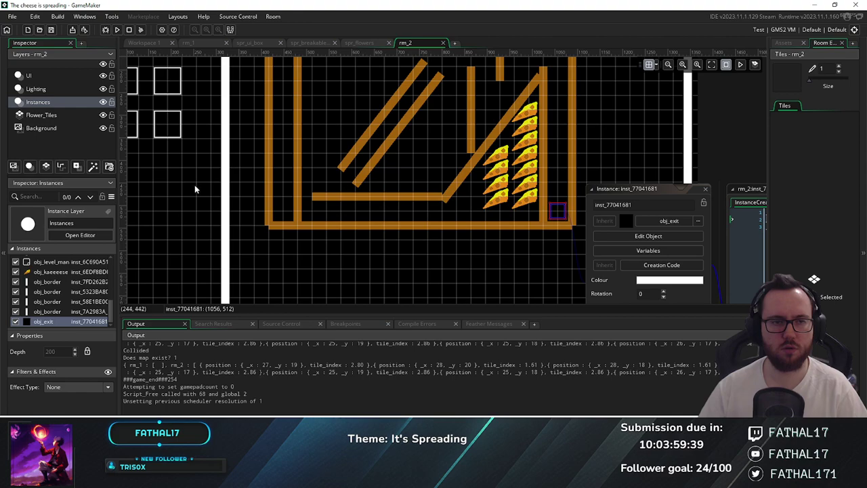
middle_drag(193, 185, 416, 238)
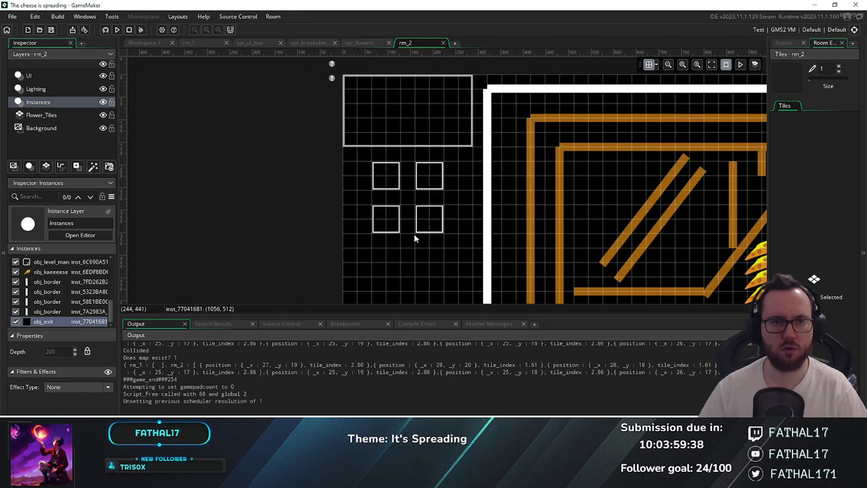
click(38, 91)
click(15, 261)
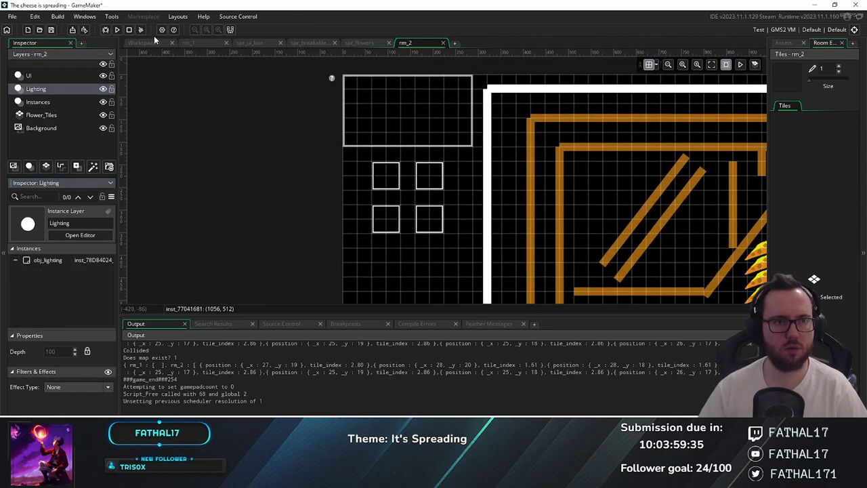
click(181, 44)
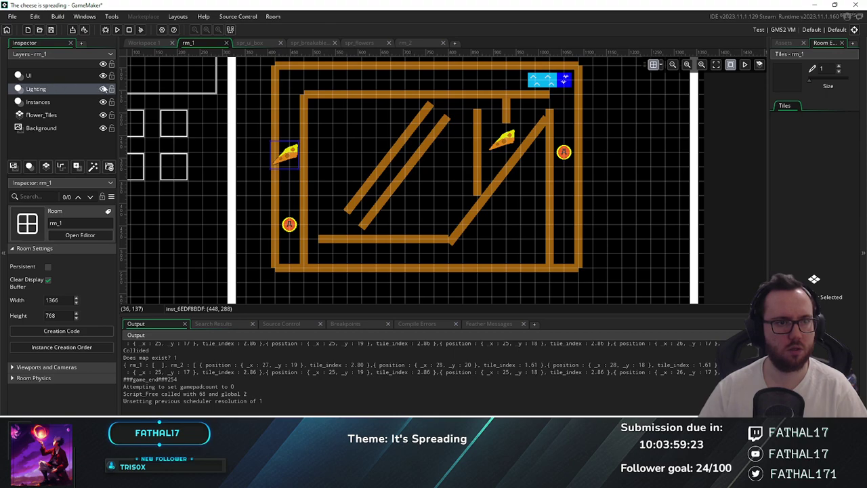
click(68, 91)
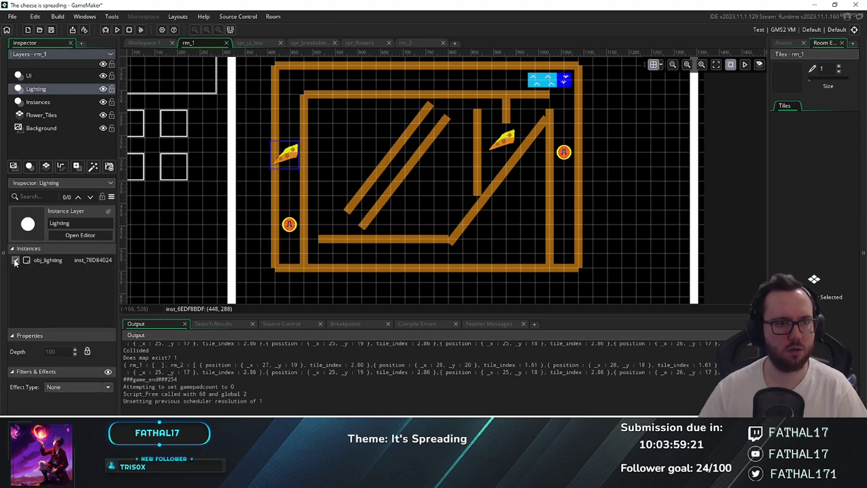
Run the game without lighting, cross the water in the upper corridor, collect the ability in the right corridor, and close the game
click(117, 30)
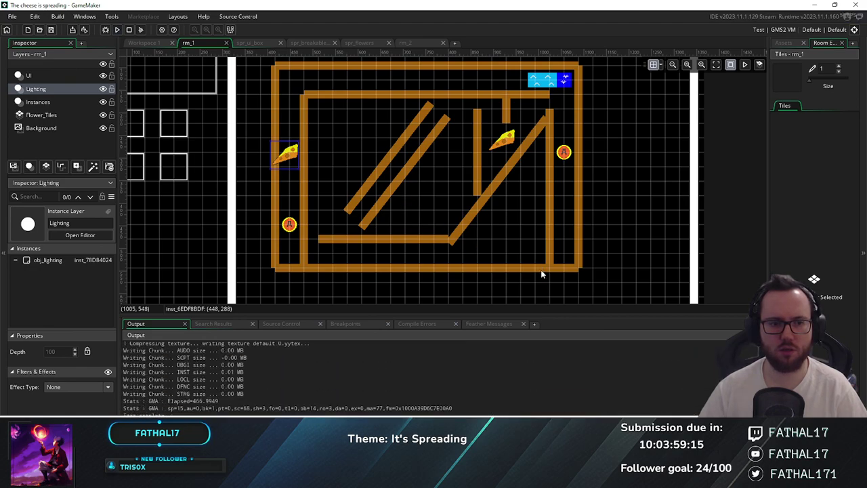
key(Right)
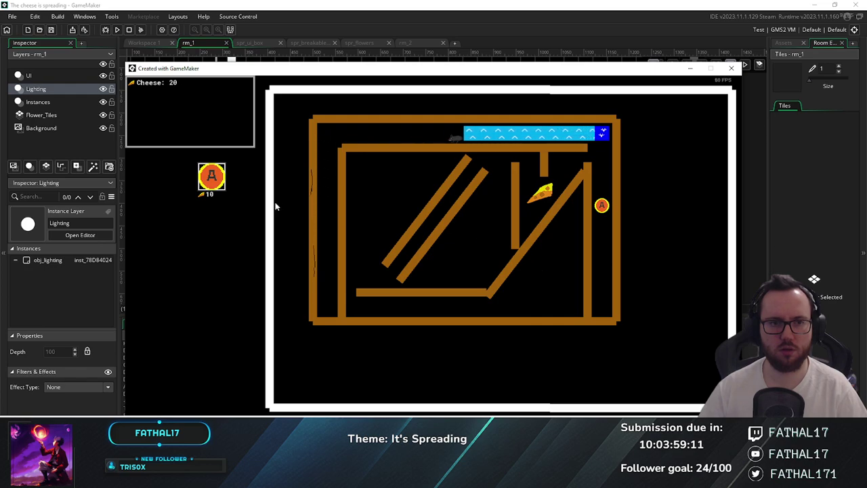
key(Right)
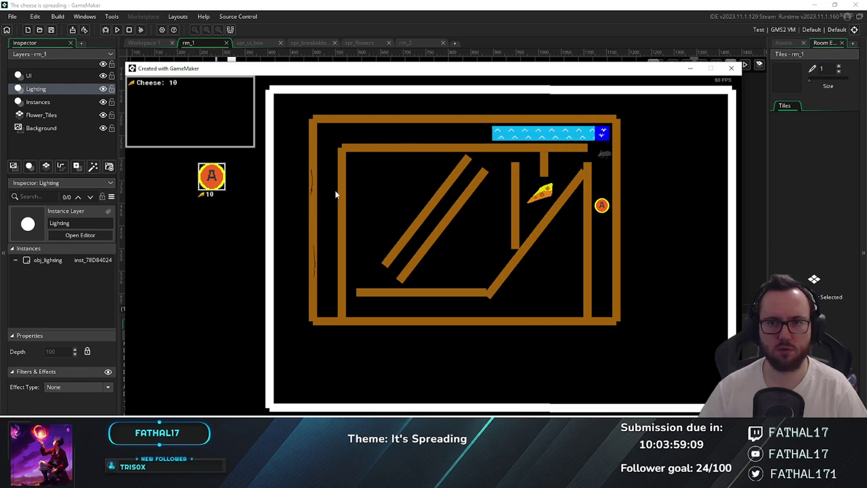
key(Down)
key(Up)
click(182, 181)
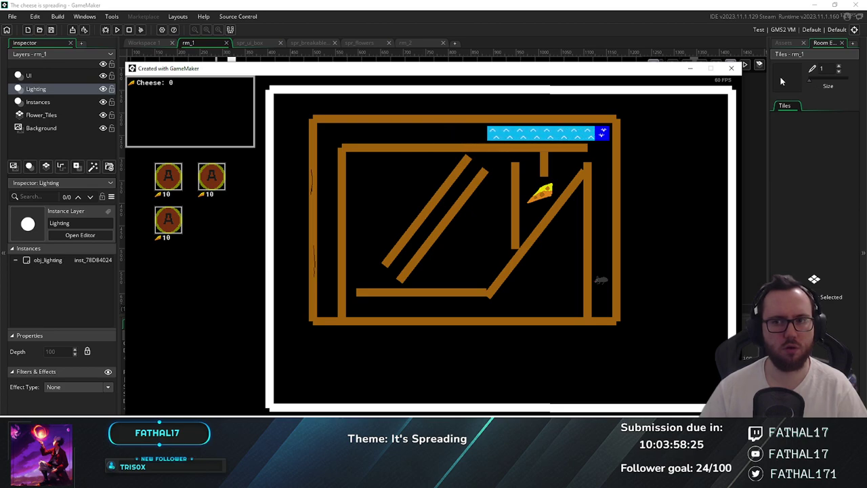
click(731, 68)
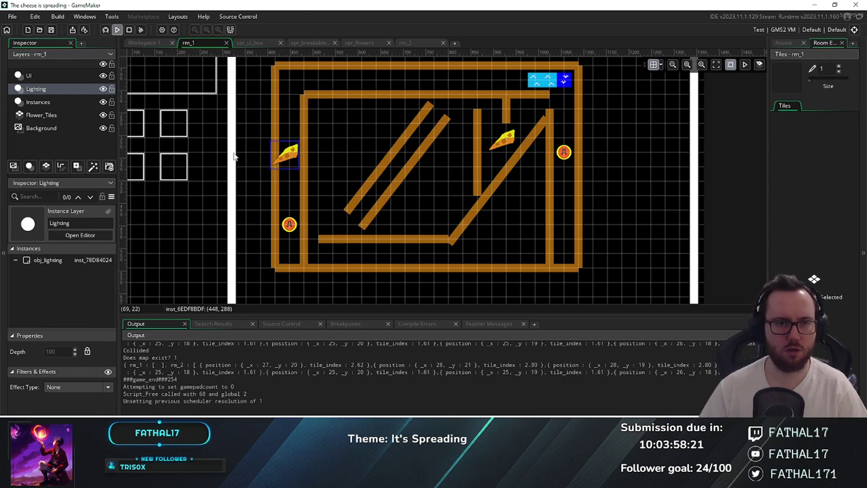
Rerun the game to check rm_2 and close it, and close the Visual Studio Code window showing save.json
key(F5)
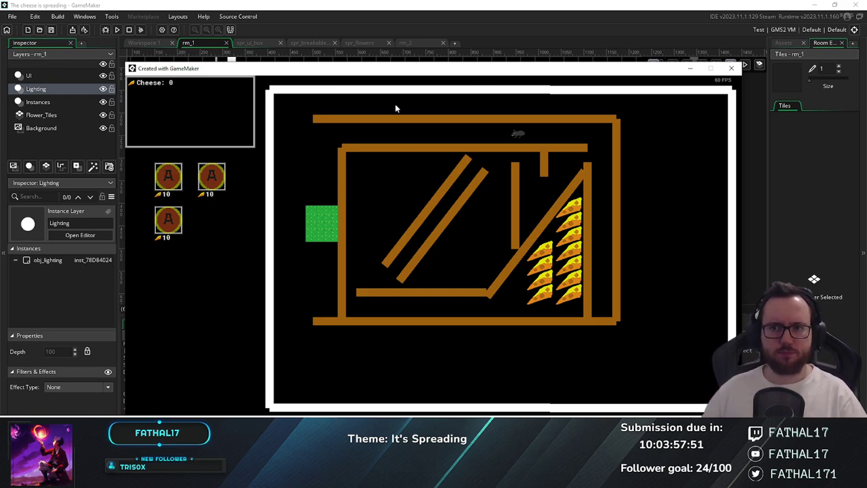
click(731, 69)
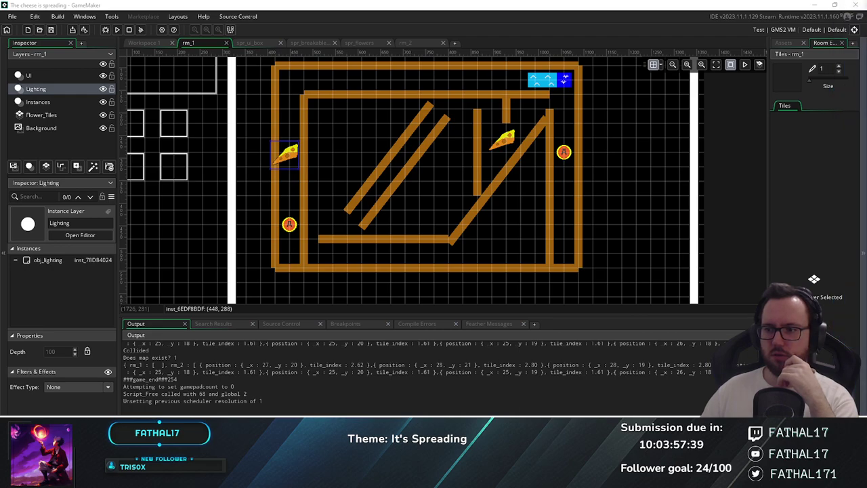
drag(866, 46, 554, 30)
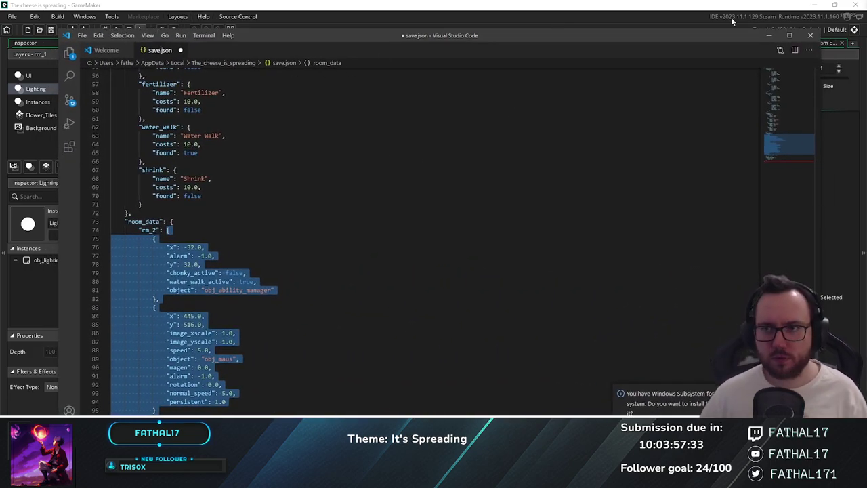
click(810, 35)
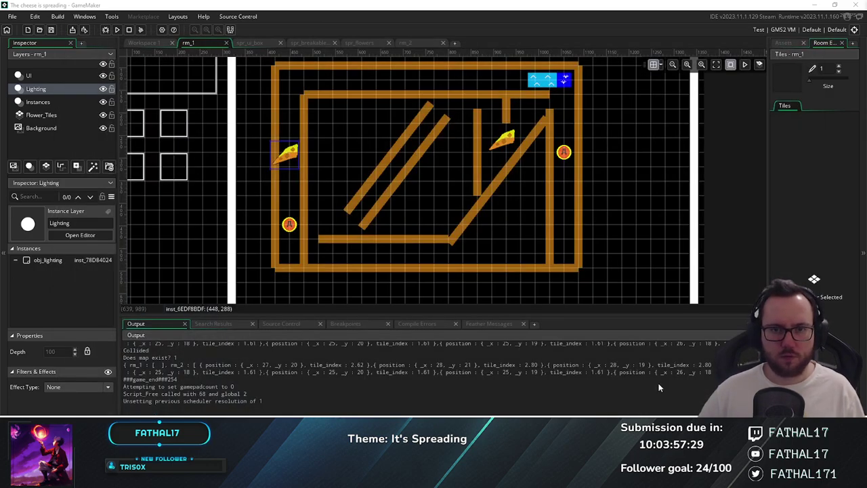
Switch to GitHub Desktop and enter the commit summary "exit polished, save function + load function completed"
key(alt+Tab)
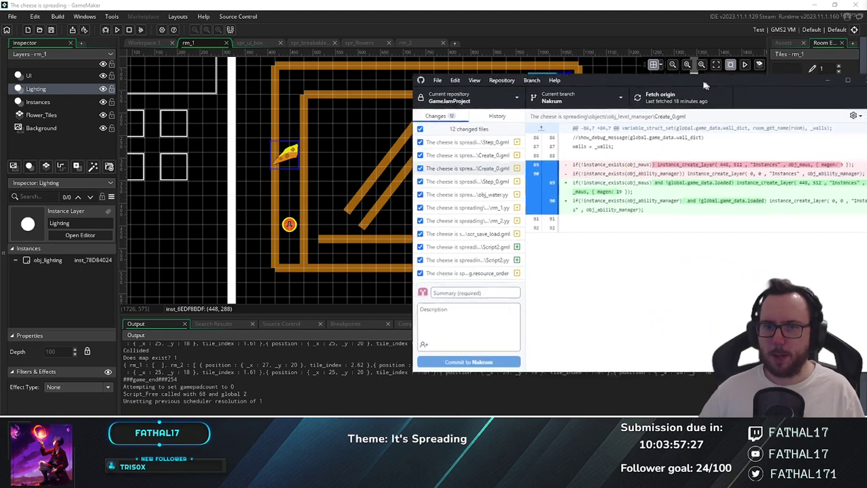
click(441, 287)
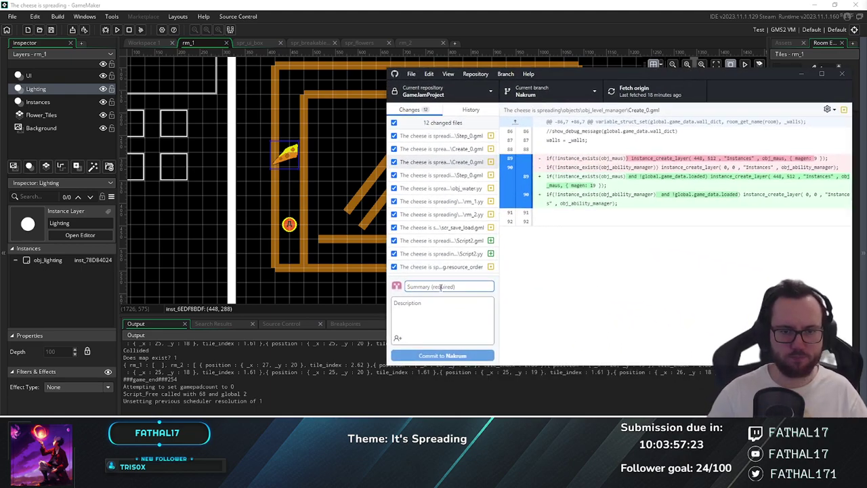
text(ction +)
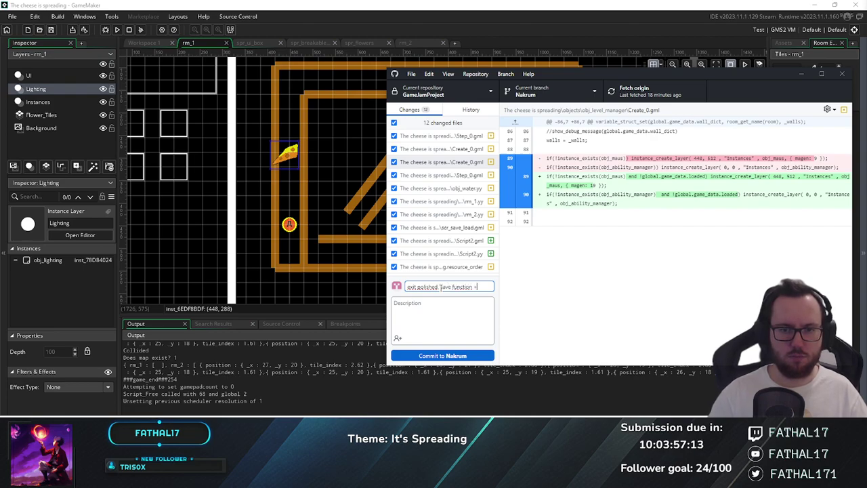
text(function)
text( koml)
key(BackSpace)
text(plete)
key(BackSpace)
key(BackSpace)
key(BackSpace)
key(BackSpace)
key(BackSpace)
key(BackSpace)
key(BackSpace)
key(BackSpace)
text((ompleted)
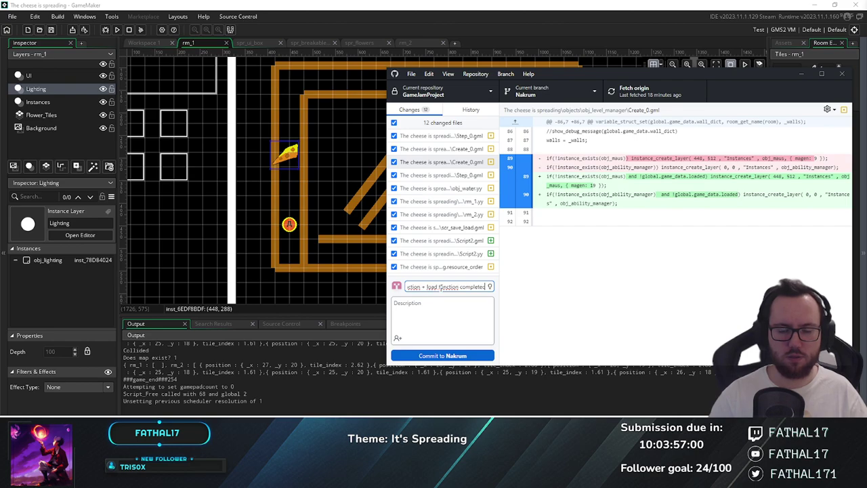
Commit the changed files to the current branch, push the commit to origin, and minimise GitHub Desktop
click(449, 356)
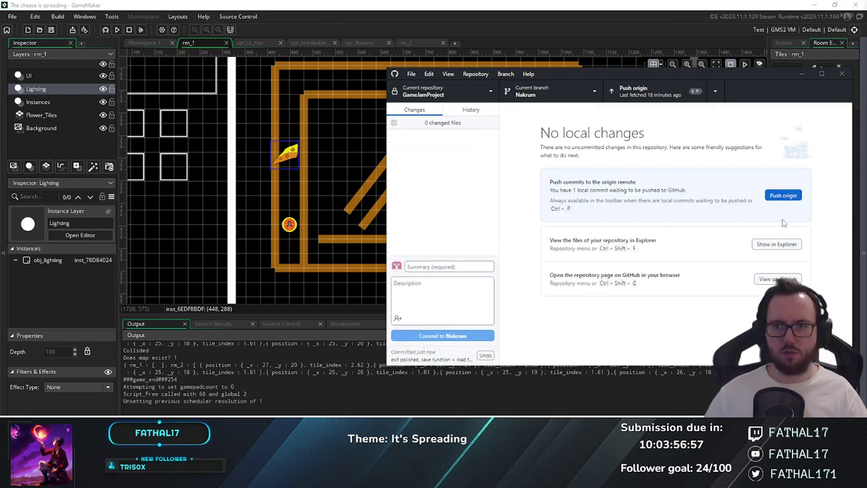
click(785, 196)
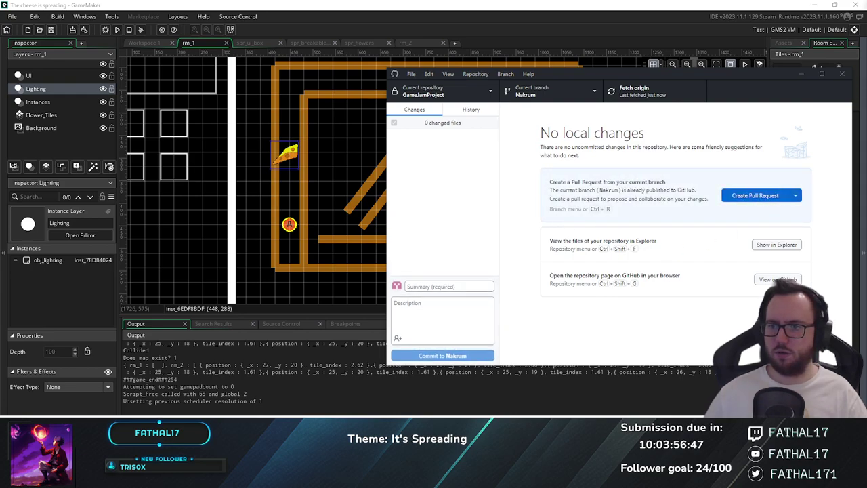
click(801, 72)
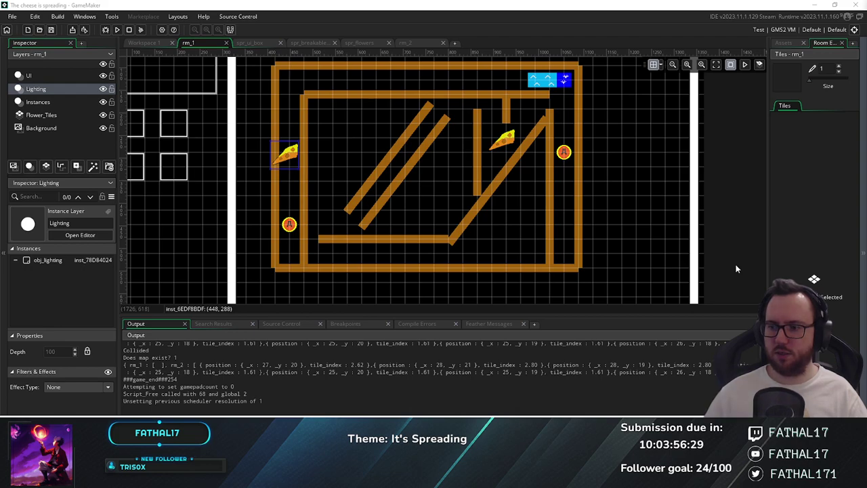
Switch to Visual Studio Code and close the save.json file
click(347, 179)
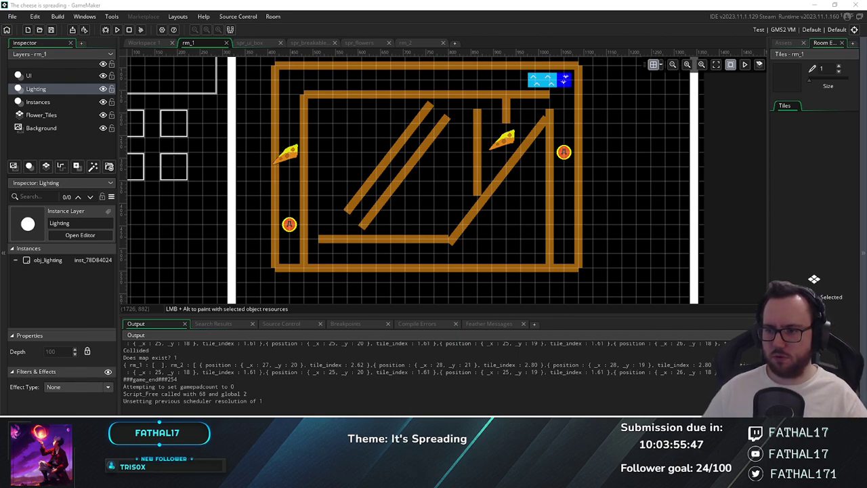
key(alt+Tab)
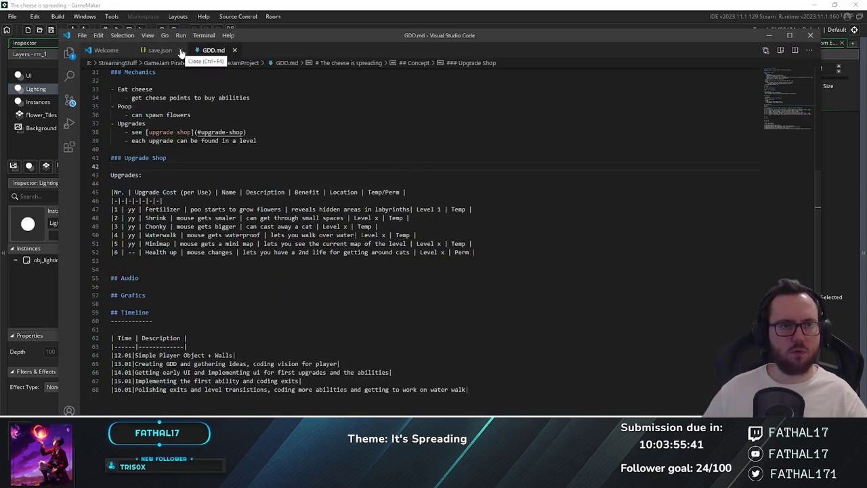
click(180, 53)
click(450, 251)
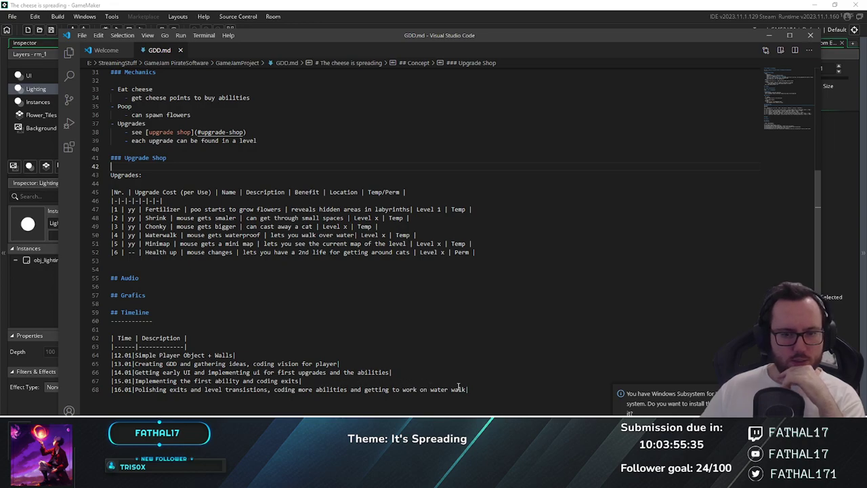
Extend the 16.01 entry of the GDD timeline, after "water walk", with ", adding save and load function"
drag(469, 390, 111, 355)
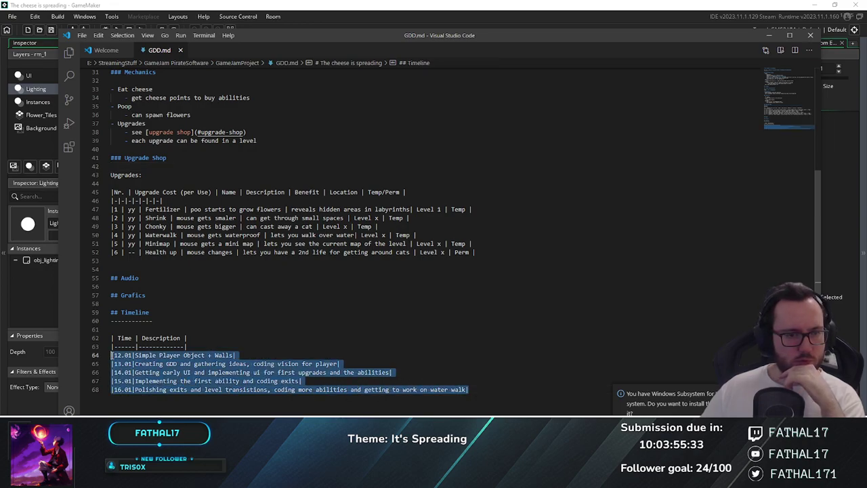
click(299, 347)
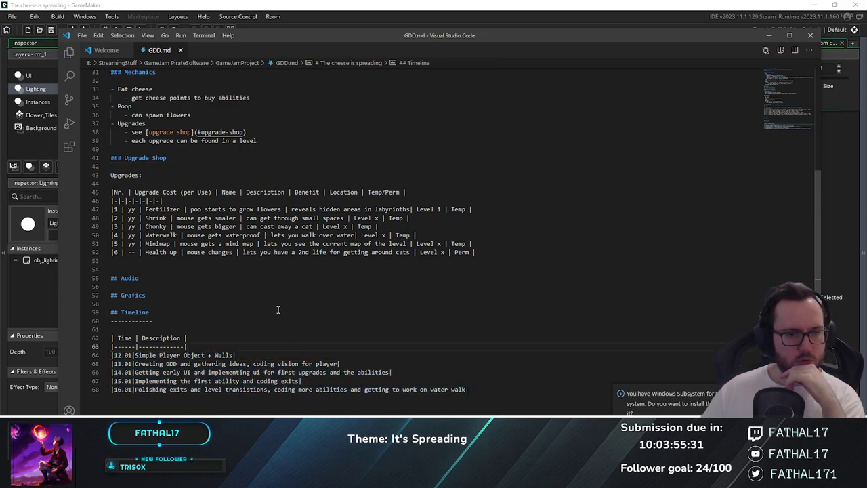
scroll(278, 310, up, 7)
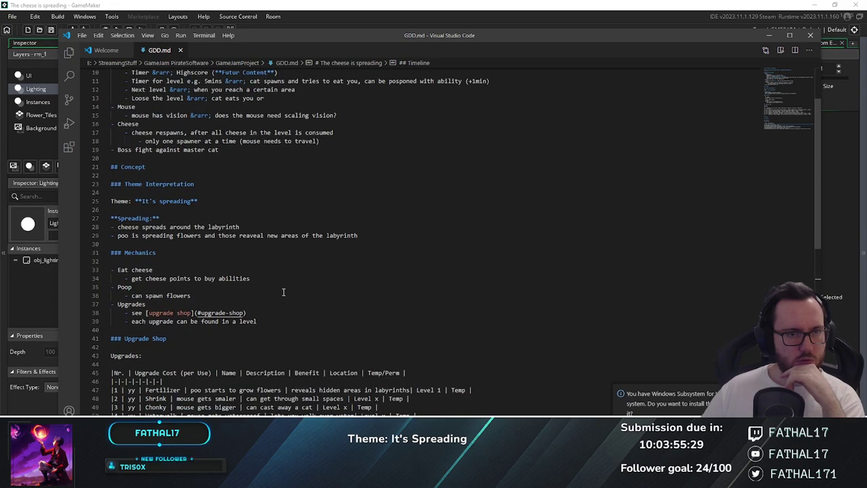
scroll(283, 292, down, 8)
drag(275, 367, 469, 367)
click(350, 368)
click(508, 394)
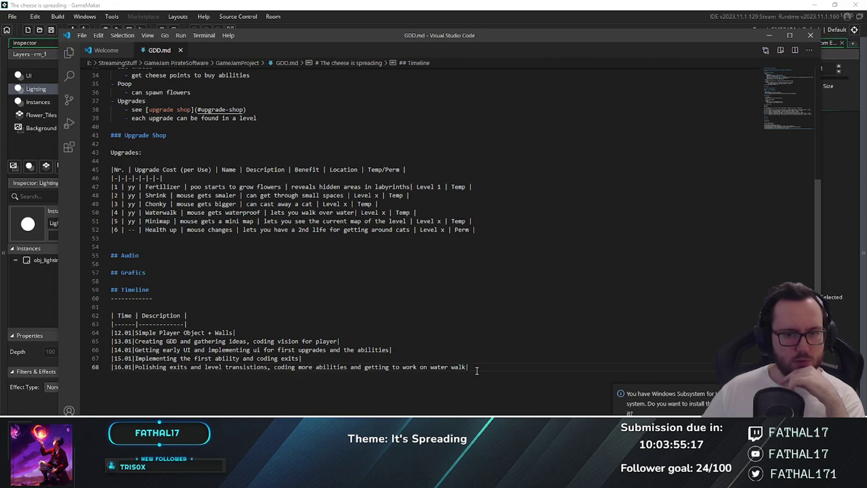
text(, adde)
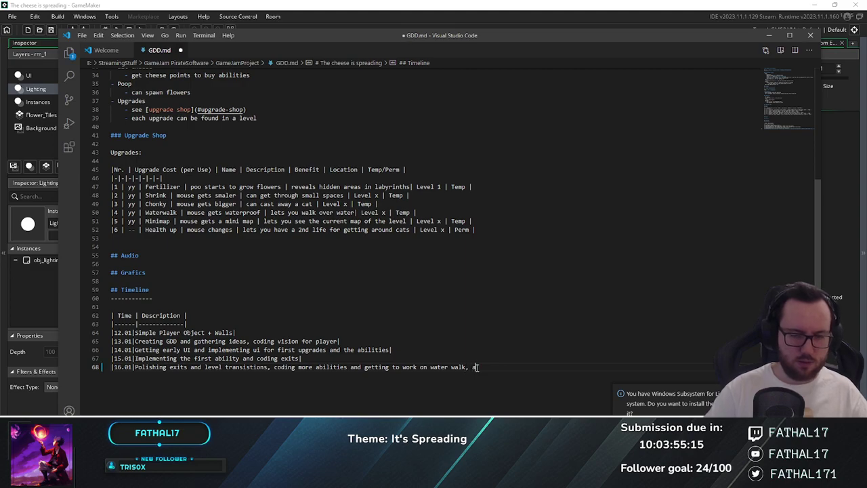
key(BackSpace)
key(BackSpace)
text(ing )
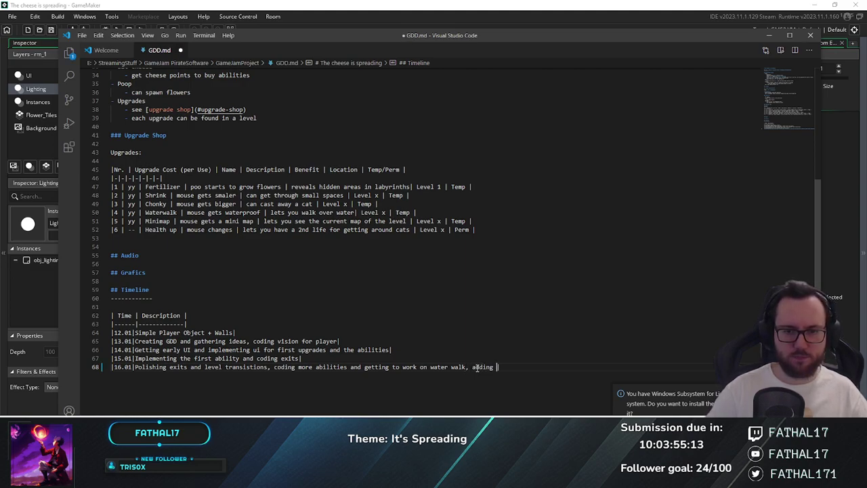
text(save and load function)
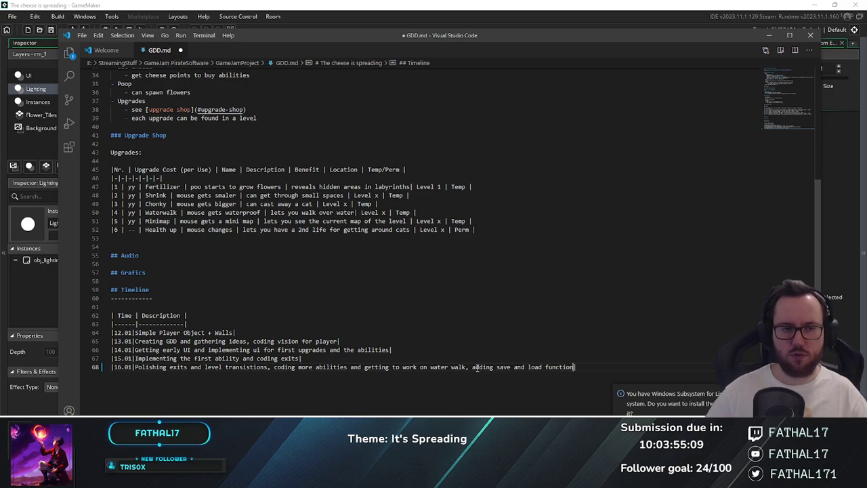
Under Eat cheese in the Mechanics section, replace "buy" with "activate" in the line about cheese points and abilities
scroll(332, 217, up, 8)
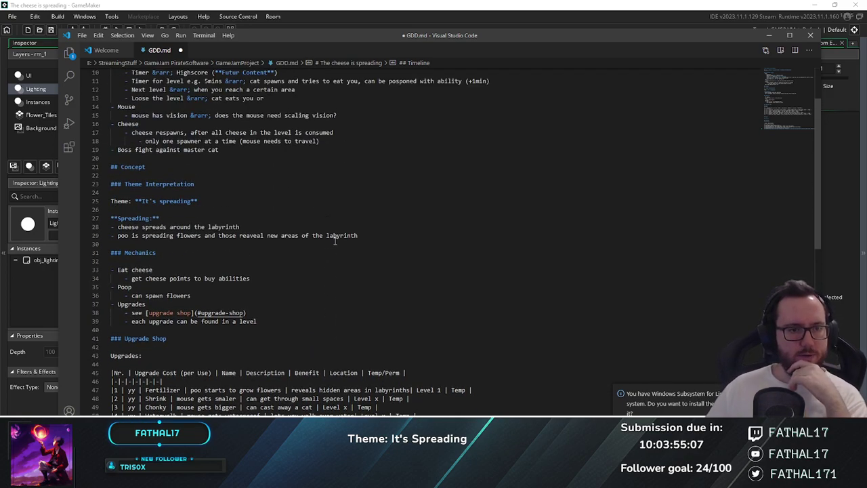
scroll(335, 240, up, 3)
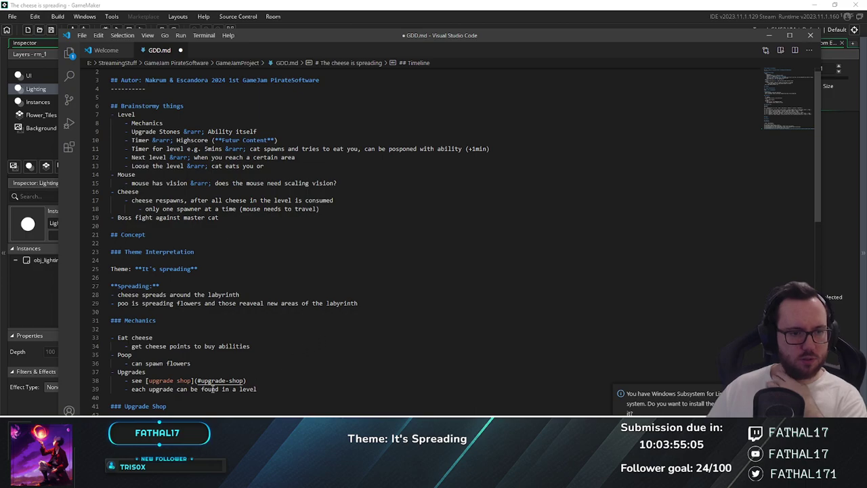
drag(147, 372, 101, 378)
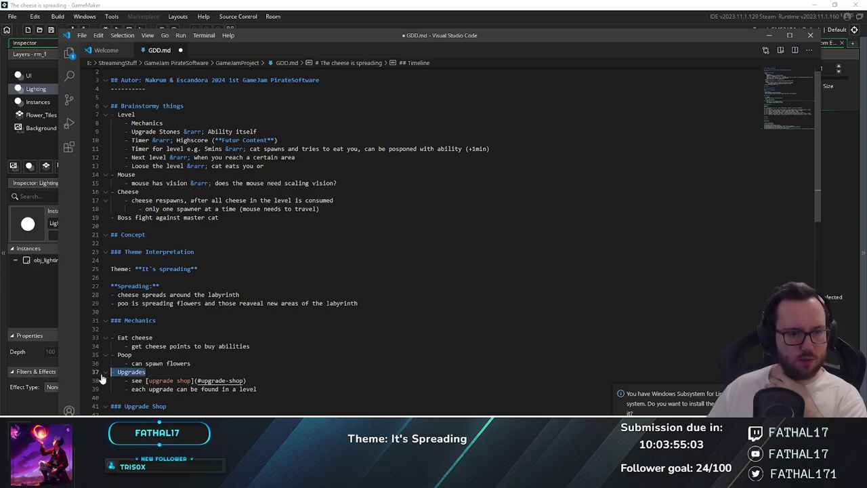
scroll(102, 378, down, 3)
drag(266, 321, 132, 321)
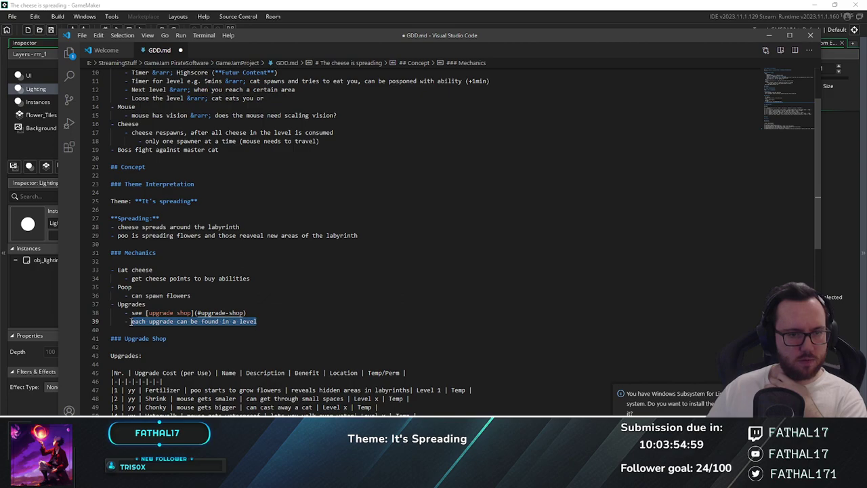
drag(259, 322, 127, 323)
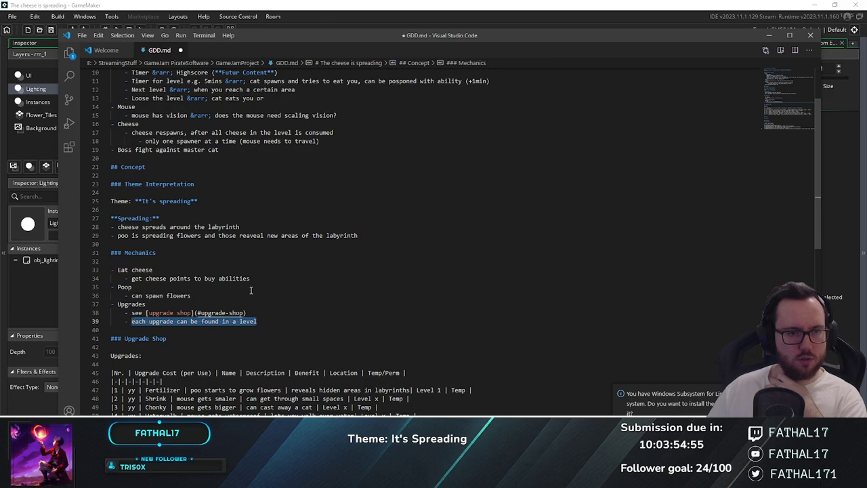
drag(131, 278, 218, 278)
click(275, 278)
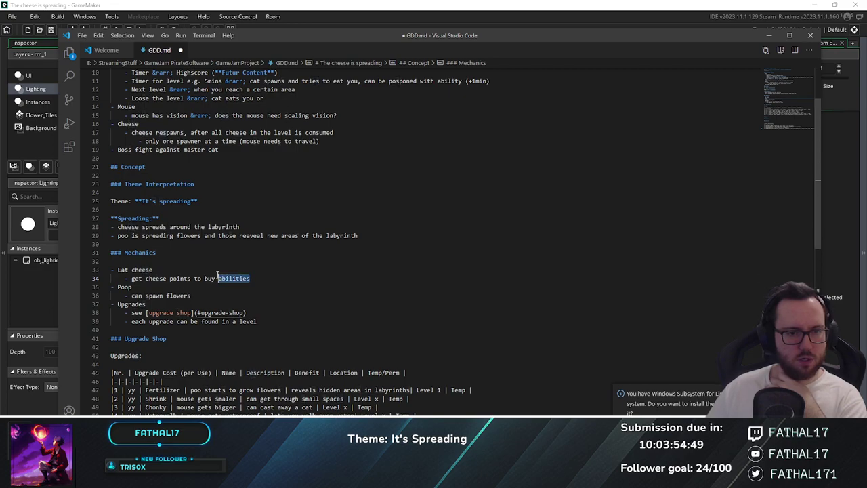
click(212, 278)
double_click(210, 278)
text(activate)
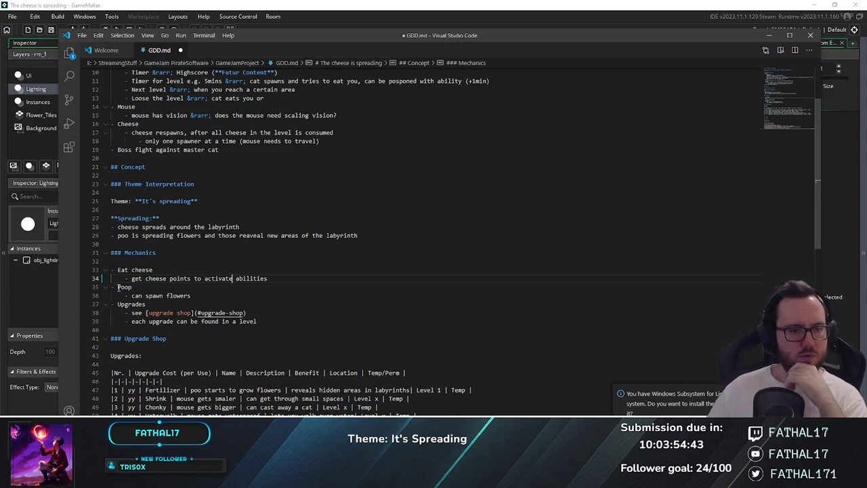
Extend the Poop mechanic's "can spawn flowers" line with "and flower can destory walls"
drag(200, 296, 129, 298)
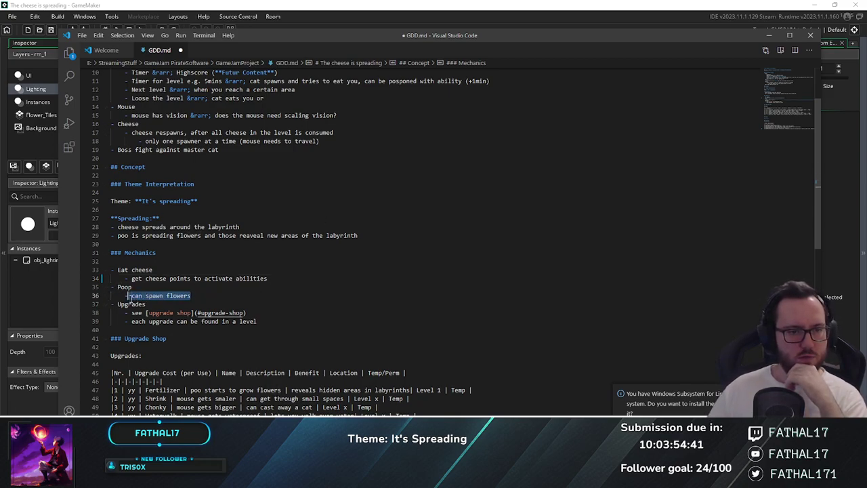
click(167, 296)
scroll(232, 237, up, 3)
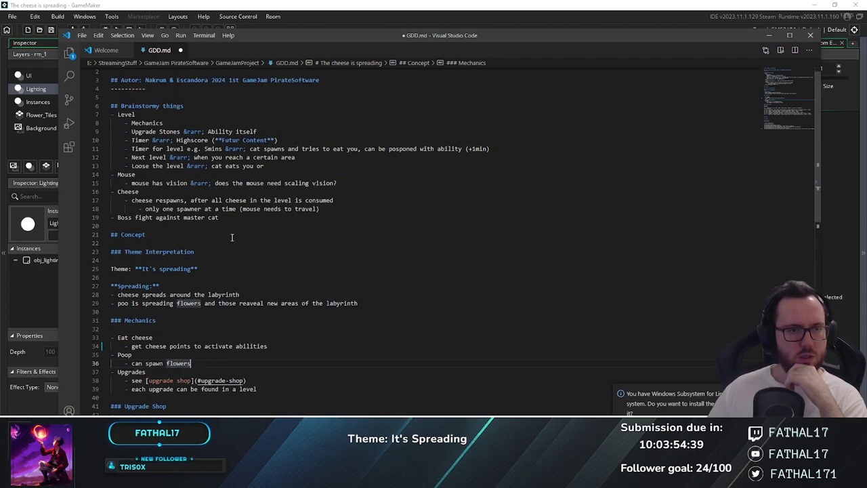
scroll(207, 278, down, 3)
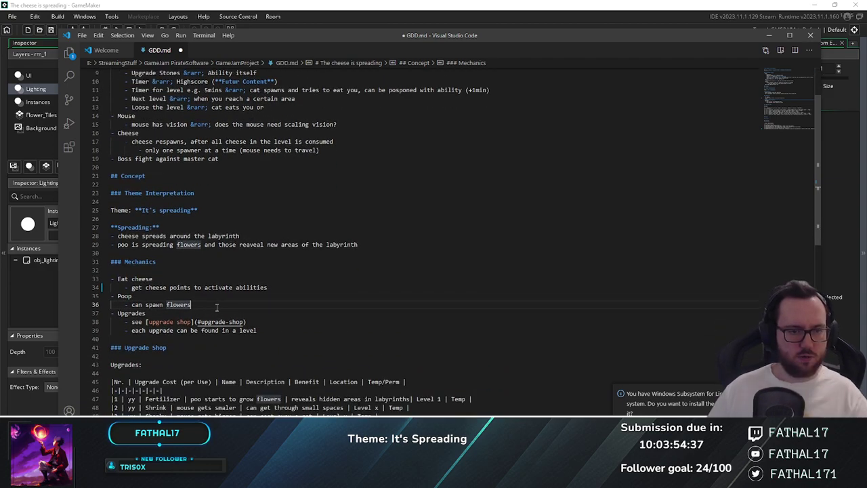
text(a)
text(nd fiower can )
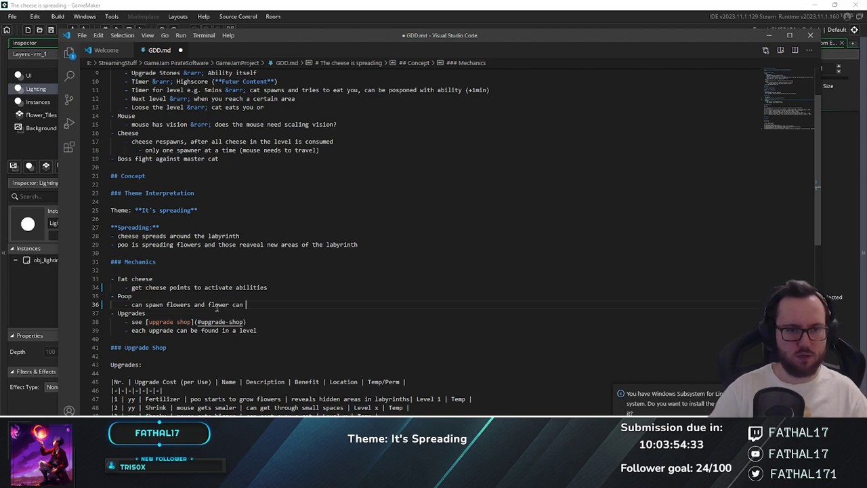
text(destory )
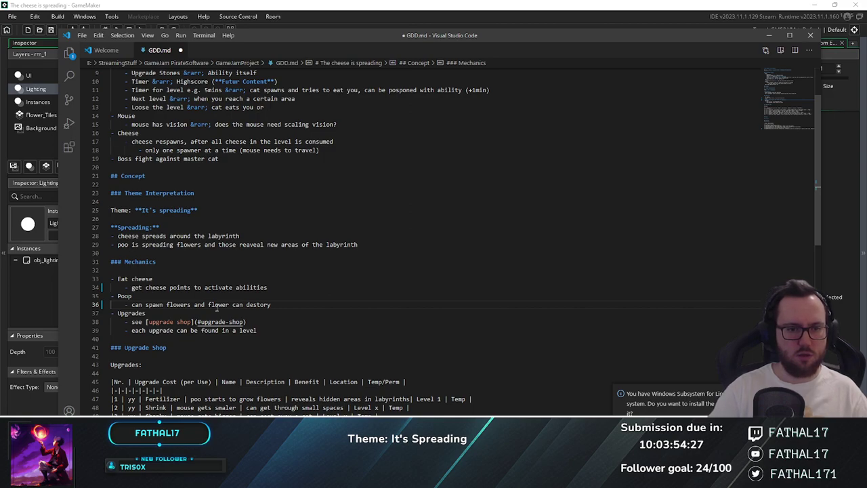
text(walls)
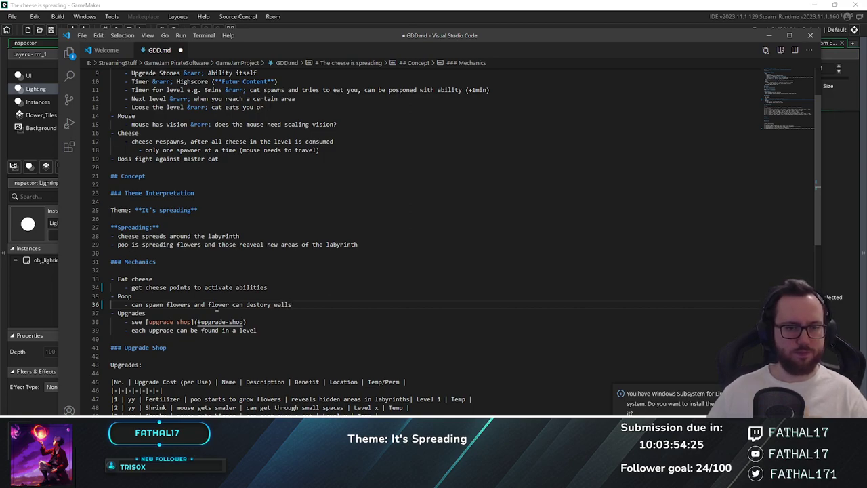
Copy the "(**Futur Content**)" tag from the highscore timer line to the end of the level timer line in Brainstormy things
scroll(300, 276, up, 3)
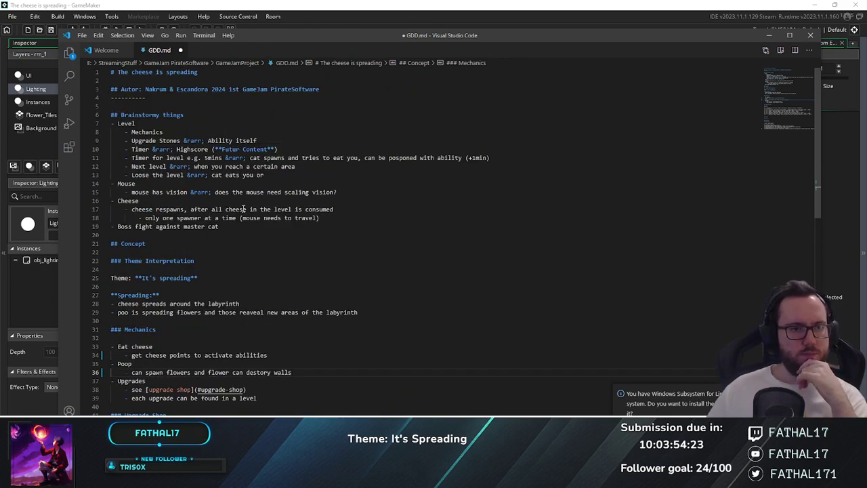
drag(135, 140, 261, 140)
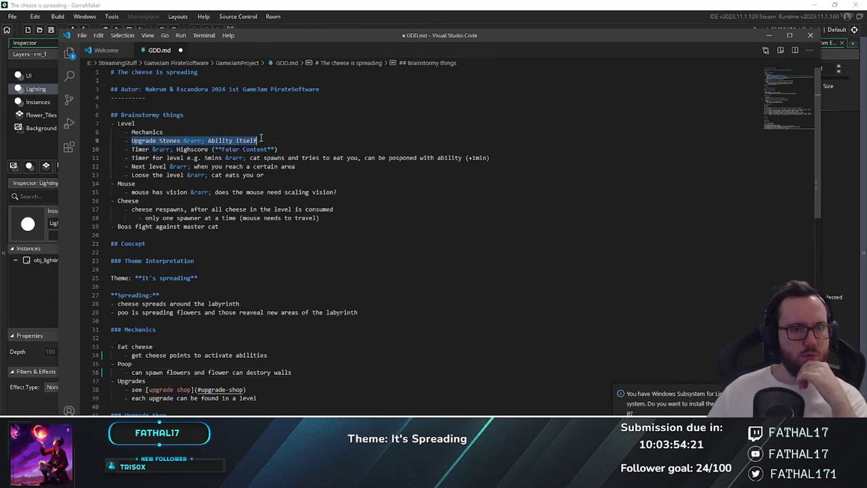
click(268, 140)
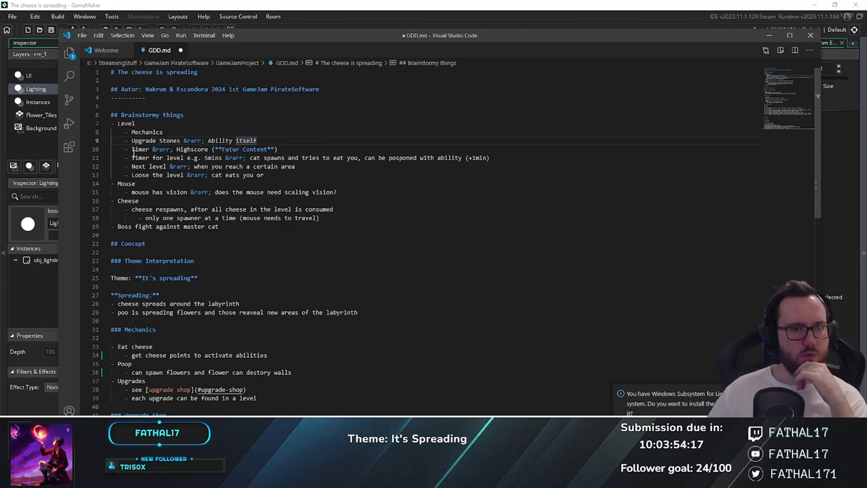
drag(132, 149, 212, 149)
key(ctrl+c)
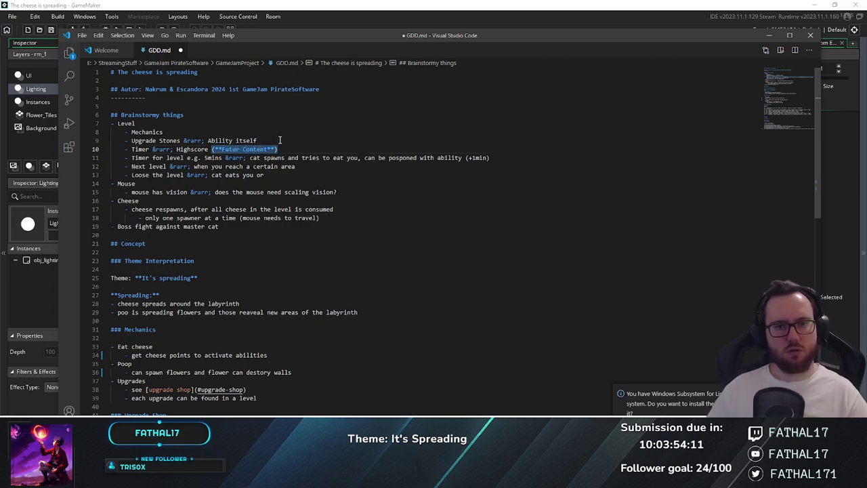
click(513, 158)
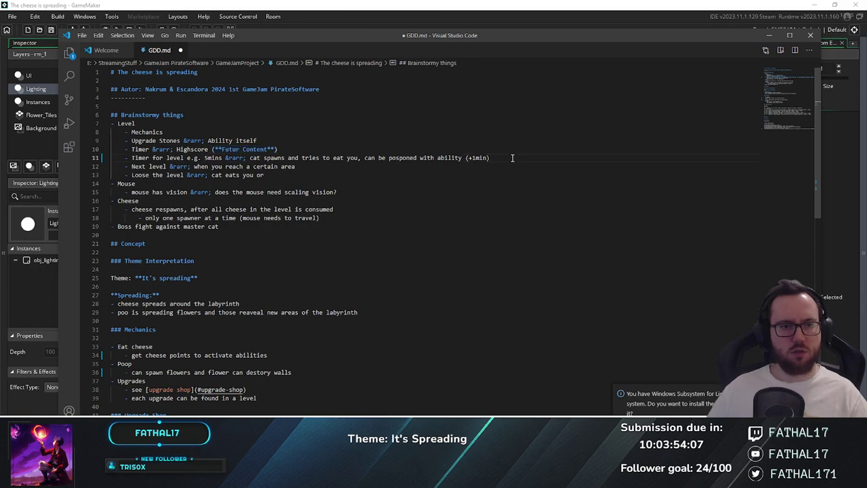
key(ctrl+v)
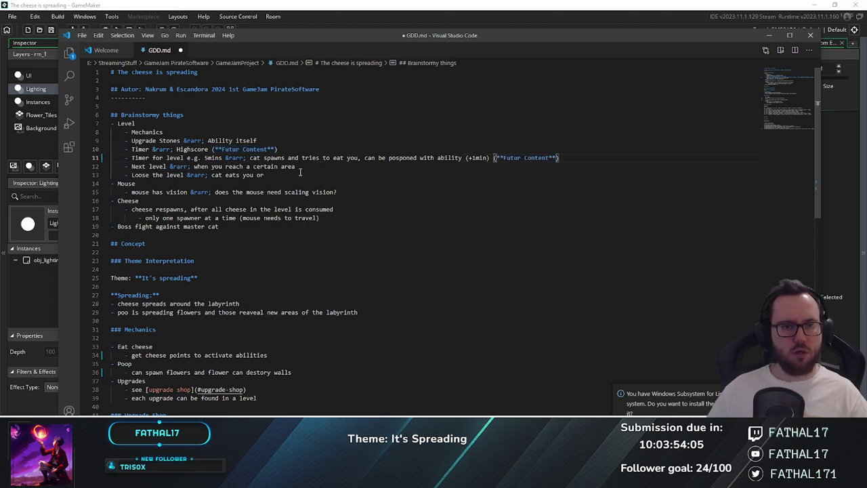
Remove the trailing "or" from the "Loose the level" line so it ends with "cat eats you"
drag(296, 166, 132, 166)
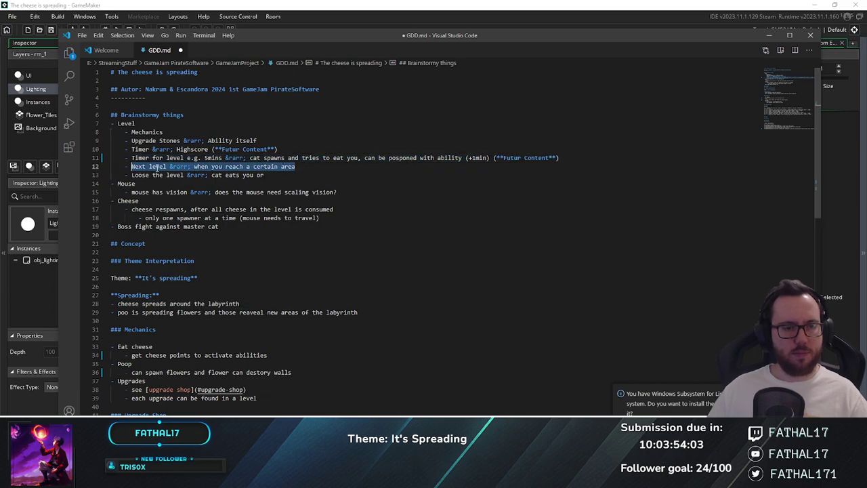
key(End)
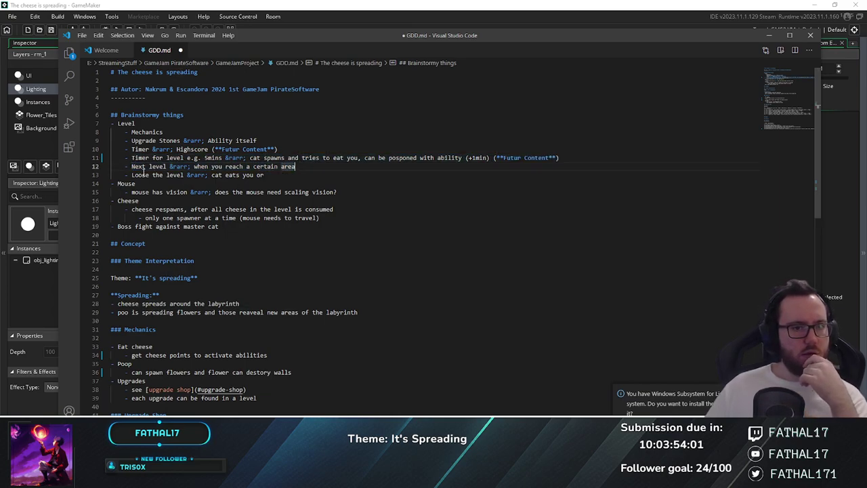
drag(295, 166, 131, 169)
drag(264, 175, 211, 174)
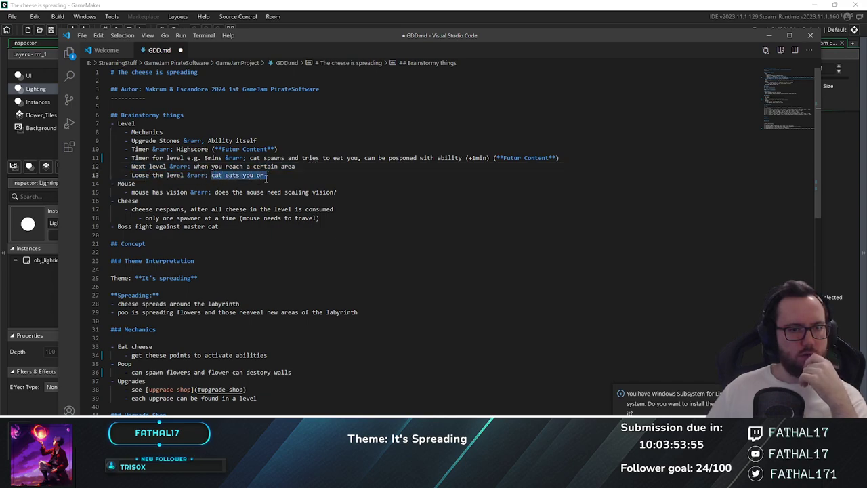
click(267, 176)
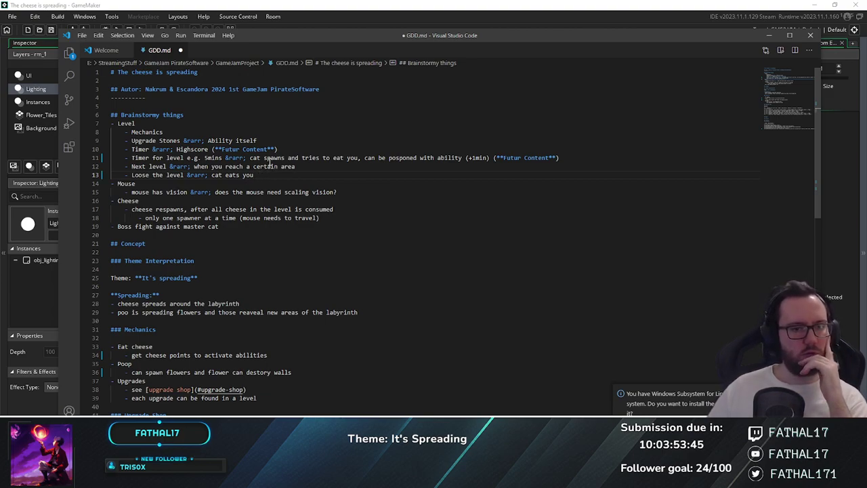
drag(131, 192, 379, 191)
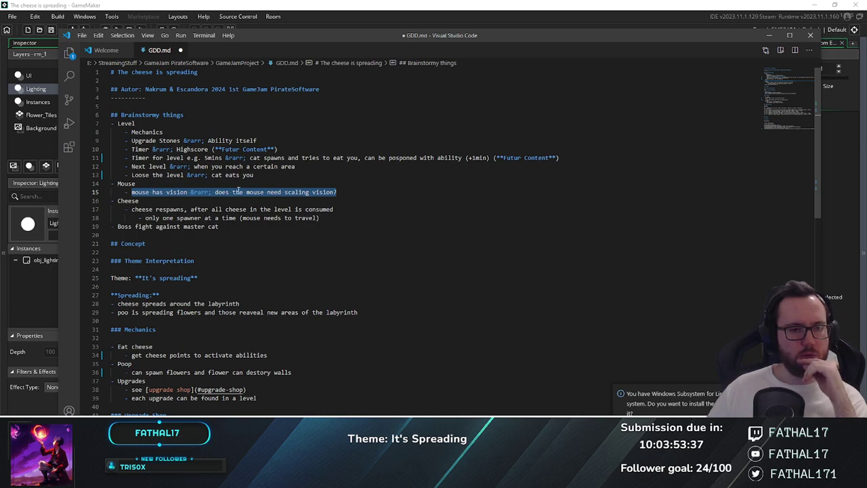
click(350, 193)
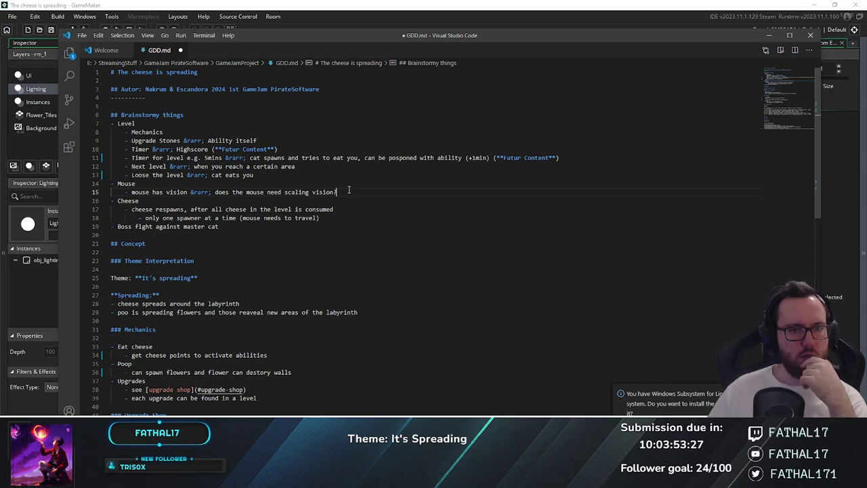
Mark the "Boss fight against master cat" line in Brainstormy things with "(**Futur Content**)" at its end
drag(337, 192, 215, 192)
click(215, 192)
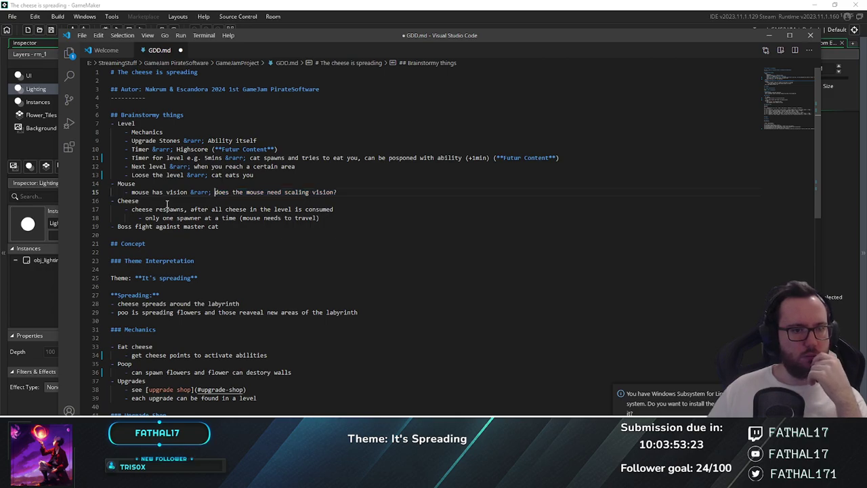
mouse_move(132, 210)
mouse_down()
mouse_move(244, 201)
mouse_move(343, 207)
mouse_move(290, 217)
mouse_move(146, 218)
mouse_up()
click(349, 210)
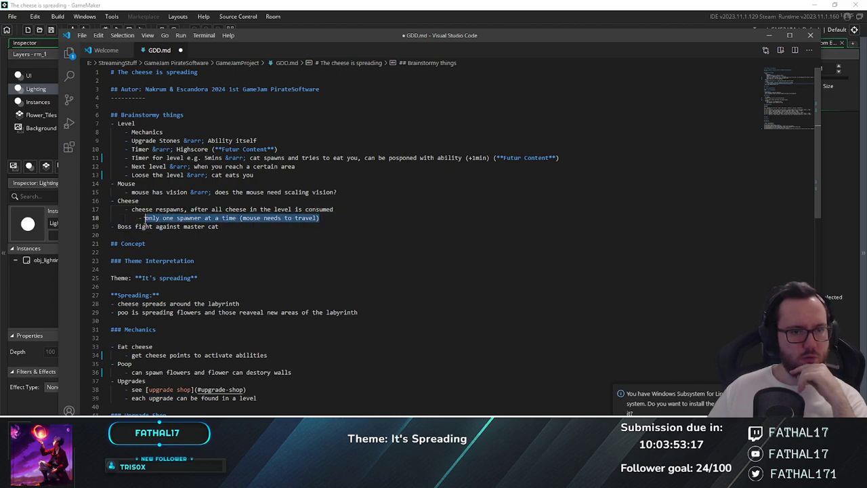
drag(320, 218, 116, 226)
click(209, 227)
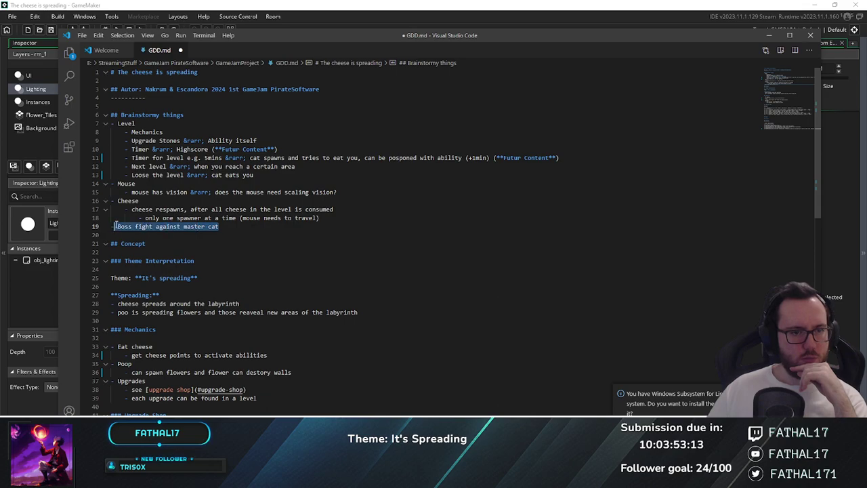
click(248, 227)
text((**Futur Content**))
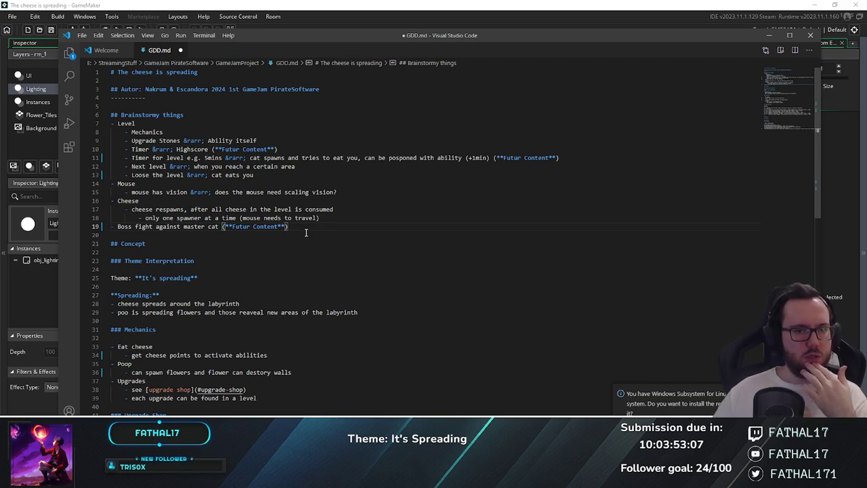
Add an "NPCs" bullet below the boss fight line with the sub-point "NPCs tell the story about the mouse and why its trapped here"
key(Return)
text(- )
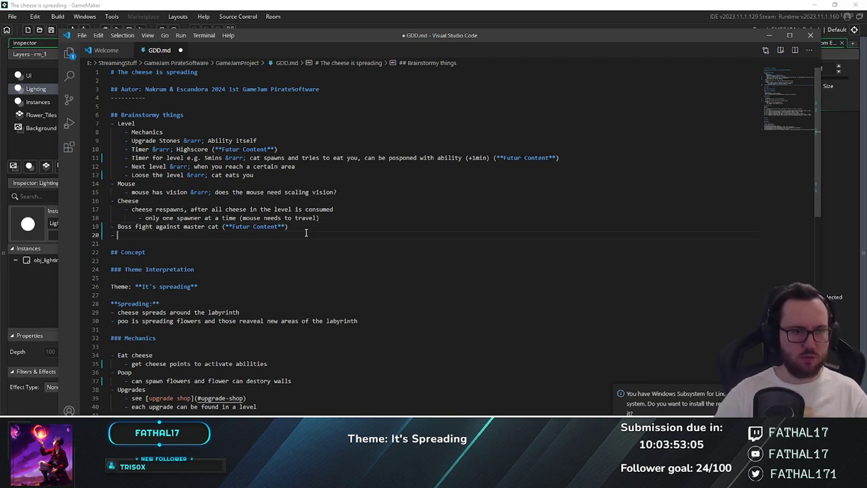
text(NOC)
text(s)
key(Return)
key(Tab)
text(- NP)
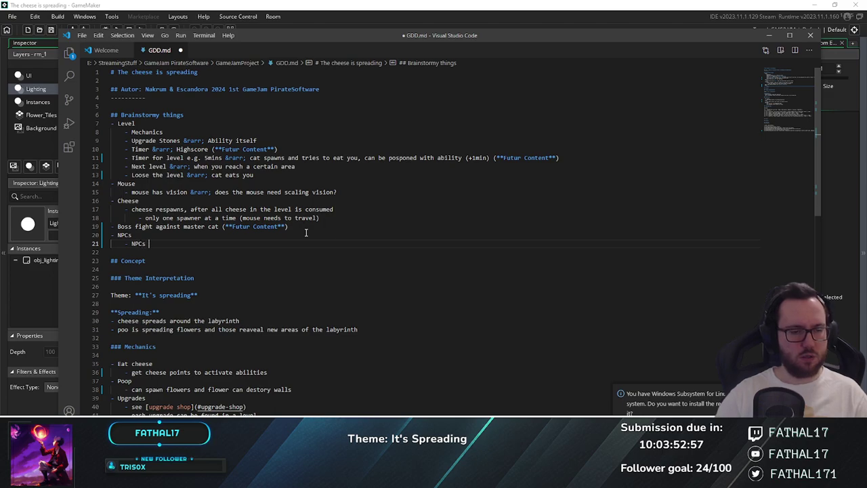
text(Cs t)
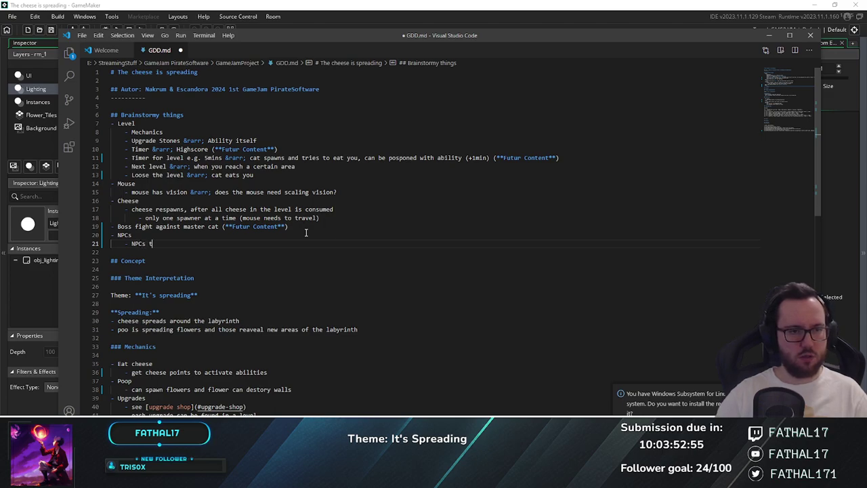
text(ell the story about)
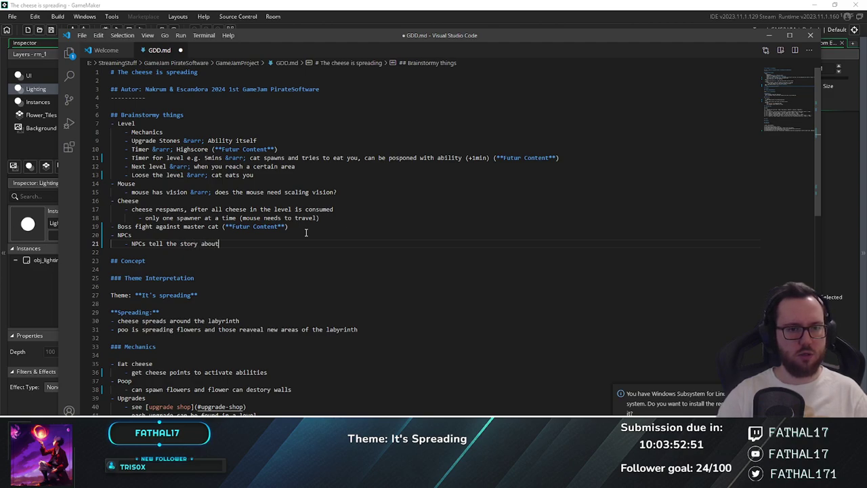
text( the mouse and why its trapped here)
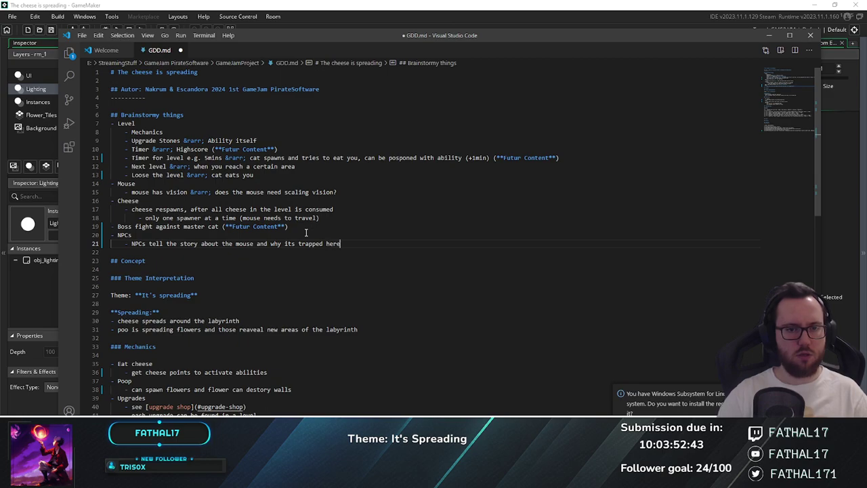
Extend the NPCs sub-point with "and why the cheese is spreading"
text( and whe the)
key(BackSpace)
key(BackSpace)
key(BackSpace)
key(BackSpace)
key(BackSpace)
text(y t)
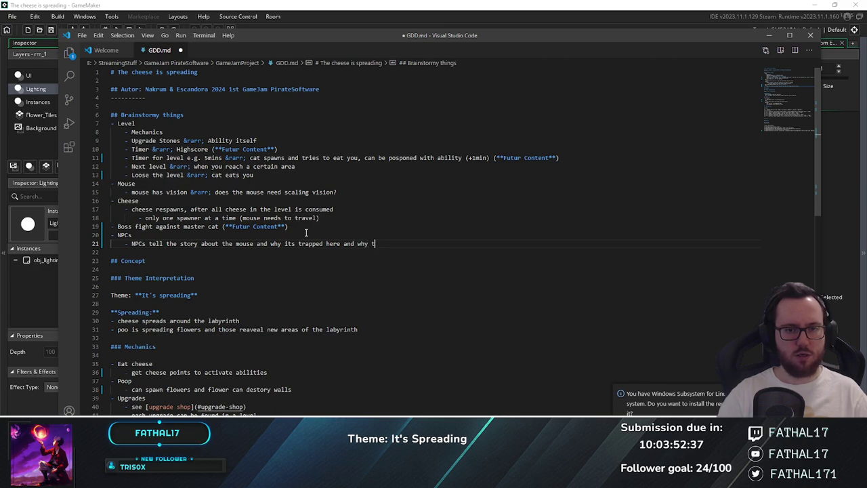
text(he chees)
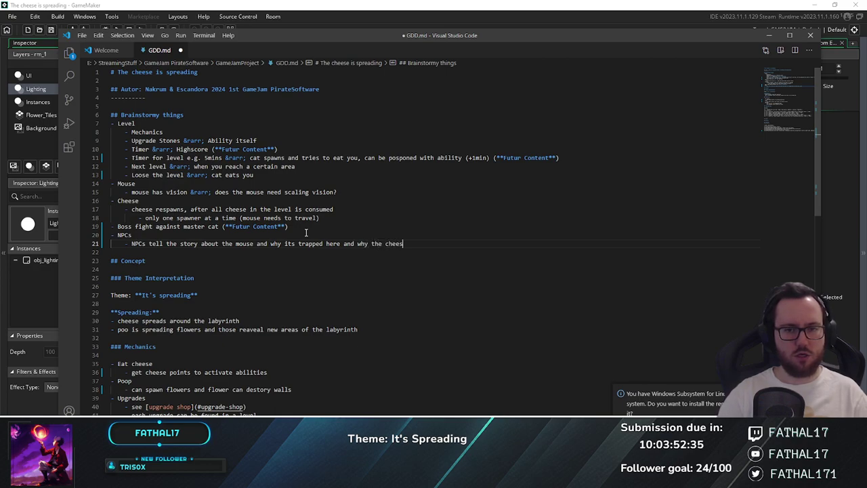
key(BackSpace)
key(BackSpace)
key(BackSpace)
key(BackSpace)
key(BackSpace)
text(he)
text(ese is )
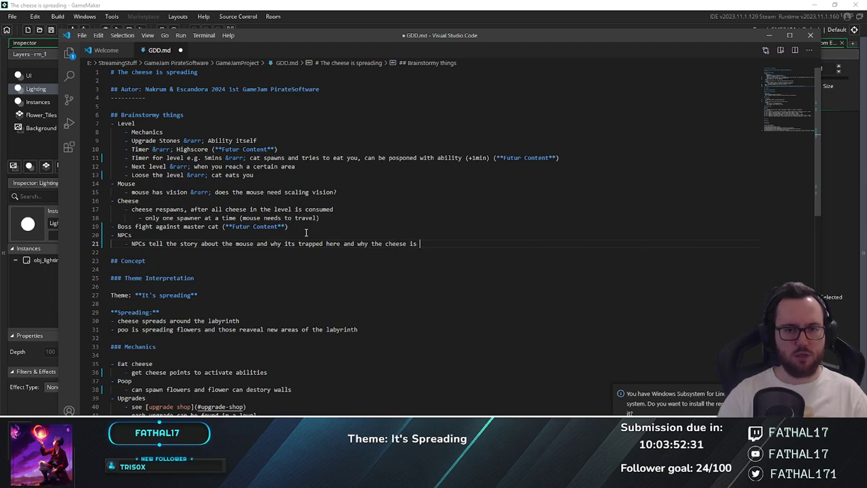
text(spreading)
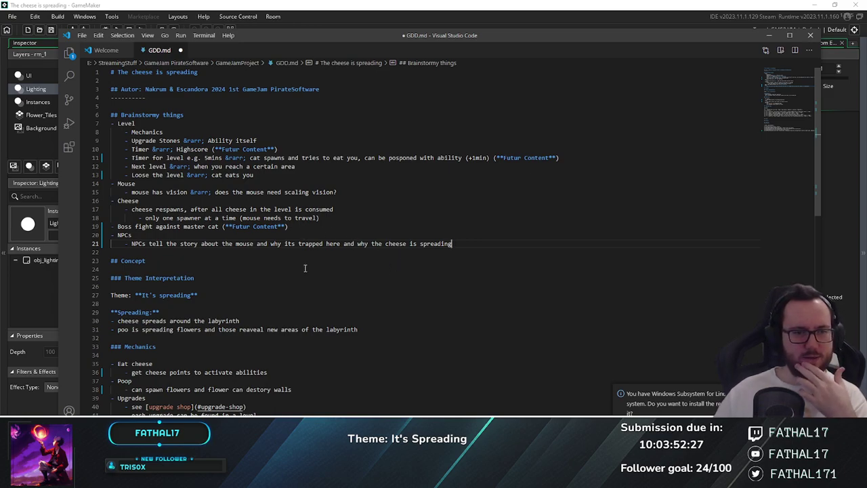
Reword the cheese line under Spreading to "cheese is spawning around the labyrinth"
scroll(280, 241, down, 4)
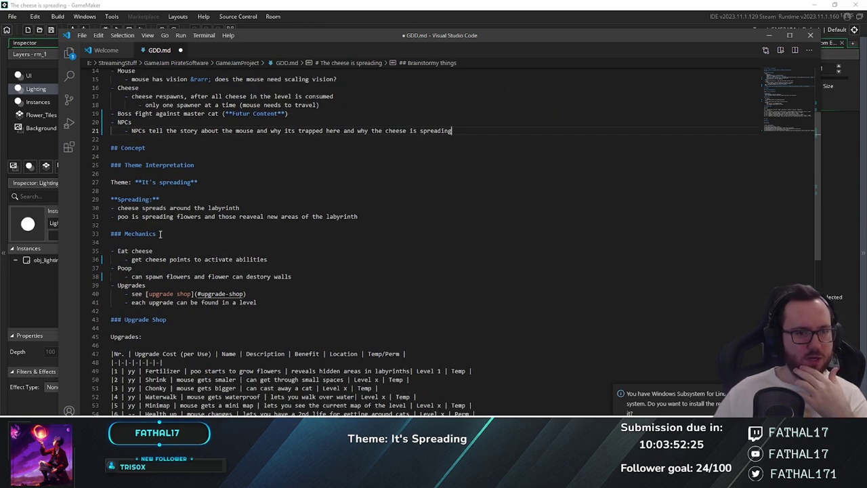
mouse_move(116, 210)
mouse_down()
mouse_move(242, 208)
mouse_move(119, 216)
mouse_up()
click(250, 210)
click(159, 210)
drag(240, 209, 117, 210)
click(267, 208)
drag(267, 207, 142, 208)
double_click(153, 209)
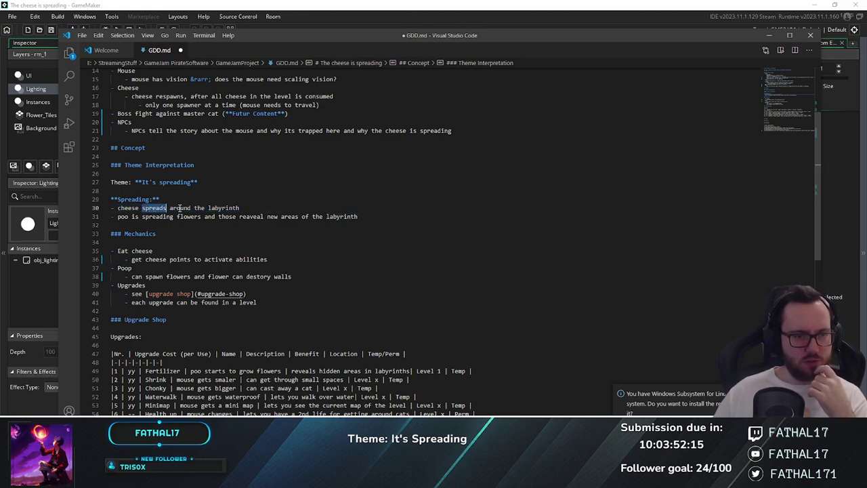
text(spawning)
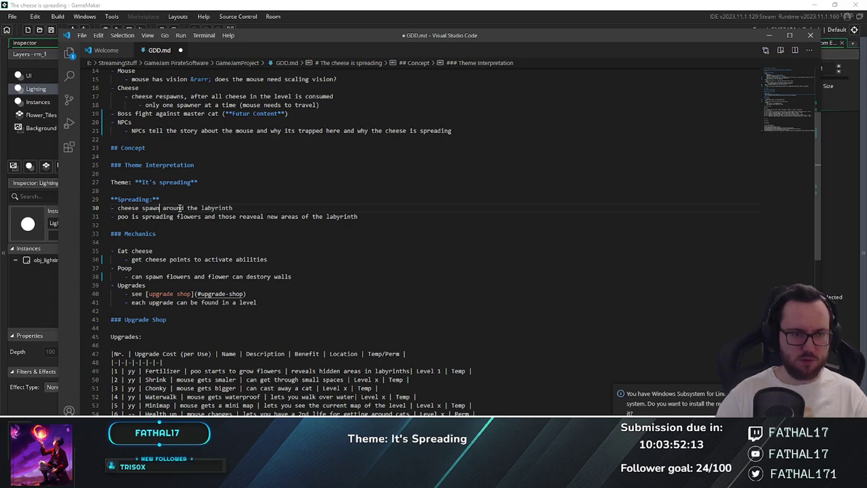
click(141, 208)
text(is)
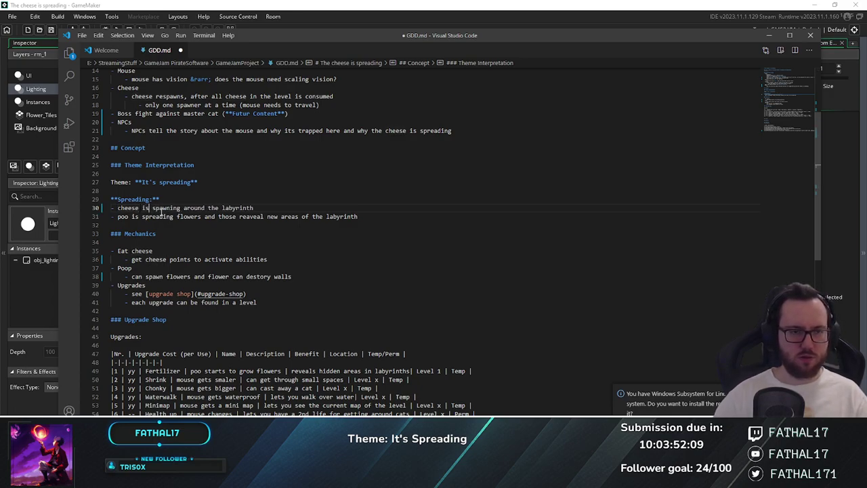
Review the Spreading lines in the theme interpretation, especially the one about poo, flowers and new labyrinth areas
drag(255, 209, 117, 208)
double_click(133, 199)
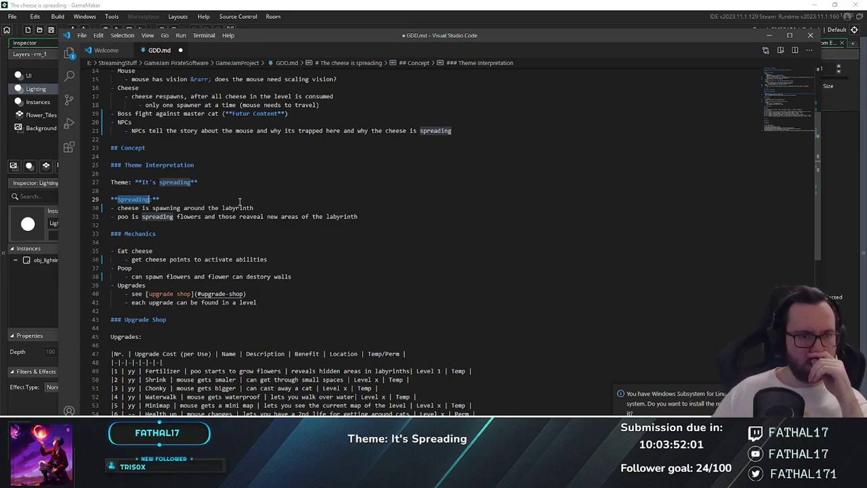
drag(118, 217, 363, 215)
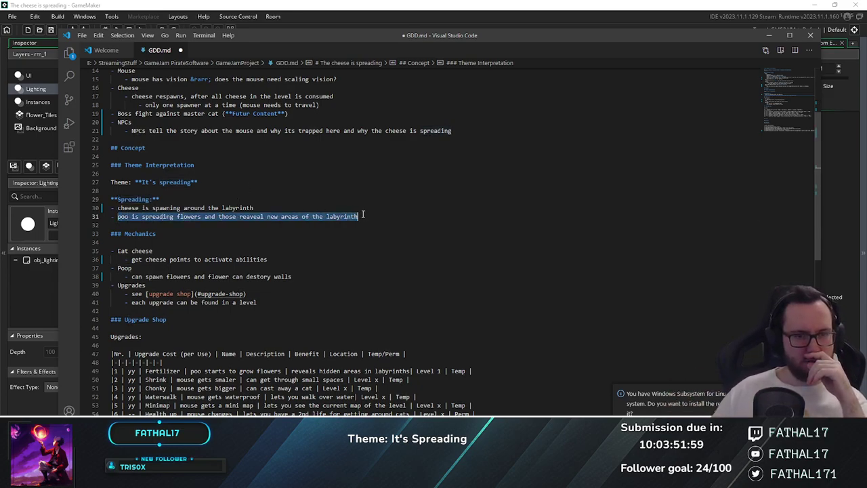
click(362, 216)
click(189, 217)
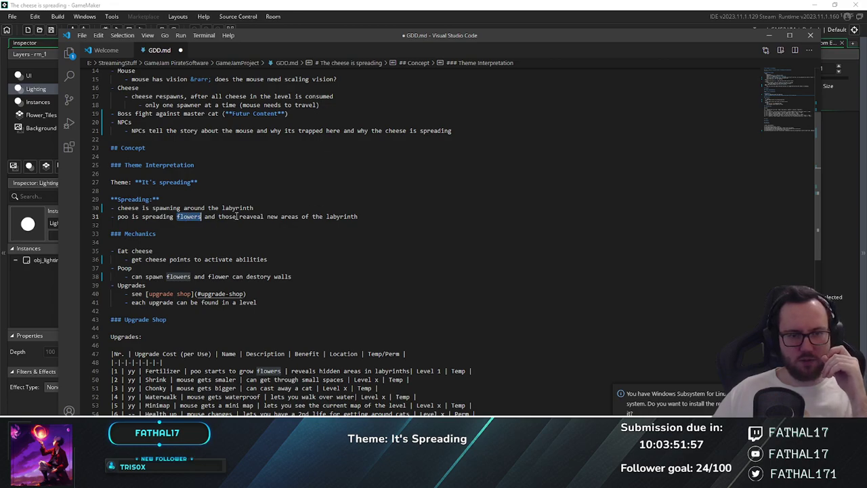
click(237, 217)
key(shift+Home)
key(End)
key(Down)
click(240, 217)
key(shift+End)
key(End)
shift+click(229, 216)
shift+click(239, 217)
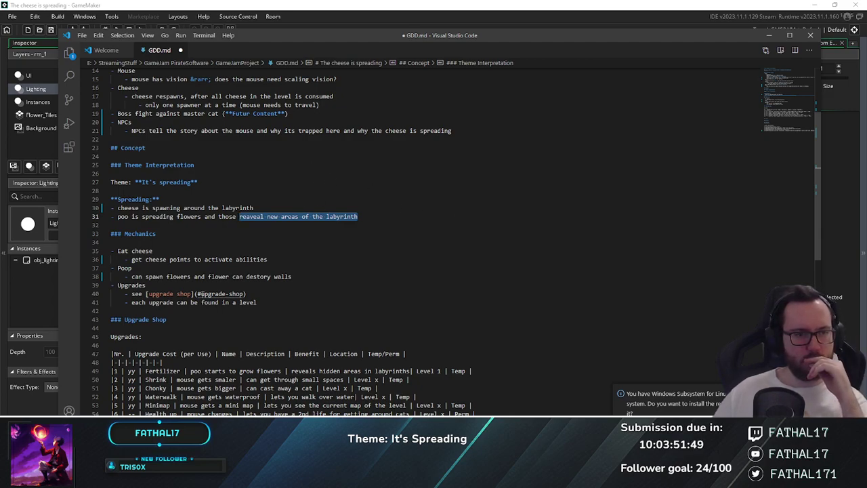
Rename the Mechanics heading under Concept to "Key Mechanics"
scroll(325, 218, down, 2)
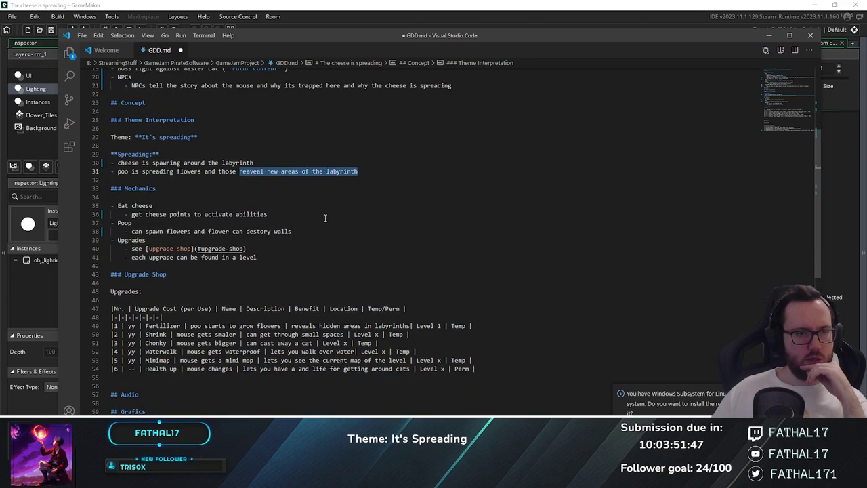
scroll(325, 219, up, 1)
drag(181, 211, 361, 278)
double_click(139, 210)
click(269, 284)
drag(267, 280, 118, 229)
click(144, 238)
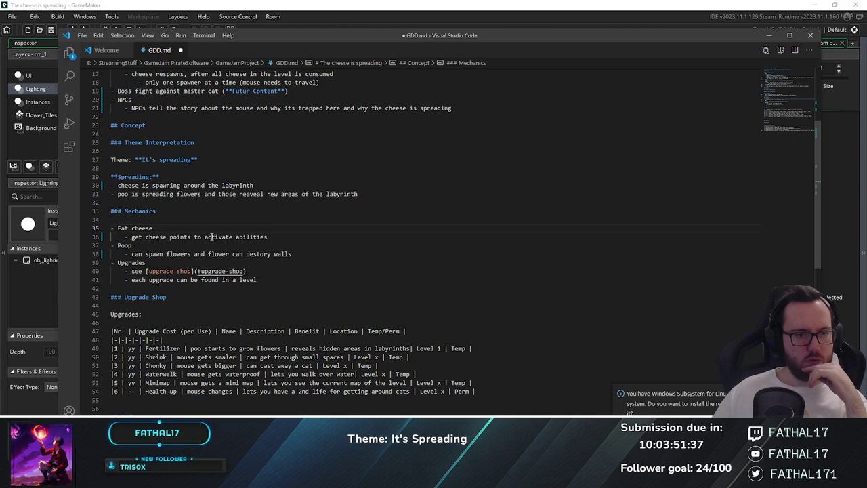
drag(204, 238, 284, 238)
double_click(122, 245)
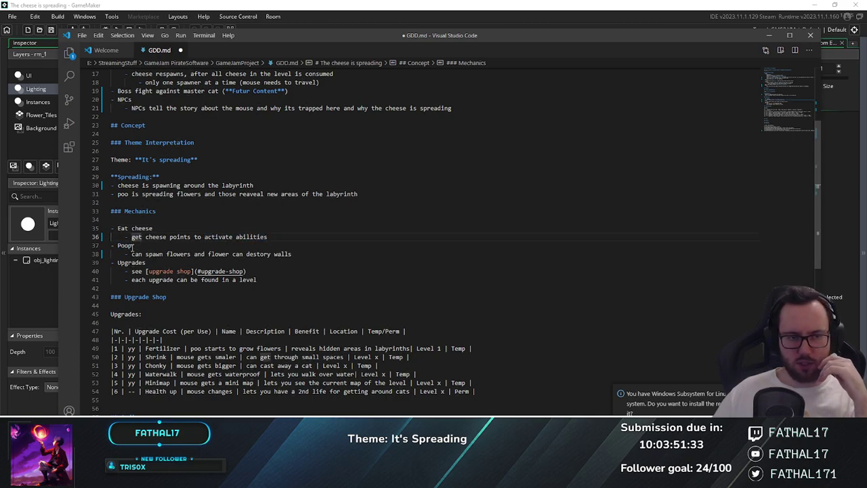
click(124, 211)
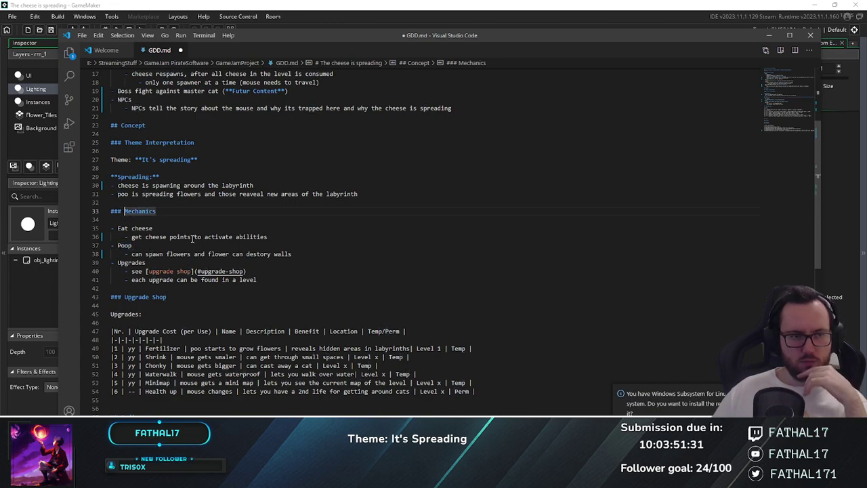
text(Key)
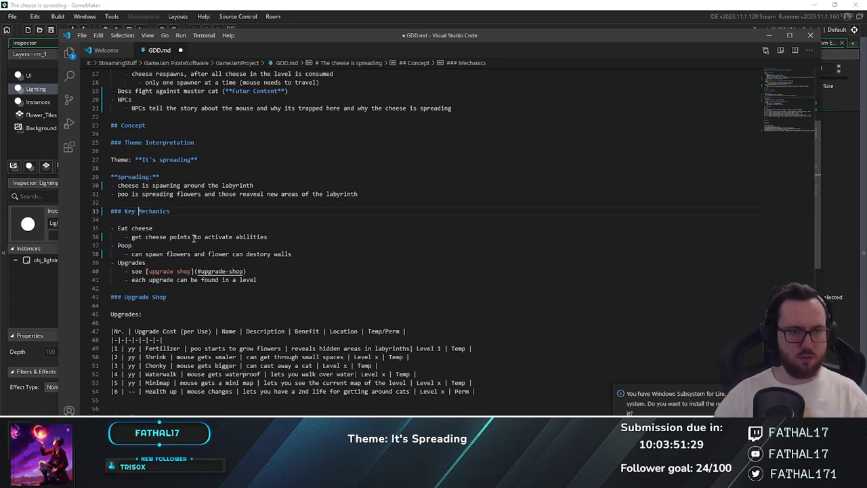
Review the Key Mechanics list, the NPCs notes, the upgrade table and the timeline of the GDD
click(112, 219)
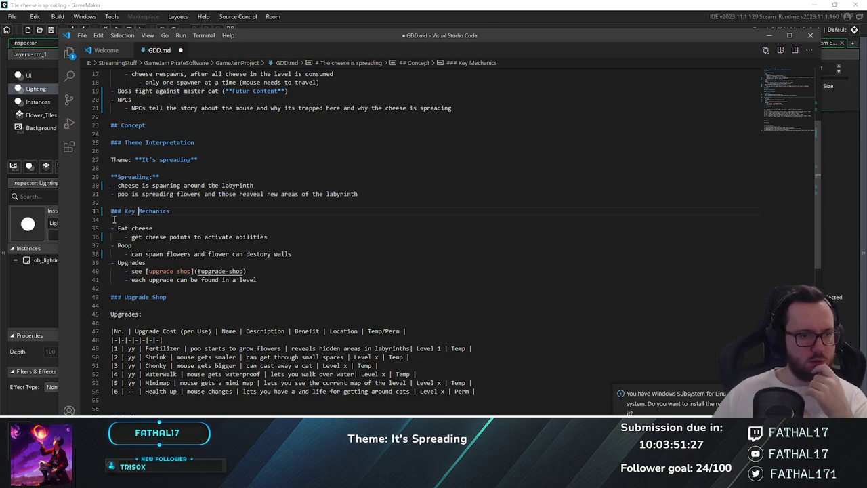
drag(145, 236, 119, 246)
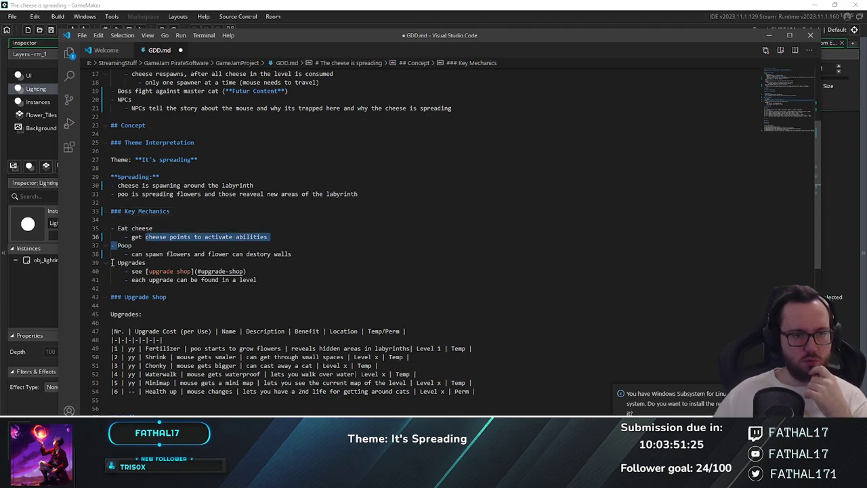
double_click(131, 262)
click(167, 262)
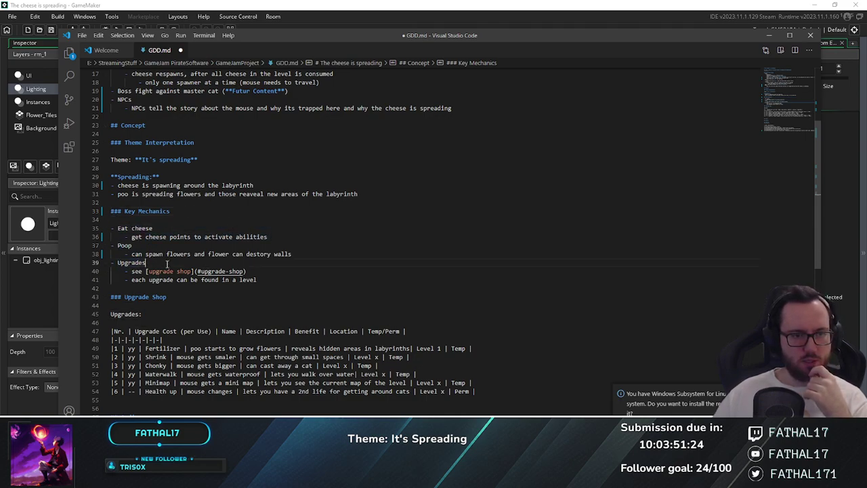
click(264, 280)
scroll(284, 223, up, 3)
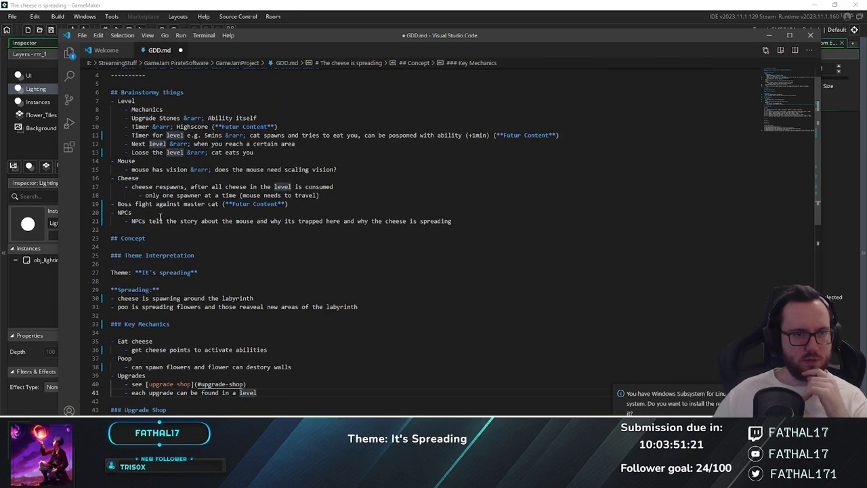
click(117, 212)
drag(118, 212, 452, 222)
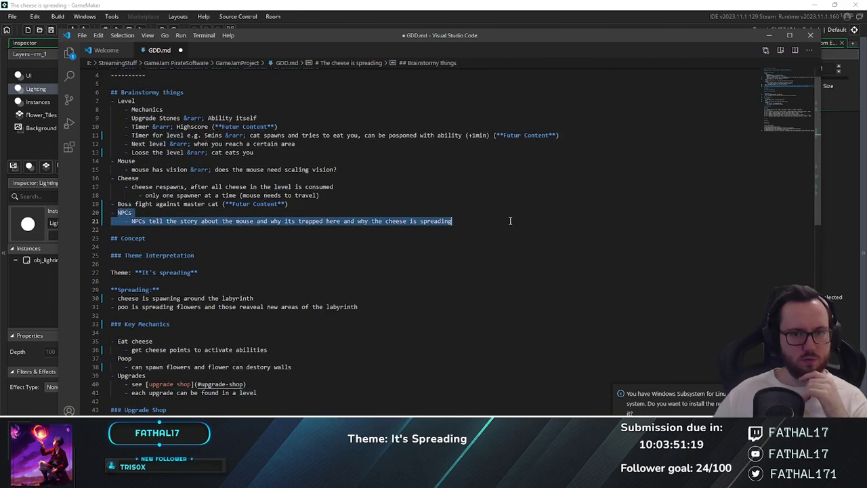
key(Up)
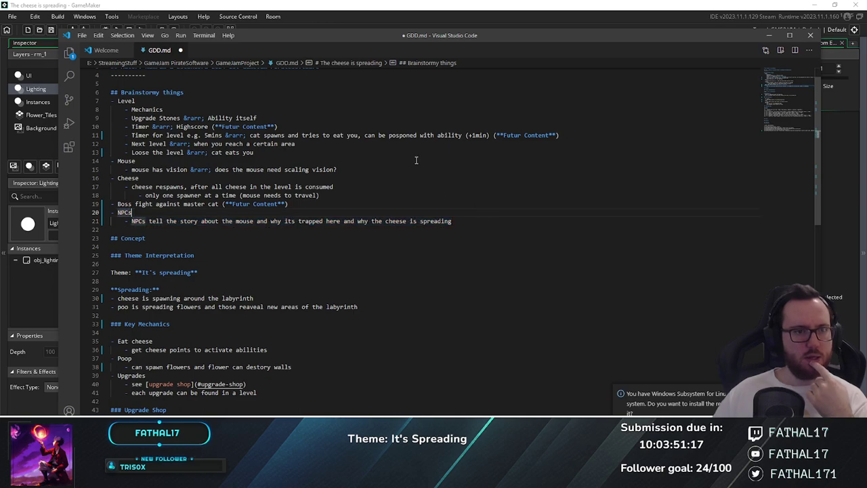
scroll(456, 145, down, 1)
scroll(436, 160, down, 4)
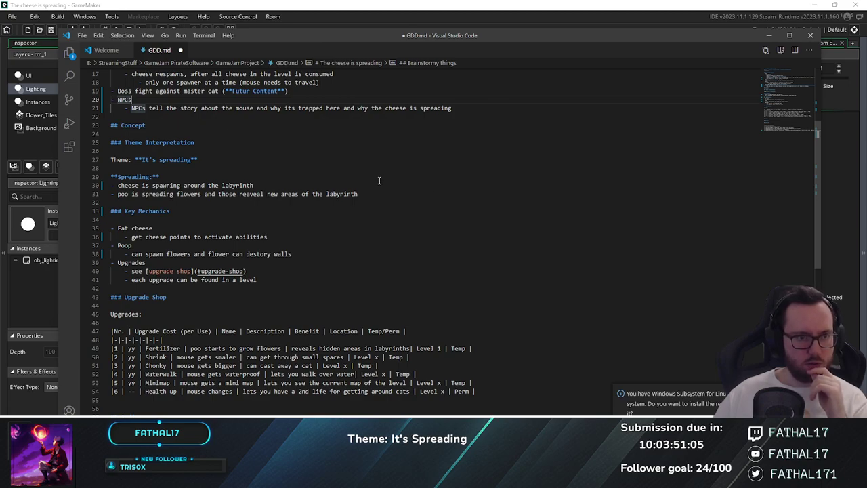
scroll(379, 180, down, 7)
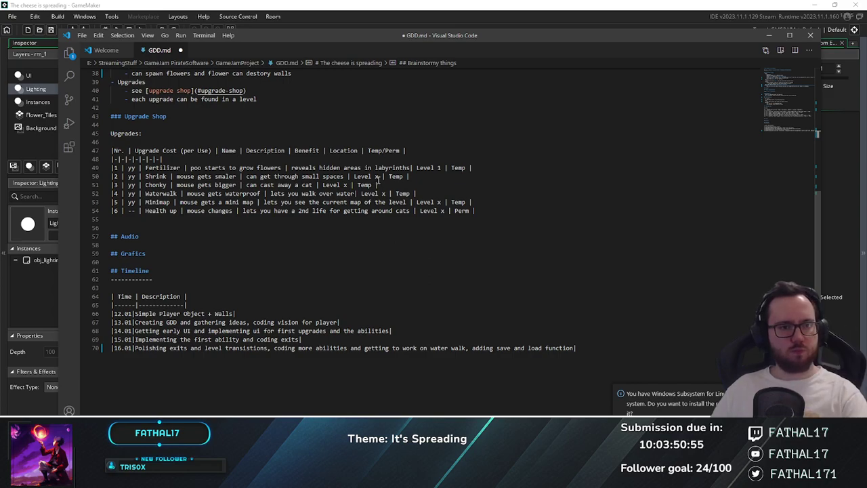
scroll(181, 313, up, 9)
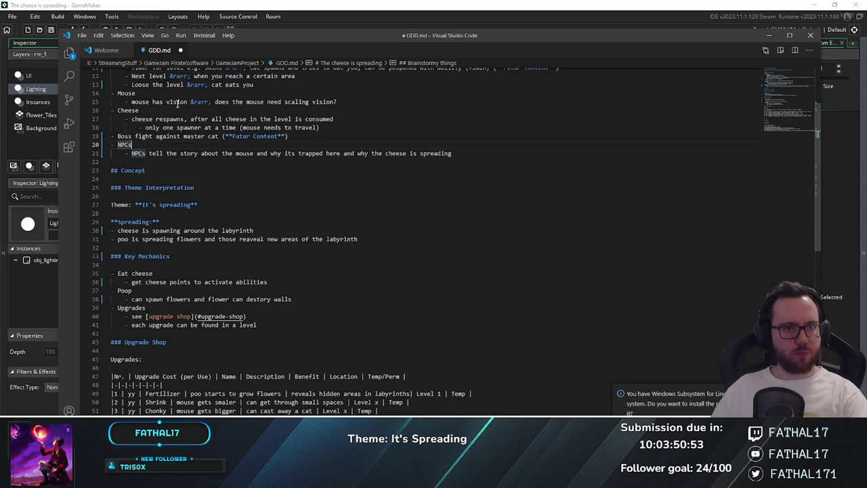
Review the GDD from the brainstorm notes and theme interpretation down to the empty Audio heading
click(391, 210)
scroll(302, 214, up, 3)
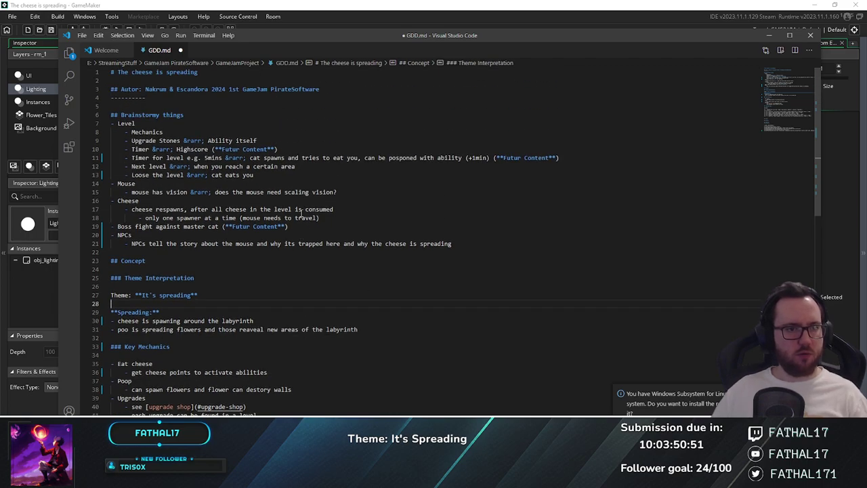
scroll(301, 214, down, 4)
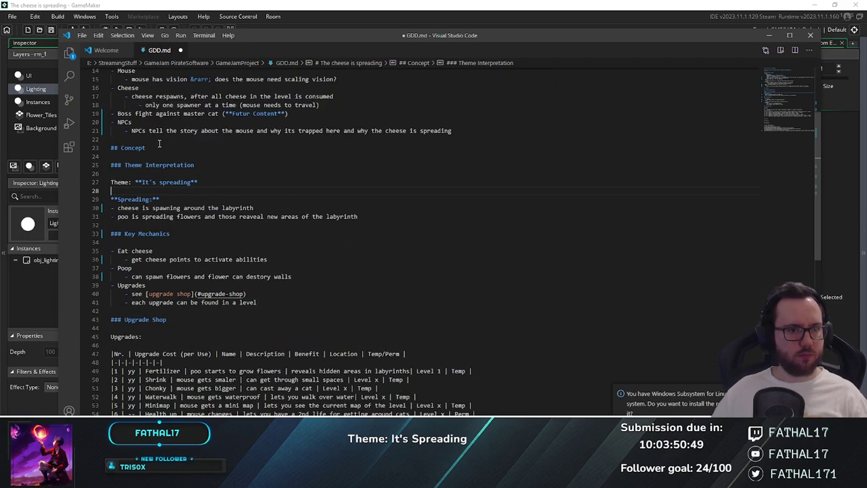
scroll(156, 284, down, 6)
drag(145, 299, 113, 281)
click(157, 284)
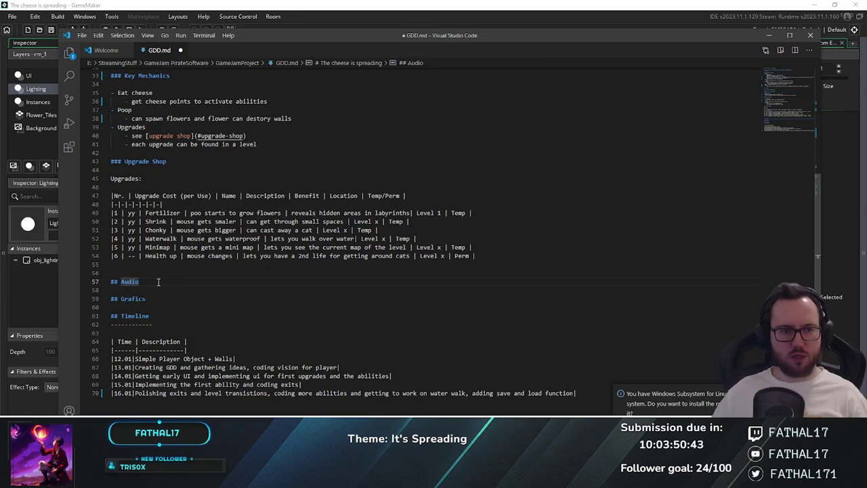
drag(143, 285, 109, 282)
click(145, 282)
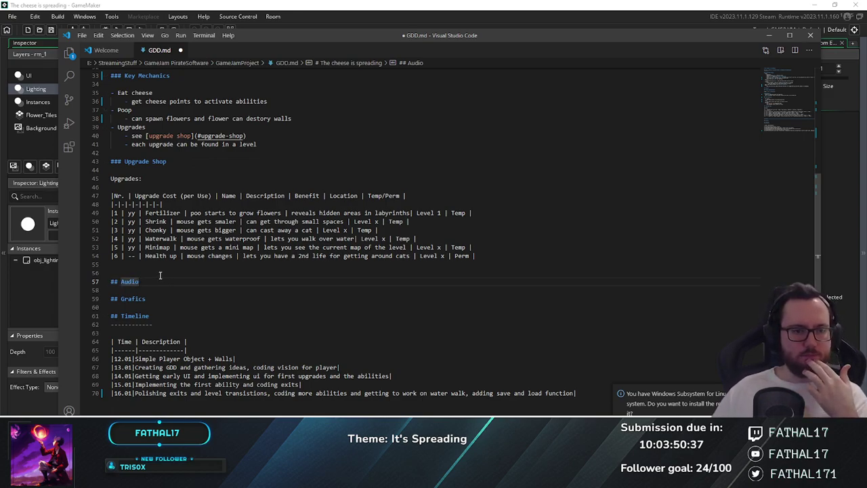
Add a bold "Pixel Art" line under the Grafics heading
triple_click(163, 299)
click(170, 298)
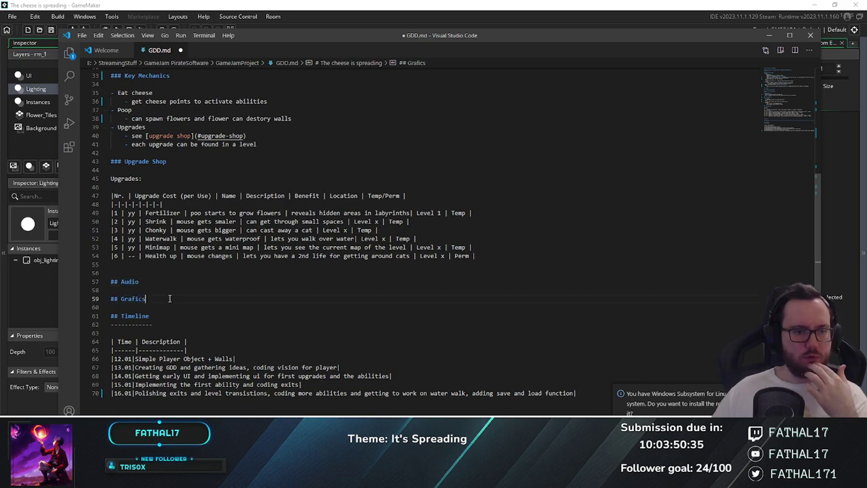
key(Return)
key(Return)
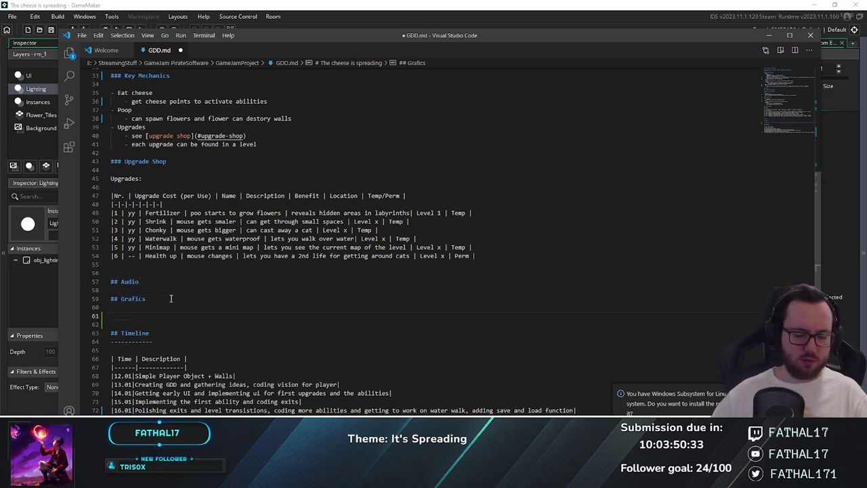
key(BackSpace)
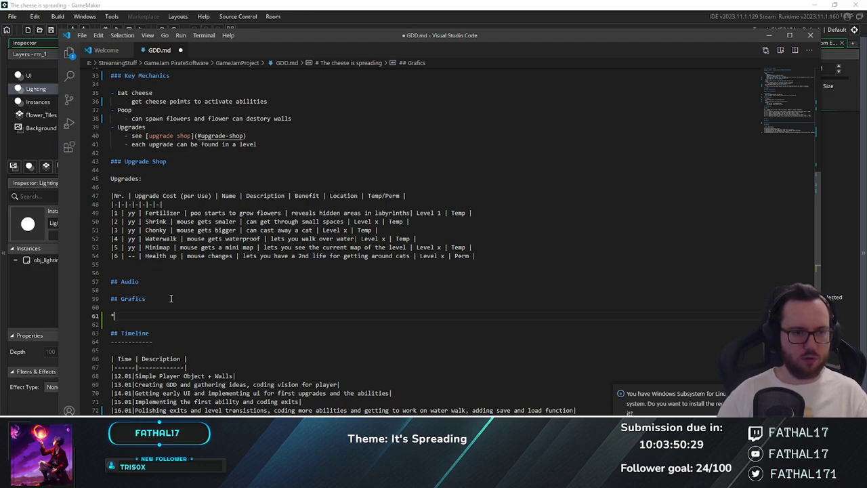
text(**Pi)
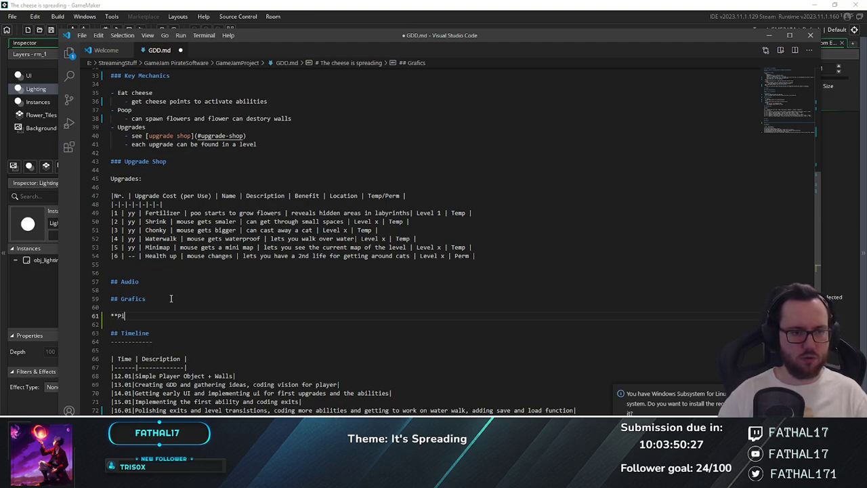
text(xel Art**)
key(Return)
Give the reason below Pixel Art: "Because its easy to make and doesn't require high artistic skills."
text(Because its )
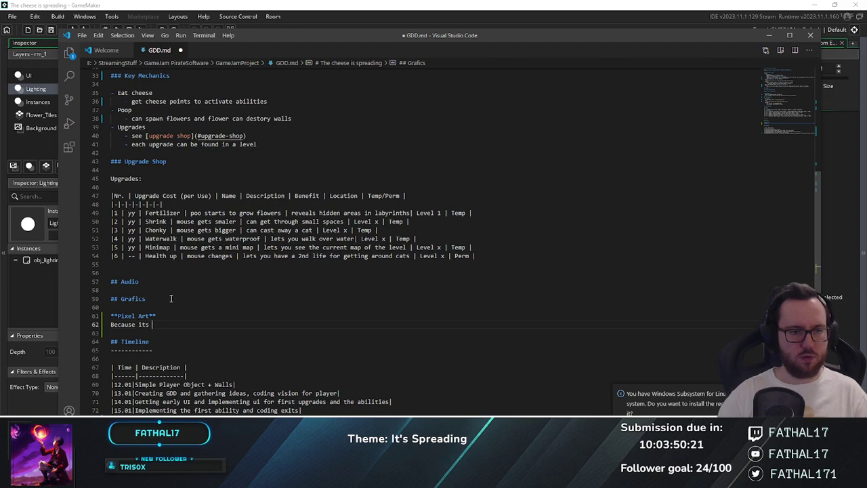
text(easy to make and do)
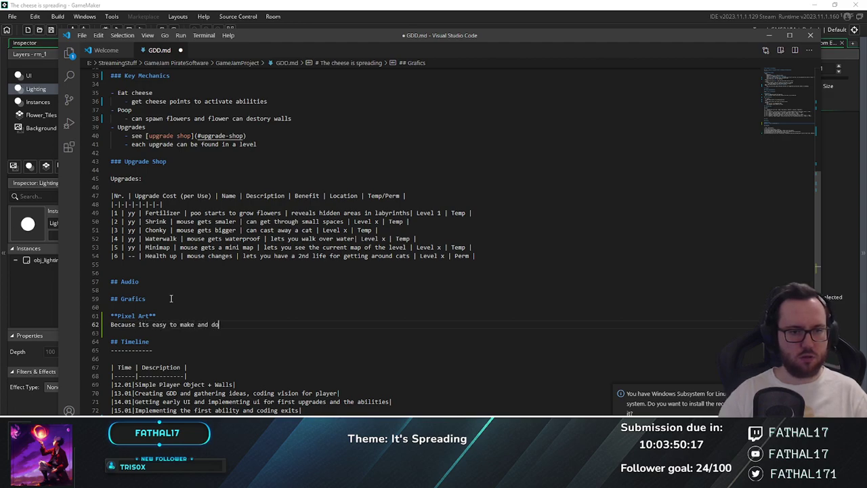
text(esnt)
key(BackSpace)
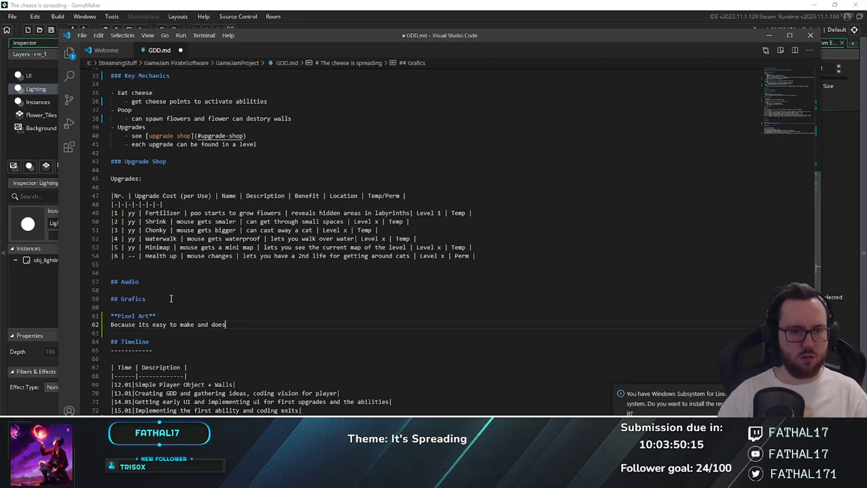
text('t require )
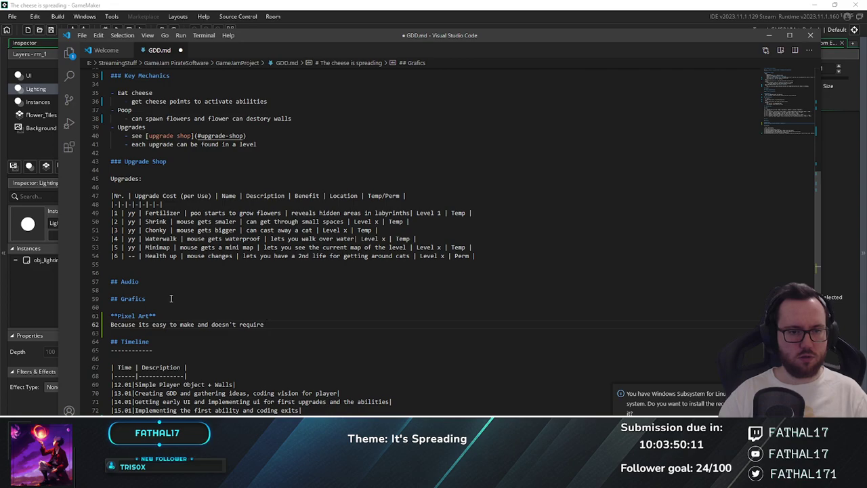
text(hi)
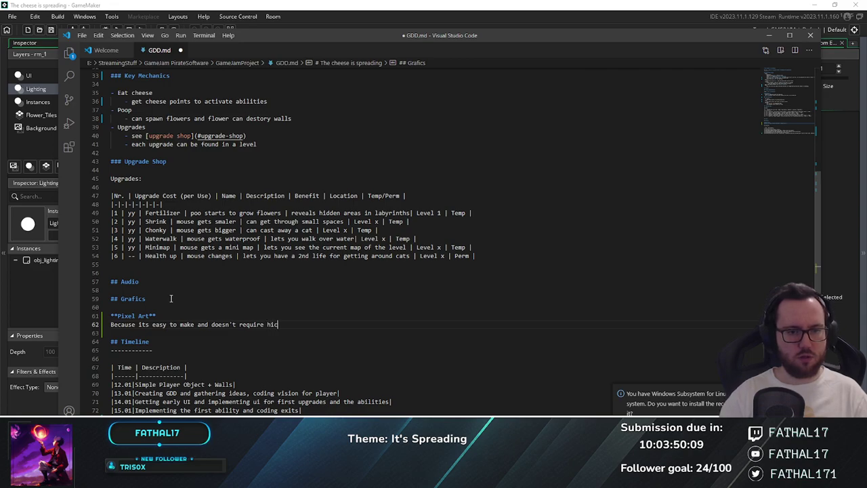
text(gh artistic)
text( sk)
text(kill)
text(s.)
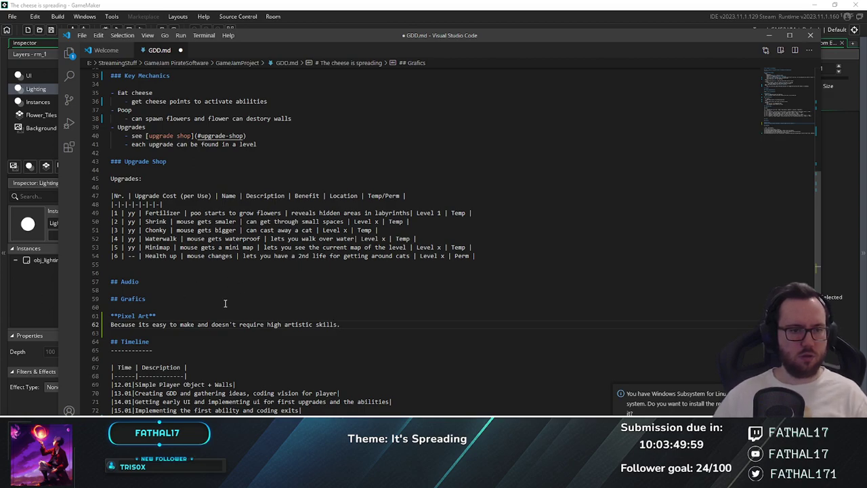
Review the Audio and Grafics headings, the upgrade table, the Key Mechanics and the Concept heading
click(165, 299)
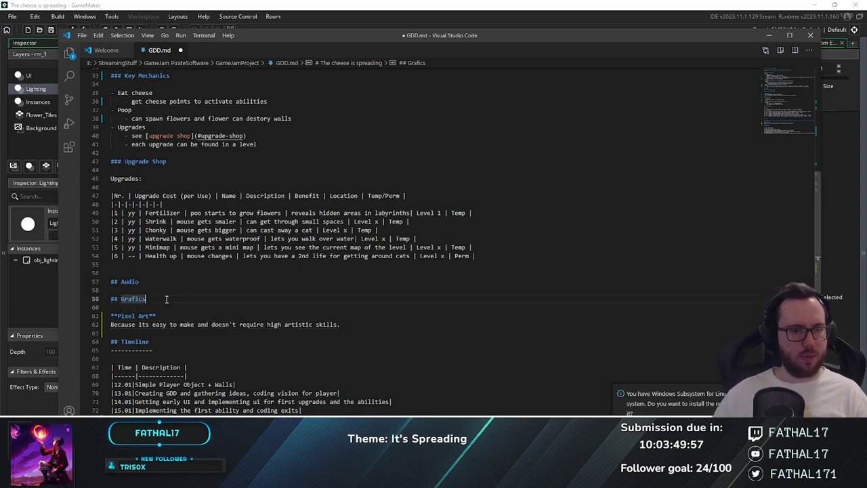
double_click(157, 298)
double_click(151, 281)
click(373, 314)
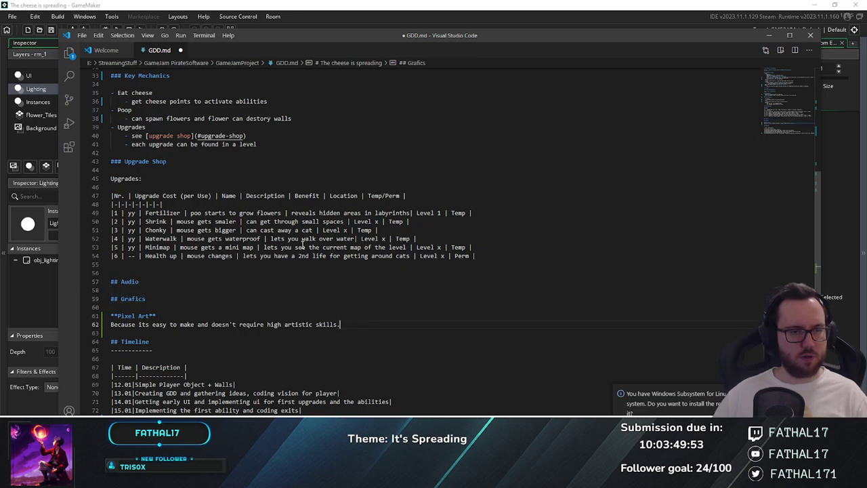
scroll(302, 244, up, 3)
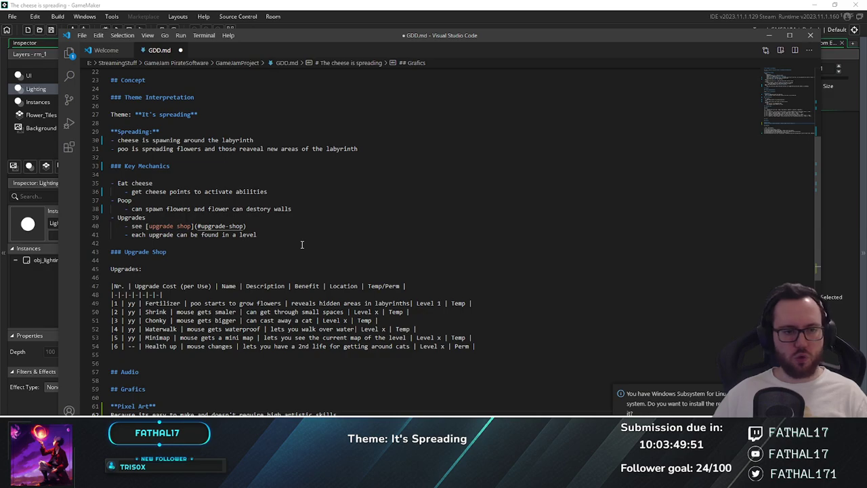
scroll(302, 245, down, 3)
scroll(210, 262, up, 4)
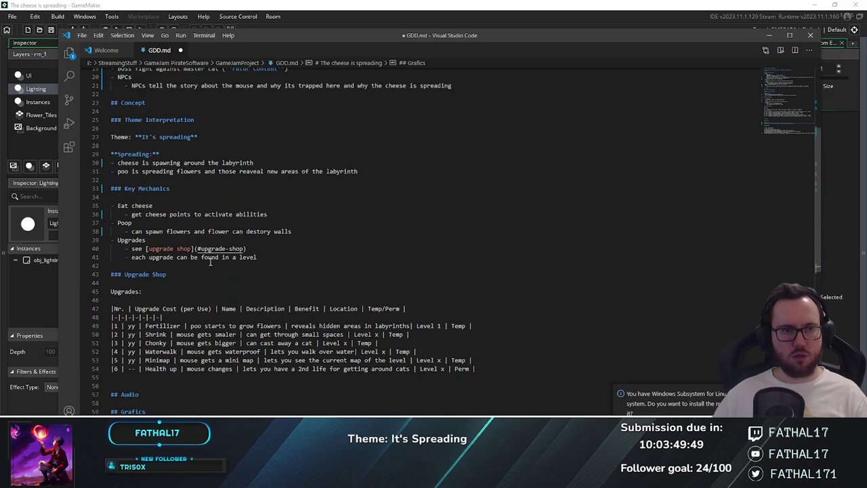
scroll(210, 263, up, 3)
double_click(143, 170)
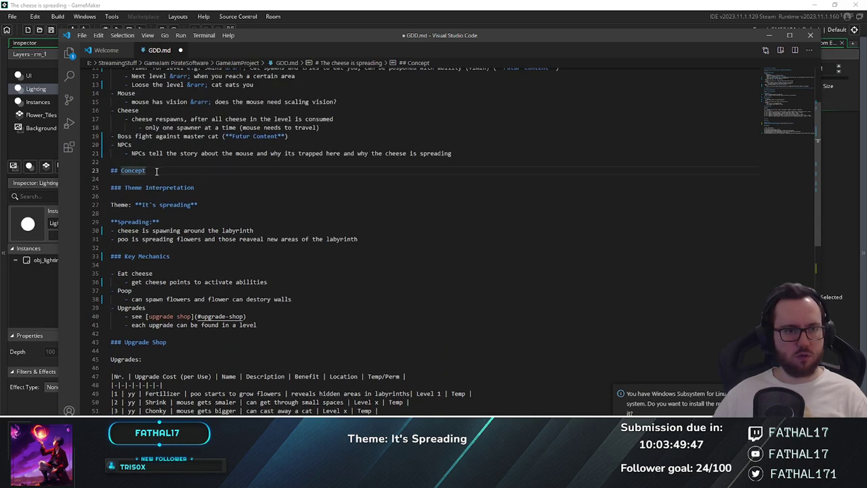
Insert a second-level heading "Used Software" between the NPCs notes and the Concept heading
scroll(146, 172, up, 4)
click(122, 253)
key(Return)
key(Return)
key(Up)
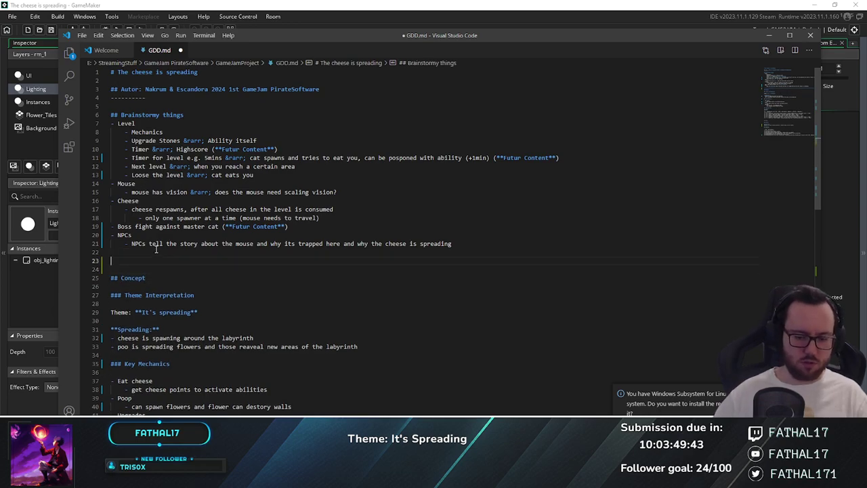
text(## Used Software)
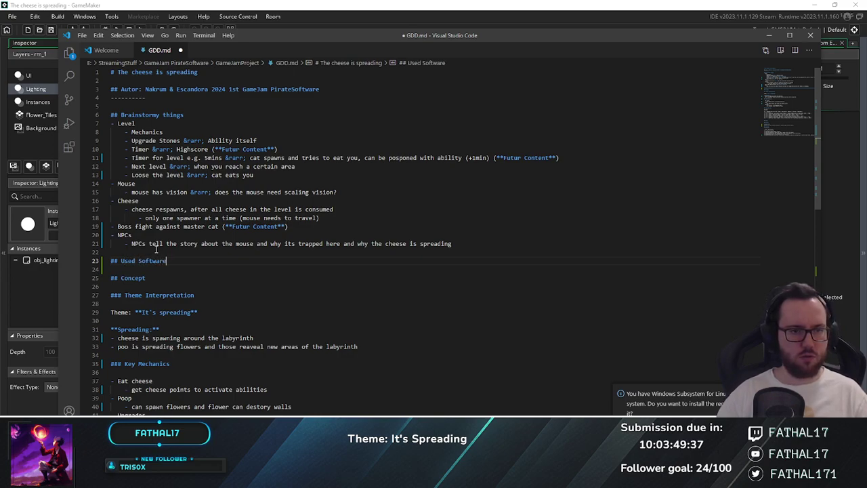
List "GameMaker Studio v.2023.11.1.129" on a new line under Used Software
key(Return)
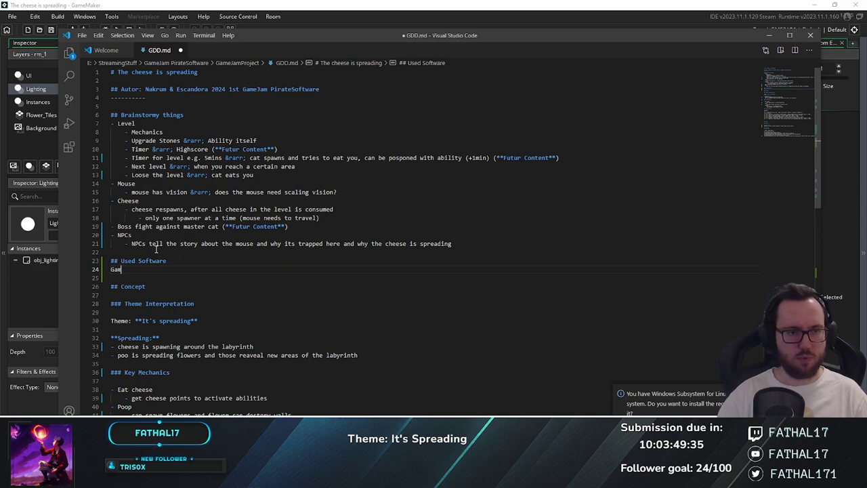
text(Gamemaker)
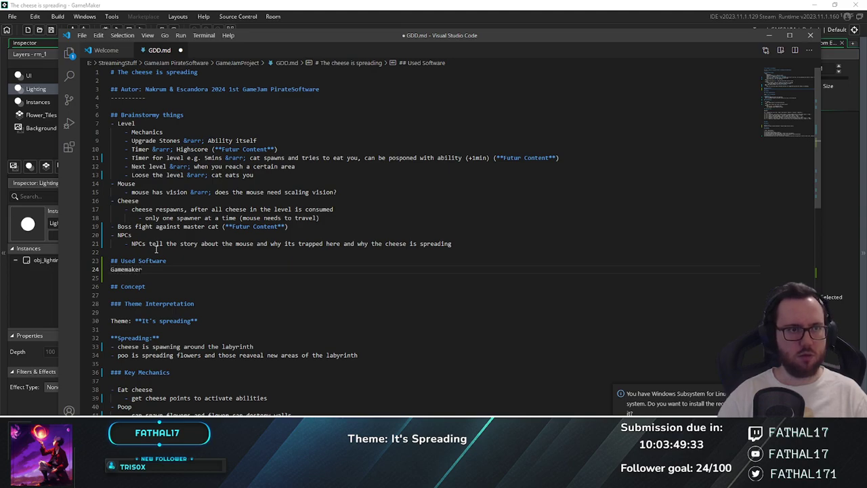
key(BackSpace)
key(BackSpace)
key(BackSpace)
text(Maker Studio v.2023)
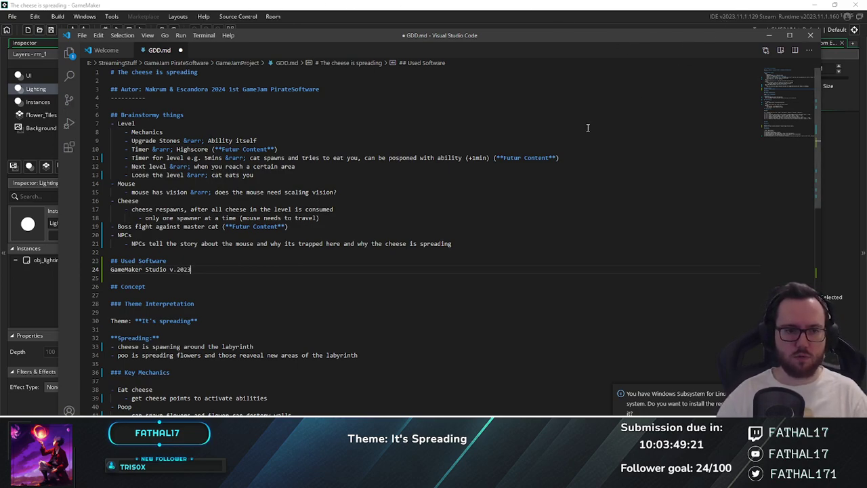
text(.11.1.129)
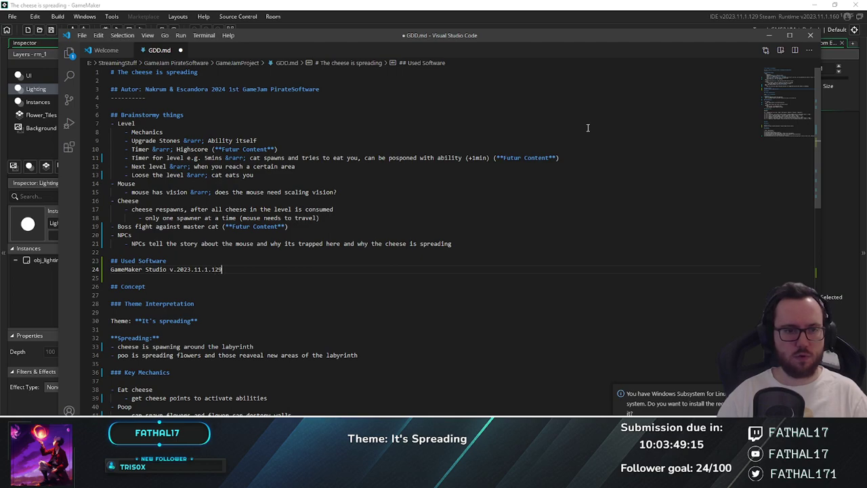
Make the whole GameMaker Studio version line bold with Markdown asterisks
double_click(125, 269)
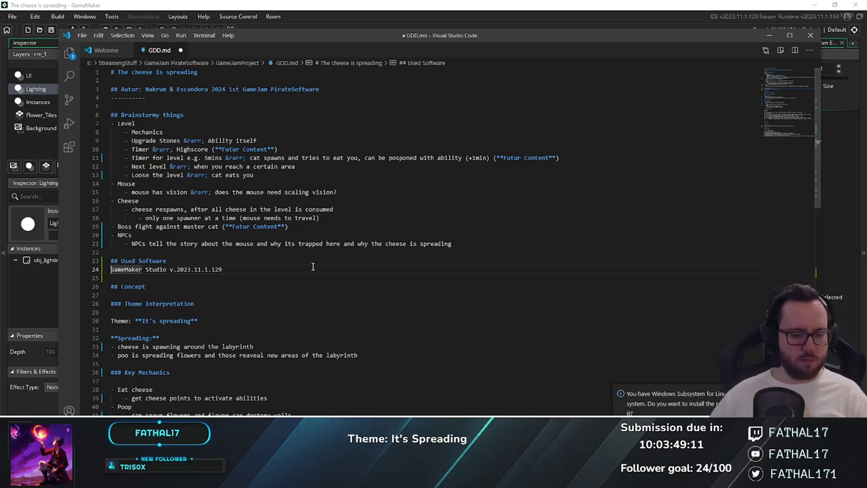
text(**)
key(End)
text(**)
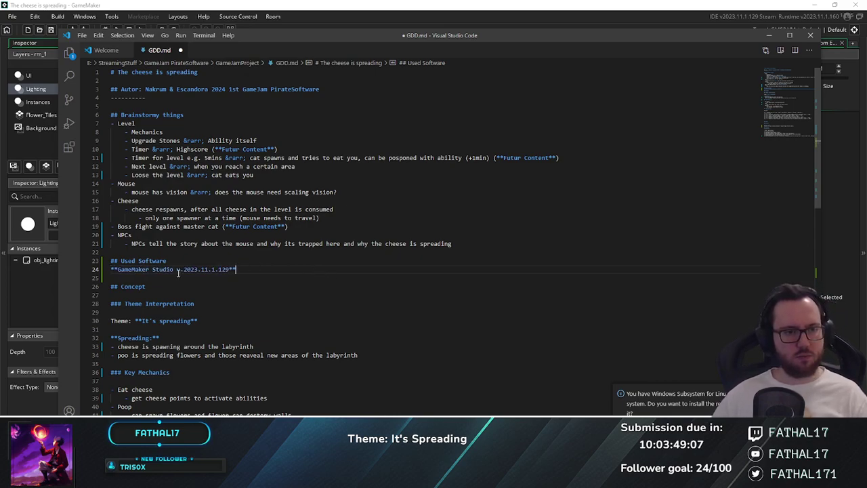
Show the rendered Markdown preview beside the source and turn the GameMaker Studio line into a bullet item
click(197, 261)
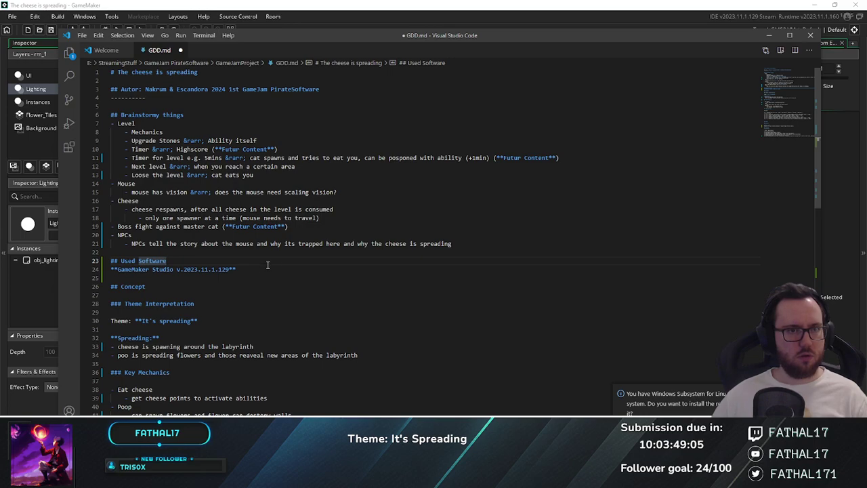
click(766, 50)
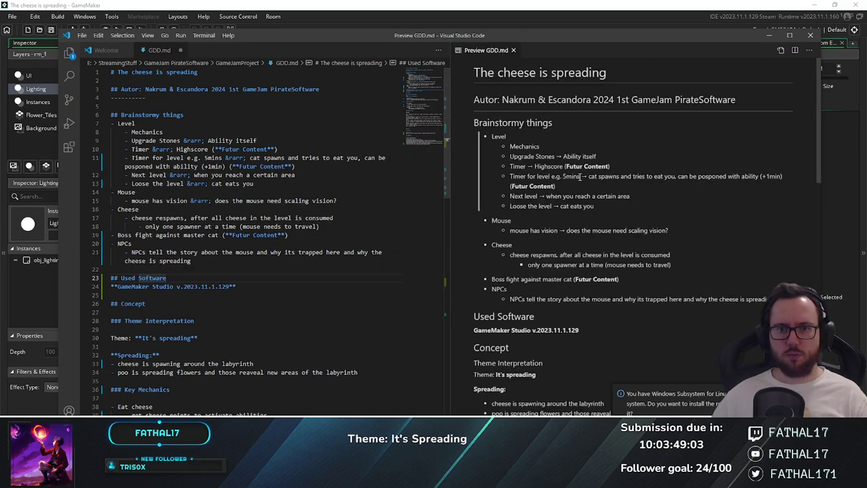
scroll(580, 176, down, 3)
drag(569, 195, 471, 195)
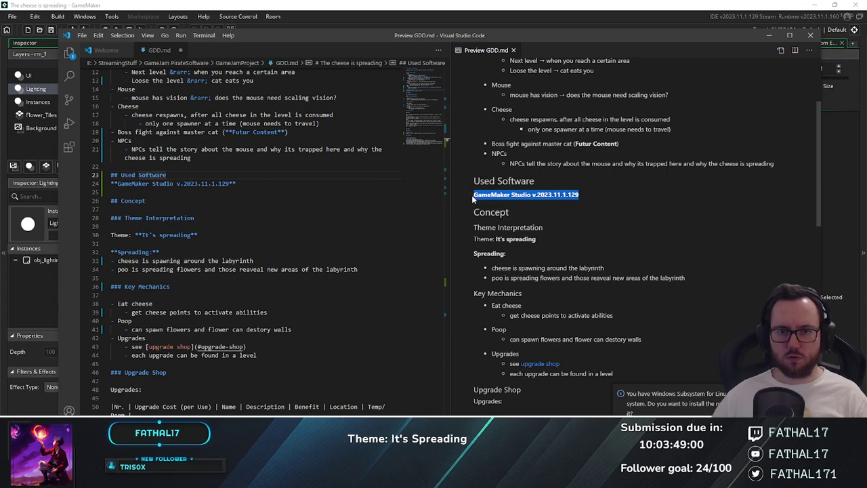
click(113, 182)
text(-)
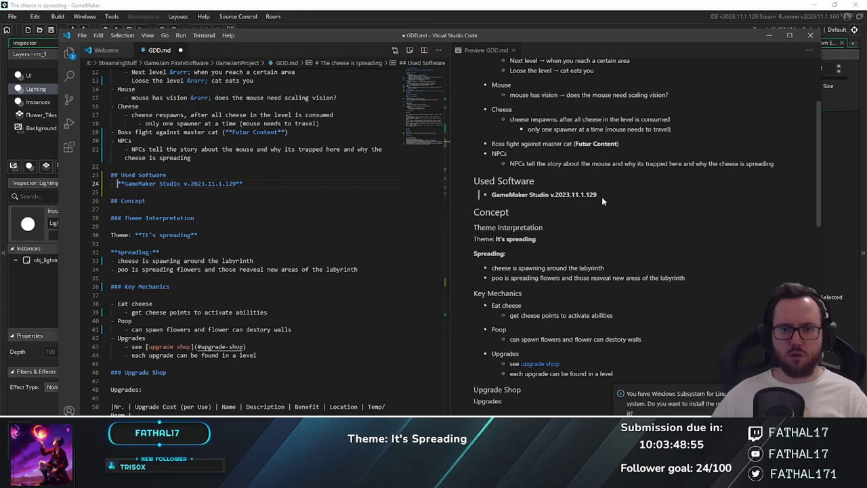
Reword the cheese line under Spreading to "cheese is spreading around the labyrinth"
scroll(590, 203, down, 2)
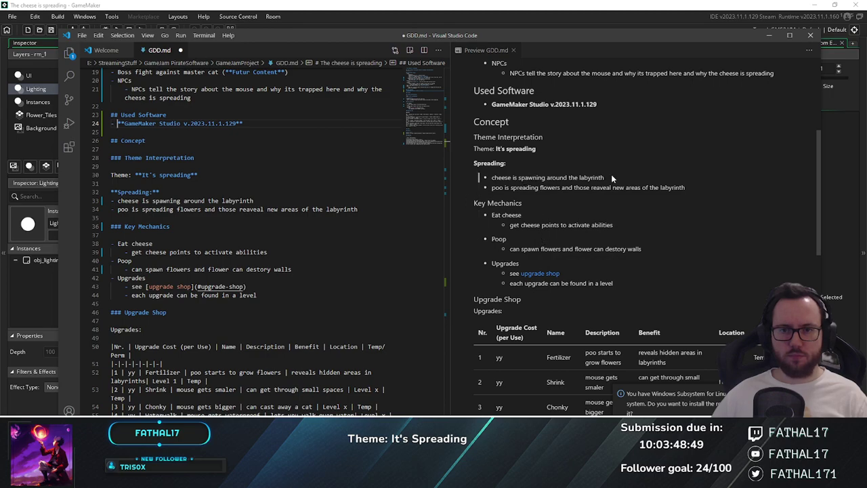
double_click(531, 178)
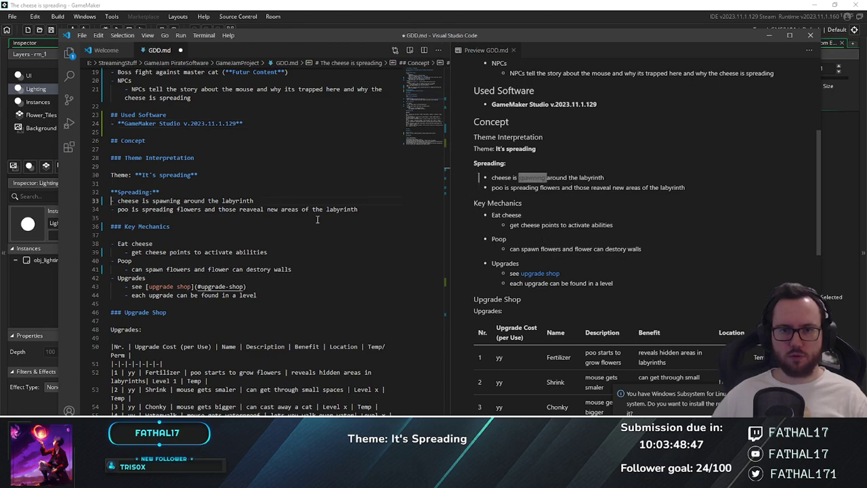
double_click(170, 201)
text(spreading)
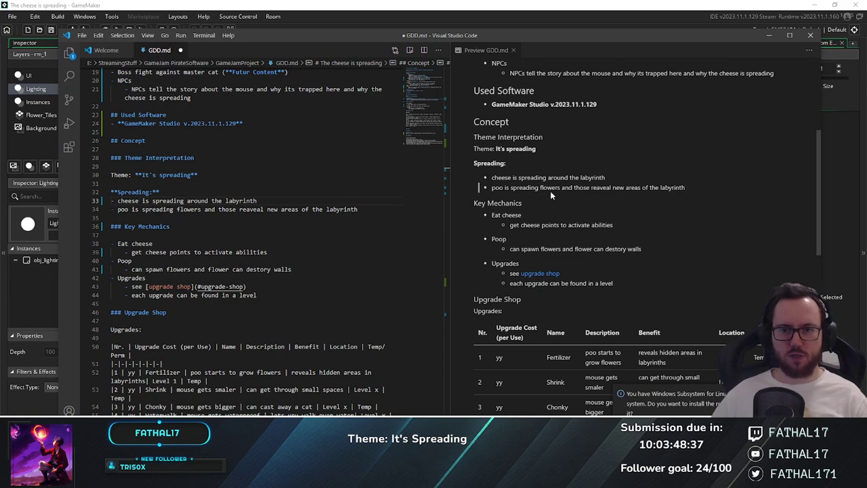
Review the Key Mechanics list in the rendered preview
scroll(581, 204, down, 2)
drag(474, 157, 623, 241)
click(625, 240)
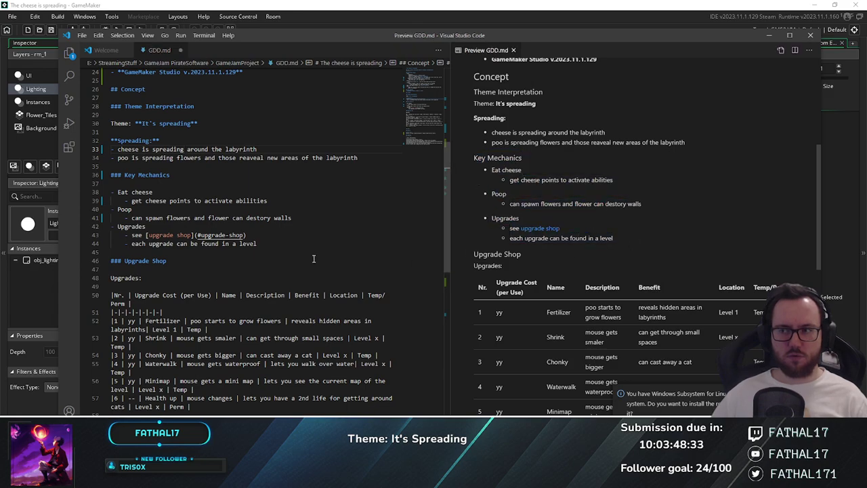
Add a second-level "Summary" heading between the author line and the Brainstormy things section of GDD.md
scroll(313, 258, up, 7)
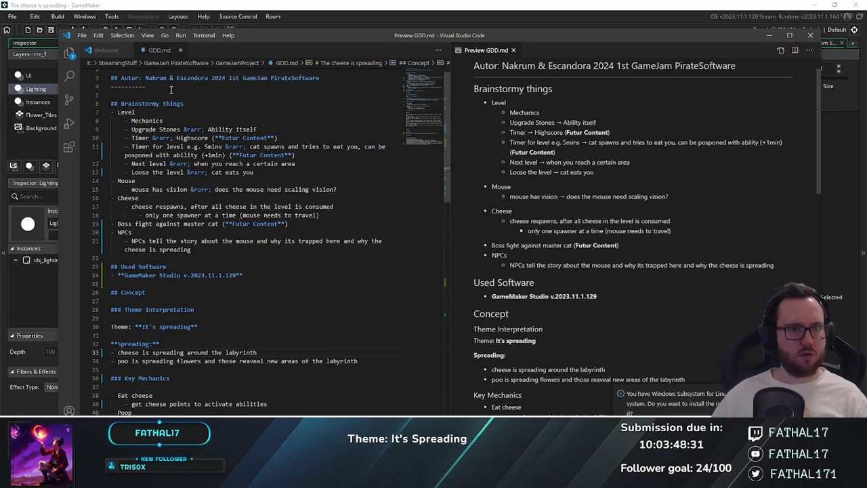
click(171, 93)
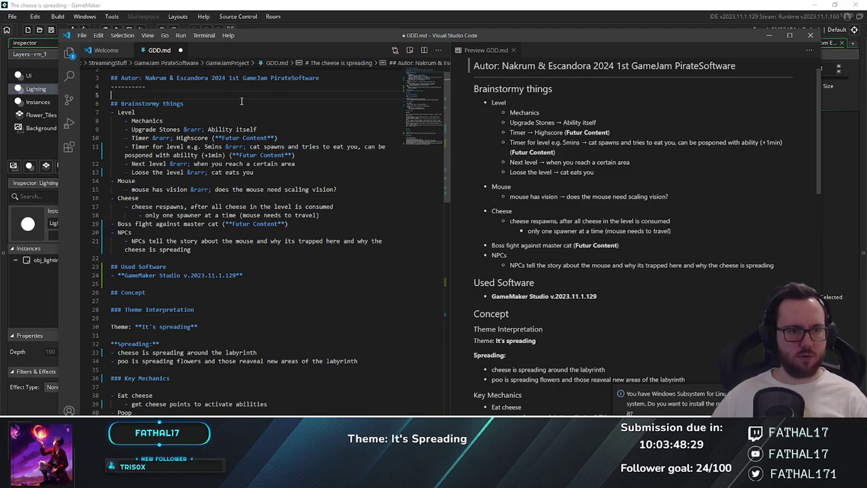
key(Return)
key(Return)
key(Up)
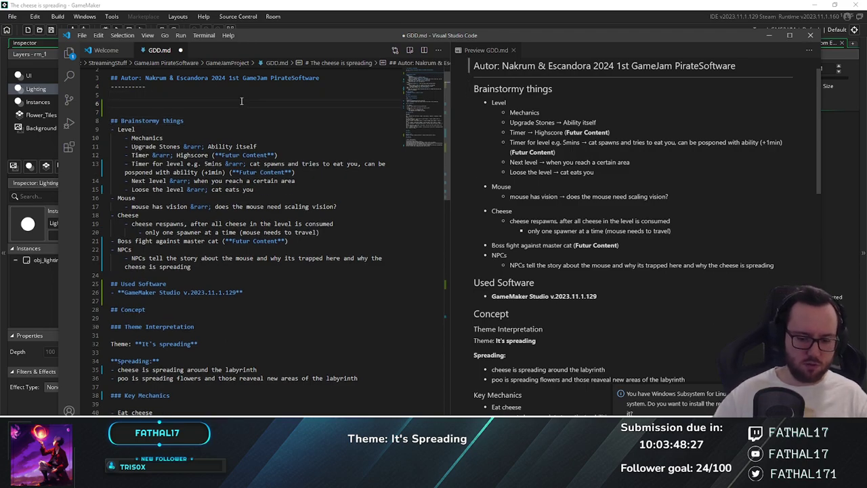
text(## S)
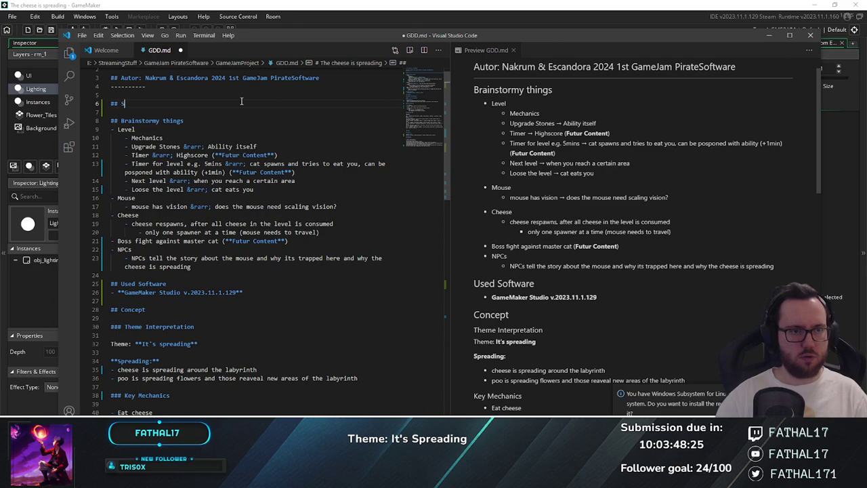
text(ummery)
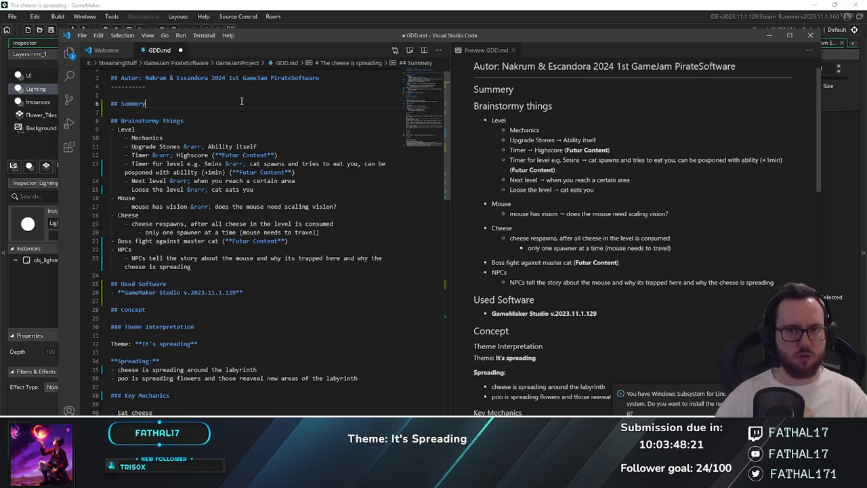
key(BackSpace)
key(BackSpace)
key(BackSpace)
text(ary)
key(Return)
key(Return)
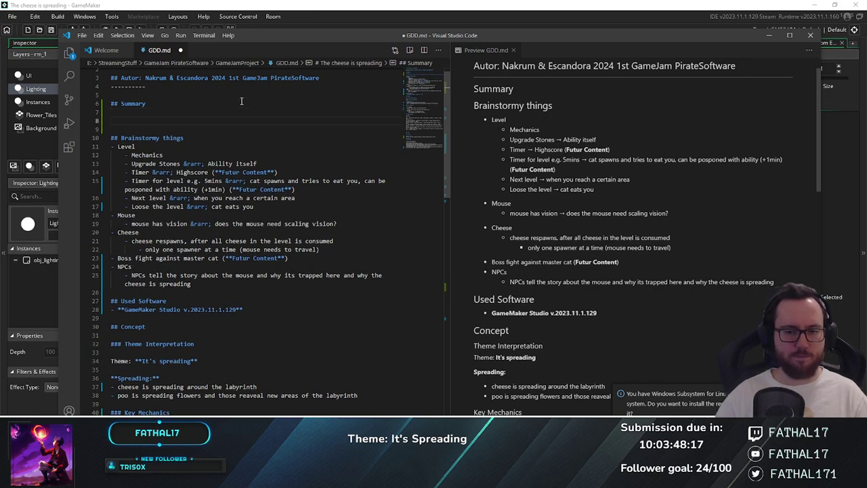
Write the opening line "The game is about a little mouse, trapped inside a big labyrinth." under the Summary heading
text(The game)
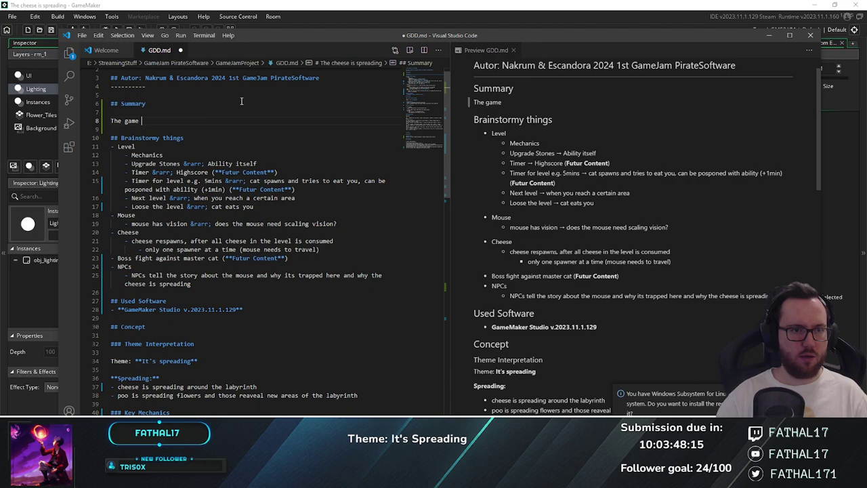
key(BackSpace)
key(BackSpace)
key(BackSpace)
key(BackSpace)
text(ame is abo)
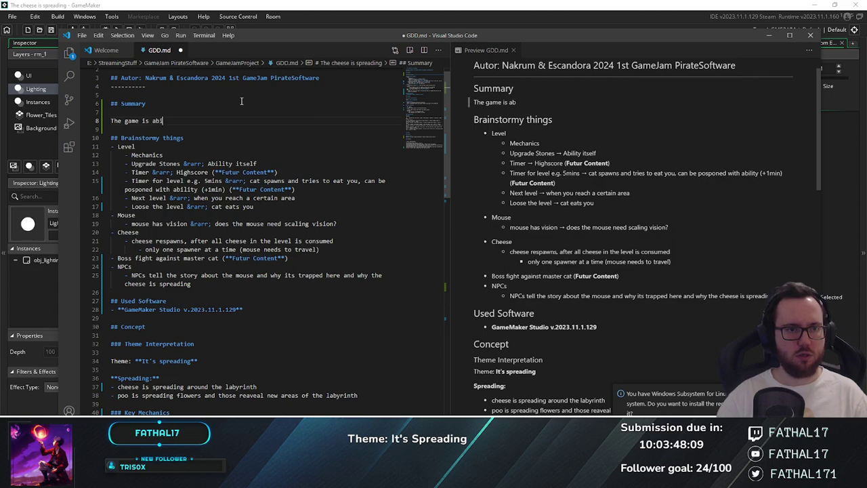
text(ut a little mouse )
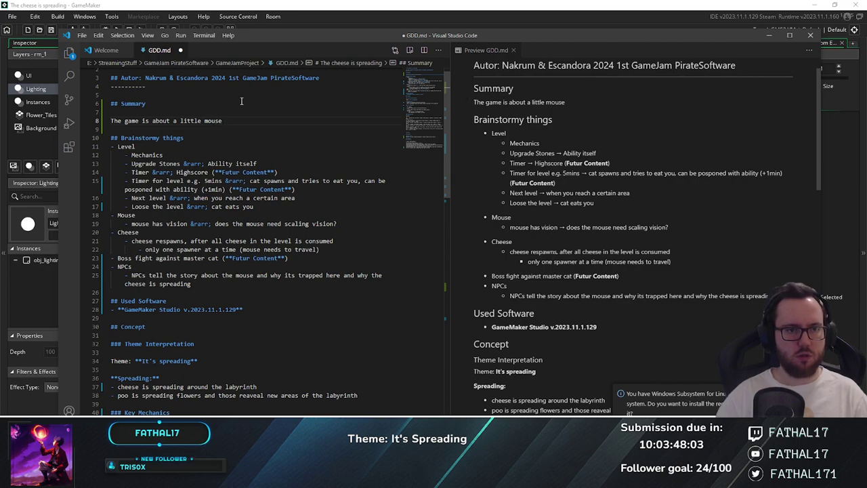
text(, trapped inside )
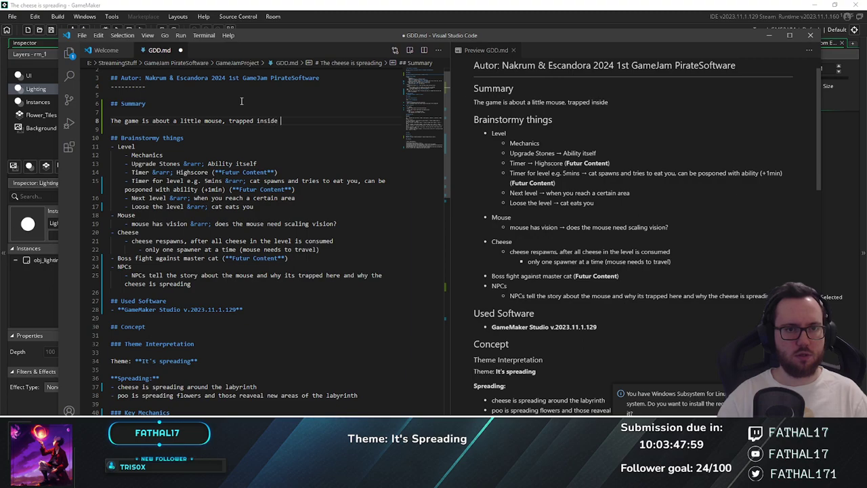
text(a big labyrinth.)
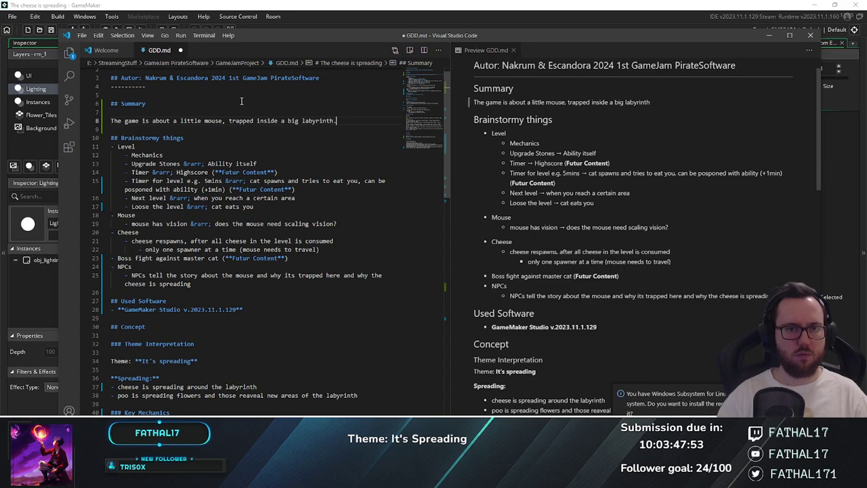
Add a second Summary line reading "It doesn't know how it got here, but there is cheese allover the place."
key(Return)
text(Ch)
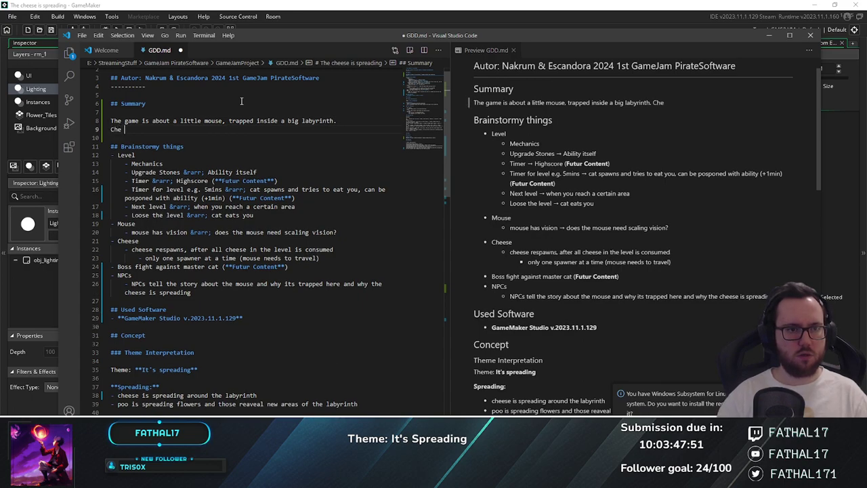
key(BackSpace)
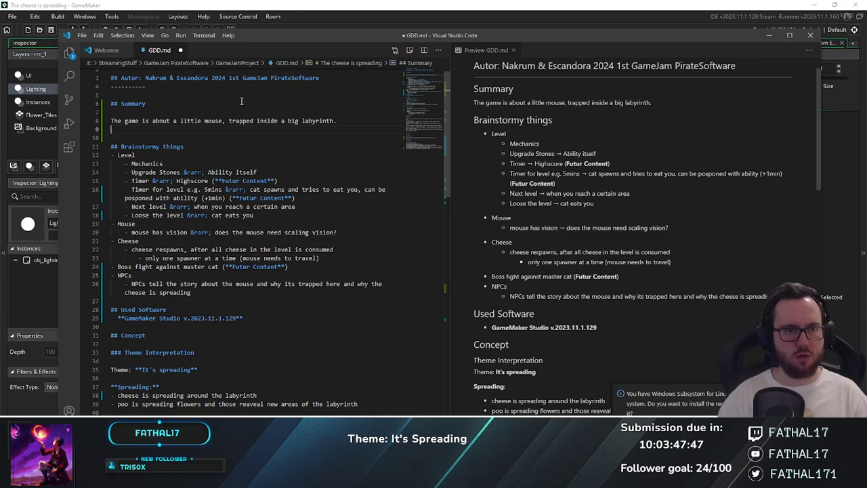
text(doesn')
text(t In)
key(BackSpace)
key(BackSpace)
text(kpo)
key(BackSpace)
key(BackSpace)
text(now how it got here. but there is cheeds)
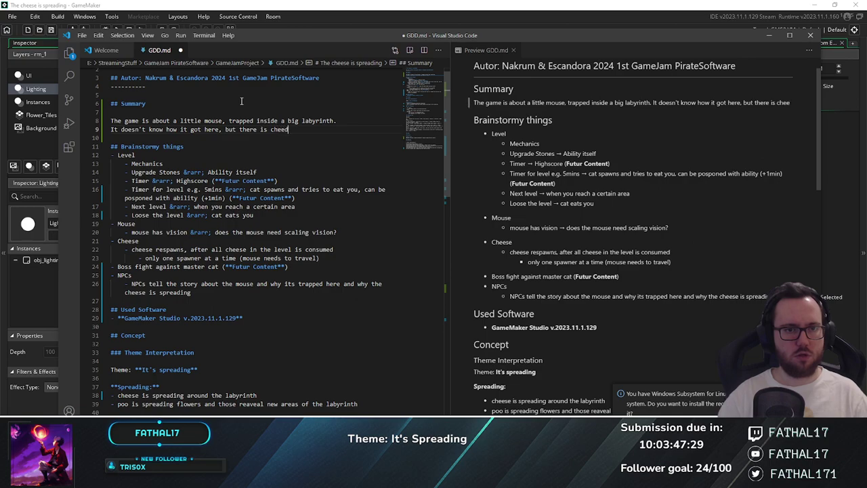
key(BackSpace)
key(BackSpace)
text(se alover)
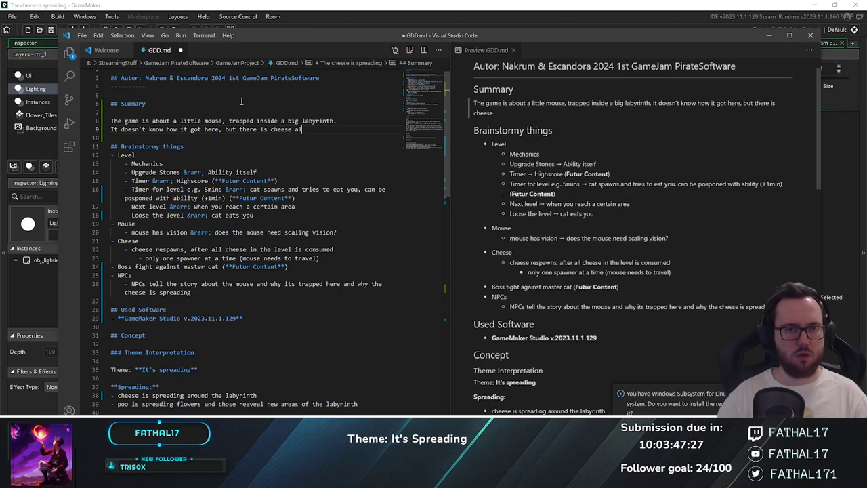
key(BackSpace)
key(BackSpace)
key(BackSpace)
key(BackSpace)
text(lover the place.)
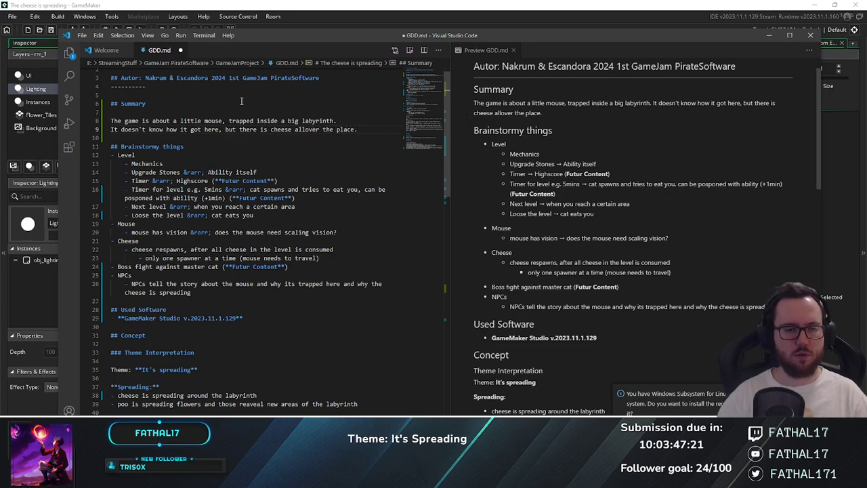
key(Return)
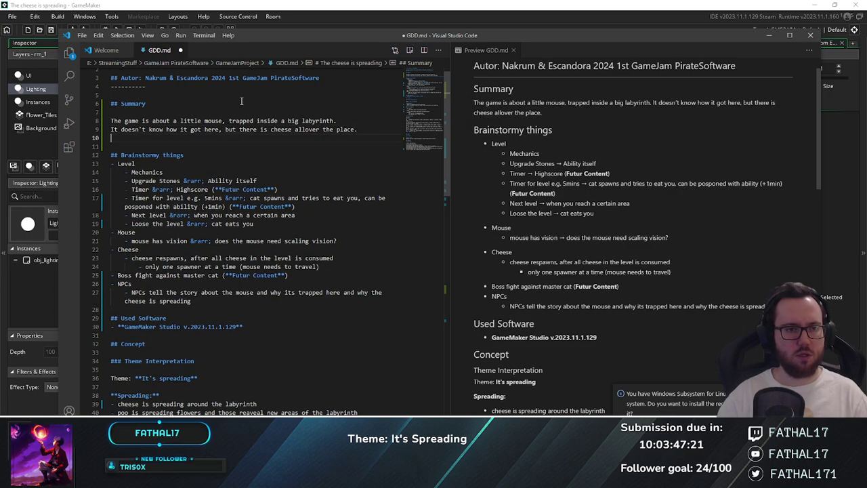
text(Some)
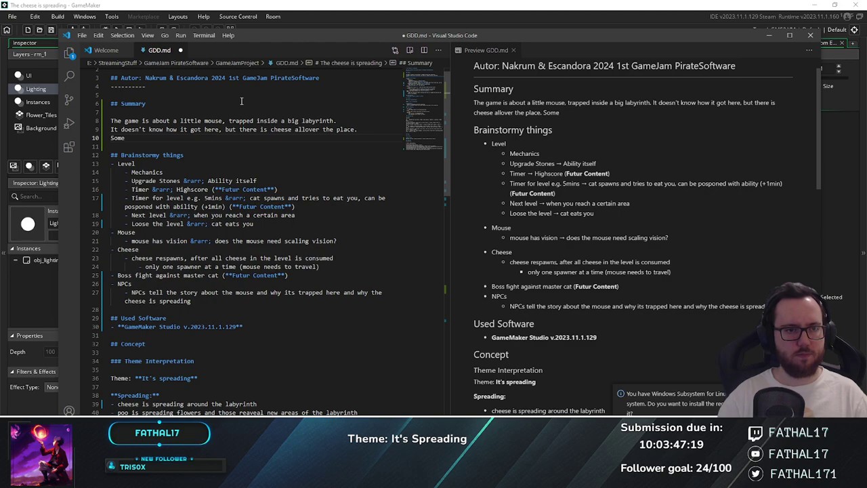
key(BackSpace)
key(BackSpace)
key(BackSpace)
key(BackSpace)
key(BackSpace)
key(BackSpace)
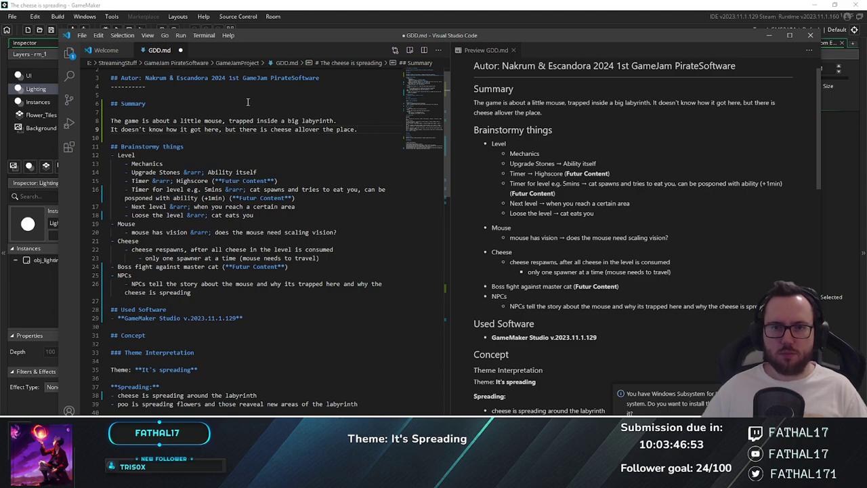
Replace the final period of the Summary with ", so it decided to stay around.", breaking the line after "so", and save GDD.md
click(357, 129)
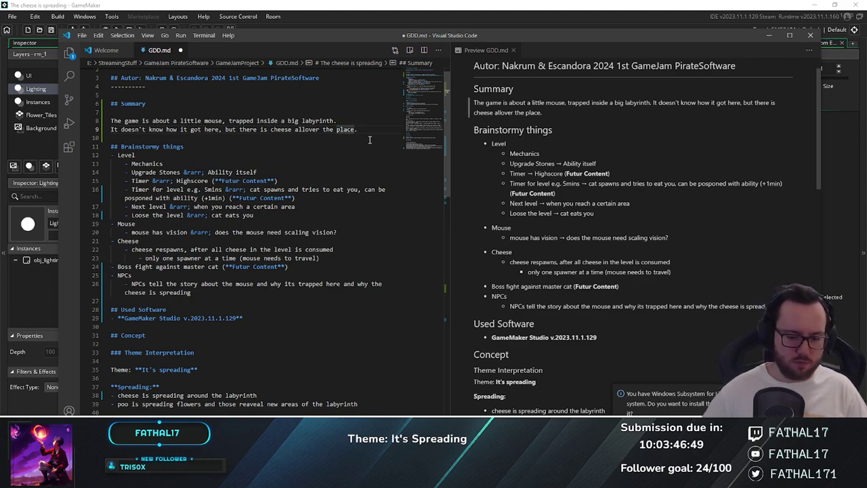
key(BackSpace)
text(, so)
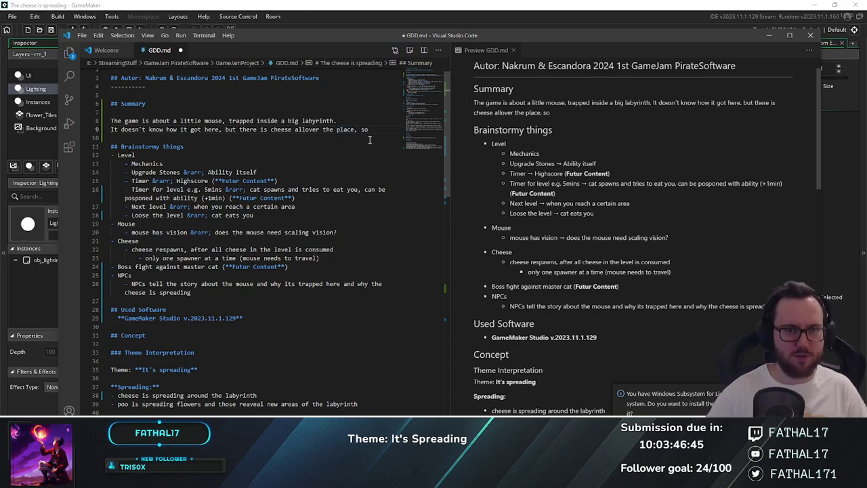
key(Return)
text(i)
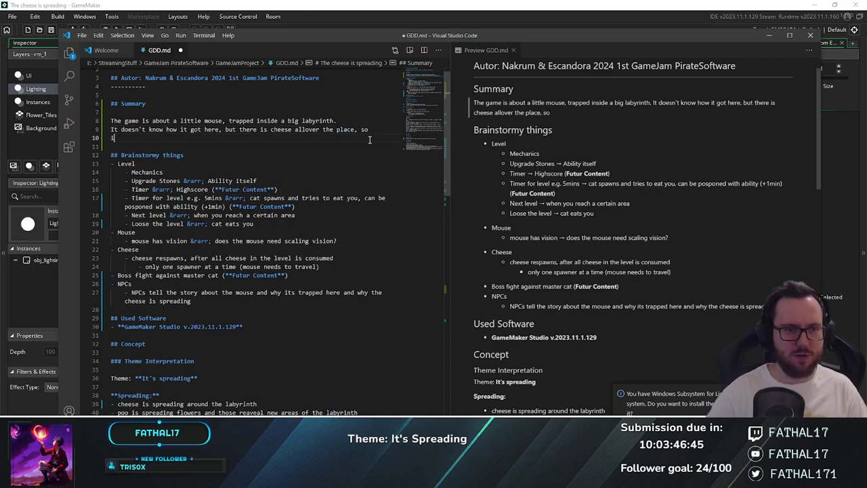
text(t )
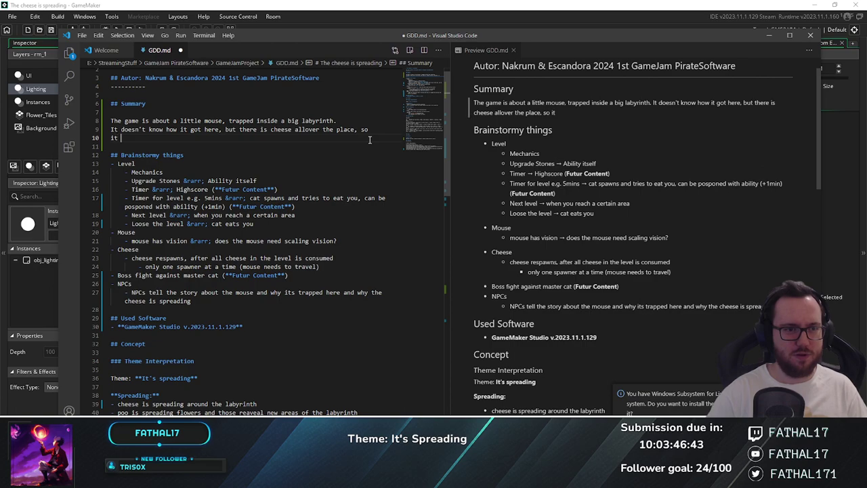
text(decided to s)
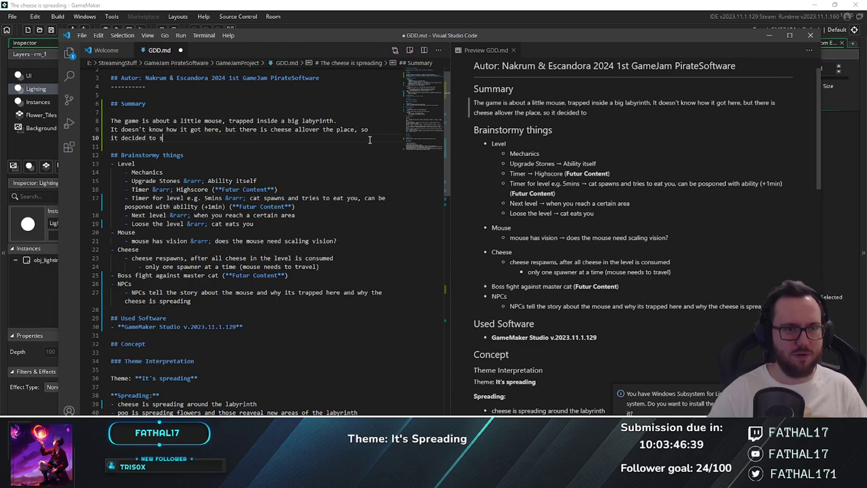
text(tay around.)
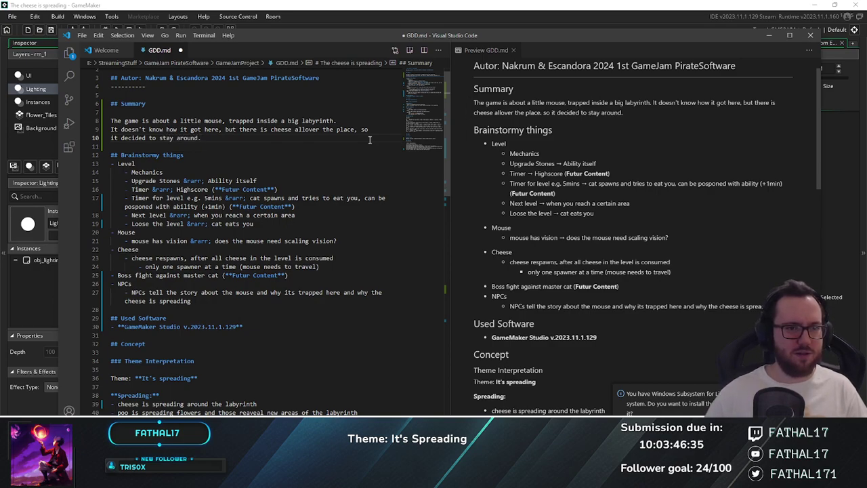
key(ctrl+s)
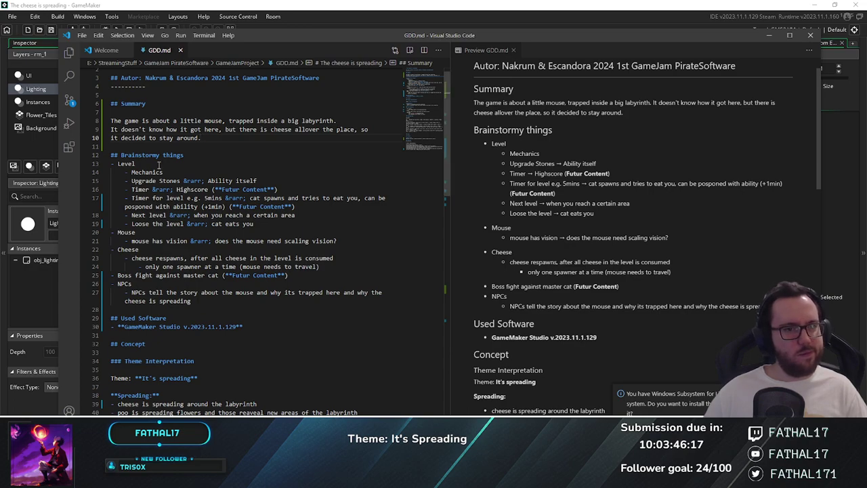
Review the Summary and the Brainstormy things notes in the GDD source and its rendered preview
drag(202, 138, 112, 120)
click(241, 139)
scroll(210, 187, down, 6)
scroll(211, 187, up, 6)
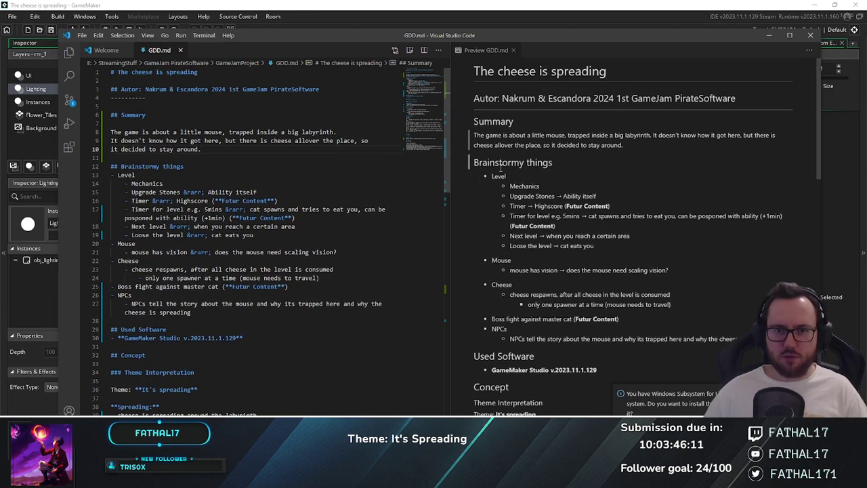
drag(474, 163, 563, 168)
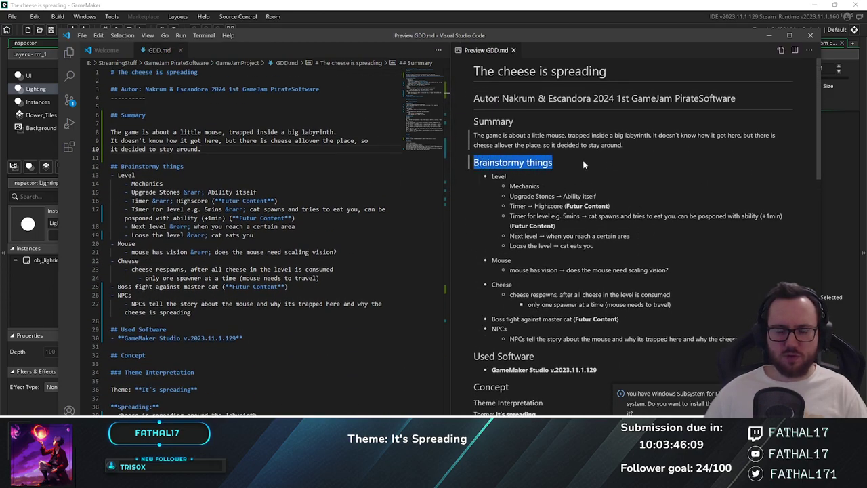
click(583, 160)
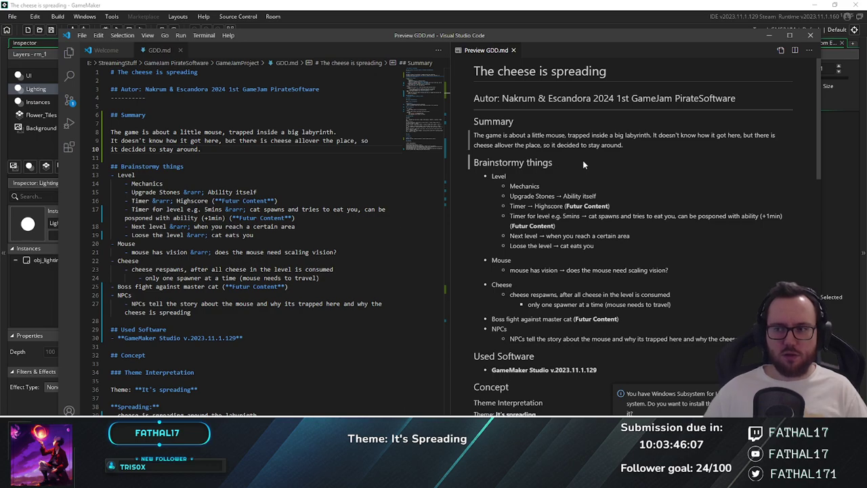
scroll(583, 163, down, 3)
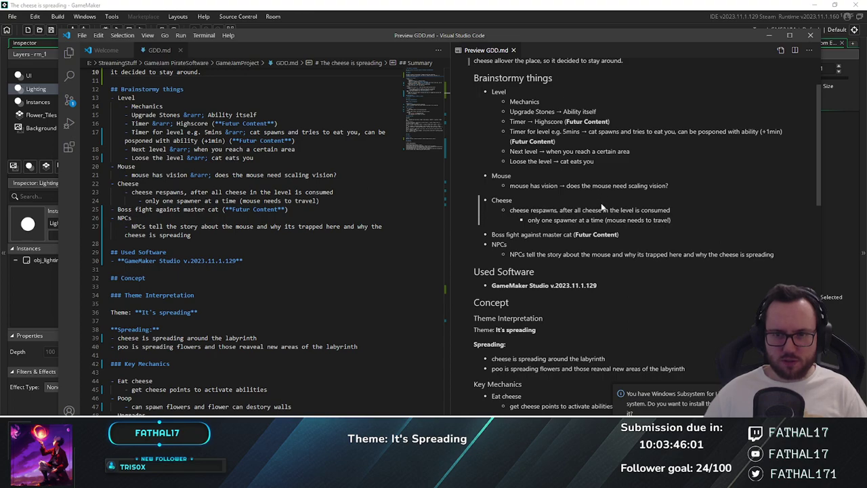
drag(594, 162, 490, 159)
click(491, 160)
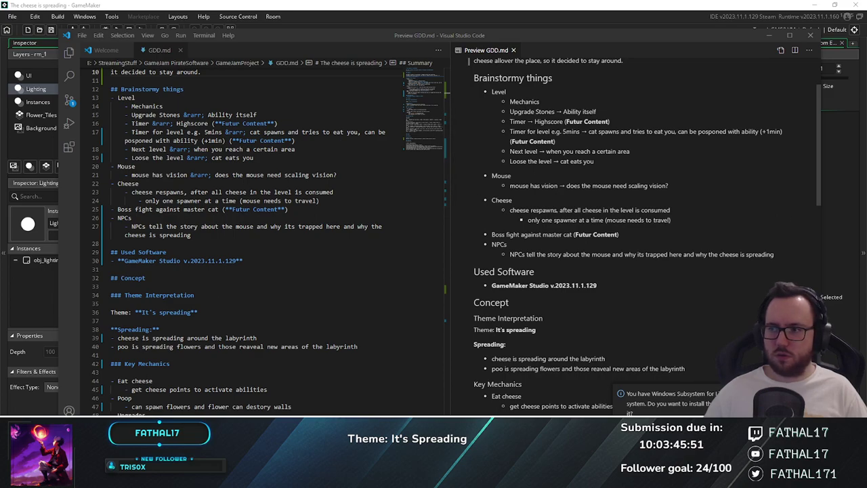
Open TODO.md in the editor and mark the "Make tilemaps persistant" item as done with an x
drag(46, 185, 313, 148)
click(228, 144)
click(125, 141)
key(BackSpace)
text(x)
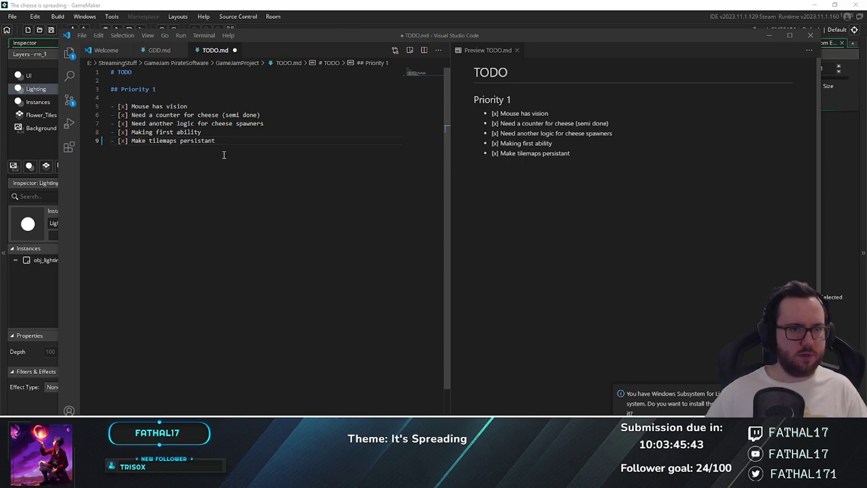
Add an unchecked "Make a cat go wild" item at the end of the Priority 1 list
key(Return)
text(- [)
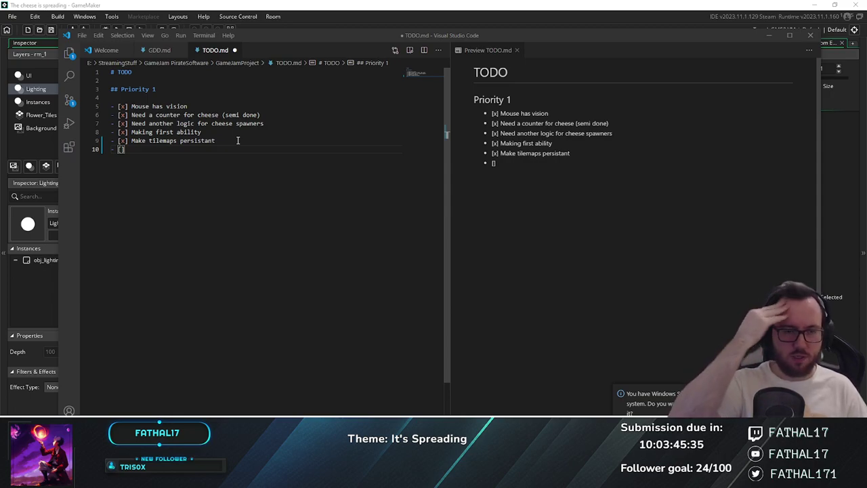
text( ])
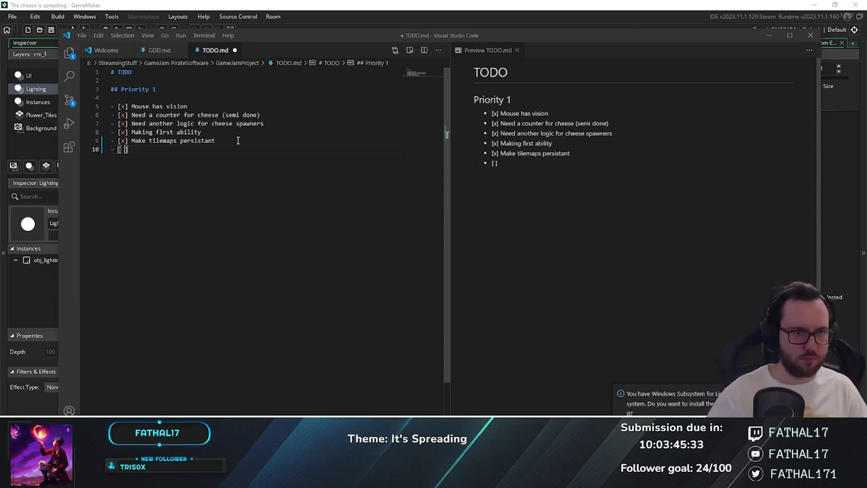
text( Make a cat go wild)
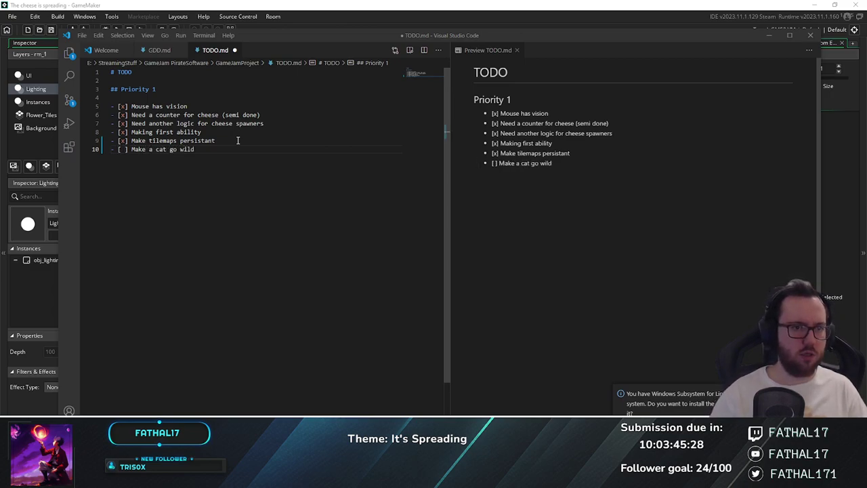
Add an unchecked "Make NPCs to talk with (maybe give quests?)" item at the end of the Priority 1 list
key(Return)
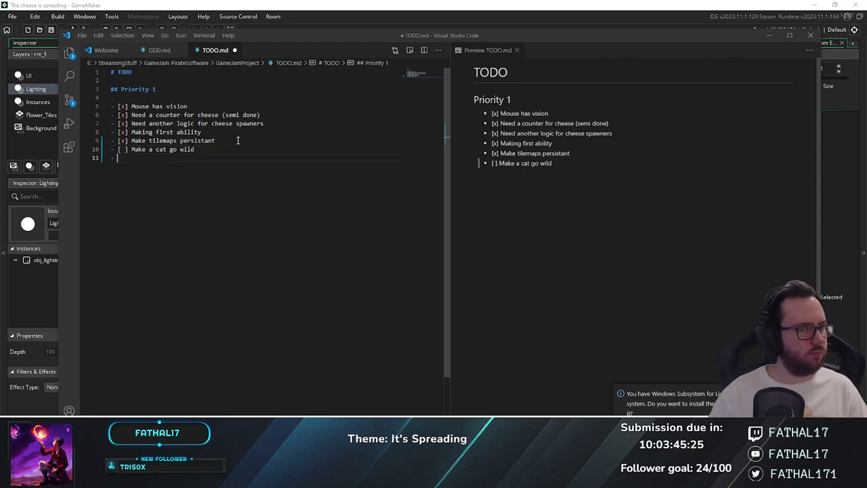
text([)
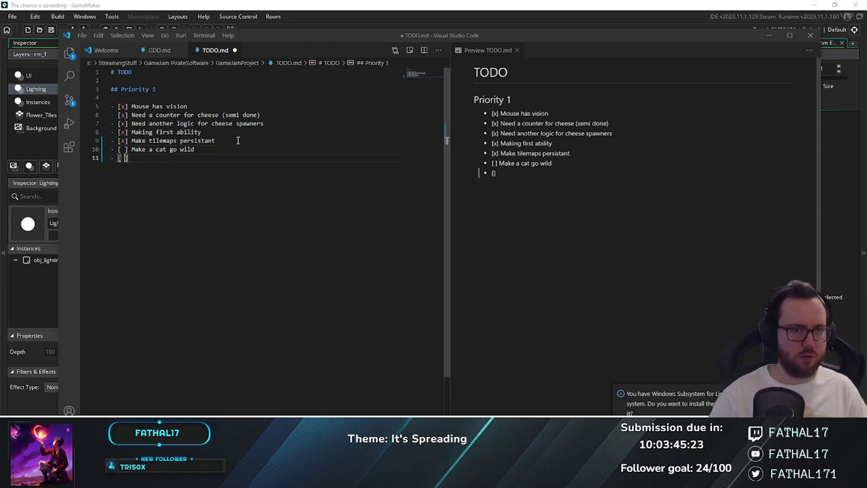
text( ] Make )
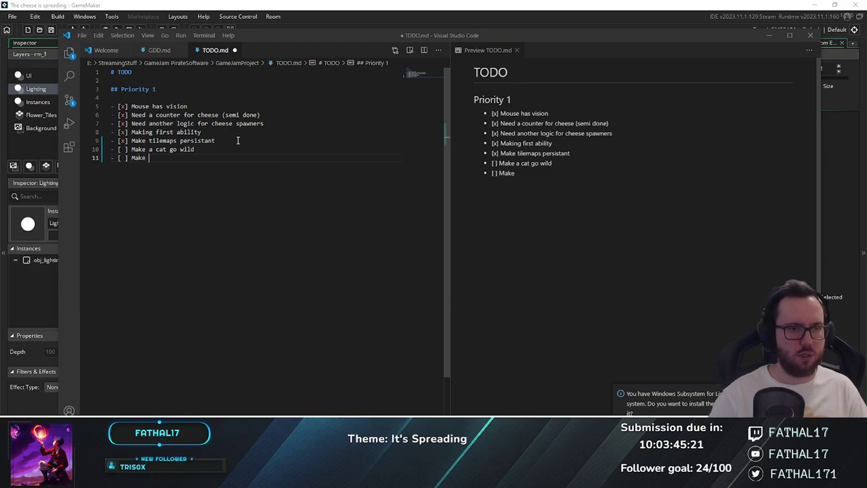
text(NPCs to talk with)
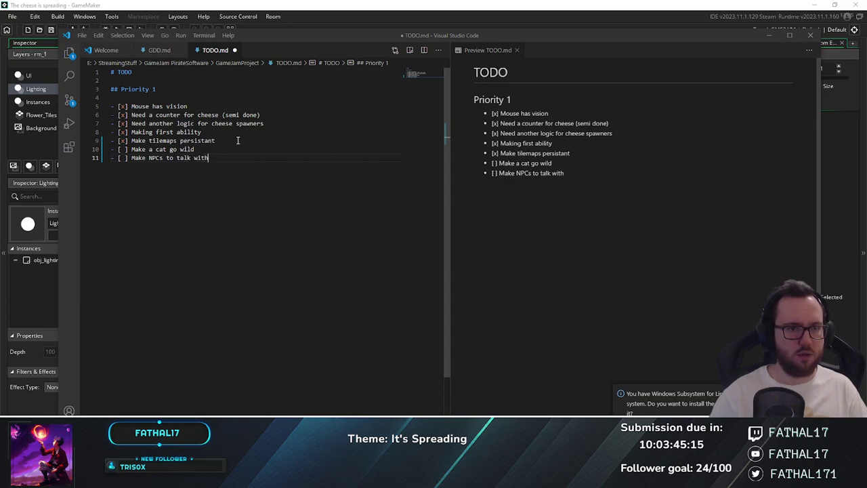
text( (max)
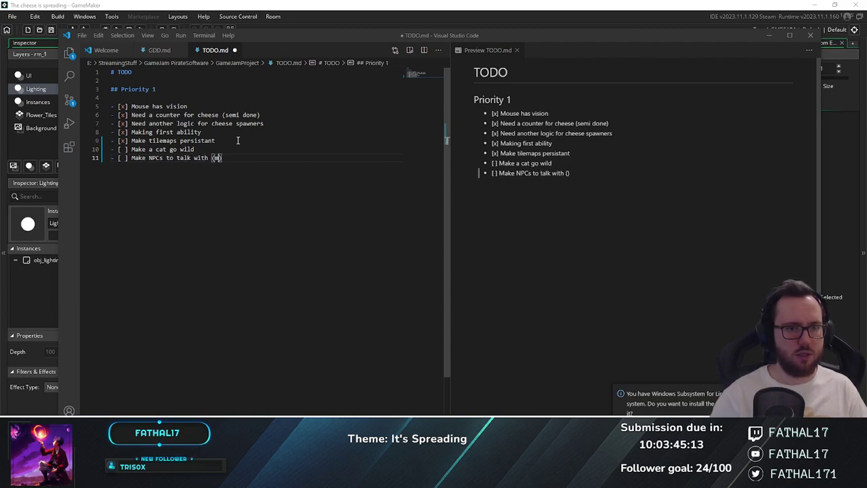
key(BackSpace)
text(ybe give)
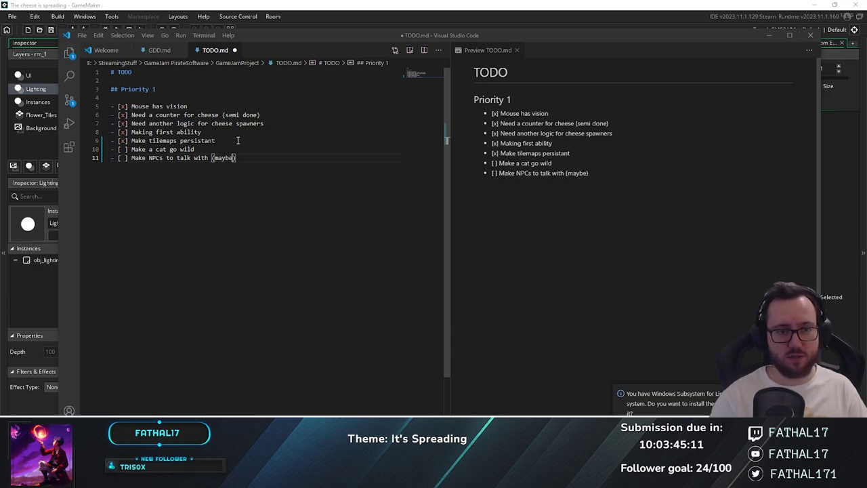
text( quests)
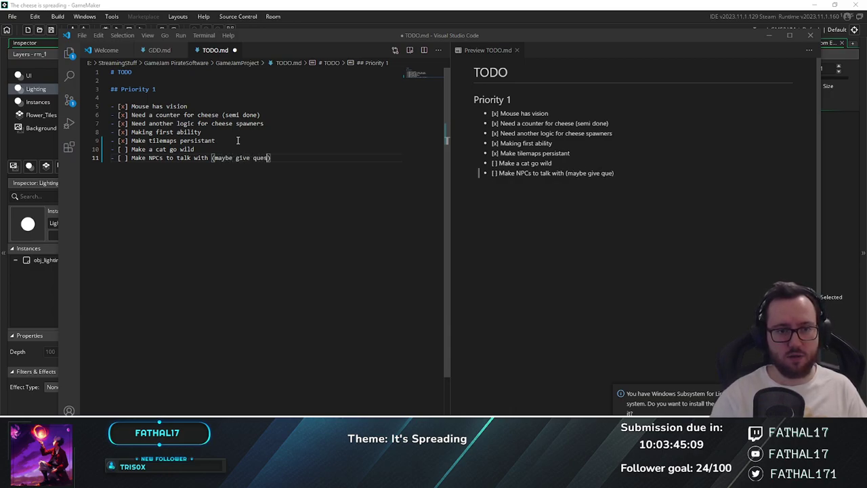
text(?)
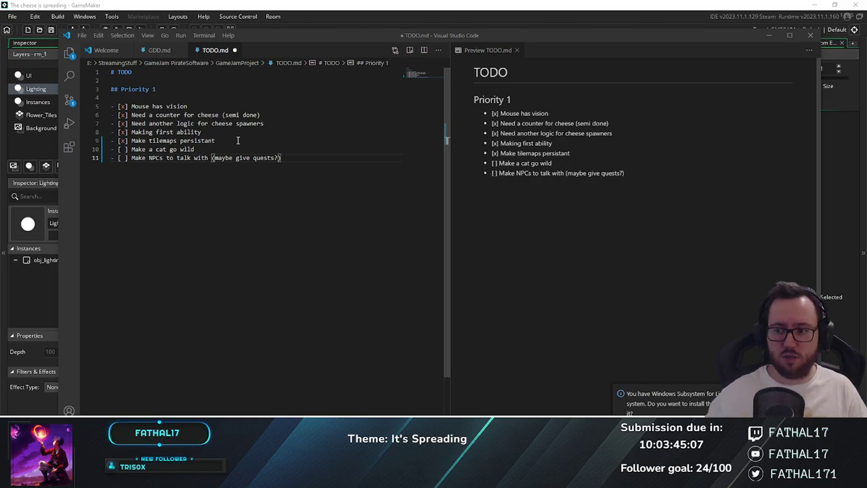
Return to GDD.md and place the cursor at the end of the NPCs story note under Brainstormy things
click(160, 51)
scroll(157, 214, up, 1)
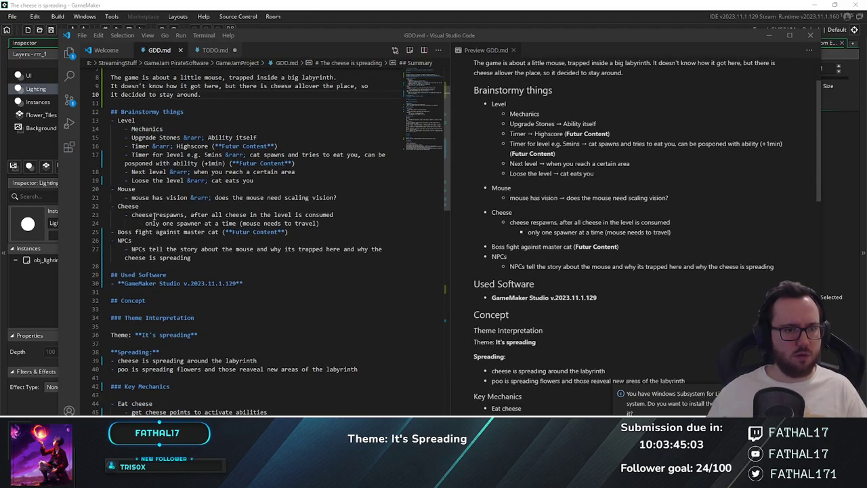
click(228, 256)
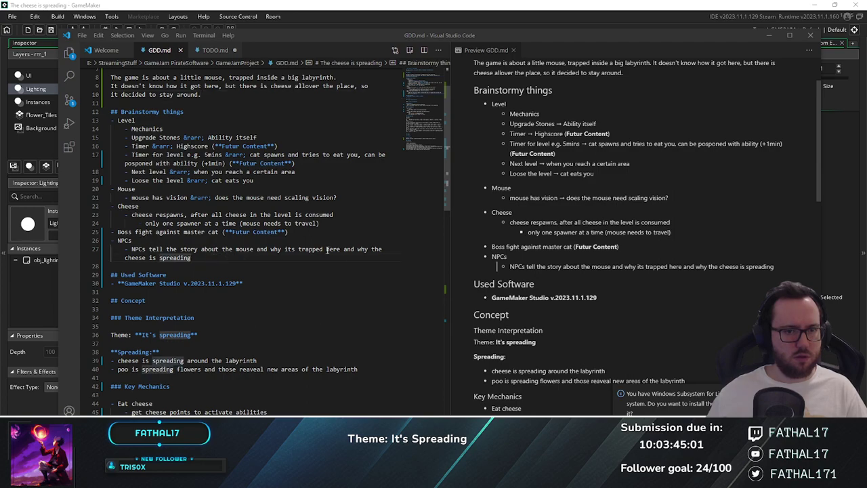
Add the sub-bullet "Maybe they are giving quests for cheese?" under NPCs in GDD.md
key(Return)
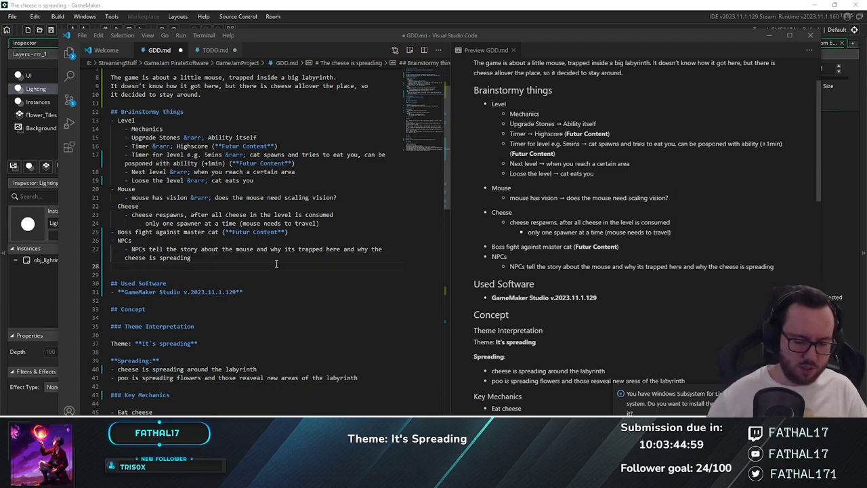
text(Ma)
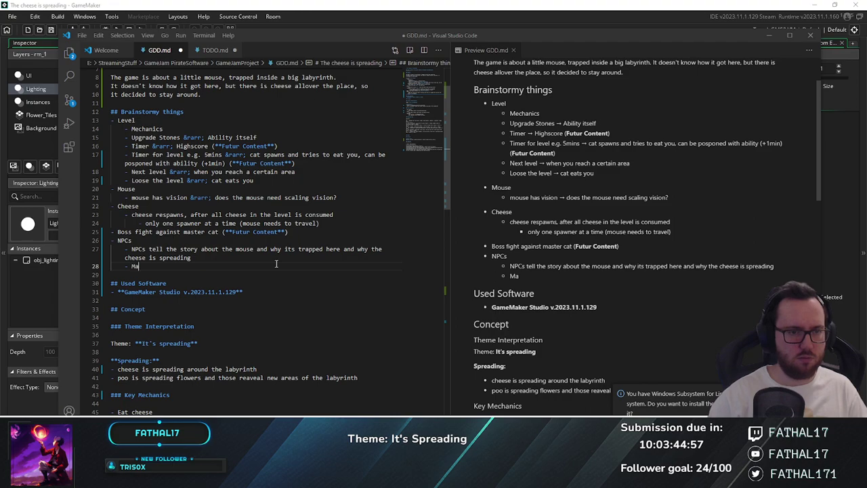
text(ybe they )
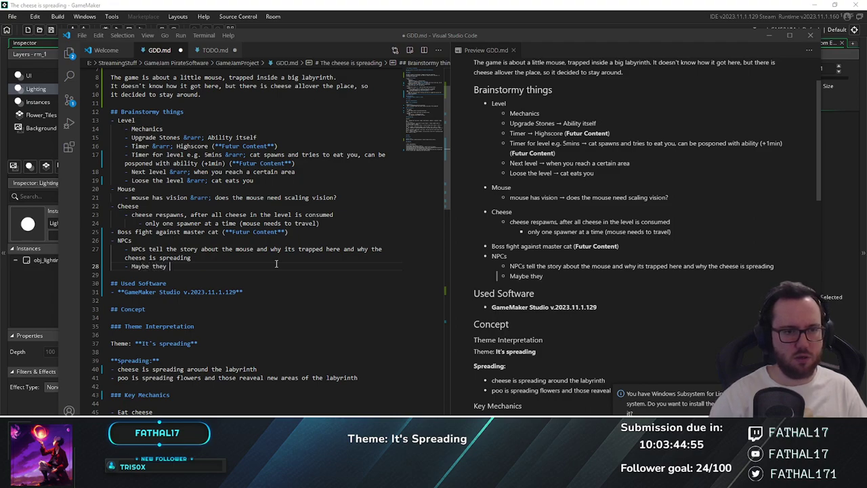
text(are giving quests?)
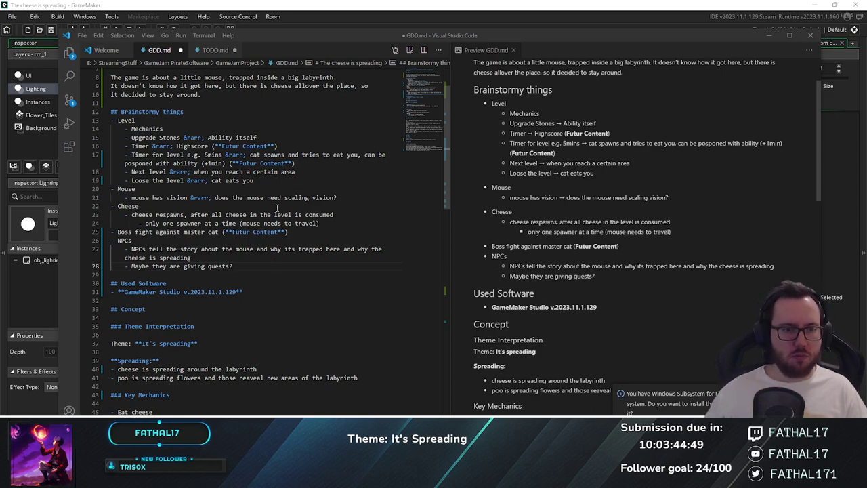
key(BackSpace)
text(for chesse?)
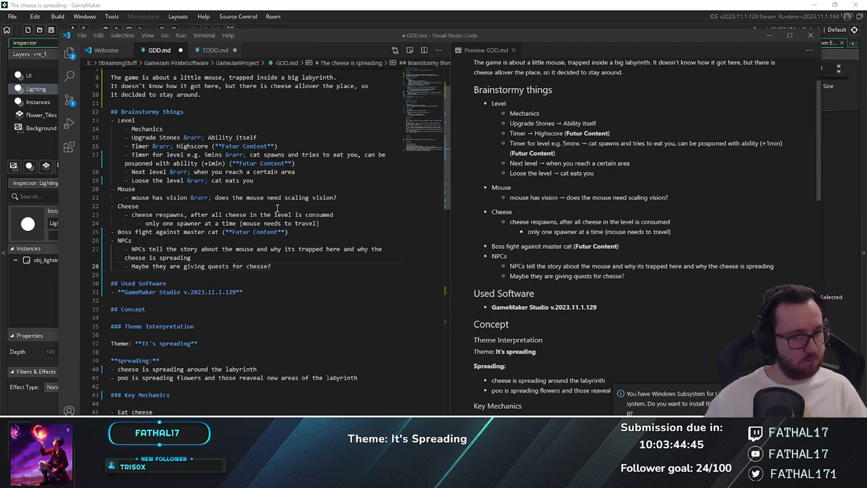
click(260, 266)
key(BackSpace)
text(e)
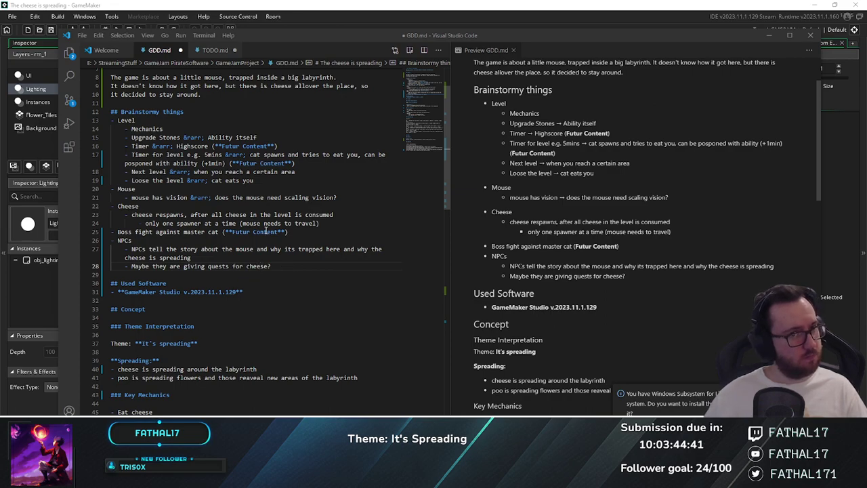
Check the open tasks in TODO.md and save both TODO.md and GDD.md
click(215, 51)
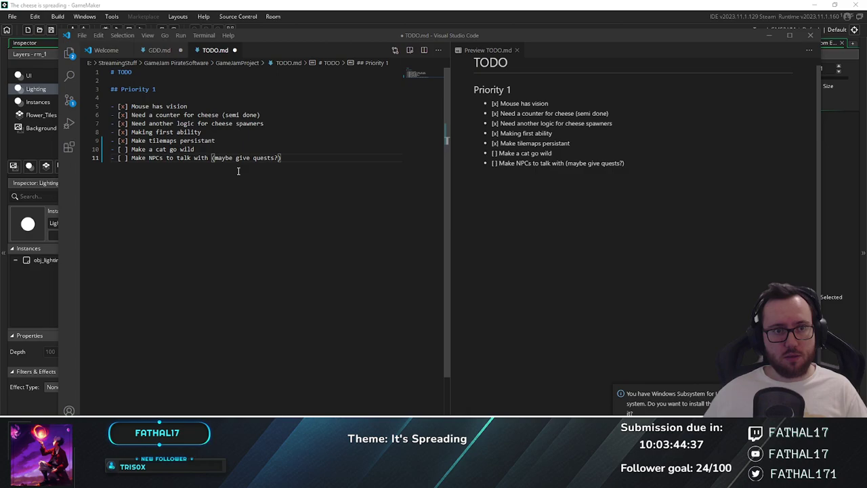
drag(195, 149, 131, 150)
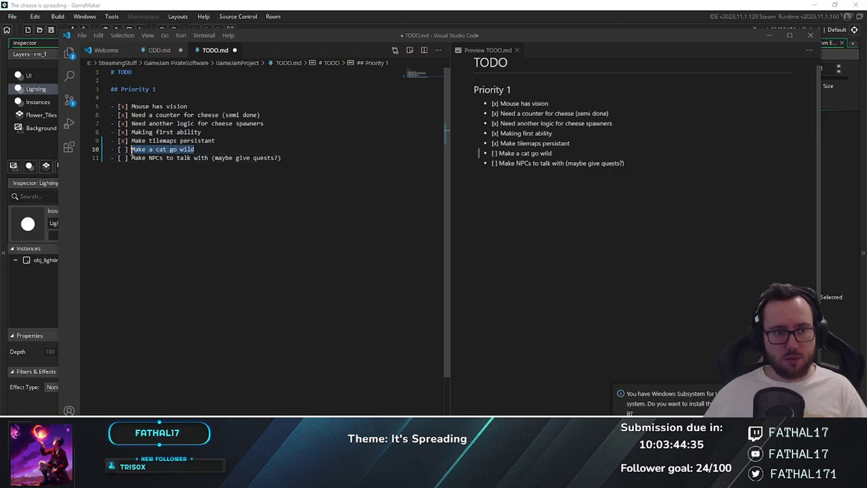
drag(307, 161, 131, 149)
click(205, 149)
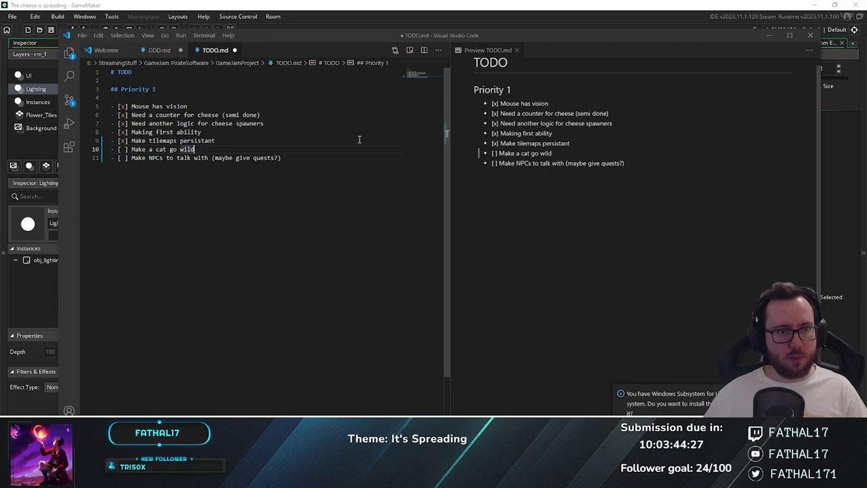
key(ctrl+s)
key(ctrl+Tab)
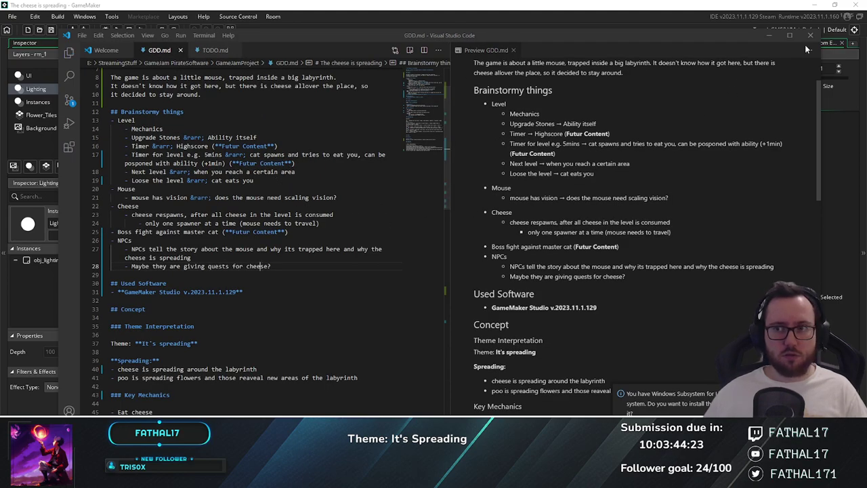
Switch to GameMaker and open the obj_water_spawner object in the workspace
click(768, 36)
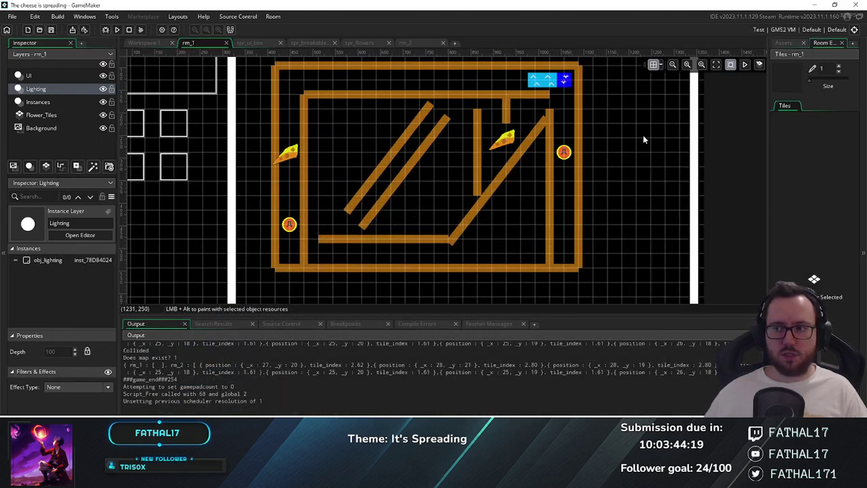
middle_drag(644, 138, 605, 161)
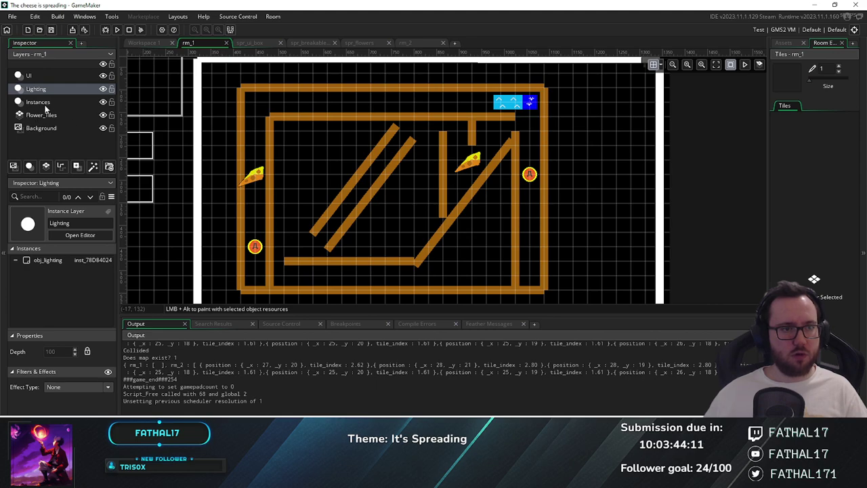
click(308, 42)
click(210, 43)
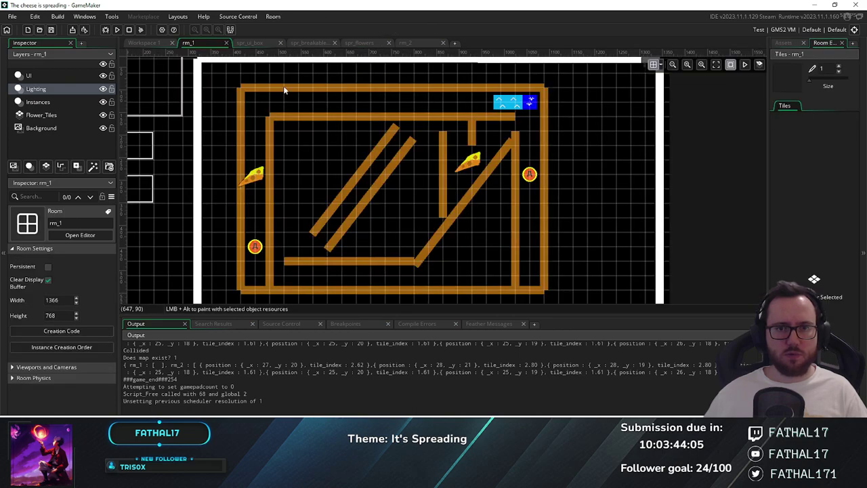
click(161, 44)
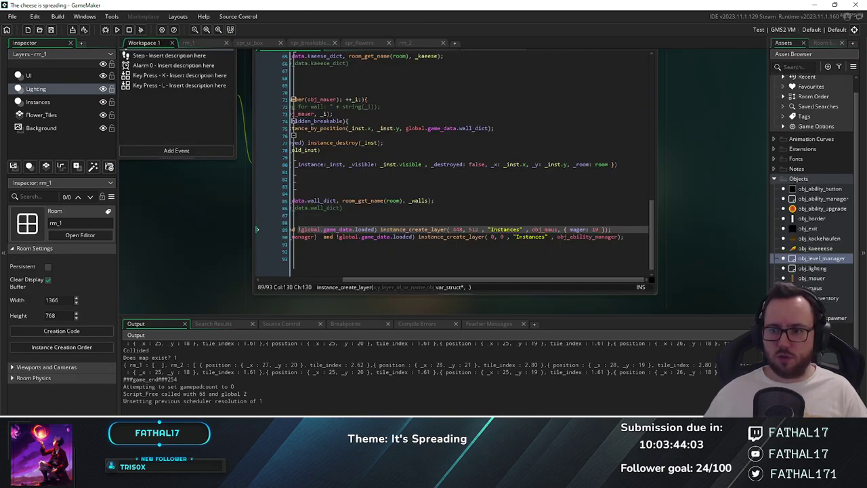
double_click(830, 318)
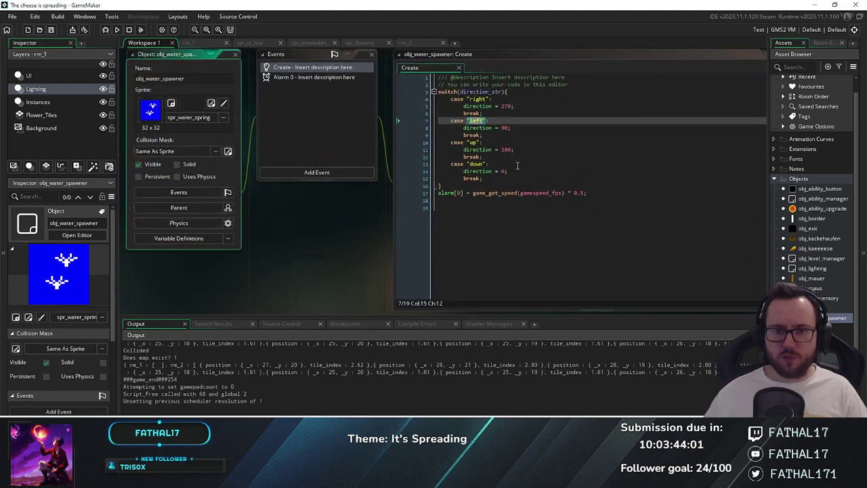
Delete the whole switch(direction_str) block from the Create event of obj_water_spawner
drag(515, 171, 463, 171)
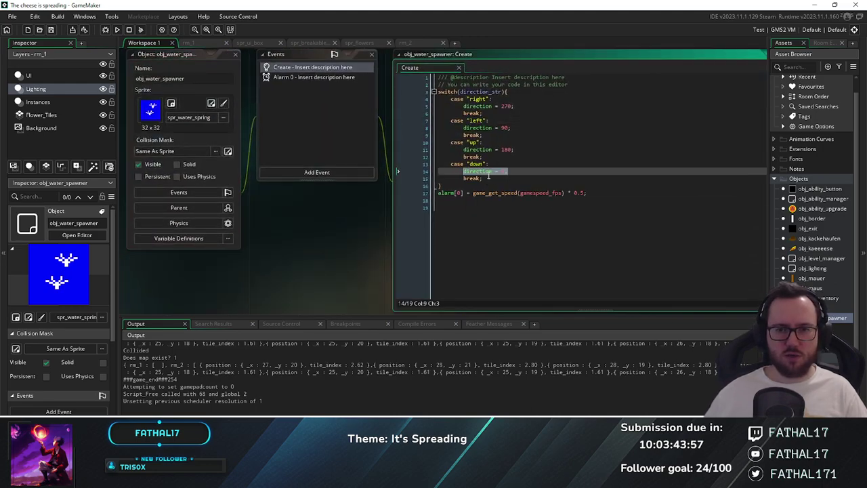
drag(487, 172, 451, 99)
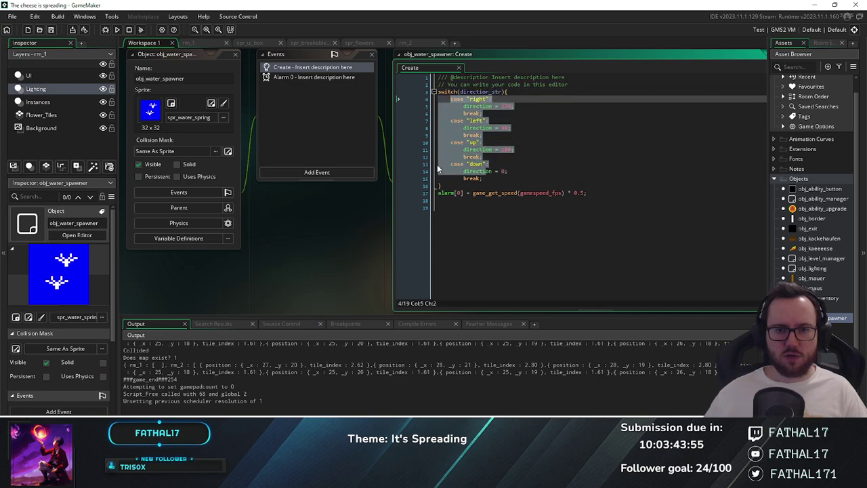
drag(443, 184, 439, 93)
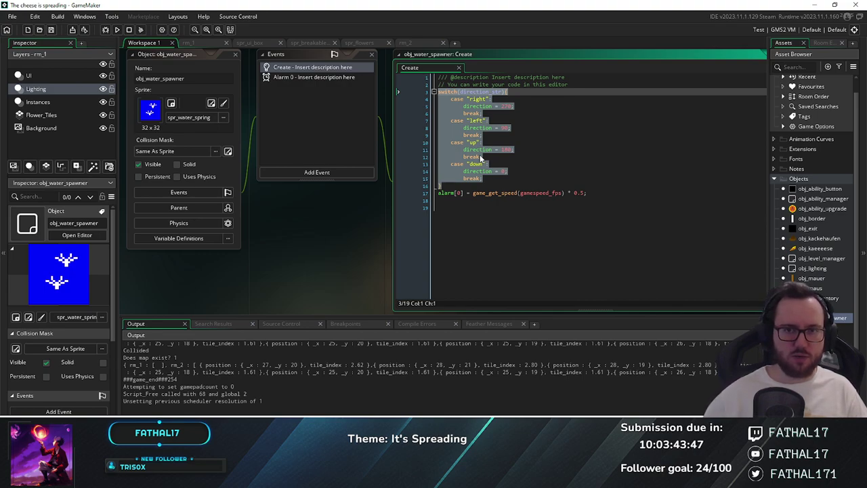
key(Delete)
Set the direction_str variable definition of obj_water_spawner to type Integer with a default of 90
click(178, 237)
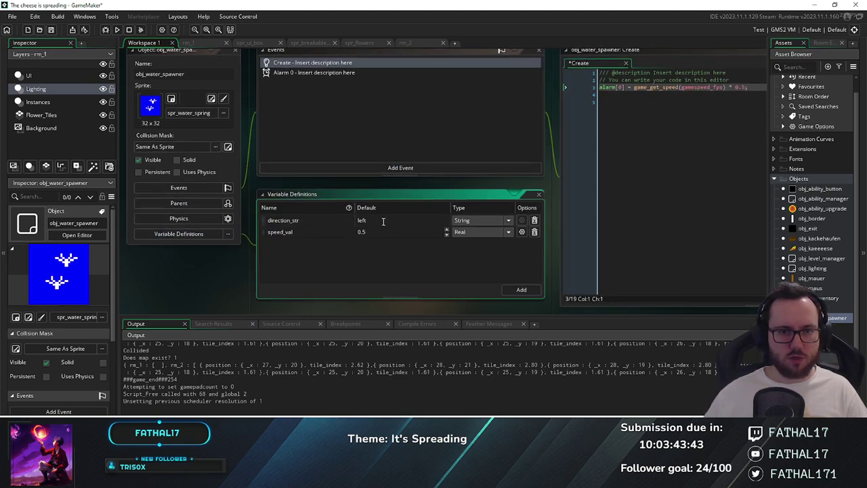
click(474, 220)
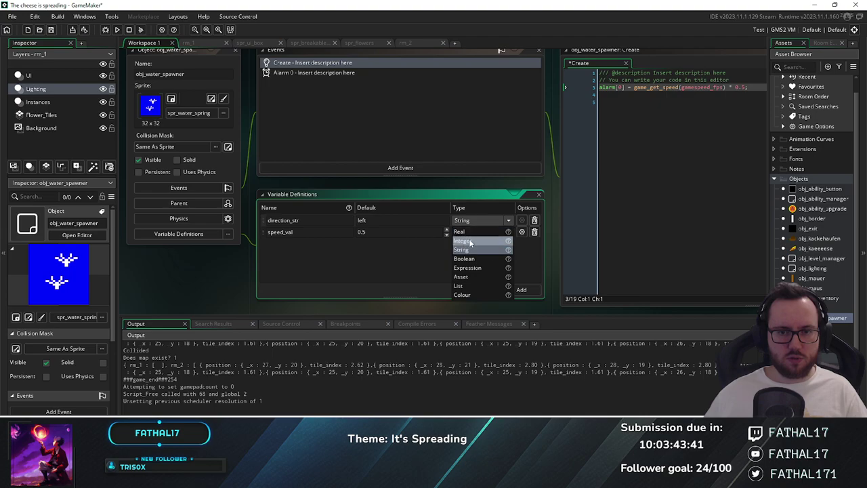
click(462, 246)
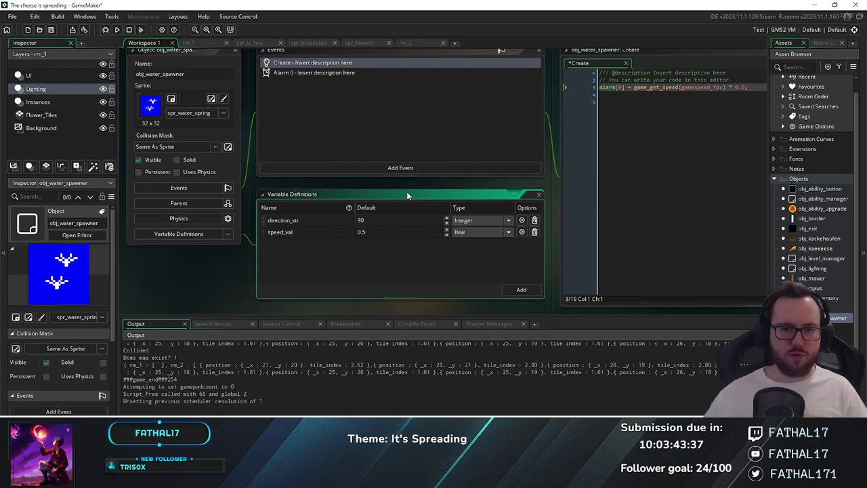
Rename the direction_str variable definition to direction and set its default to 0
click(327, 220)
key(BackSpace)
key(BackSpace)
key(BackSpace)
key(BackSpace)
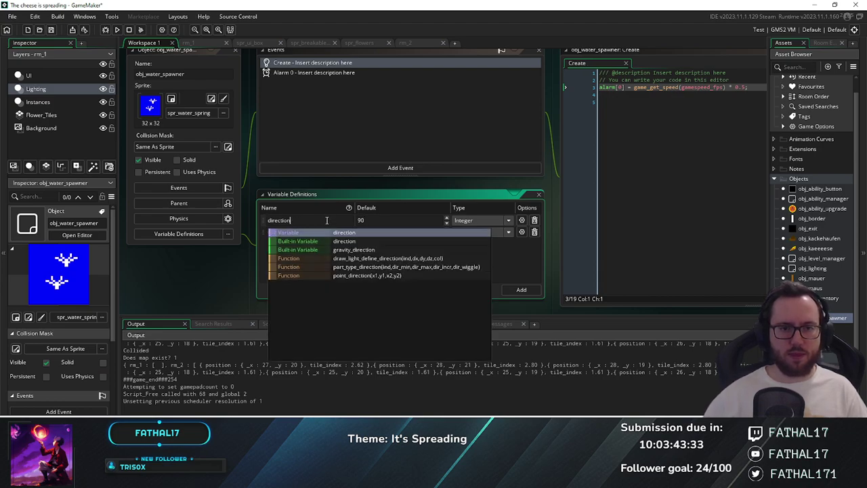
key(Escape)
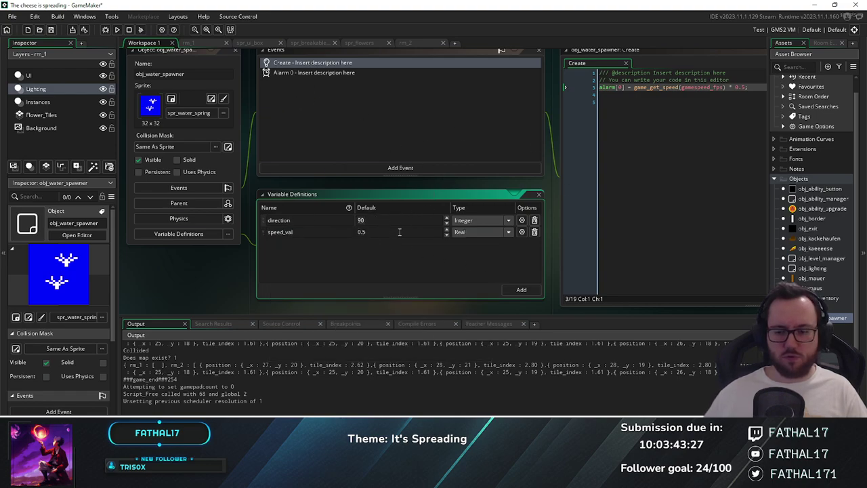
key(Tab)
text(0)
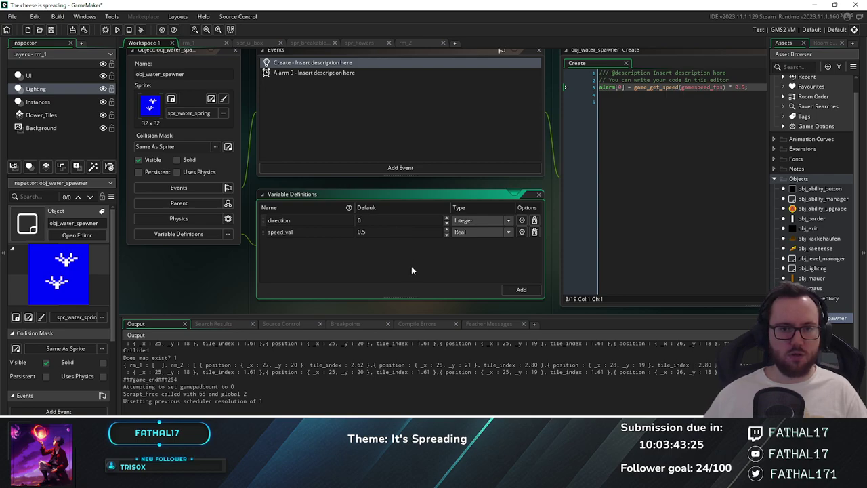
Review how direction and speed are used in the spawner's Alarm 0 event and in obj_water's Create and Step events
scroll(430, 280, up, 1)
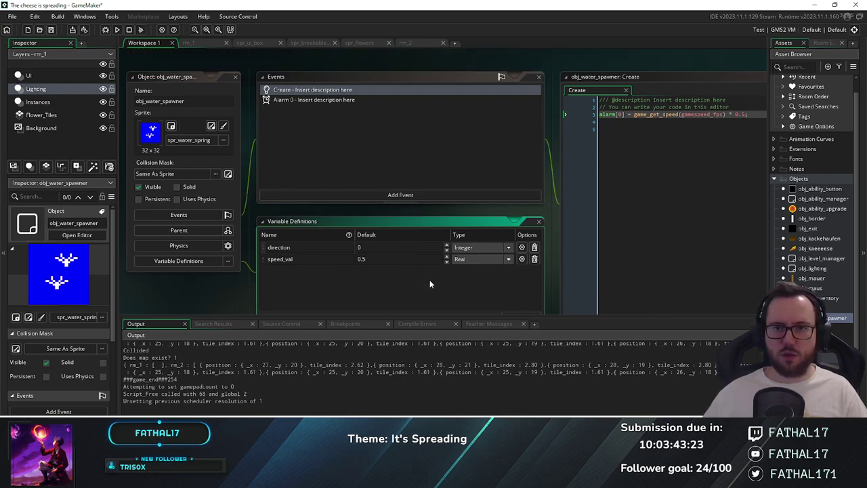
middle_drag(389, 212, 318, 206)
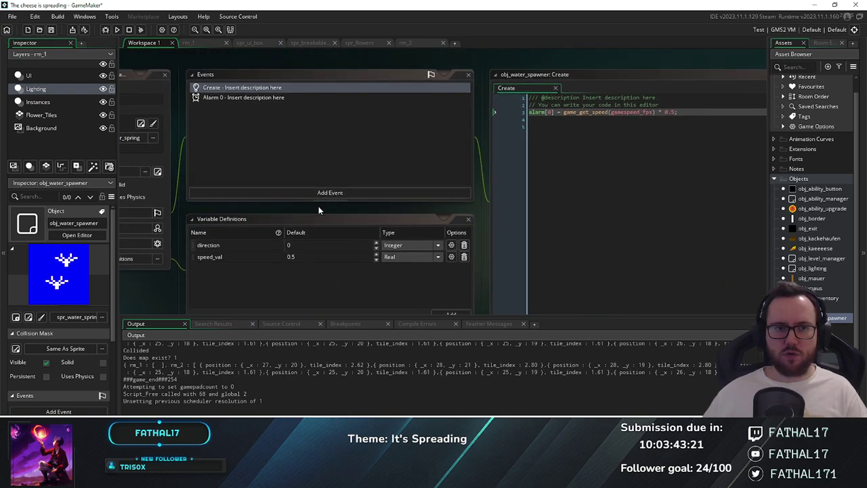
click(204, 97)
middle_drag(471, 176, 278, 175)
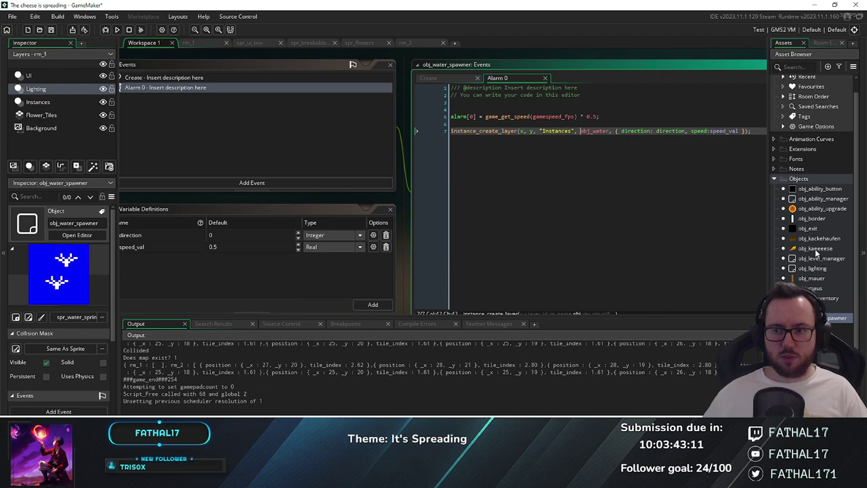
middle_click(595, 130)
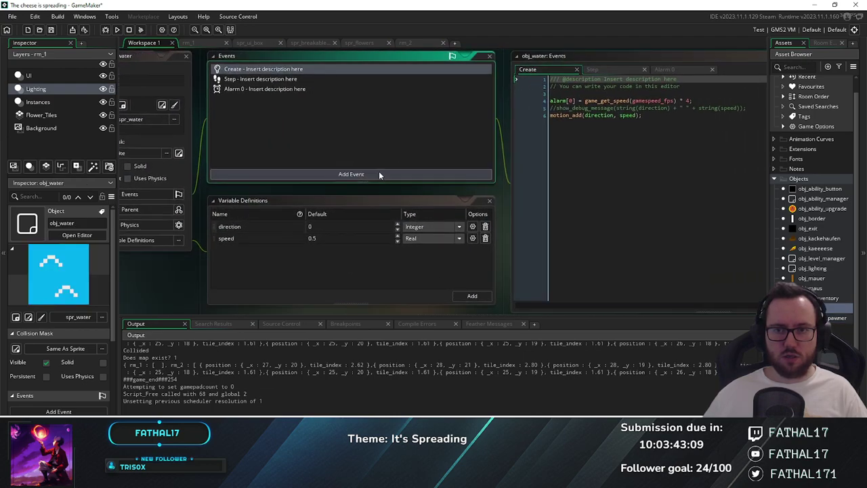
click(390, 79)
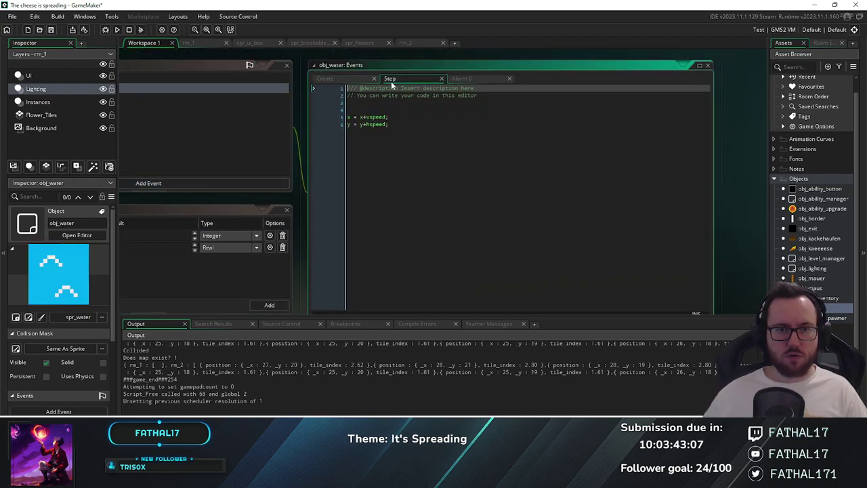
click(337, 79)
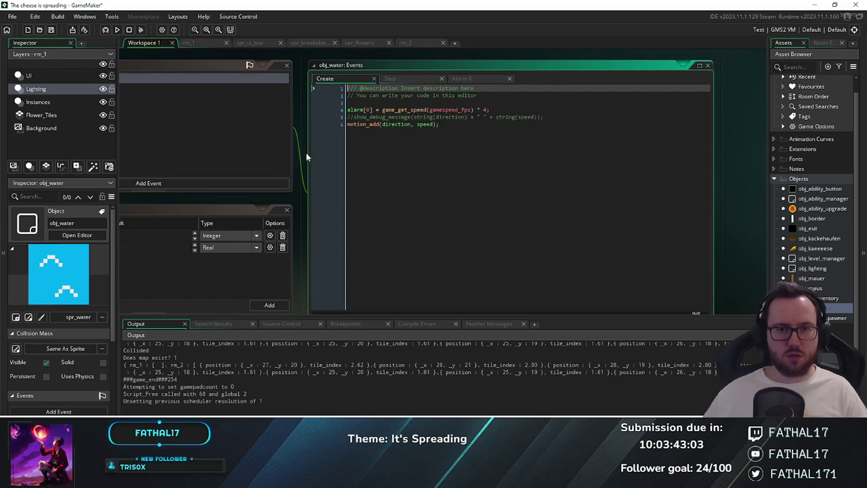
middle_drag(252, 199, 549, 199)
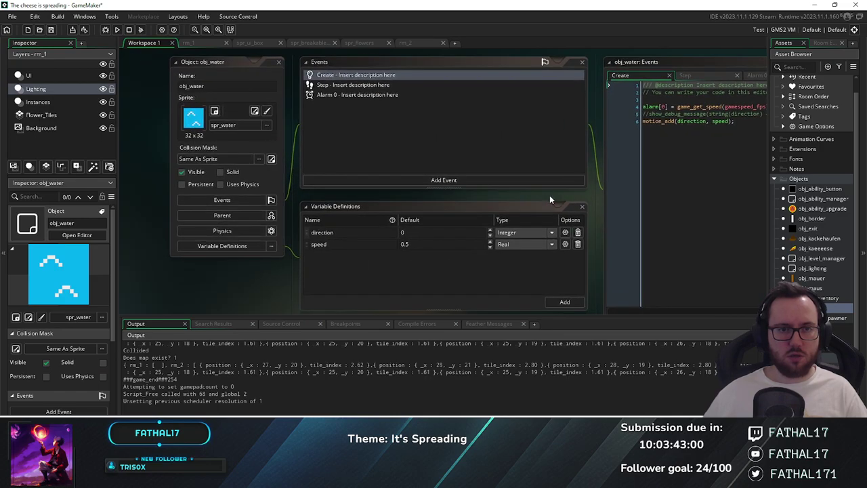
Override the direction variable of the existing water spawner instance in rm_1 with 90 and test-run the game
click(202, 45)
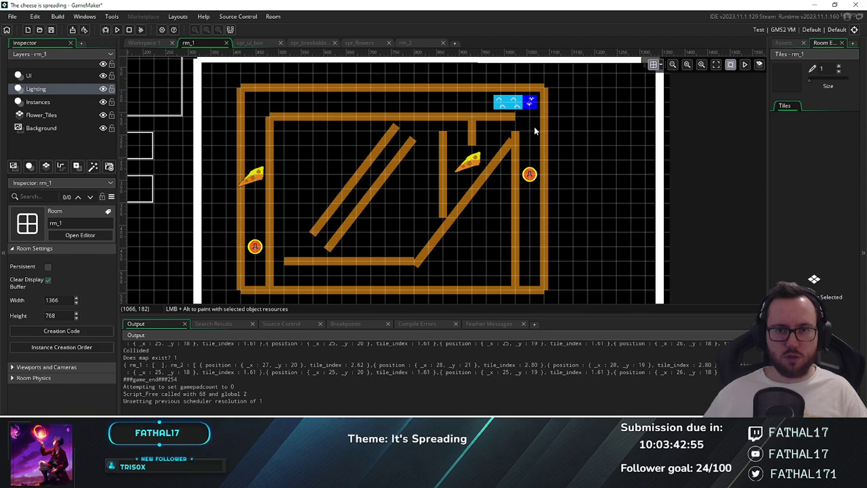
click(59, 102)
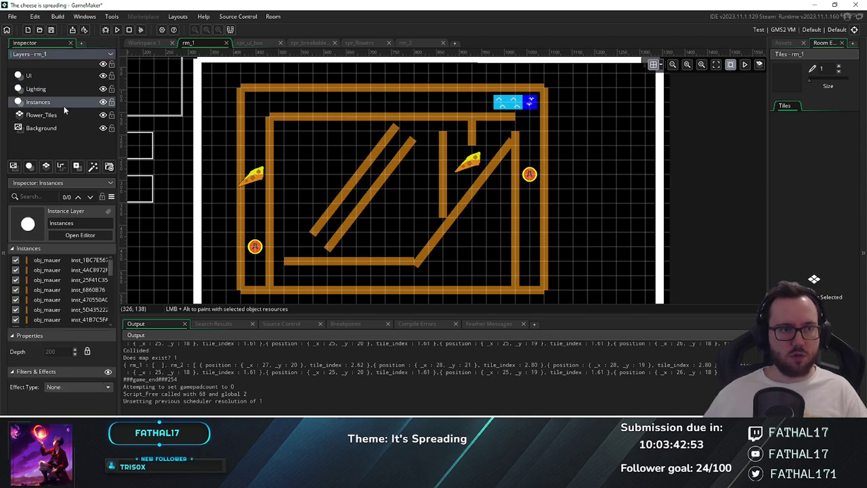
click(535, 103)
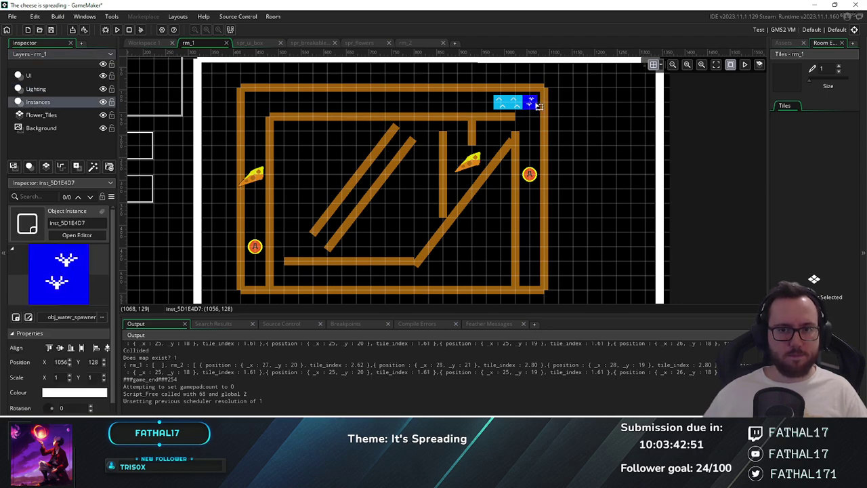
double_click(538, 105)
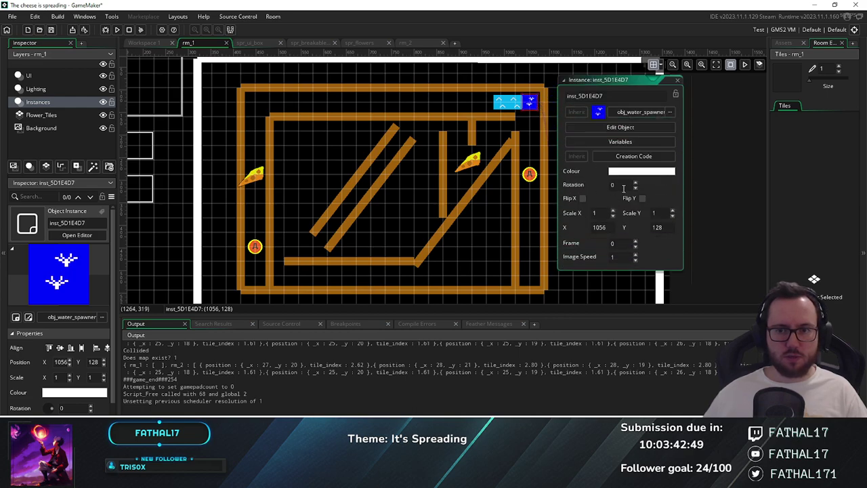
click(631, 142)
click(577, 151)
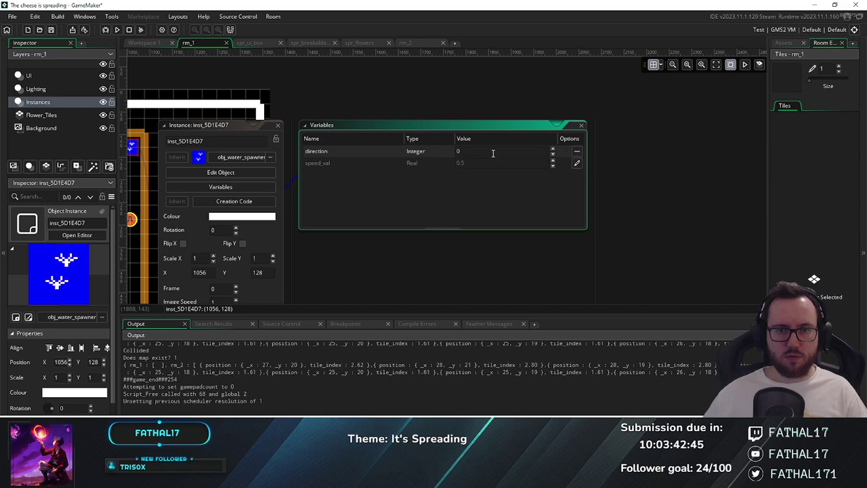
click(455, 151)
text(90)
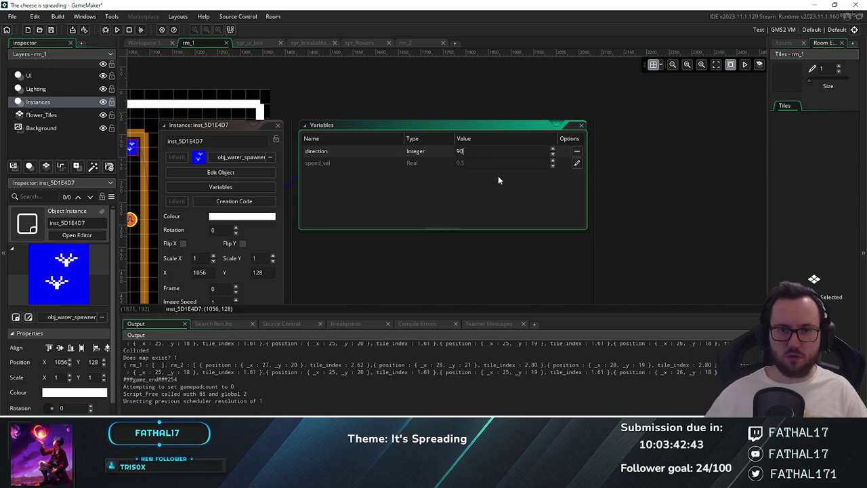
middle_drag(317, 90, 484, 90)
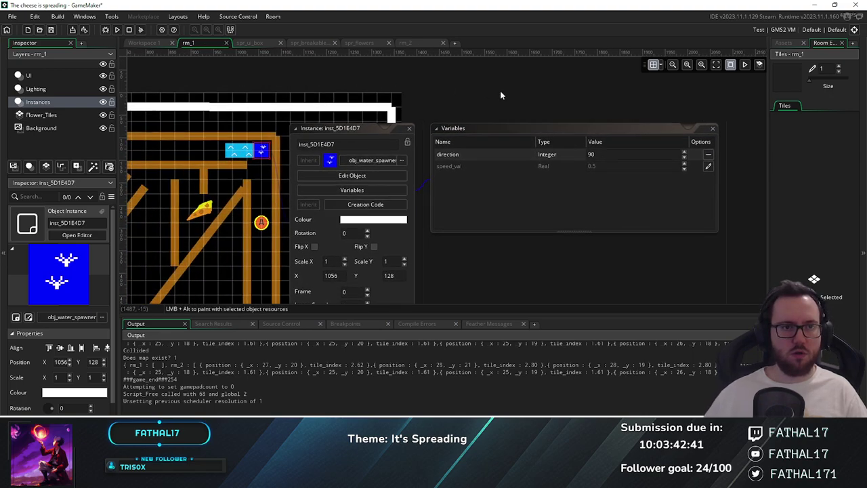
click(116, 30)
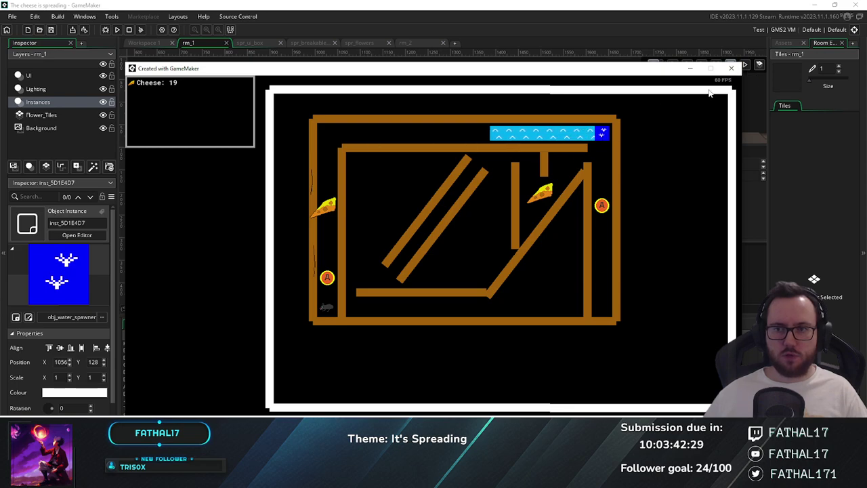
click(731, 68)
Place a second obj_water_spawner in rm_1 at the upper ends of the two parallel diagonal walls, at about X 789, Y 185
scroll(454, 78, left, 3)
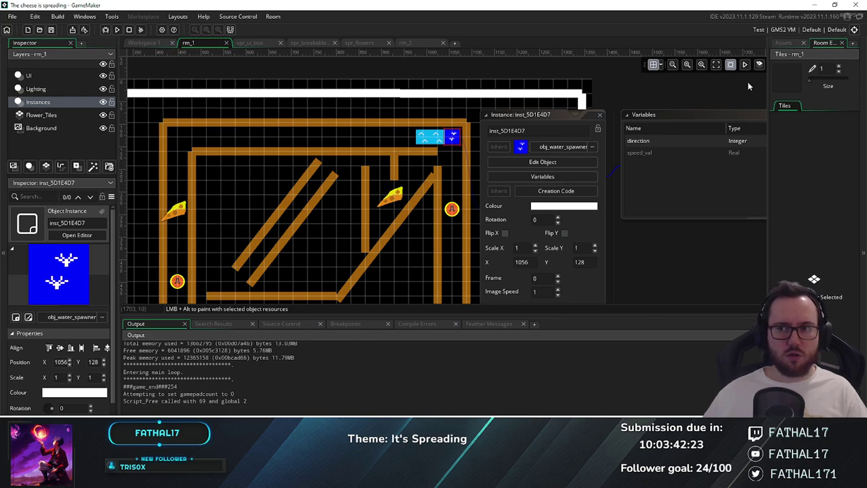
click(790, 42)
drag(837, 318, 336, 169)
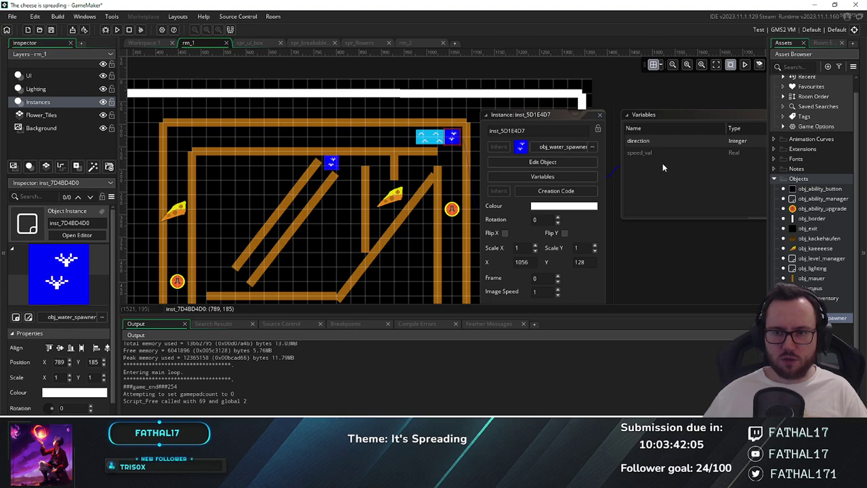
Set the direction of the original spawner in the labyrinth's upper corner to 135 and test-run the game
middle_drag(678, 282, 563, 268)
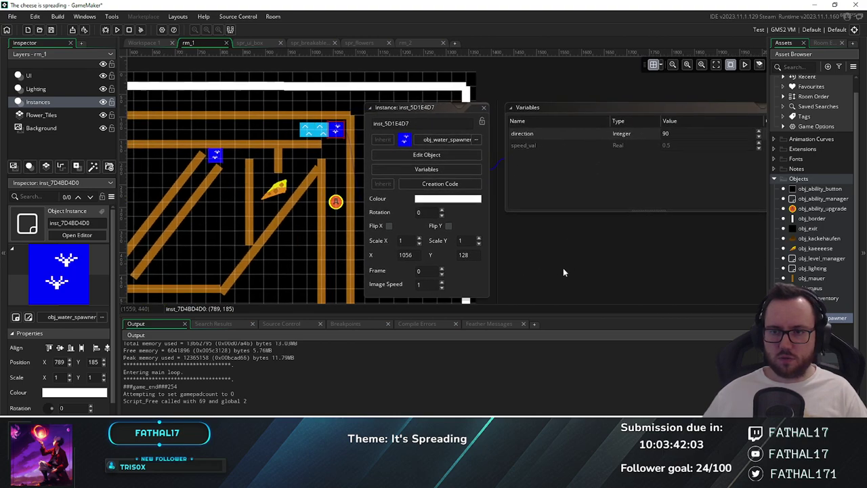
click(671, 132)
double_click(672, 133)
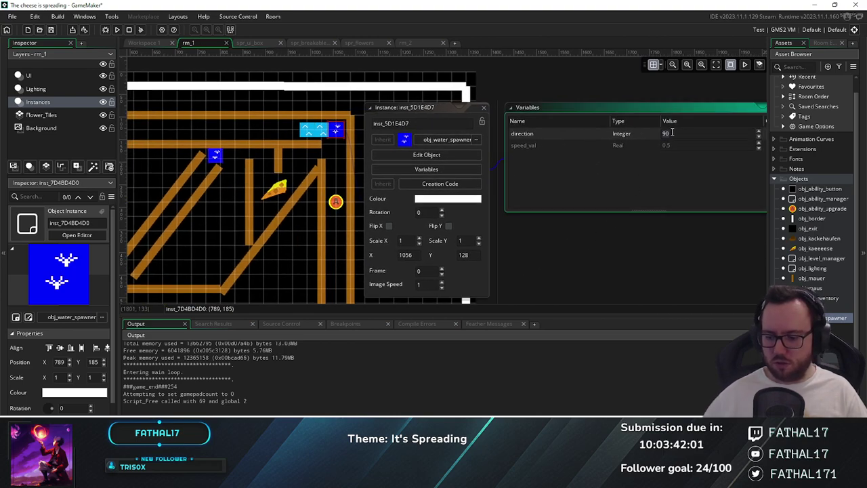
text(135)
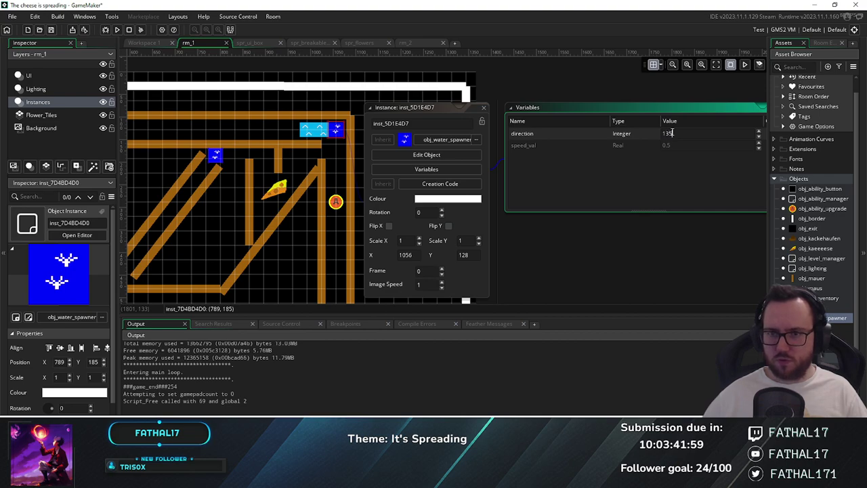
click(573, 88)
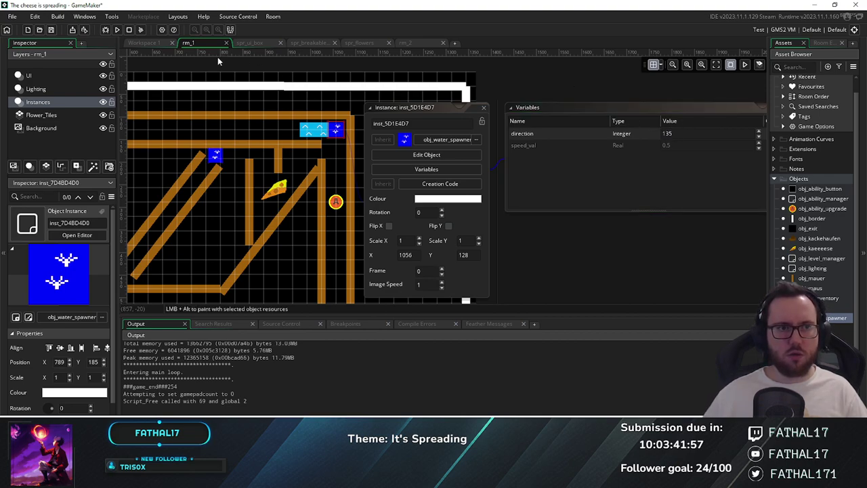
click(117, 30)
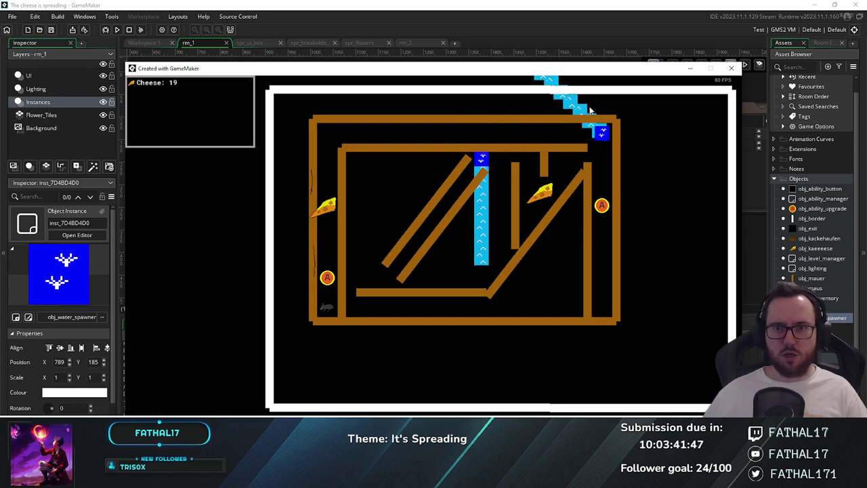
click(731, 69)
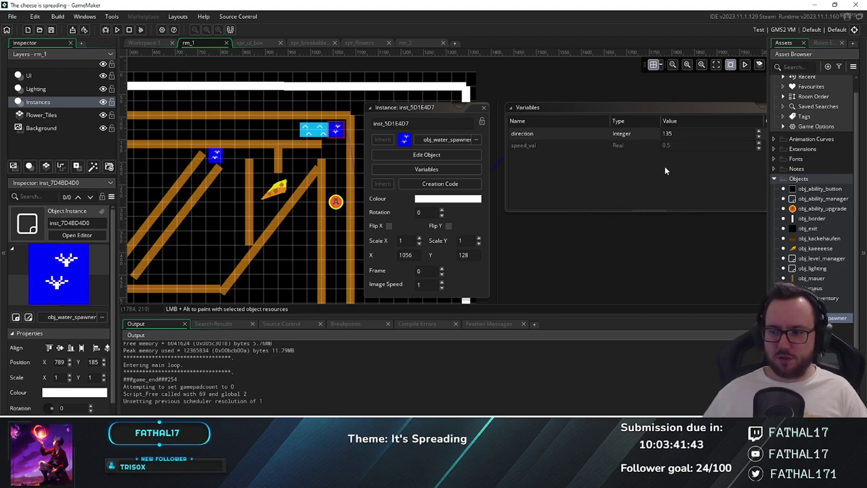
Reset the direction of the original spawner in the labyrinth's upper corner to 90
click(681, 133)
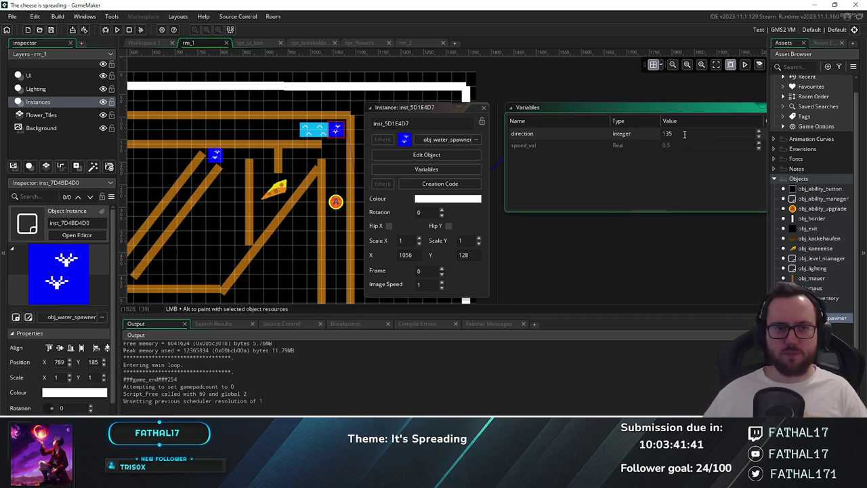
text(90)
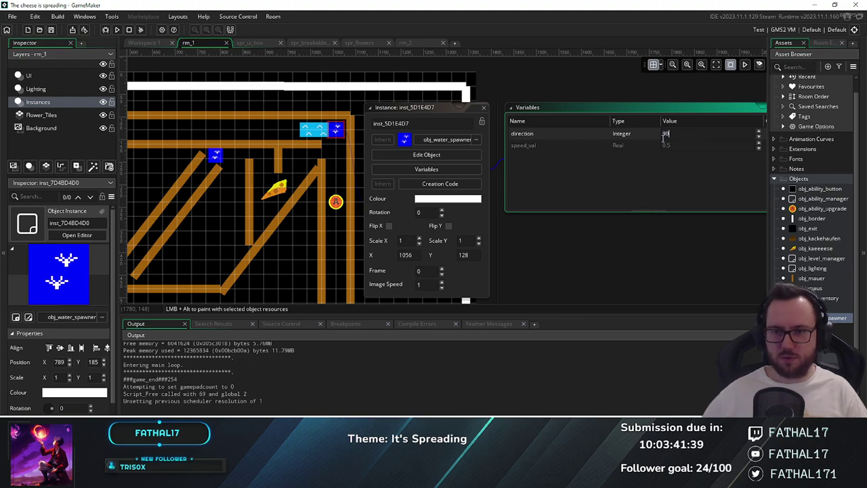
key(Return)
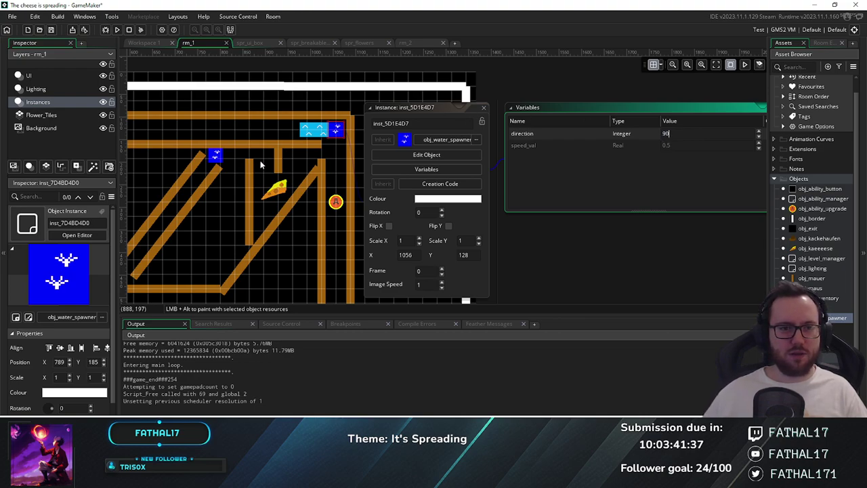
click(263, 165)
Override the direction variable of the new spawner by the diagonal walls with 45 and close its instance properties
click(219, 156)
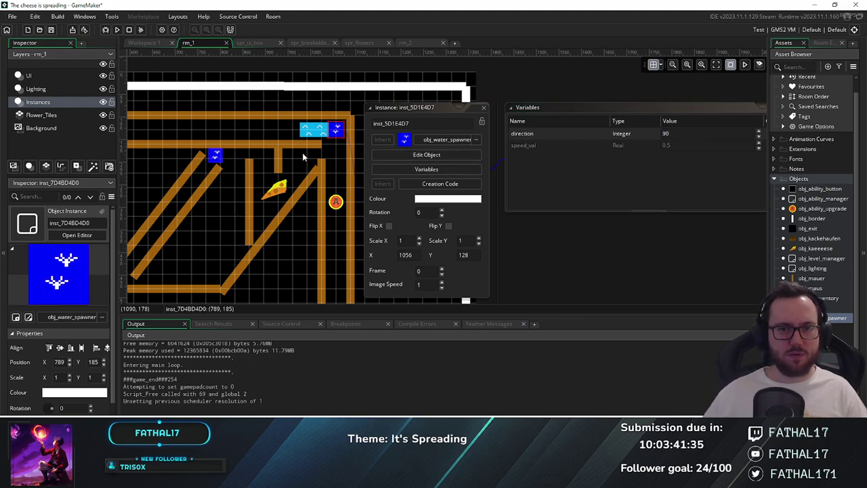
double_click(216, 157)
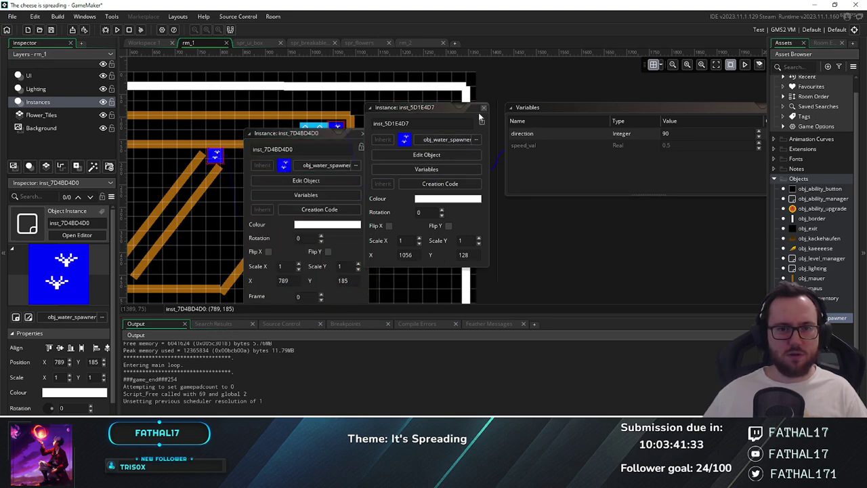
click(315, 195)
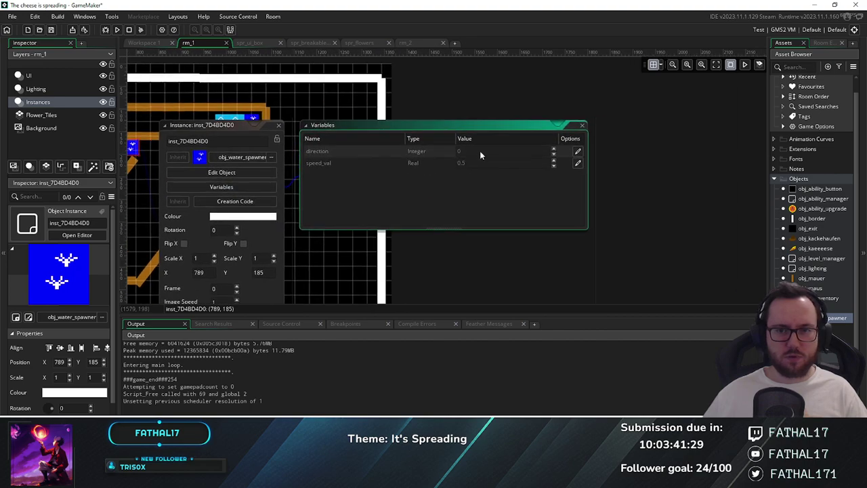
click(577, 150)
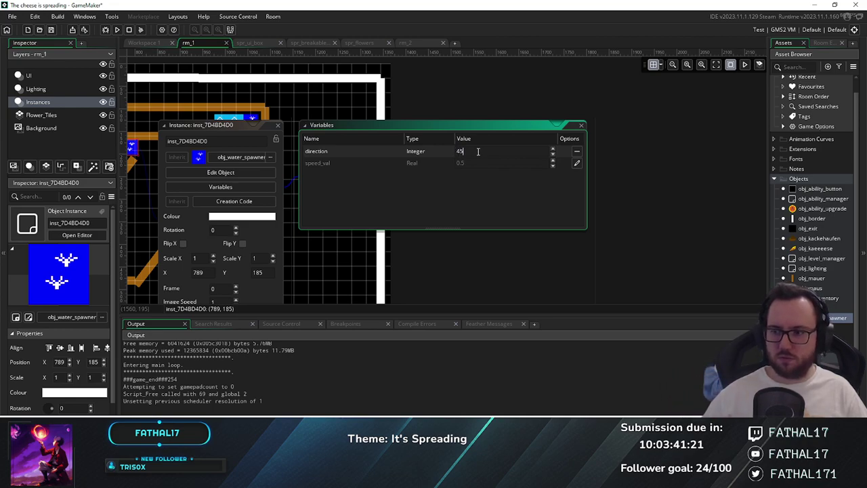
middle_drag(389, 247, 569, 225)
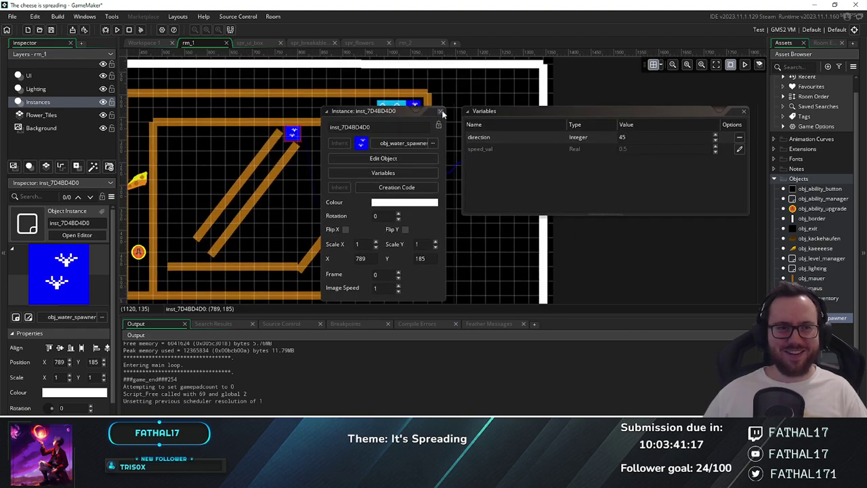
click(441, 111)
Run the game to check both spawners' water flow, and restart the running project
key(F5)
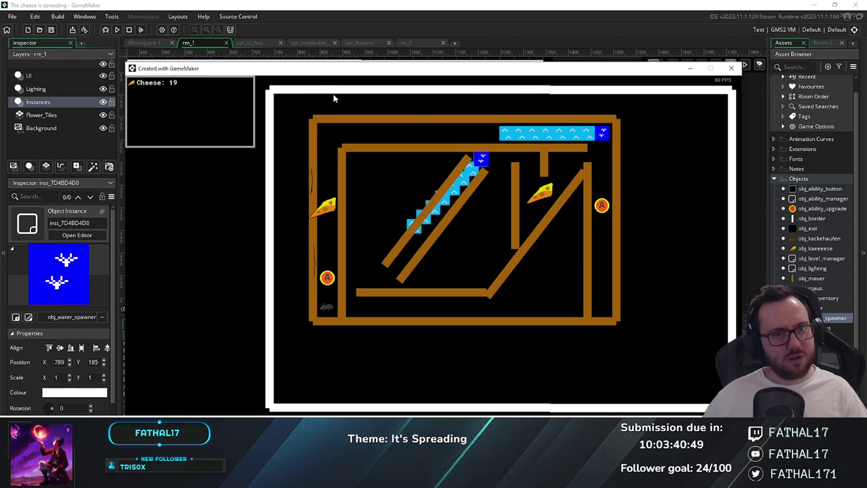
click(144, 43)
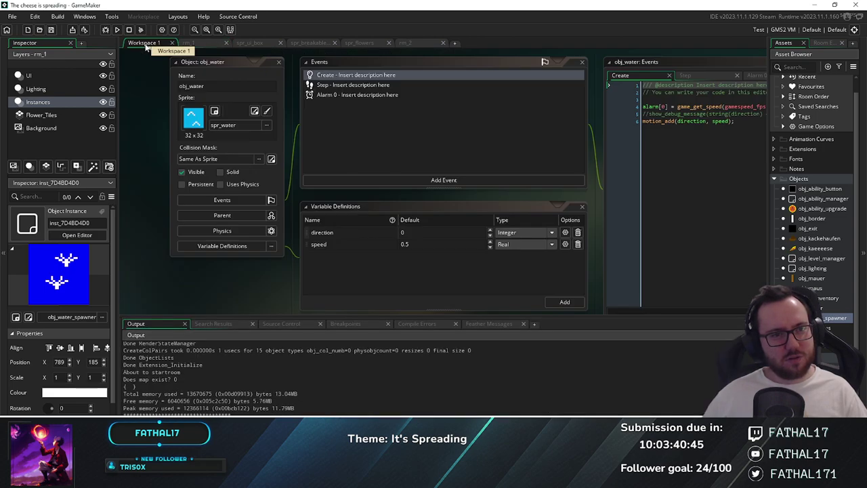
click(200, 41)
click(117, 32)
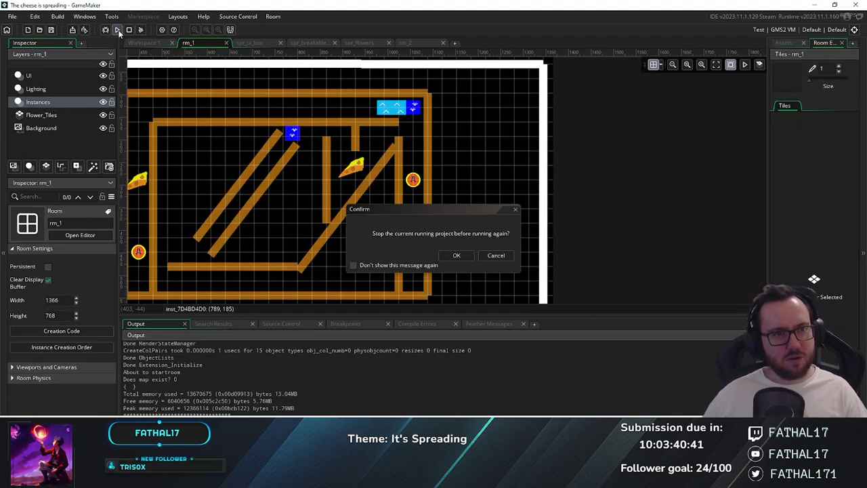
click(450, 254)
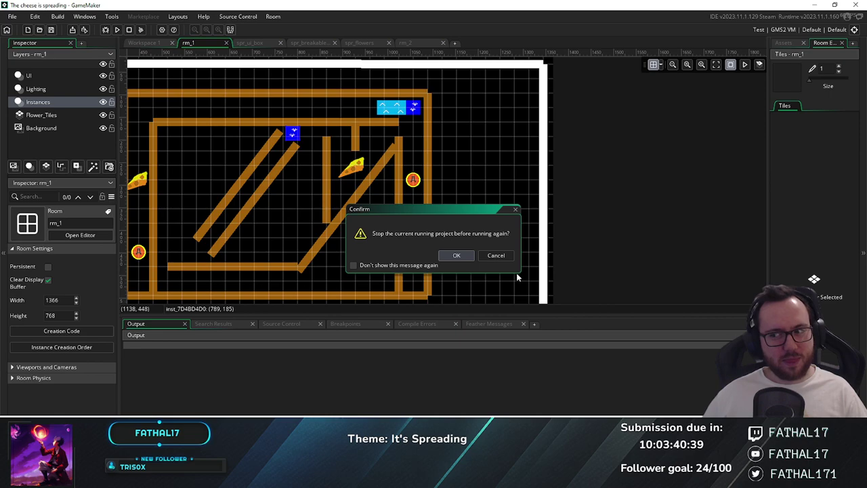
key(Return)
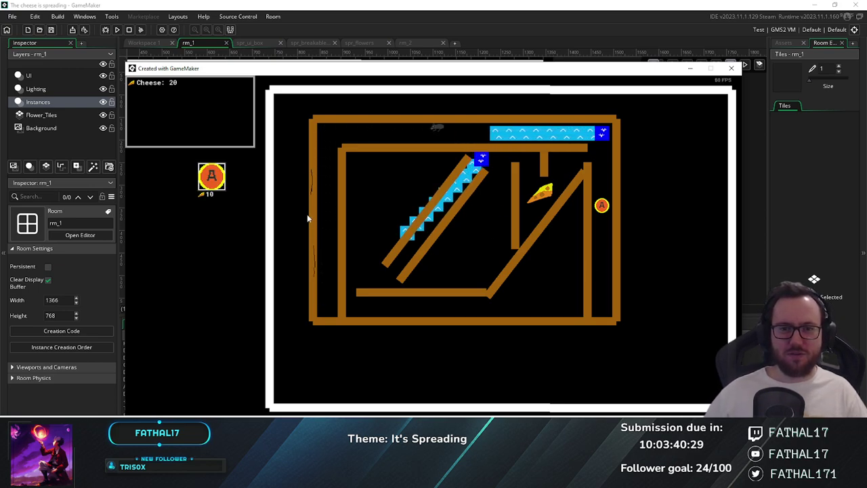
Playtest the mouse labyrinth, activating the 10-cheese ability twice and moving between rooms, and relaunch the game
click(208, 182)
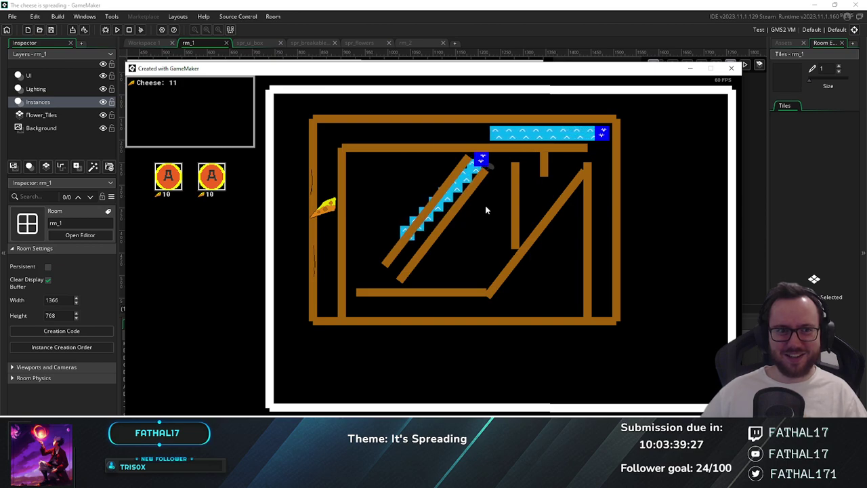
click(212, 178)
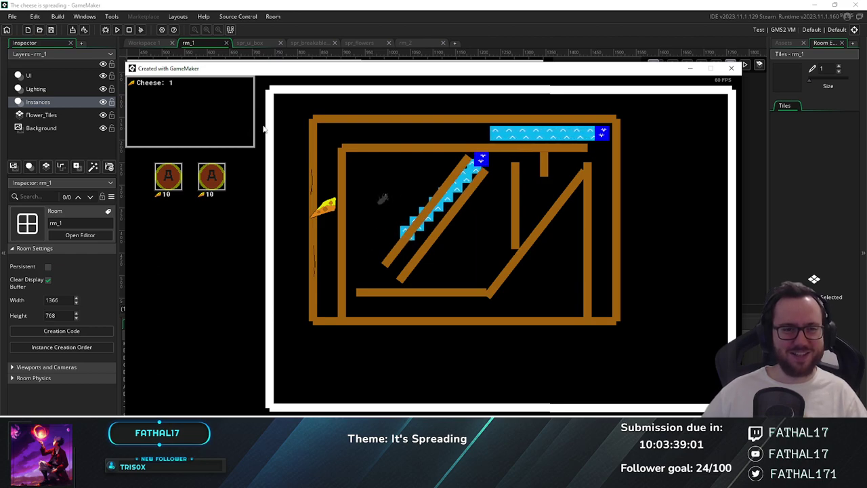
key(r)
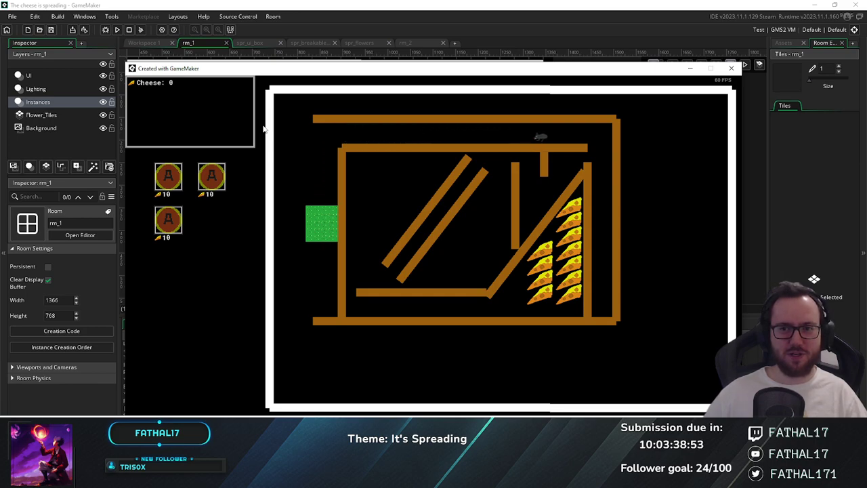
key(r)
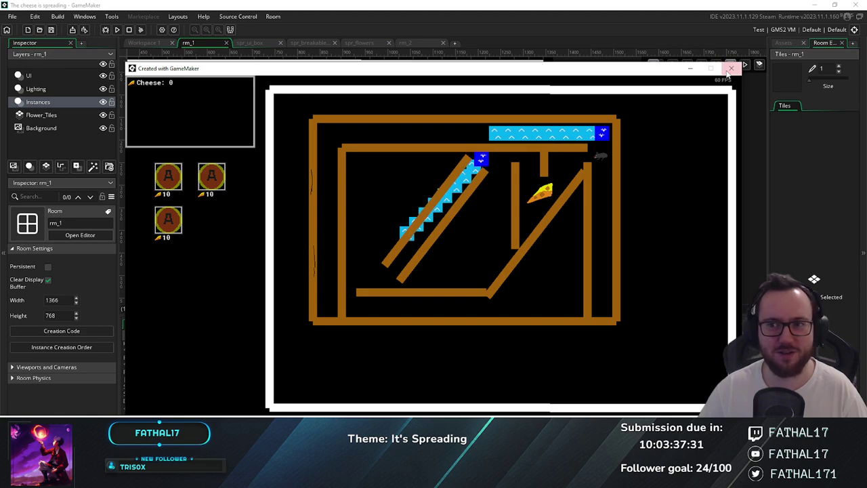
click(731, 68)
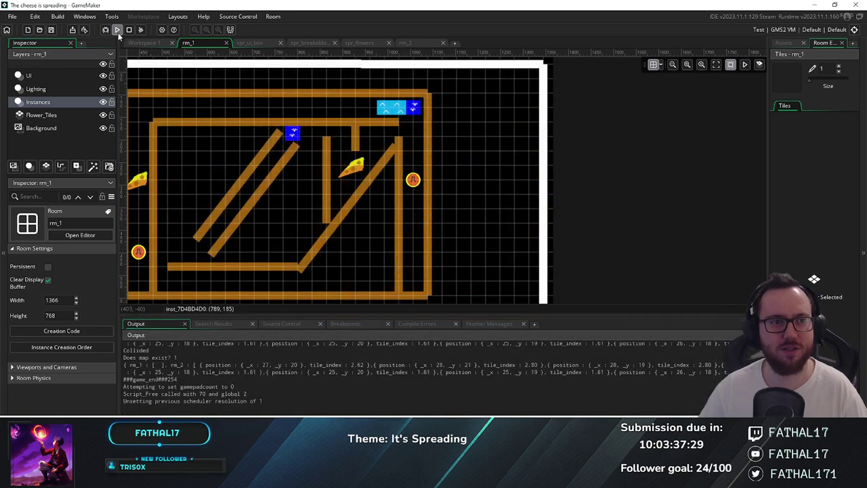
key(F5)
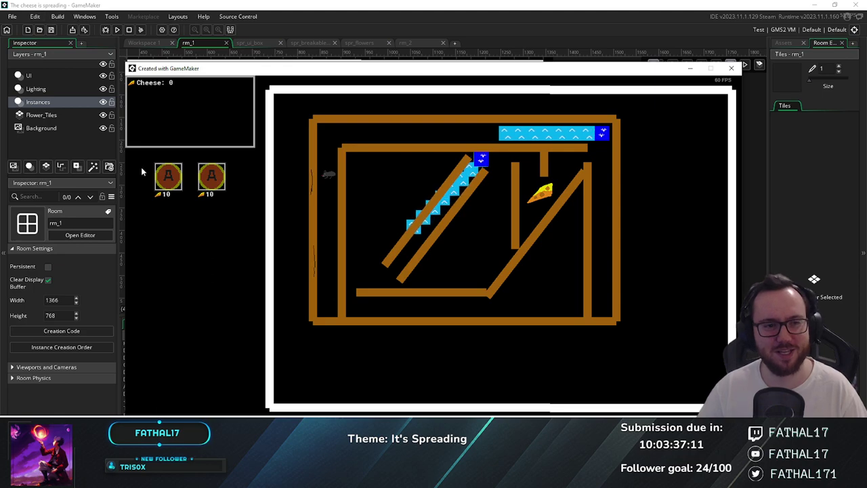
Restart the game and playtest the labyrinth, using both 10-cheese ability slots and growing flowers from the dropping near the outer wall
click(731, 68)
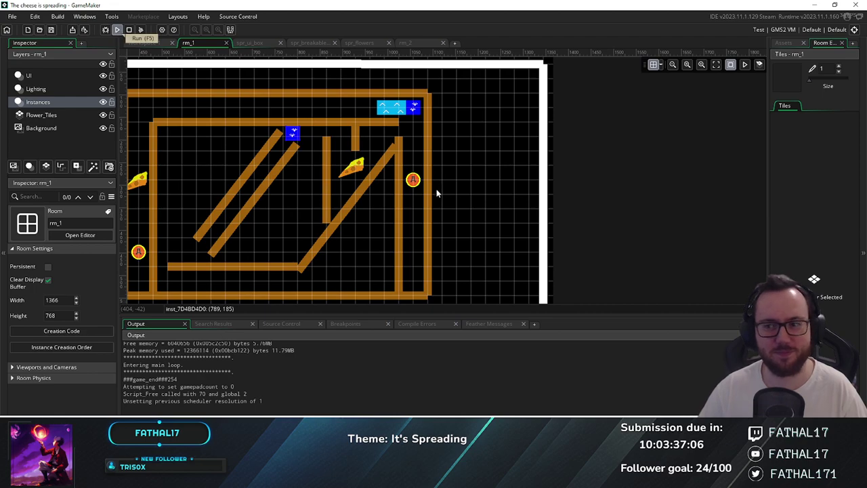
key(F5)
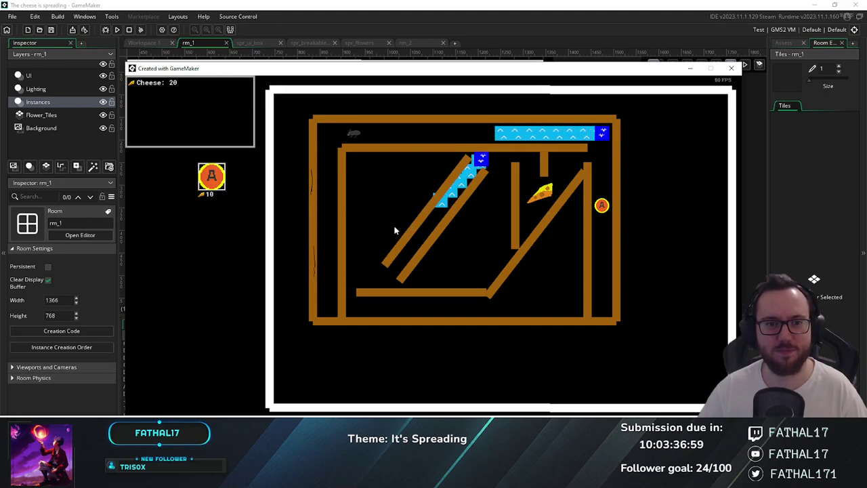
click(206, 189)
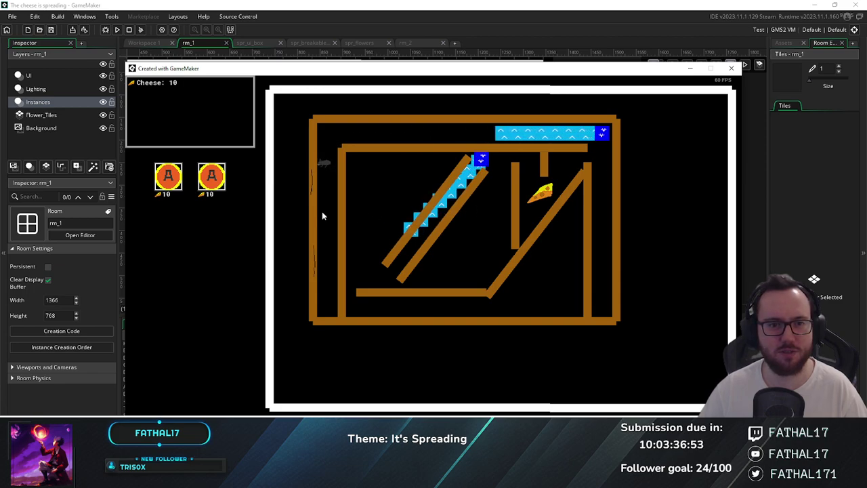
click(158, 188)
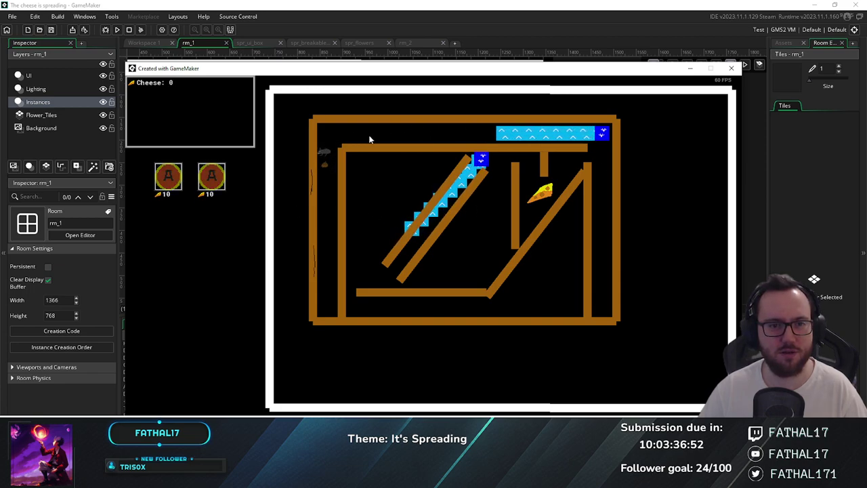
click(323, 170)
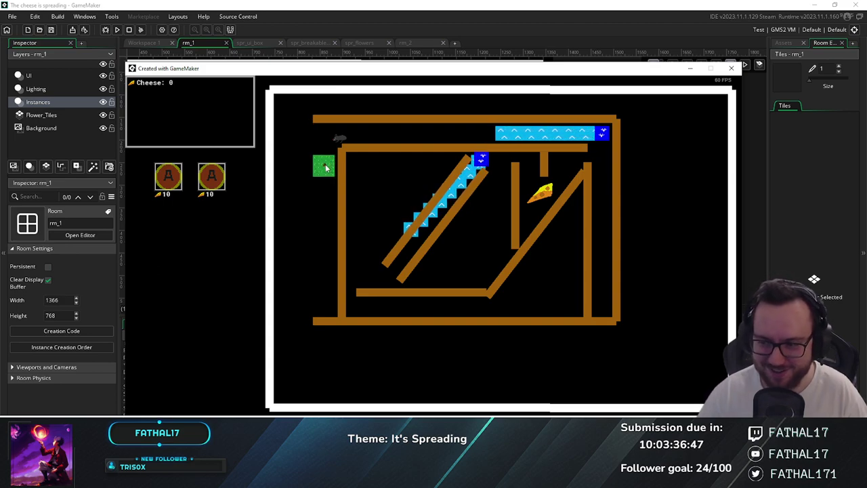
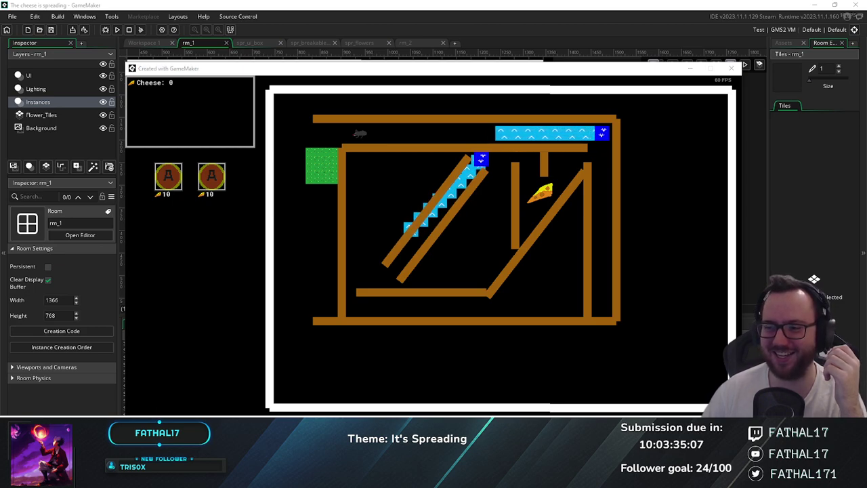
click(464, 338)
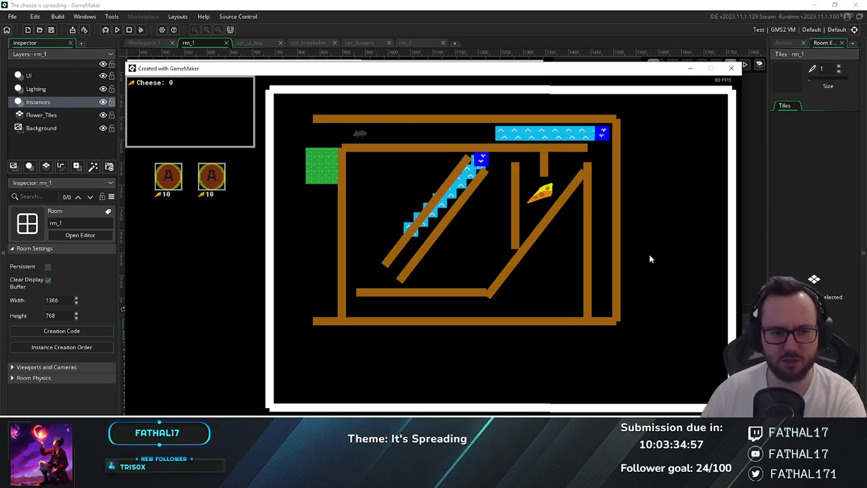
Switch to Visual Studio Code, review the GDD.md design document down to its Timeline table, and close the running game back in GameMaker
key(alt+Tab)
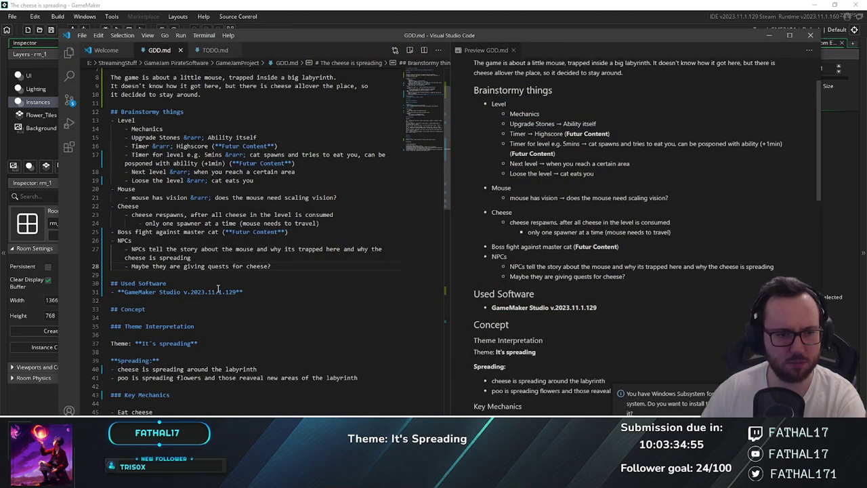
scroll(218, 287, down, 14)
scroll(219, 287, down, 5)
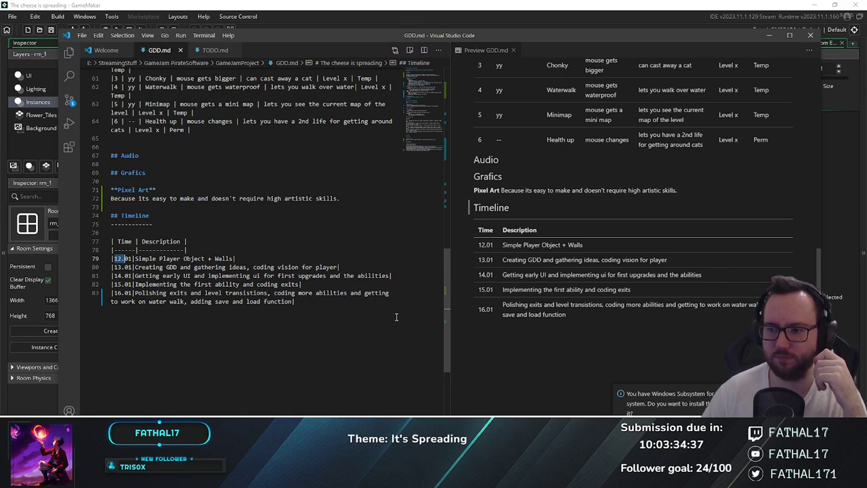
click(769, 34)
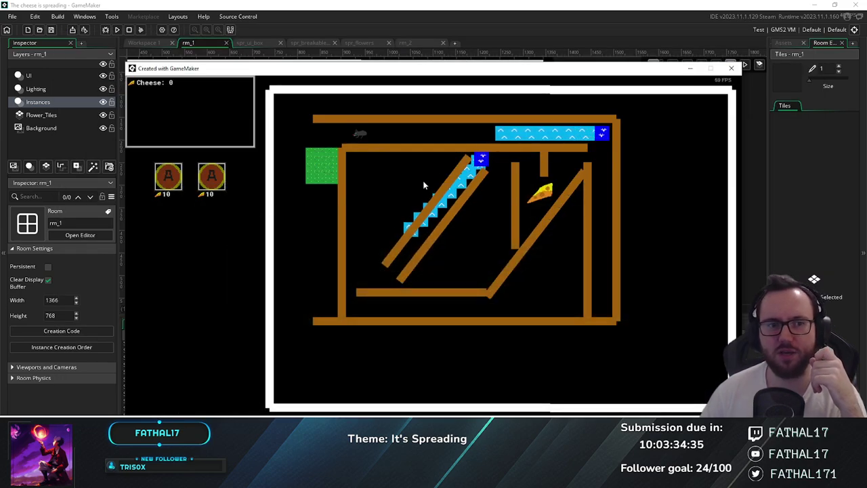
click(732, 68)
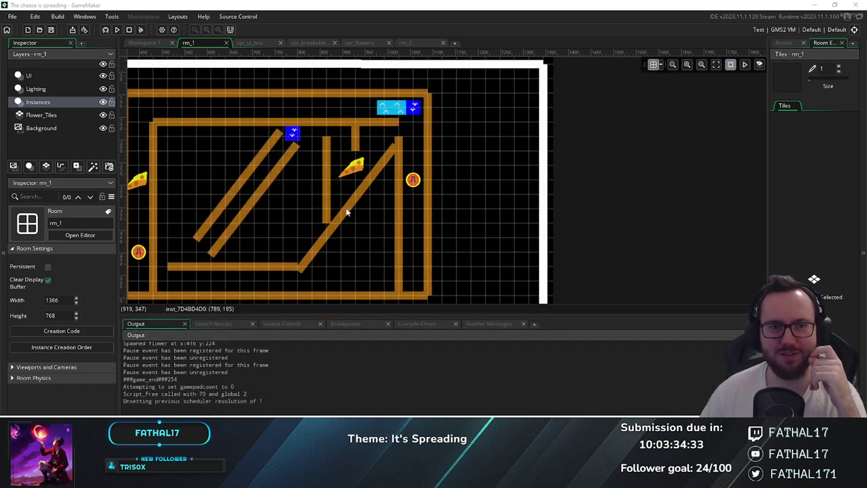
Open the obj_maus object and its spr_maus sprite in the image editor, and inspect the black drawing colour without changing it
ctrl+scroll(429, 177, down, 1)
ctrl+scroll(379, 204, up, 1)
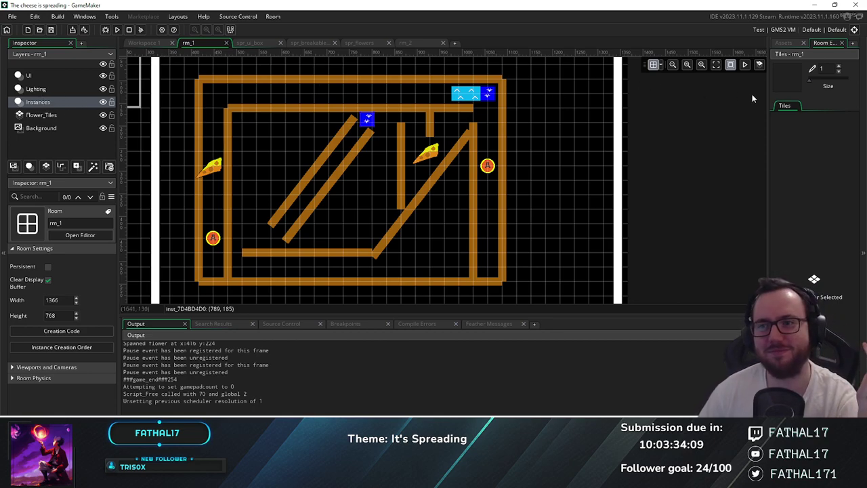
click(783, 43)
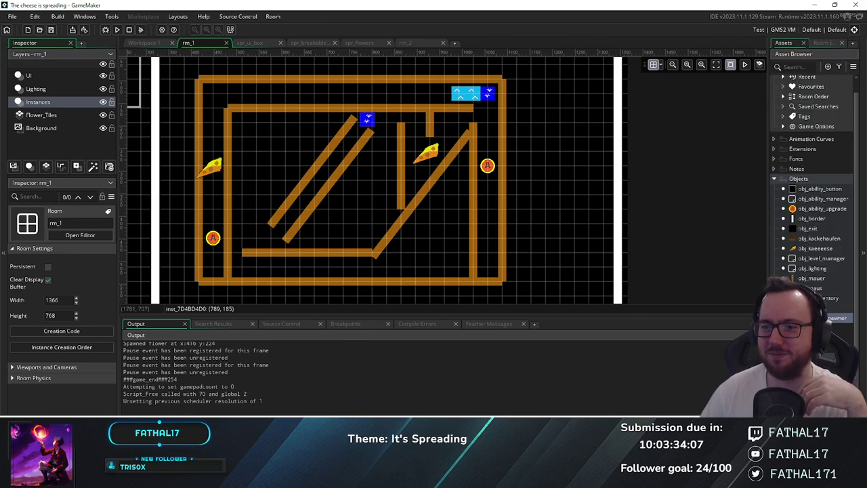
scroll(814, 169, up, 1)
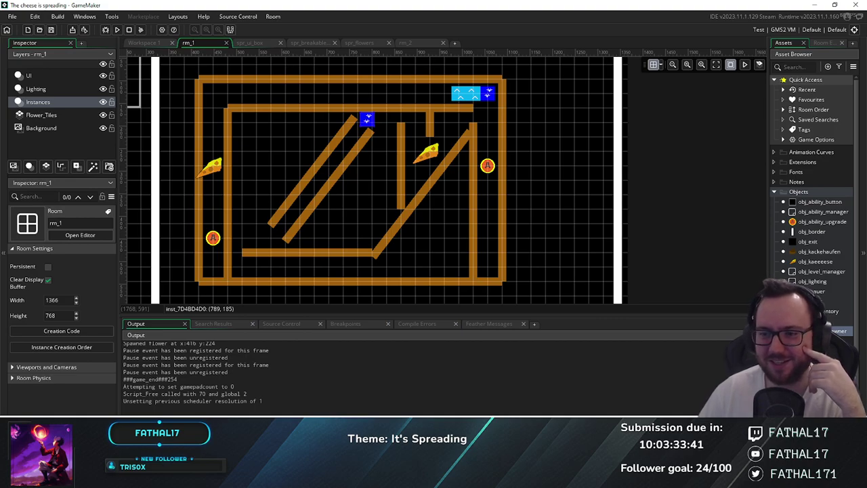
double_click(814, 300)
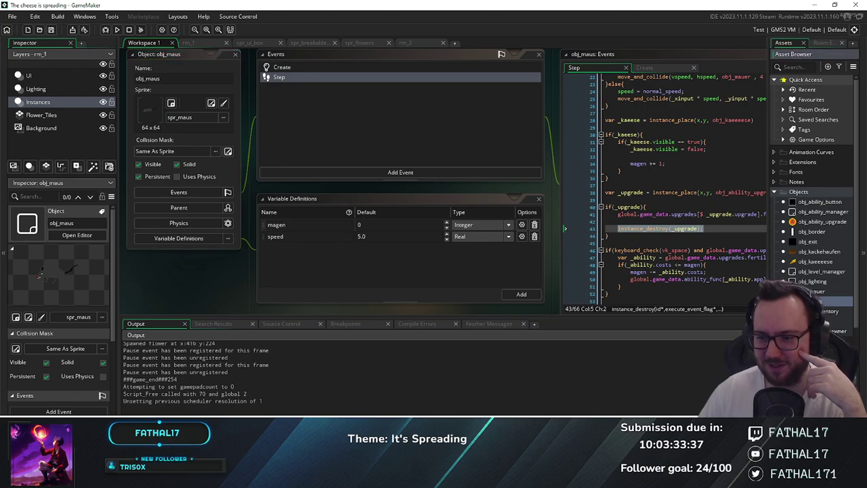
scroll(812, 176, down, 5)
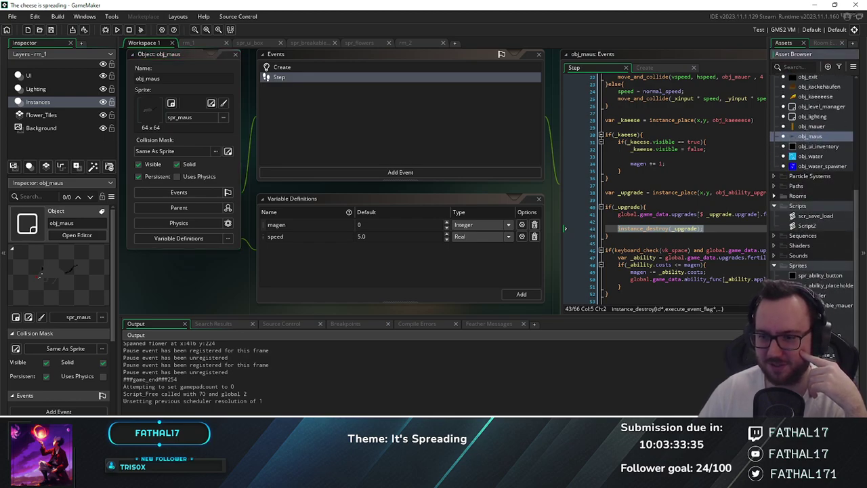
click(211, 103)
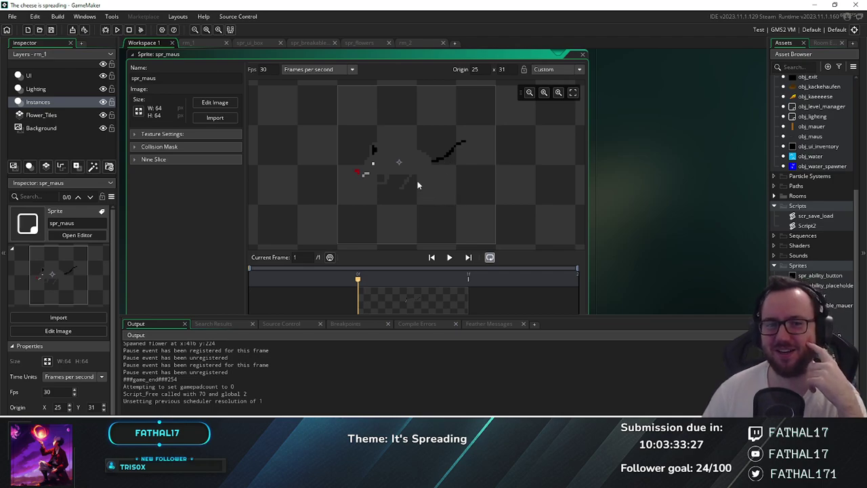
click(215, 103)
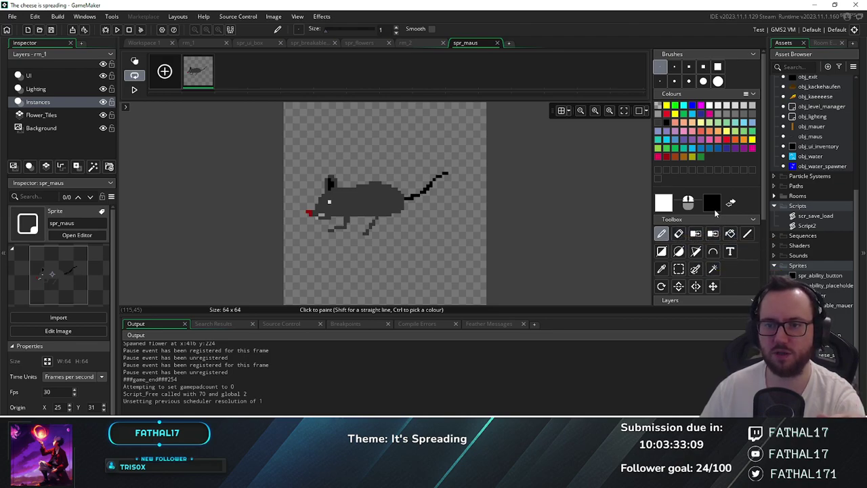
click(713, 206)
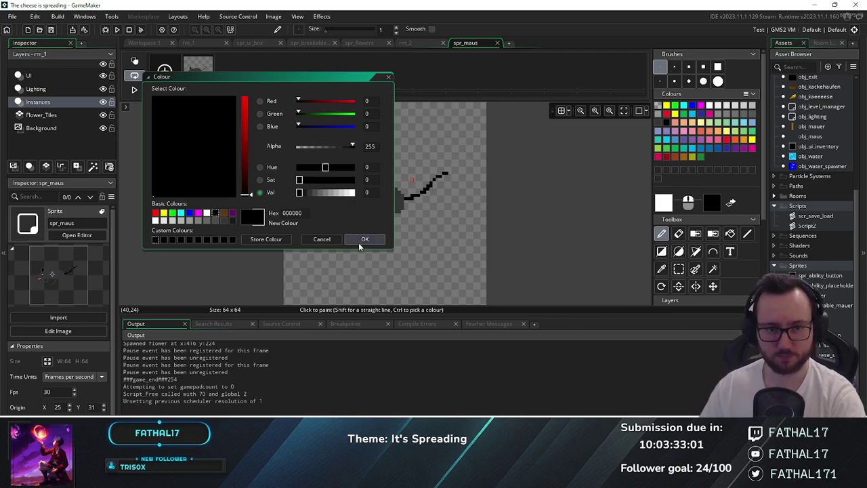
click(319, 242)
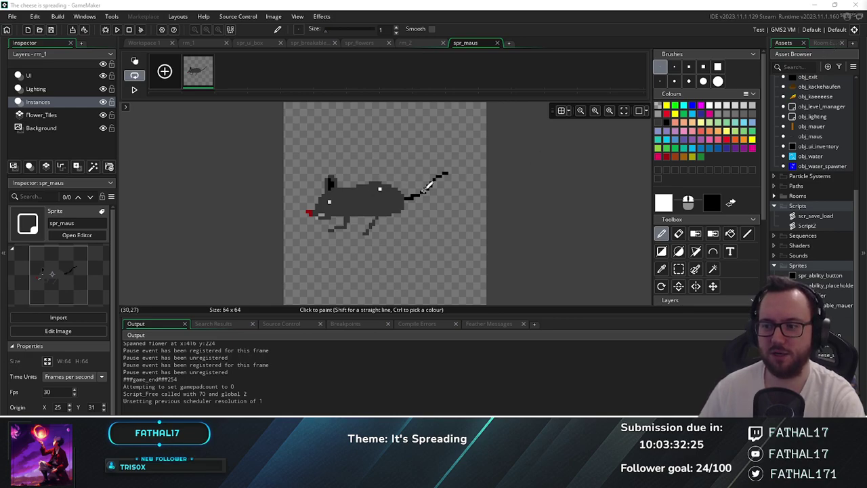
Examine the labyrinth layouts of rm_1 and rm_2 and return to rm_1
click(188, 42)
middle_drag(271, 174, 378, 178)
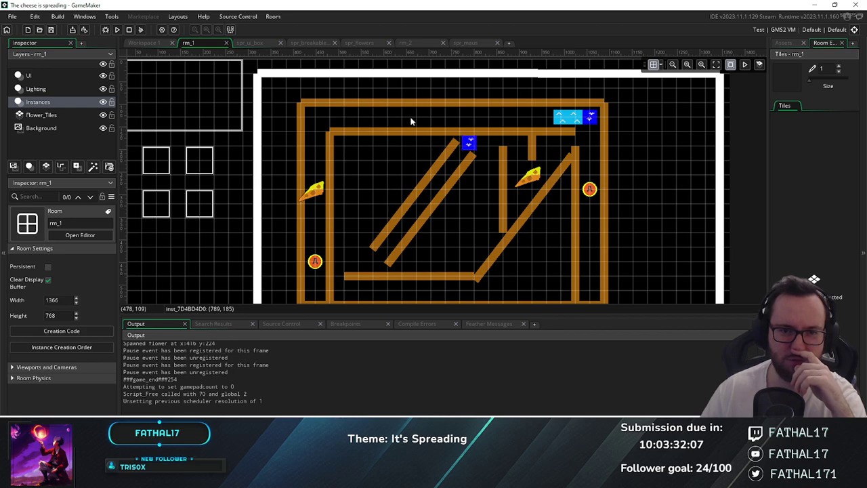
mouse_move(373, 207)
middle_down()
mouse_move(343, 182)
mouse_move(382, 198)
middle_up()
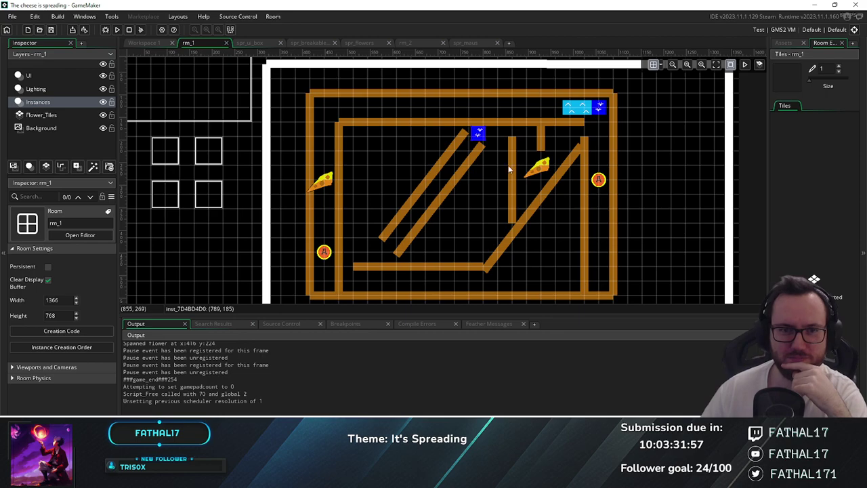
scroll(506, 166, down, 3)
scroll(507, 167, up, 2)
click(783, 43)
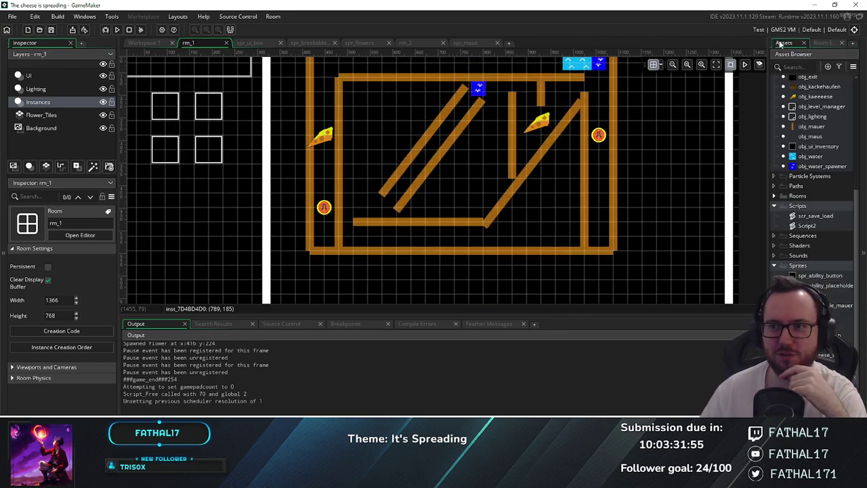
scroll(804, 218, up, 1)
click(776, 212)
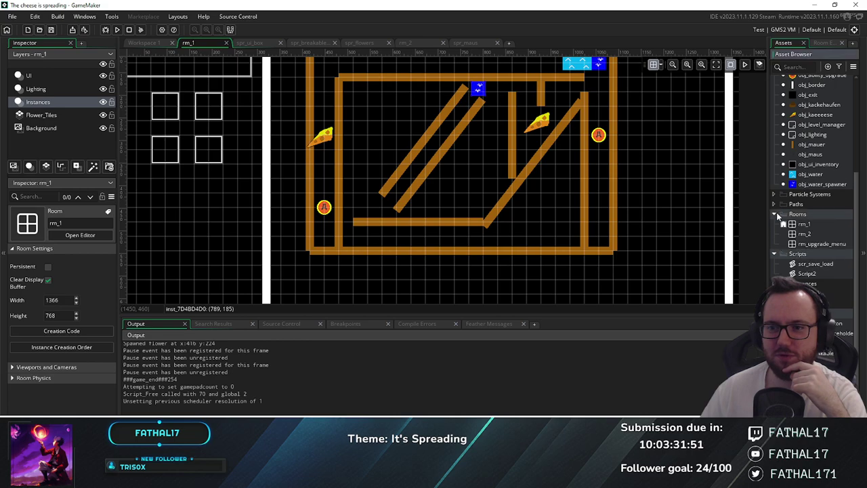
double_click(805, 235)
middle_drag(477, 194, 323, 163)
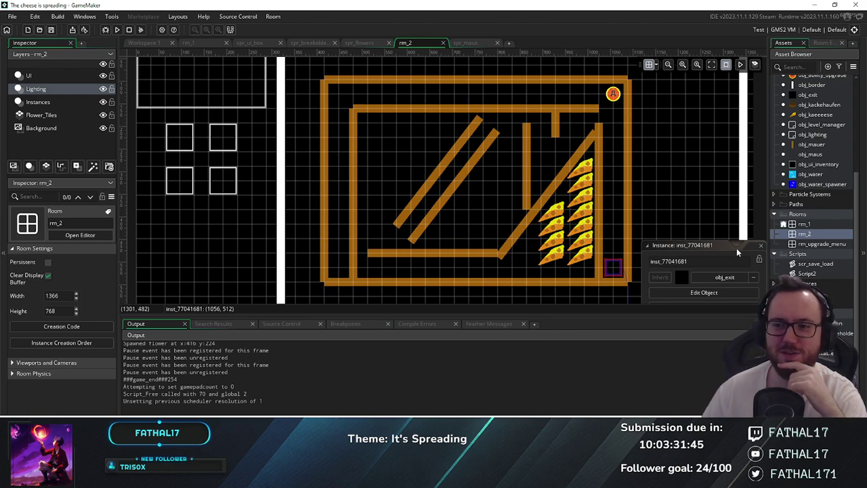
double_click(804, 225)
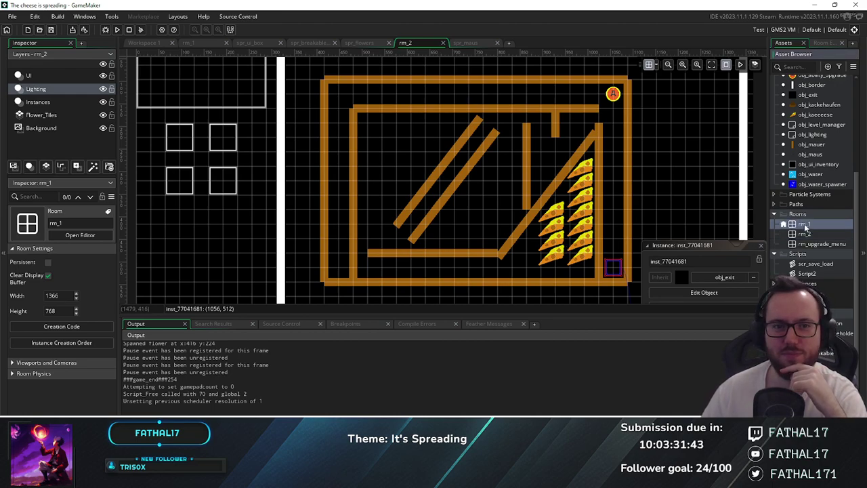
middle_drag(350, 206, 387, 217)
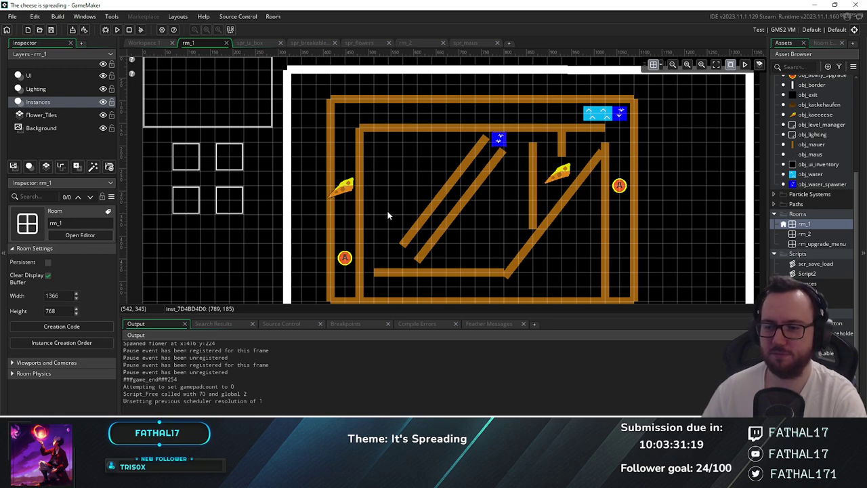
middle_drag(597, 223, 559, 223)
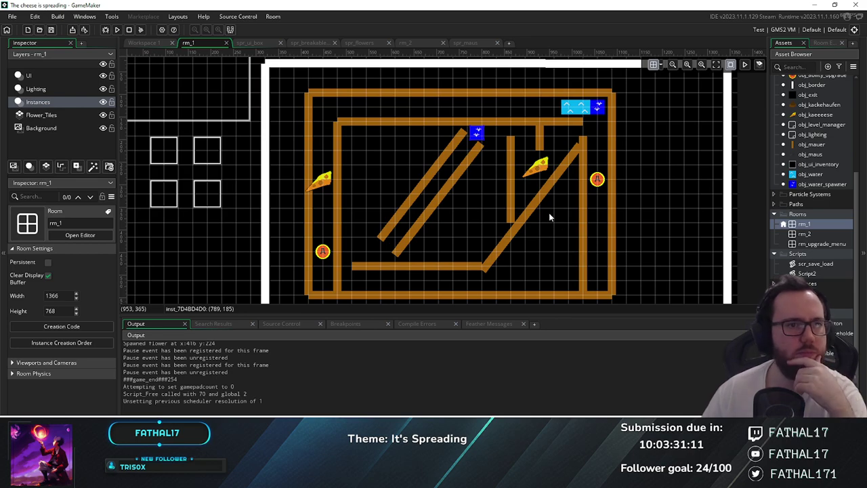
middle_drag(665, 180, 595, 178)
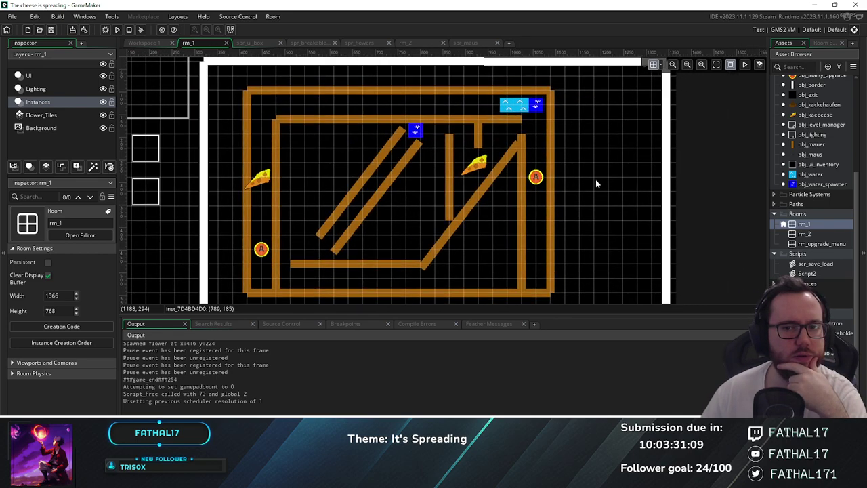
Duplicate the spr_maus sprite as spr_npc_0 and open the copy in the sprite editor
scroll(813, 203, down, 2)
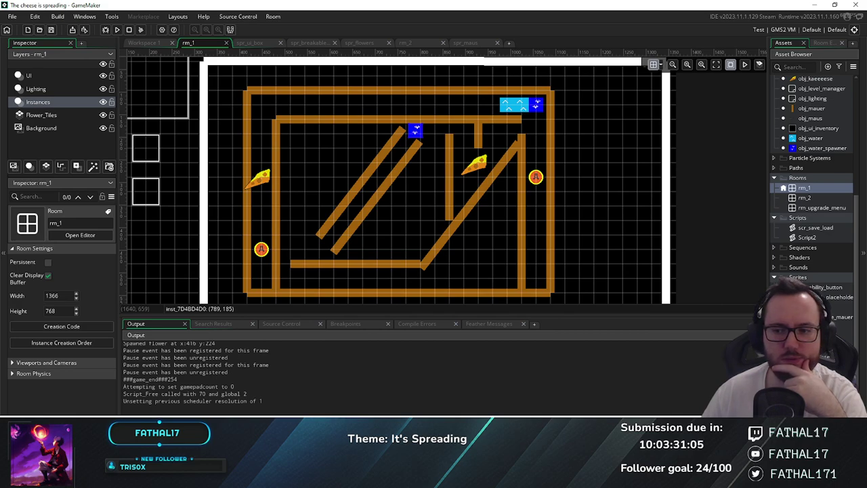
scroll(813, 176, down, 1)
scroll(810, 224, up, 5)
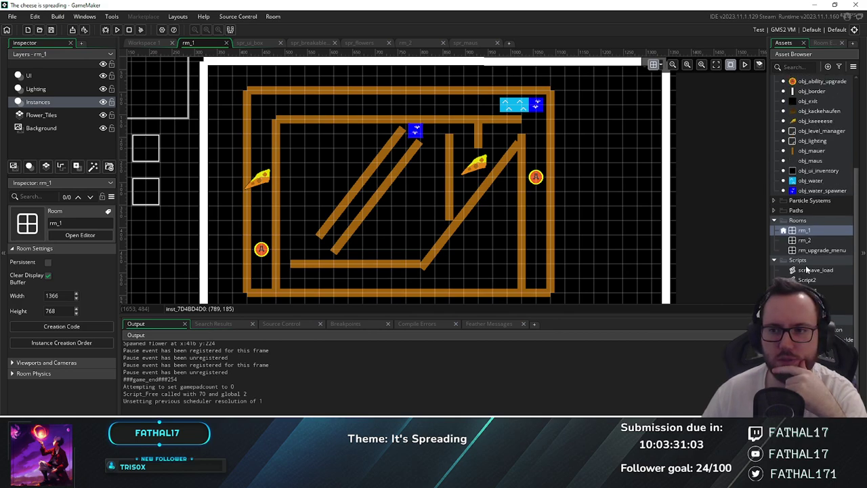
scroll(812, 164, down, 5)
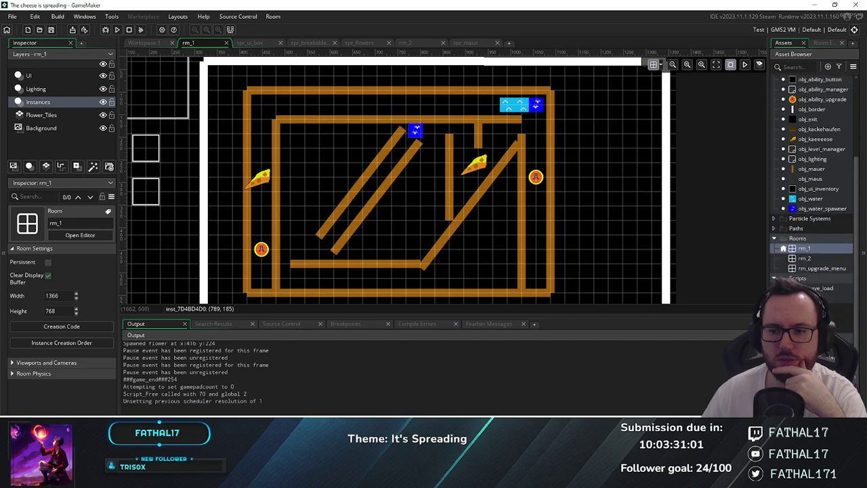
right_click(810, 325)
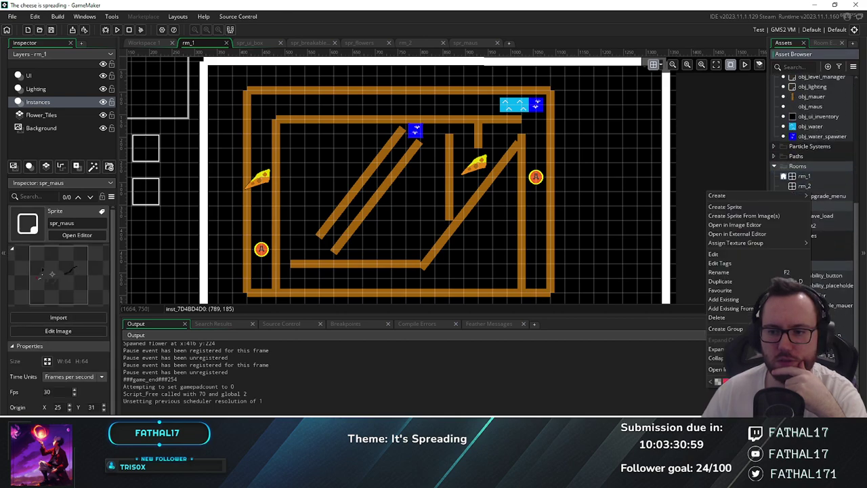
click(729, 282)
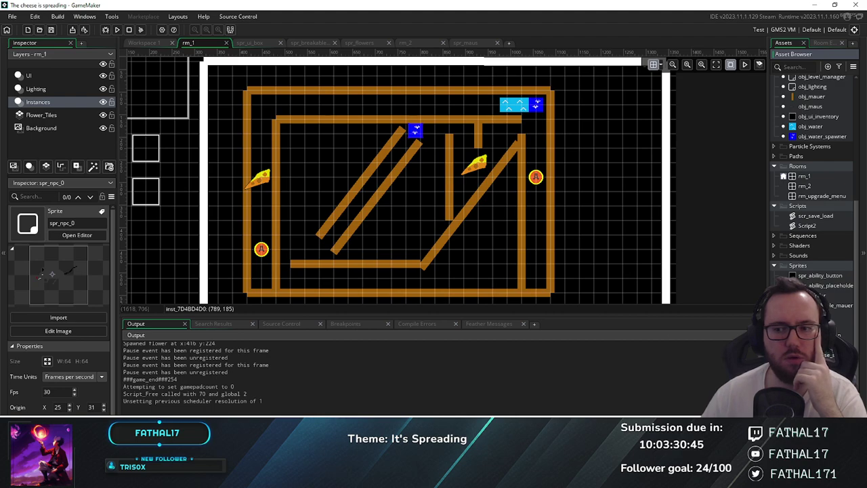
click(77, 235)
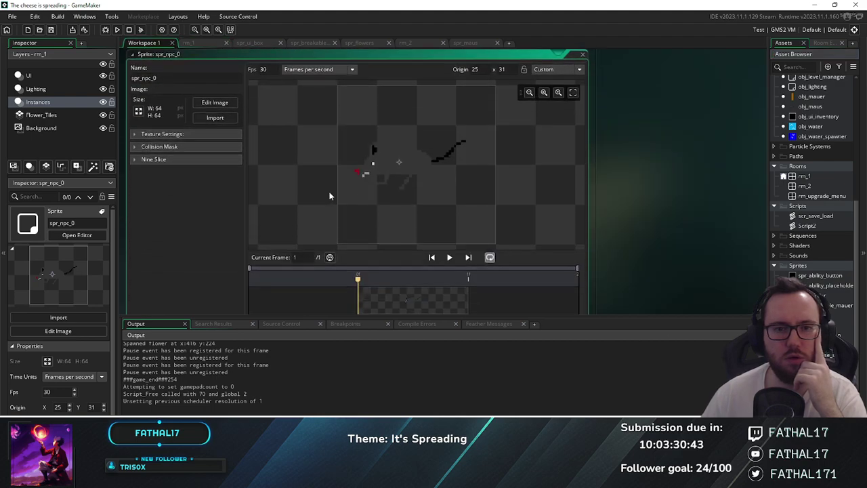
Recolour the grey body, ear and legs of the spr_npc_0 mouse image red, leaving the tail black
click(214, 102)
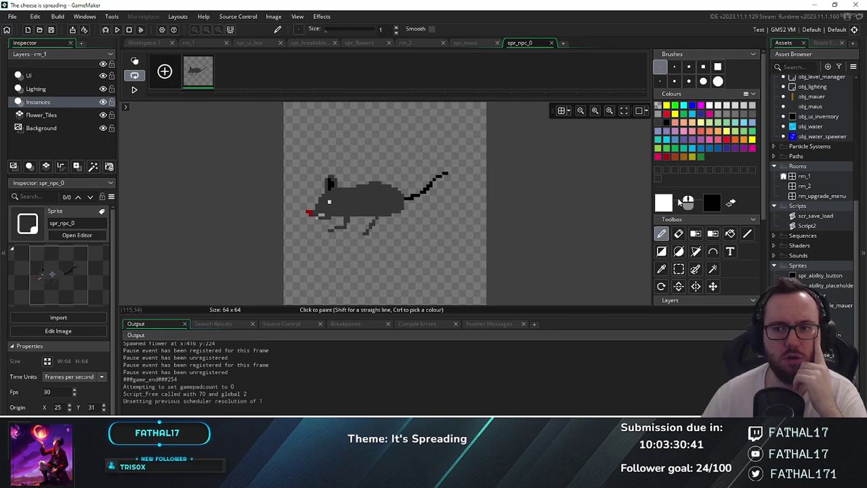
click(667, 114)
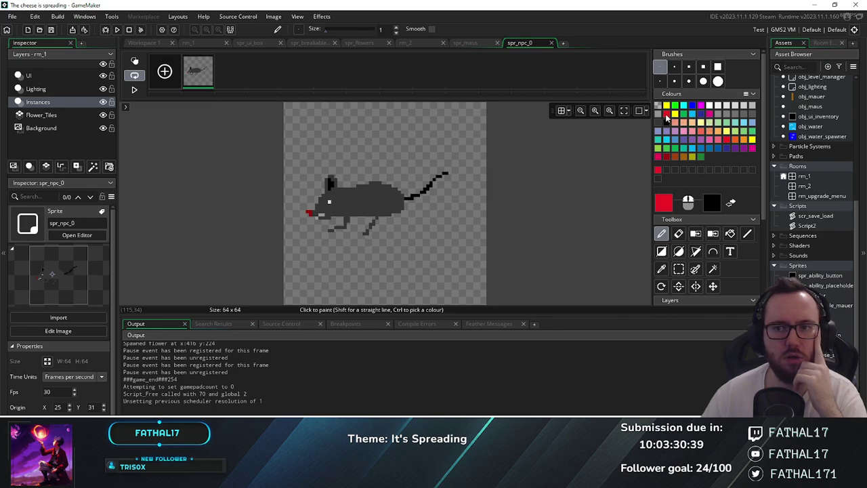
click(428, 208)
click(730, 234)
click(393, 198)
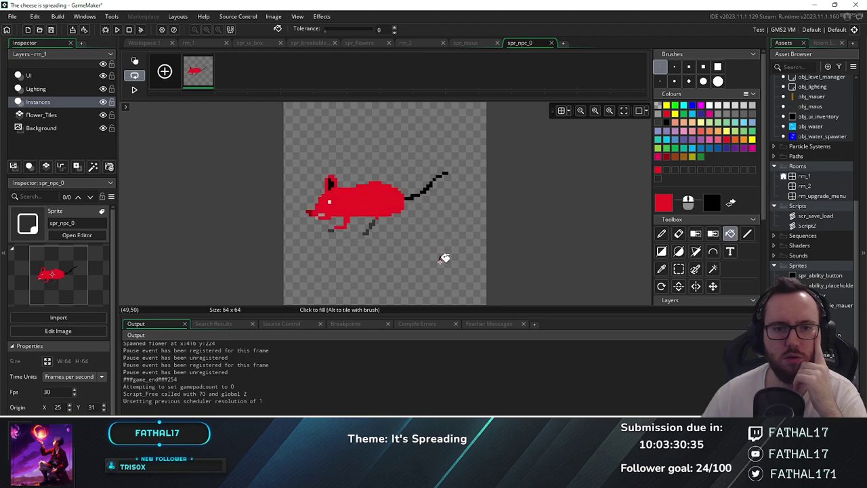
click(662, 234)
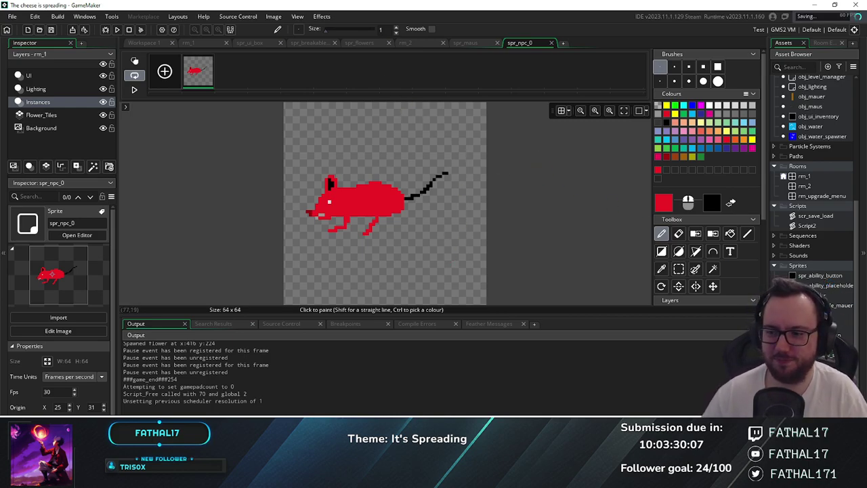
Create a new object in the Objects group, name it obj_npc, and resolve the modified-project prompt by saving
click(777, 266)
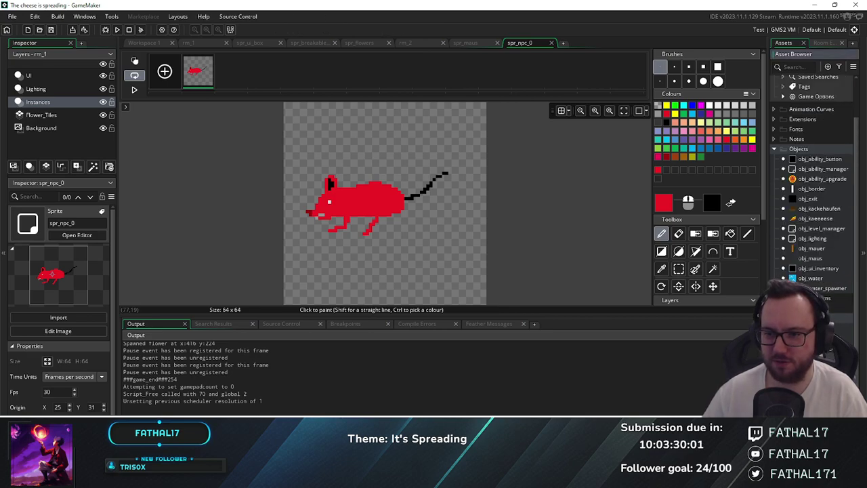
right_click(805, 149)
mouse_move(750, 156)
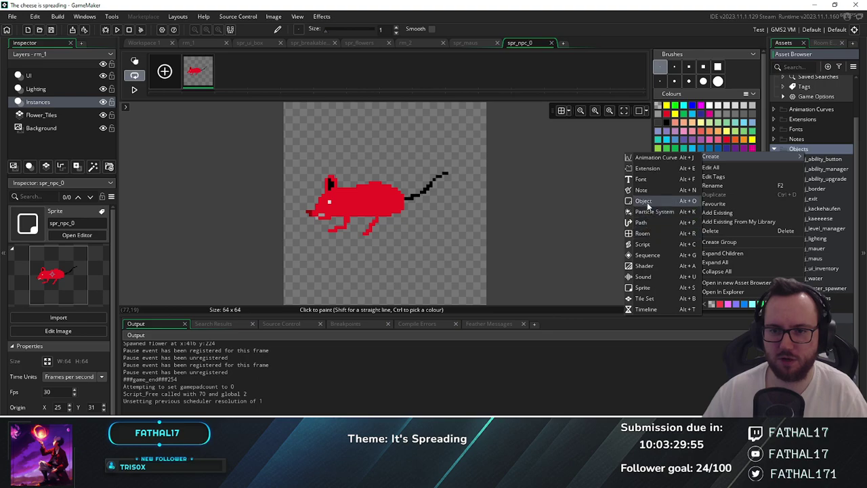
key(Escape)
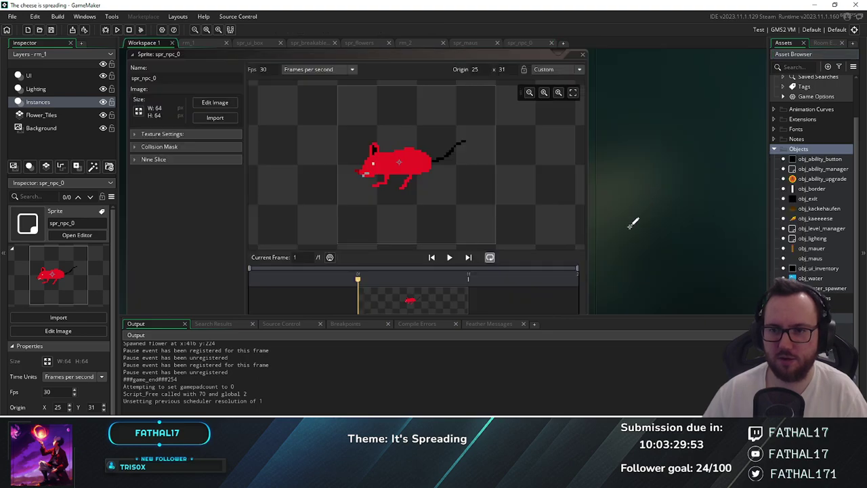
key(alt+o)
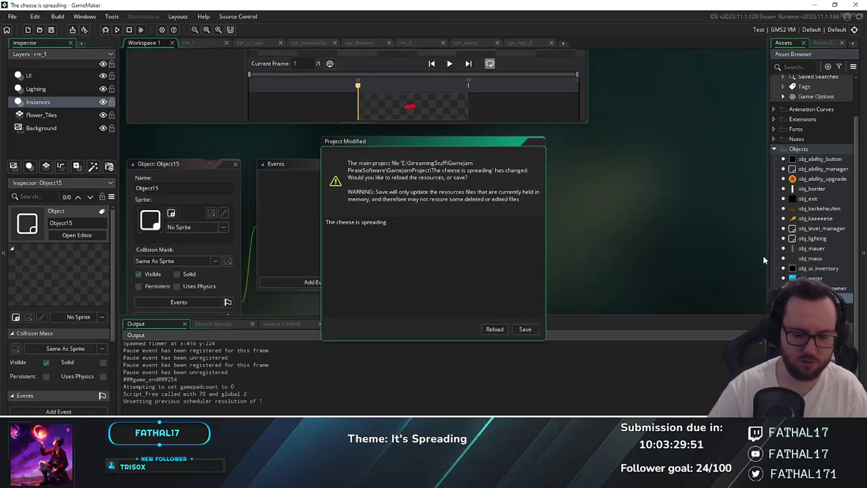
click(525, 329)
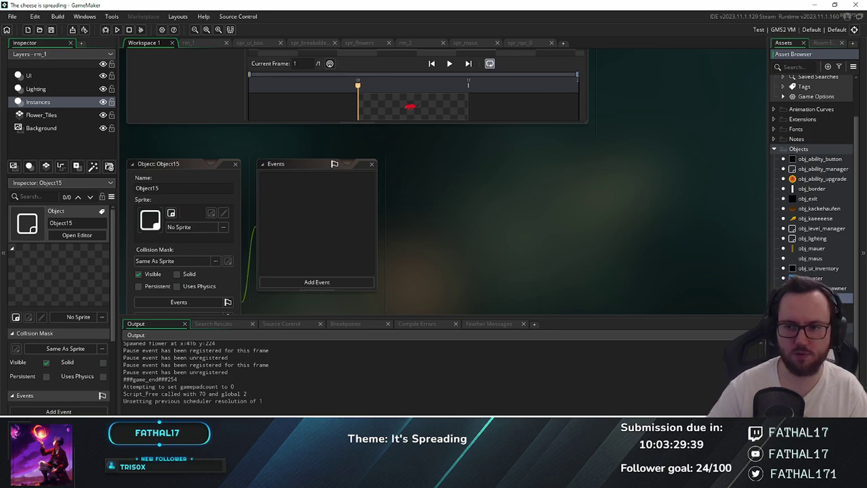
key(Return)
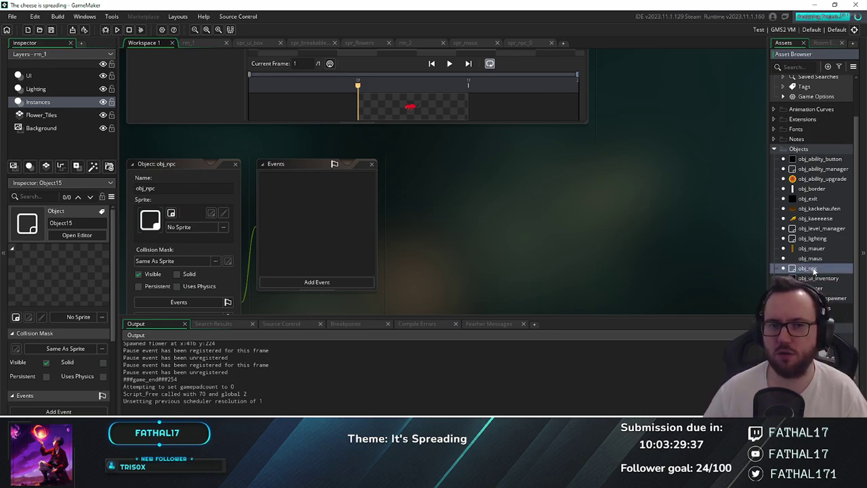
Assign the spr_npc_0 sprite to obj_npc
scroll(201, 220, down, 1)
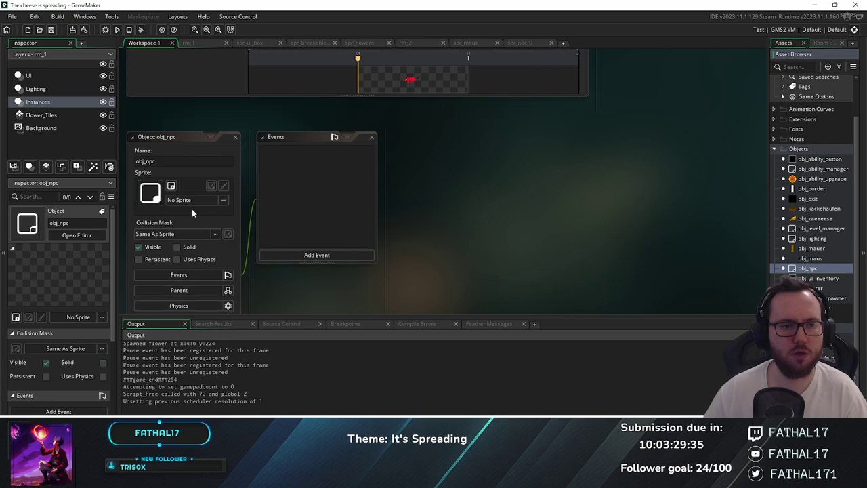
click(203, 199)
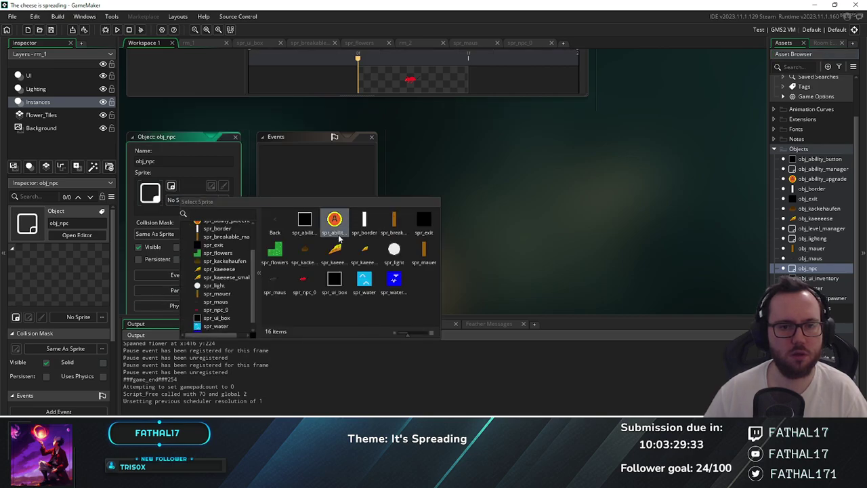
click(304, 280)
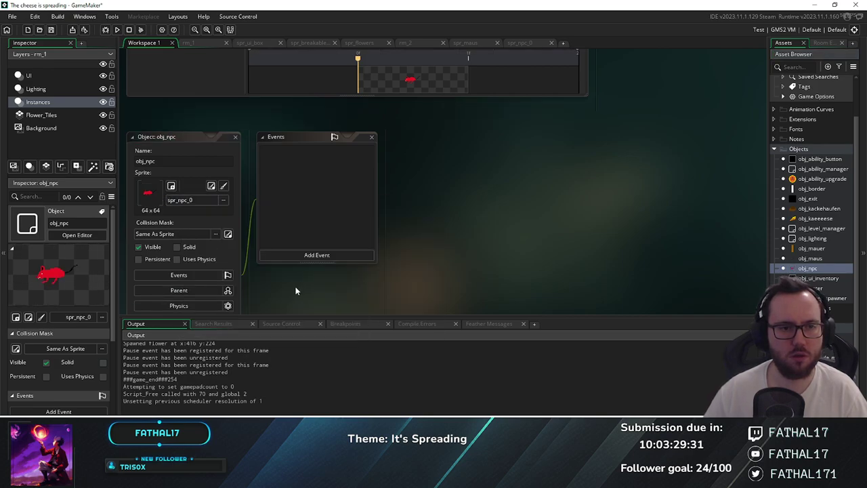
middle_drag(474, 247, 466, 187)
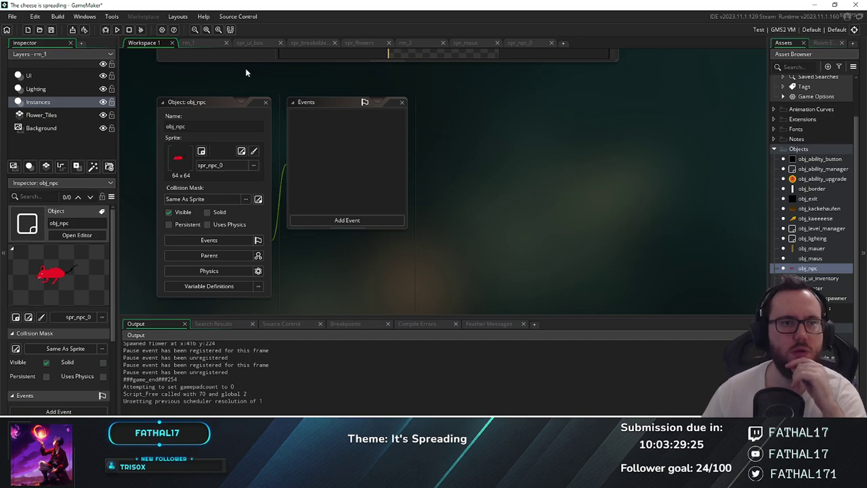
Place an obj_npc instance on the Instances layer of rm_1, in the upper-left corner of the labyrinth's outer corridor
click(198, 43)
middle_drag(580, 212, 615, 193)
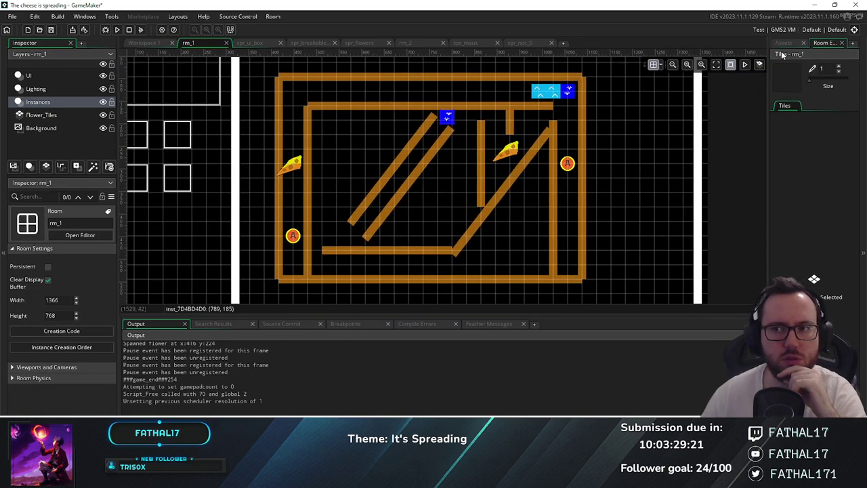
click(785, 43)
drag(808, 272, 294, 92)
middle_drag(325, 213, 368, 176)
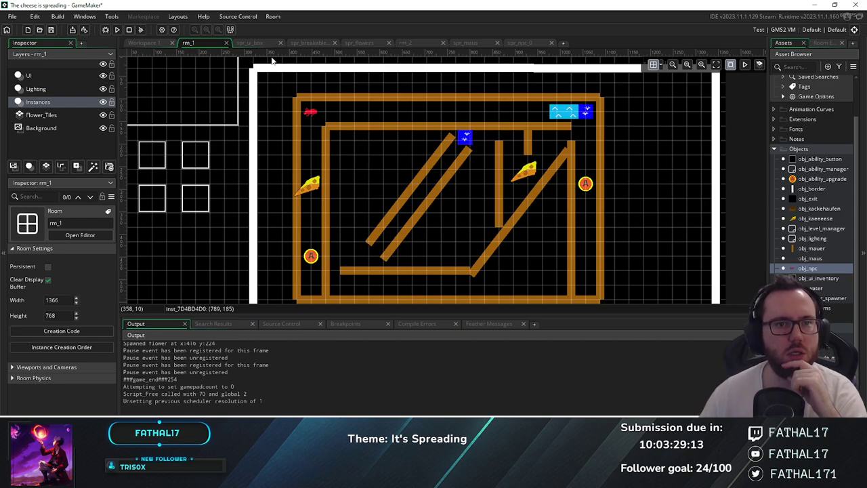
Close the open sprite editors, keeping rm_1 and rm_2 open, and save the modified project resources
click(466, 42)
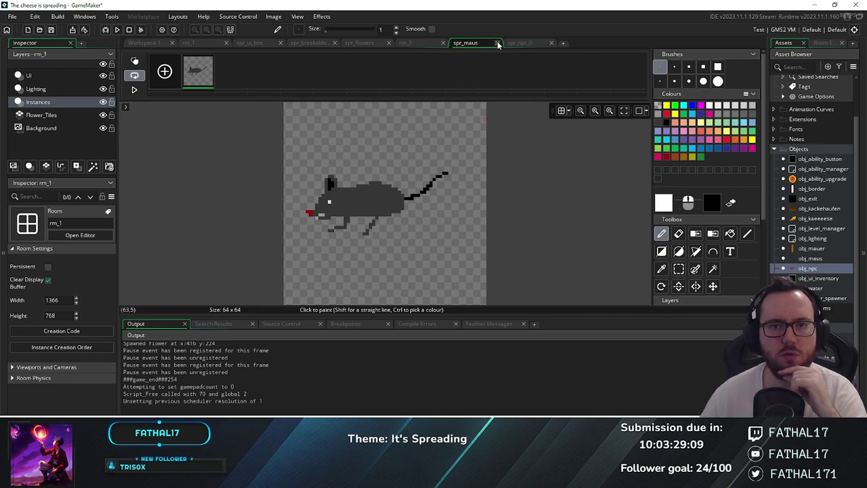
click(498, 43)
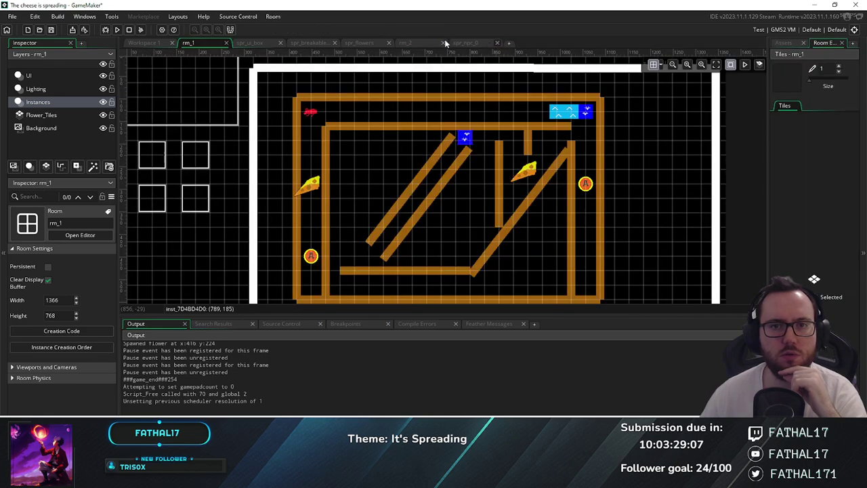
click(497, 43)
click(388, 43)
click(334, 43)
click(280, 43)
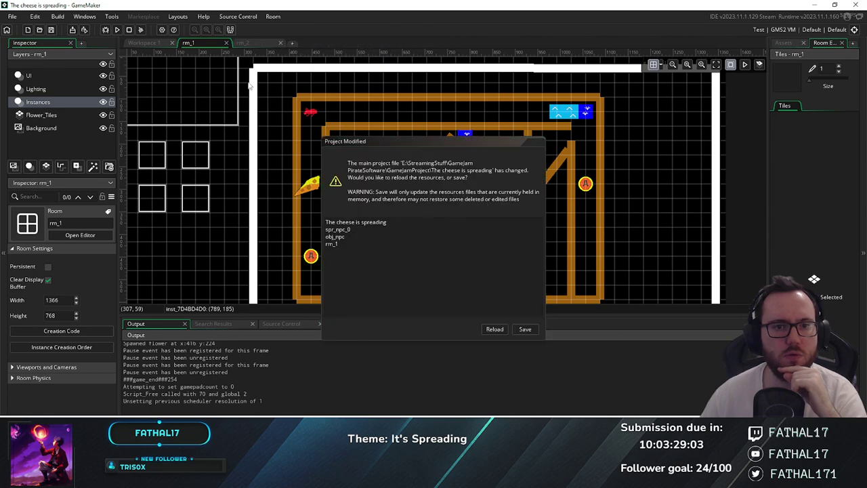
click(526, 329)
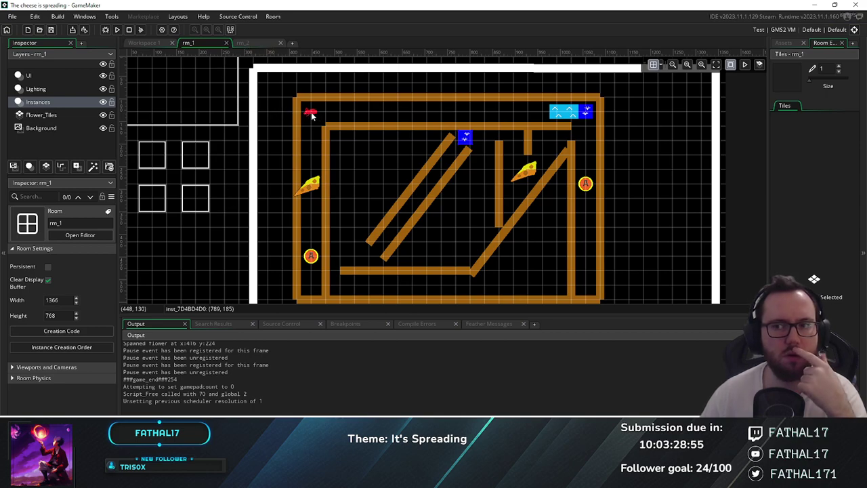
Open the obj_maus code and insert blank lines between the _kaeese block and the _upgrade declaration
click(782, 43)
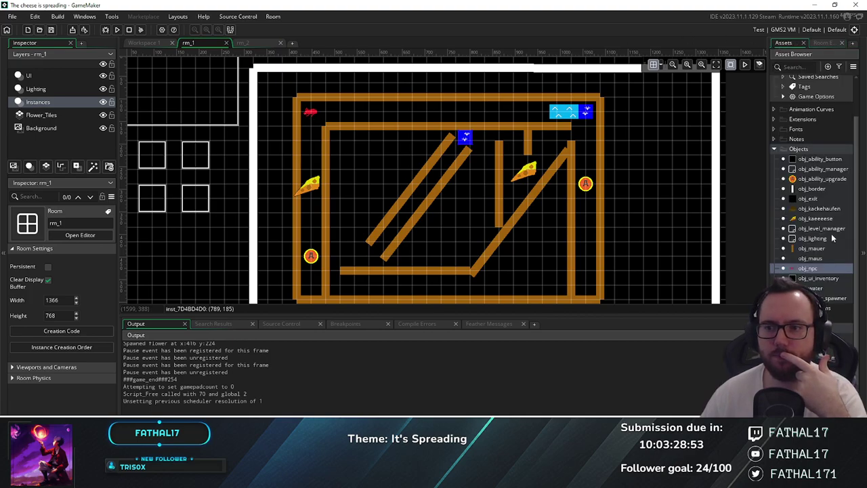
double_click(811, 258)
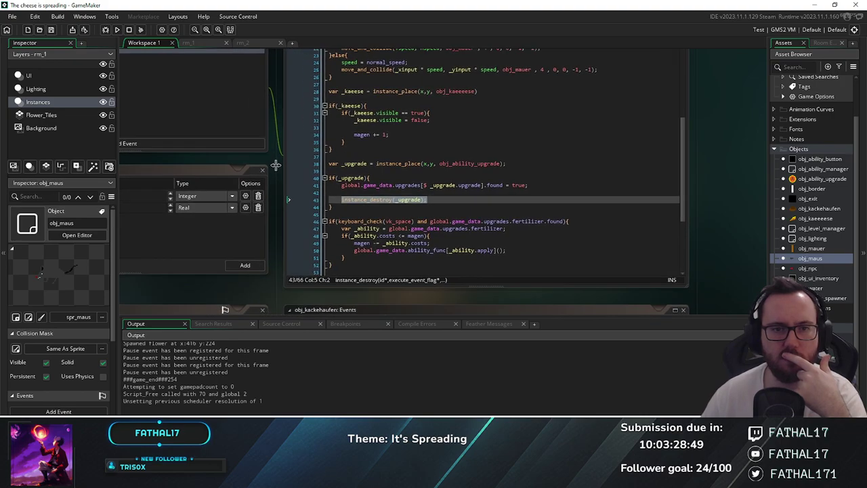
scroll(364, 170, up, 4)
scroll(364, 168, down, 9)
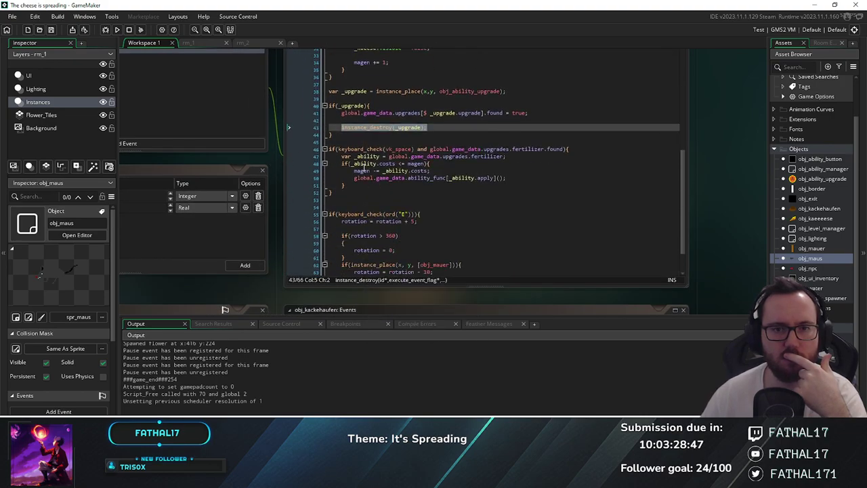
scroll(364, 168, up, 10)
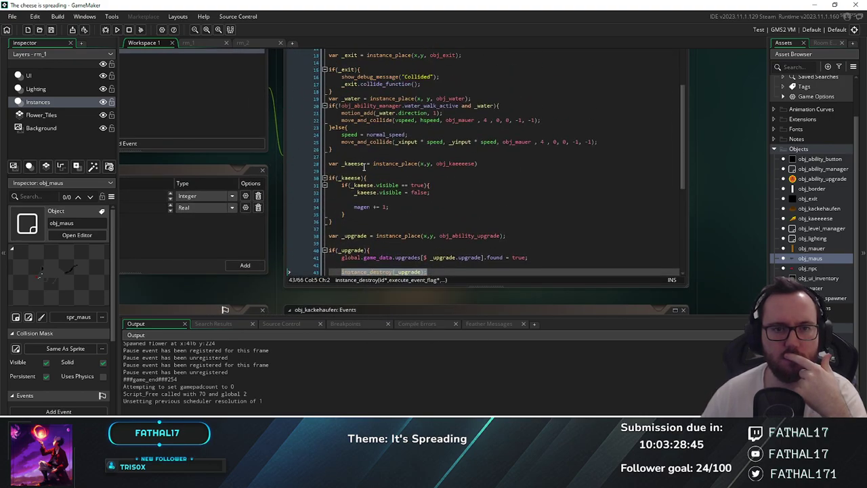
scroll(364, 167, down, 3)
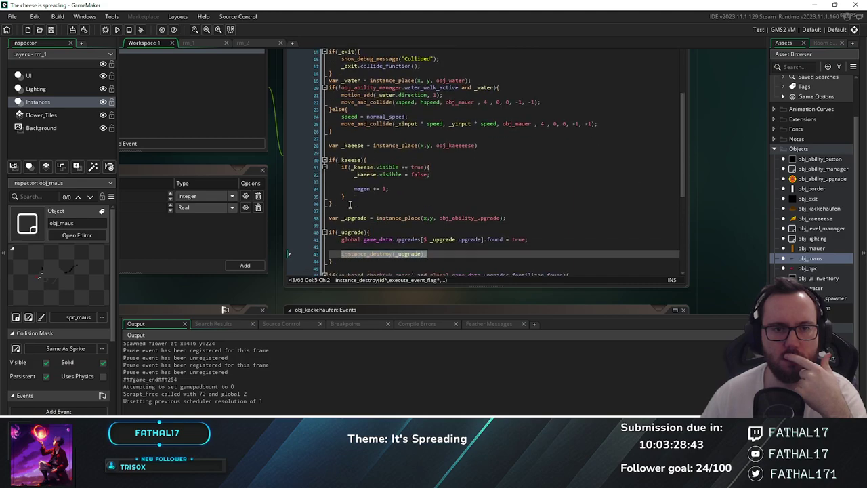
click(410, 203)
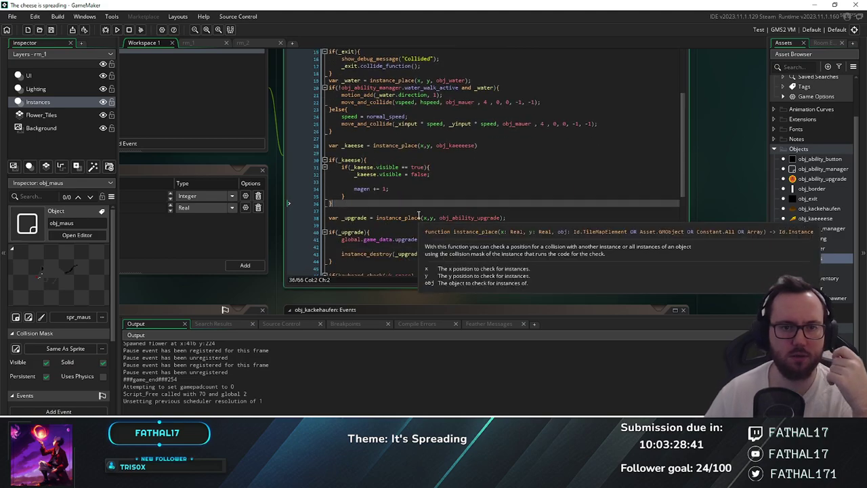
key(Return)
key(Return)
Declare the local variable _npc as instance_place(x, y, obj_npc); above the _upgrade declaration
text(var _npc = inst)
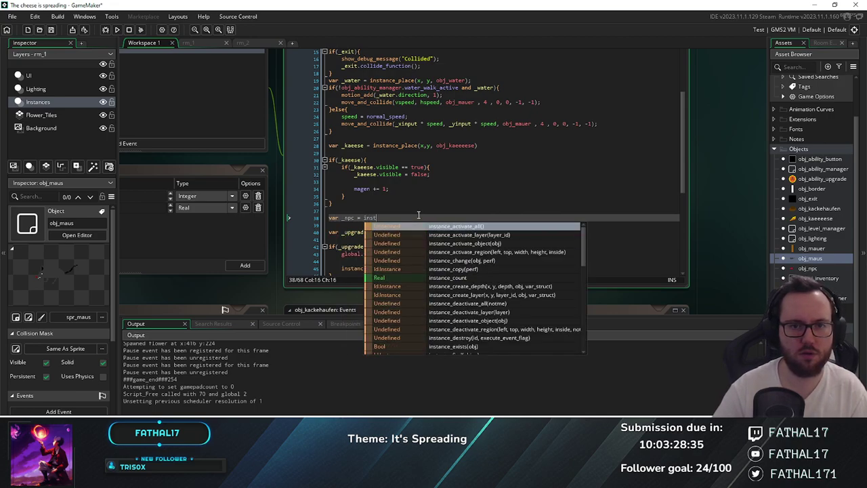
text(ance_p)
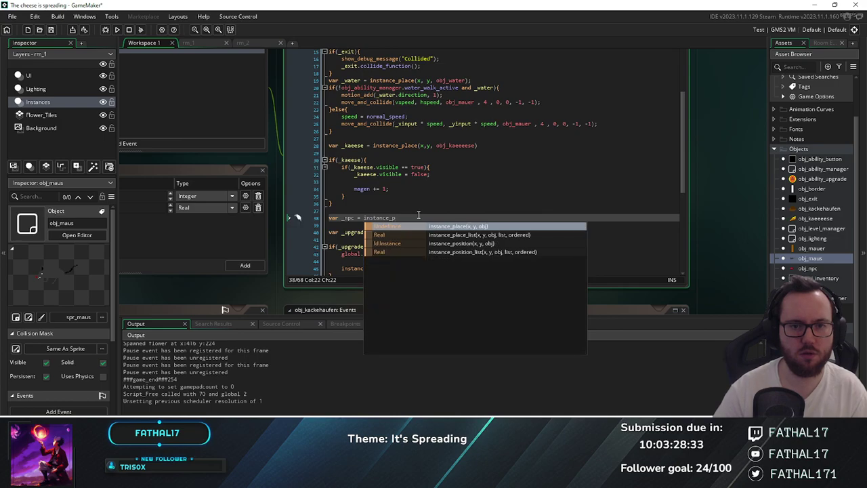
text(lace)
key(Return)
text((x,)
text( y)
text(y,)
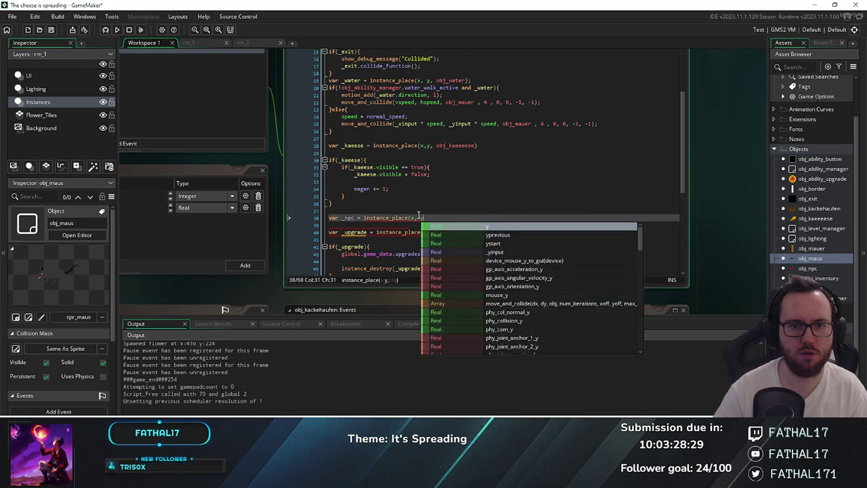
text( obj_n)
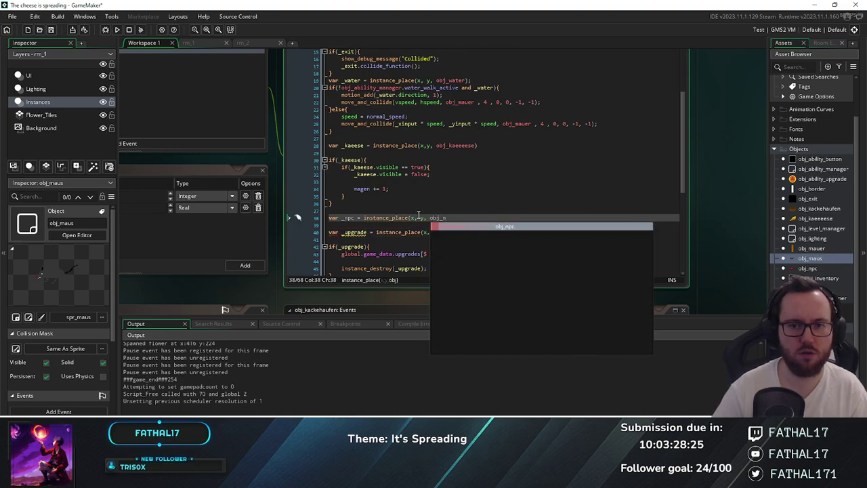
text(pc))
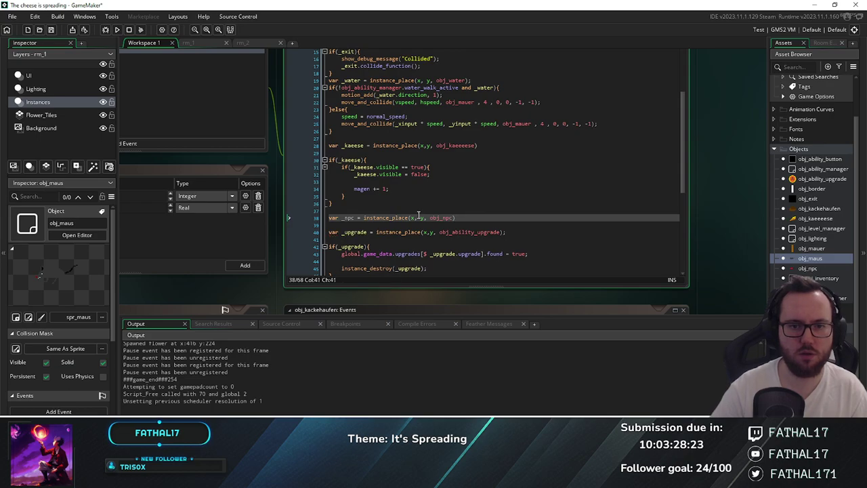
key(Return)
Add an empty if(_npc){ } block with a blank line inside, below the _npc declaration in the obj_maus Step code
key(Return)
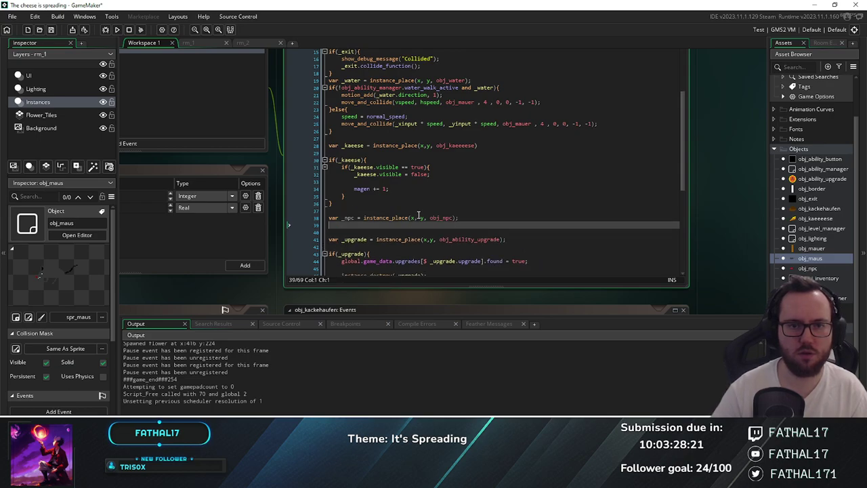
text(if()
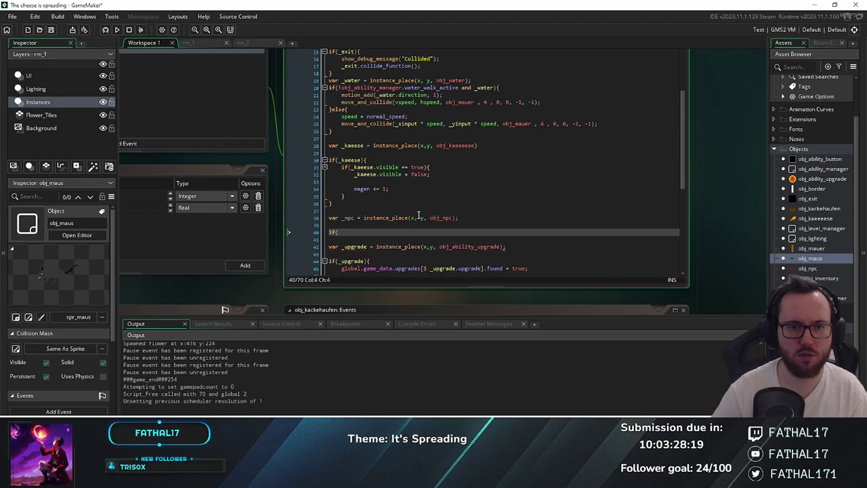
text(_)
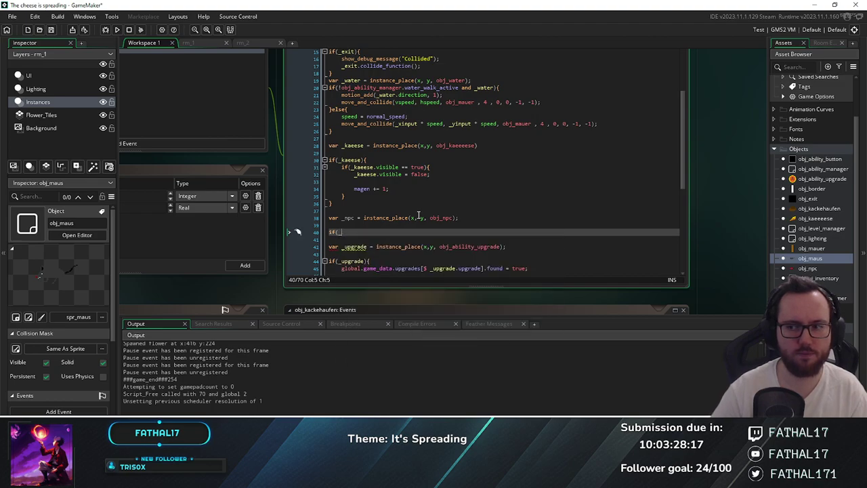
text(mnpc)
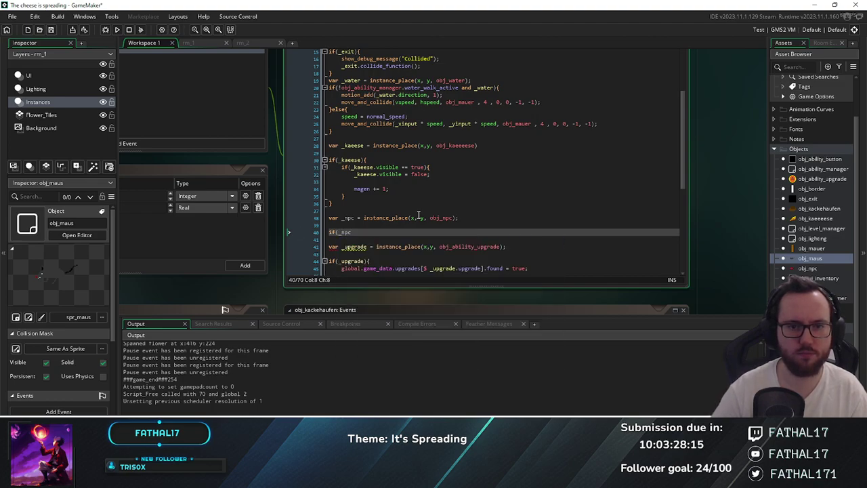
text(){)
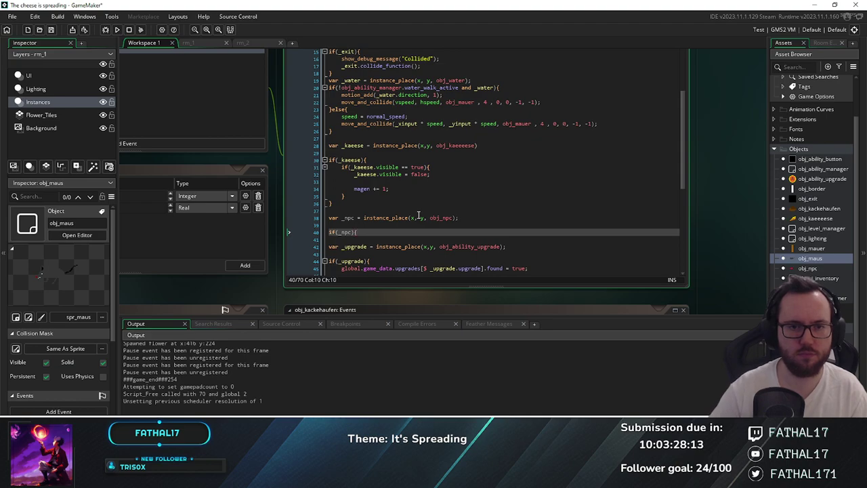
key(Return)
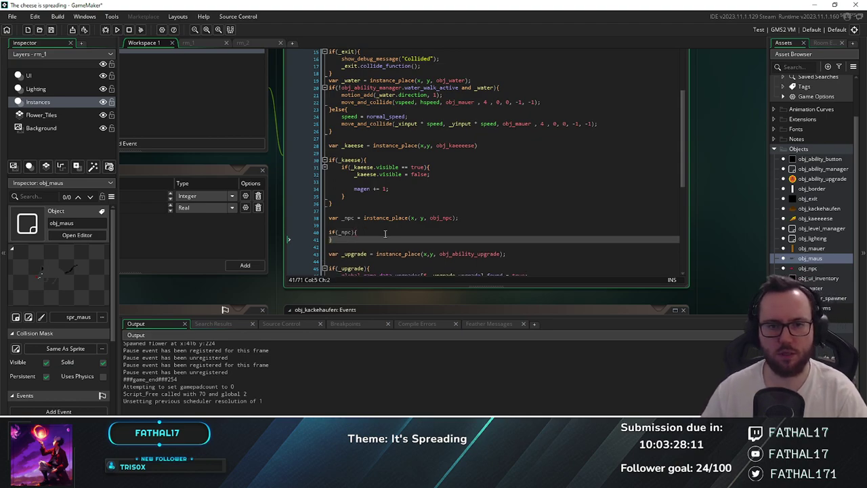
key(Return)
key(Up)
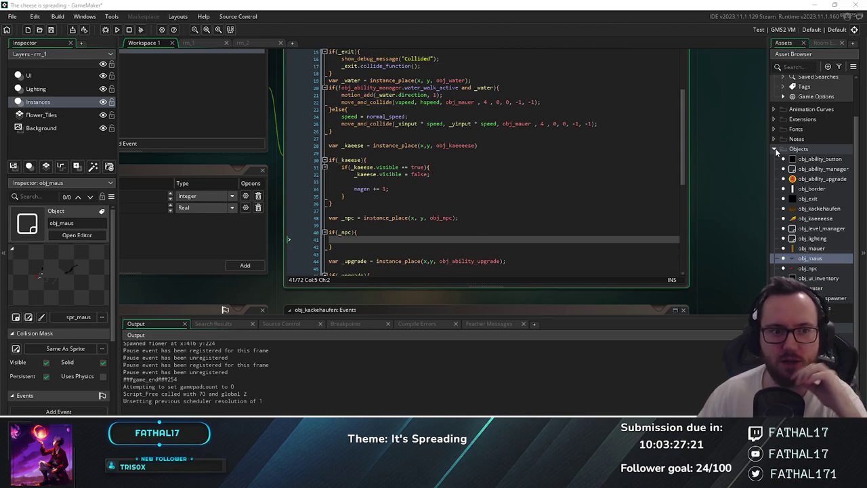
Look over the obj_maus editors, bring up rm_1, and examine its labyrinth layout and the two cheese instances
middle_drag(718, 179, 732, 230)
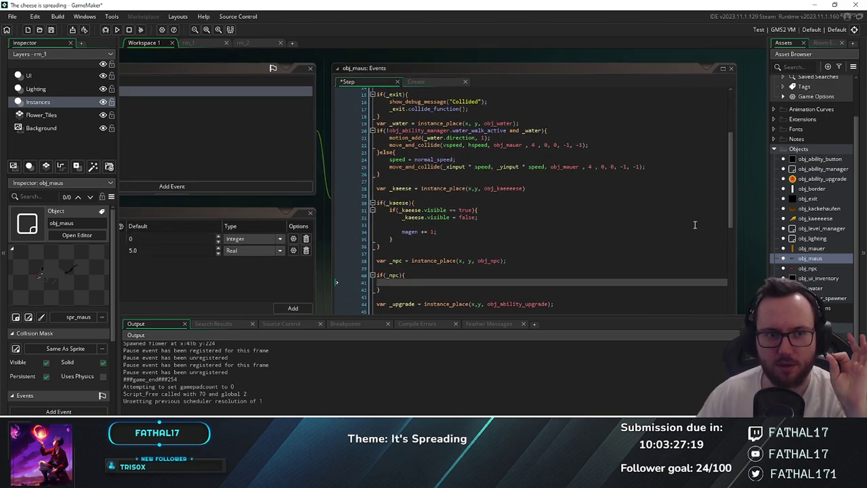
middle_drag(220, 194, 223, 194)
middle_drag(240, 205, 453, 227)
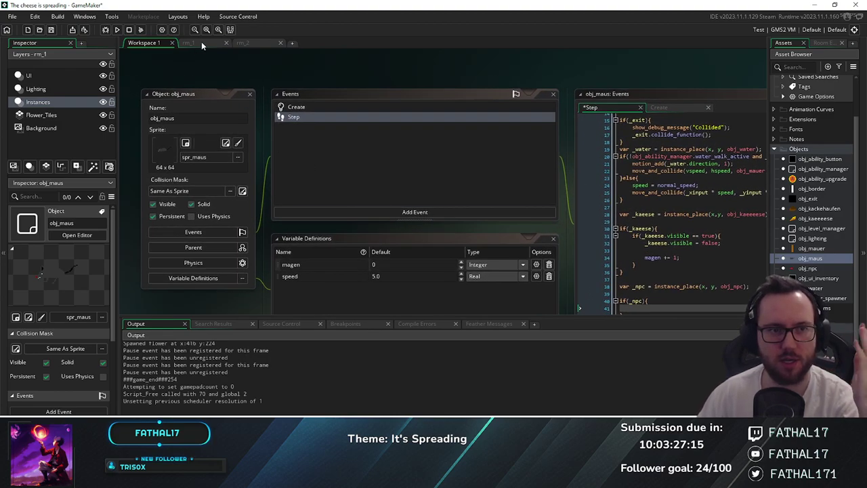
click(201, 41)
scroll(315, 208, up, 3)
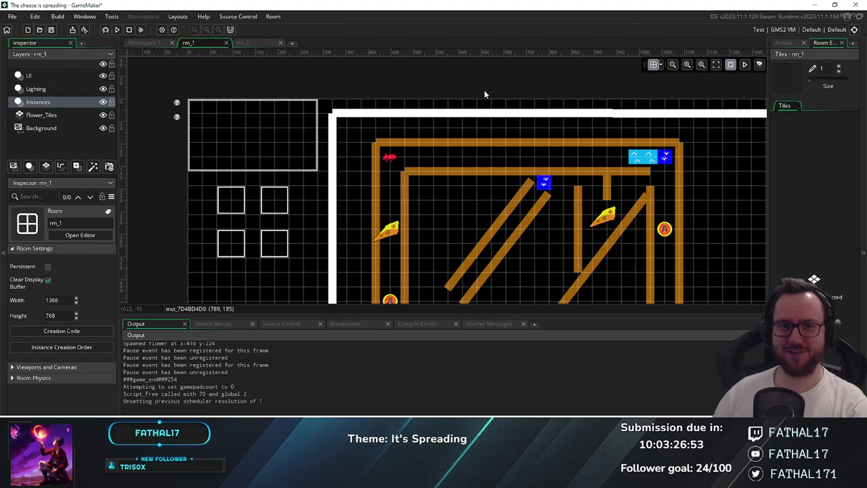
middle_drag(541, 91, 498, 95)
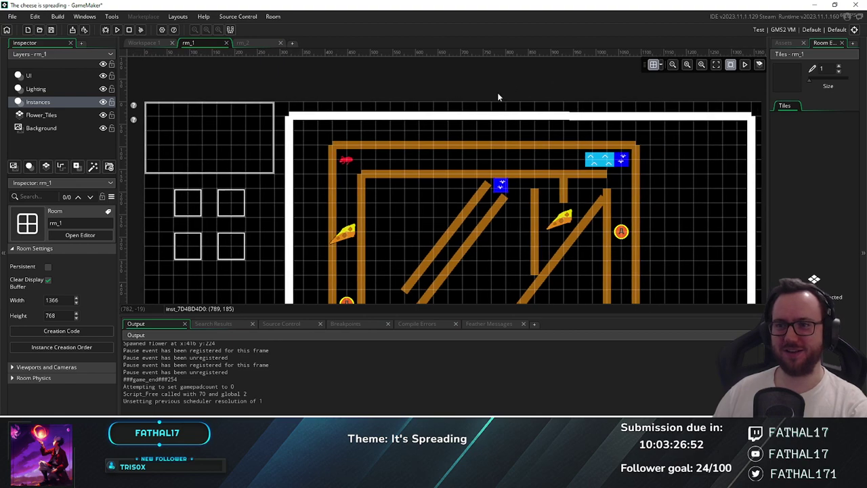
click(784, 42)
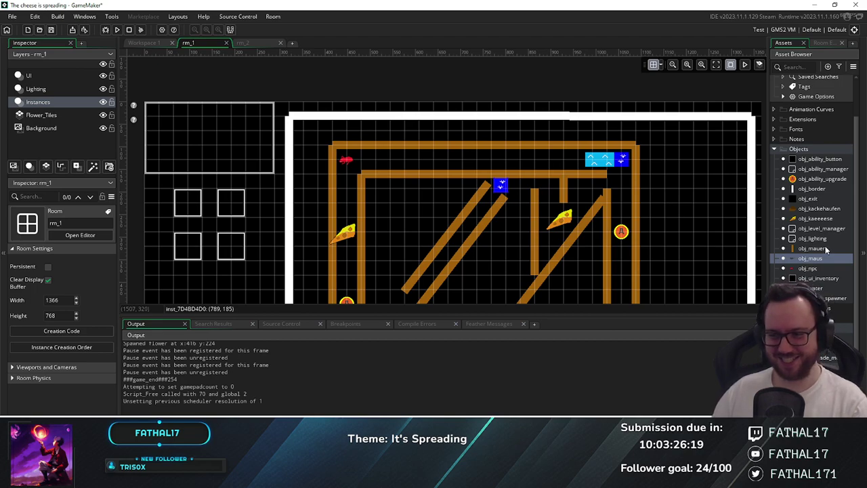
middle_drag(681, 197, 665, 173)
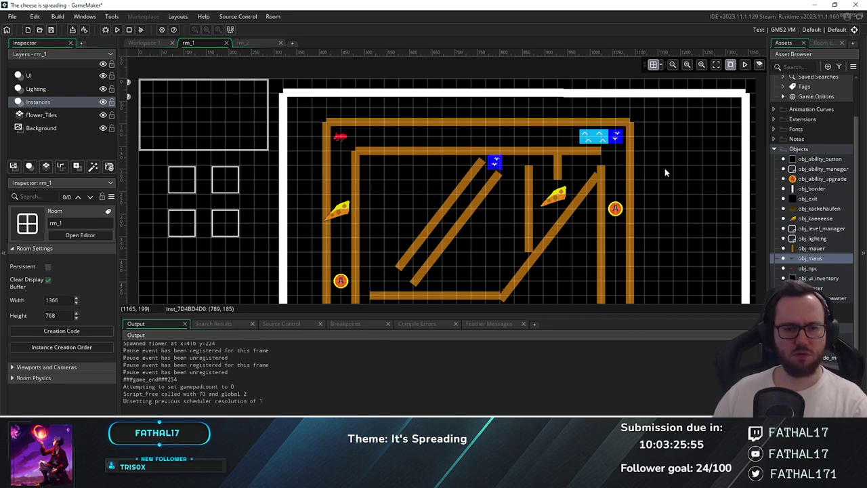
click(557, 195)
click(344, 210)
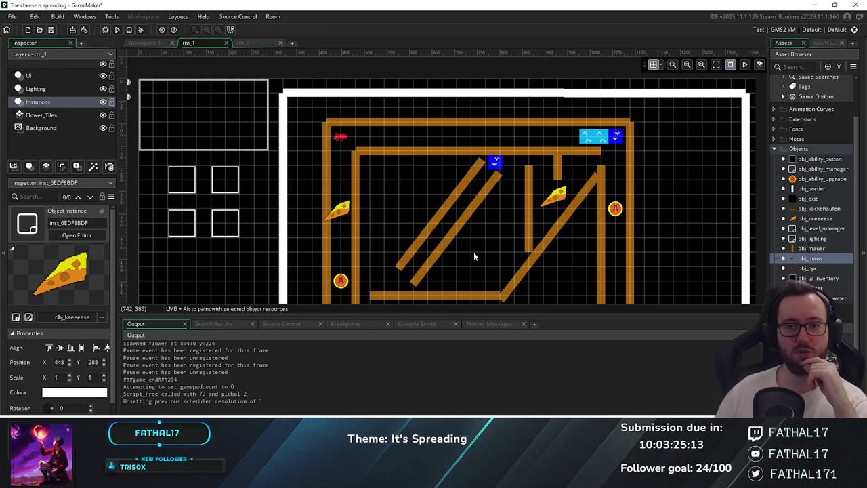
middle_drag(523, 223, 469, 179)
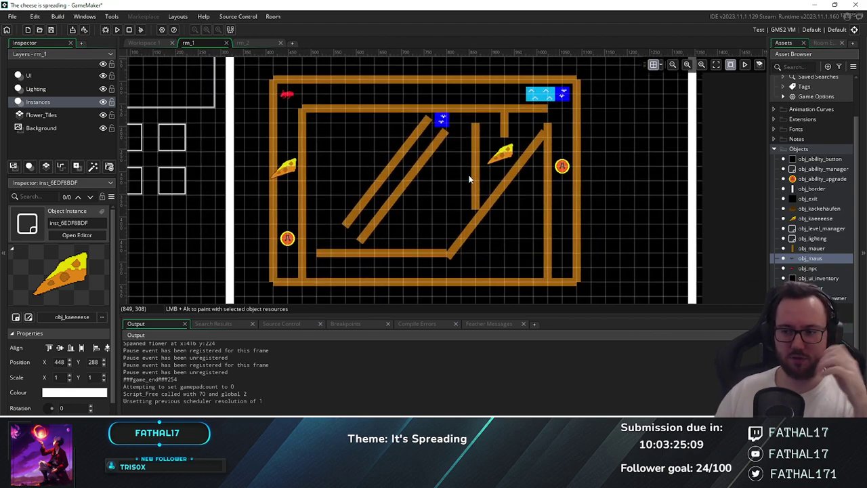
middle_drag(434, 185, 480, 208)
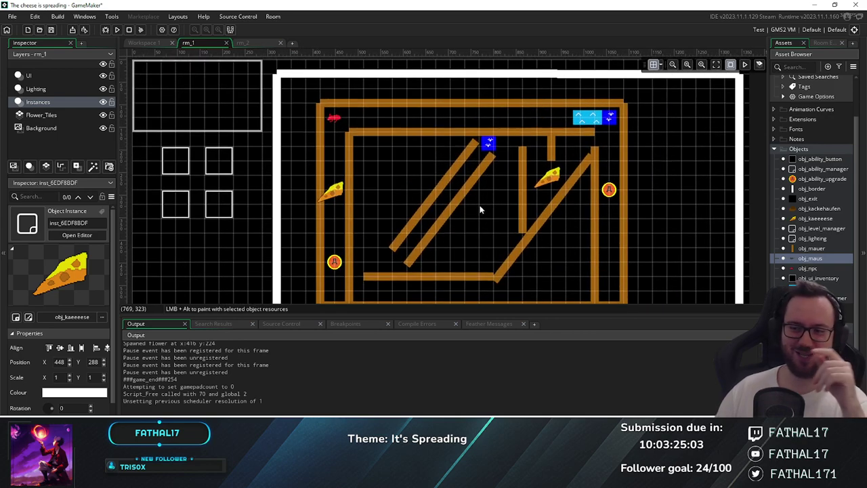
middle_drag(480, 209, 456, 182)
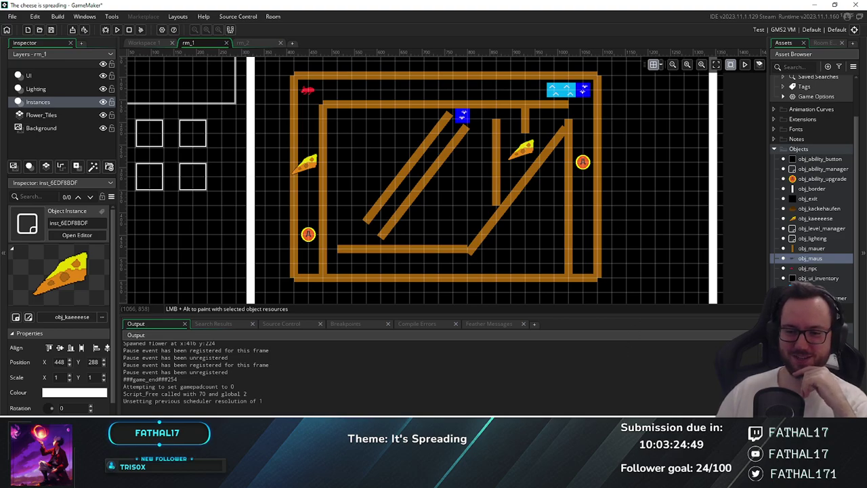
Switch to Visual Studio Code, review GDD.md up to its summary and brainstorming notes, and minimize the window
key(alt+Tab)
scroll(270, 219, up, 15)
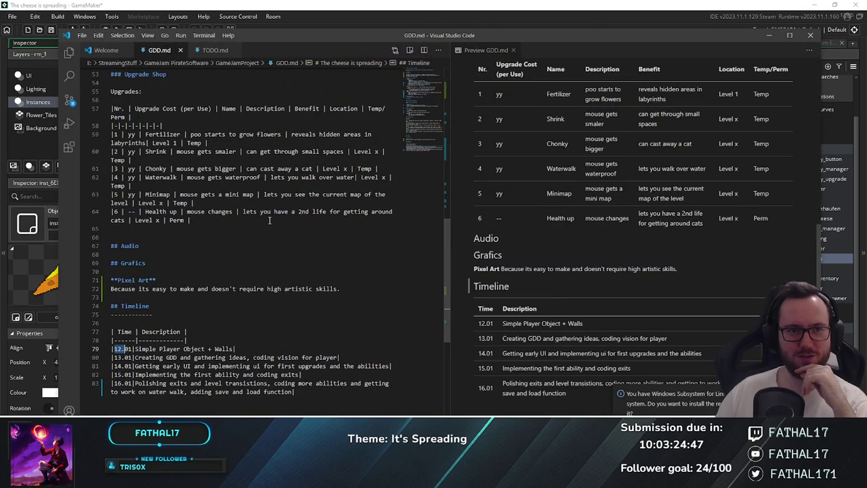
scroll(269, 219, up, 1)
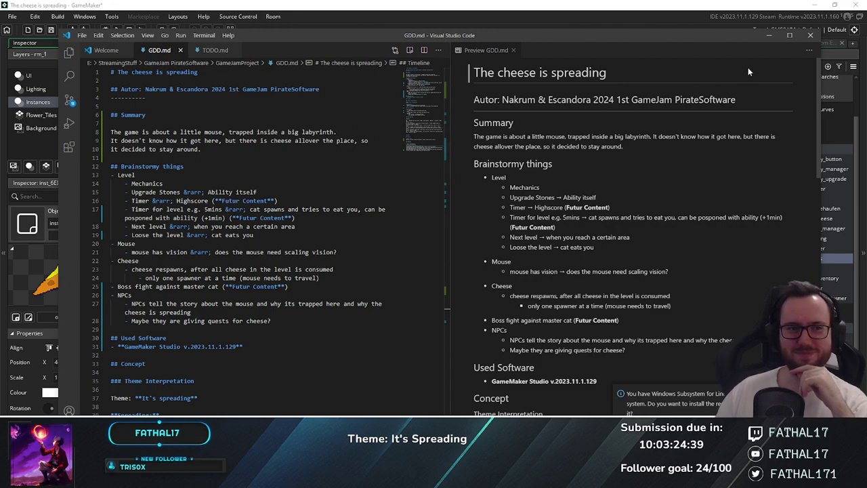
click(768, 35)
middle_drag(475, 200, 449, 205)
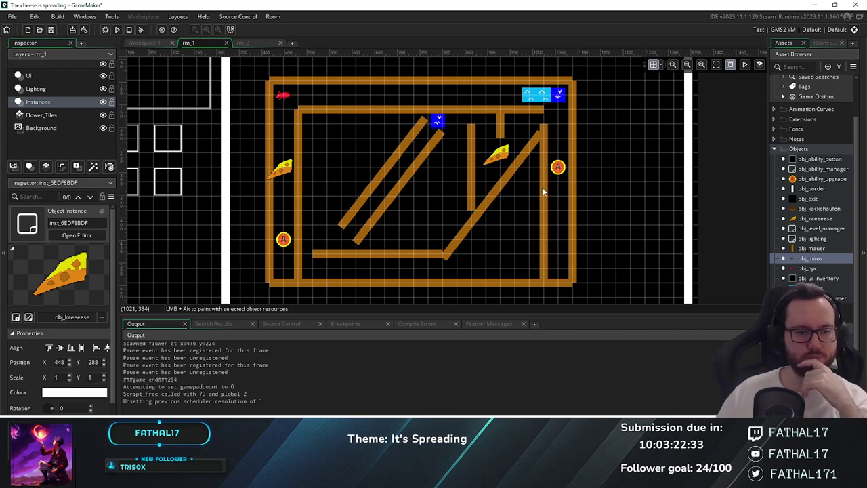
middle_drag(614, 205, 608, 229)
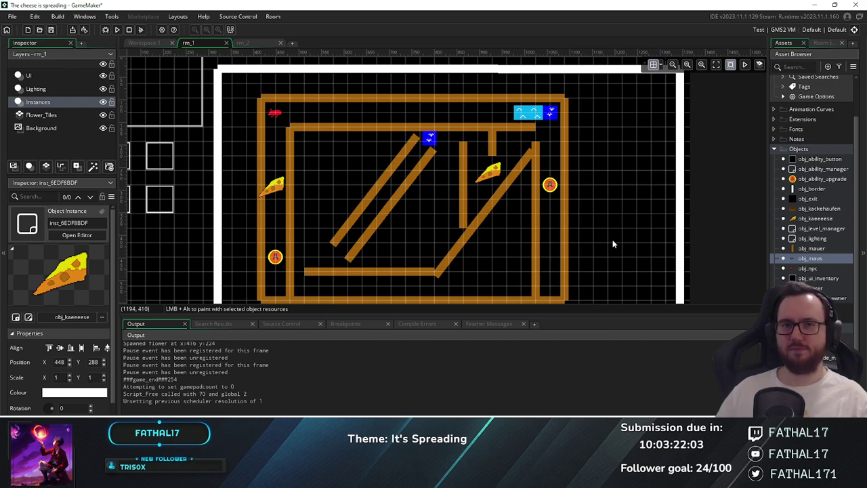
middle_drag(624, 228, 623, 208)
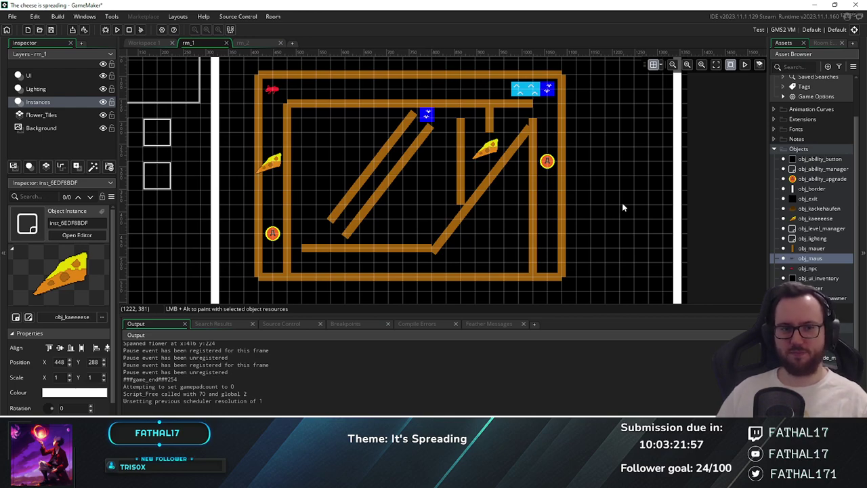
scroll(619, 207, up, 1)
scroll(618, 206, down, 4)
scroll(619, 206, up, 4)
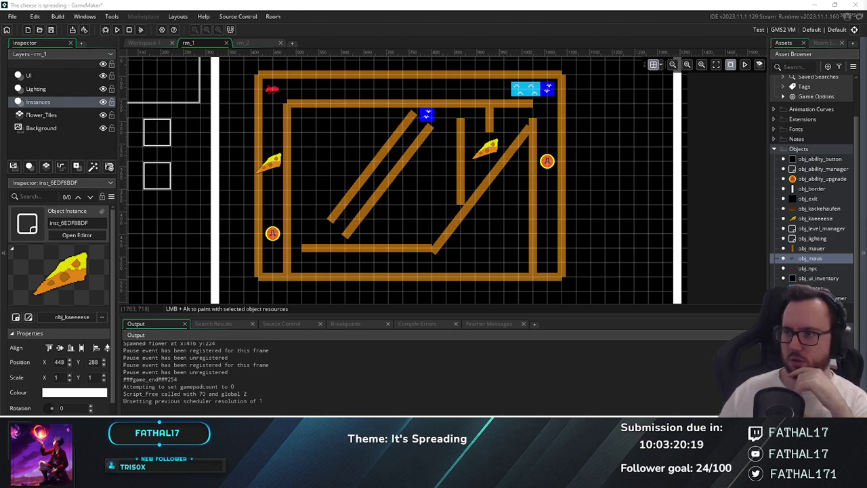
Switch to the browser showing the Steam Direct Product Submission Fee page and widen its window over most of the screen
key(alt+Tab)
drag(422, 30, 411, 15)
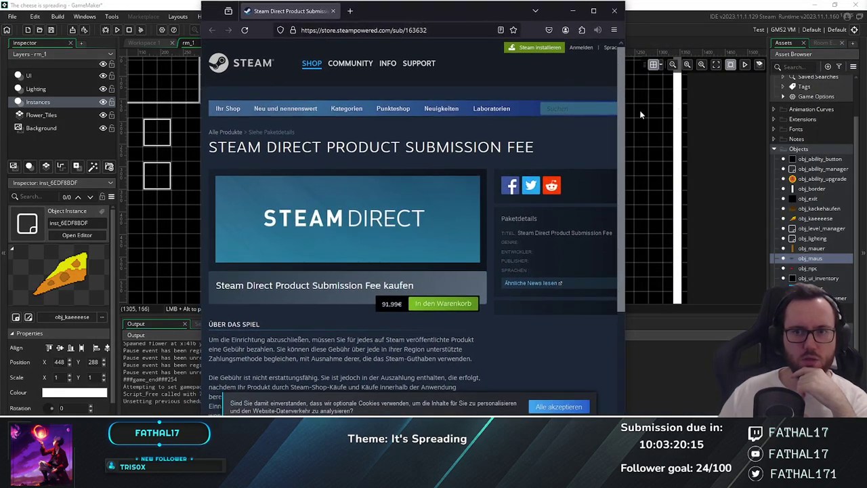
drag(624, 112, 844, 110)
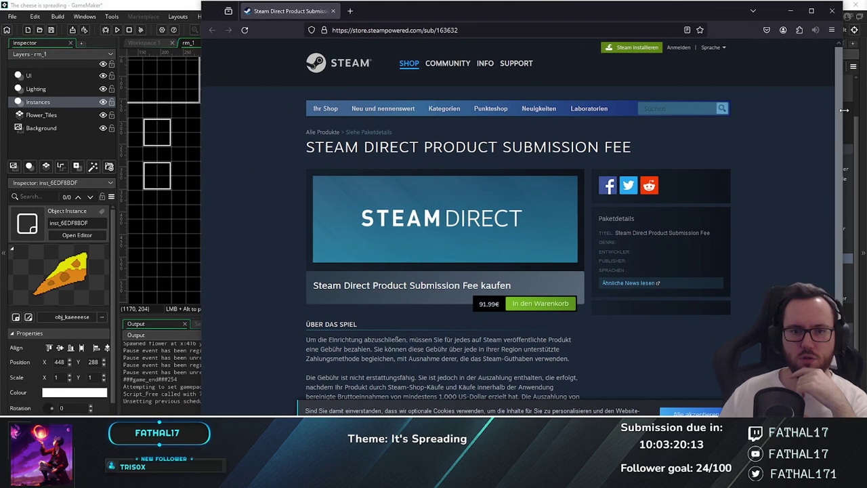
drag(202, 200, 61, 200)
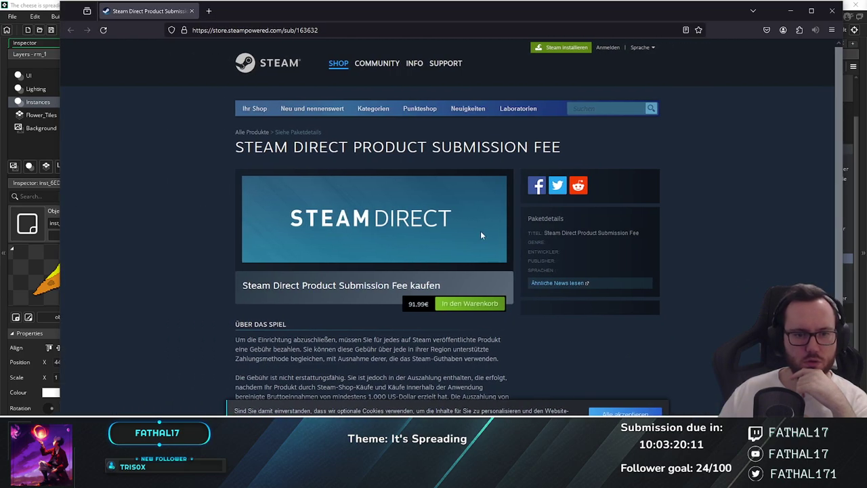
Read the price, payment terms and refund conditions of the Steam Direct Product Submission Fee, and close the browser window
scroll(477, 234, down, 3)
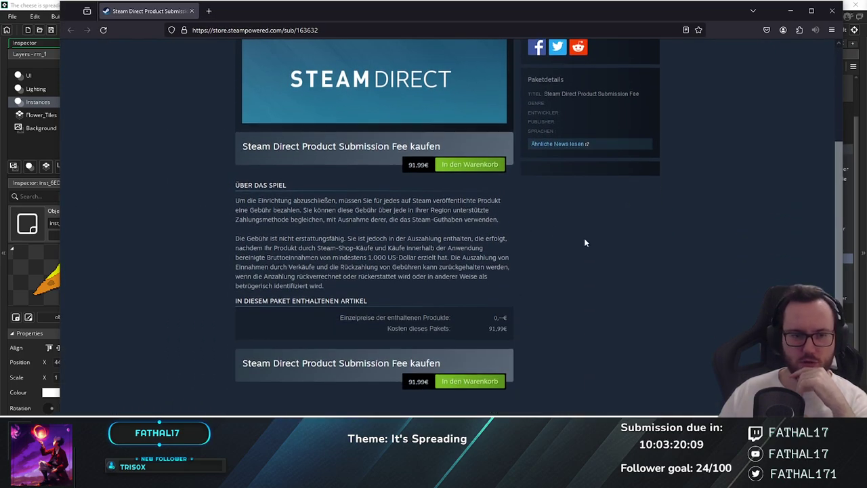
scroll(586, 242, down, 1)
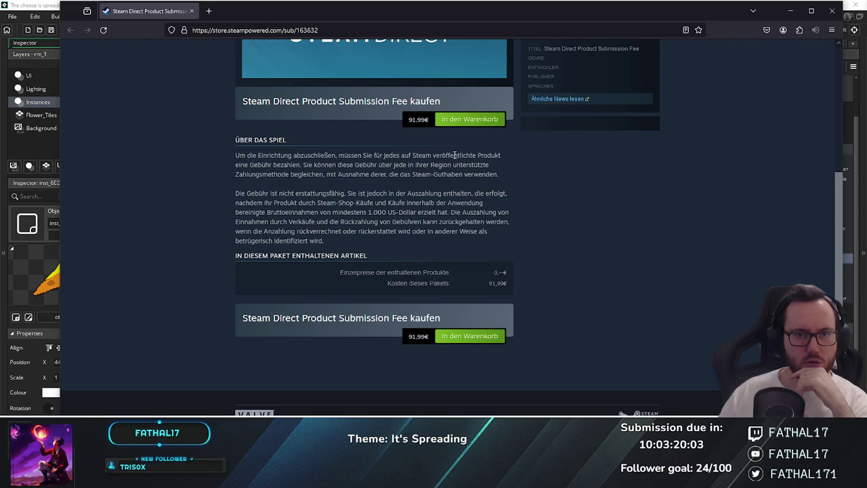
scroll(454, 155, up, 3)
drag(312, 241, 434, 242)
click(434, 242)
scroll(779, 265, down, 3)
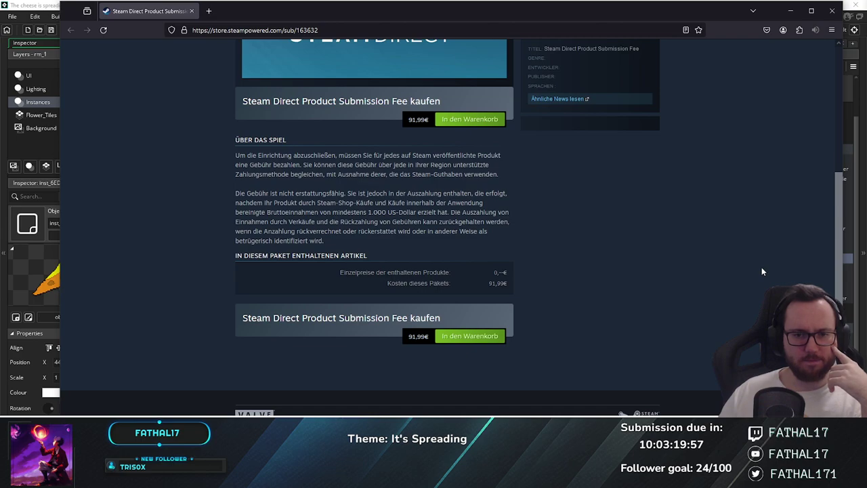
scroll(762, 271, up, 2)
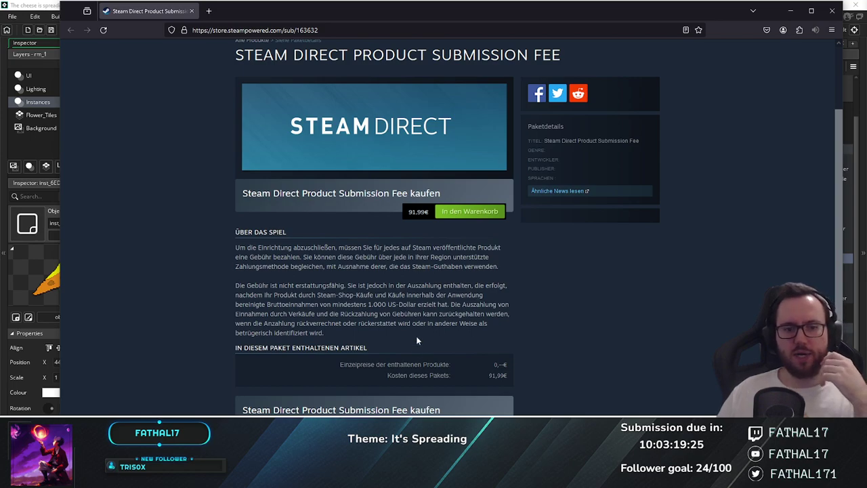
drag(245, 410, 443, 411)
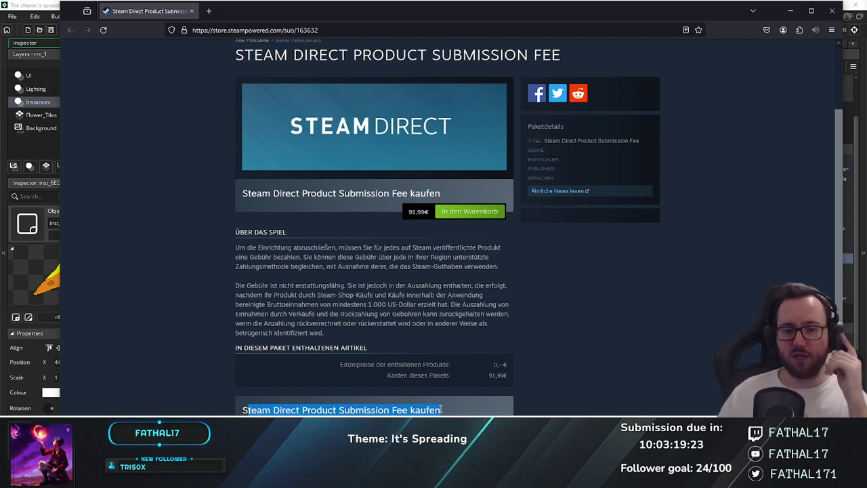
click(458, 285)
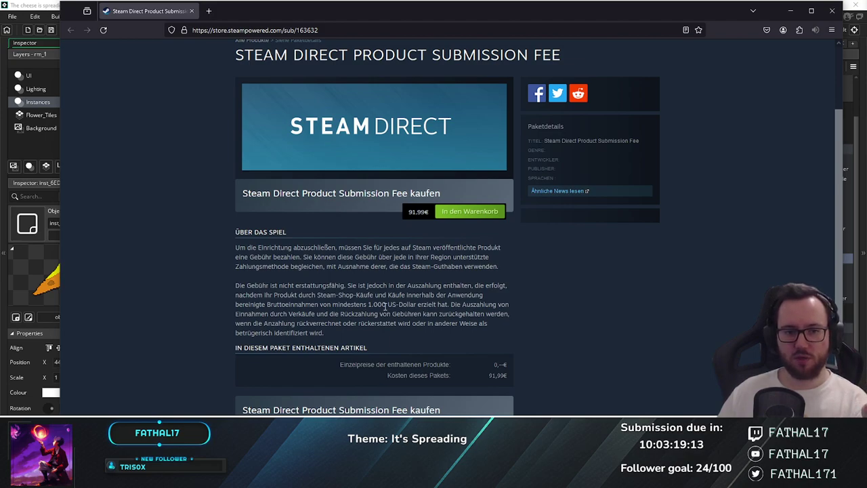
drag(368, 305, 449, 304)
click(449, 304)
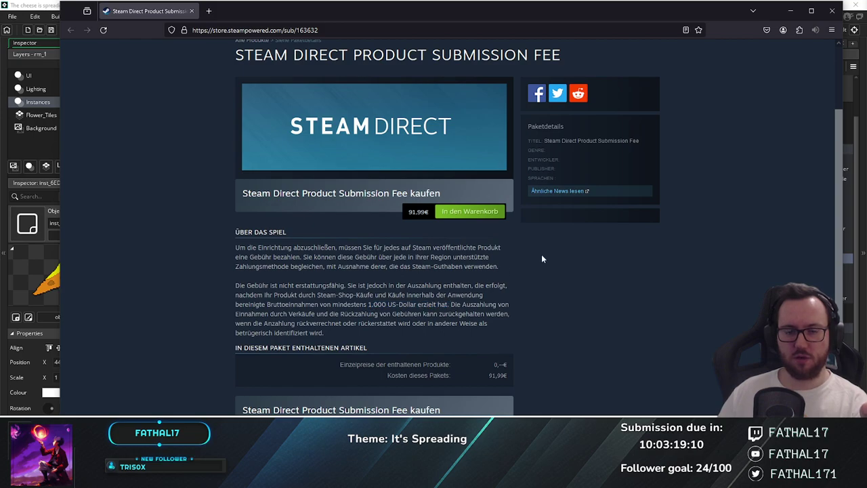
click(832, 11)
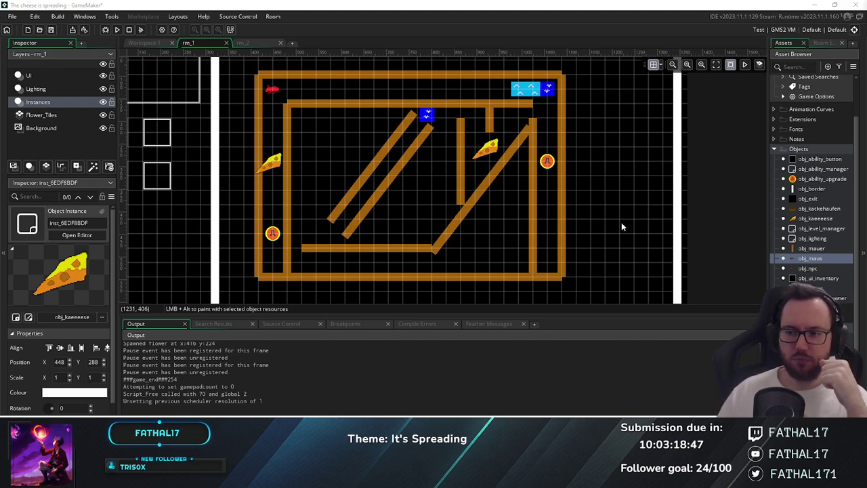
scroll(618, 225, up, 2)
scroll(617, 228, down, 2)
scroll(617, 228, up, 2)
scroll(617, 228, down, 2)
scroll(617, 228, up, 2)
scroll(617, 228, down, 2)
scroll(617, 223, up, 2)
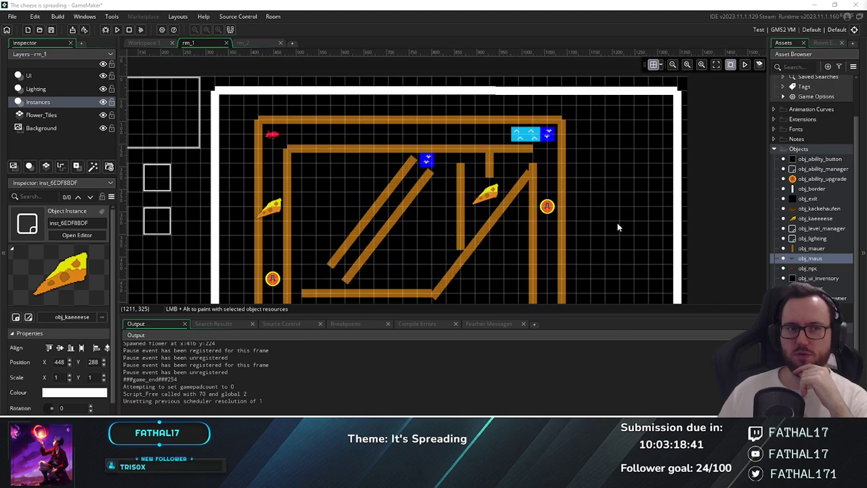
middle_drag(603, 223, 680, 216)
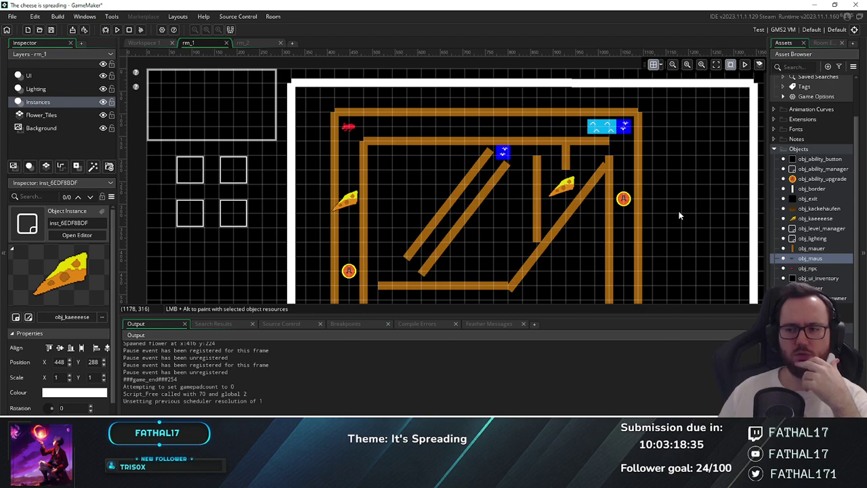
mouse_move(681, 205)
middle_down()
mouse_move(660, 197)
mouse_move(673, 198)
middle_up()
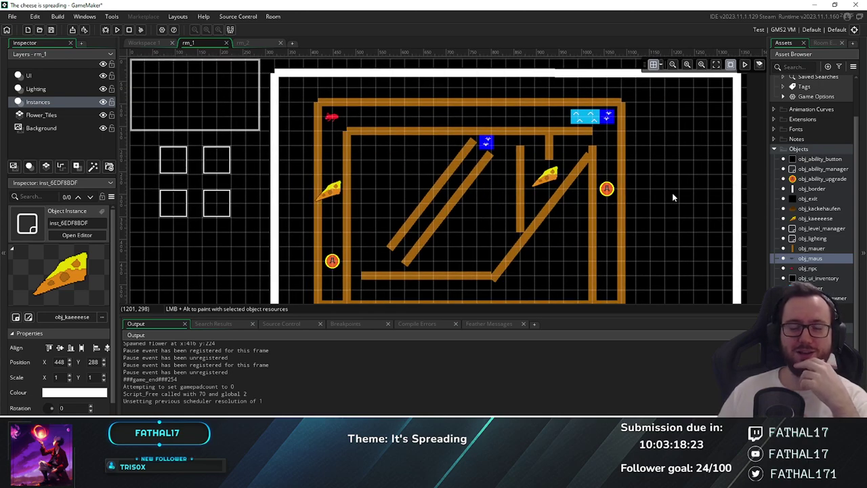
middle_drag(683, 189, 639, 163)
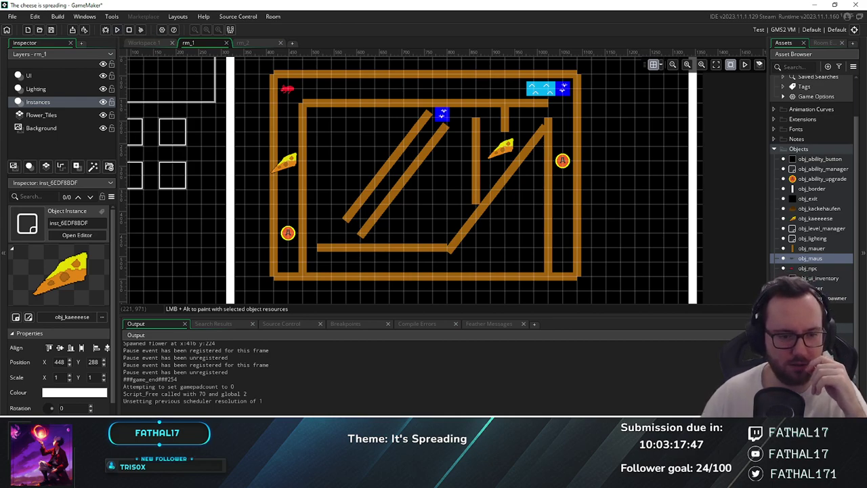
Switch to the browser, open GameMaker's "Easy To Build Dialogue System" video from the search results, widen the window and pause playback
mouse_move(259, 410)
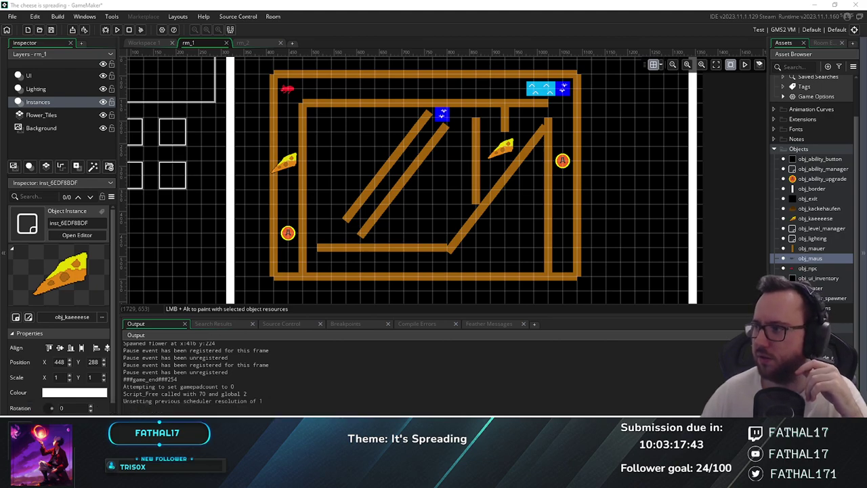
click(260, 411)
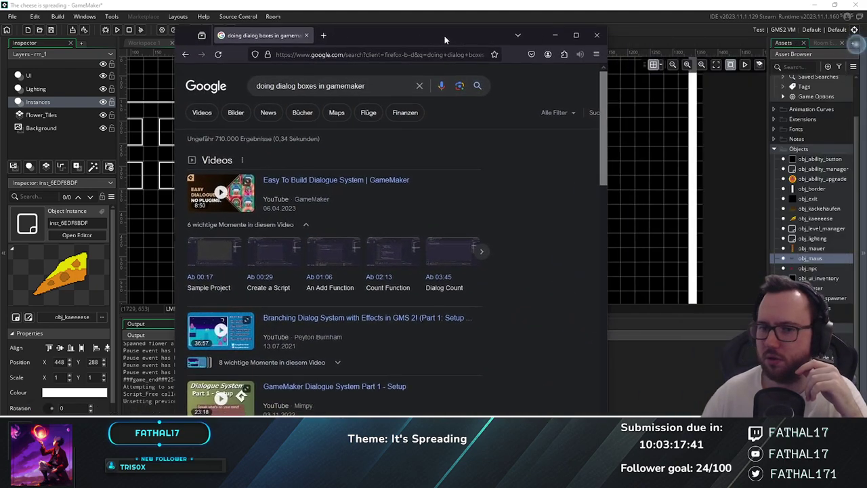
click(275, 166)
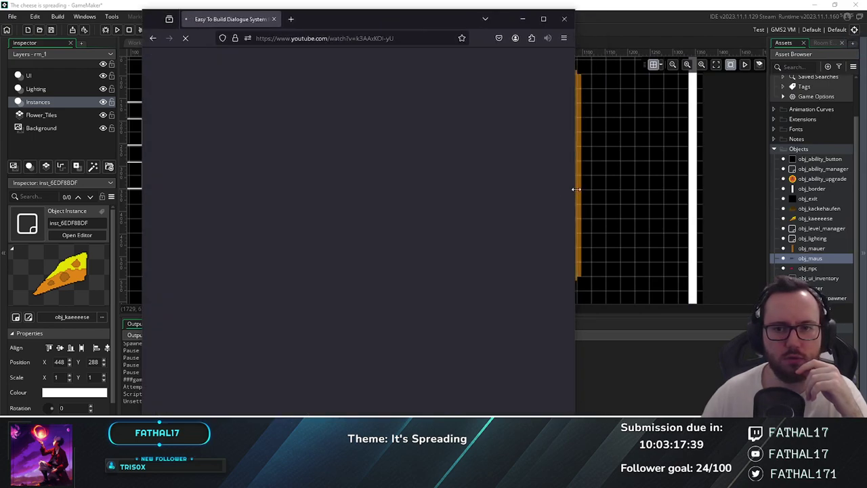
drag(576, 192, 841, 195)
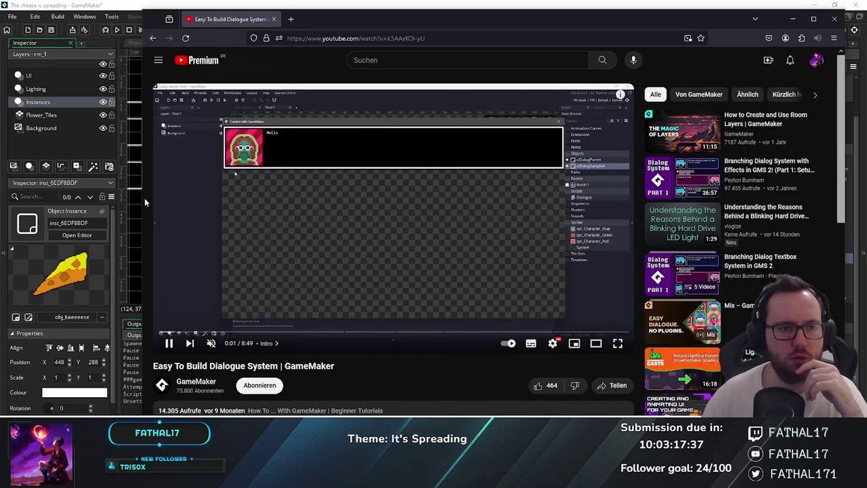
drag(143, 197, 55, 191)
click(206, 184)
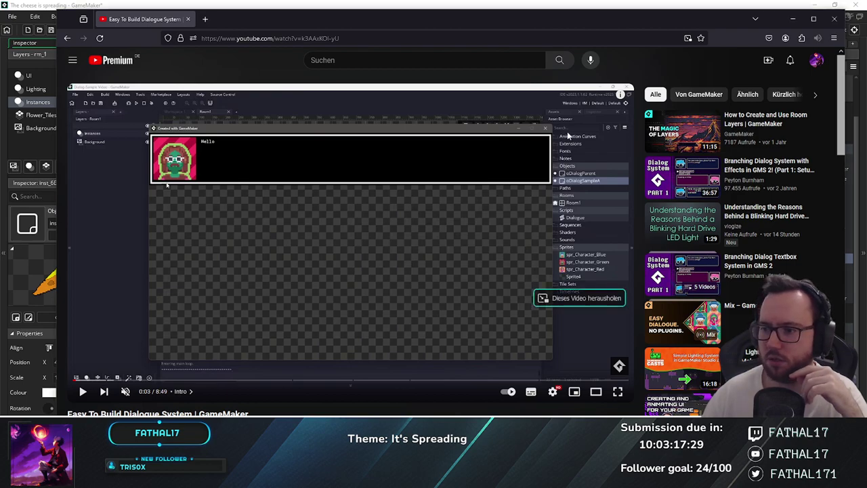
Resume the dialogue system video with sound, watch it up to the pop function at about 2:09, and pause it
click(221, 314)
click(125, 392)
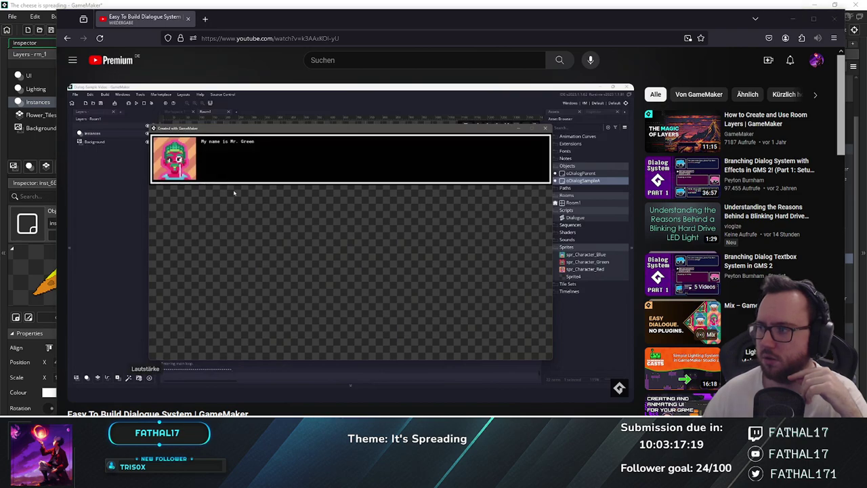
mouse_move(261, 272)
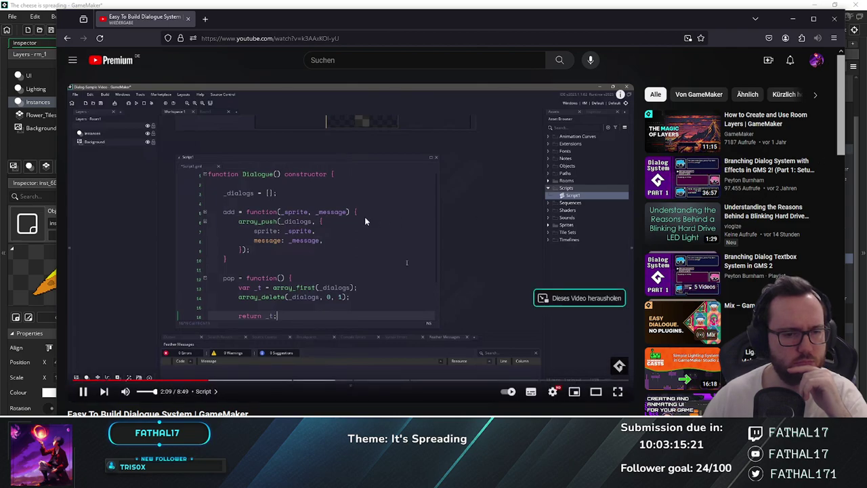
click(181, 286)
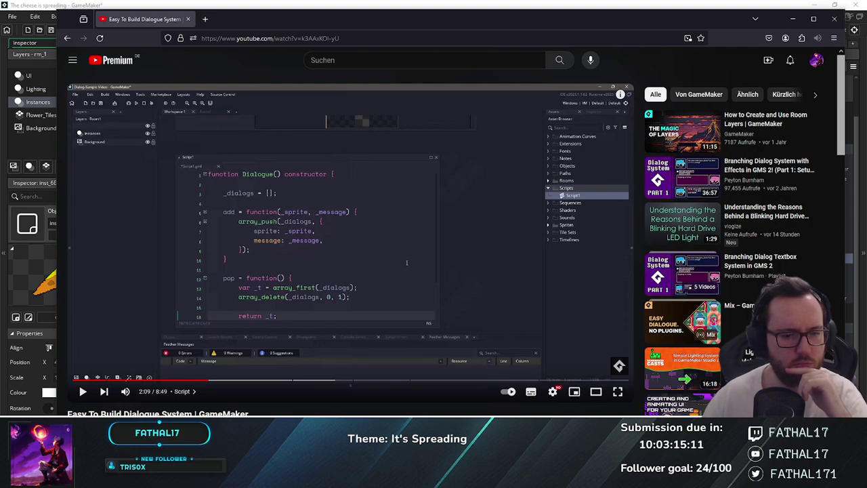
Search the web for "gamemaker doc" in a separate browser tab and open the GameMaker Manual
click(205, 19)
text(gamemaker doc)
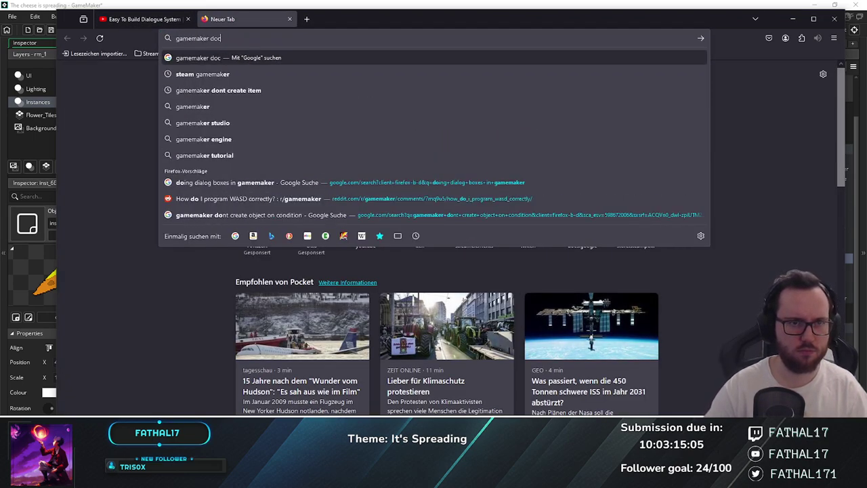
key(Return)
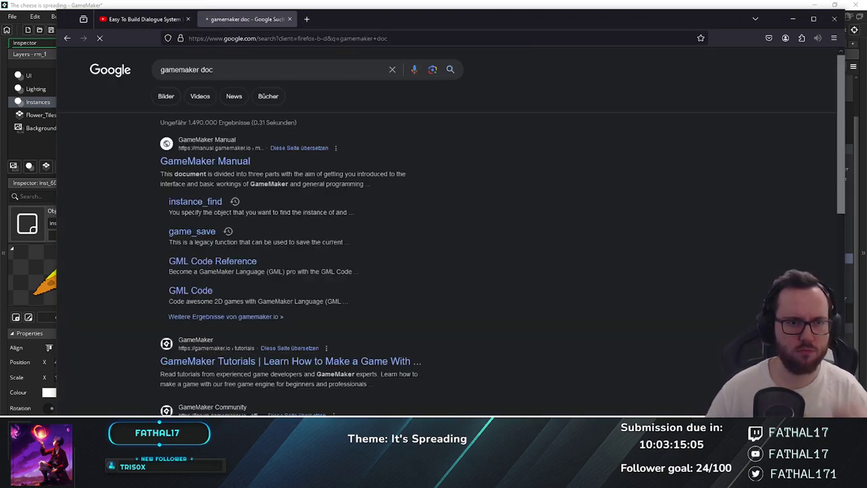
click(196, 161)
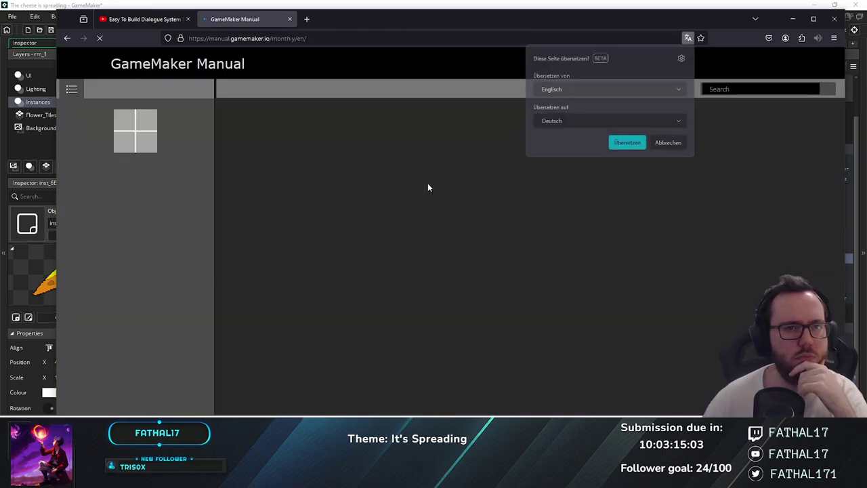
Search the GameMaker Manual for "array" and open the Array Functions page
click(145, 89)
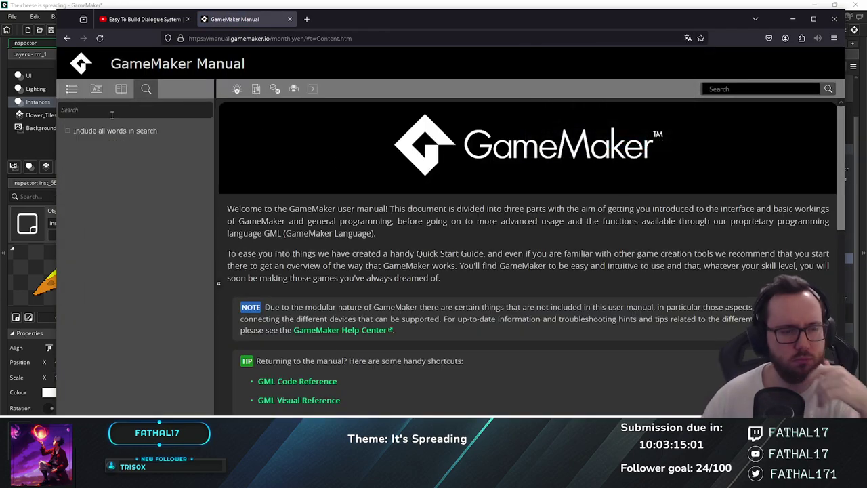
text(array)
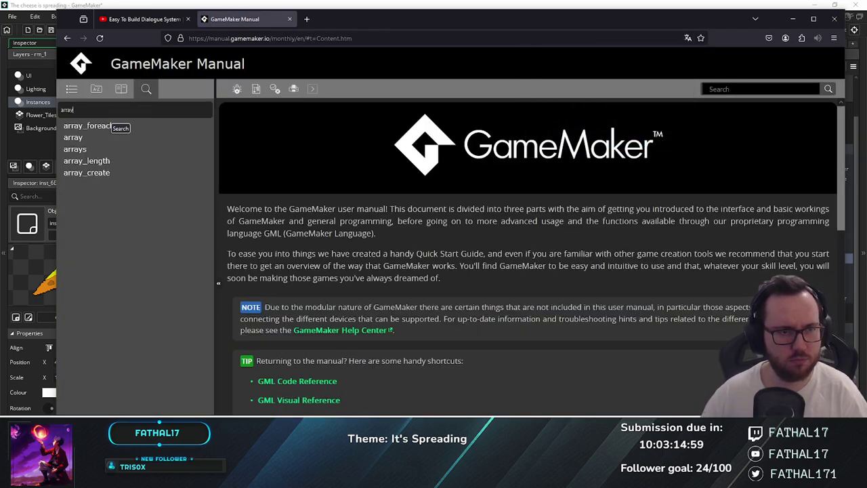
click(101, 138)
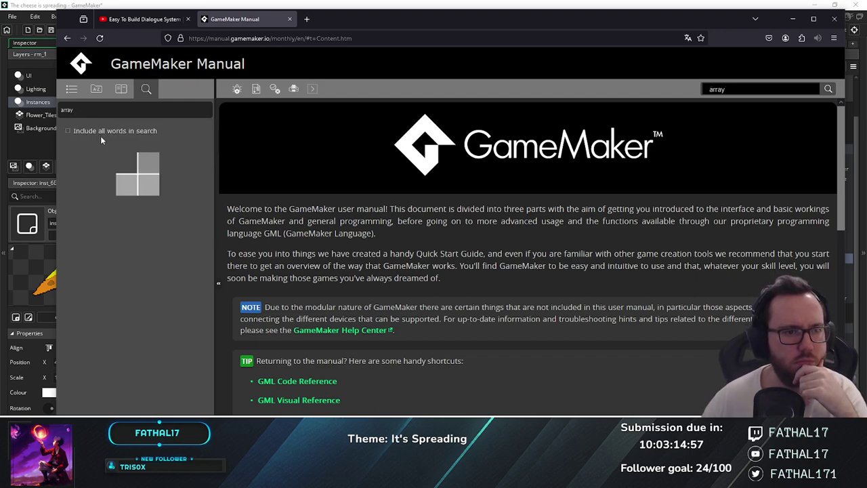
click(109, 162)
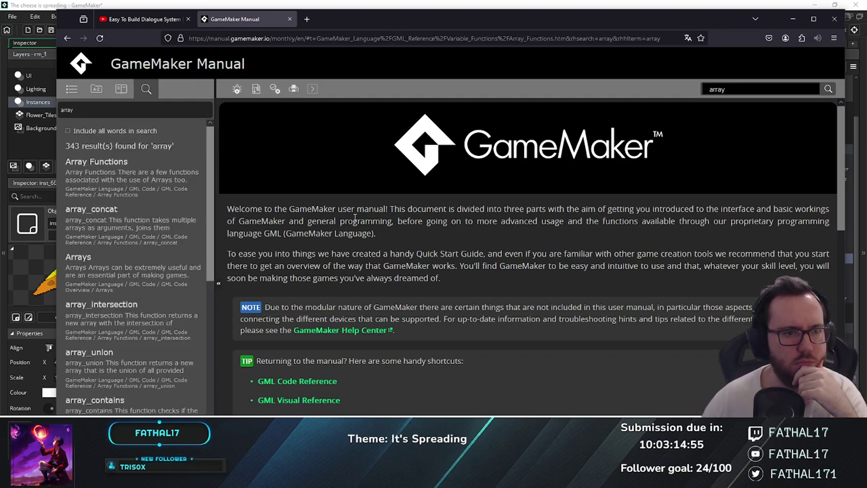
Open the array_pop page from the basic array functions and read its description, syntax and example
drag(316, 336, 254, 339)
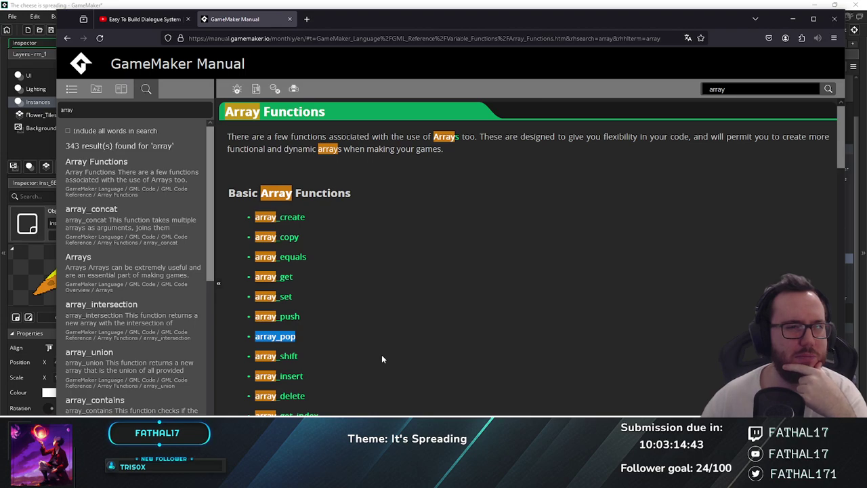
click(284, 338)
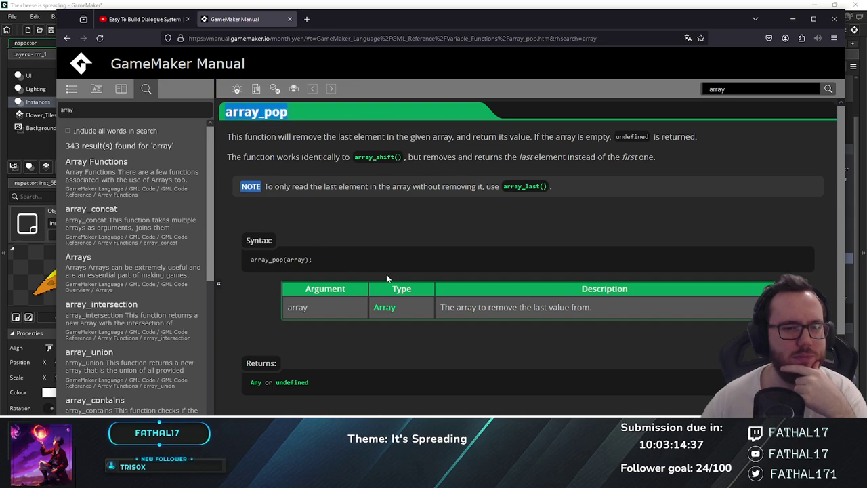
scroll(405, 289, down, 1)
scroll(405, 289, down, 3)
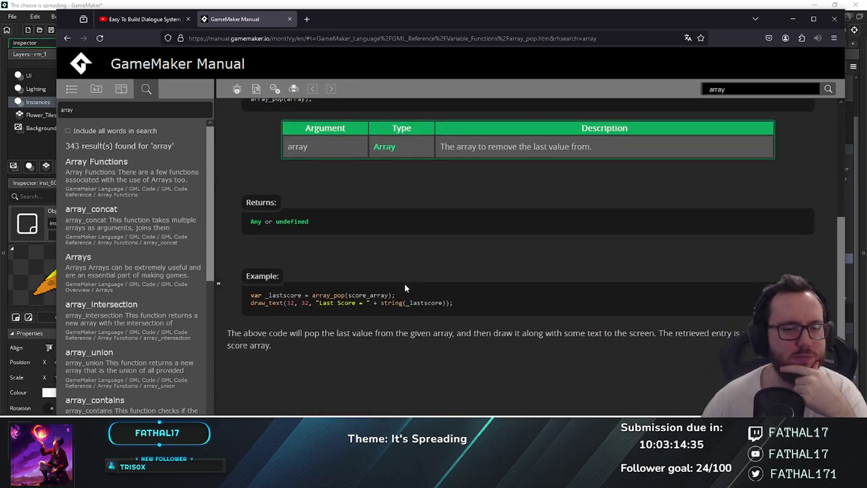
scroll(404, 289, up, 4)
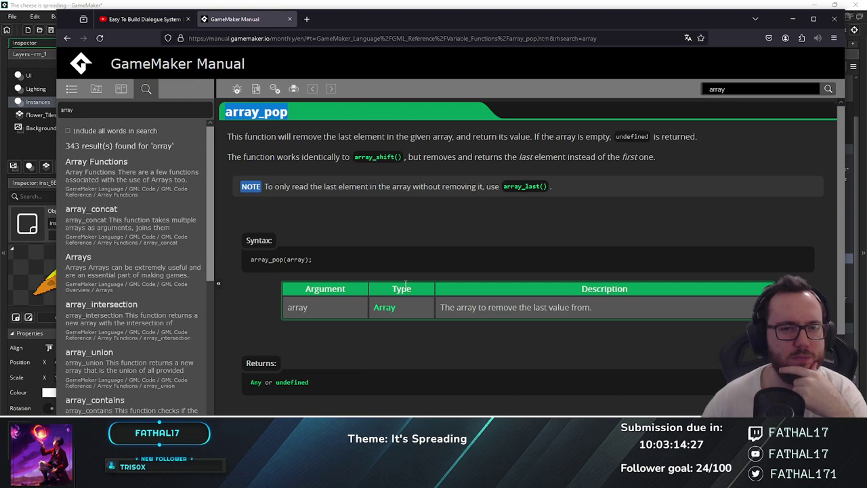
Compare the pop function code in the paused video with the manual's array_pop page
click(149, 20)
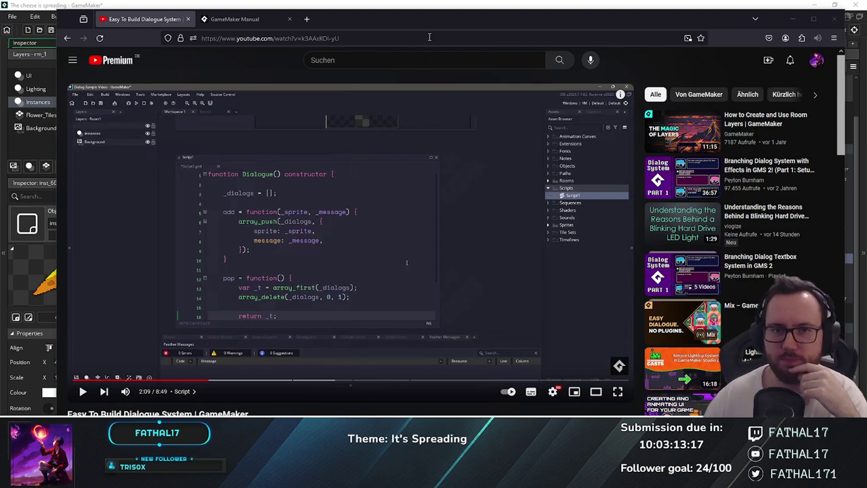
mouse_move(483, 281)
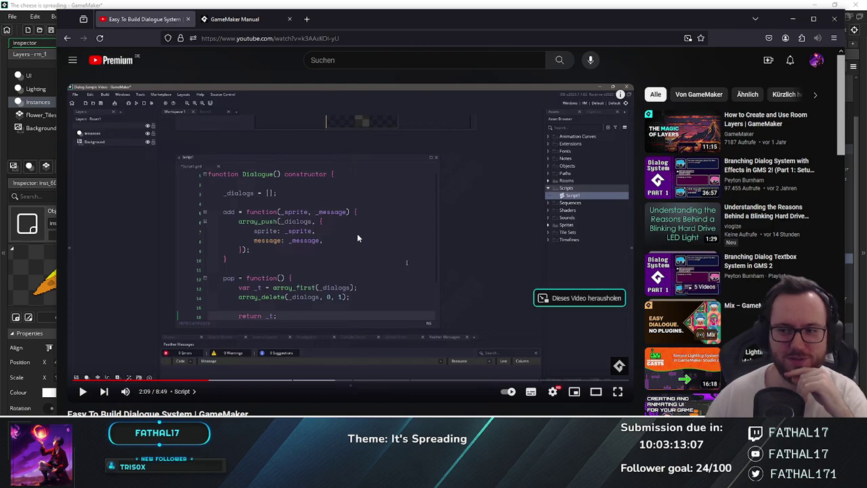
click(248, 26)
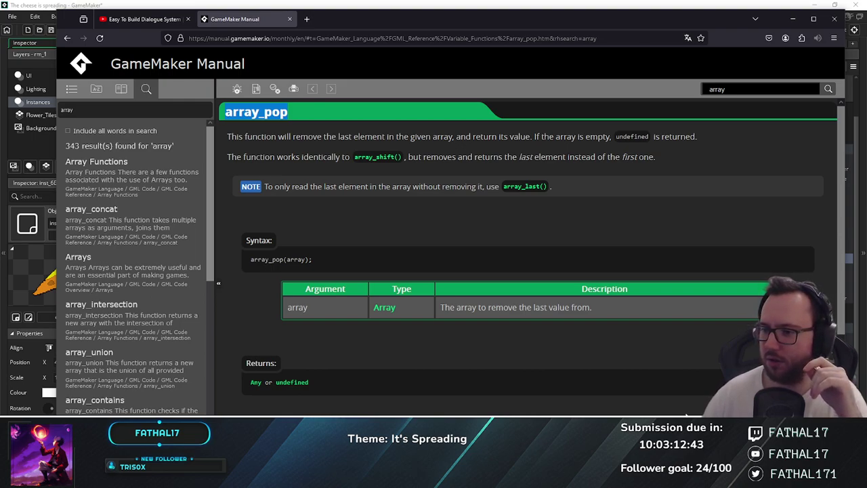
drag(295, 106, 219, 116)
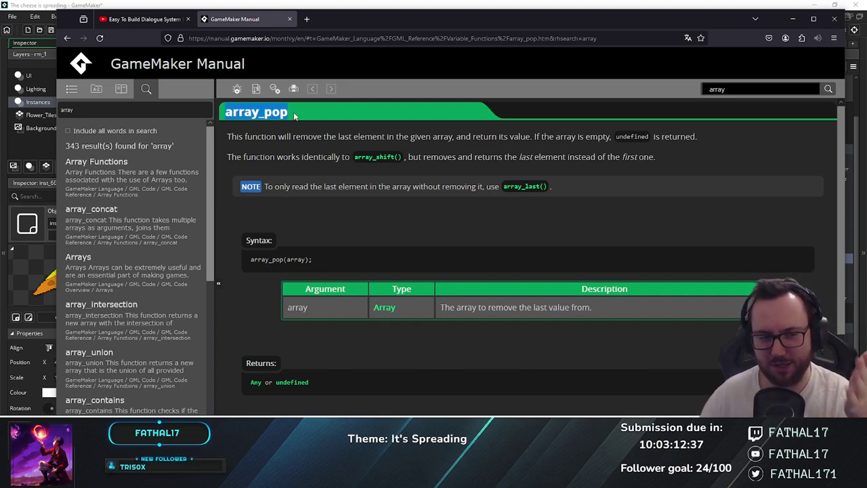
Return to the dialogue system video, watch on to the key_next = vk_anykey line at about 3:07, and pause it
click(141, 23)
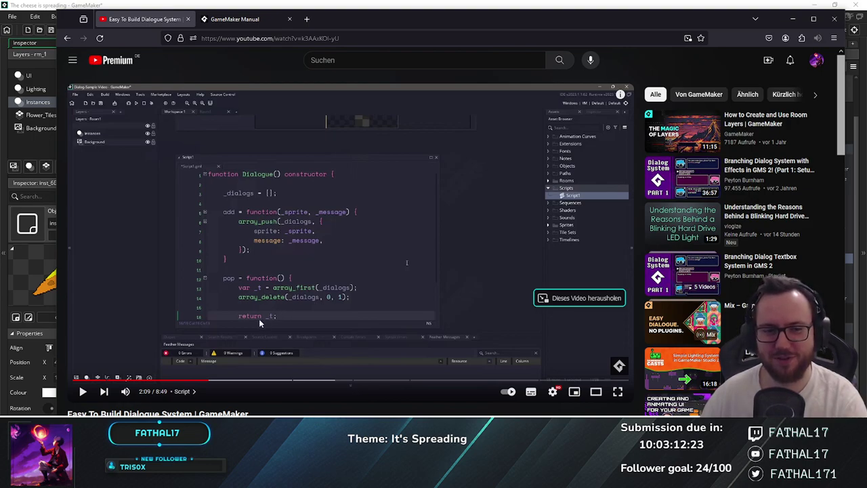
click(225, 278)
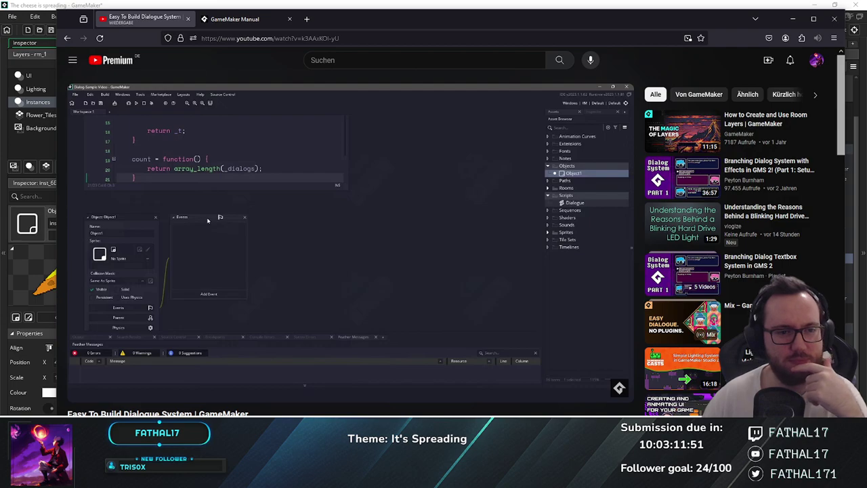
mouse_move(339, 240)
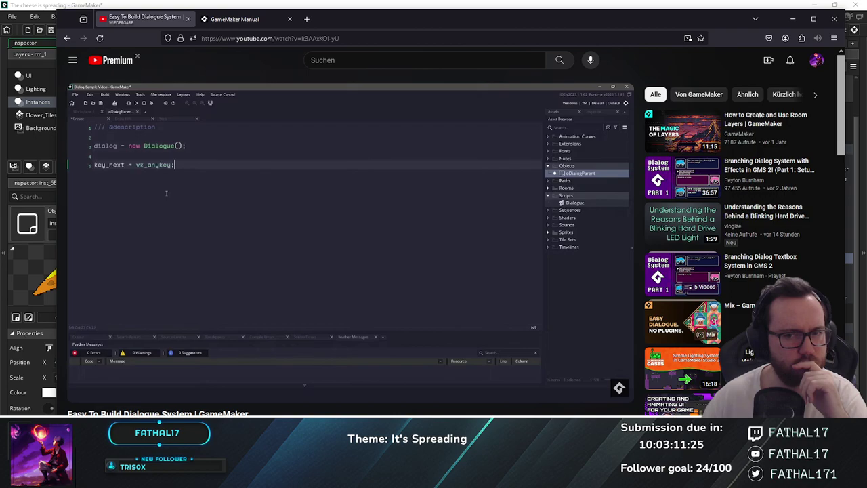
click(396, 212)
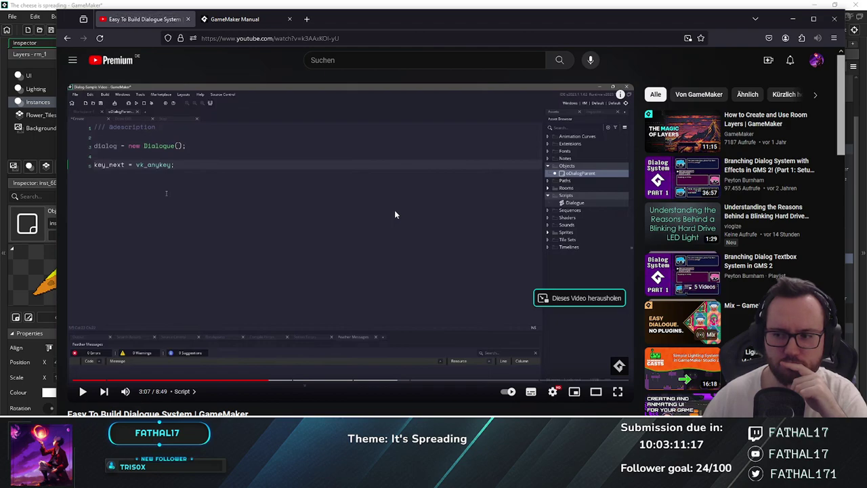
Go back to the GameMaker Manual and read the array_shift page linked from array_pop
click(232, 21)
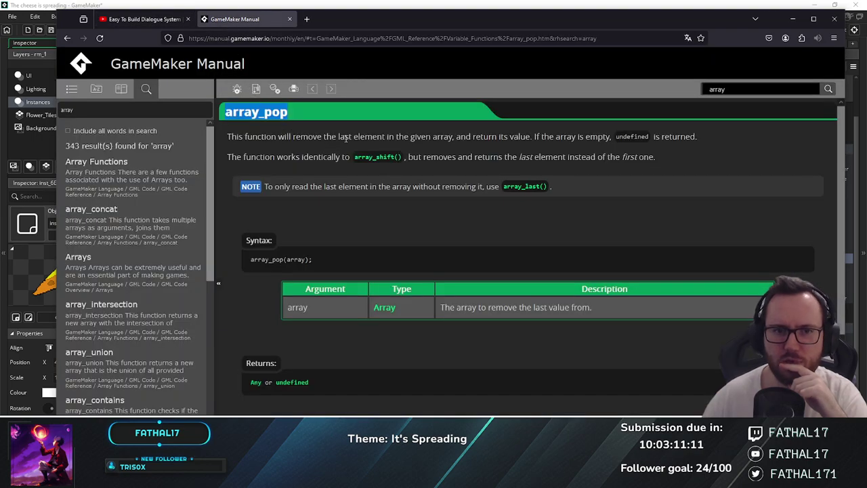
click(386, 160)
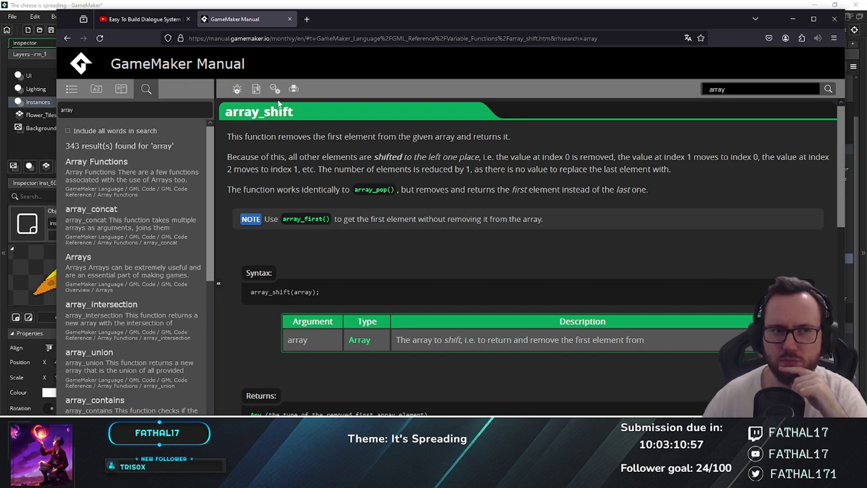
Return to the dialogue system video, watch the Step event code up to about 4:02, and pause it
click(146, 20)
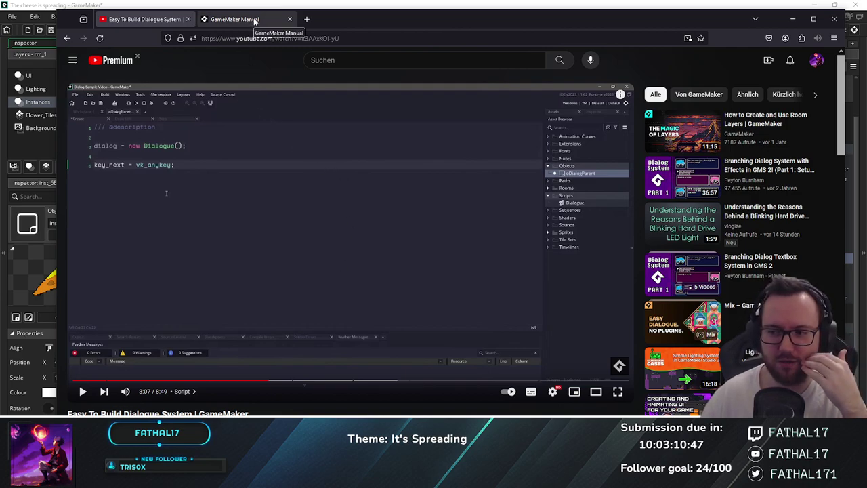
click(313, 257)
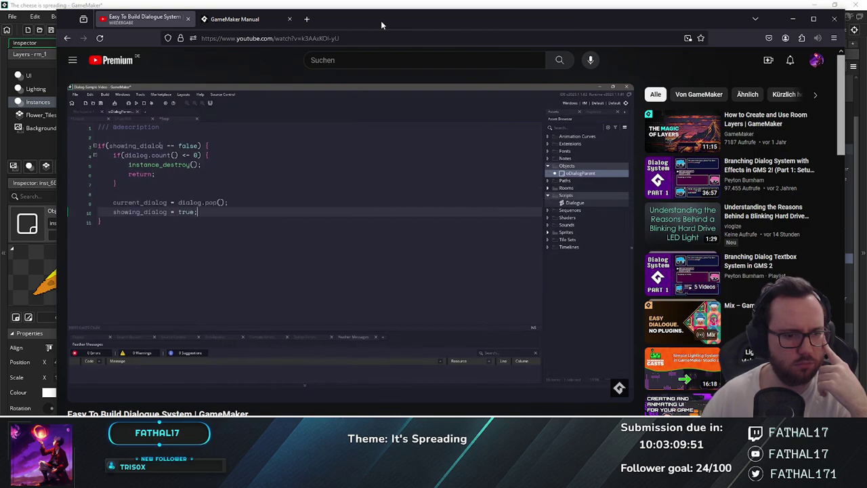
click(294, 131)
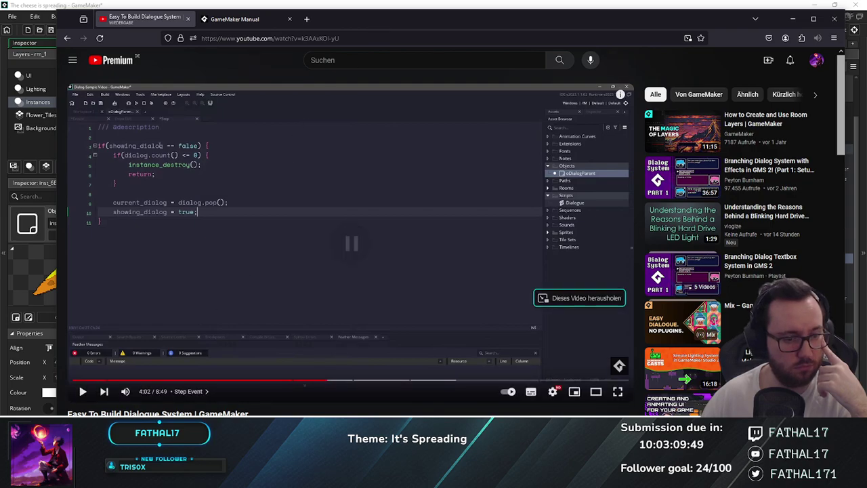
Open the GameMaker YouTube channel in a separate tab and look over its overview page
middle_click(102, 412)
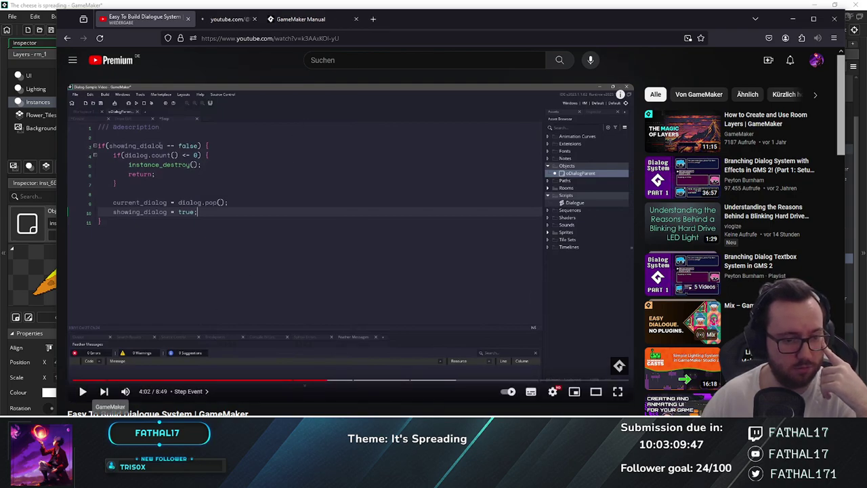
click(256, 20)
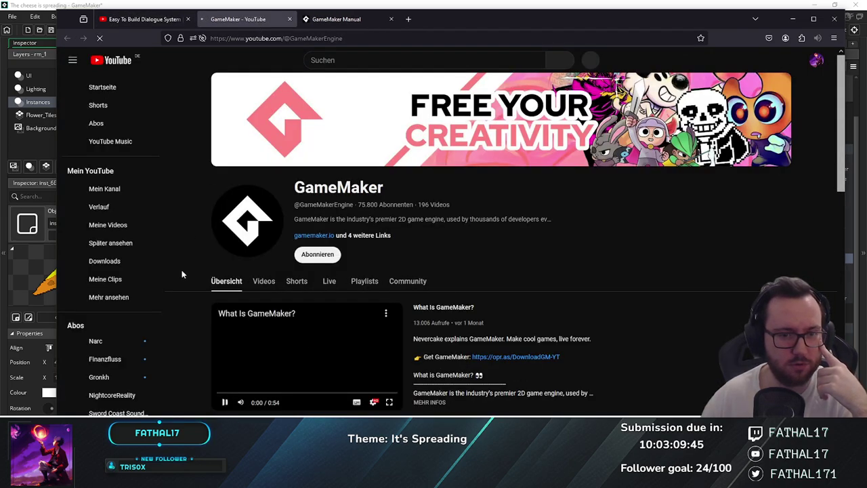
scroll(197, 253, down, 2)
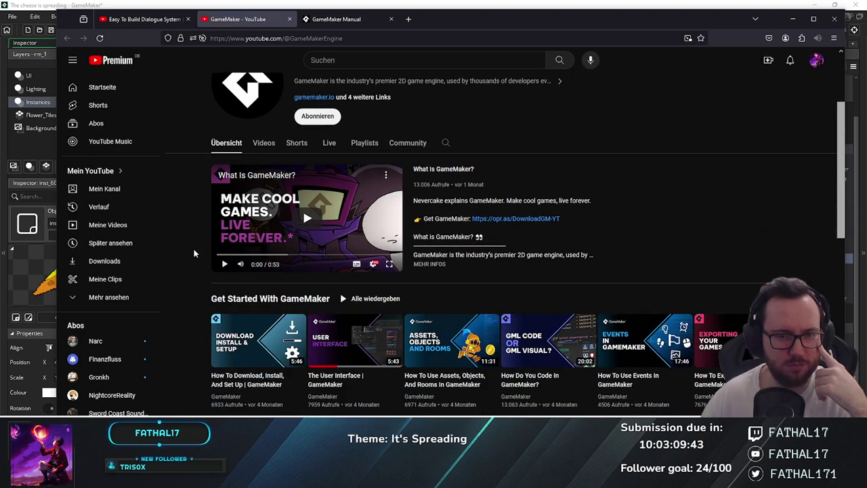
scroll(194, 252, up, 1)
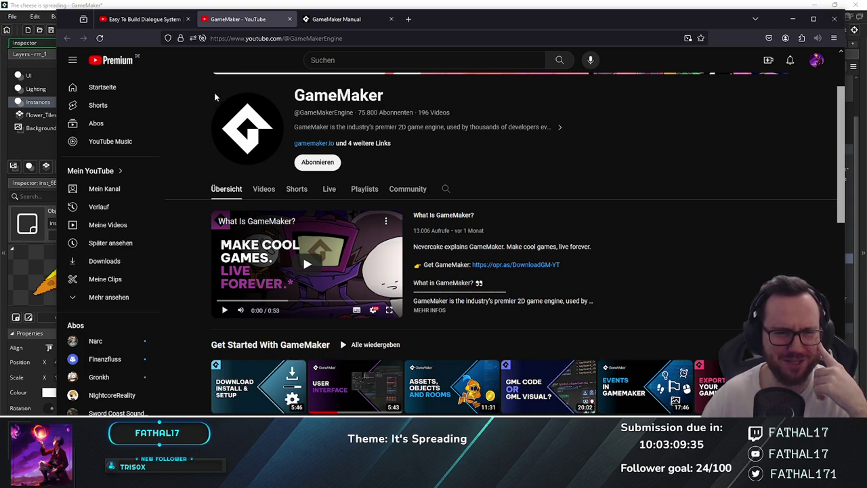
Browse the newest uploads in the GameMaker channel's video list
click(263, 190)
scroll(173, 254, down, 2)
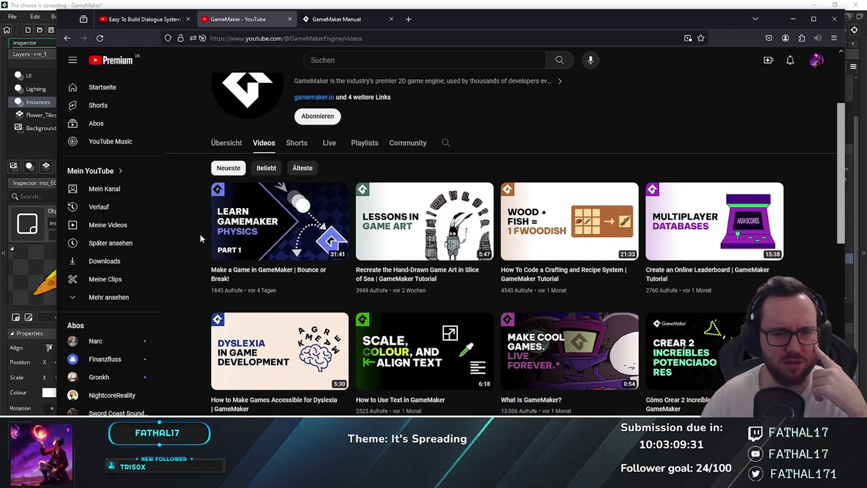
scroll(193, 235, down, 1)
scroll(187, 240, down, 3)
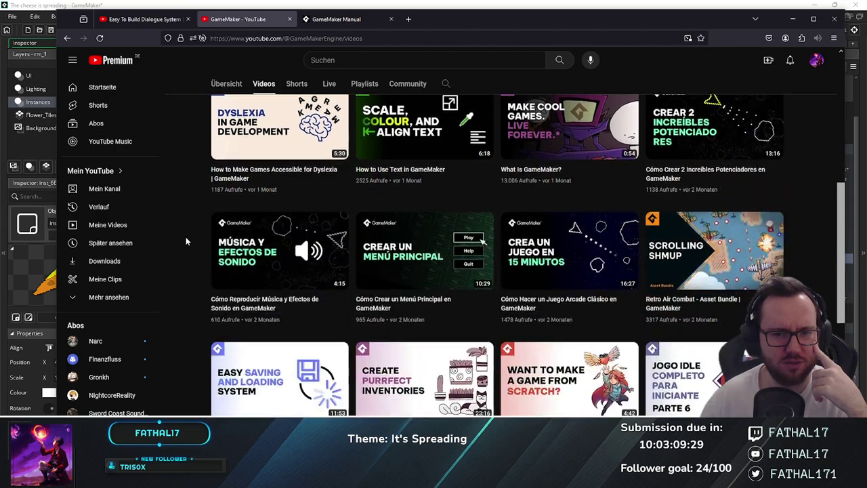
scroll(187, 240, down, 3)
scroll(186, 241, up, 6)
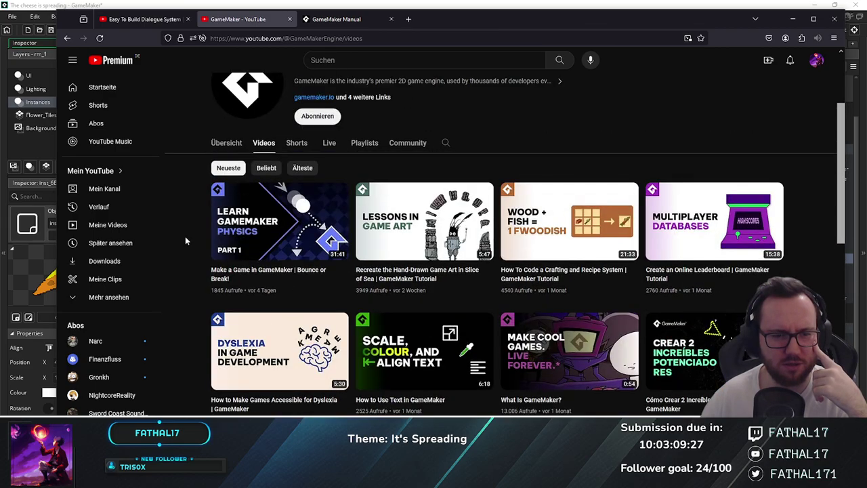
scroll(185, 241, down, 3)
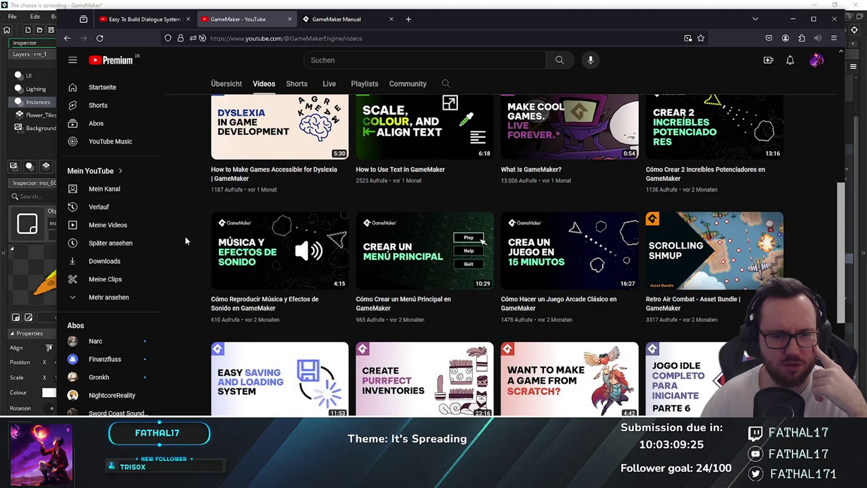
scroll(186, 241, up, 6)
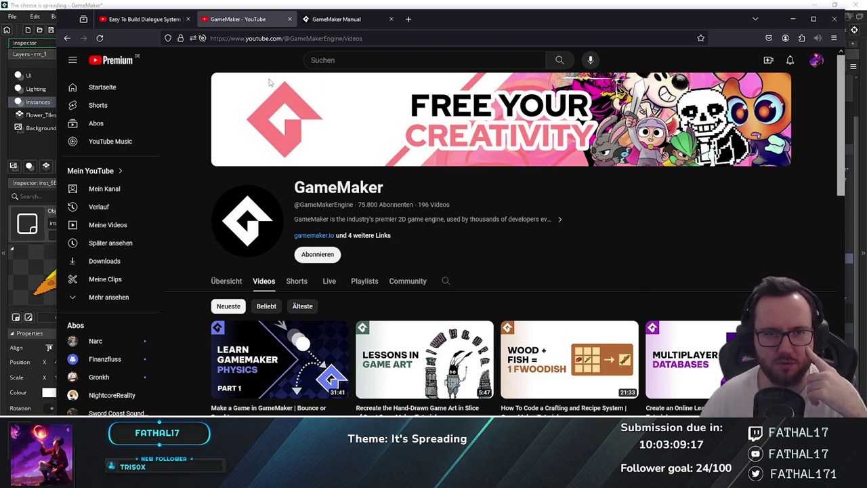
Return to the dialogue system video, watch to the alpha = 0 line at about 4:20, pause it, and check its publication date
click(140, 22)
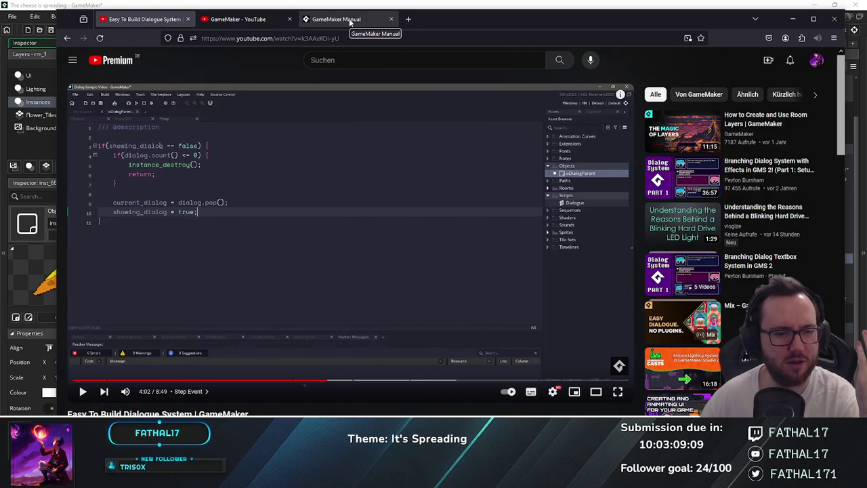
click(211, 237)
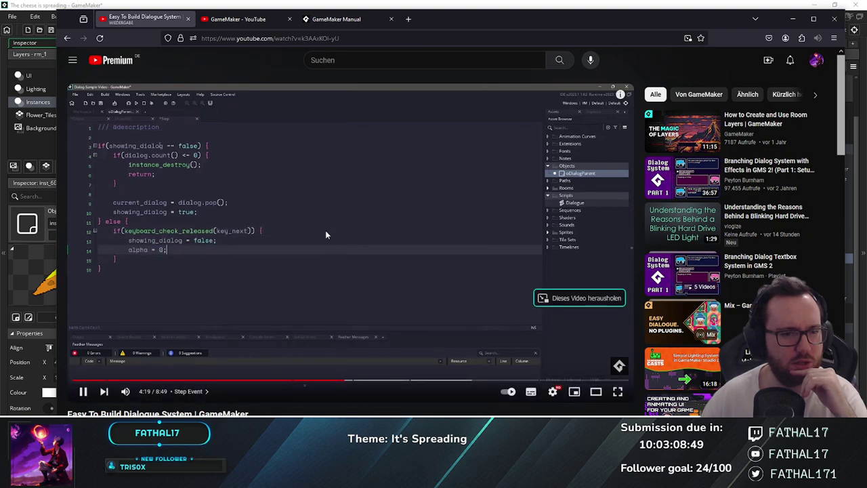
click(325, 231)
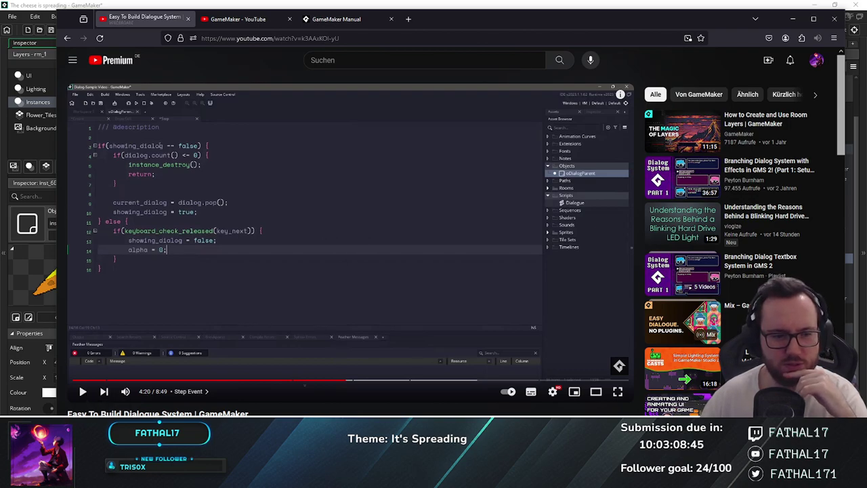
scroll(131, 375, down, 2)
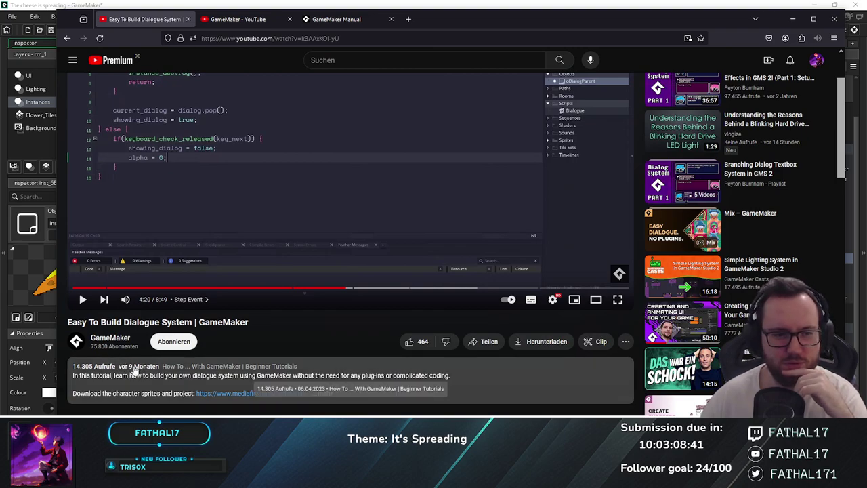
scroll(295, 322, up, 1)
scroll(296, 323, up, 2)
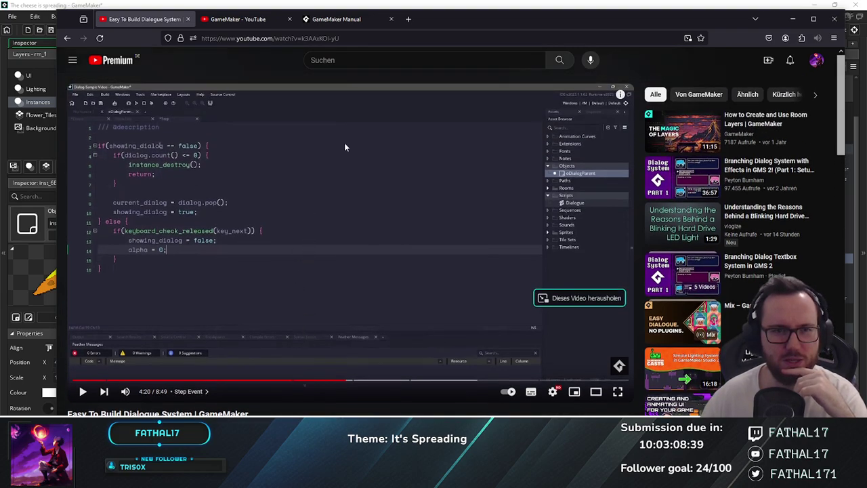
Reread the array_shift page in the GameMaker Manual, including its queue and array rotation examples
click(337, 19)
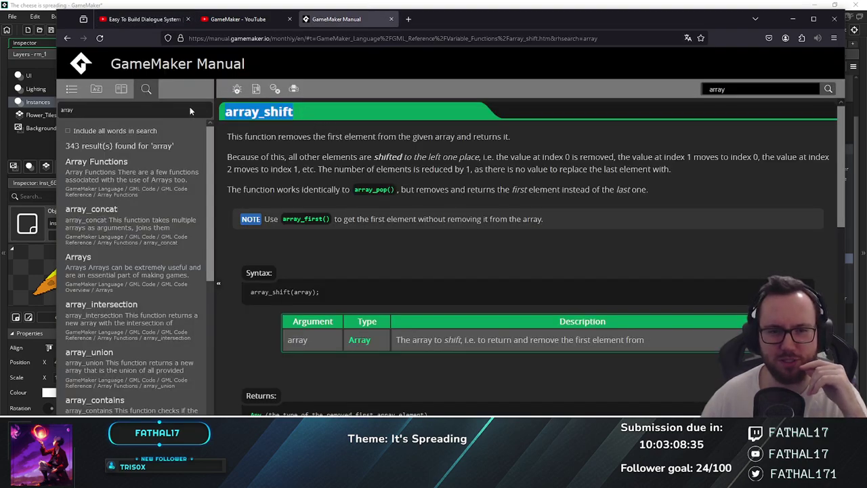
scroll(494, 162, down, 5)
scroll(494, 161, down, 3)
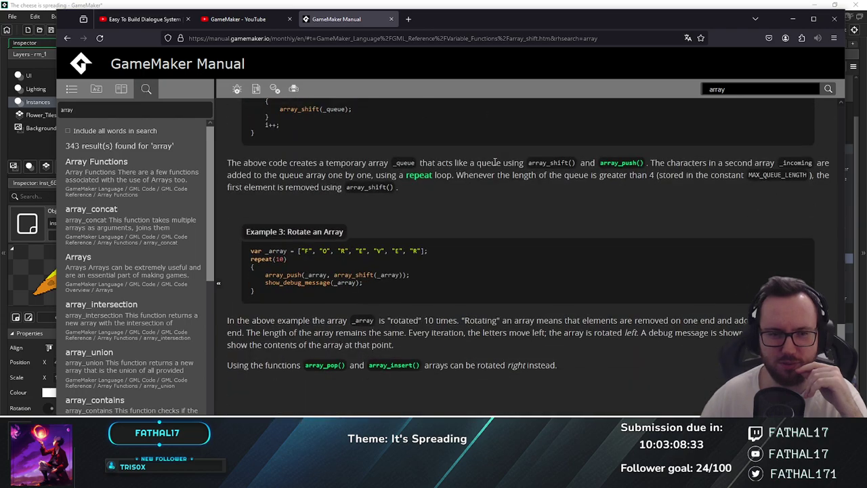
scroll(494, 161, up, 8)
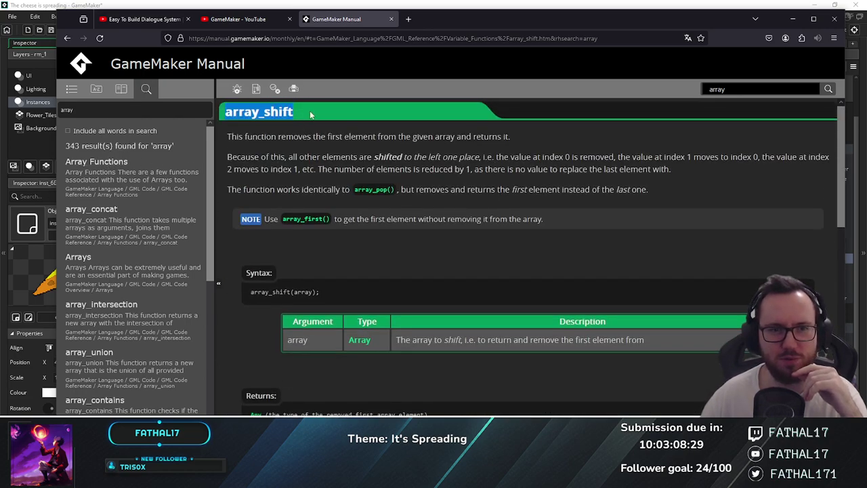
drag(318, 114, 243, 103)
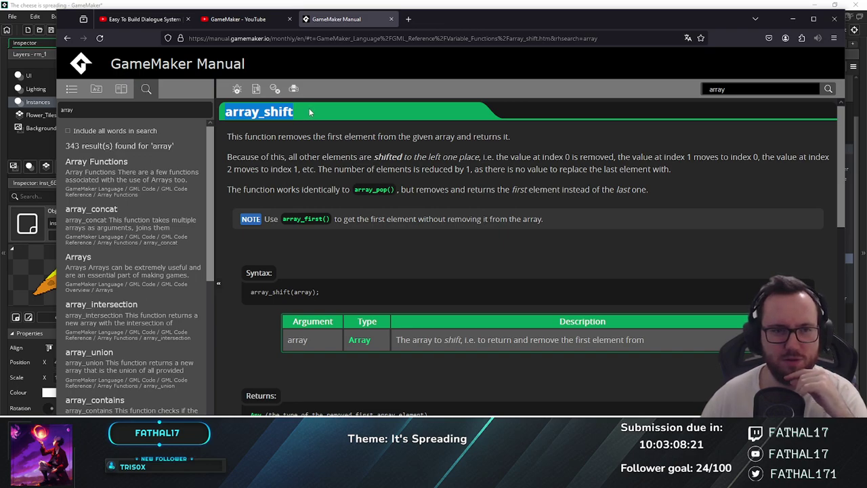
drag(306, 112, 221, 119)
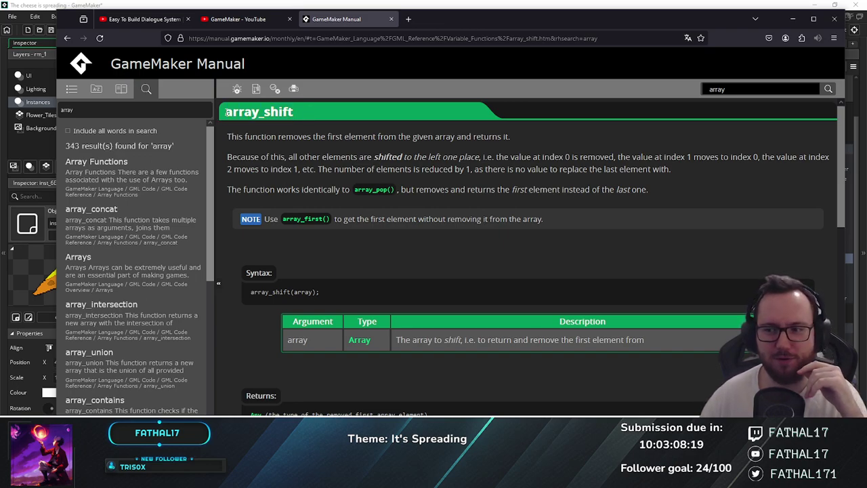
Return to the dialogue system video, watch the first drawing variables, and rewind to the finished Step event code at about 4:20
click(147, 20)
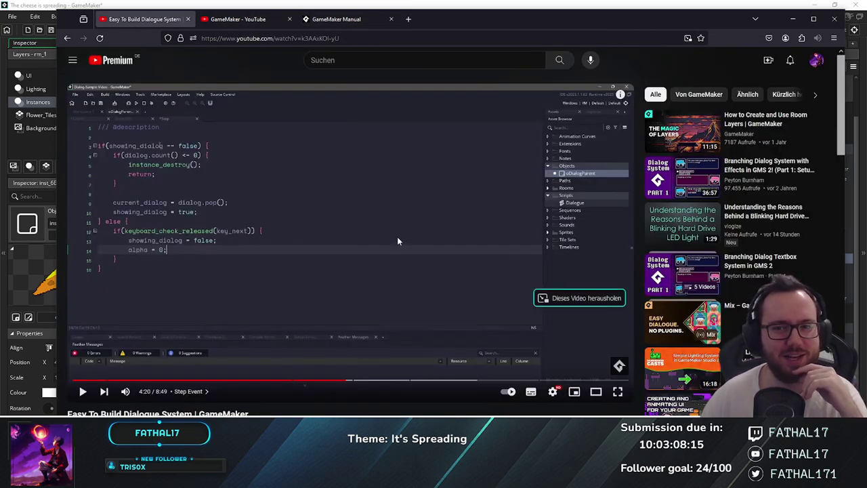
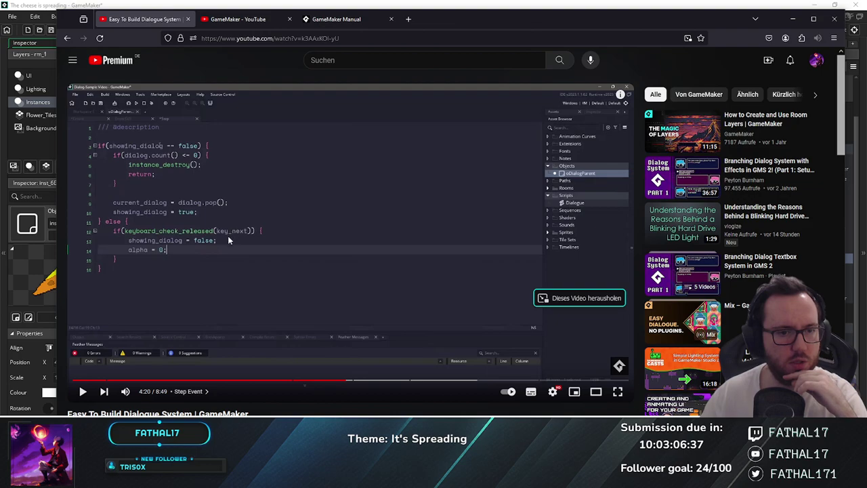
click(390, 193)
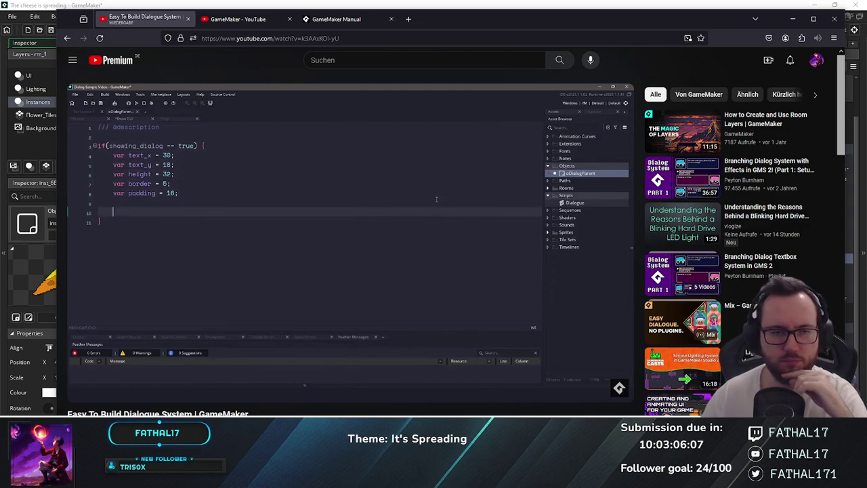
click(248, 215)
key(Left)
key(Left)
key(Left)
key(Left)
key(Left)
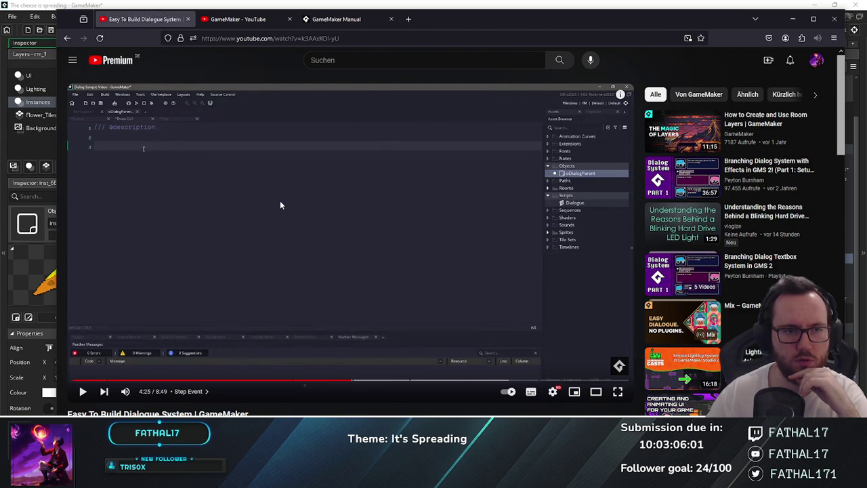
key(Left)
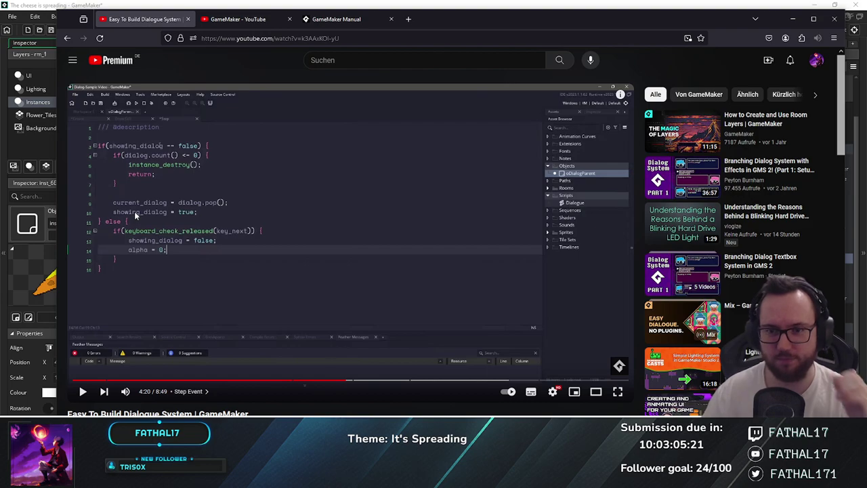
Resume the video, watch the dialogue box drawing code up to the second draw_rectangle line at about 6:05, and pause it
click(278, 249)
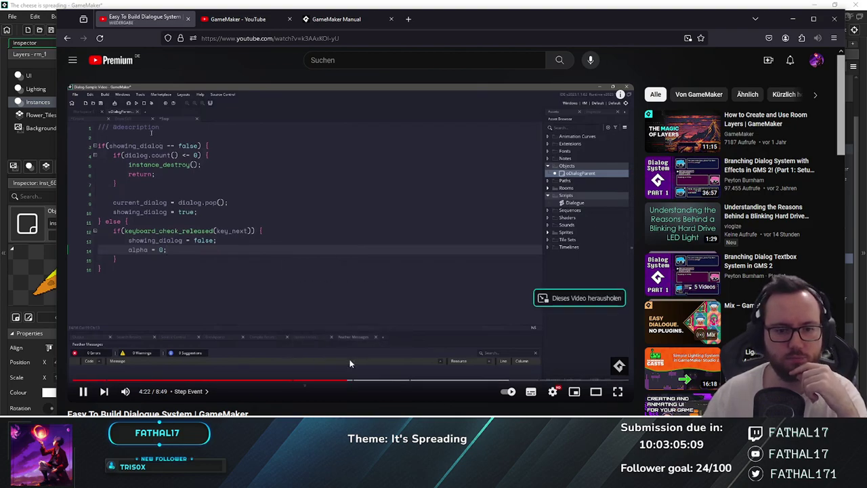
key(Right)
key(Right)
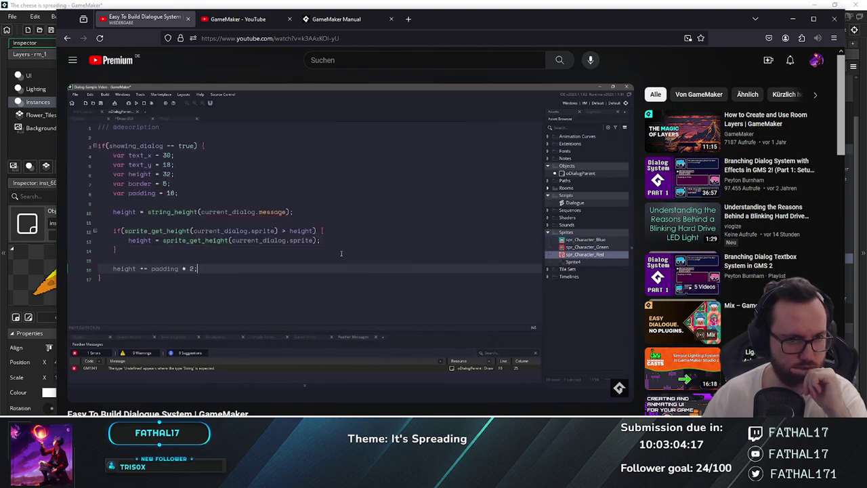
mouse_move(228, 284)
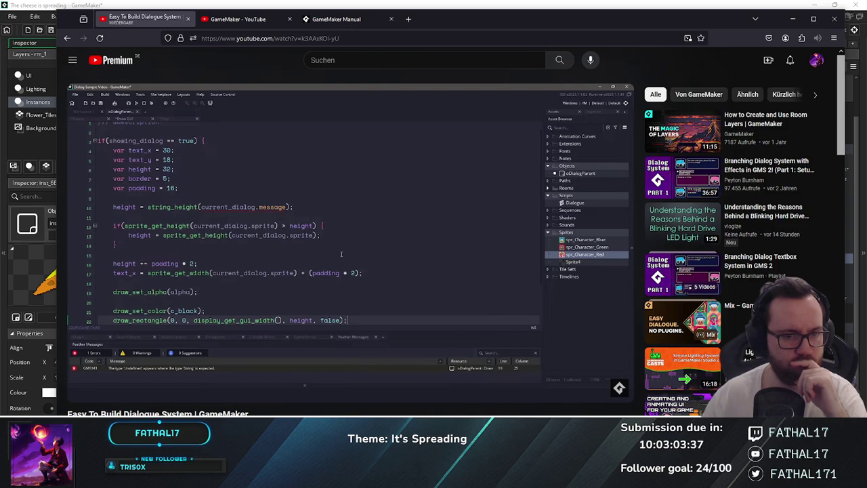
click(227, 281)
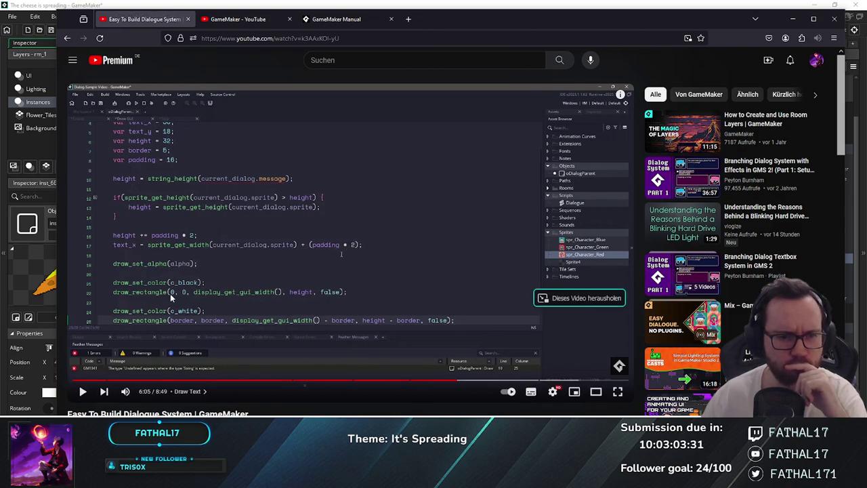
Search the GameMaker Manual for "gui" and look through the results
click(332, 15)
click(223, 38)
click(236, 226)
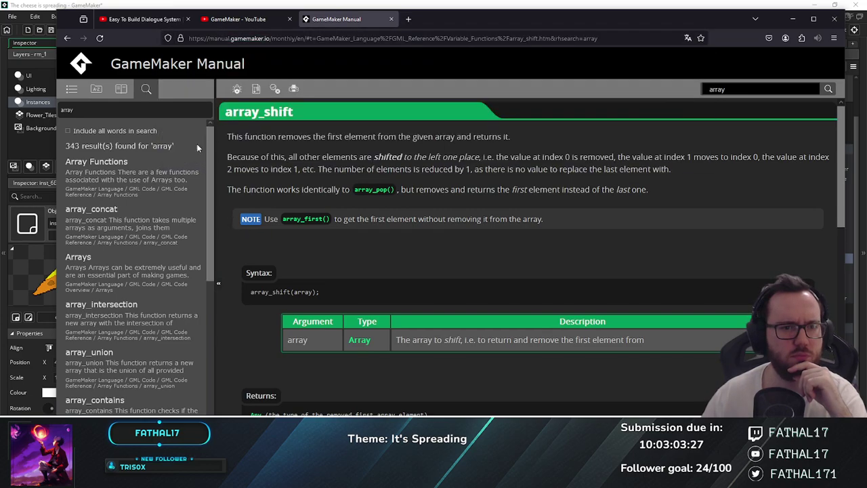
key(ctrl+a)
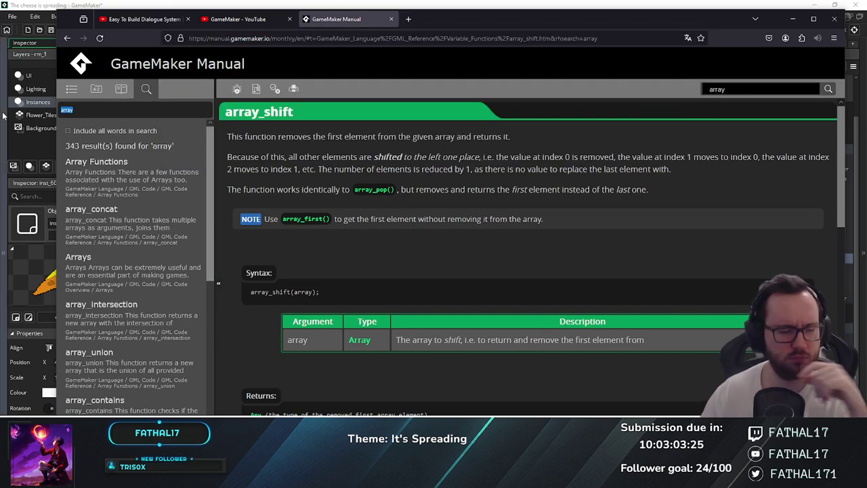
text(gui)
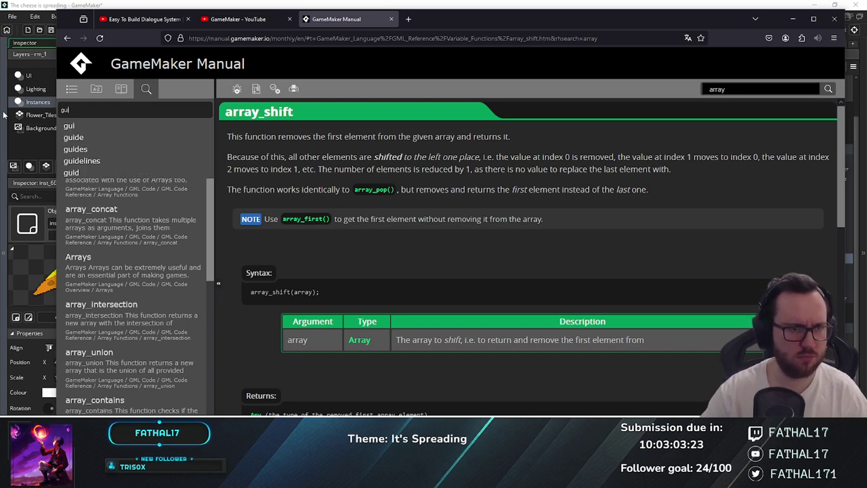
click(122, 126)
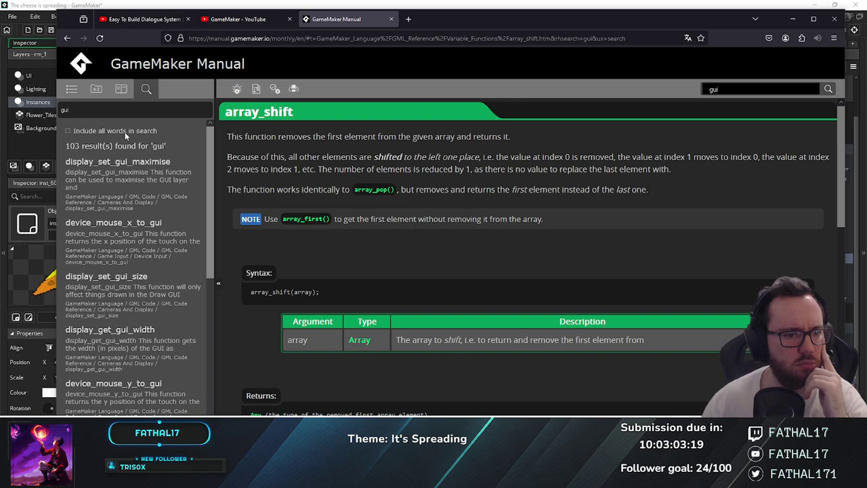
scroll(140, 258, down, 2)
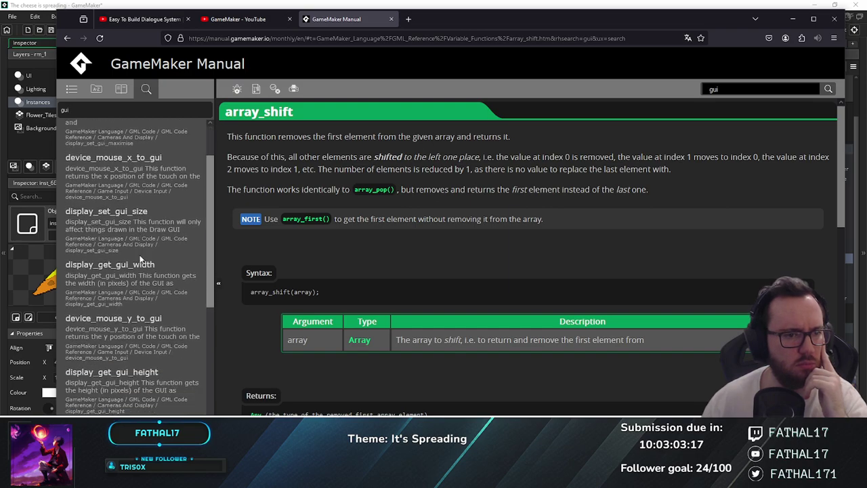
Check the function name in the video's drawing code, then look up display_get_gui_width in the GameMaker Manual and read its page and example
click(142, 19)
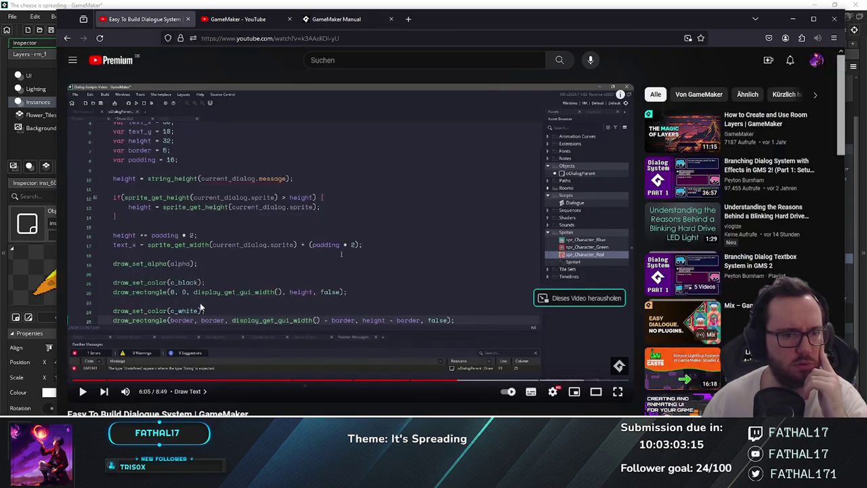
click(352, 22)
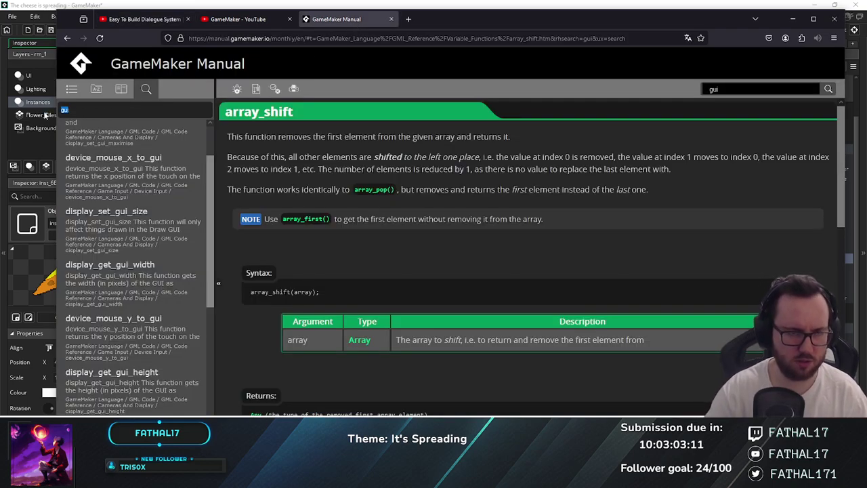
text(display)
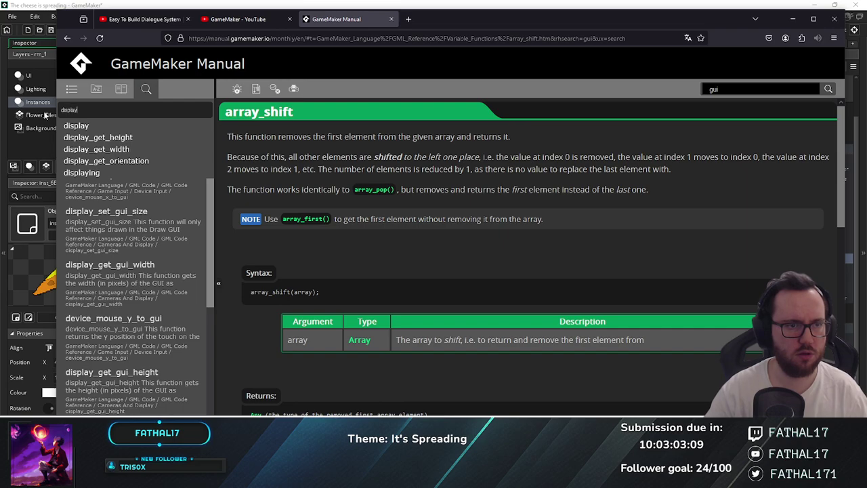
text(_get_)
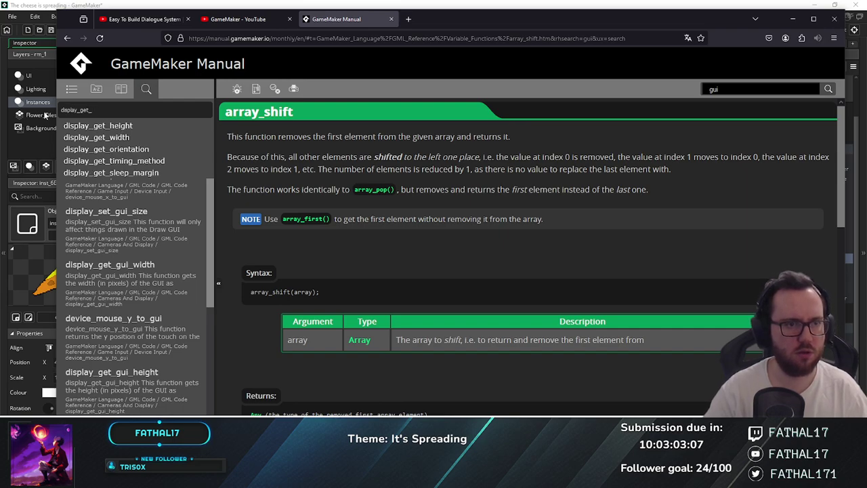
text(gui)
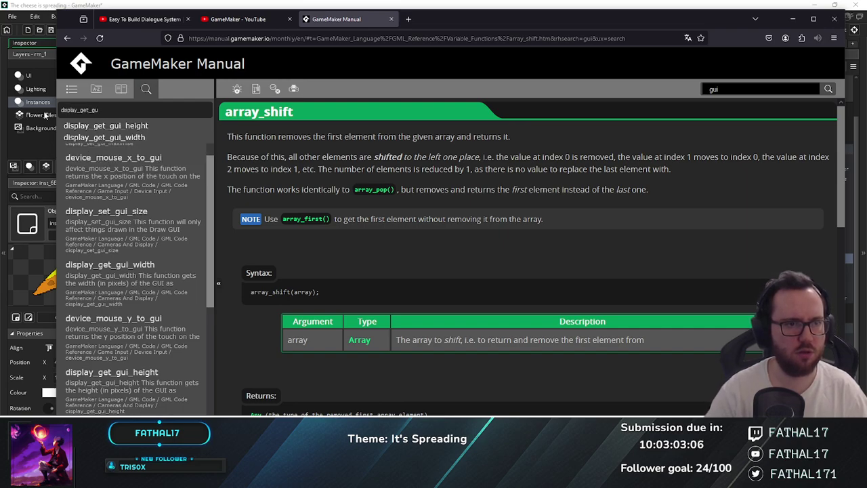
click(122, 138)
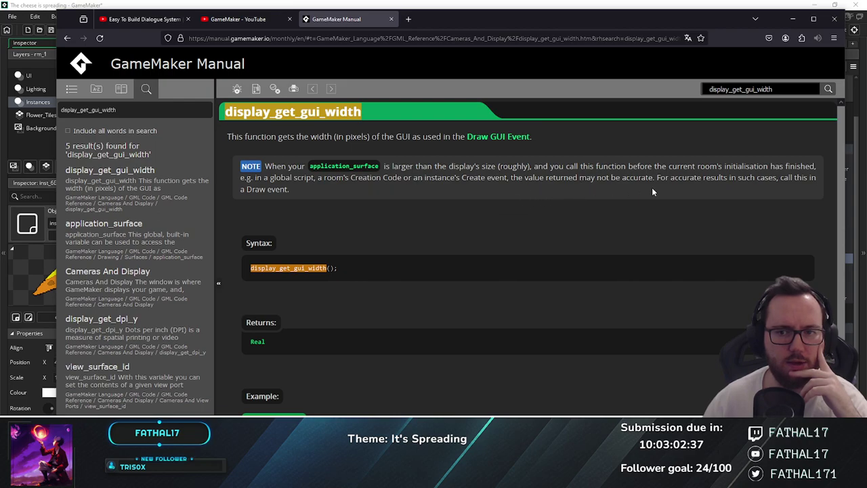
scroll(504, 225, down, 2)
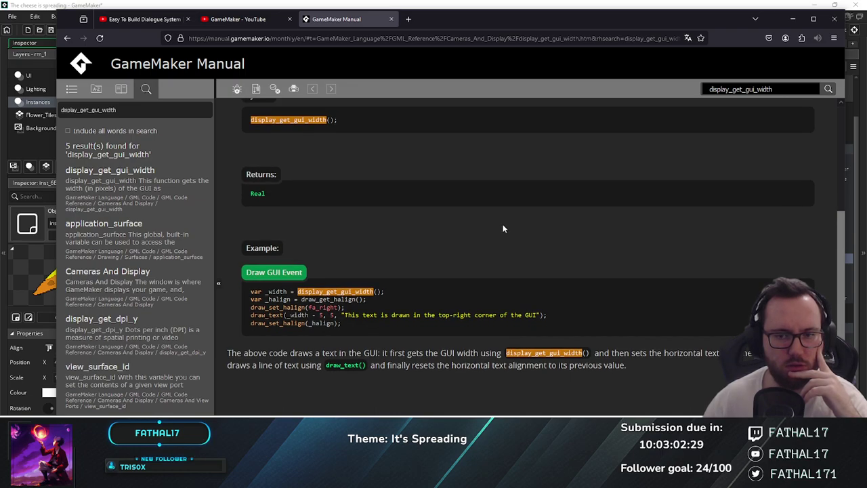
scroll(503, 228, up, 2)
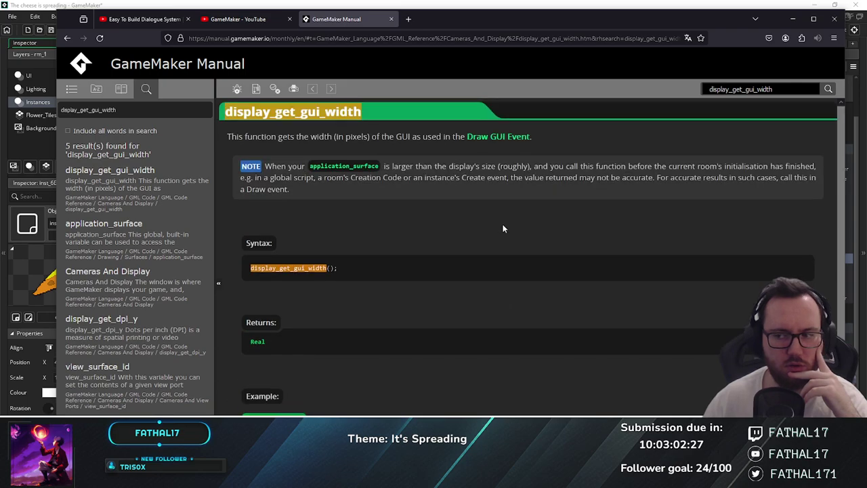
Open the linked application_surface manual page and read its description and the surface_resize example about the GUI layer
click(342, 168)
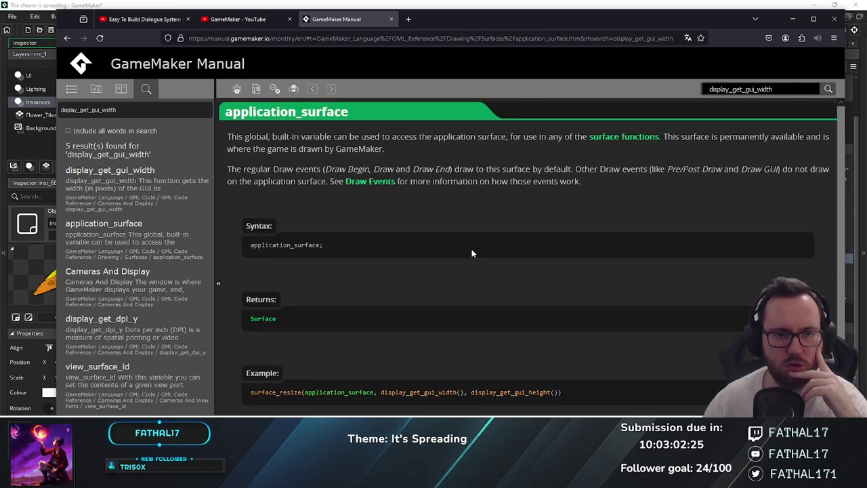
scroll(501, 244, down, 2)
scroll(576, 232, up, 2)
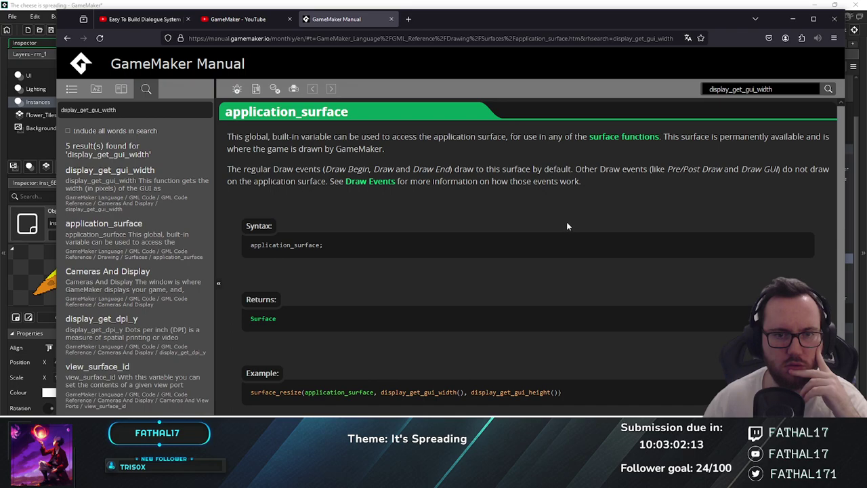
scroll(568, 225, down, 1)
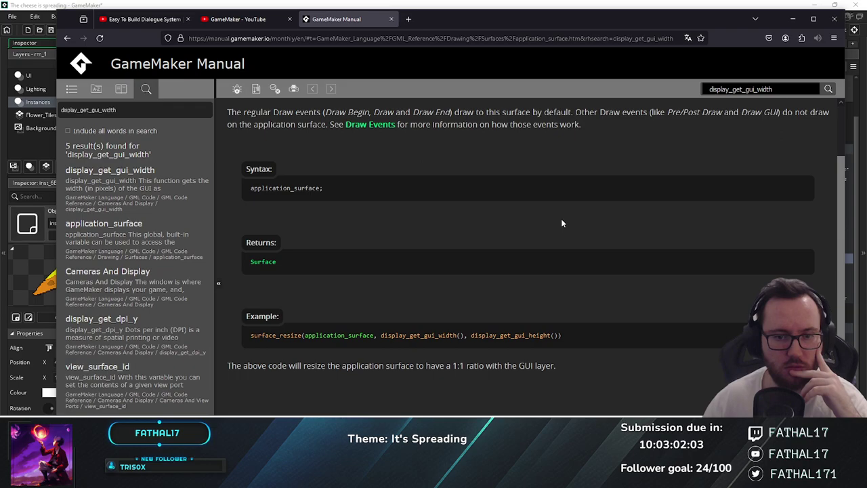
drag(518, 366, 576, 378)
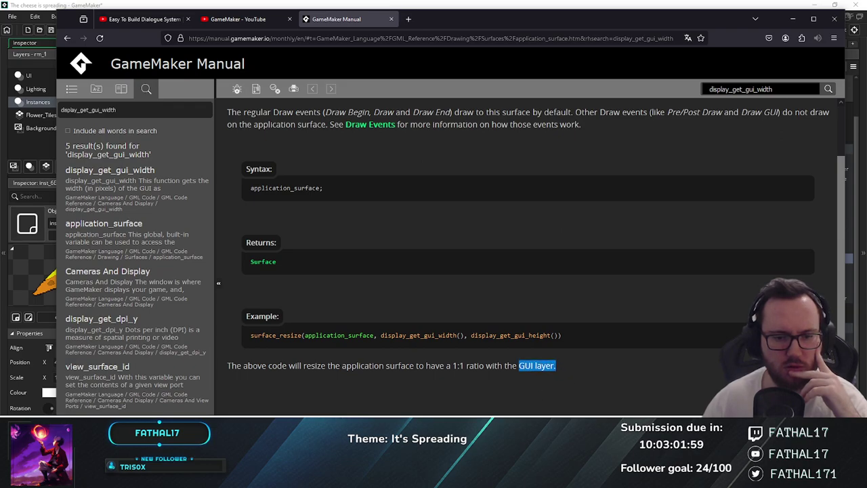
Switch to GameMaker and examine the UI boxes beside the labyrinth in room rm_1
key(alt+Tab)
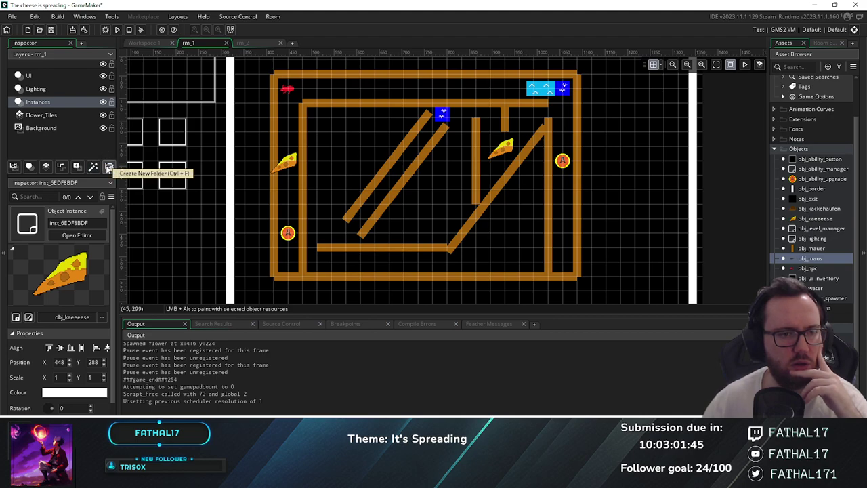
click(43, 145)
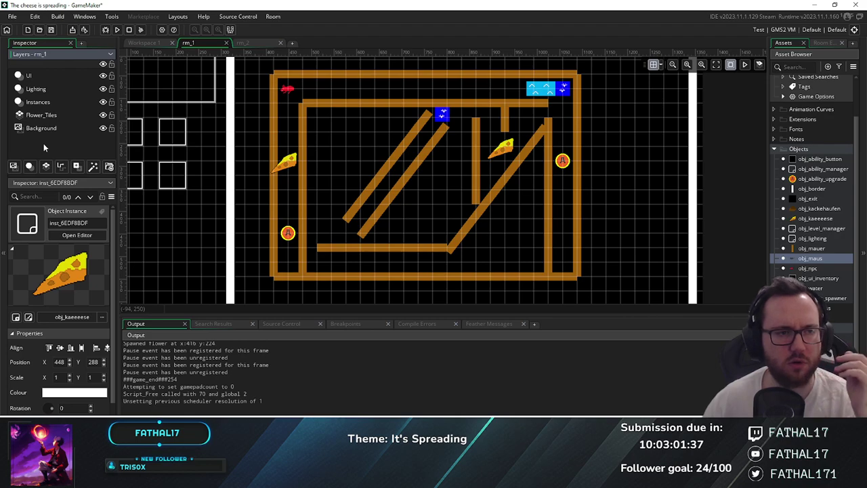
scroll(344, 264, up, 4)
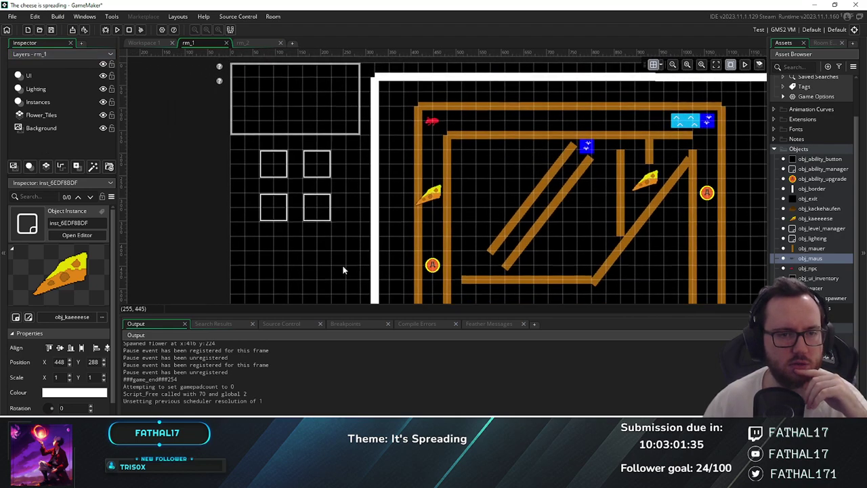
middle_drag(294, 278, 278, 267)
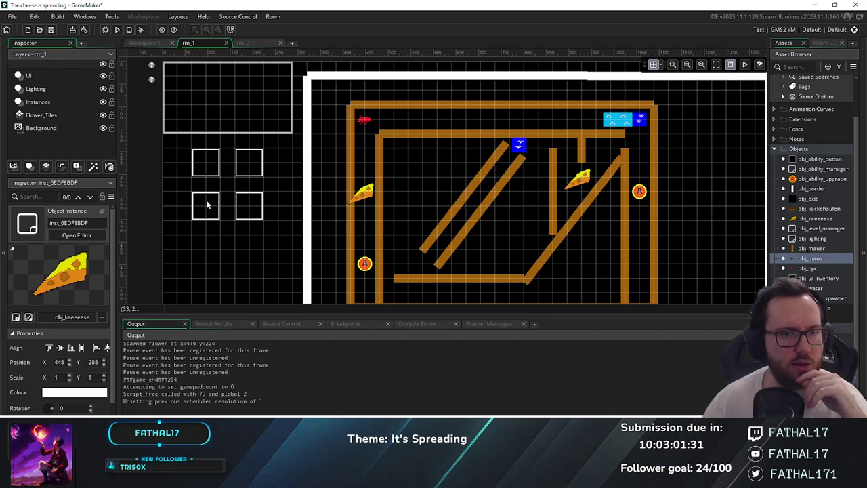
middle_drag(274, 229, 268, 241)
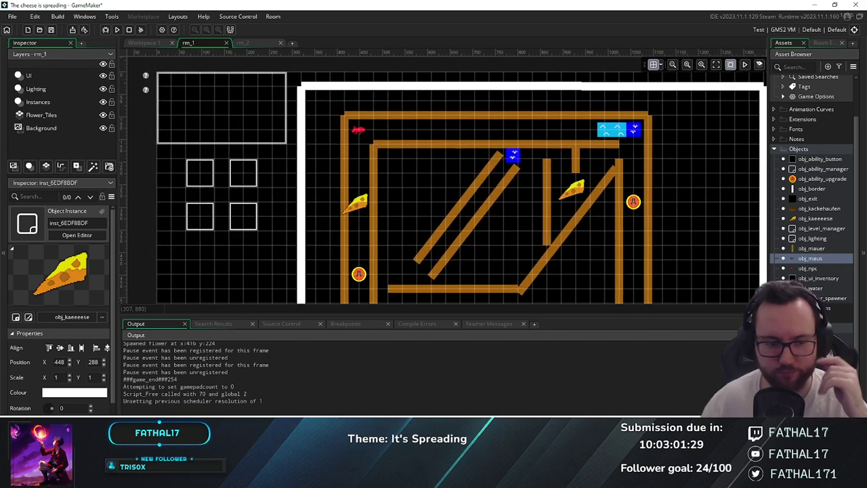
Return to the dialogue system video in the browser, watch the remaining drawing and Add Dialogue chapters, and pause at 8:33
click(264, 410)
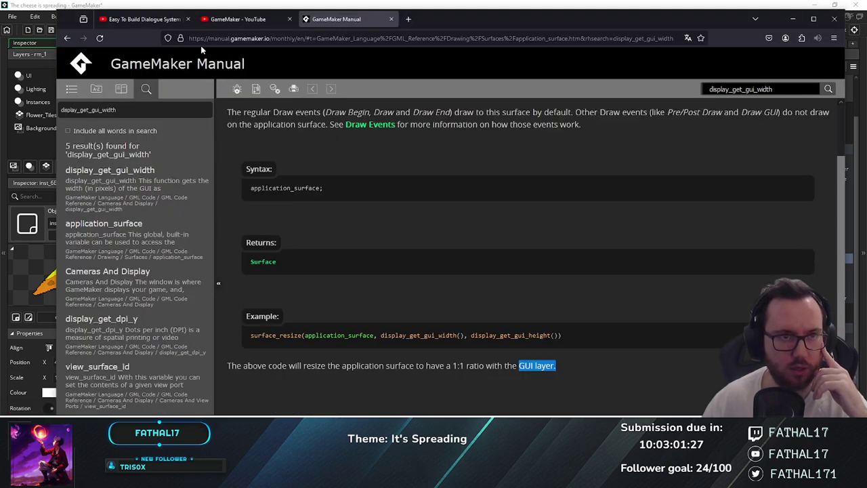
click(146, 19)
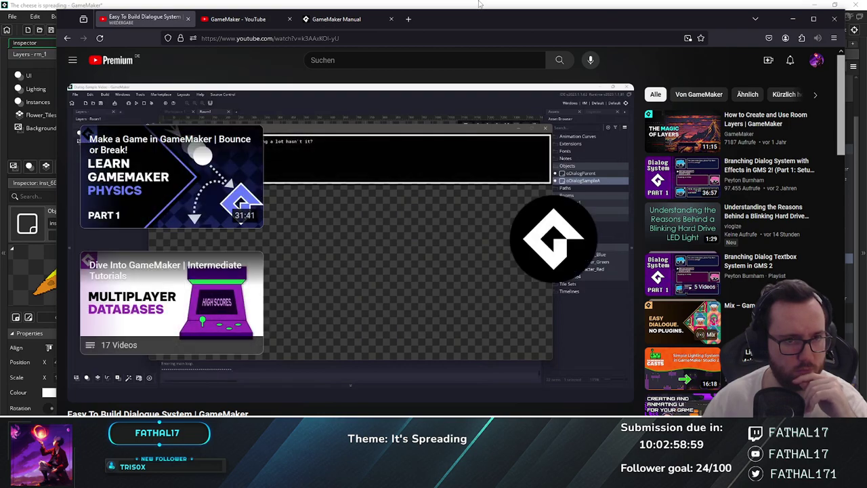
click(363, 275)
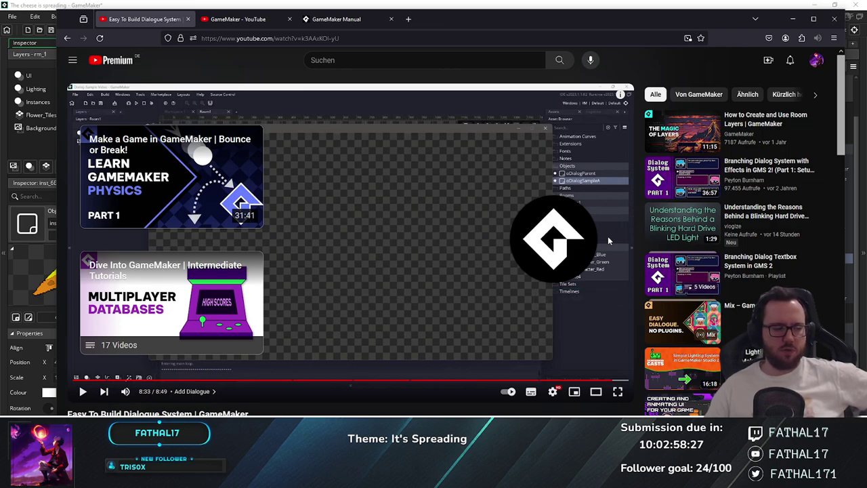
mouse_move(608, 232)
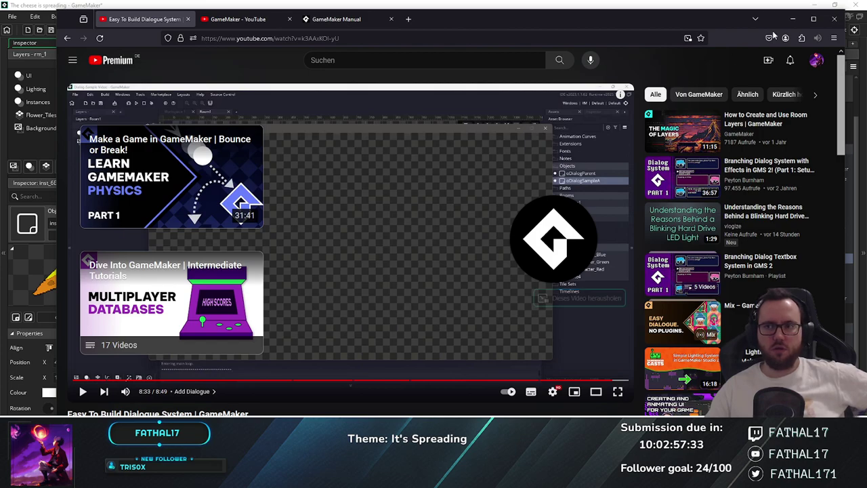
Glance at room rm_1 in GameMaker, then rewind the video to the Dialogue script at 2:30 and the oDialogParent event setup at 2:55
click(793, 18)
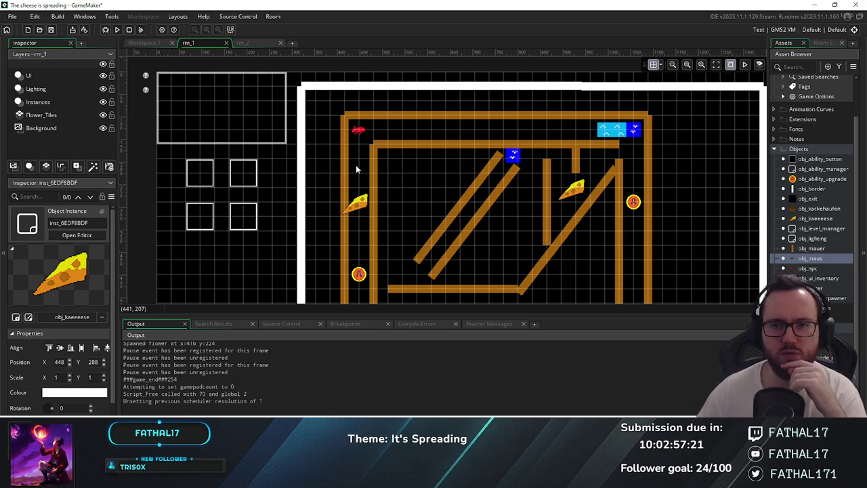
mouse_move(356, 164)
middle_down()
mouse_move(336, 171)
mouse_move(351, 163)
middle_up()
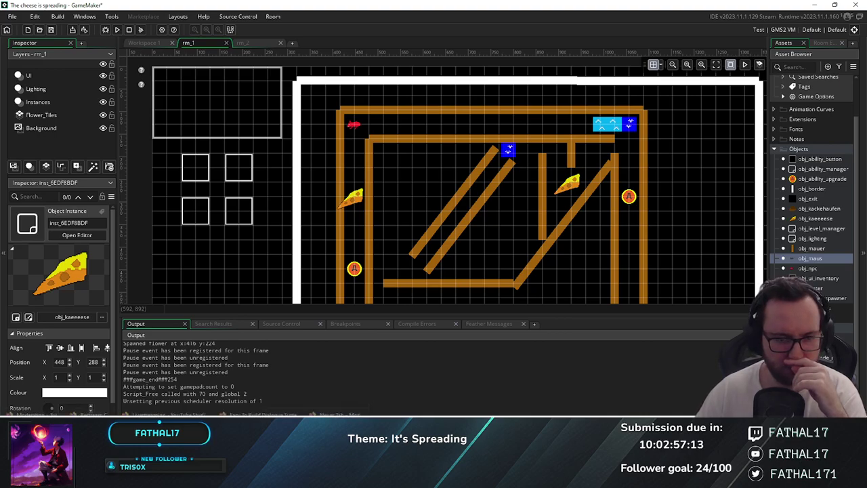
click(258, 410)
mouse_move(460, 216)
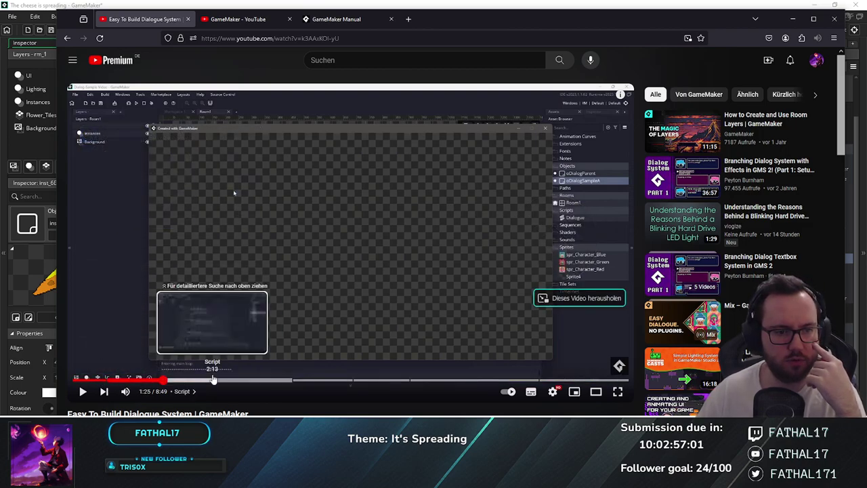
click(224, 381)
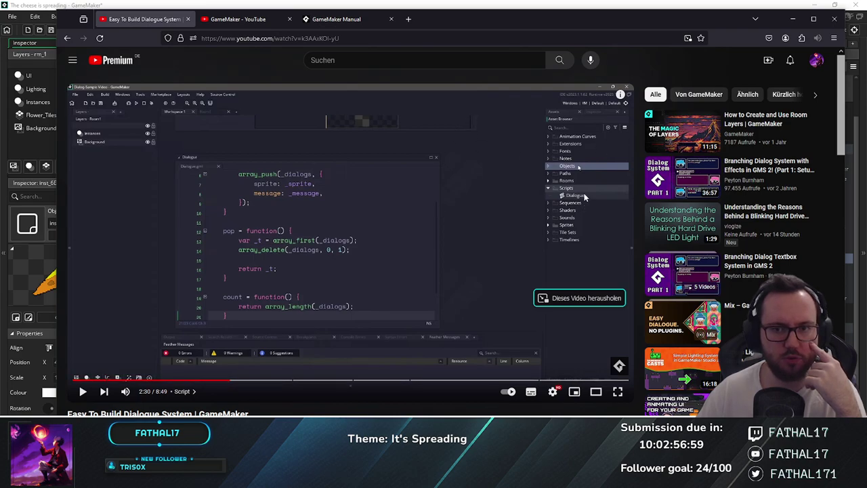
click(257, 382)
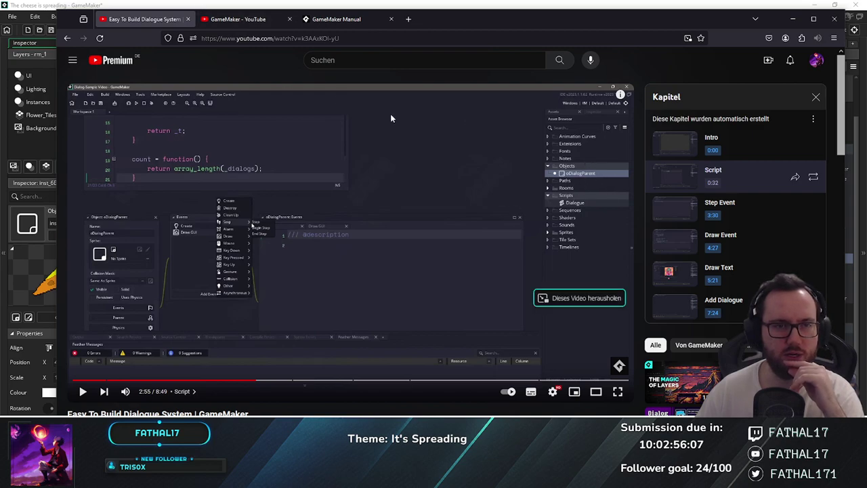
Switch to GameMaker, open the obj_npc object, and add a Create event to it
key(alt+Tab)
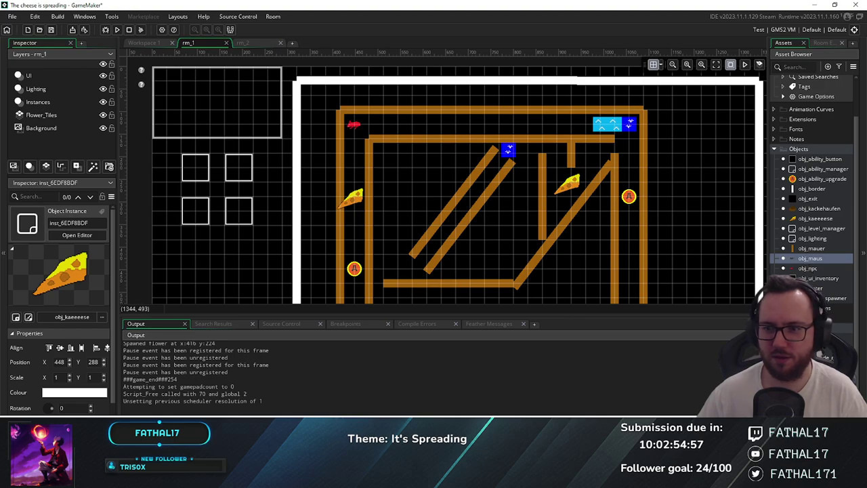
click(806, 269)
double_click(806, 269)
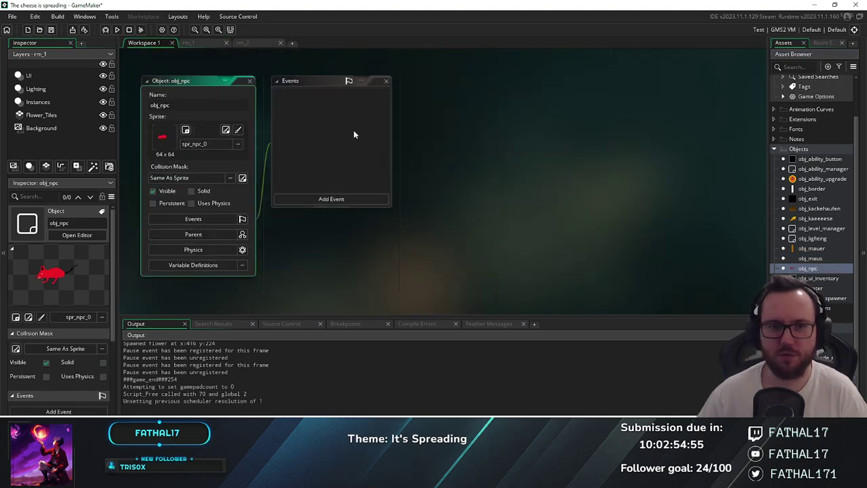
click(325, 201)
click(343, 210)
click(497, 327)
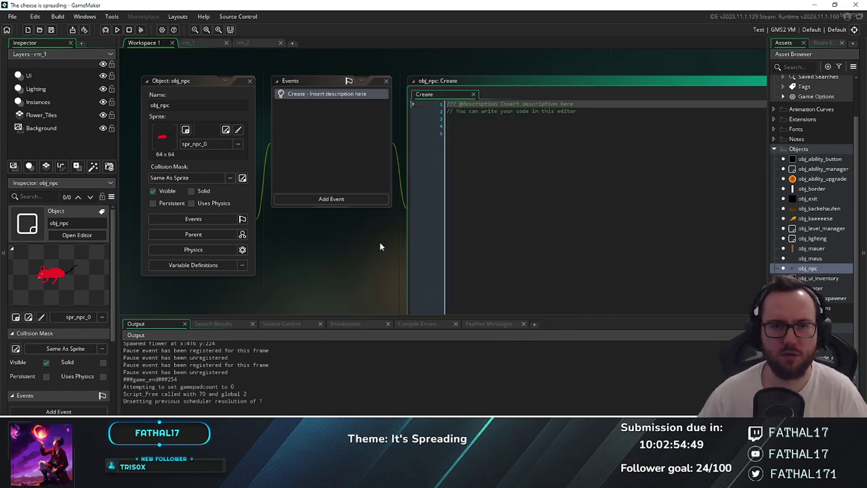
In obj_npc's Create event, declare dialog_array as an array of three empty strings, with each element on its own line
click(434, 120)
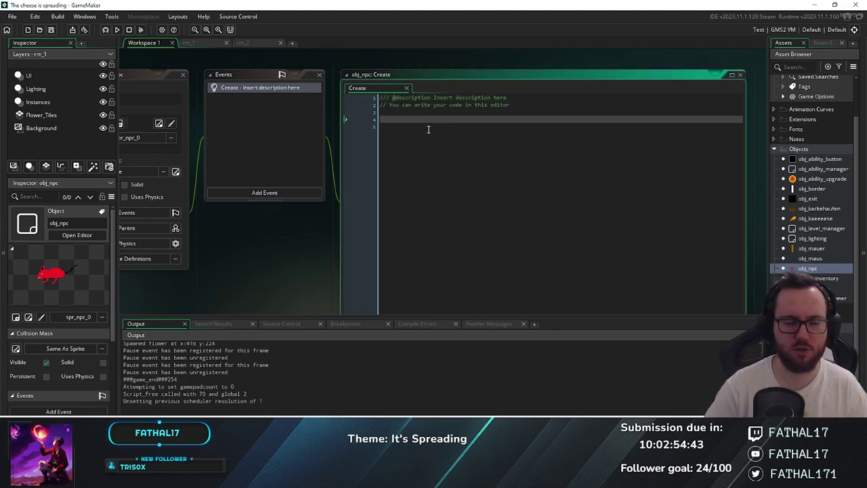
text(dia)
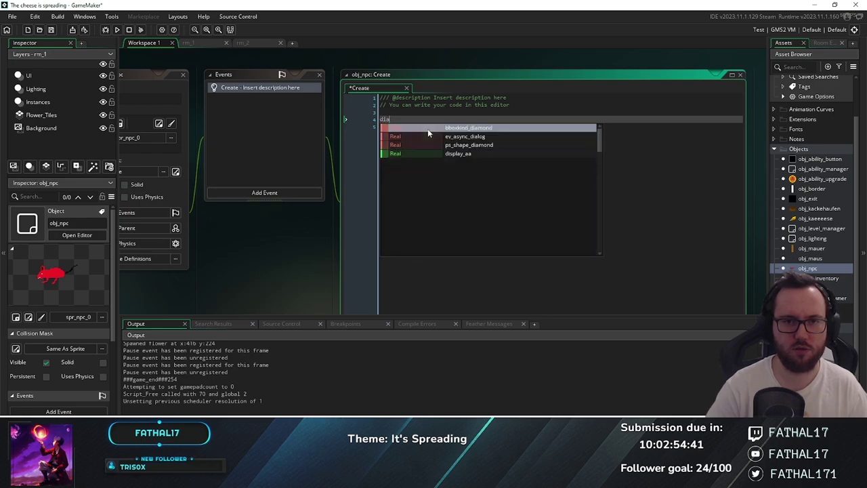
text(log_ar)
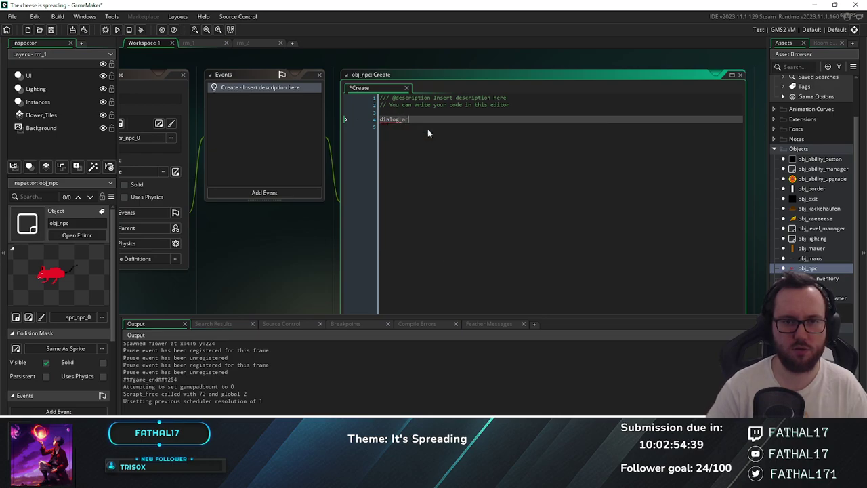
text(ray = [)
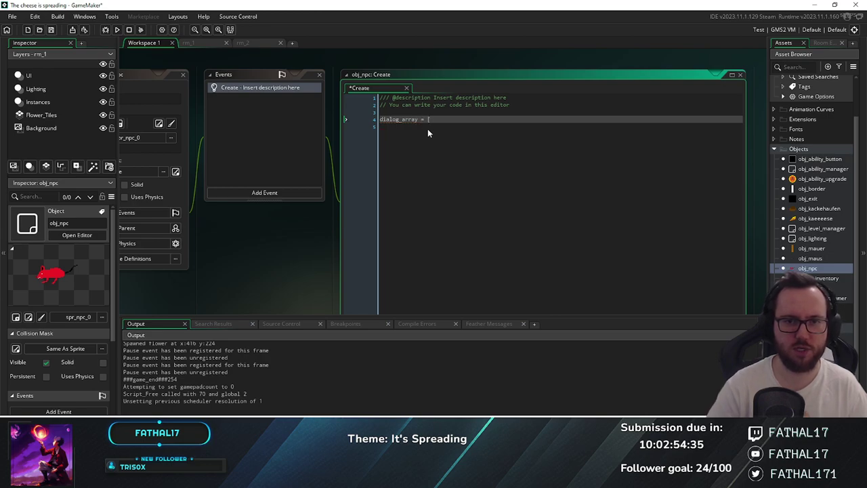
key(Return)
text("")
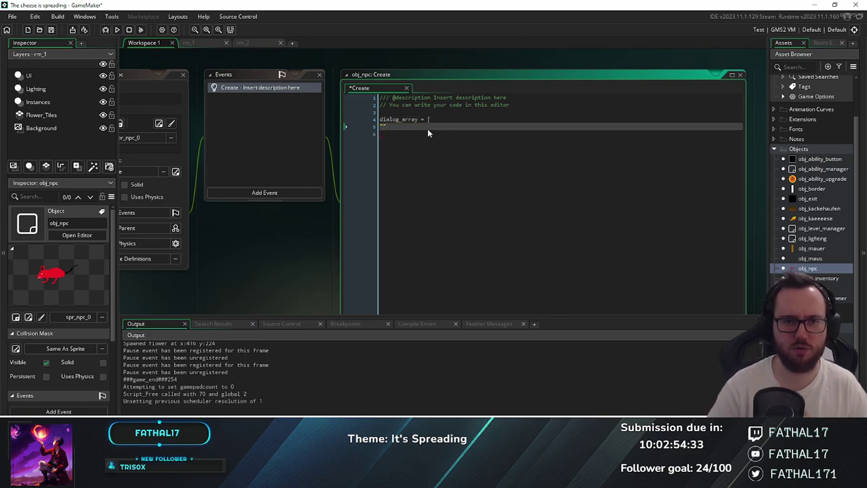
text(,)
key(Return)
text("",)
key(Return)
text("")
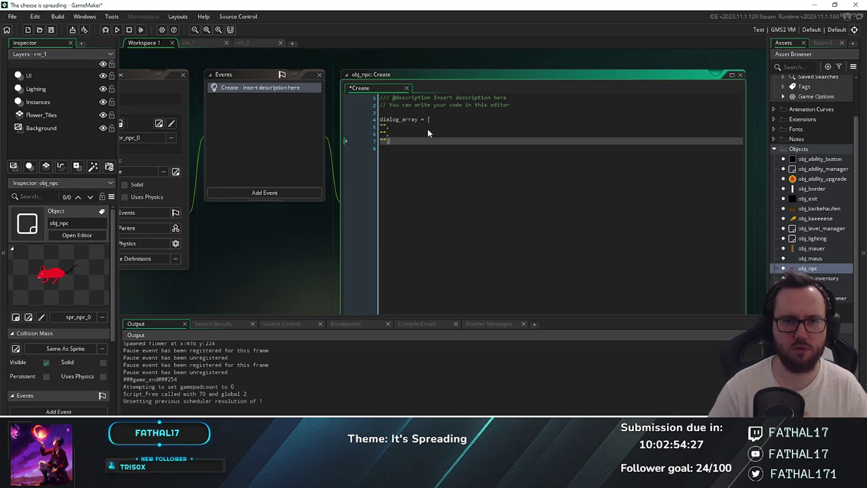
key(Return)
text(])
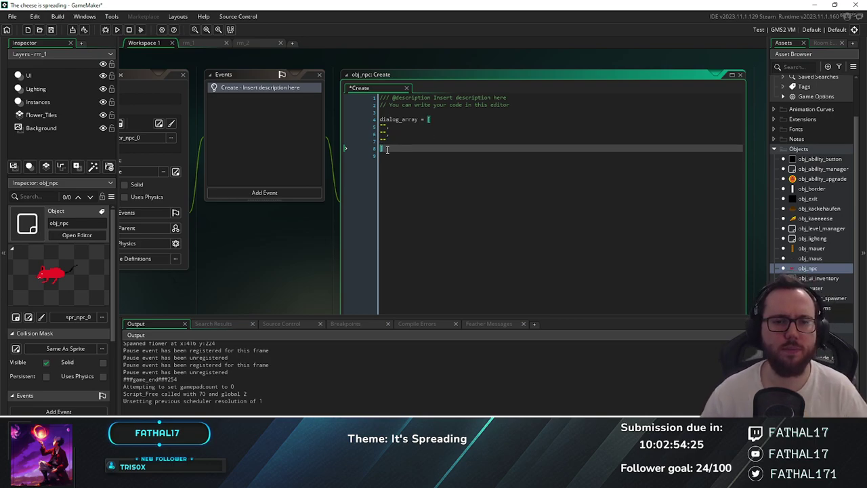
key(Up)
key(Up)
key(Up)
key(Up)
click(398, 141)
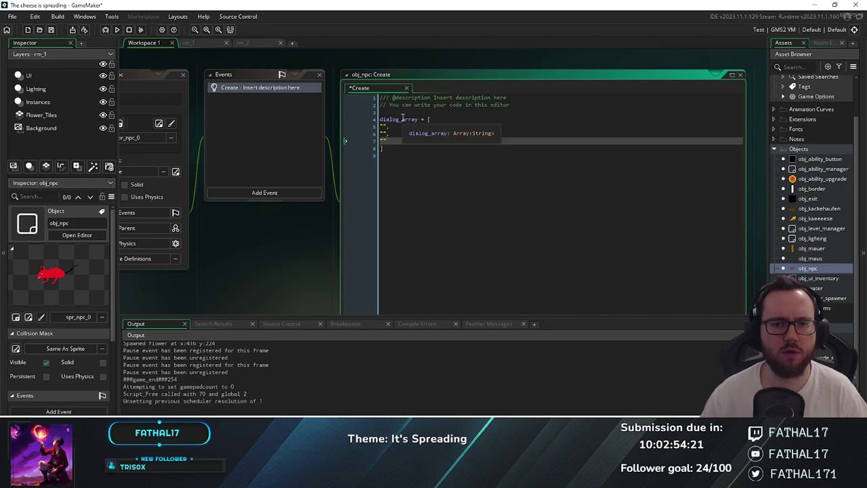
click(393, 167)
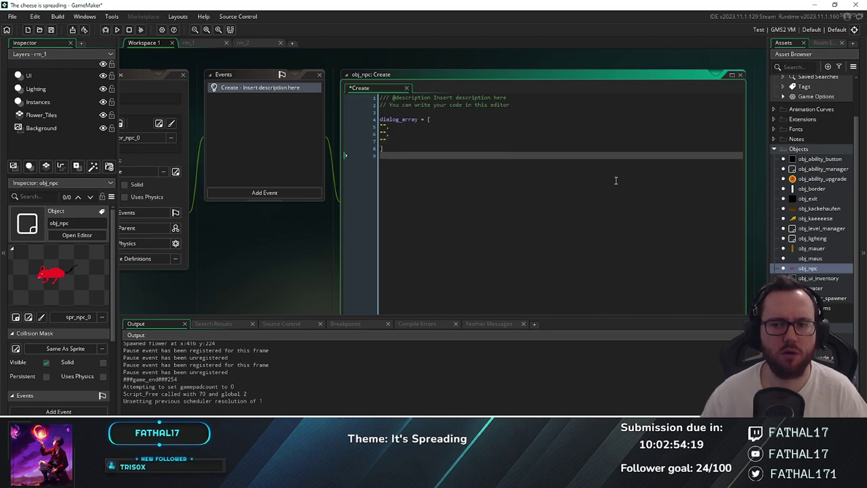
Create a new object asset in the Objects group
right_click(810, 150)
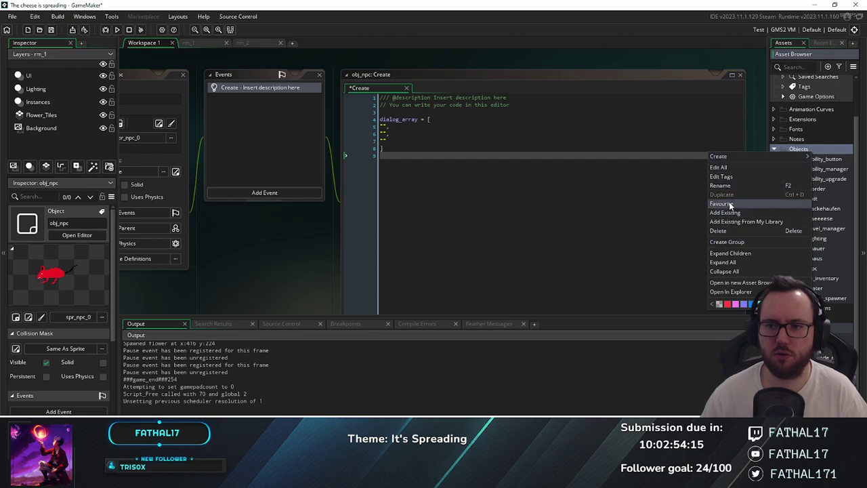
mouse_move(741, 158)
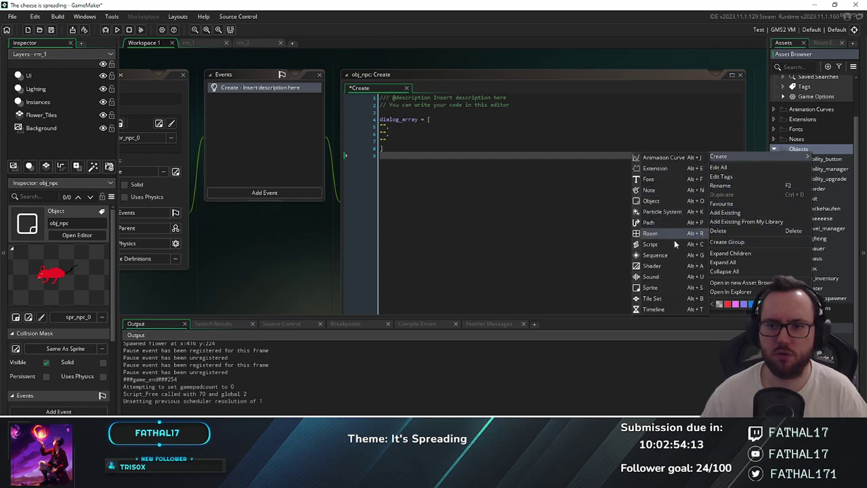
key(Escape)
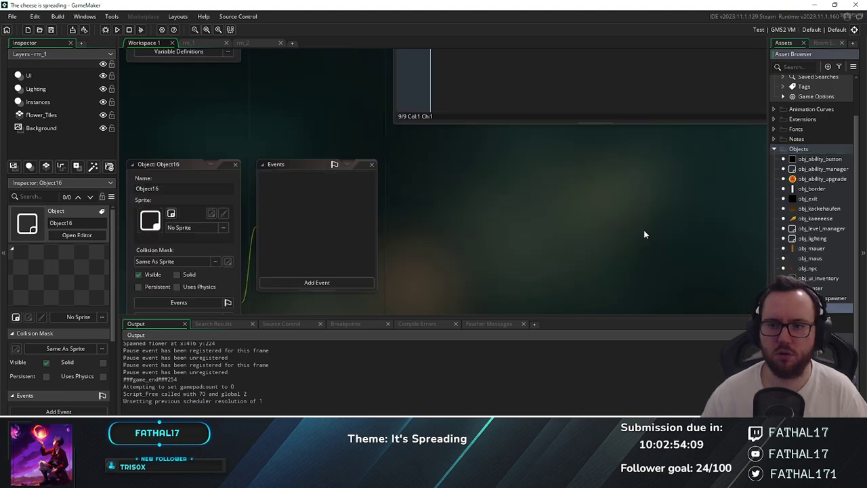
click(525, 329)
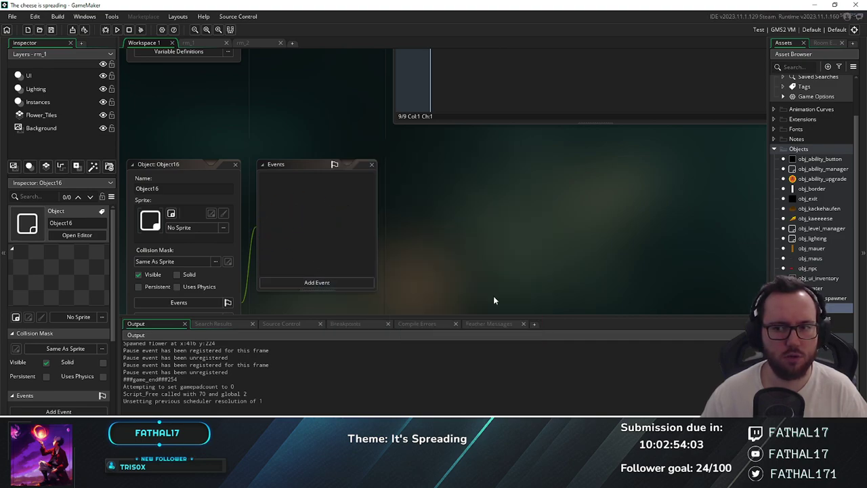
Try to rename the new object as the dialog manager and dismiss the validation dialog
click(164, 187)
text(obj_dia)
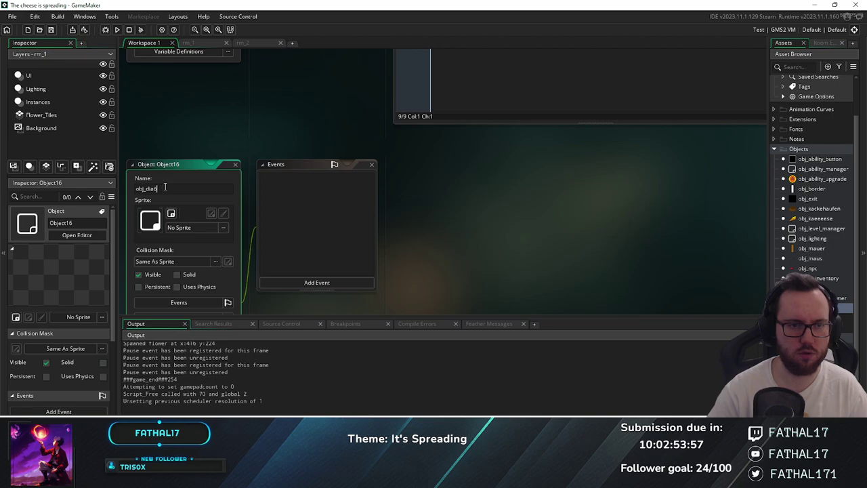
text(og_manager)
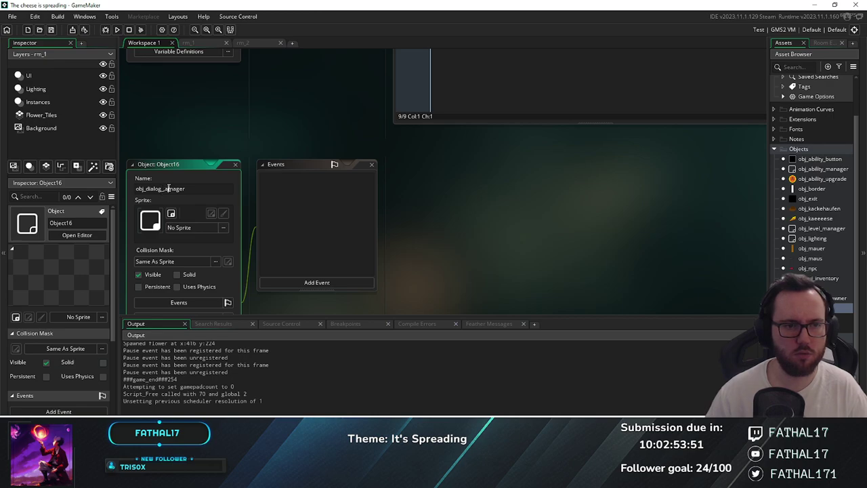
key(Right)
key(Right)
key(Right)
key(Right)
key(Right)
key(BackSpace)
key(BackSpace)
key(BackSpace)
key(BackSpace)
key(BackSpace)
key(BackSpace)
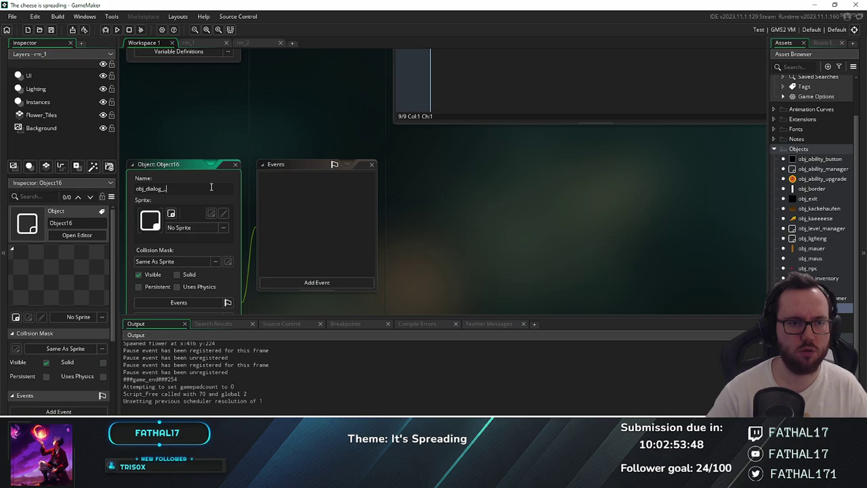
text(manager)
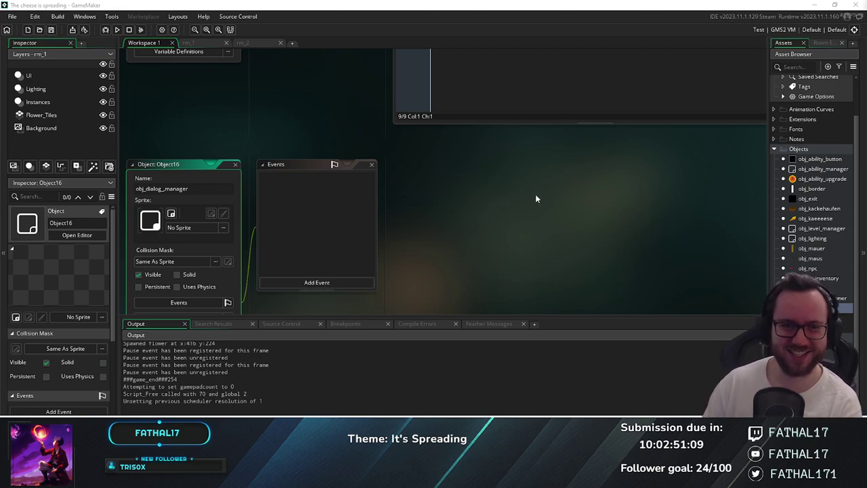
scroll(517, 208, up, 5)
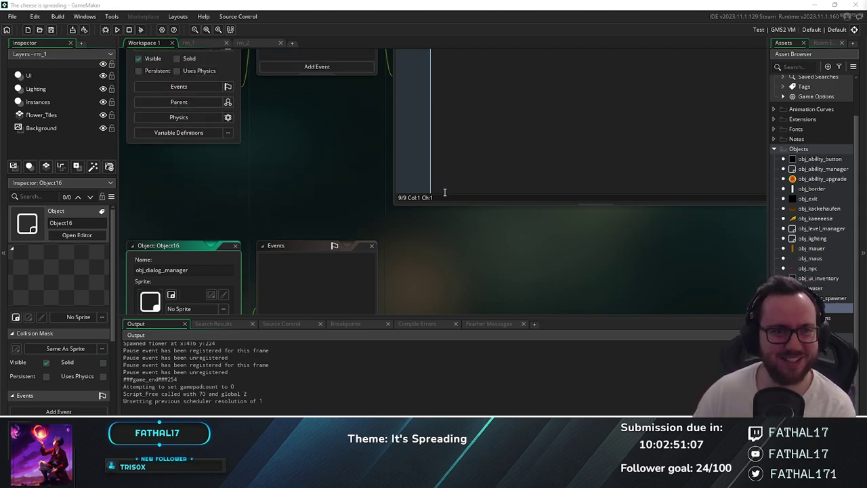
click(362, 244)
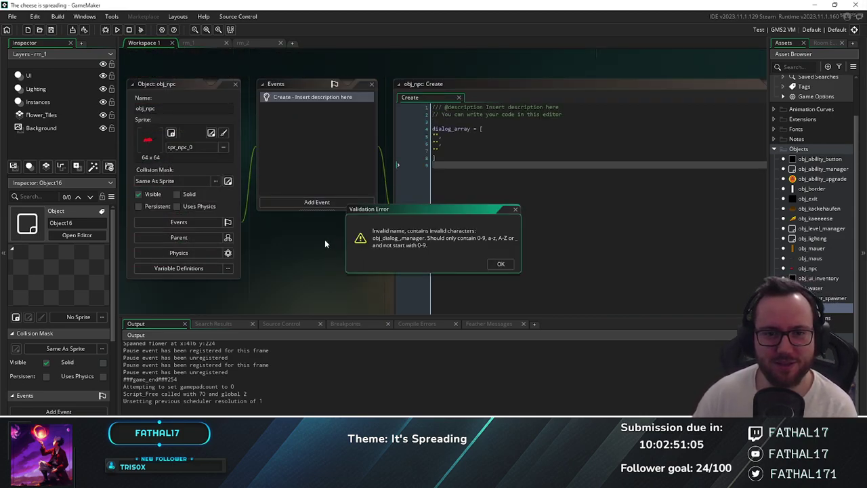
click(500, 264)
Rename the new object Object16 as obj_dialog_manager
middle_drag(368, 284, 466, 62)
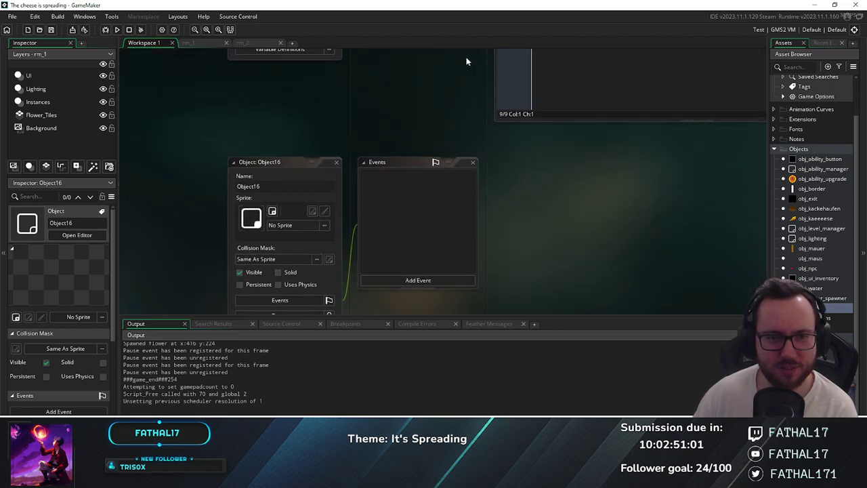
double_click(269, 190)
text(obj_)
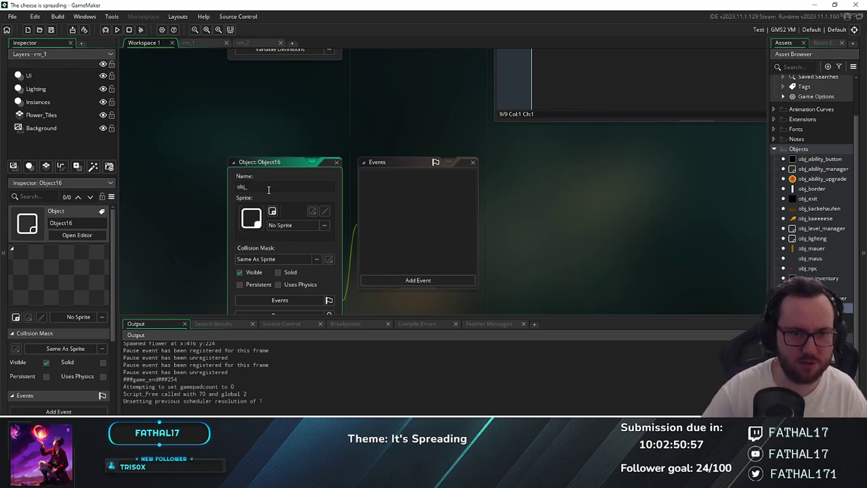
text(dial)
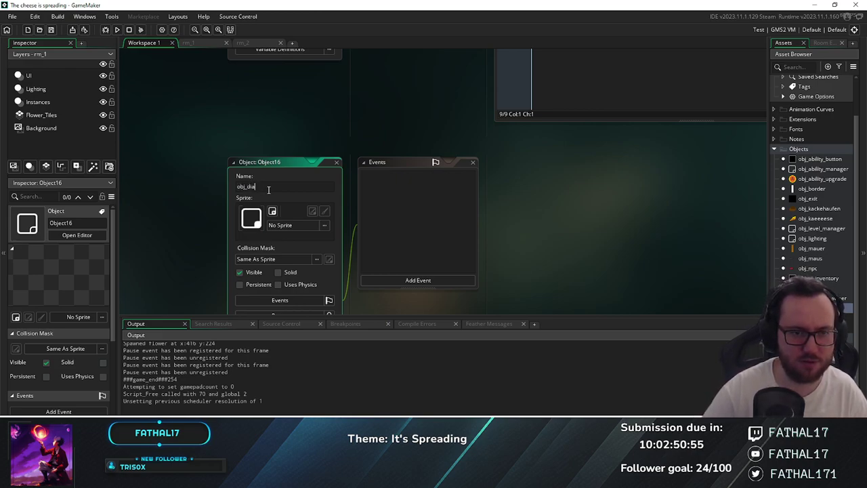
text(og)
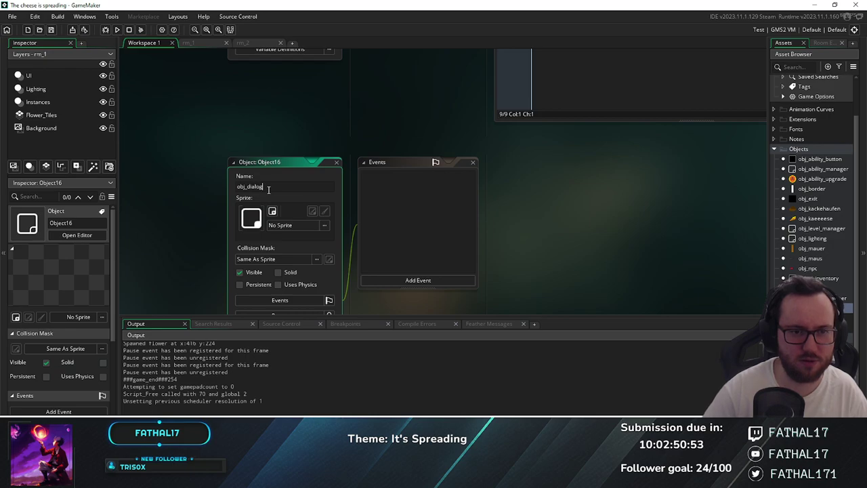
text(_manager)
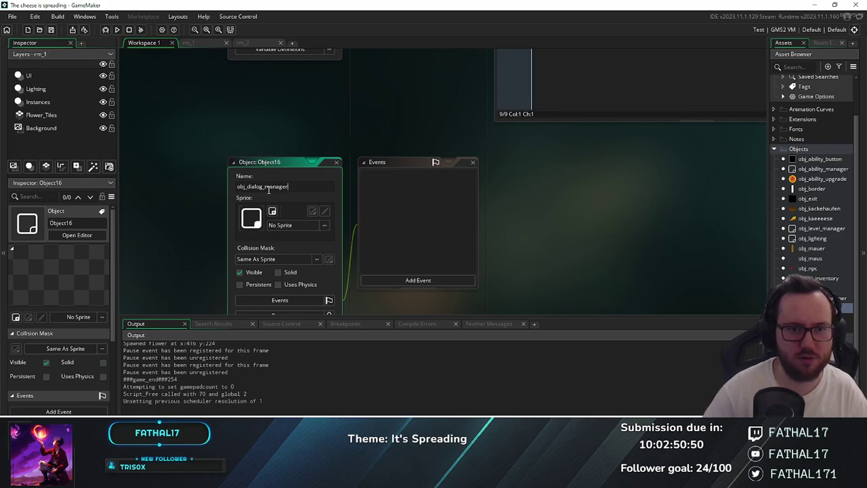
key(Return)
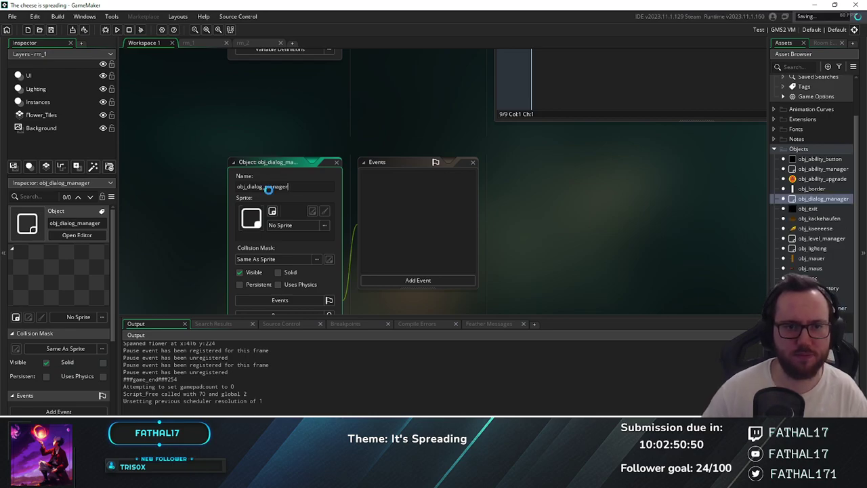
click(442, 127)
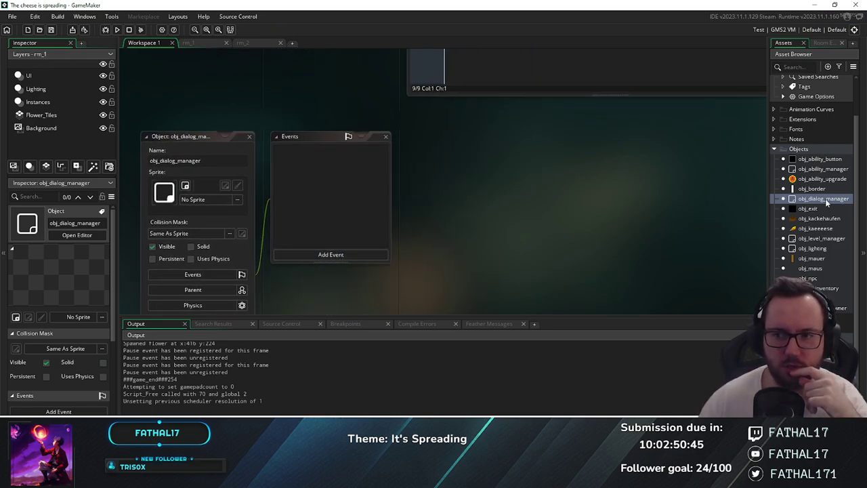
Add a Step event and a Draw GUI event to obj_dialog_manager, both using GML Code
click(337, 255)
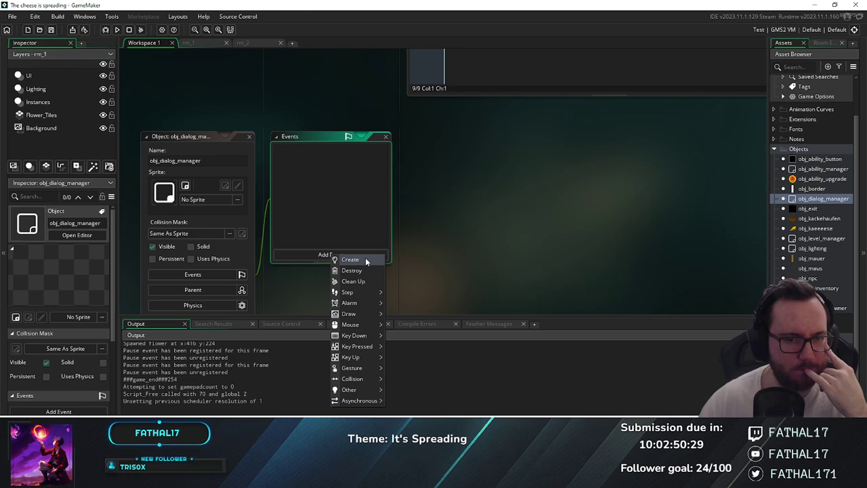
mouse_move(357, 294)
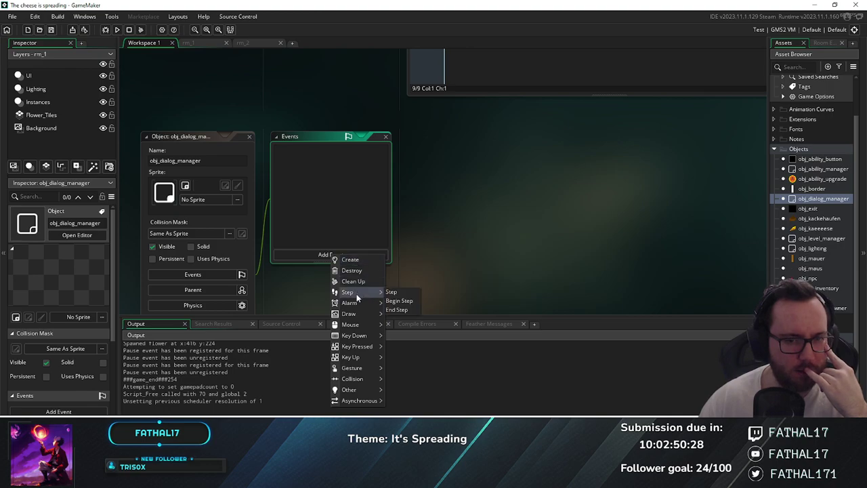
click(391, 292)
click(490, 327)
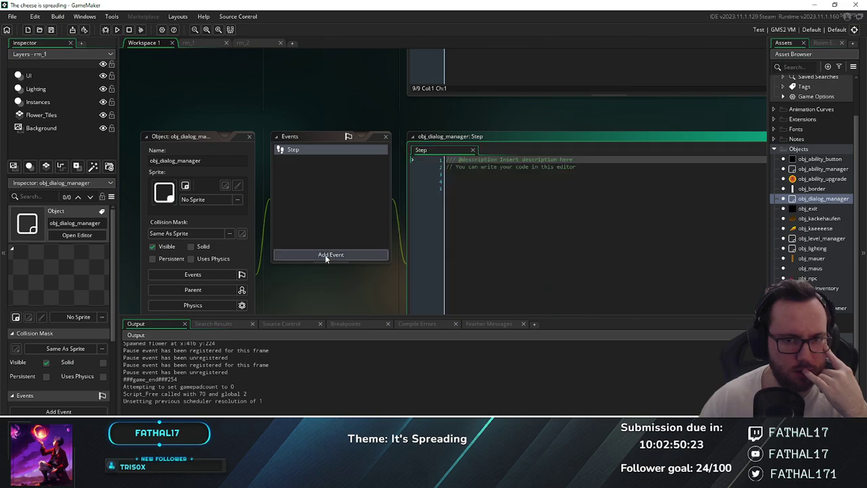
click(325, 255)
mouse_move(361, 316)
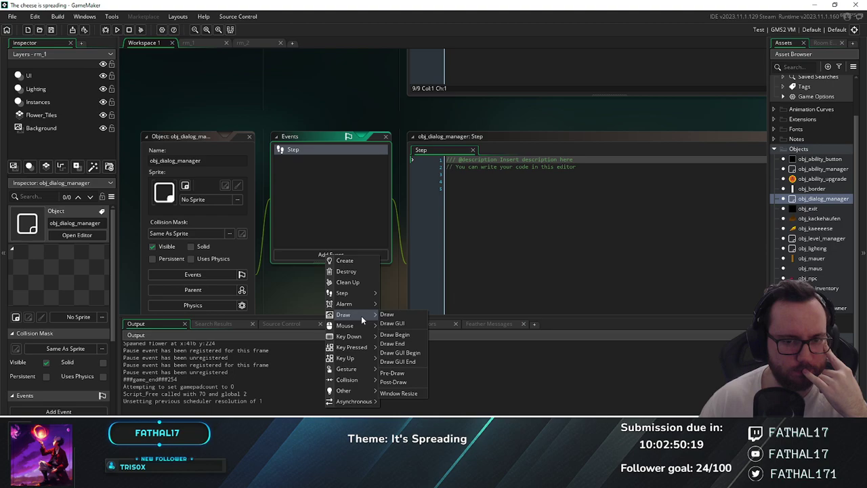
click(406, 323)
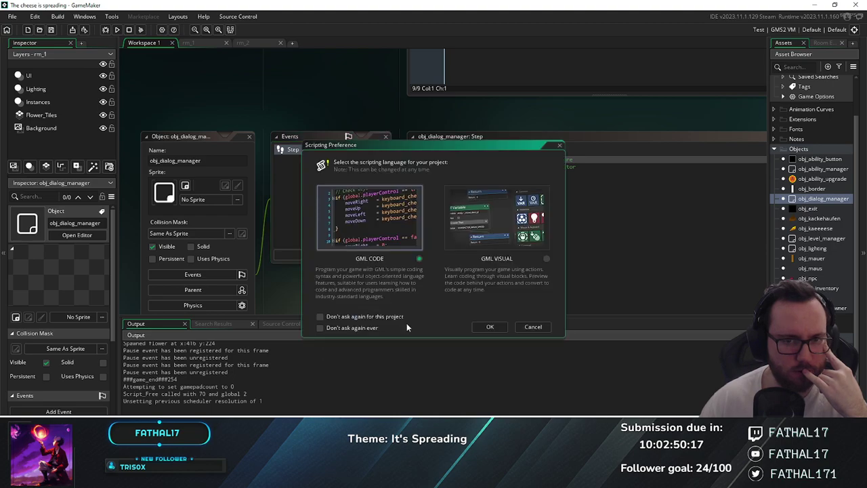
click(487, 325)
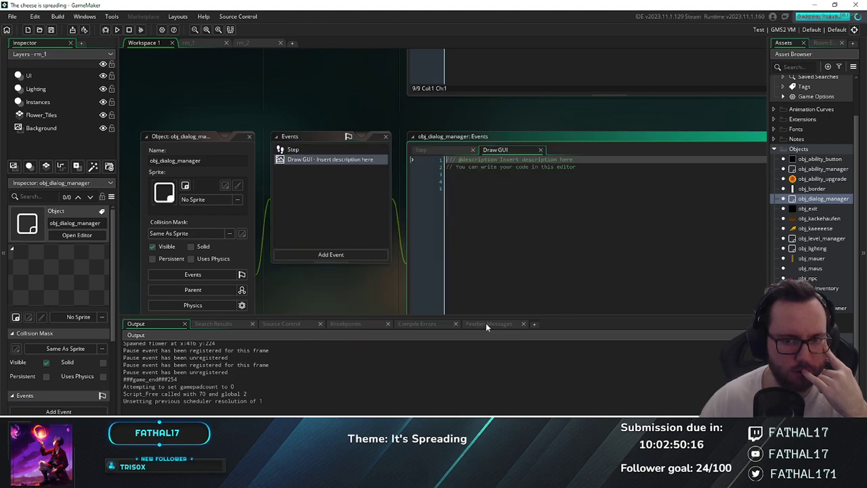
Add a Create event to obj_dialog_manager using GML Code
click(323, 254)
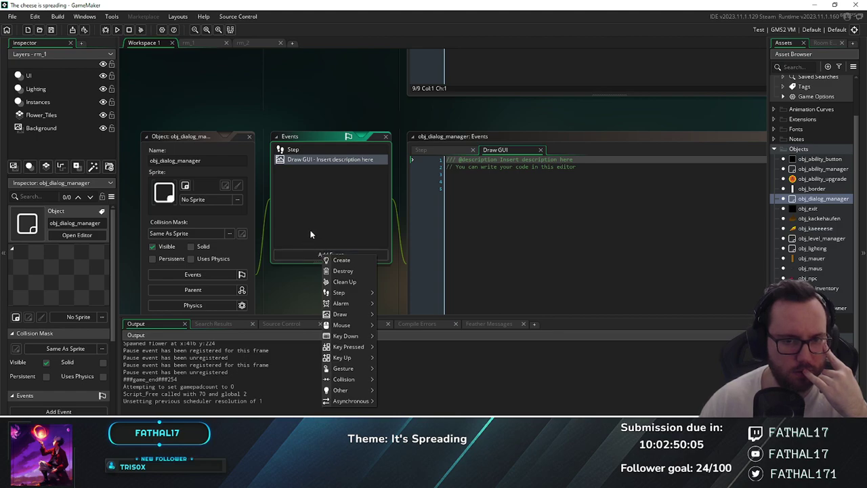
click(340, 261)
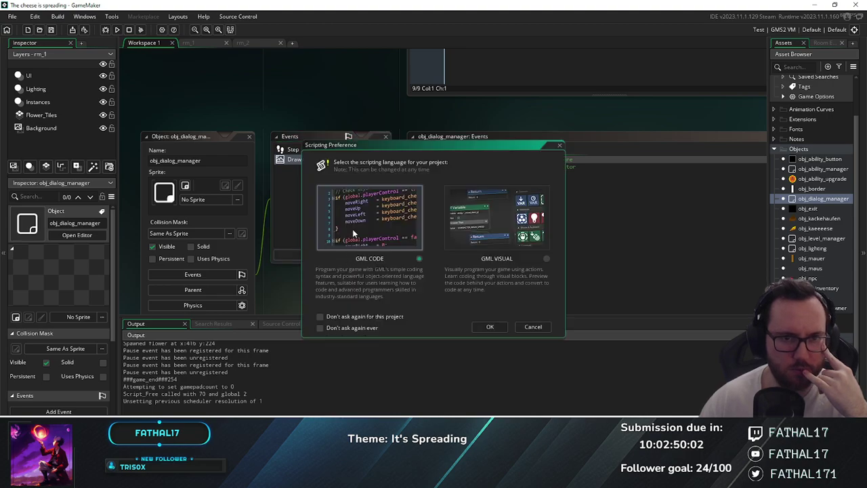
click(489, 327)
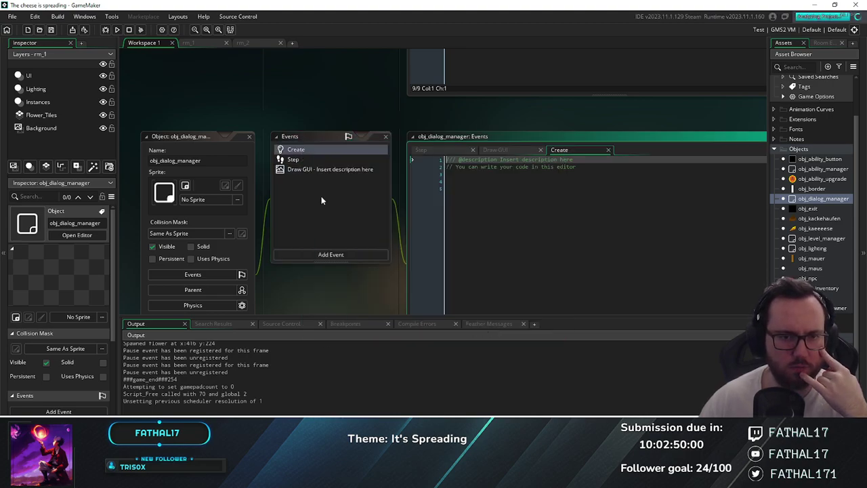
Return from the obj_dialog_manager Create code to obj_npc and review the dialog_array in its Create event
click(488, 189)
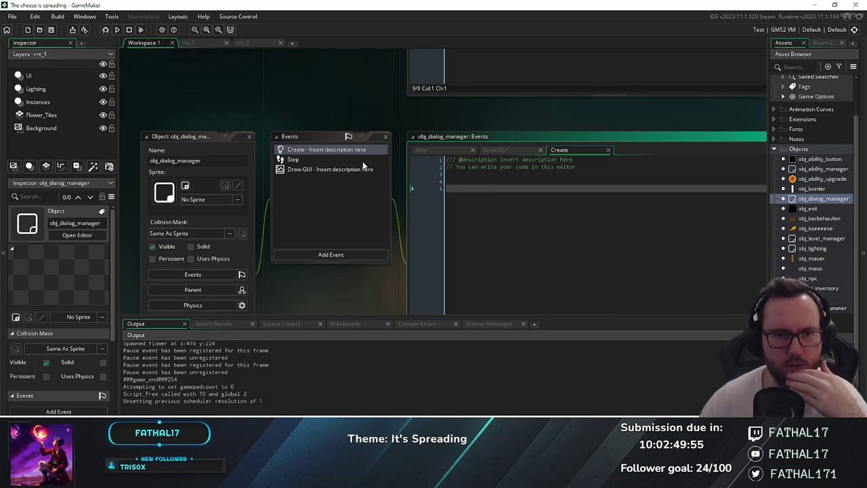
scroll(339, 143, up, 5)
scroll(347, 185, up, 4)
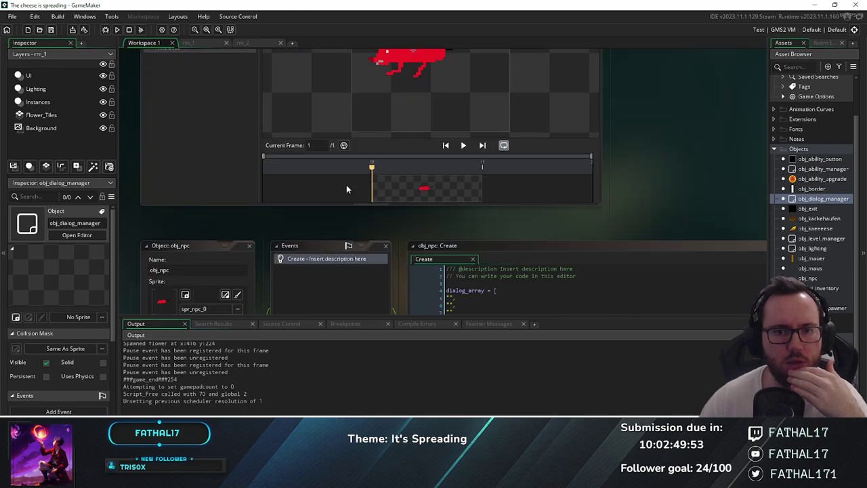
scroll(406, 221, down, 5)
scroll(406, 221, down, 2)
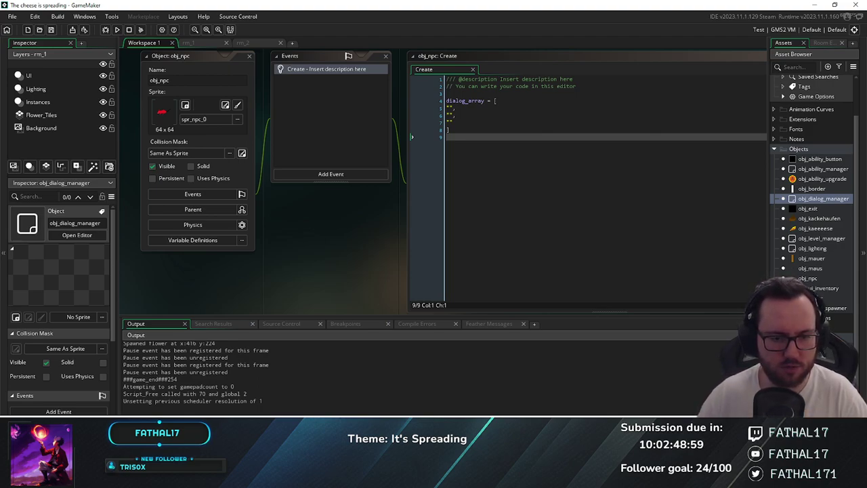
mouse_move(271, 415)
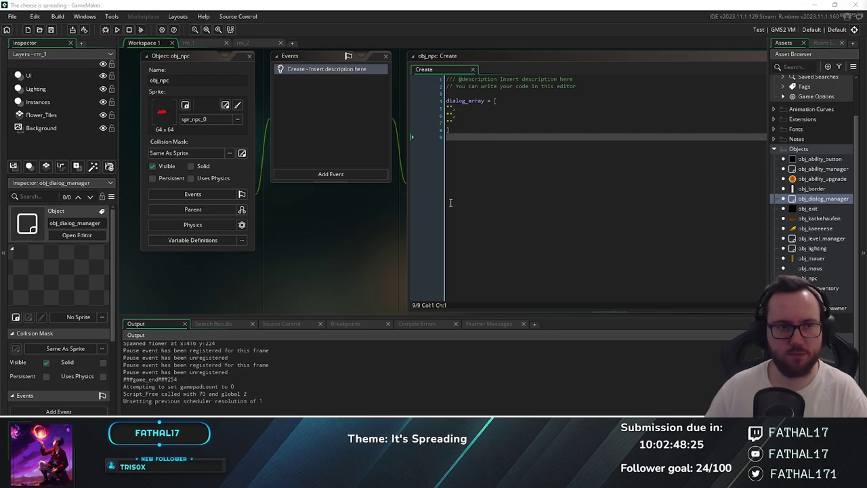
Open room rm_1 and examine the labyrinth layout, including where the red mouse NPC stands
click(201, 42)
scroll(668, 238, down, 1)
scroll(668, 238, up, 1)
shift+scroll(685, 222, right, 1)
middle_drag(639, 230, 675, 209)
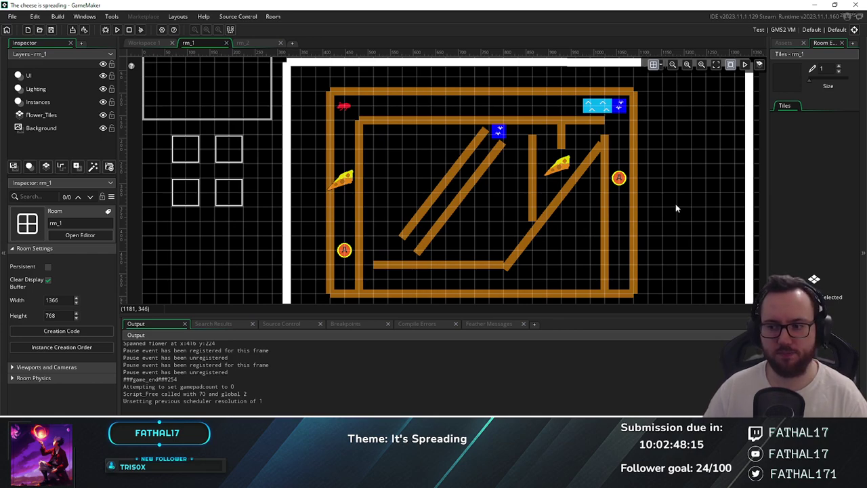
ctrl+scroll(675, 207, down, 1)
ctrl+scroll(726, 187, down, 1)
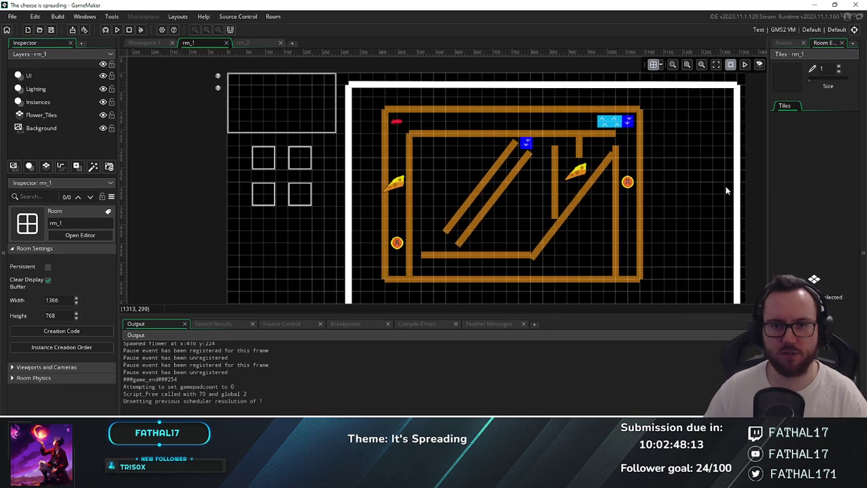
middle_drag(725, 187, 698, 186)
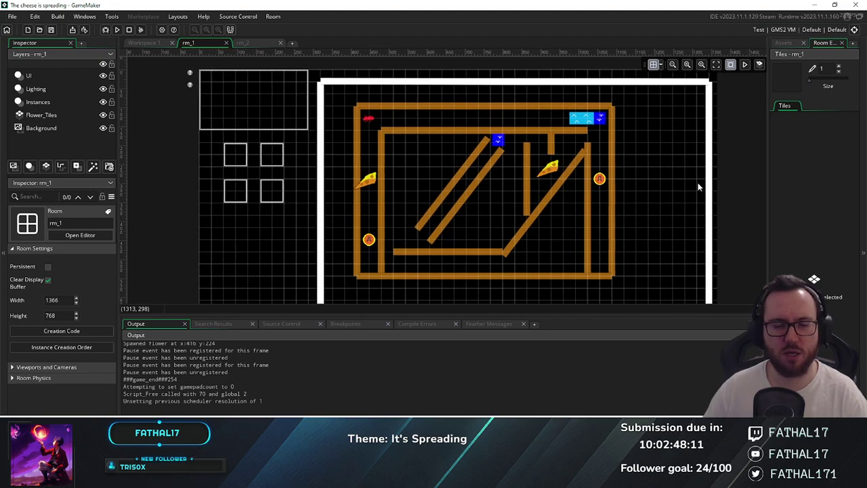
middle_drag(692, 187, 650, 183)
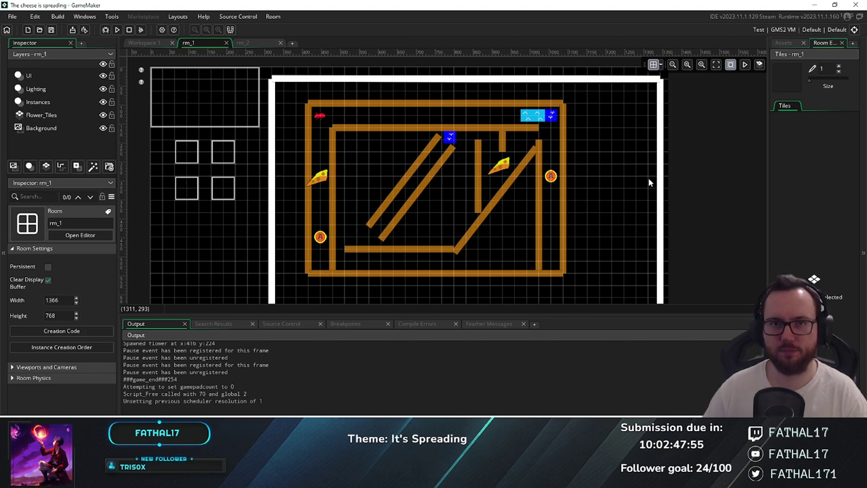
mouse_move(605, 209)
middle_down()
mouse_move(594, 164)
mouse_move(581, 158)
mouse_move(577, 197)
mouse_move(599, 202)
middle_up()
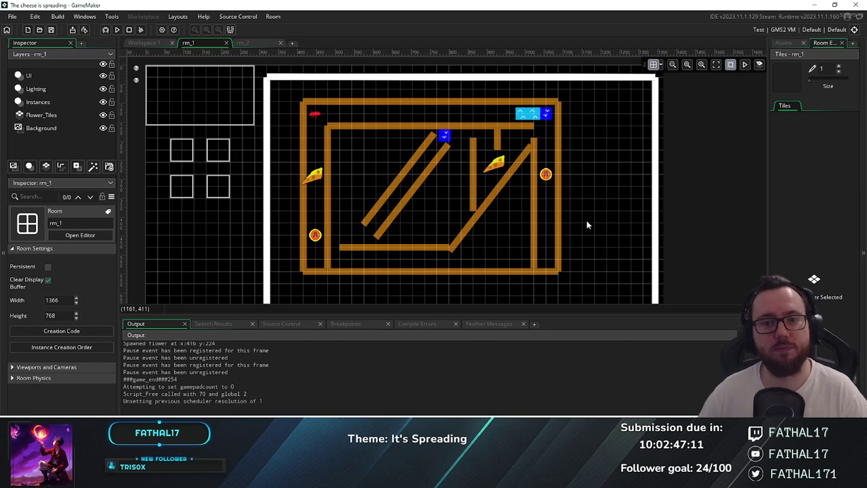
mouse_move(586, 221)
middle_down()
mouse_move(574, 214)
mouse_move(588, 219)
middle_up()
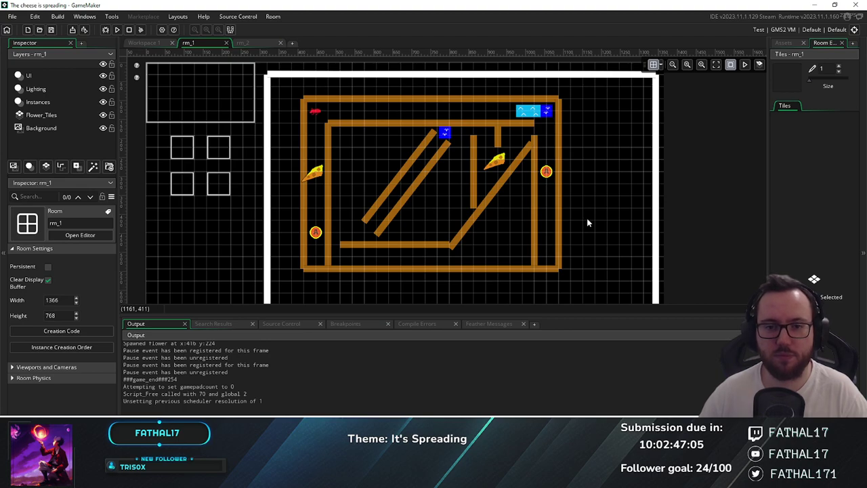
middle_drag(588, 222, 587, 222)
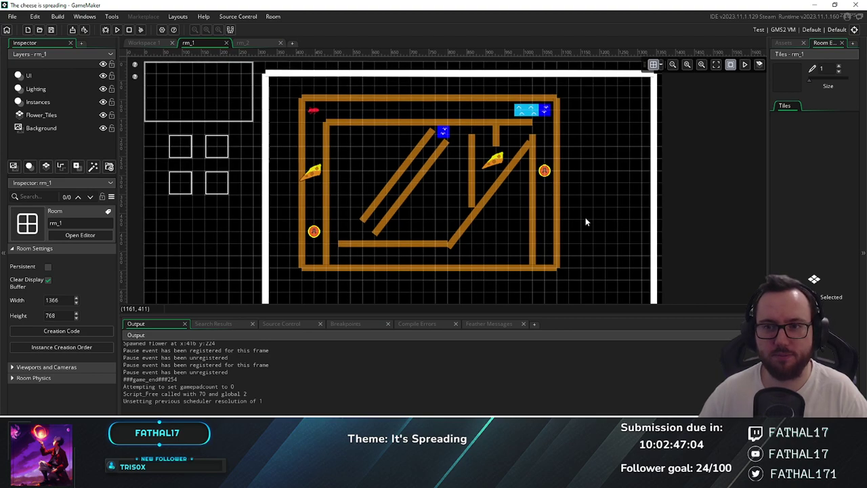
Show the project's assets and look through the Objects folder
click(786, 43)
scroll(821, 252, up, 3)
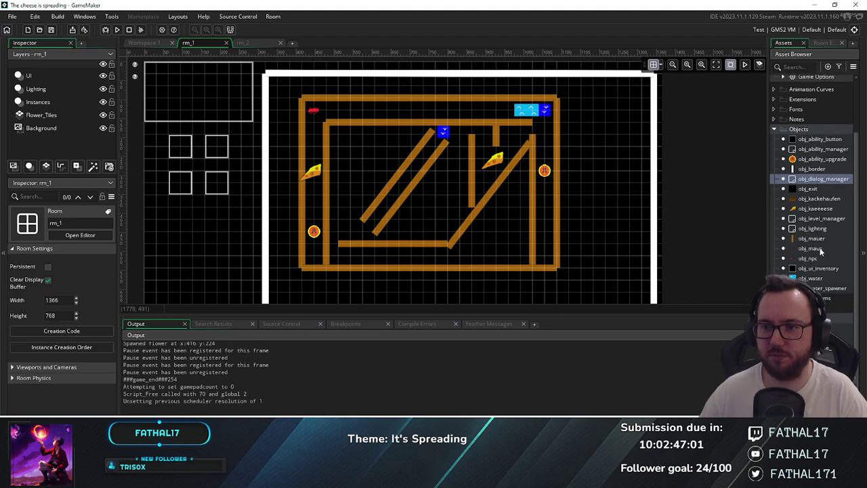
scroll(821, 252, down, 3)
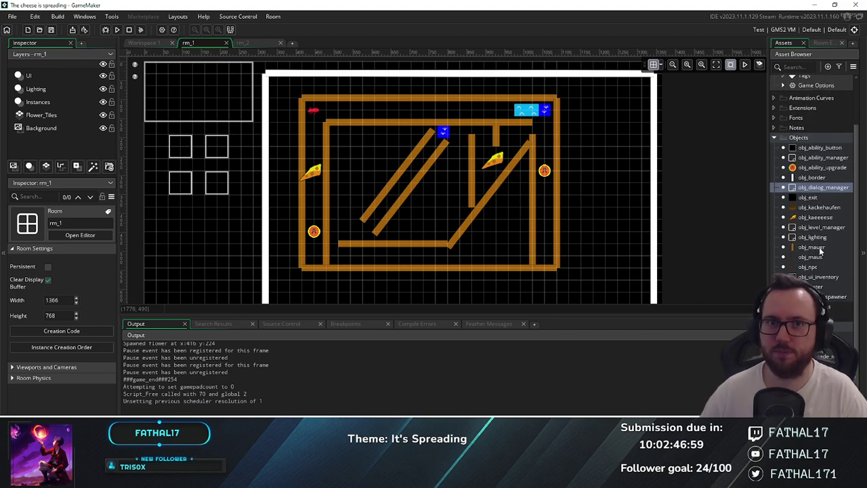